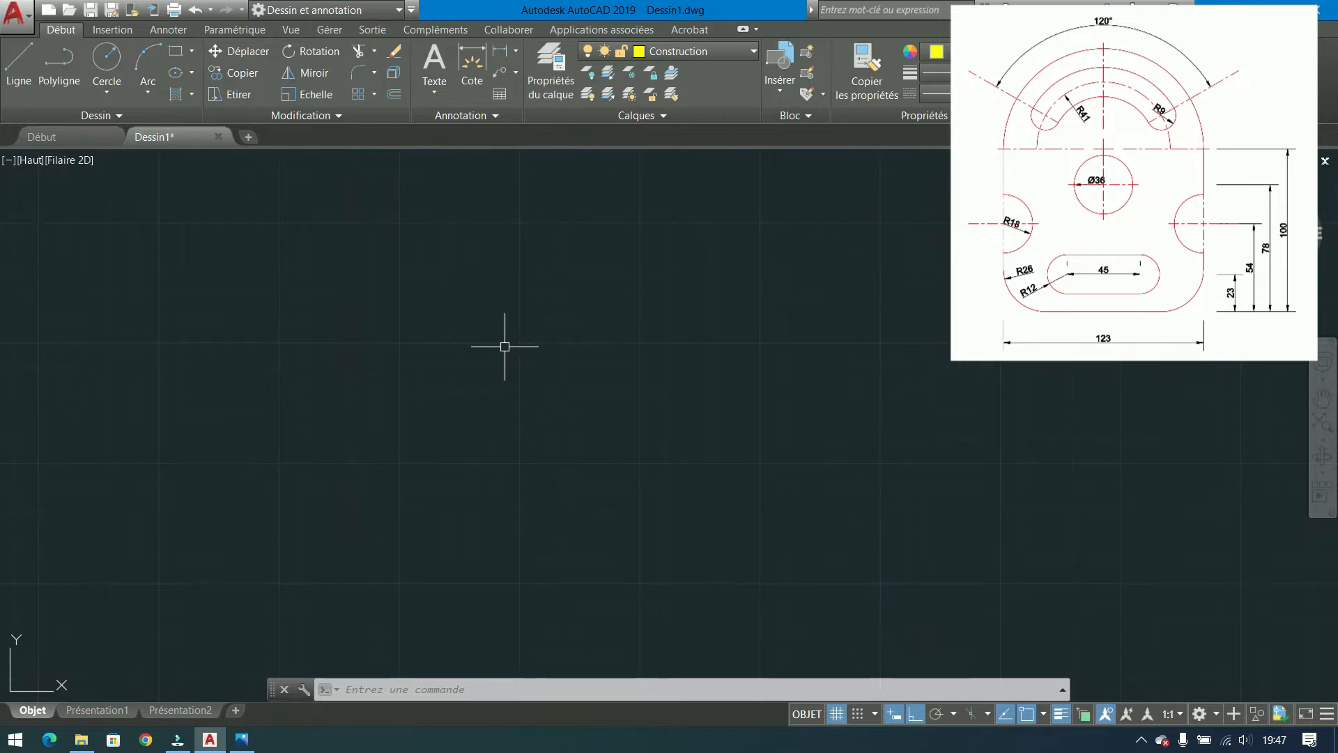
Draw a rectangle 123 wide and 100 high for the lower part of the plate.
click(175, 51)
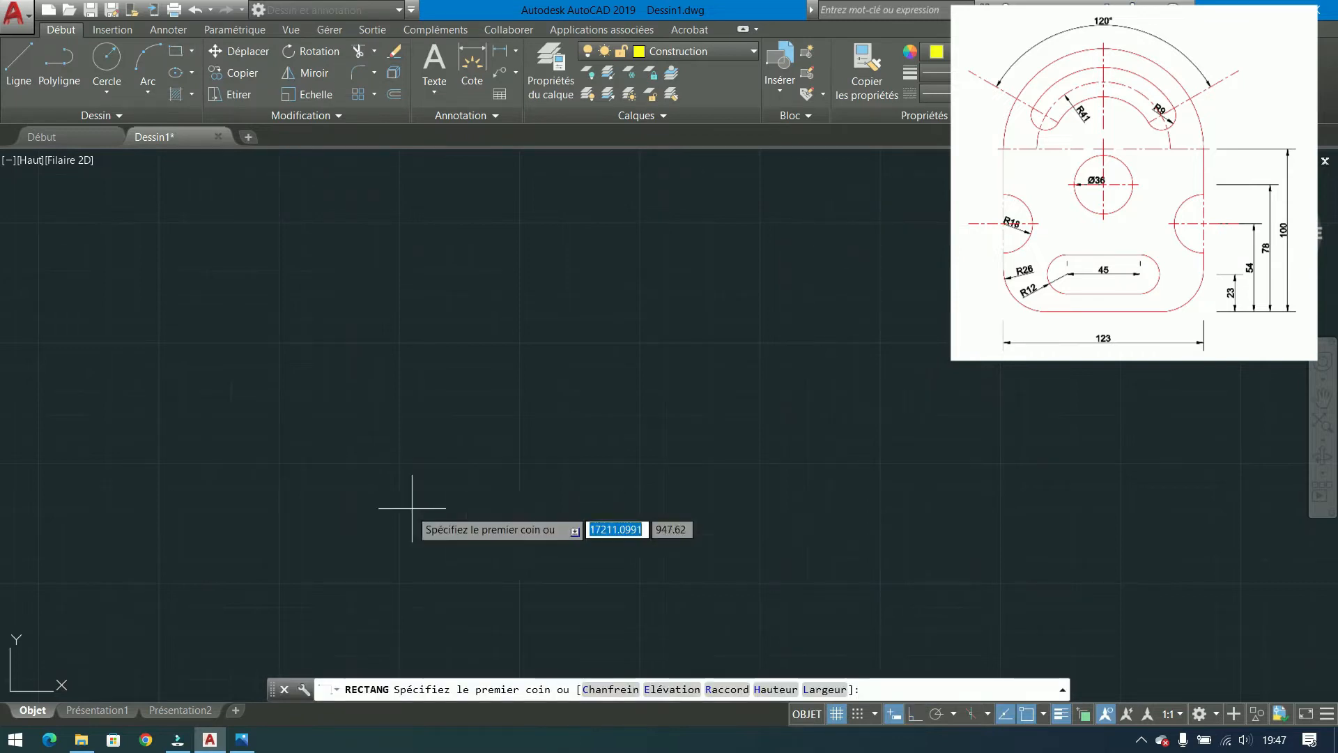
click(343, 558)
text(123)
key(Tab)
text(100)
key(Return)
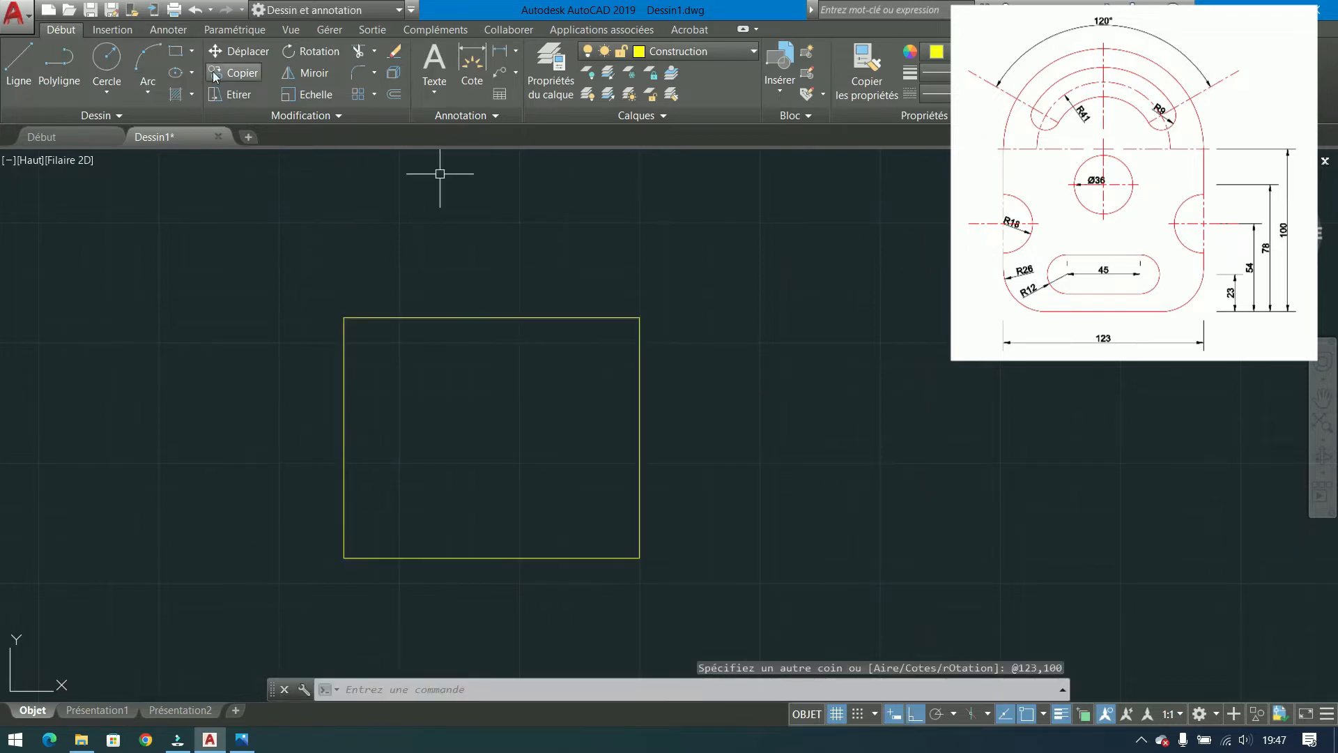
Draw a circle centred on the midpoint of the rectangle's upper edge, passing through its upper right corner.
click(107, 59)
click(492, 318)
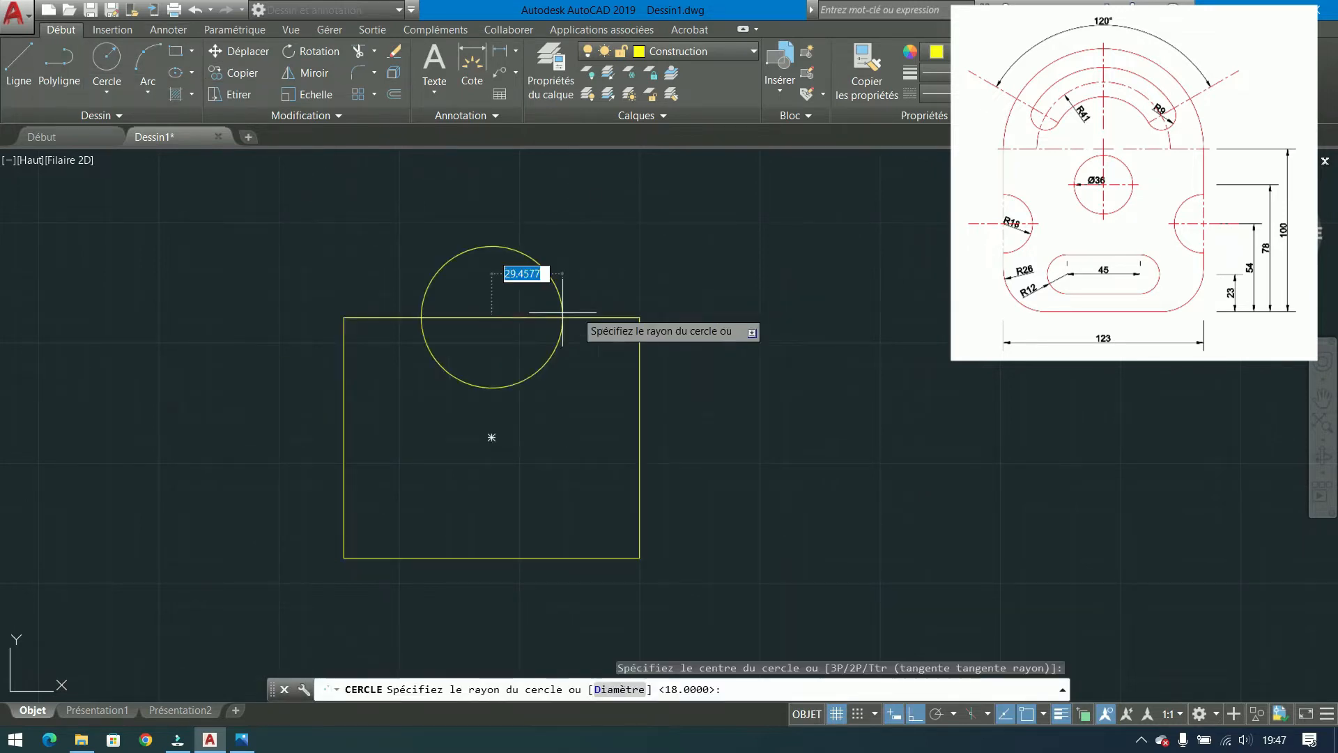
click(639, 317)
Trim the circle's lower half and the rectangle's upper edge to leave a single arched outline.
click(774, 230)
click(343, 437)
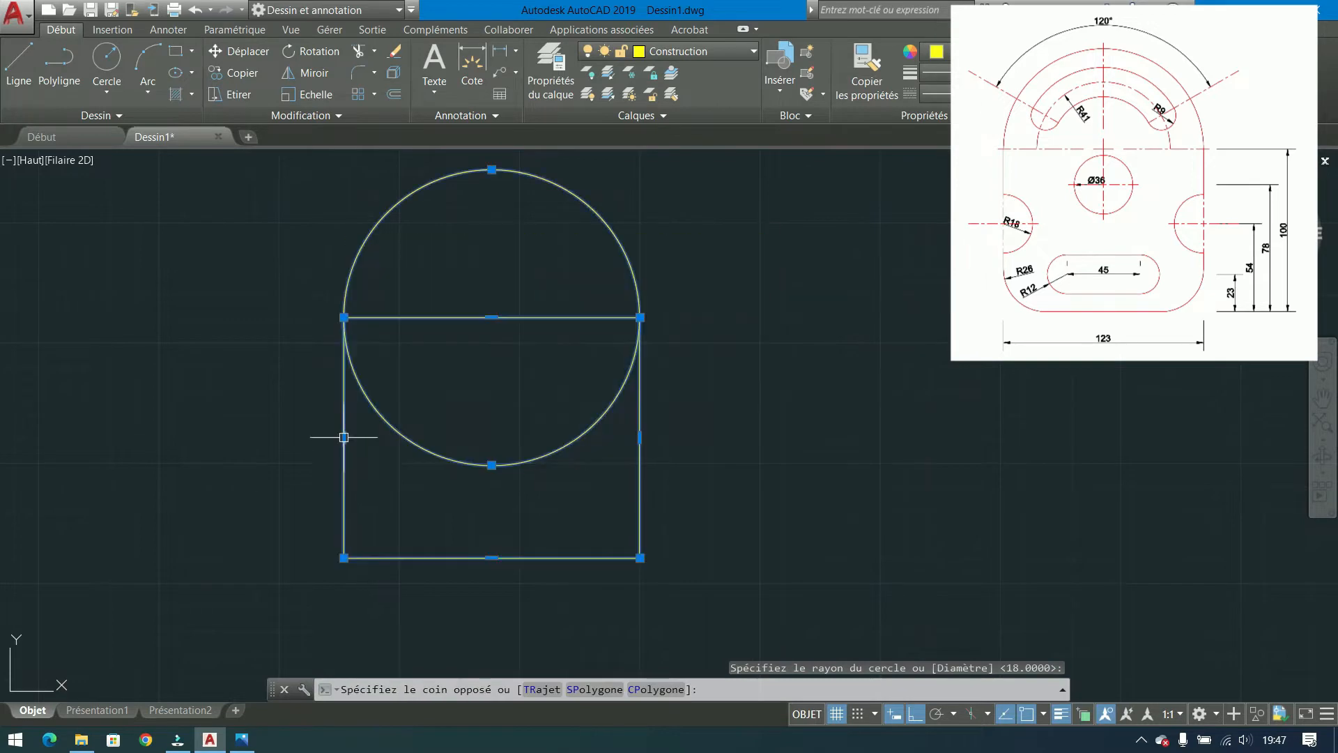
key(Escape)
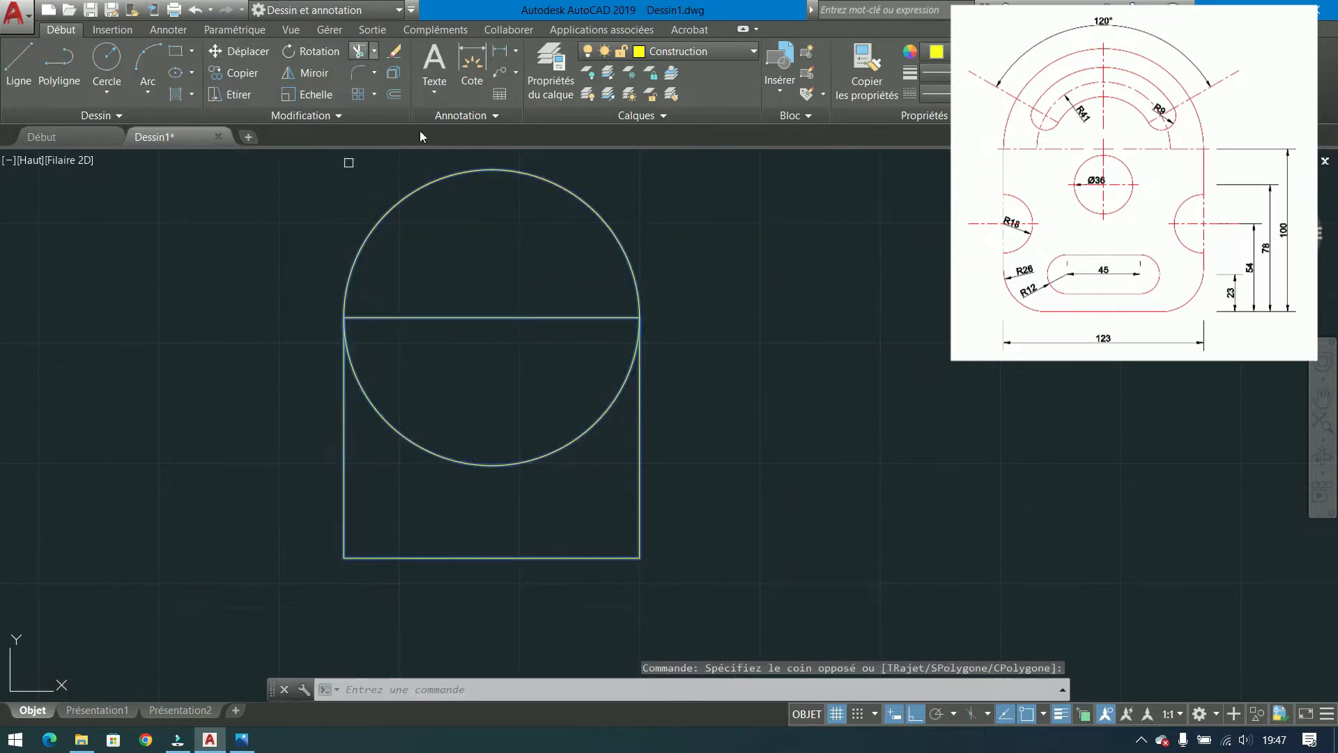
click(511, 252)
click(437, 476)
key(Escape)
key(Escape)
Draw a circle of radius 18 centred on the outline's lower right corner.
middle_drag(322, 375, 372, 332)
click(106, 57)
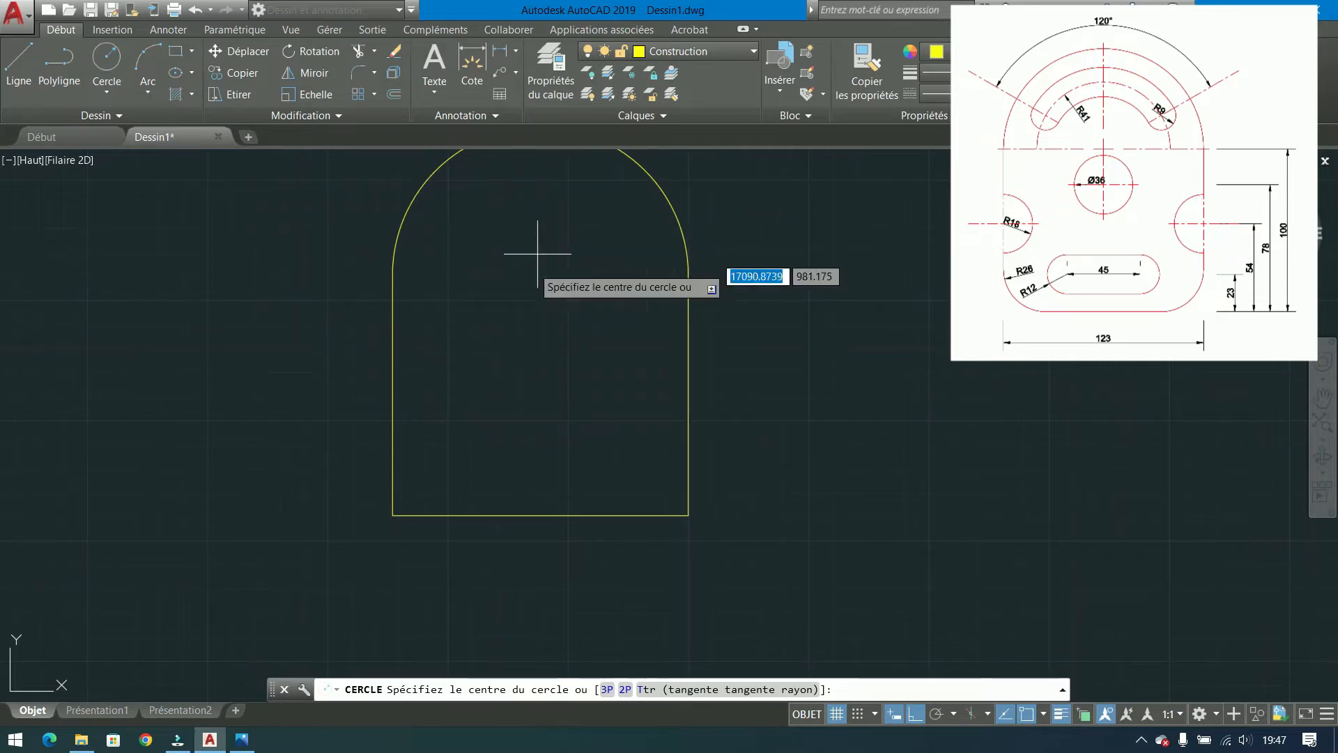
click(689, 516)
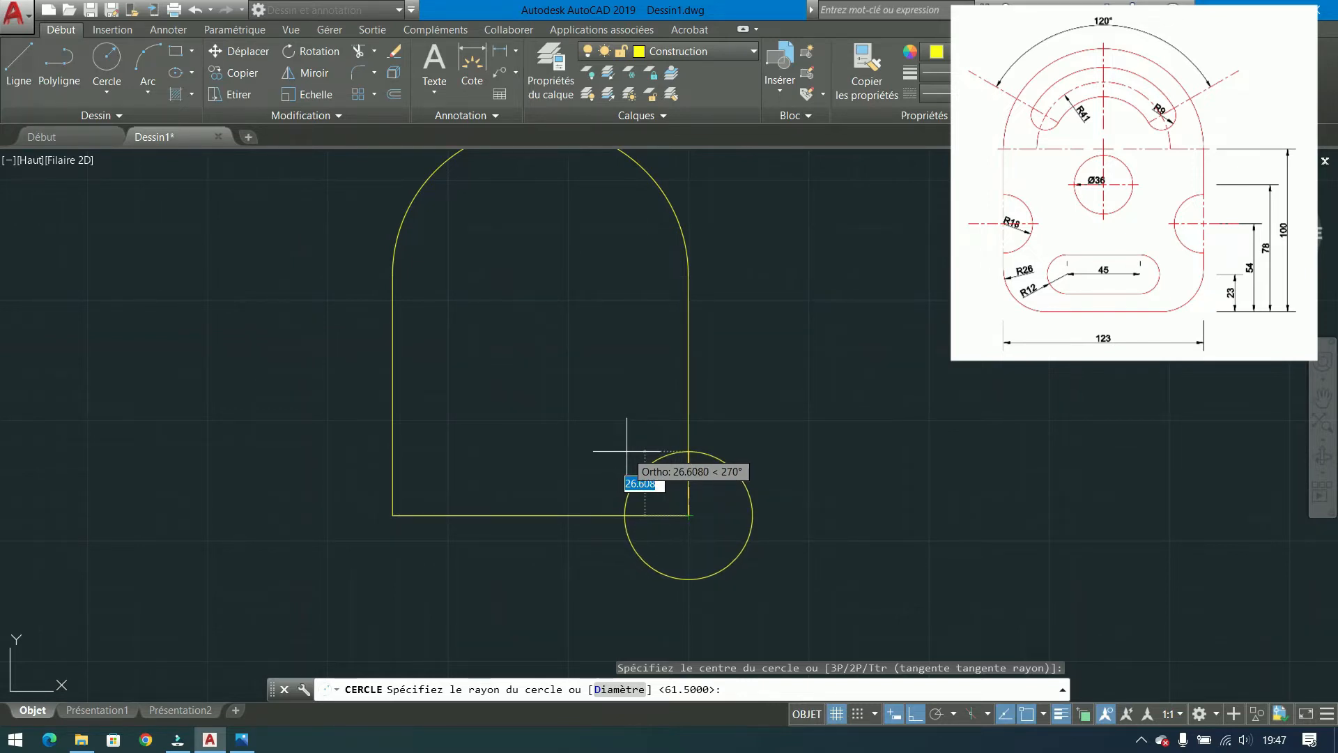
text(18)
key(Return)
Move the radius 18 circle straight up by 54 along the outline's right edge.
click(735, 425)
click(707, 507)
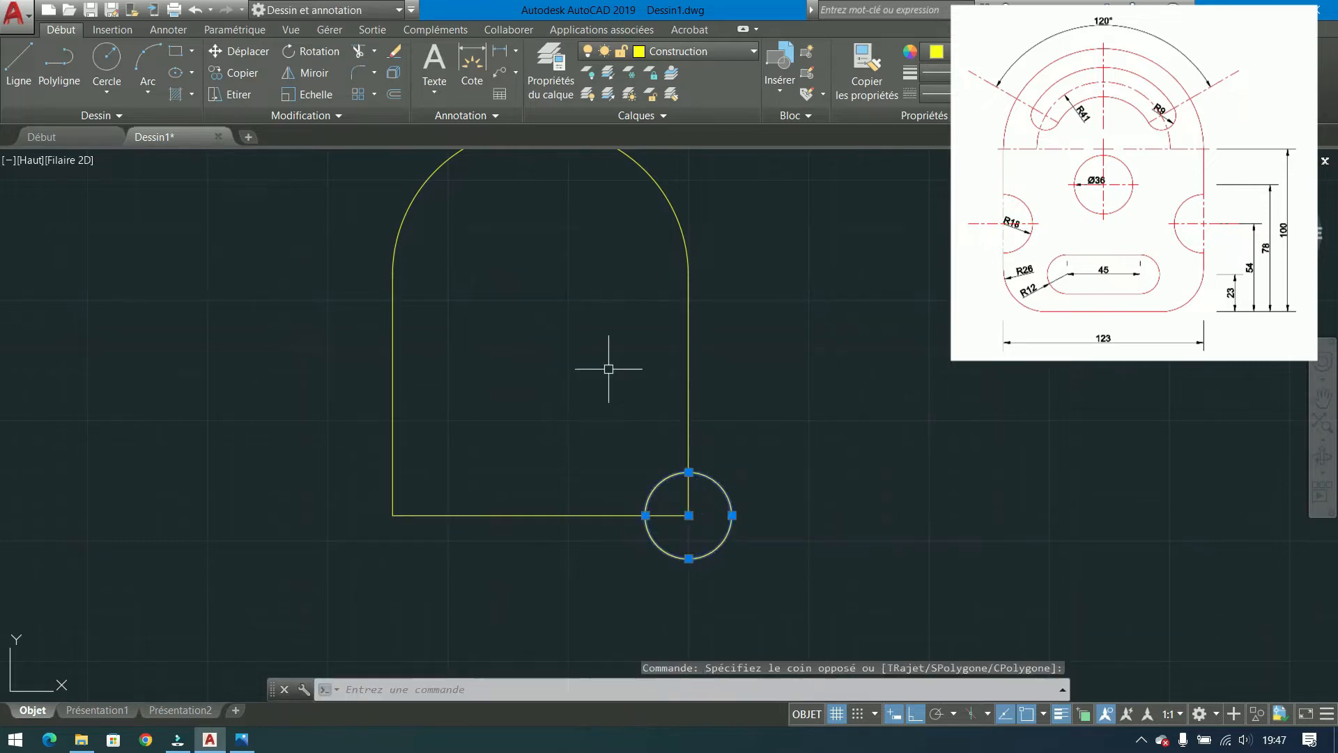
click(244, 53)
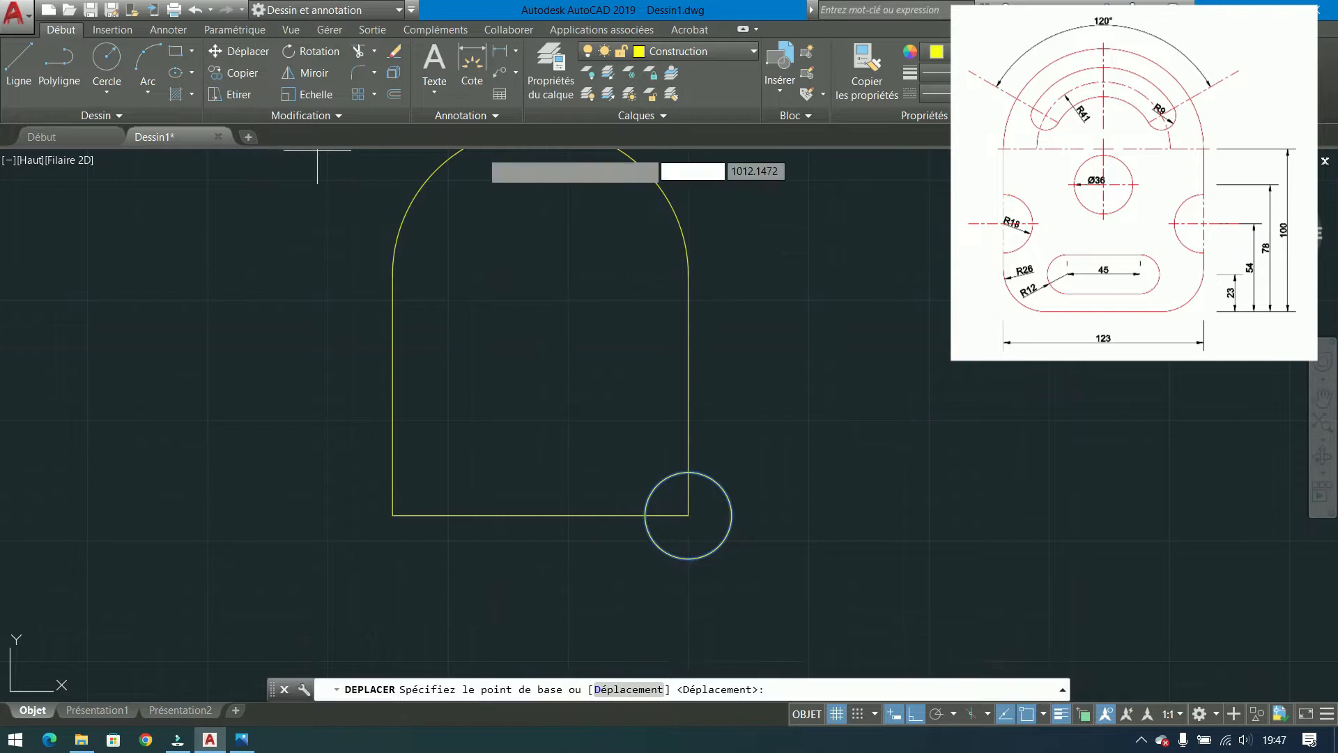
click(763, 476)
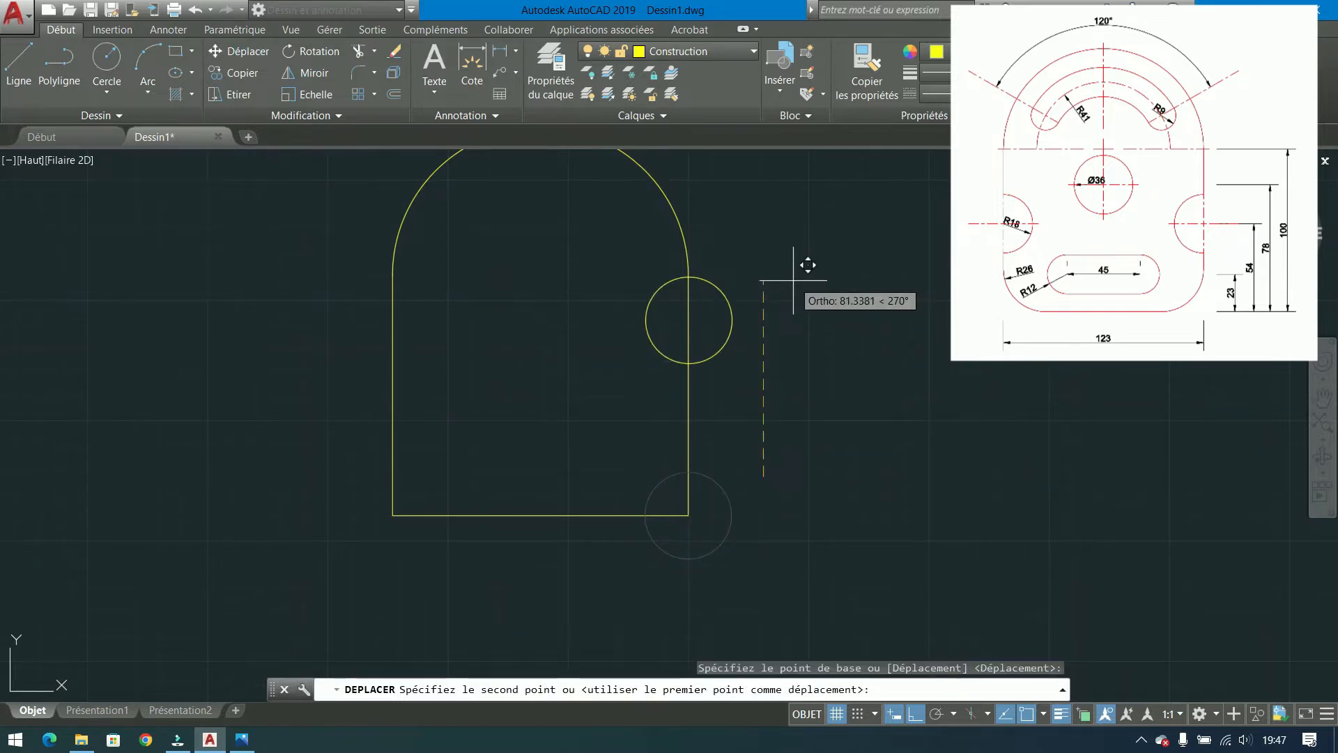
text(54)
key(Return)
Copy the right edge circle 123 to the left, onto the outline's left edge.
click(773, 332)
click(719, 391)
click(242, 72)
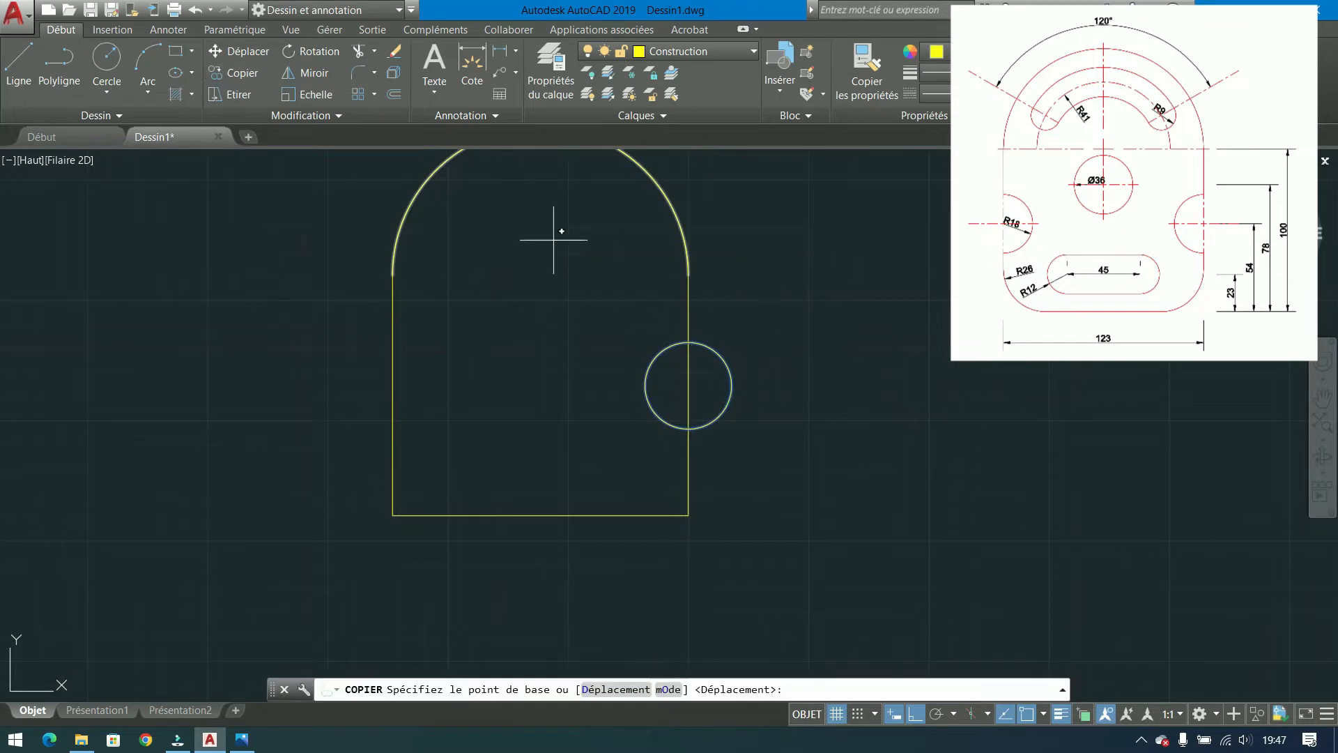
click(688, 384)
text(123)
key(Return)
key(Return)
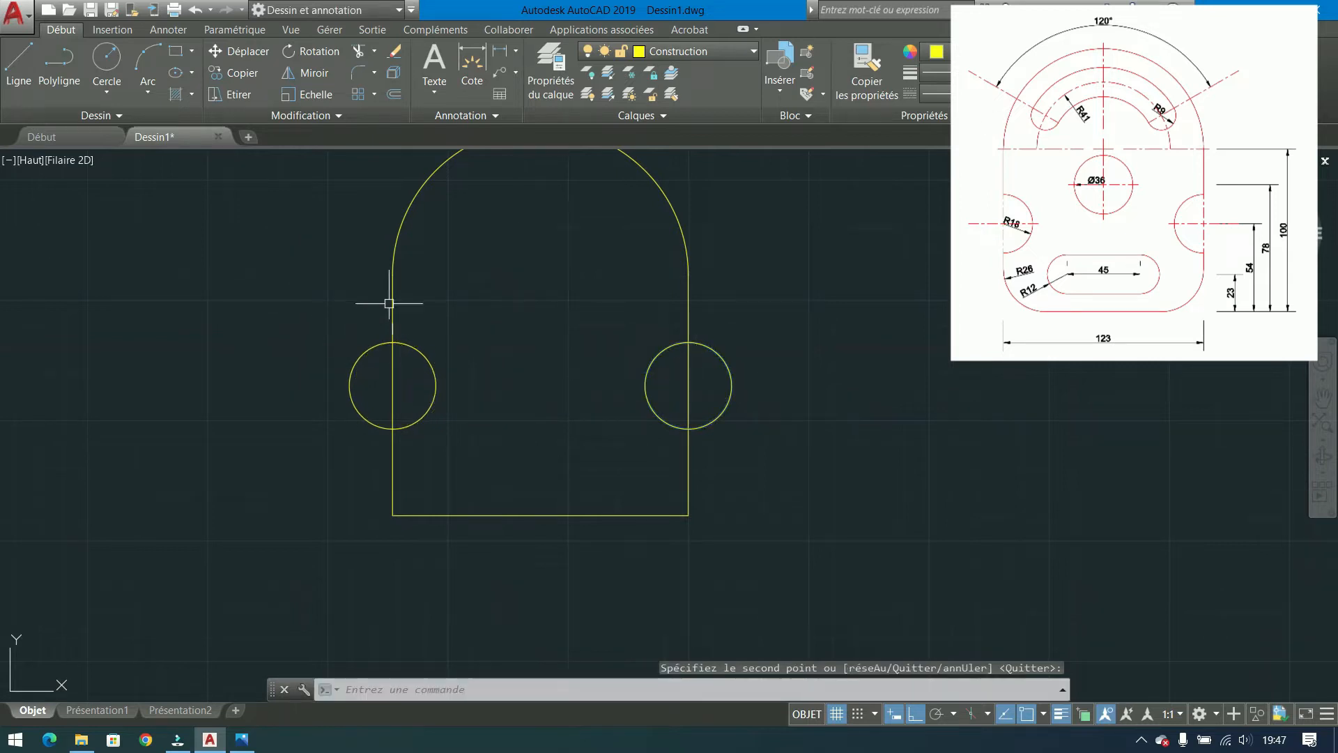
Copy the left edge circle from its centre to the midpoint of the outline's bottom edge.
click(422, 415)
click(237, 72)
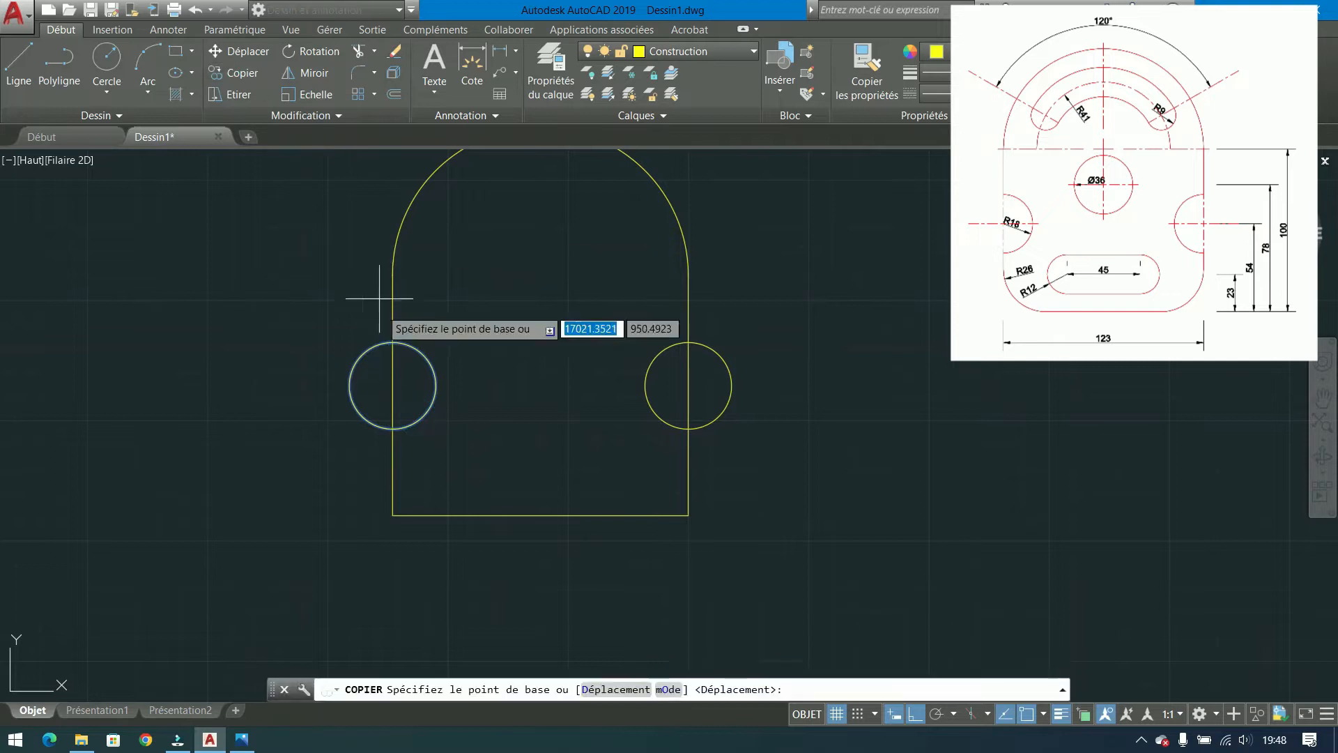
click(393, 385)
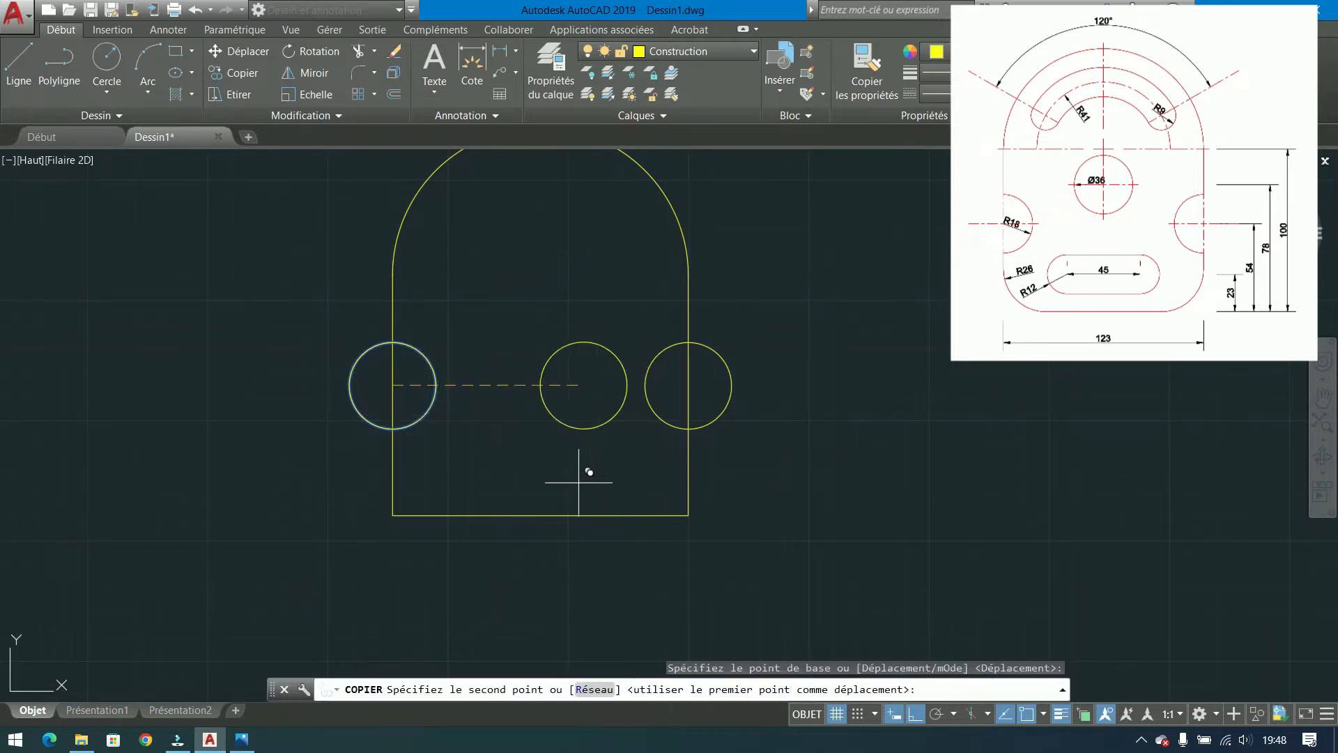
click(540, 515)
key(Return)
Move the circle on the bottom edge's midpoint straight up by 78.
click(557, 490)
click(524, 392)
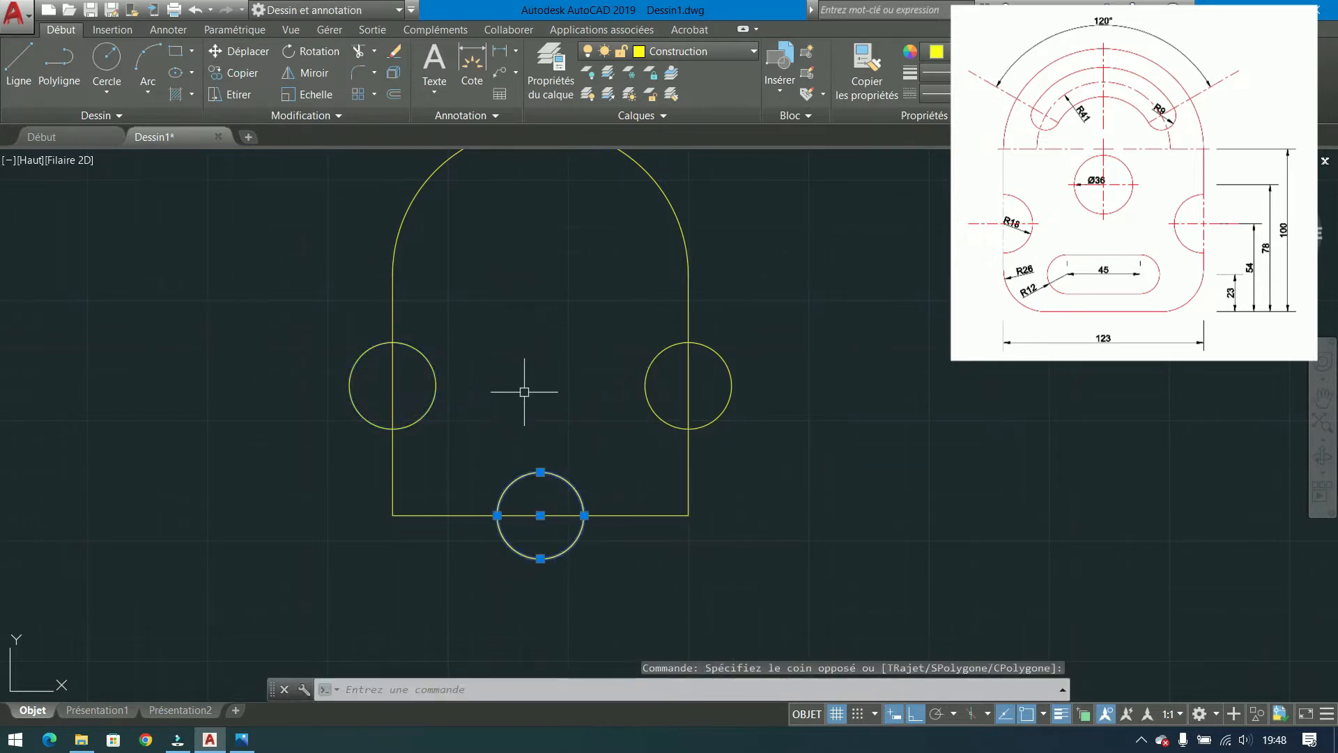
click(237, 51)
click(827, 496)
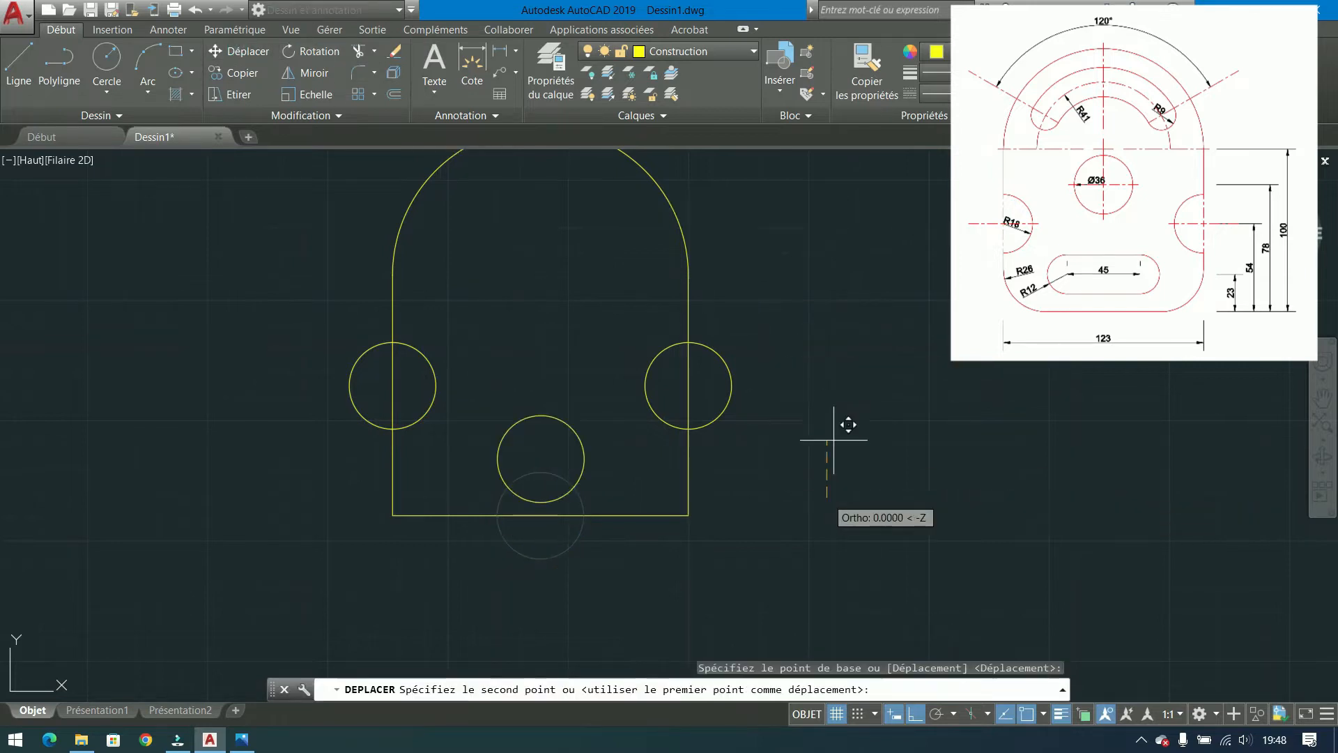
text(78)
key(Return)
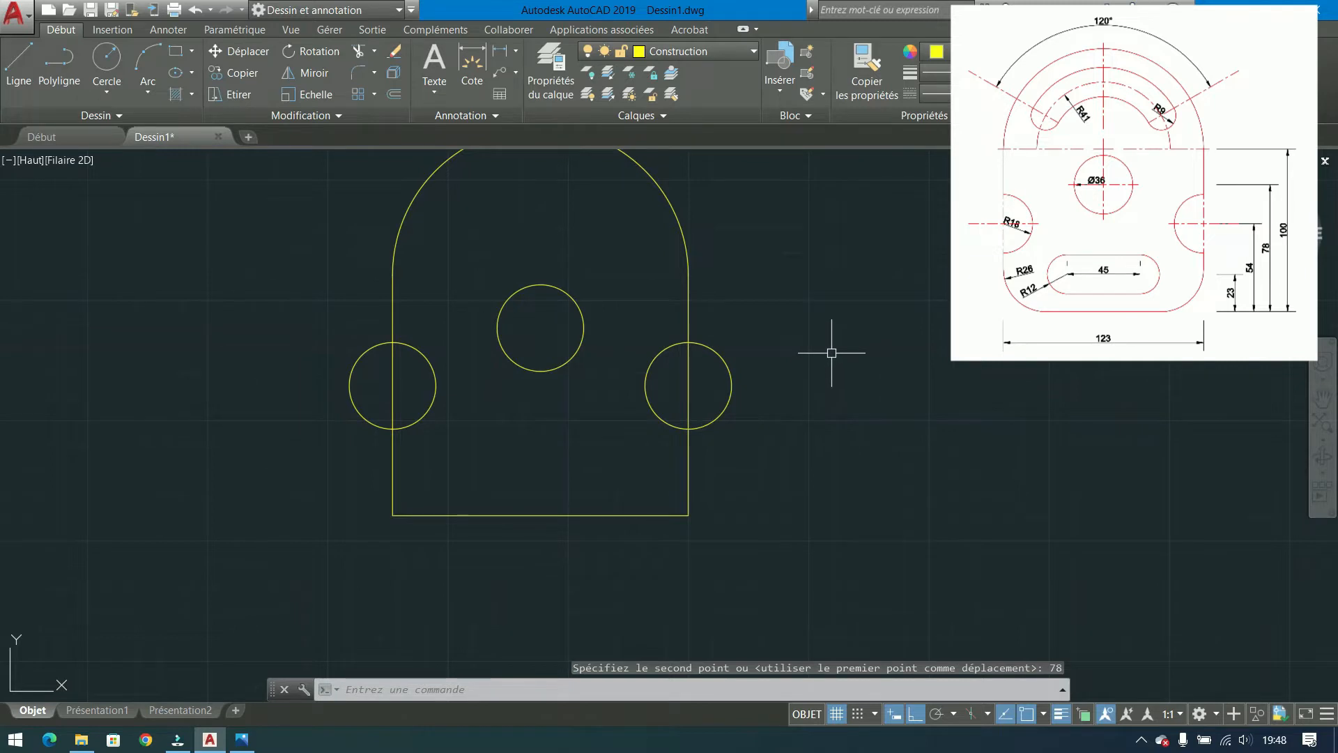
Delete the leftover slot shape below the plate outline.
middle_drag(707, 340, 697, 278)
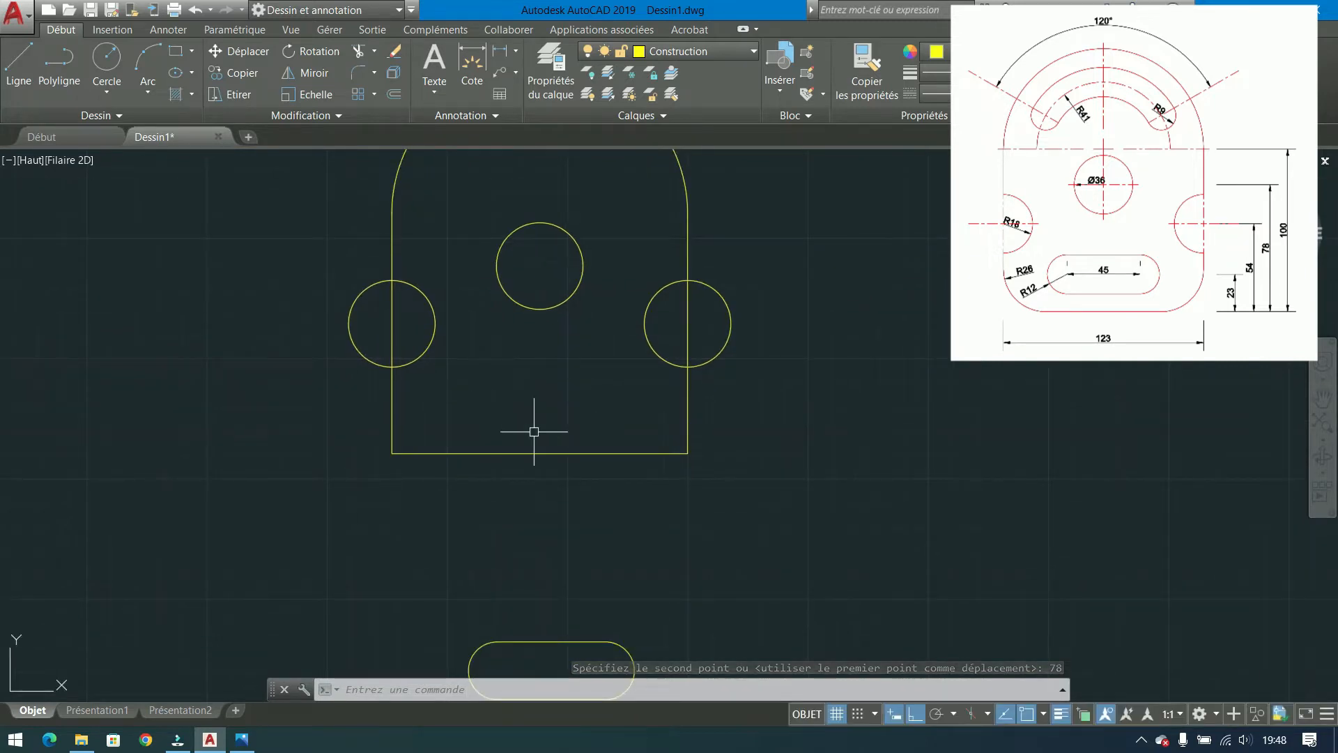
middle_drag(620, 511, 633, 377)
click(732, 465)
click(343, 594)
key(Delete)
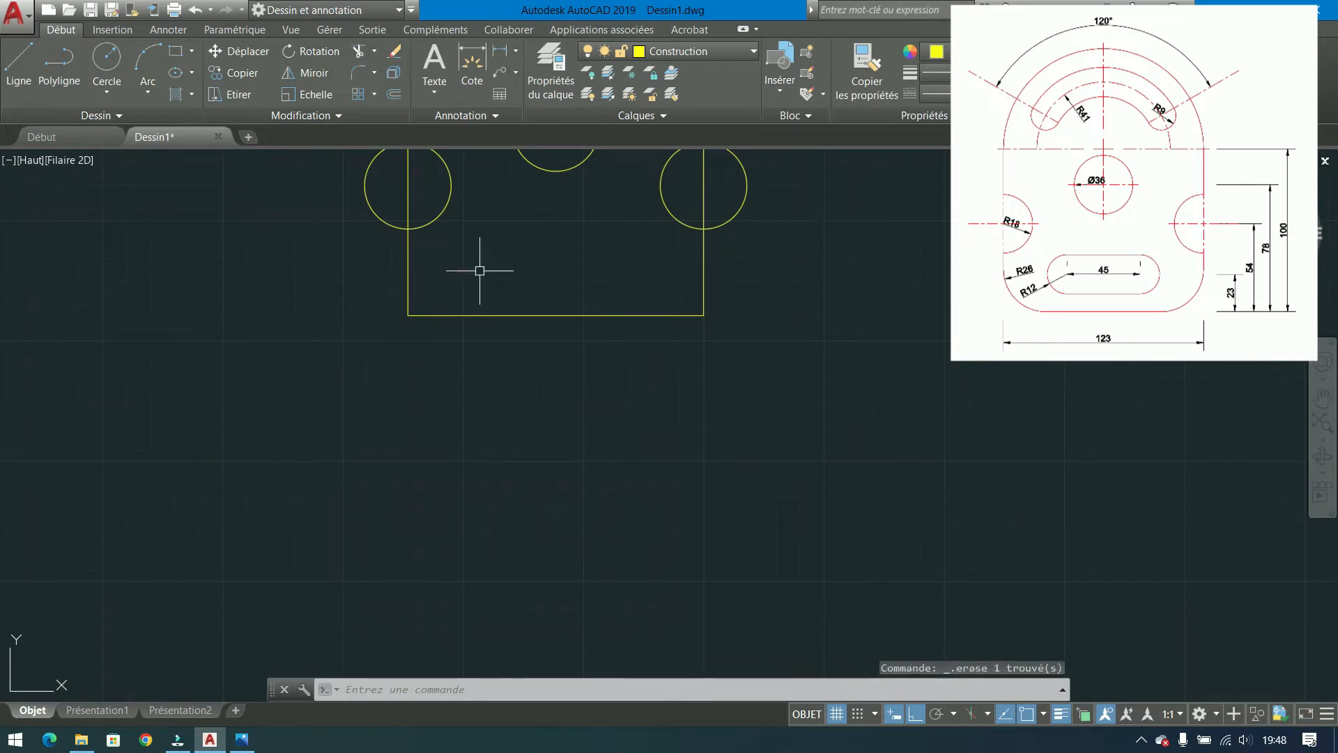
Draw a rectangle 45 wide and 24 high in the empty area below the plate.
click(175, 51)
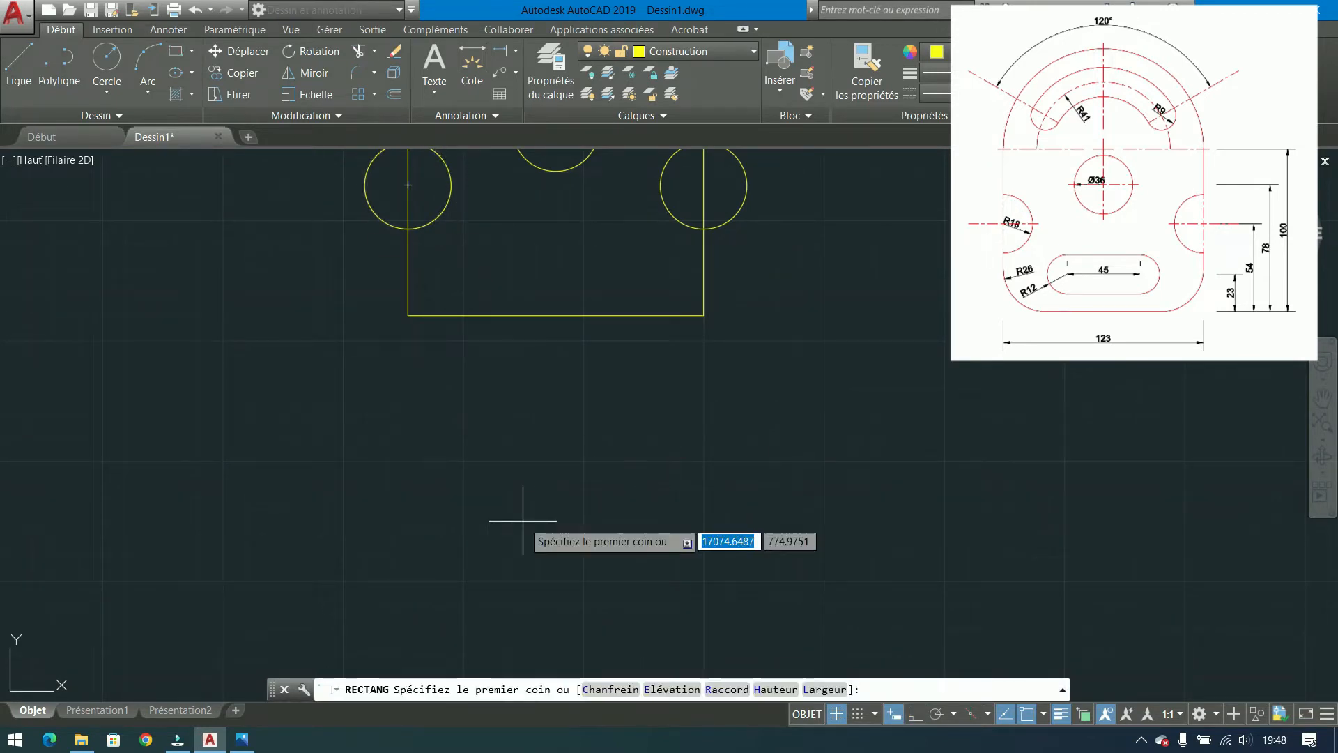
click(492, 534)
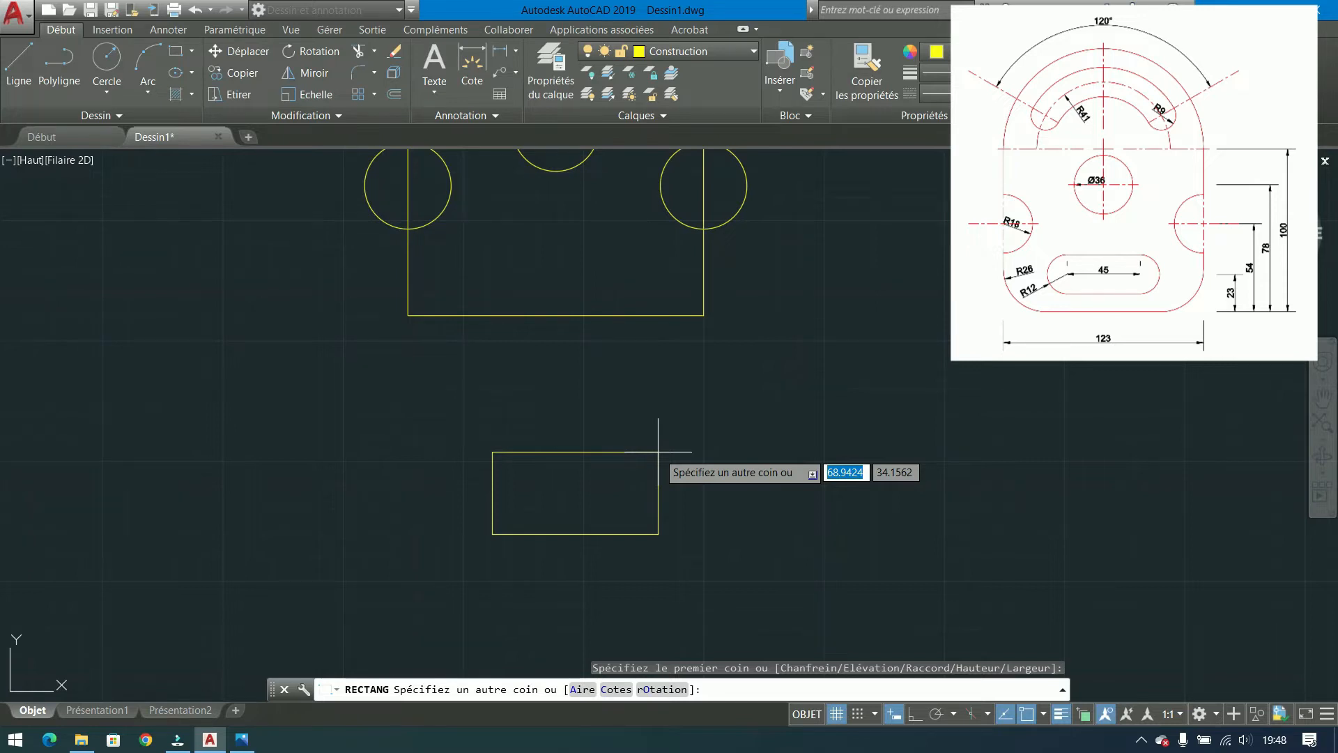
text(45)
key(Tab)
text(4)
key(BackSpace)
text(24)
key(Return)
Draw a circle of radius 12 centred on the midpoint of each short side of the 45 × 24 rectangle.
scroll(604, 501, up, 2)
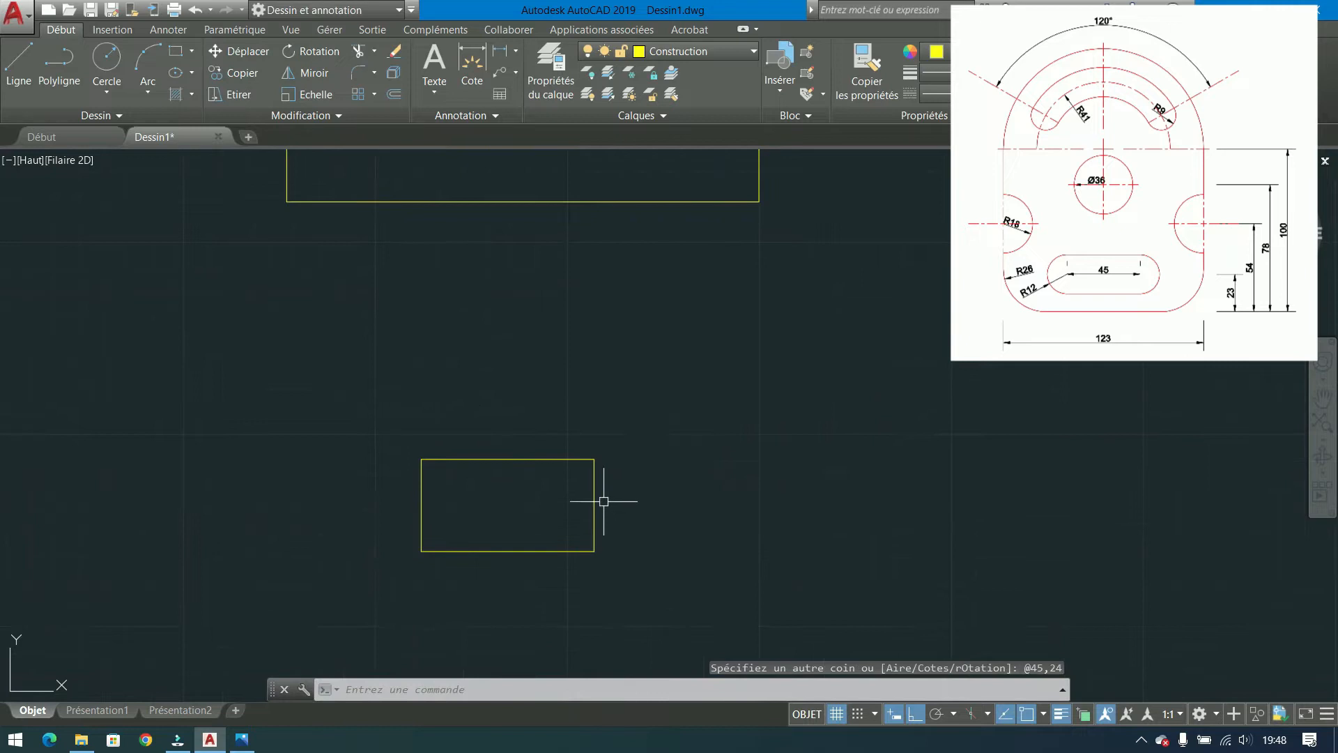
click(107, 59)
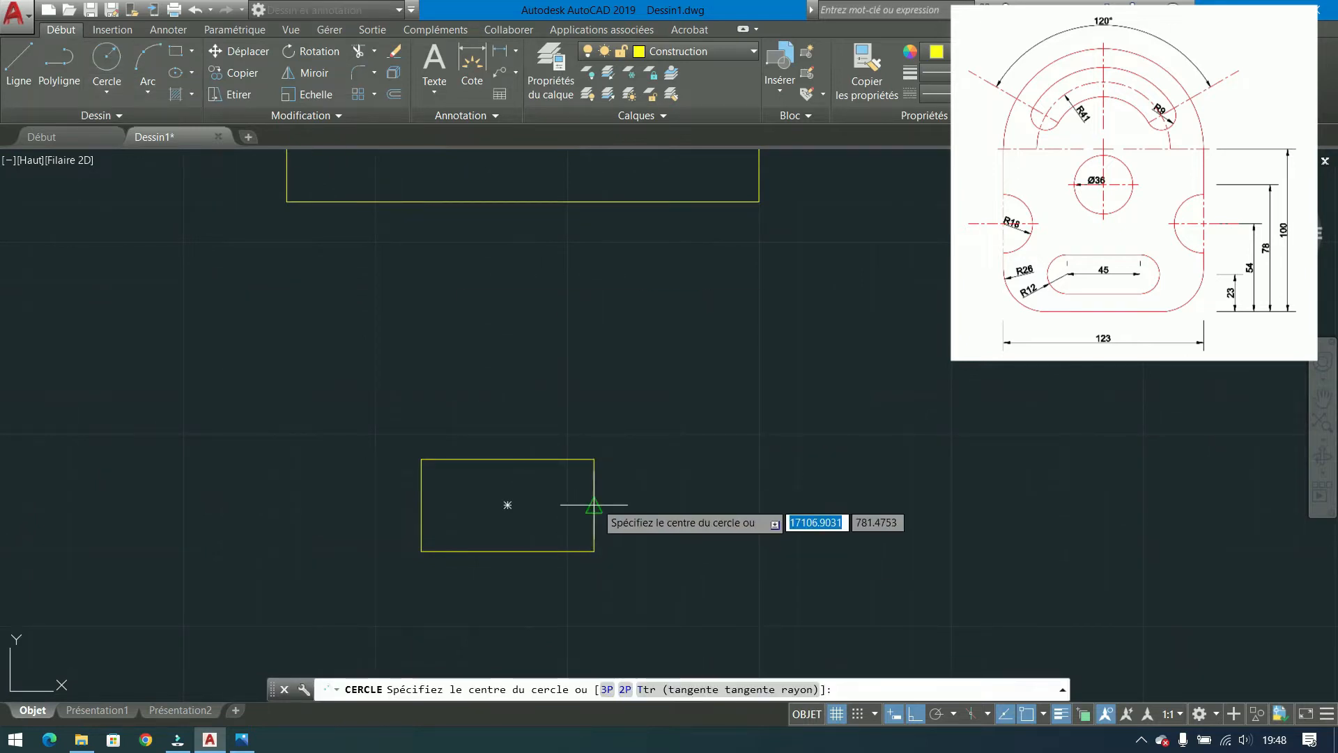
click(507, 505)
click(594, 459)
key(space)
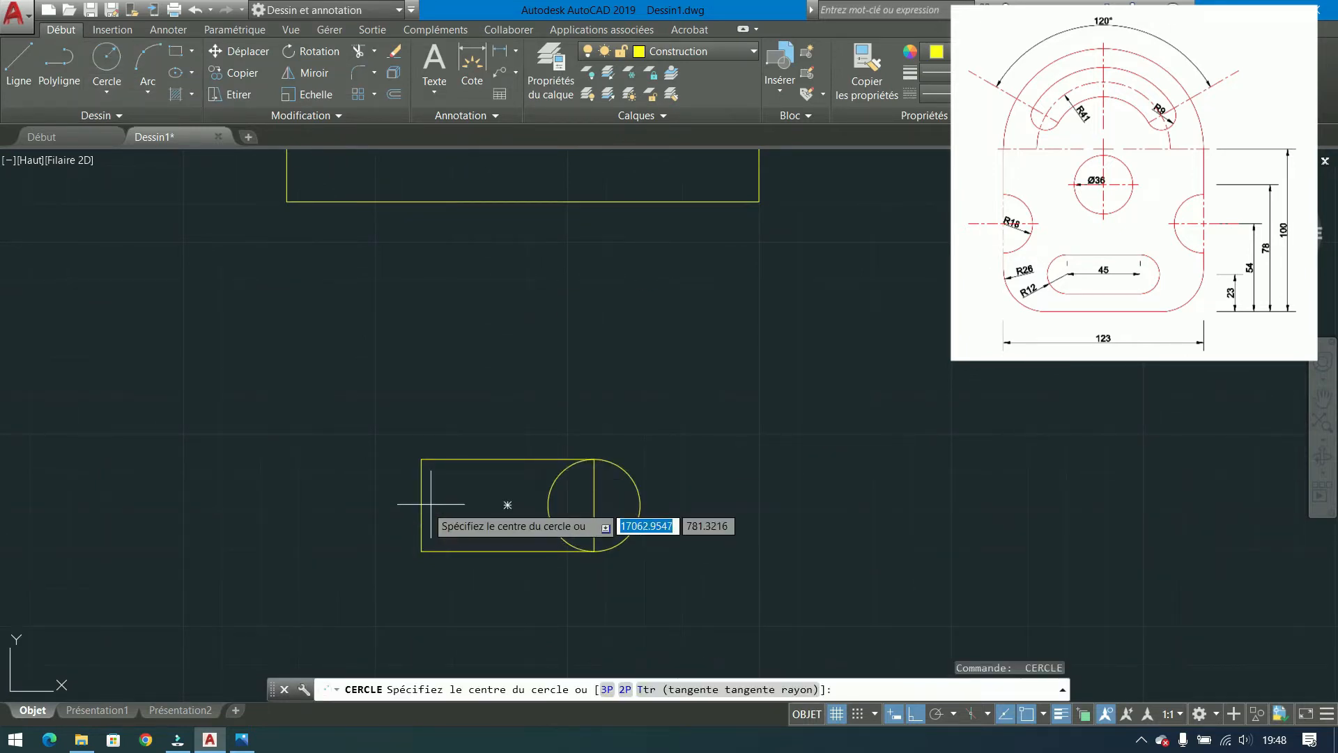
click(421, 504)
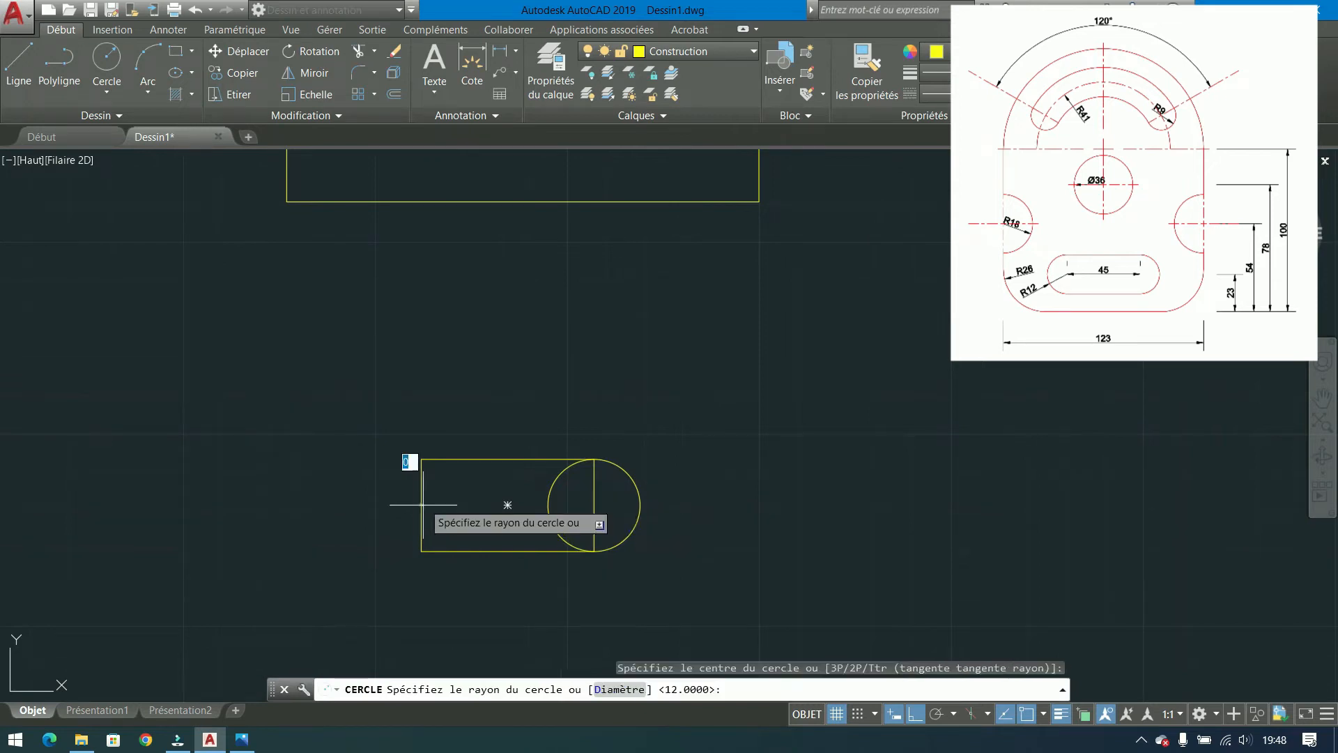
click(421, 460)
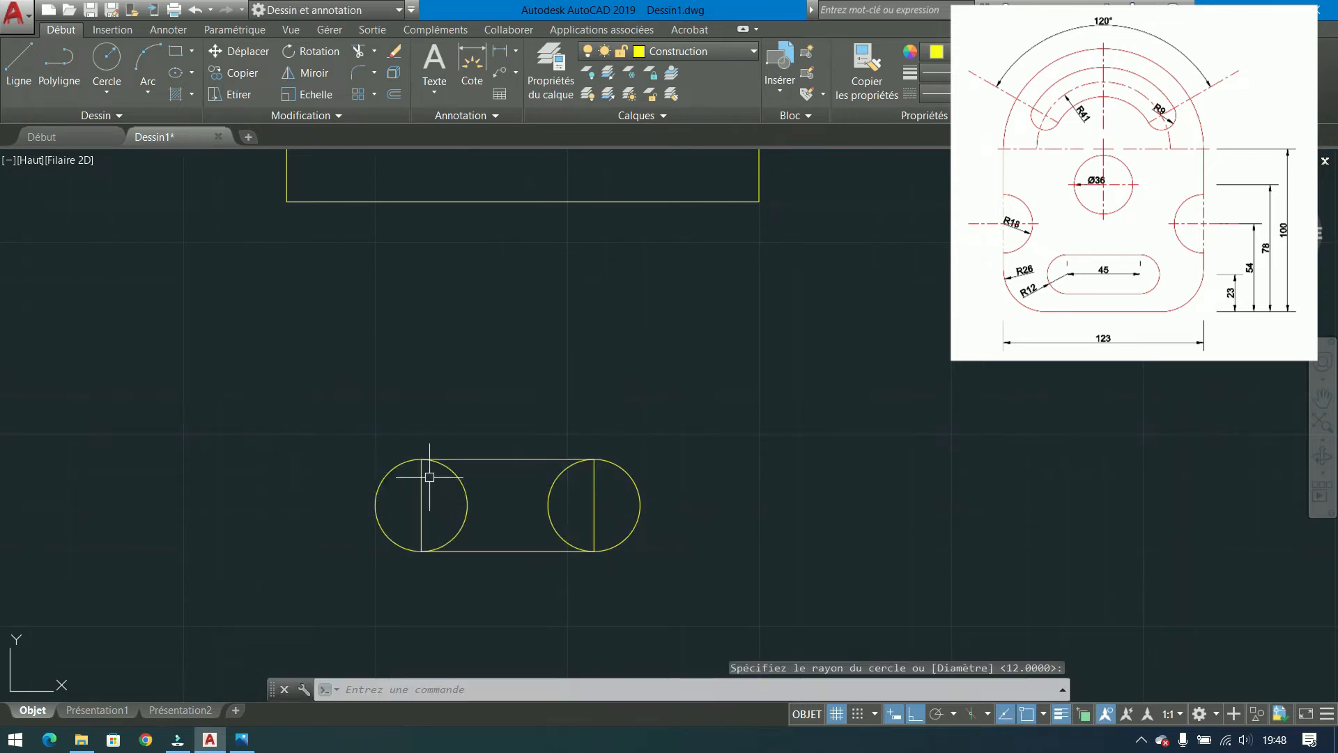
Draw a second rectangle, 69 wide and 24 high, below the slot built from circles.
middle_drag(578, 478, 647, 372)
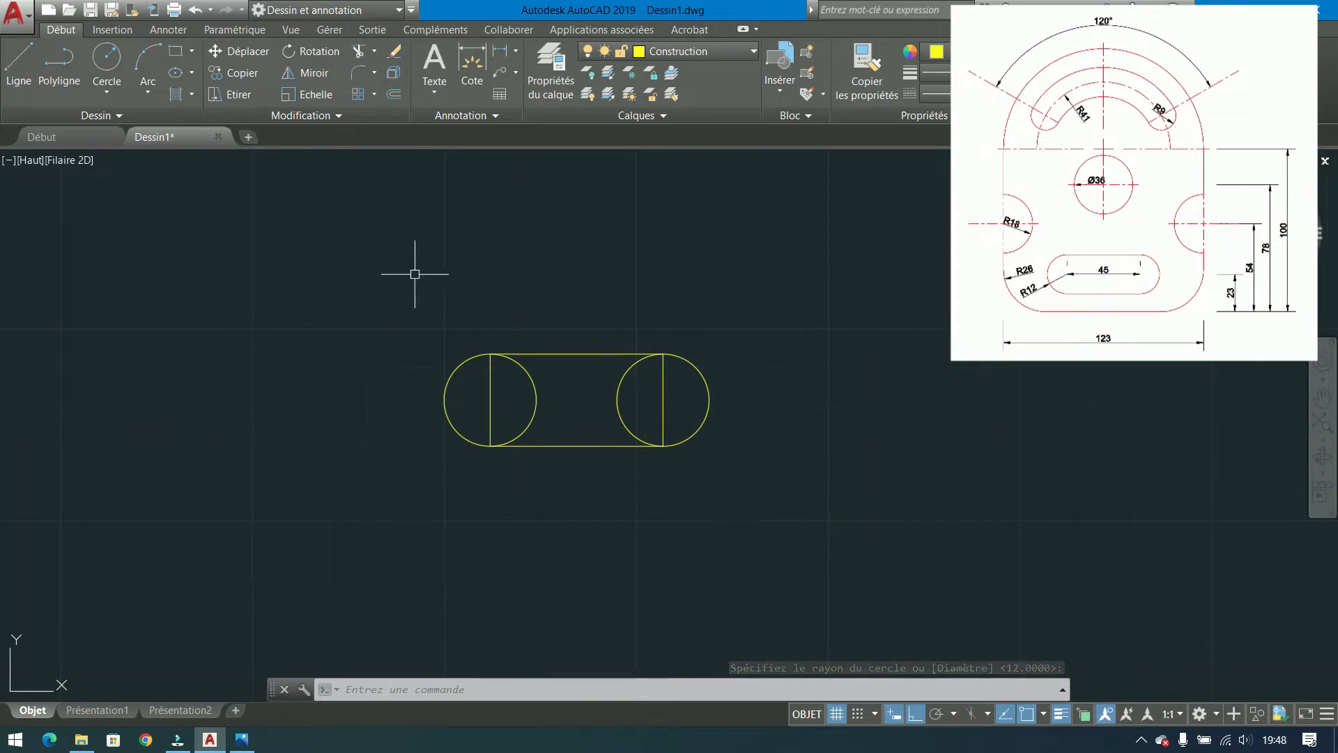
click(176, 51)
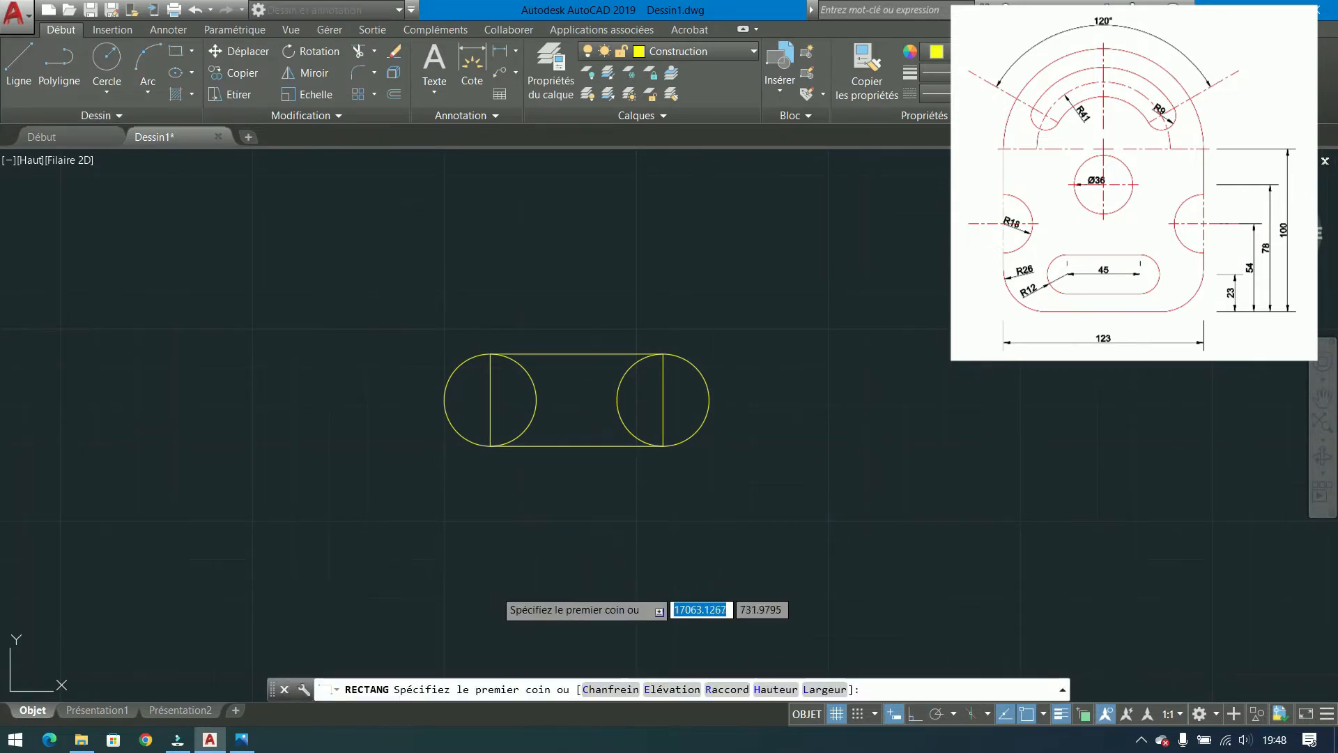
click(495, 589)
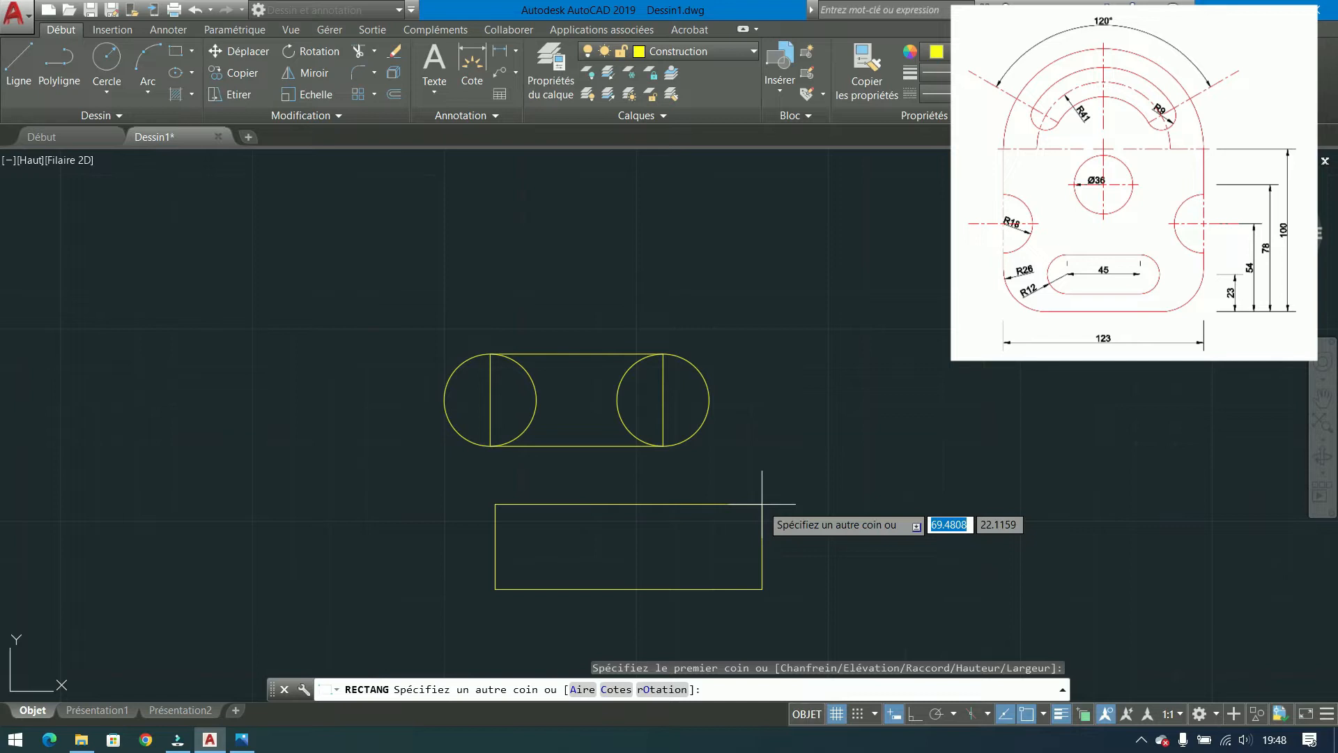
text(69)
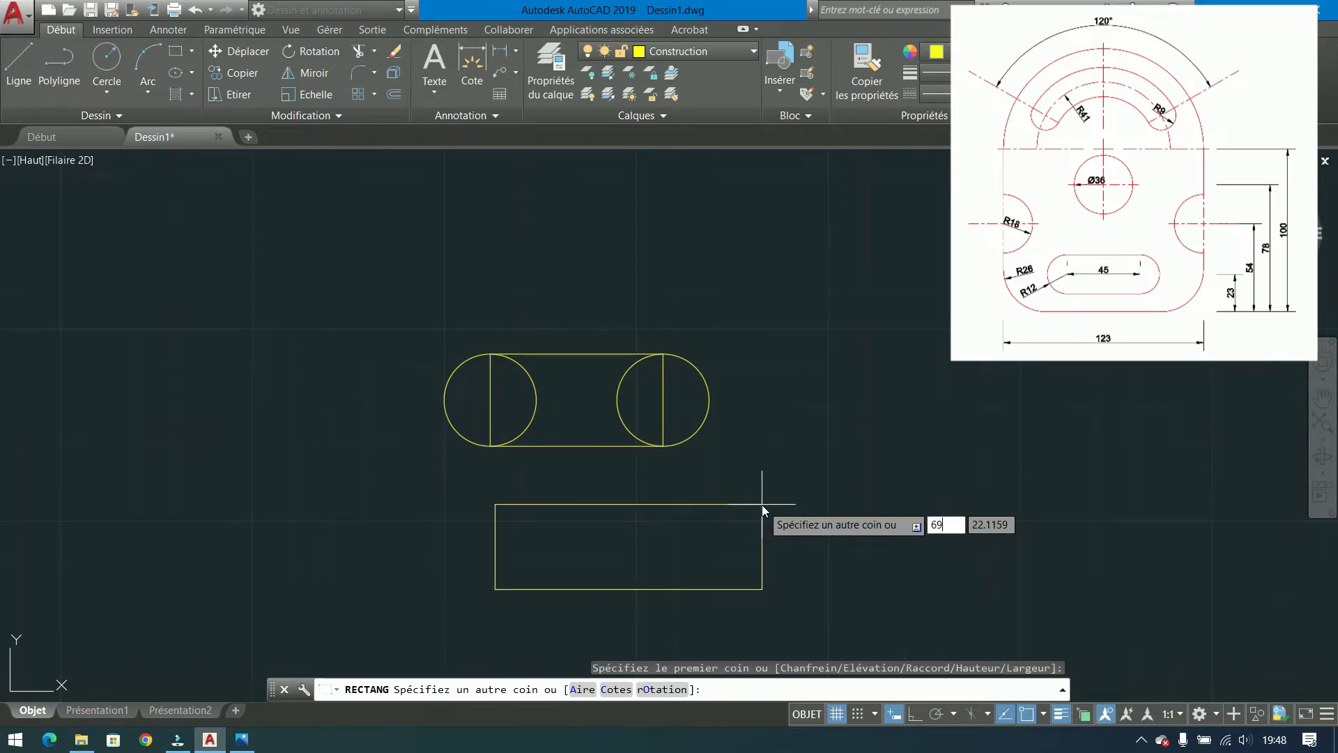
key(Tab)
text(24)
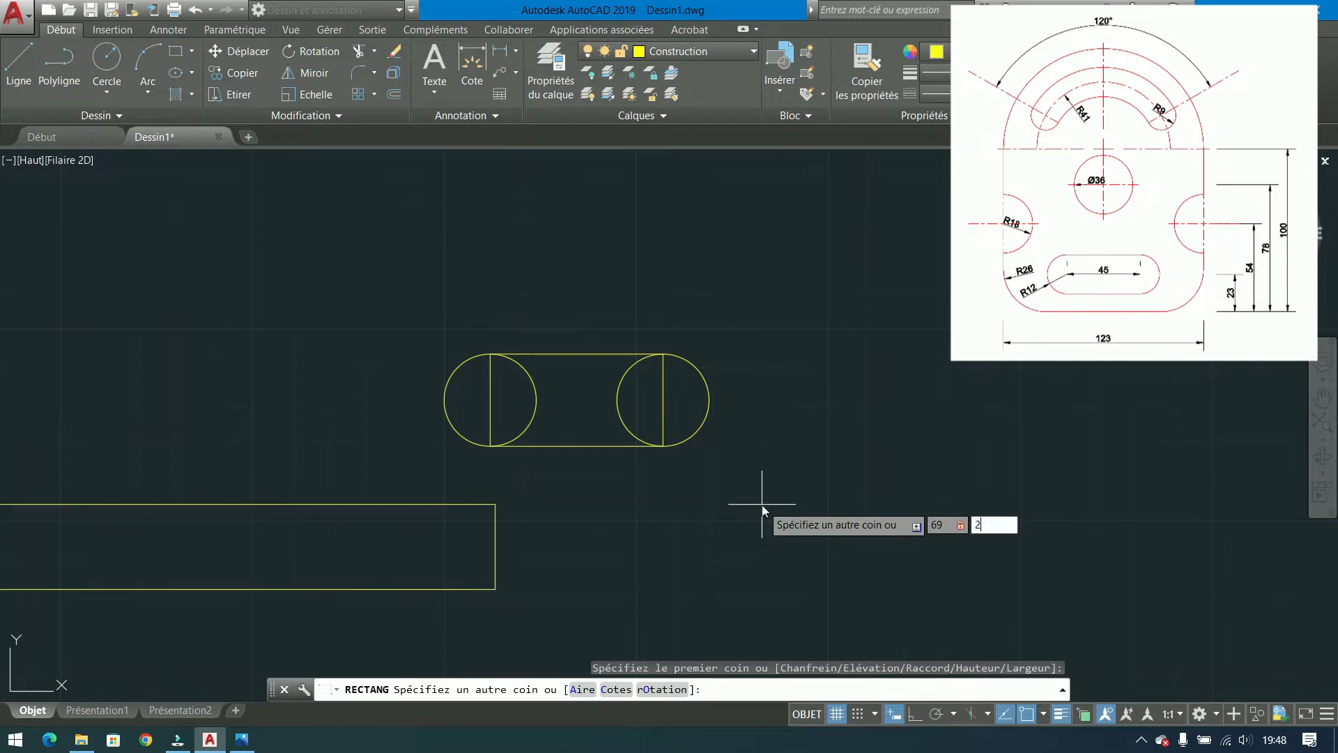
key(Return)
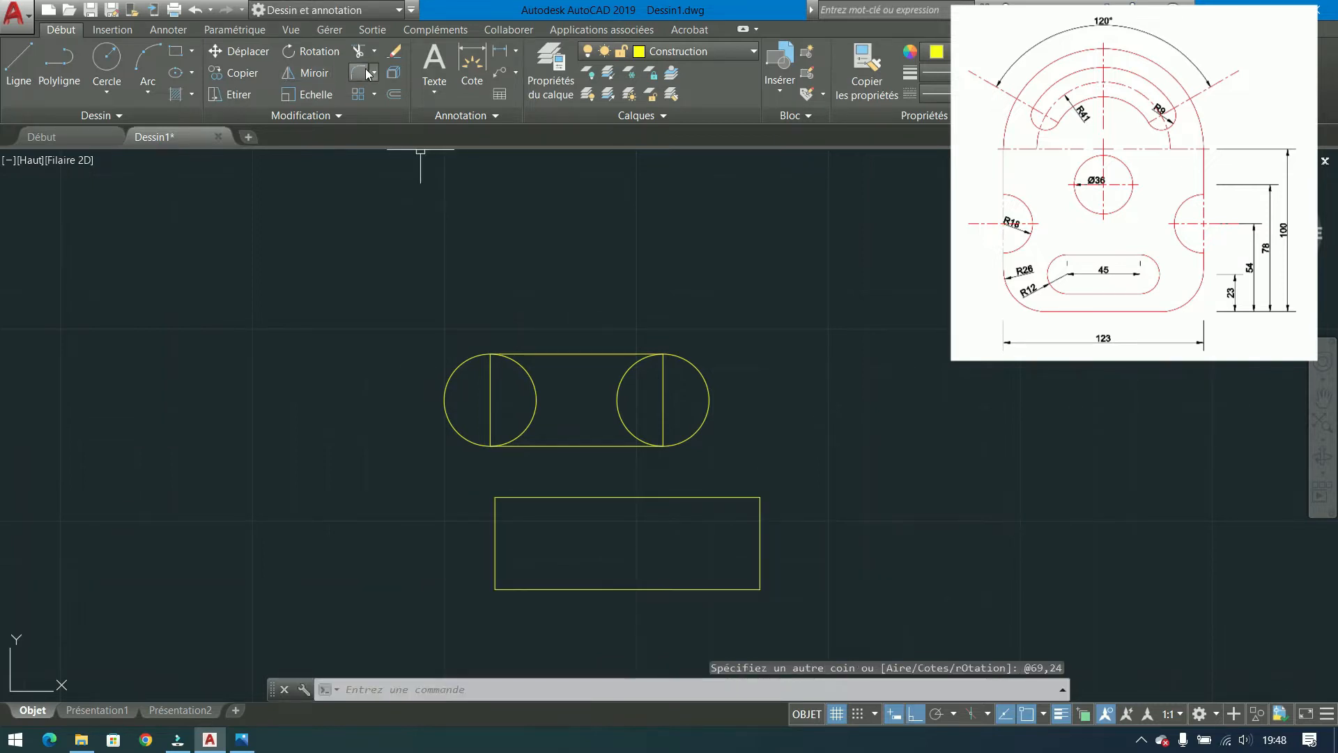
Fillet the two left corners of the 69 × 24 rectangle with a radius of 12.
click(358, 73)
text(r)
key(Return)
text(12)
key(Return)
click(509, 498)
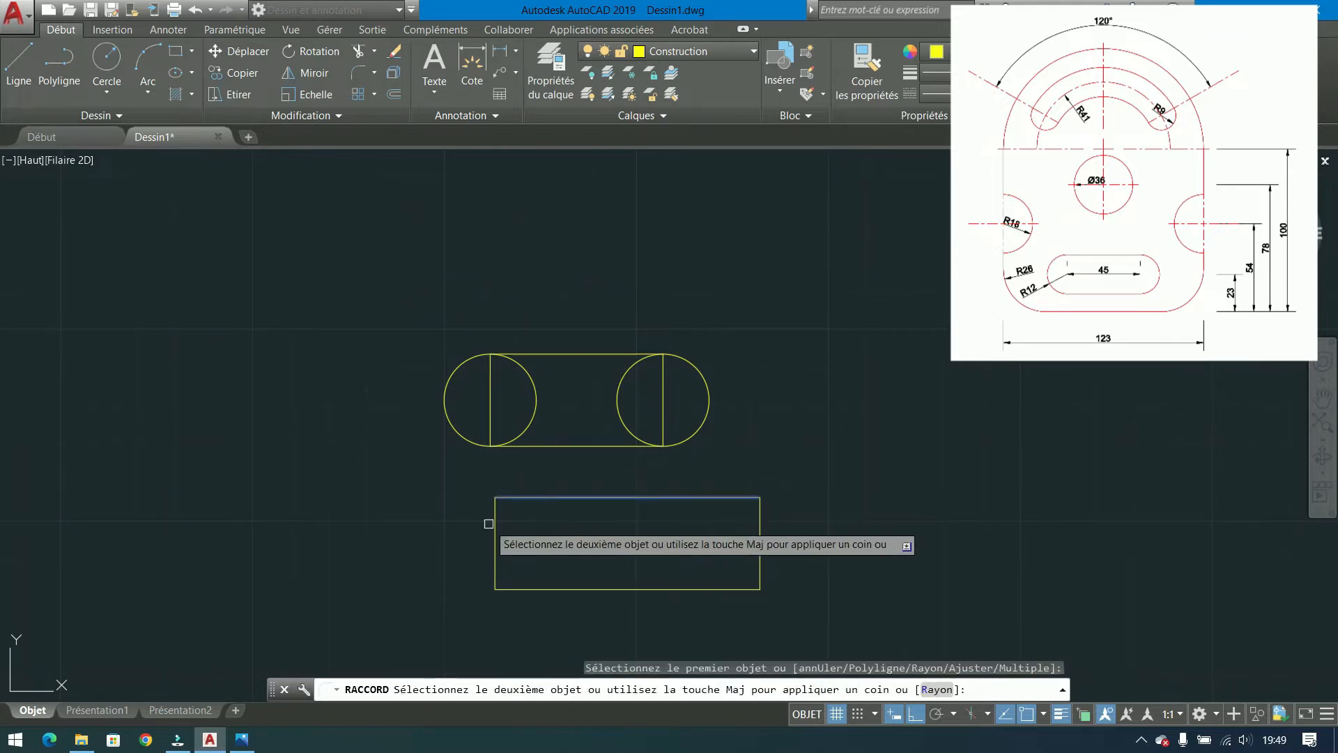
click(495, 530)
key(Return)
click(496, 564)
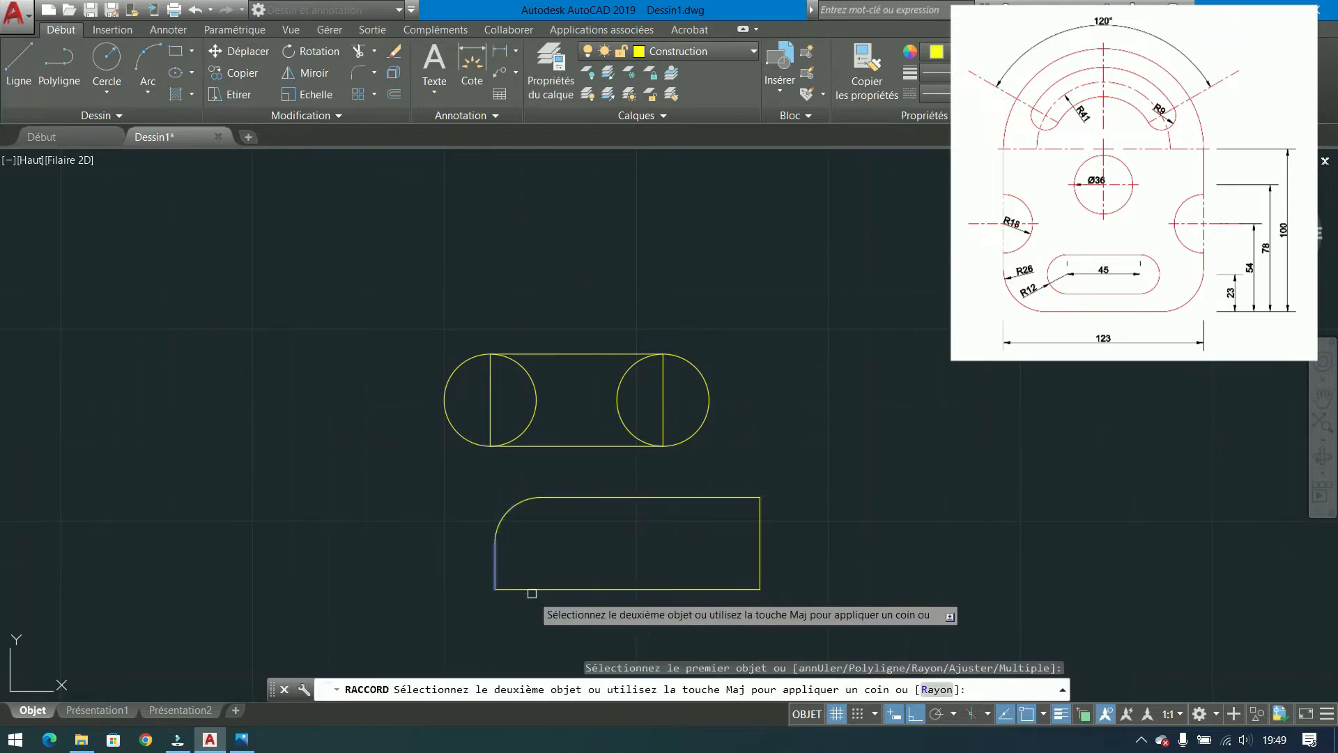
click(582, 591)
Fillet the two right corners of the 69 × 24 rectangle with the same radius of 12.
key(Return)
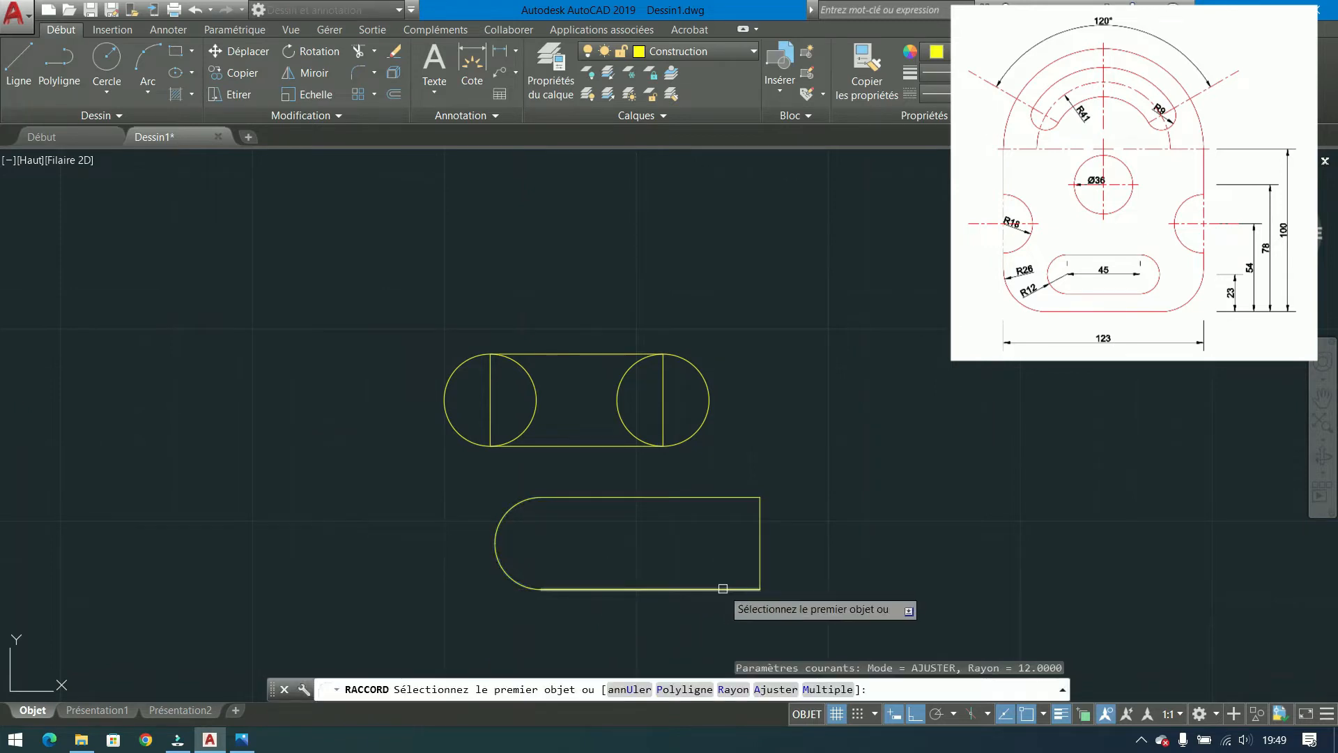
click(724, 589)
click(752, 548)
key(Return)
click(732, 498)
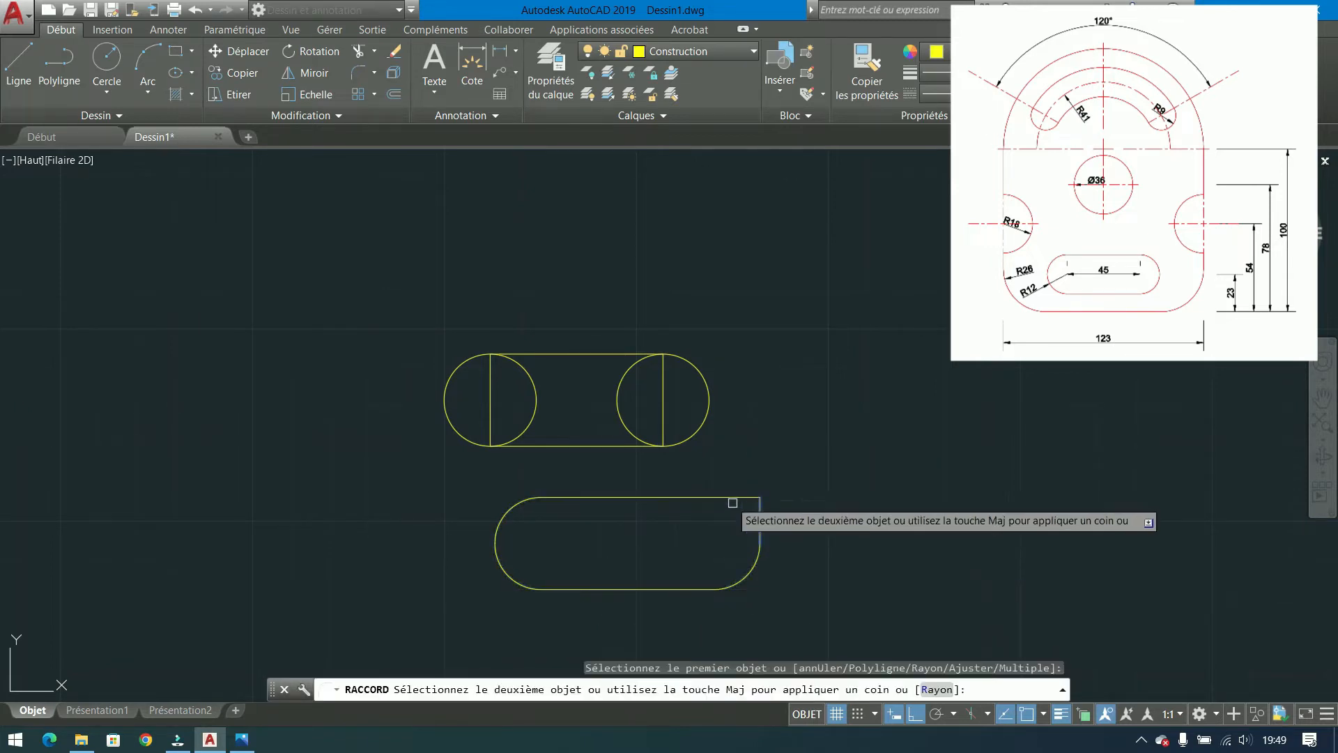
click(759, 519)
Move the filleted slot by its geometric centre onto the midpoint of the plate's bottom edge.
drag(732, 324, 270, 470)
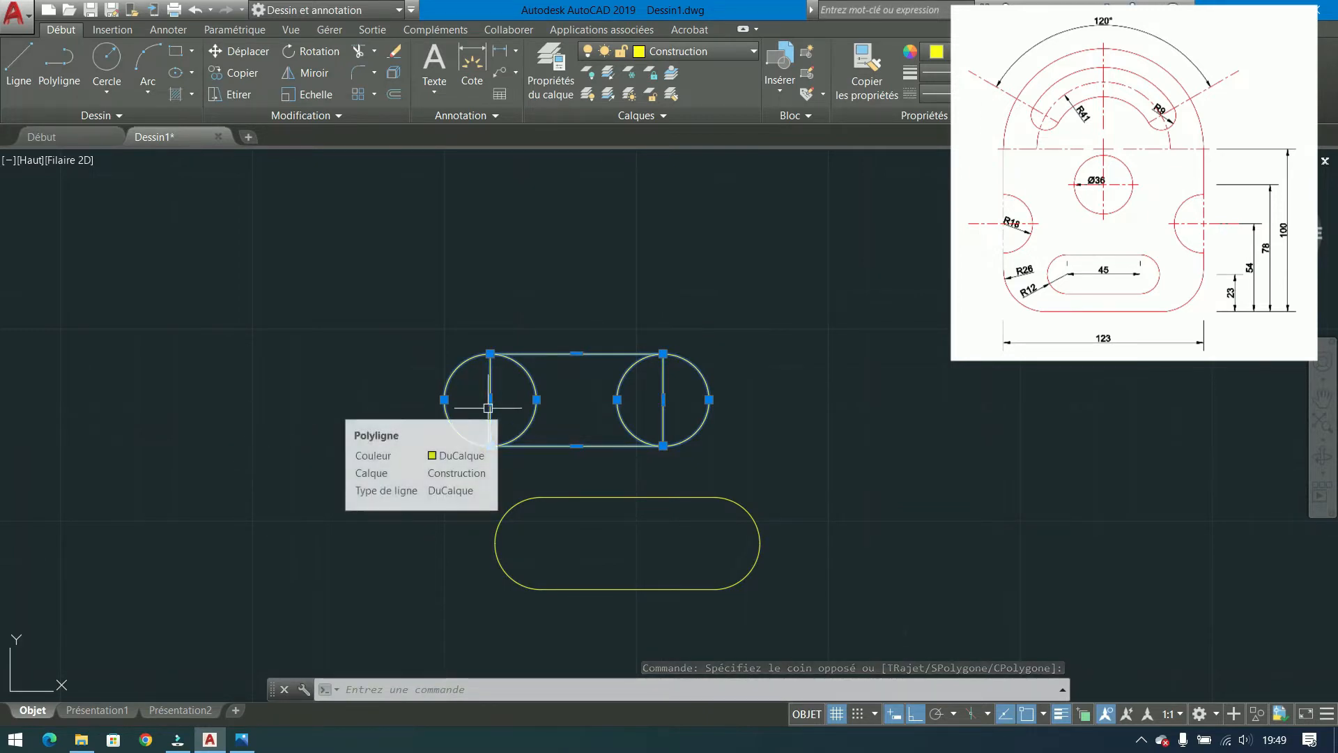
key(Escape)
click(834, 466)
click(622, 556)
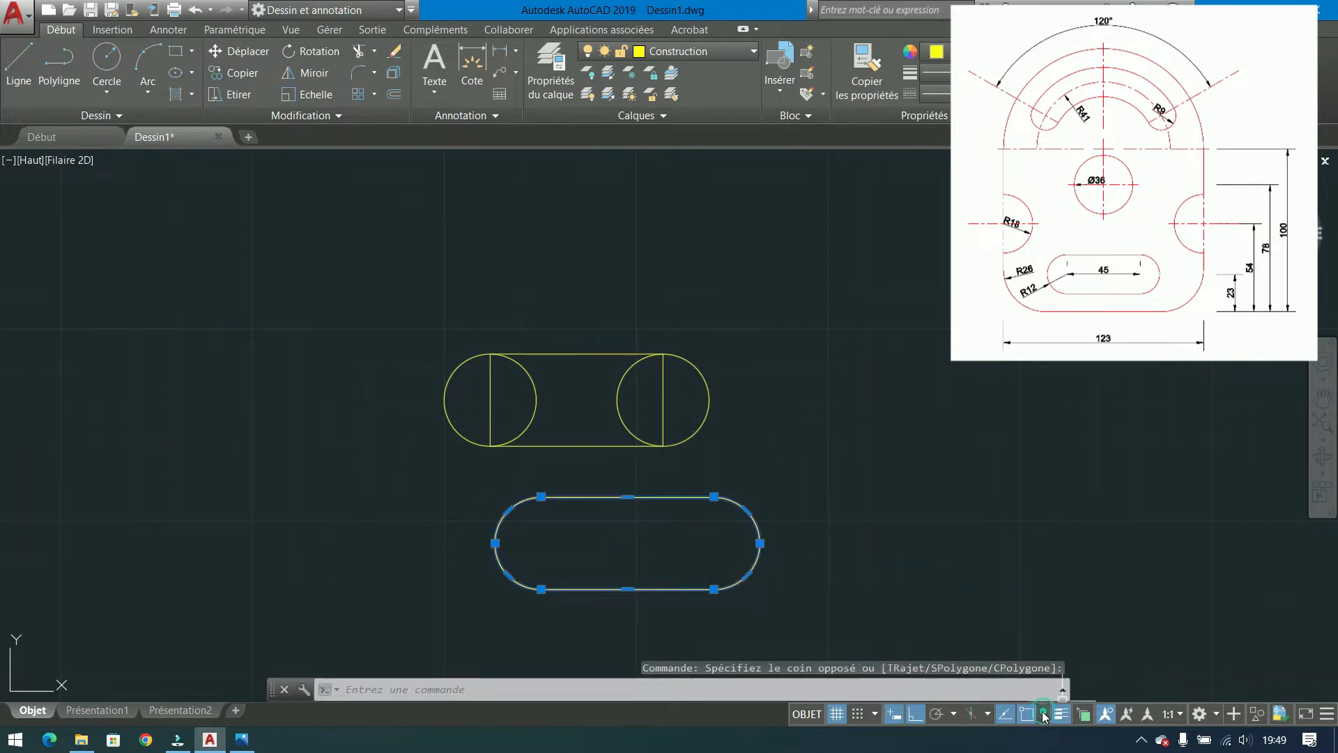
click(1043, 715)
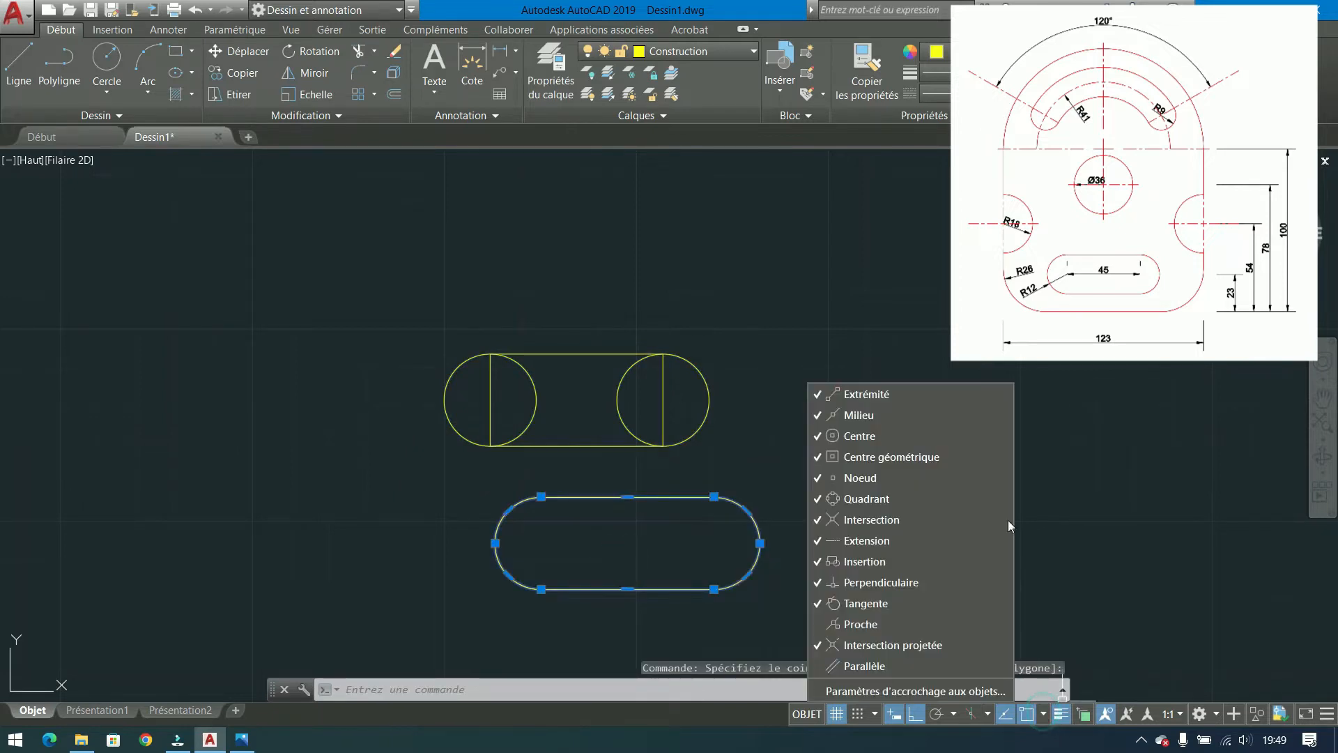
click(862, 462)
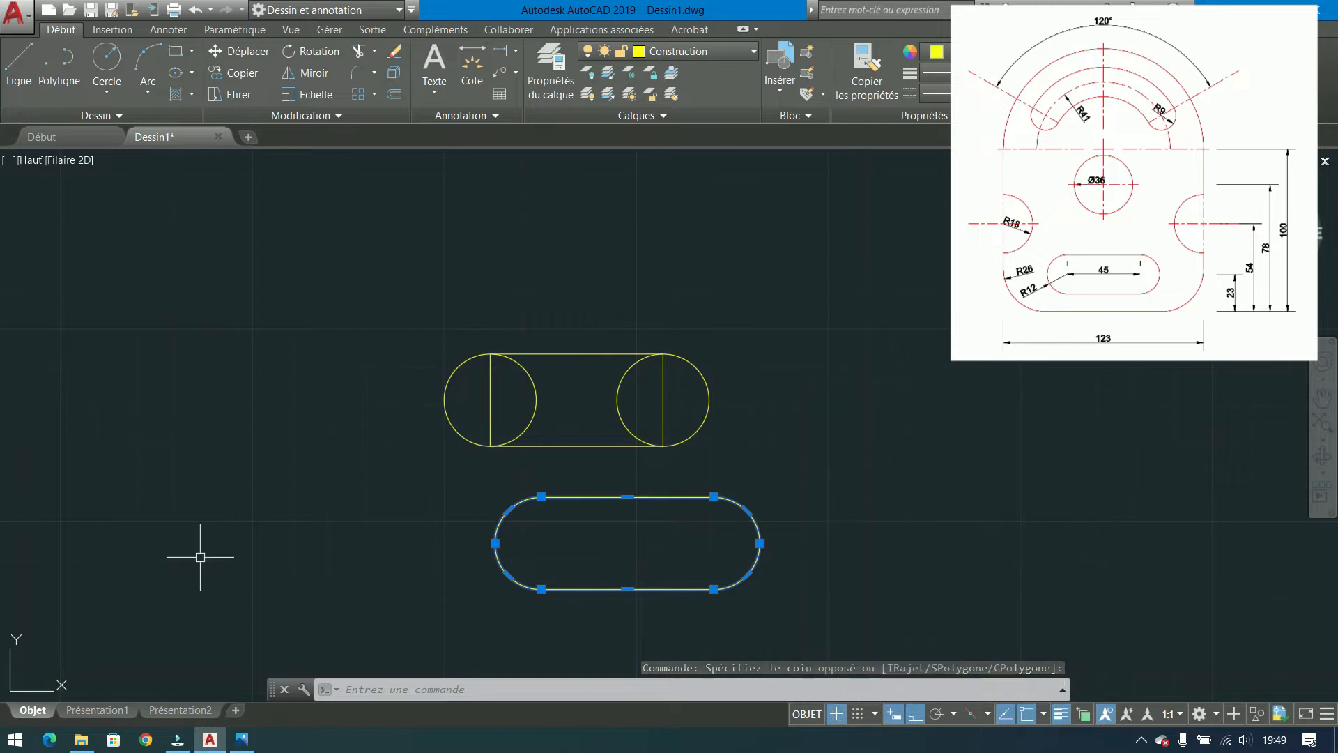
click(272, 53)
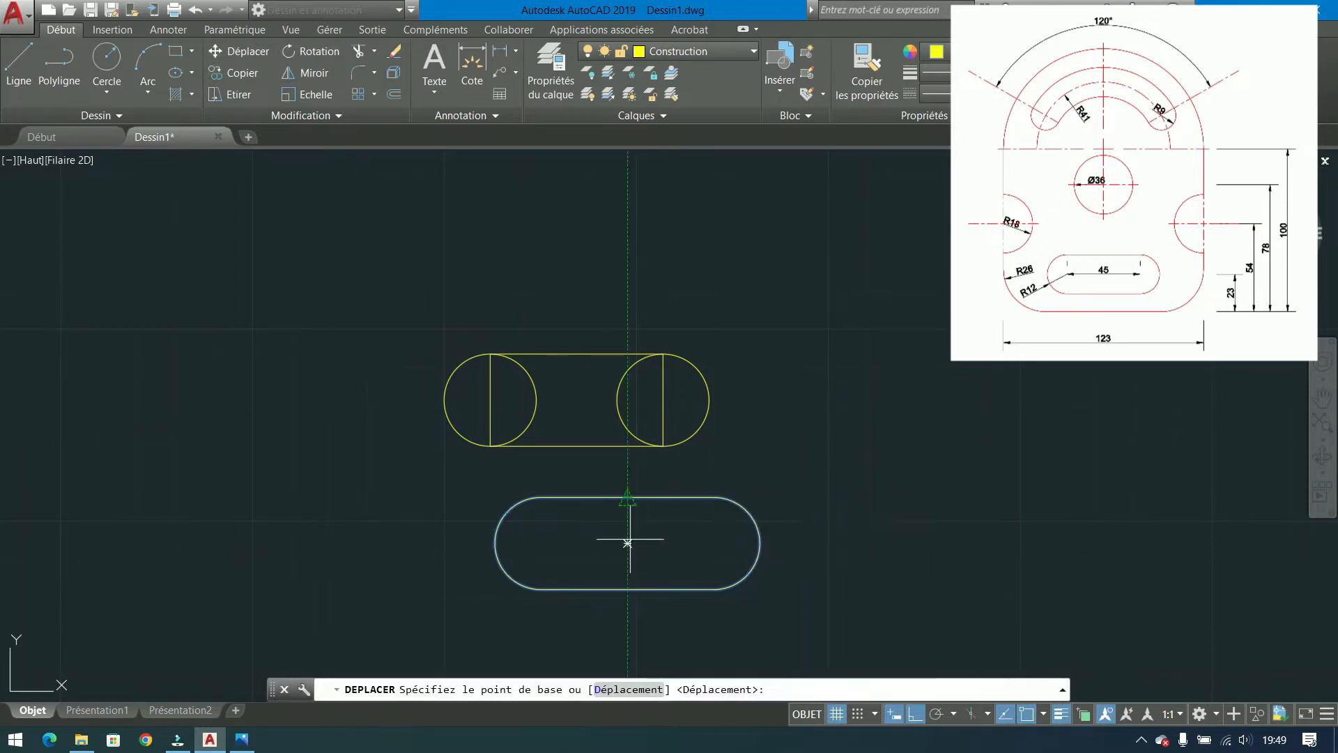
click(628, 542)
scroll(627, 537, down, 5)
scroll(654, 513, up, 2)
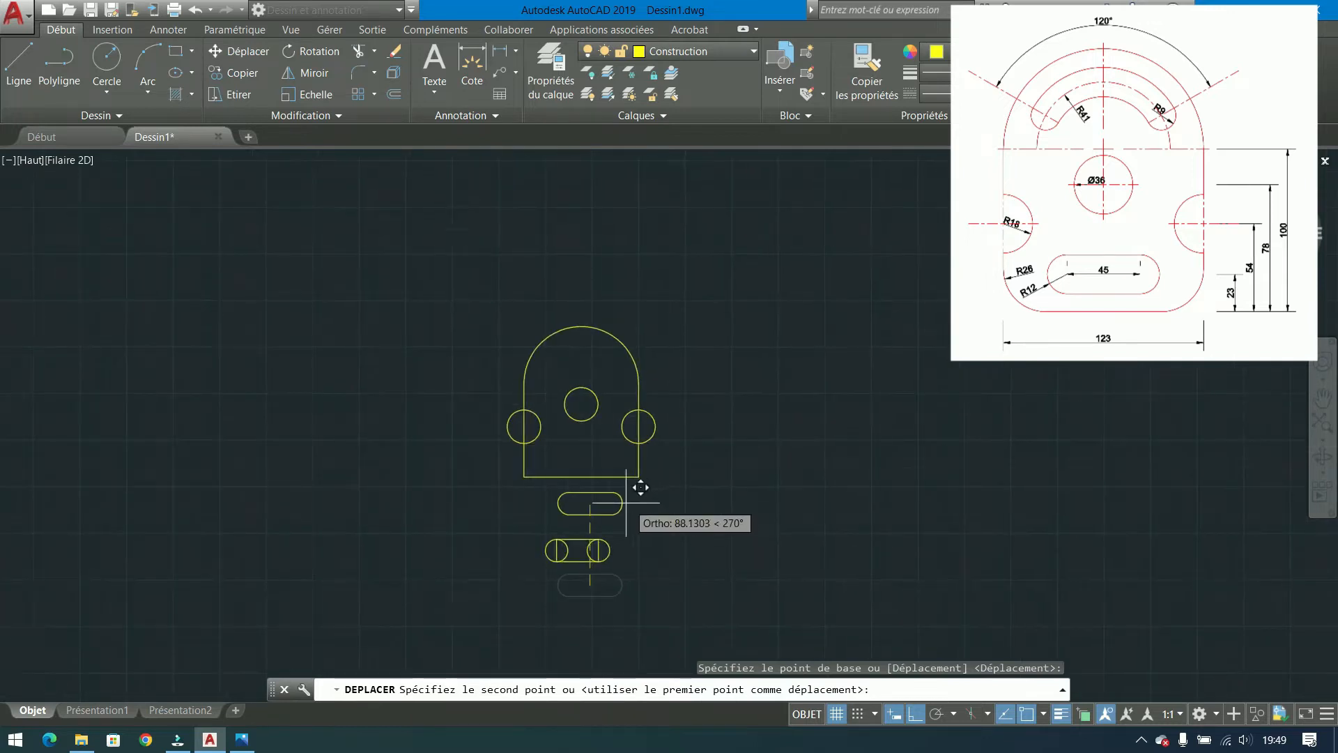
click(596, 461)
Move the slot 23 straight up from the plate's bottom edge.
scroll(582, 471, up, 5)
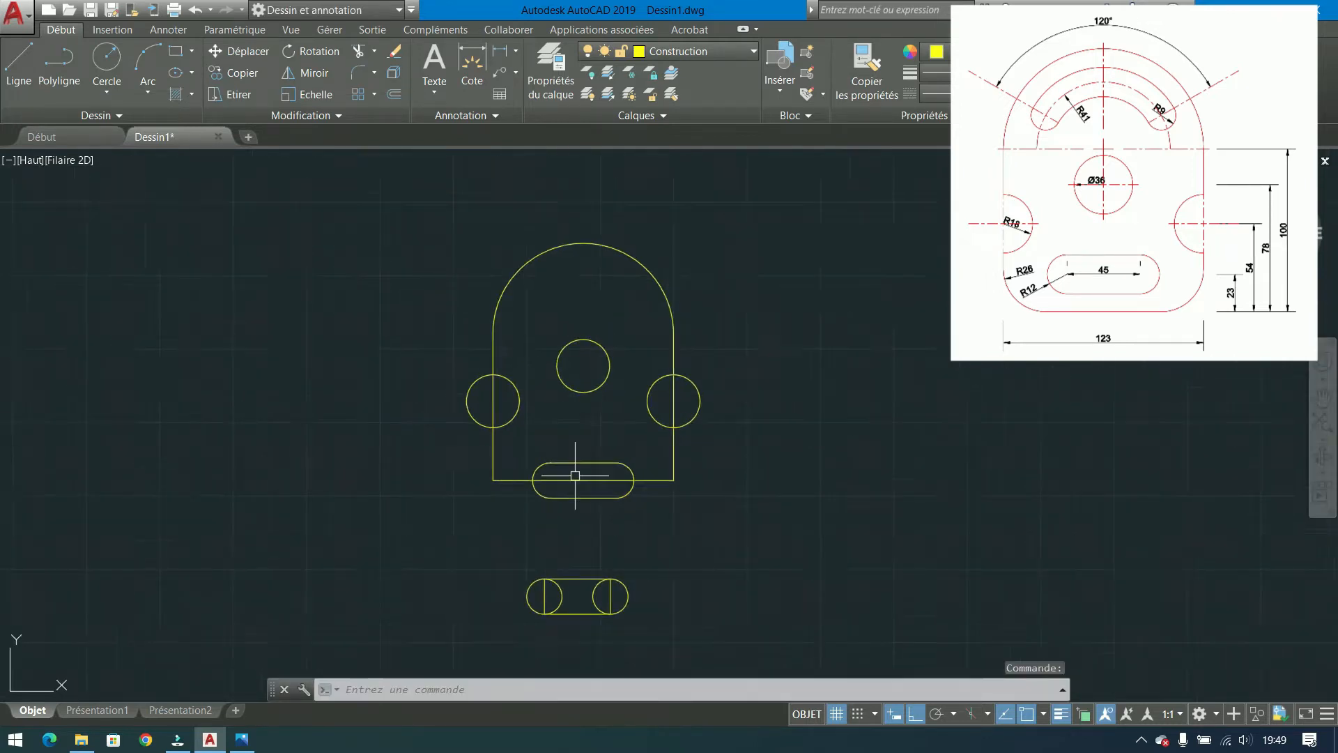
click(622, 437)
click(561, 456)
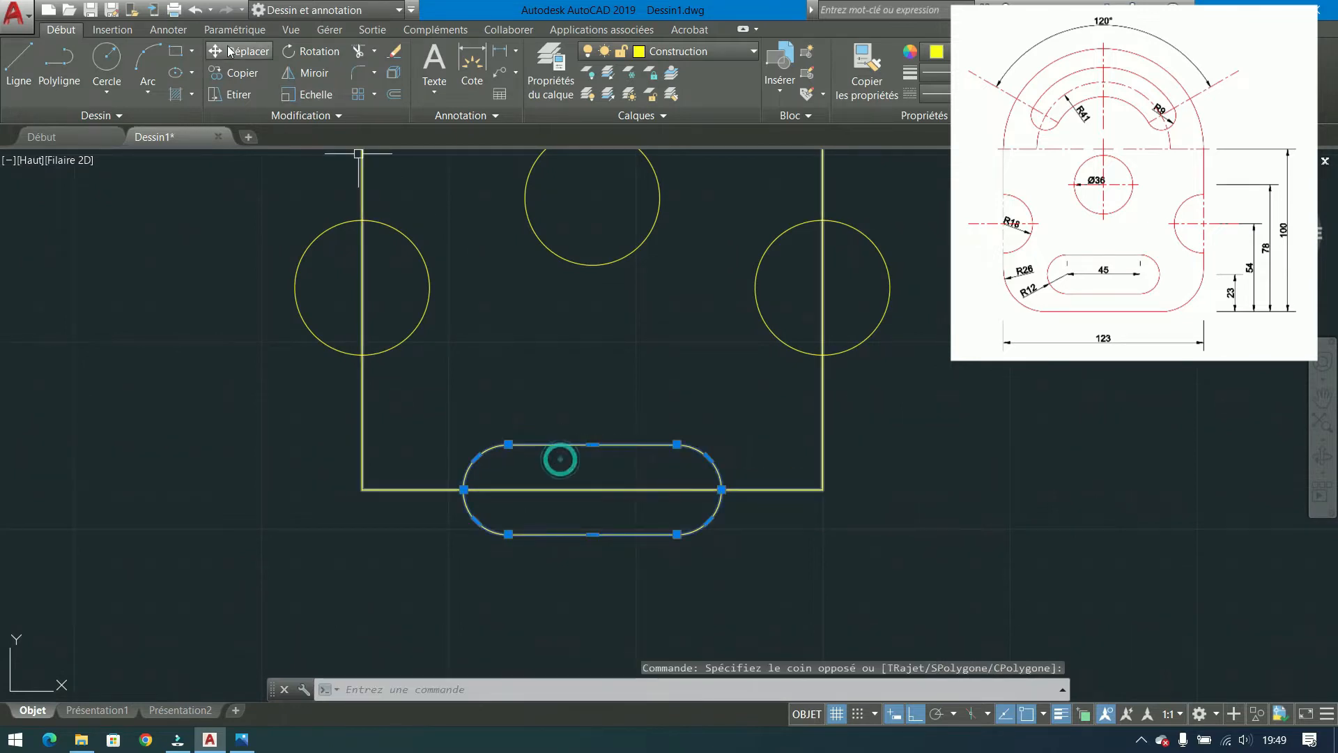
key(space)
click(964, 537)
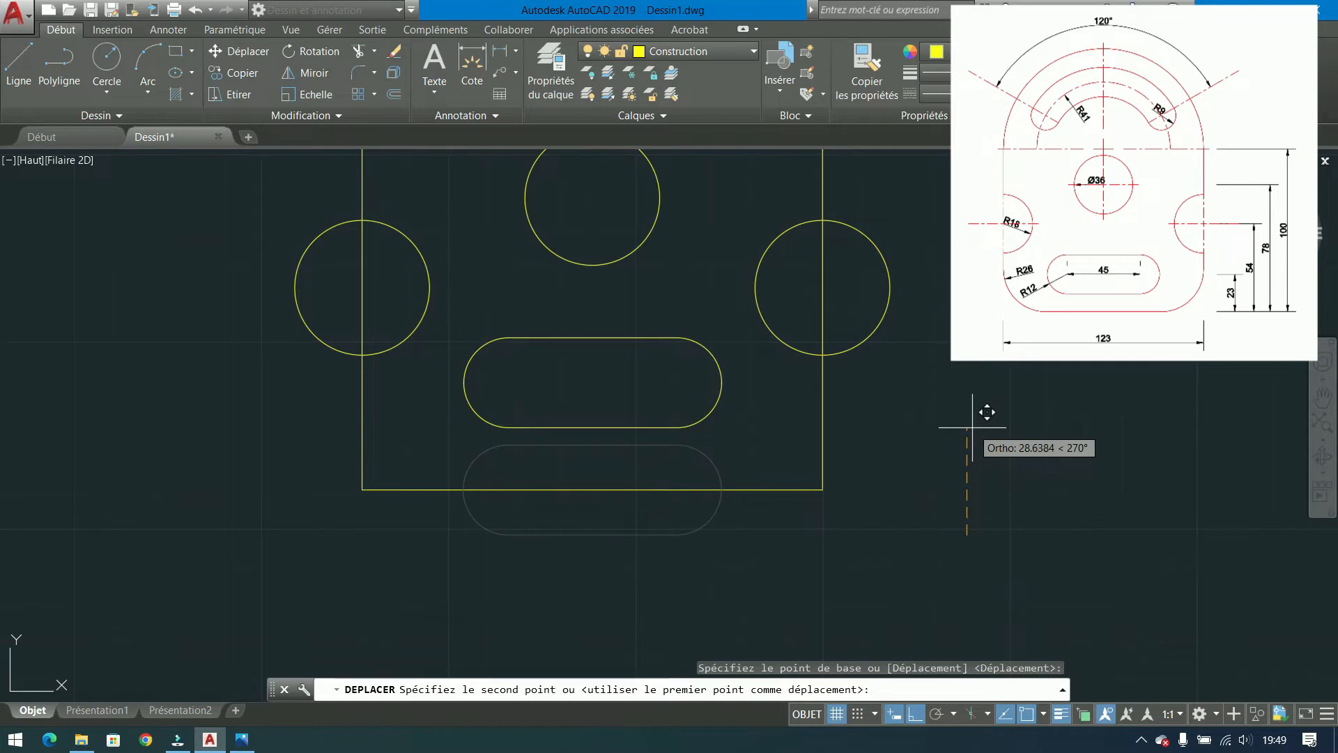
text(23)
key(Return)
Fillet the plate's two bottom corners with a radius of 26.
scroll(957, 430, down, 2)
mouse_move(933, 420)
middle_down()
mouse_move(860, 511)
mouse_move(638, 442)
mouse_move(562, 524)
middle_up()
scroll(628, 439, up, 1)
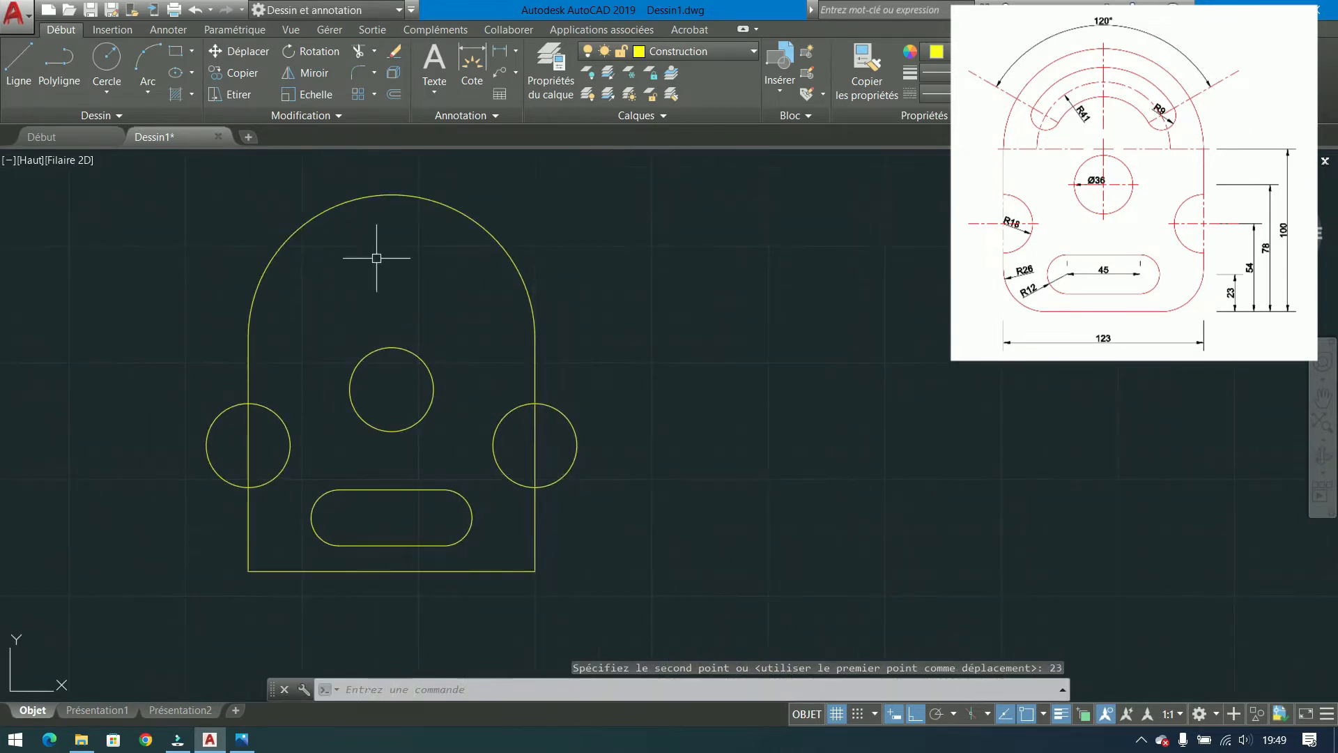
click(358, 72)
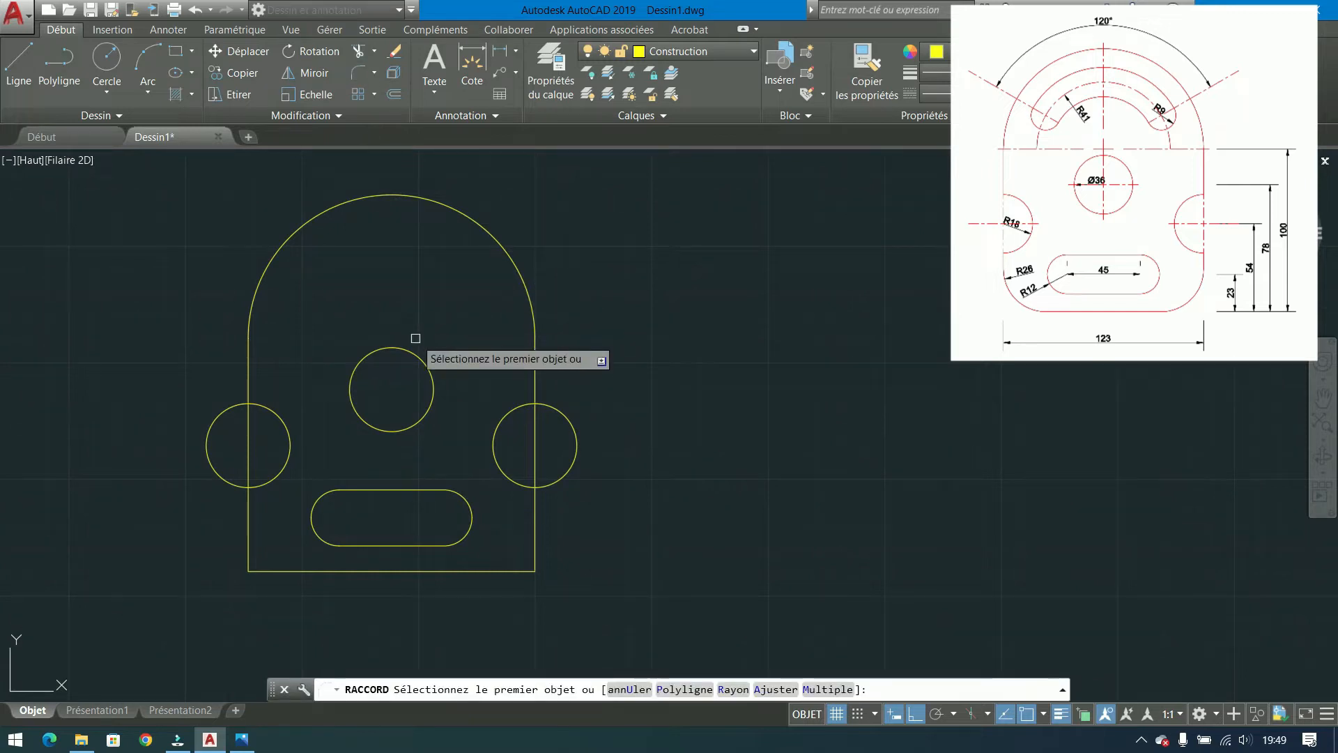
text(r)
key(Return)
text(26)
key(Return)
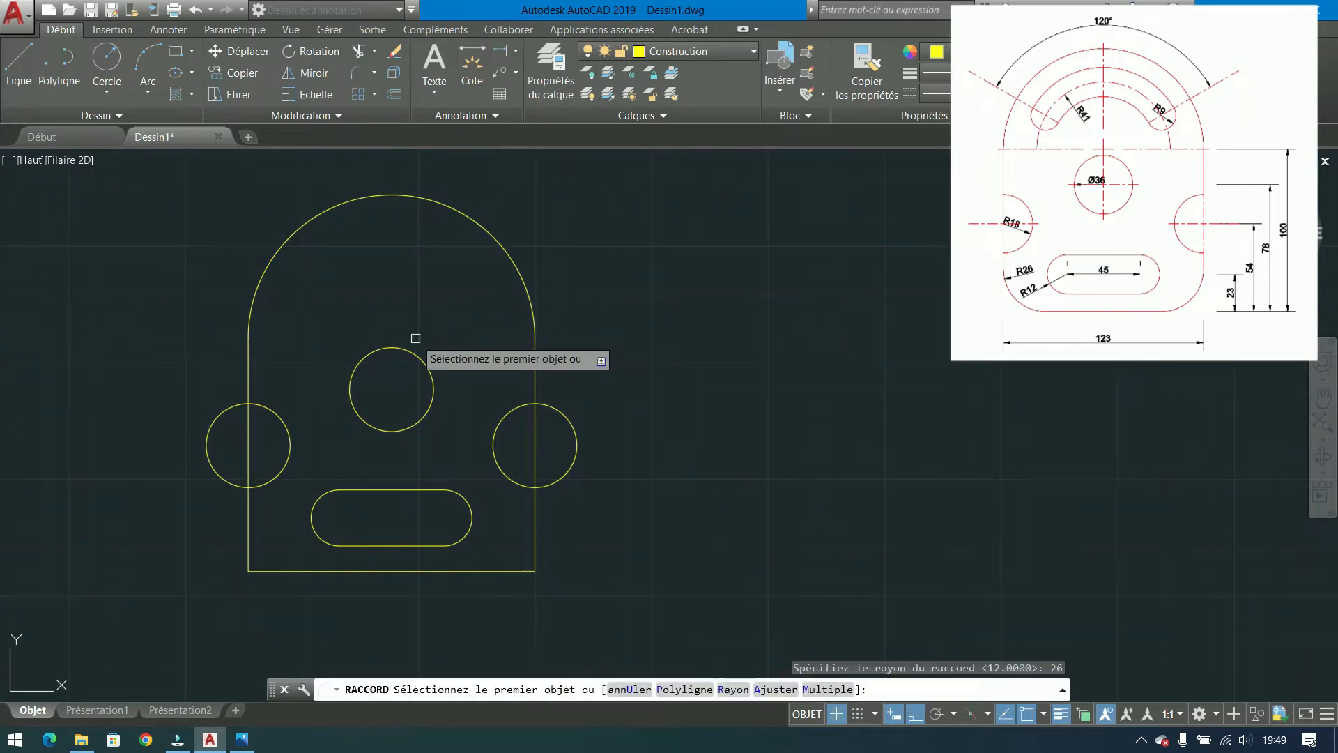
click(249, 532)
click(278, 569)
key(Return)
click(448, 569)
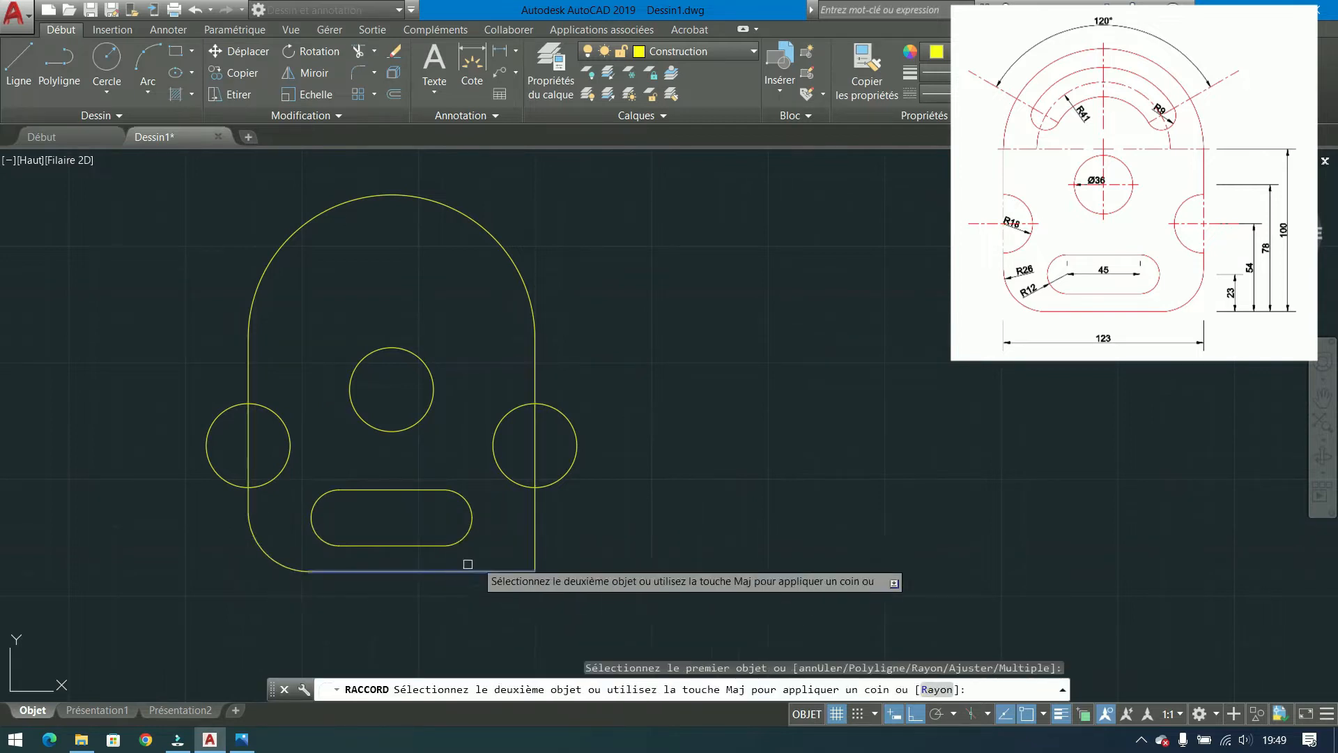
click(534, 516)
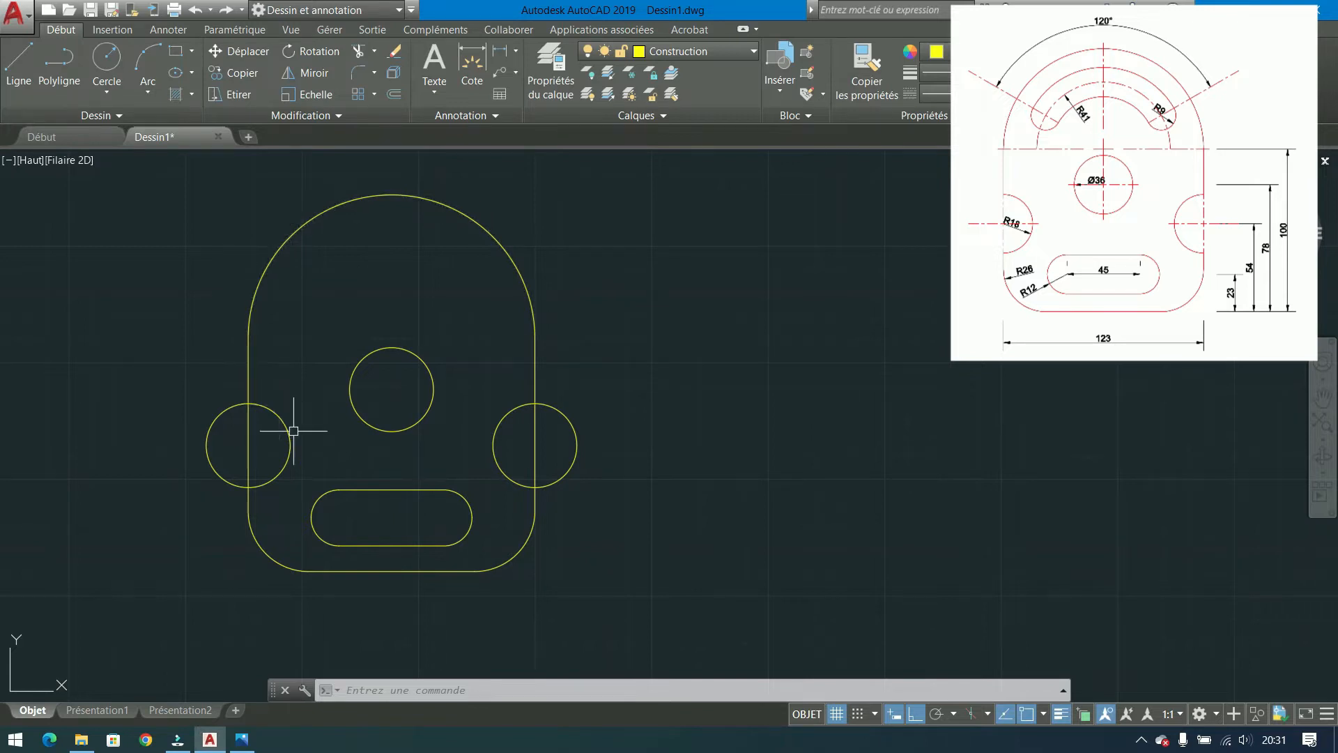
Make Tracé the current layer and create polyline boundaries from an internal point of the plate, with island detection on.
click(696, 52)
click(661, 140)
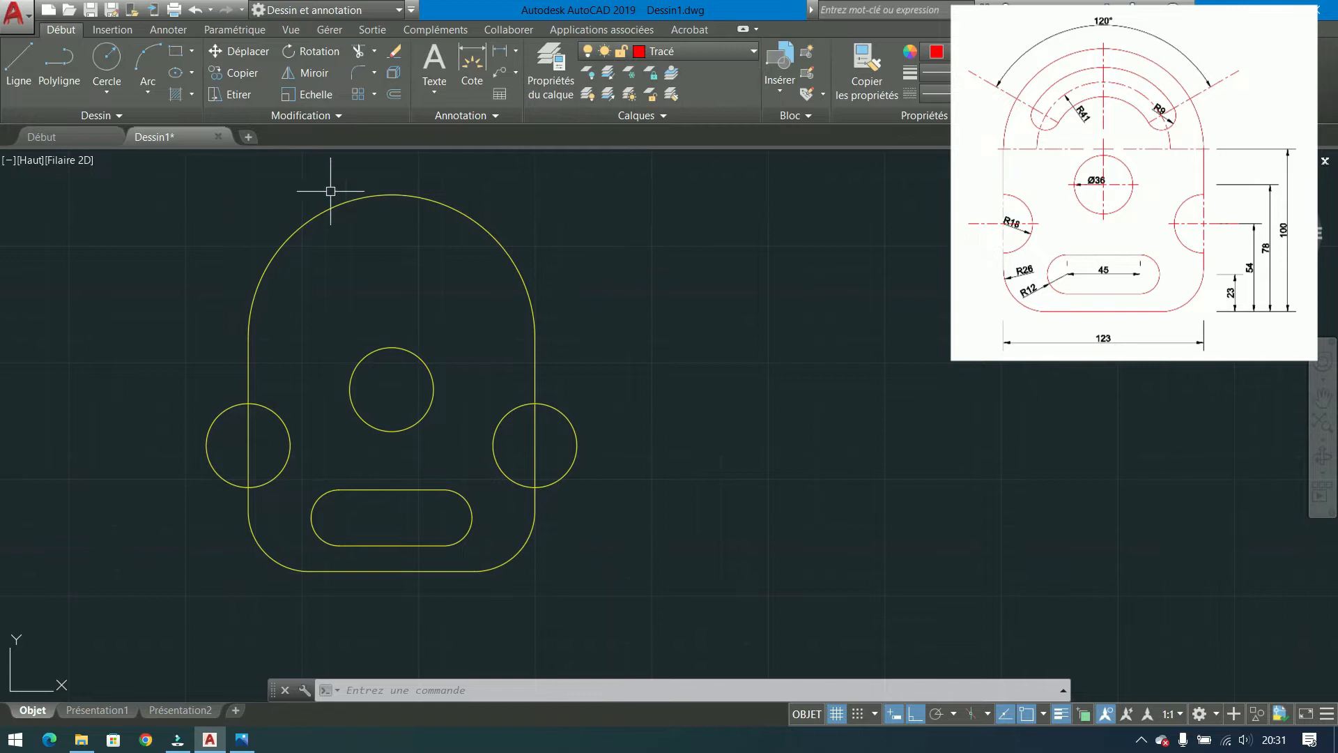
click(193, 89)
click(150, 192)
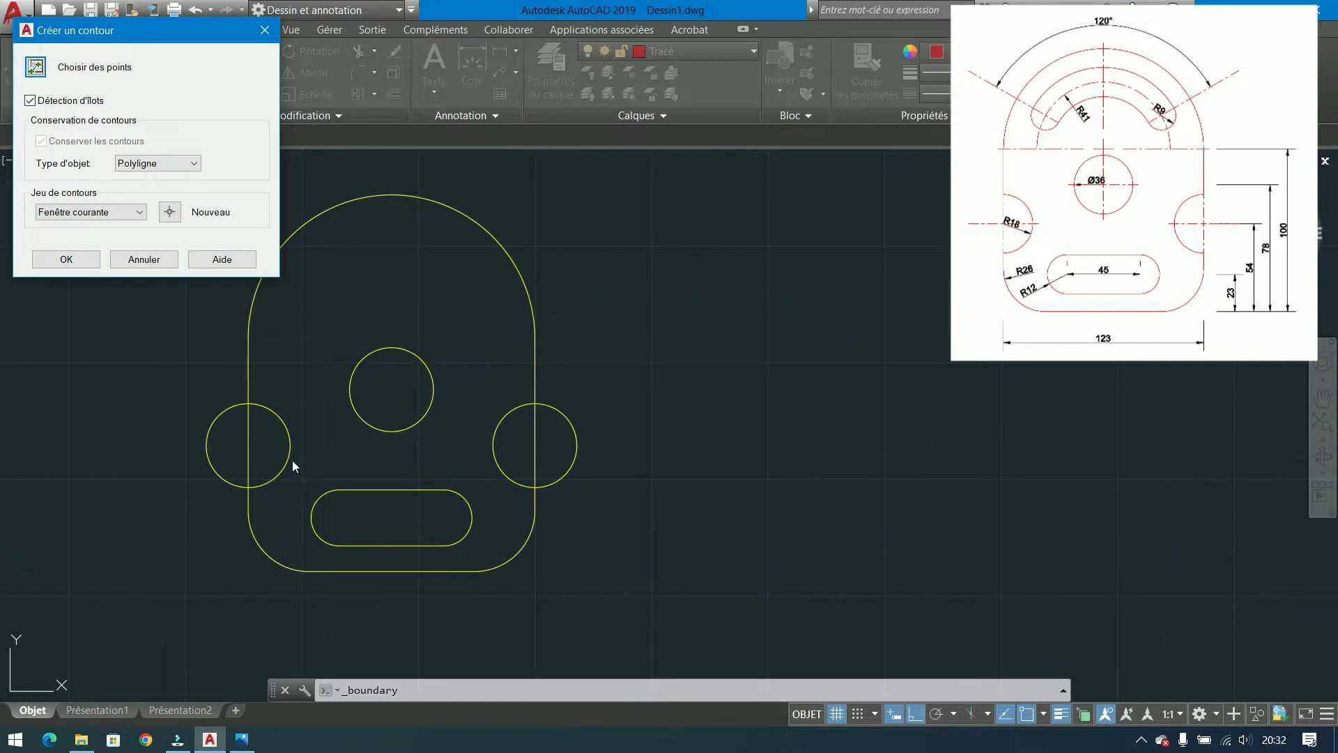
click(61, 263)
click(454, 366)
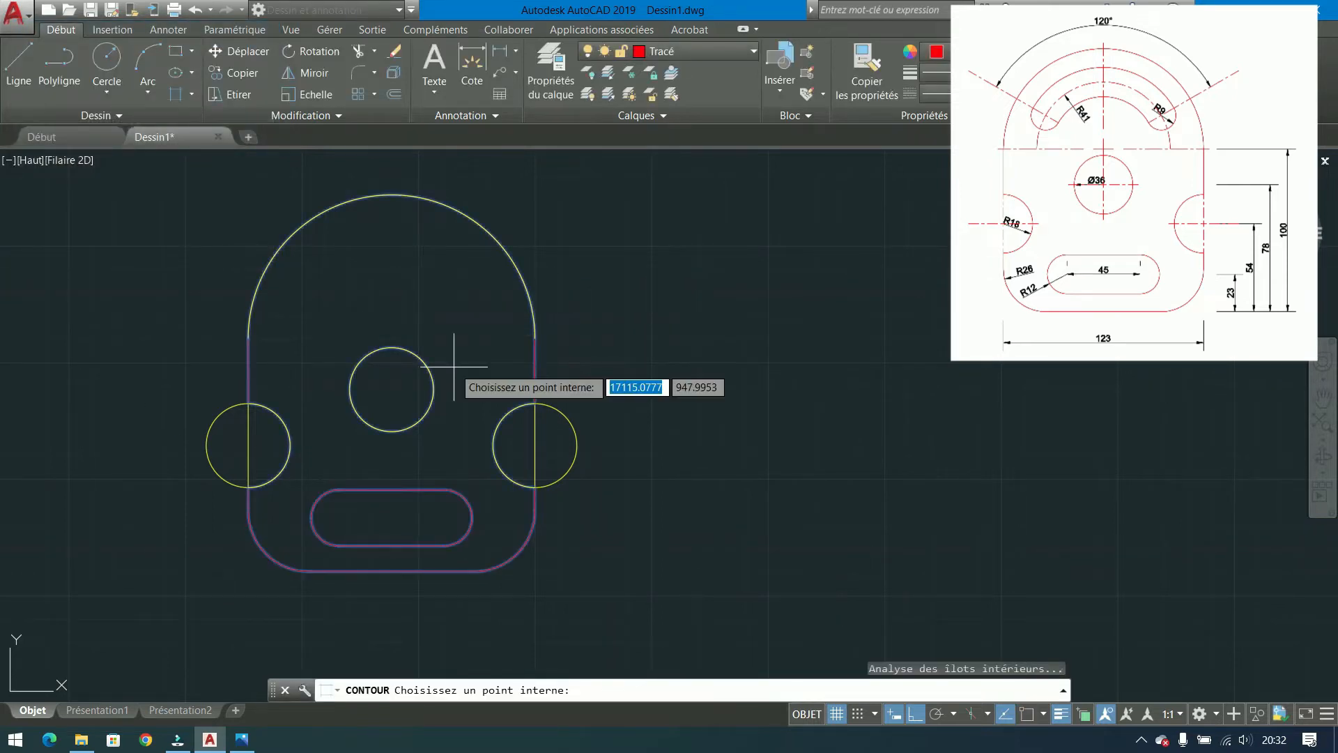
key(Return)
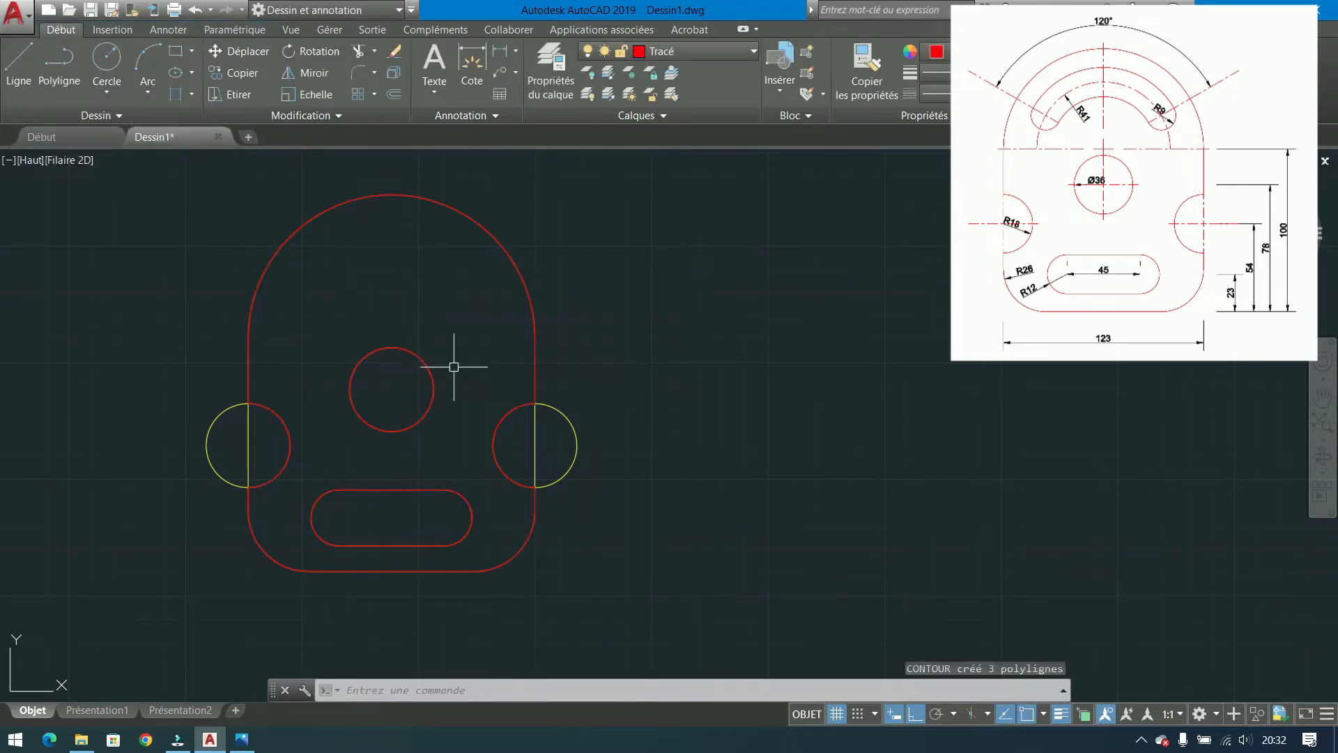
Send the traced plate outline, centre hole and slot polylines behind the construction geometry.
click(533, 349)
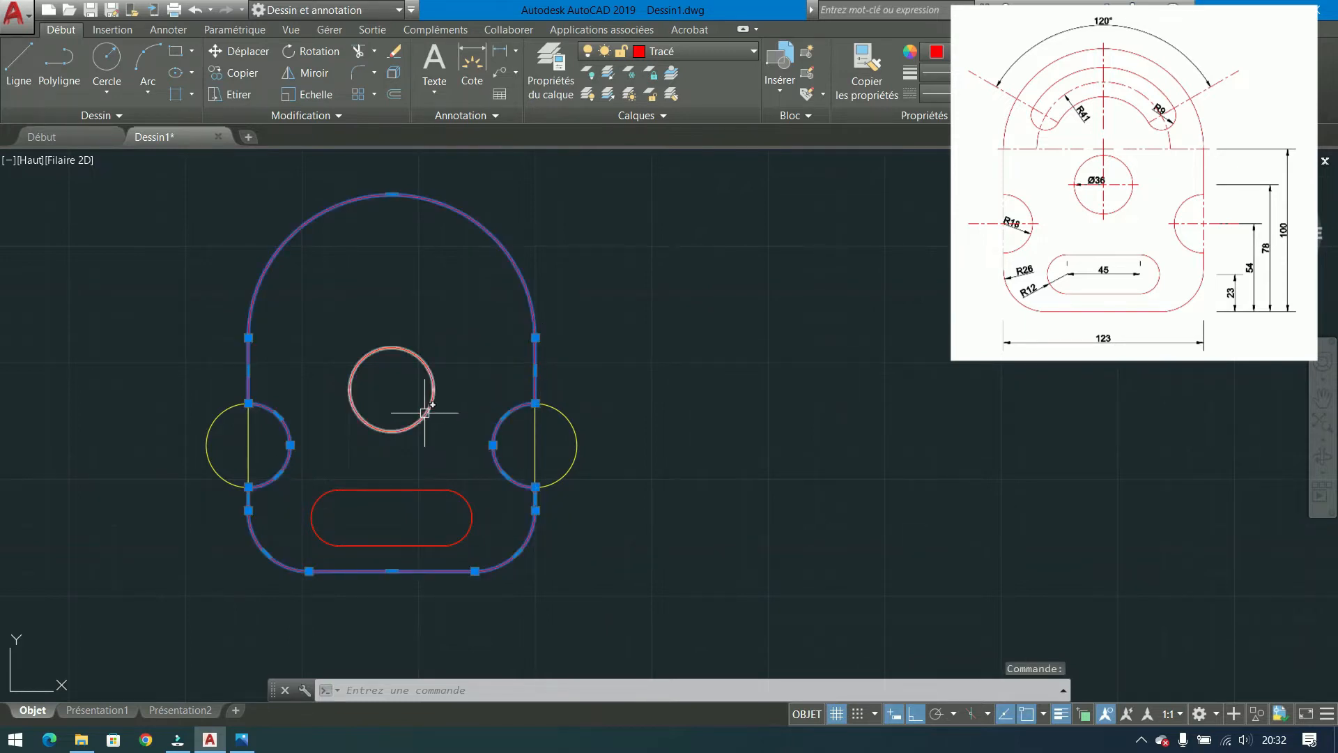
click(443, 491)
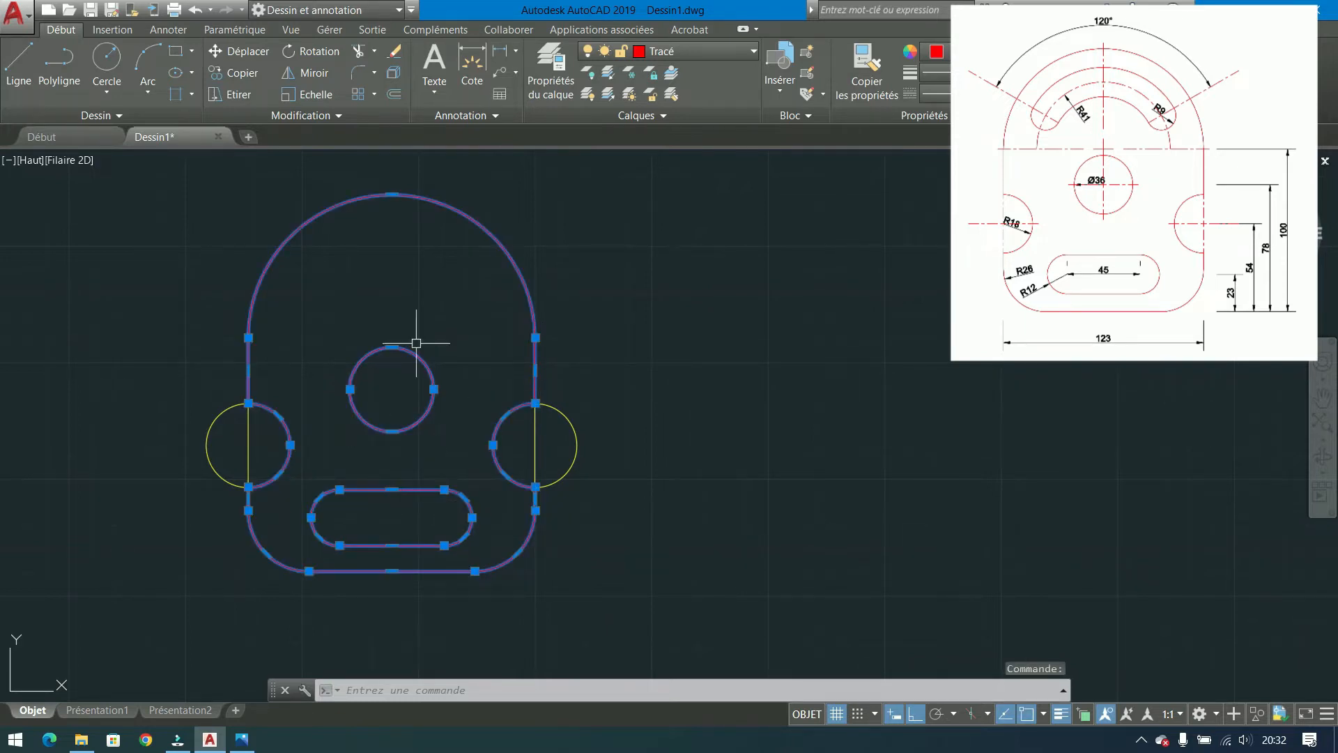
click(362, 116)
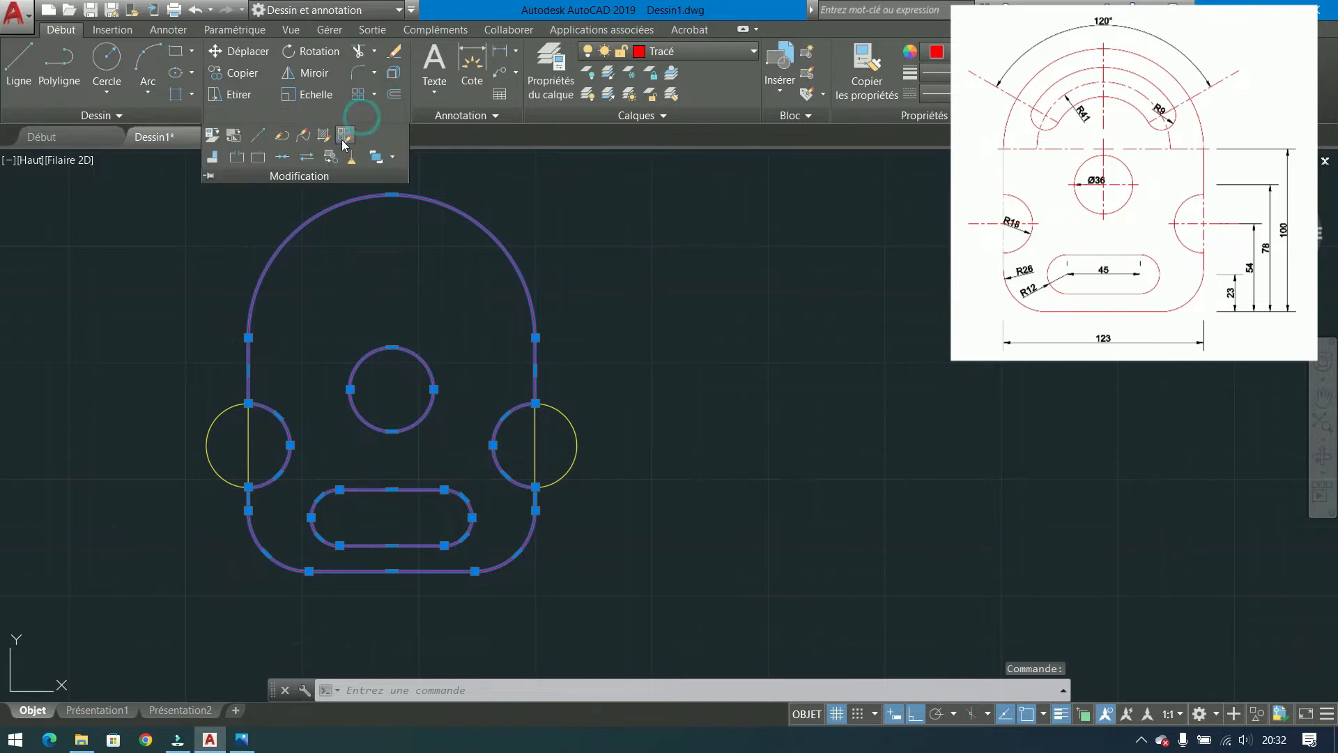
click(400, 158)
click(257, 227)
click(257, 227)
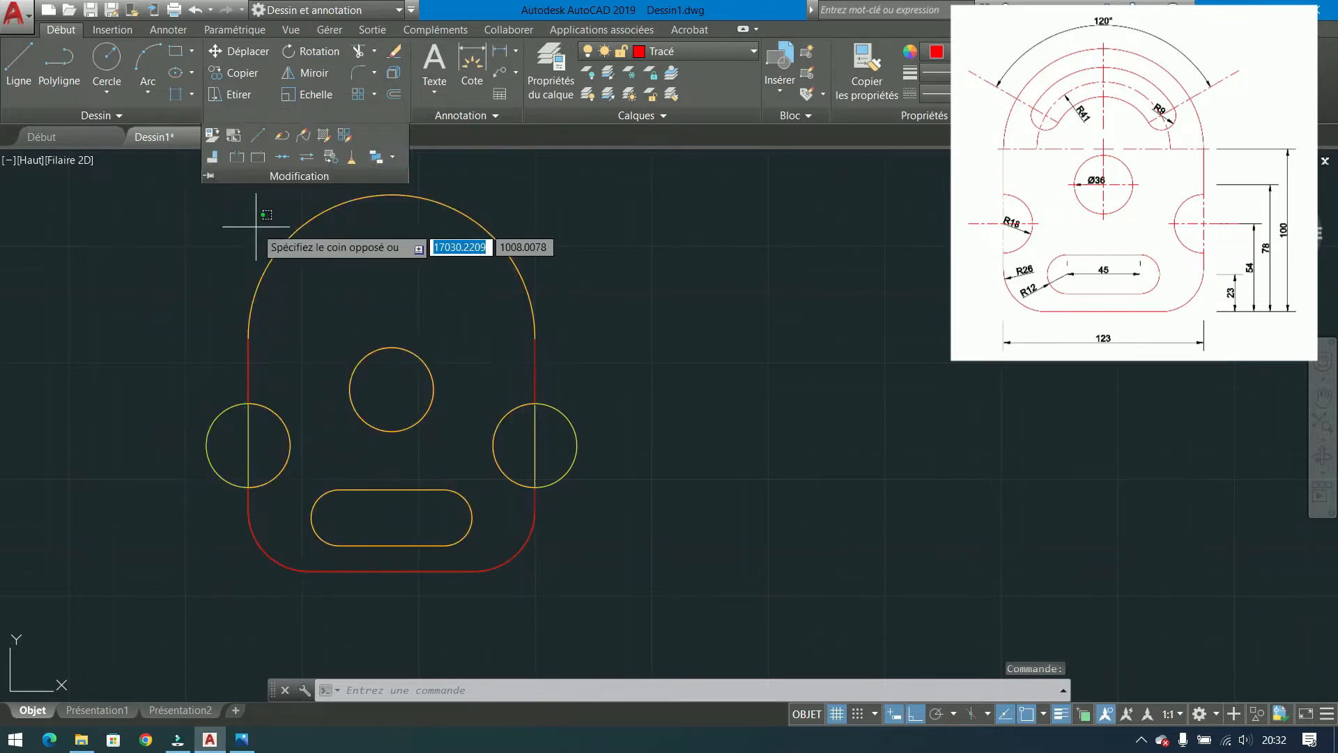
click(392, 261)
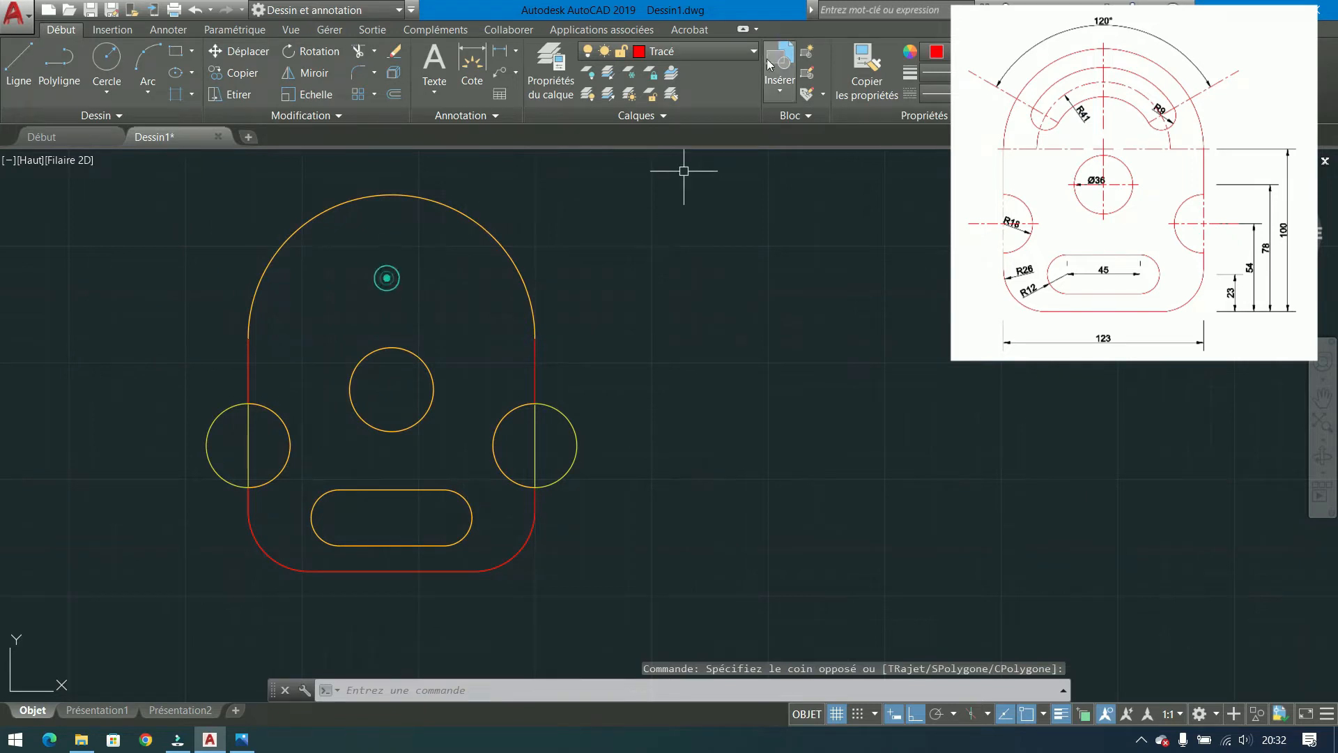
Make Construction the current layer and turn off the Tracé layer.
click(731, 56)
click(670, 96)
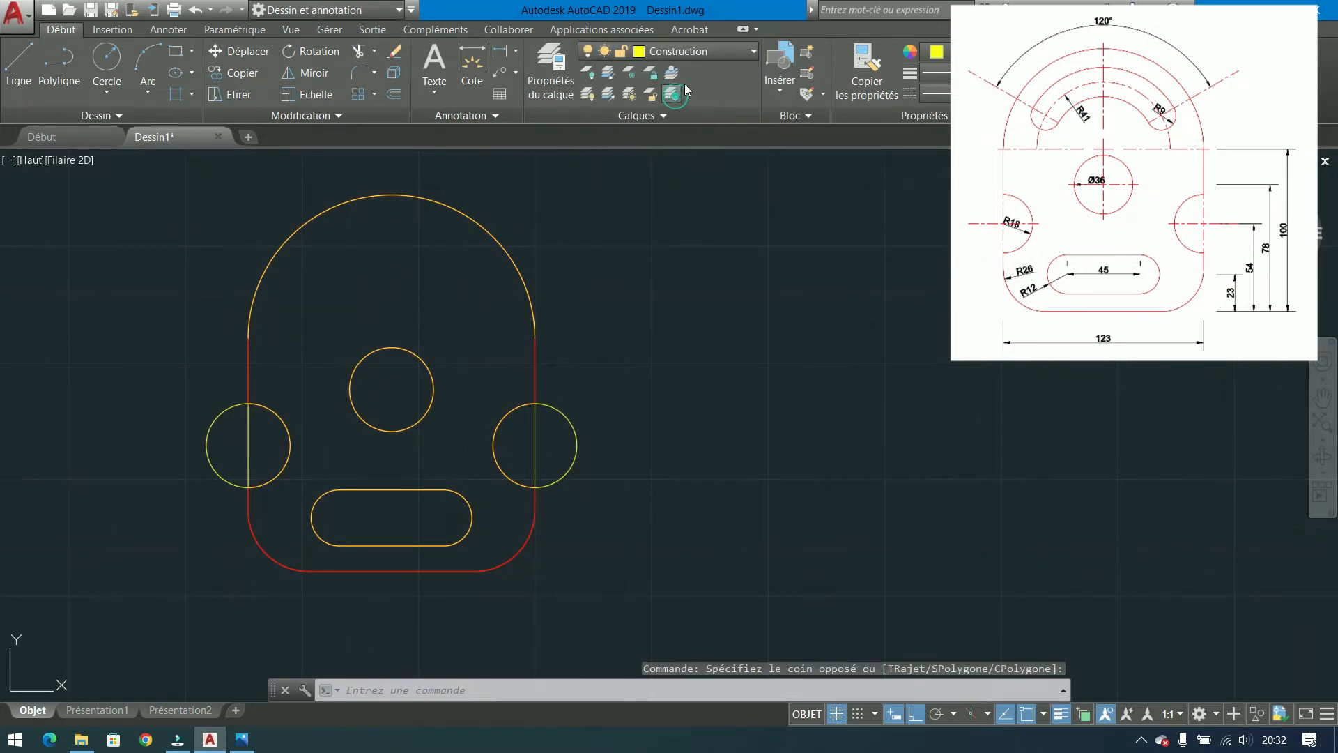
click(706, 53)
click(590, 156)
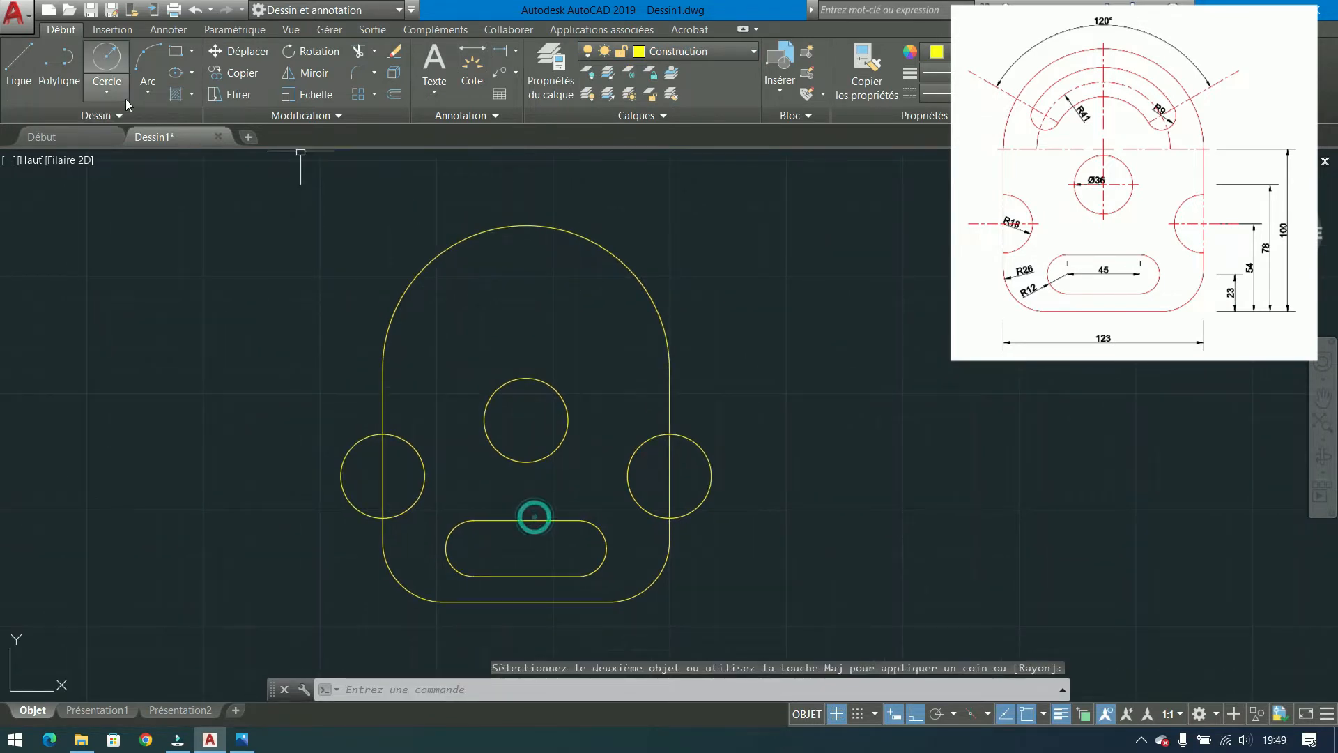
Draw a vertical polyline from the centre of the arch up to a point above the plate's top.
click(59, 67)
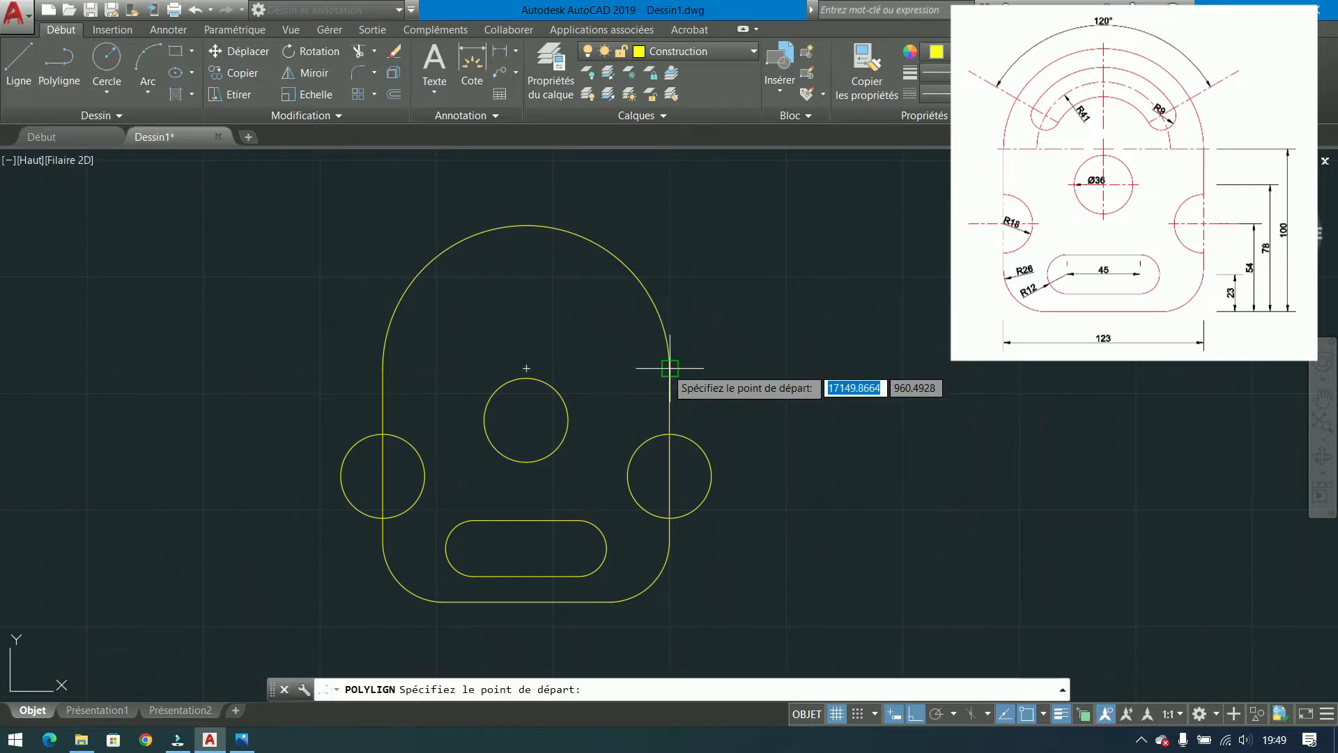
click(526, 364)
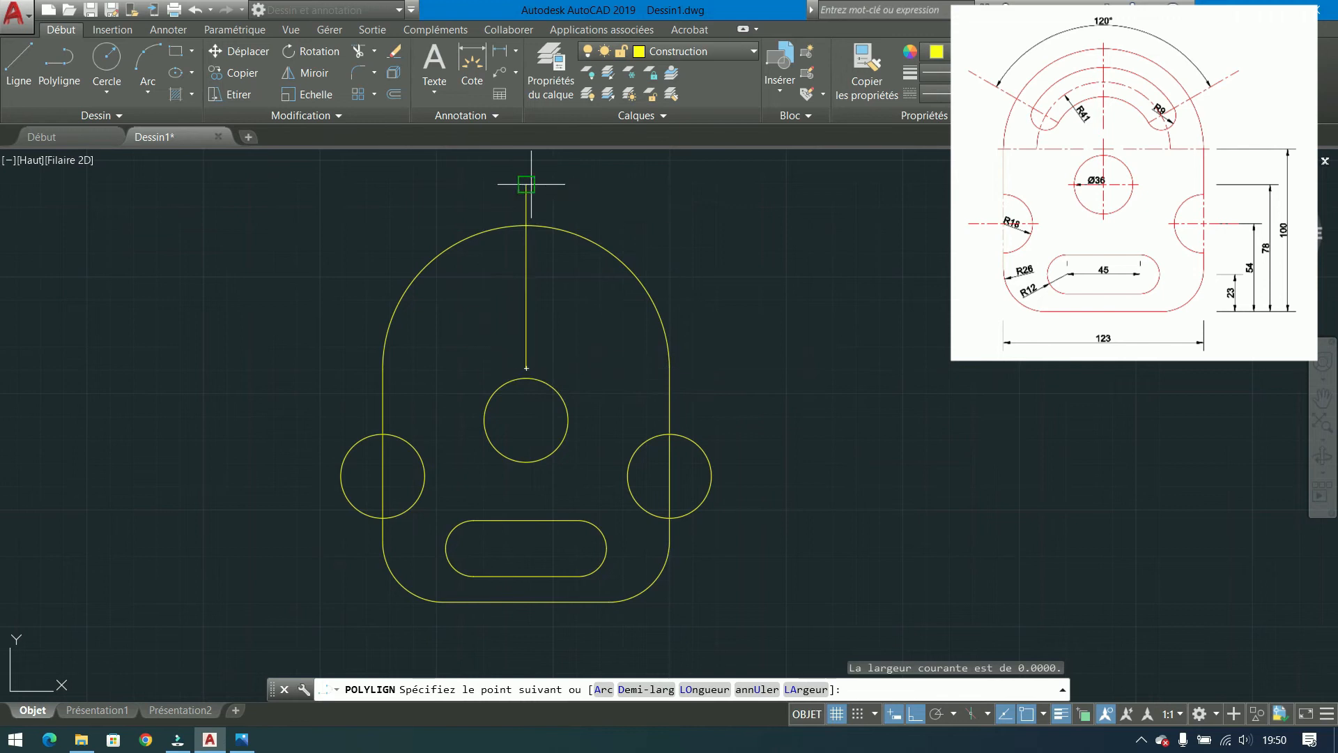
click(526, 184)
key(Return)
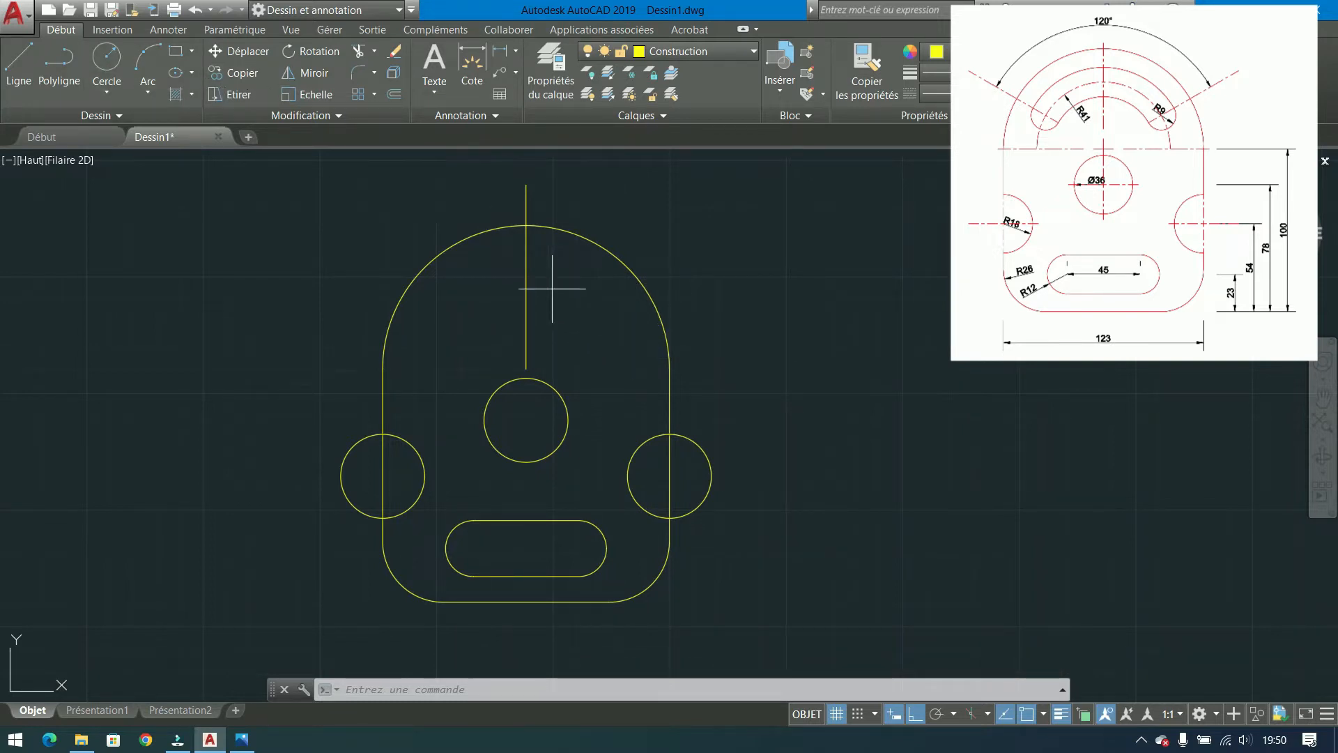
Rotate a copy of the vertical line 60° clockwise about the arch's centre, keeping the original.
click(527, 272)
click(344, 163)
click(308, 51)
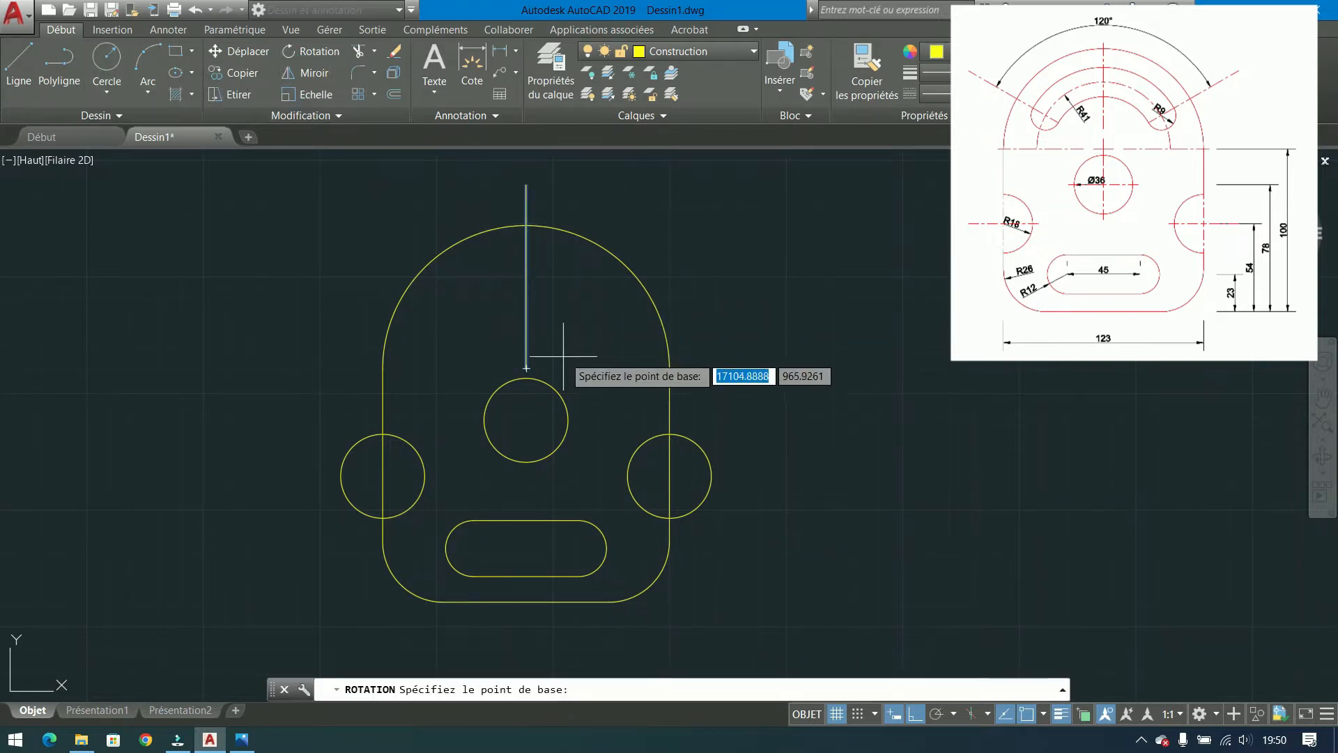
click(526, 366)
text(60)
key(Return)
Rotate another copy of the vertical line 60° anticlockwise about the arch's centre, keeping the original.
click(540, 318)
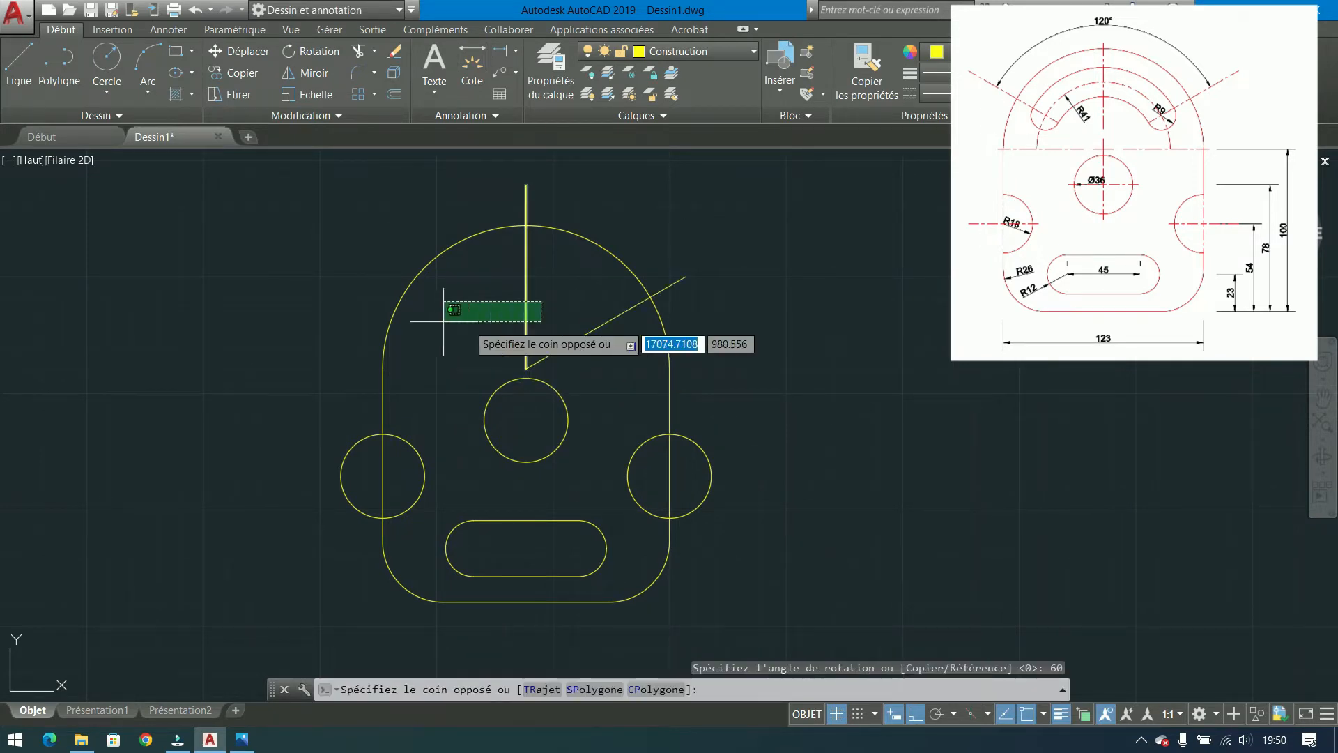
click(444, 299)
key(Return)
click(526, 368)
text(c)
key(Return)
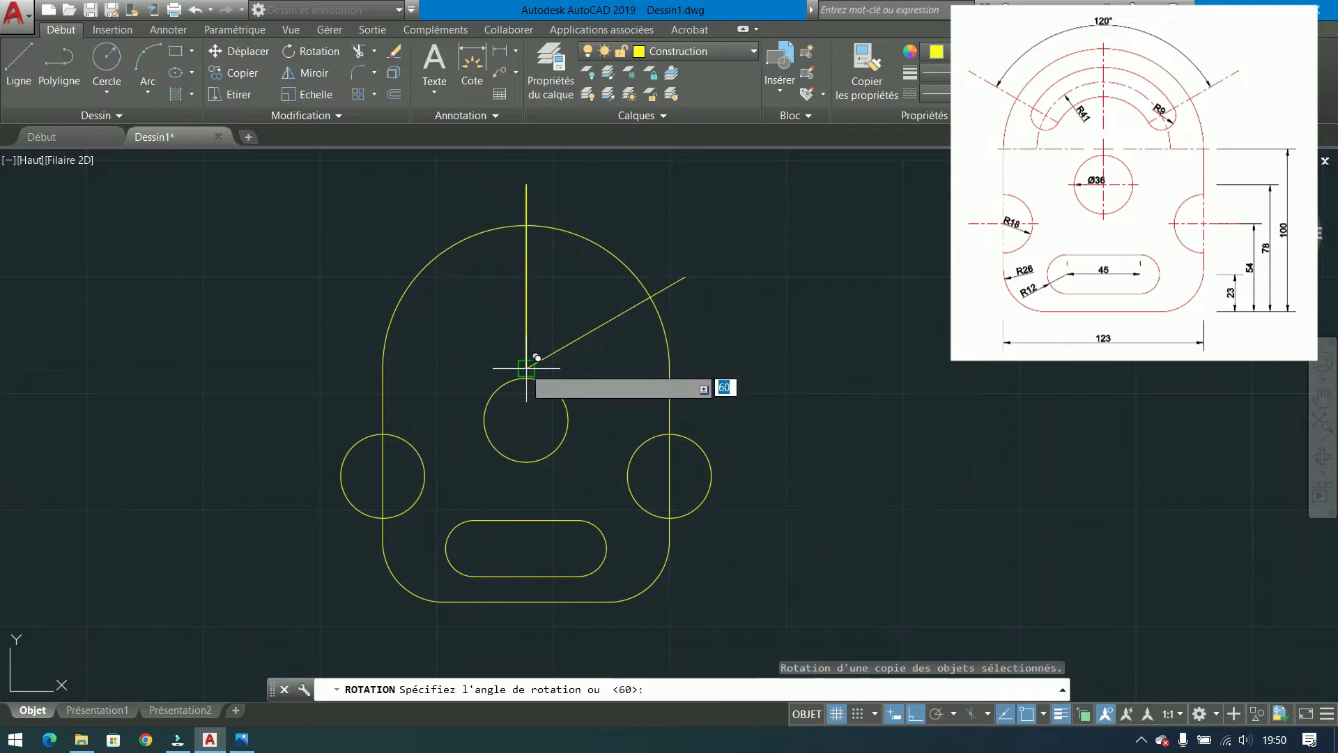
key(Return)
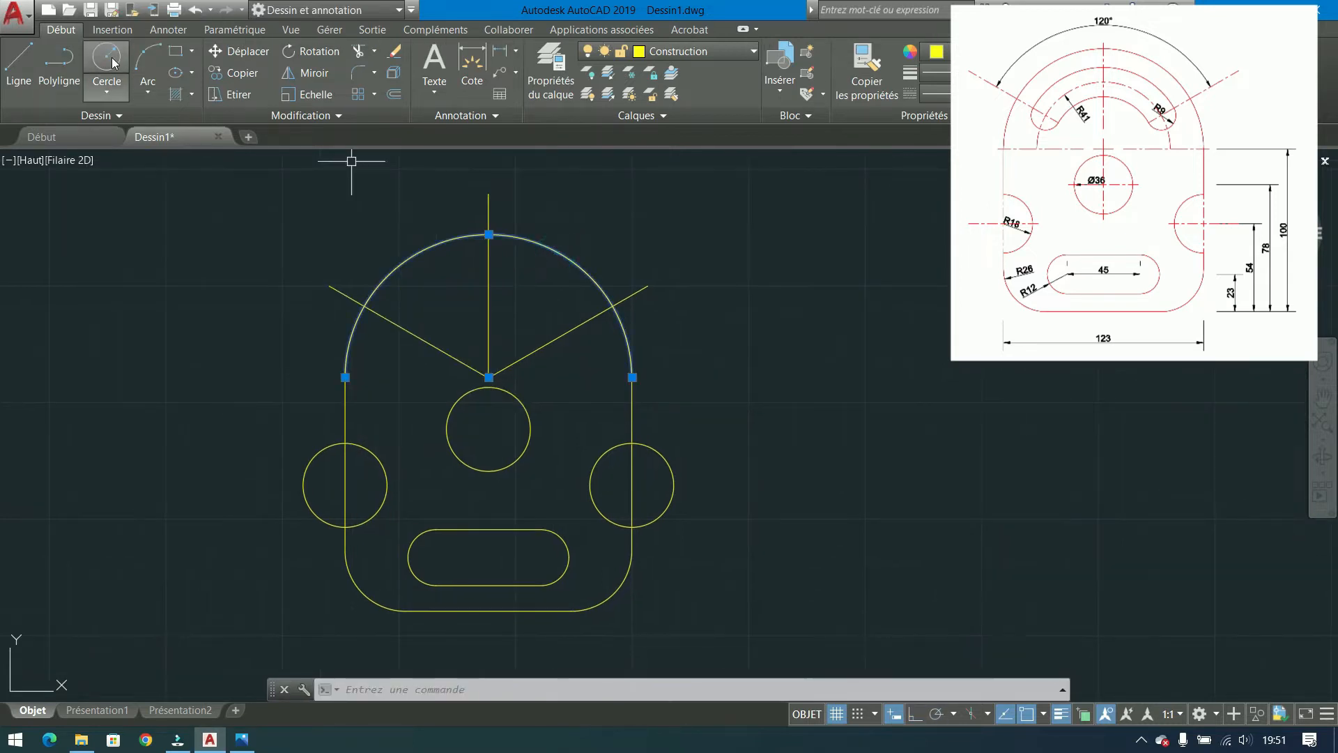
Draw a circle of radius 41 centred on the arch's centre.
click(113, 63)
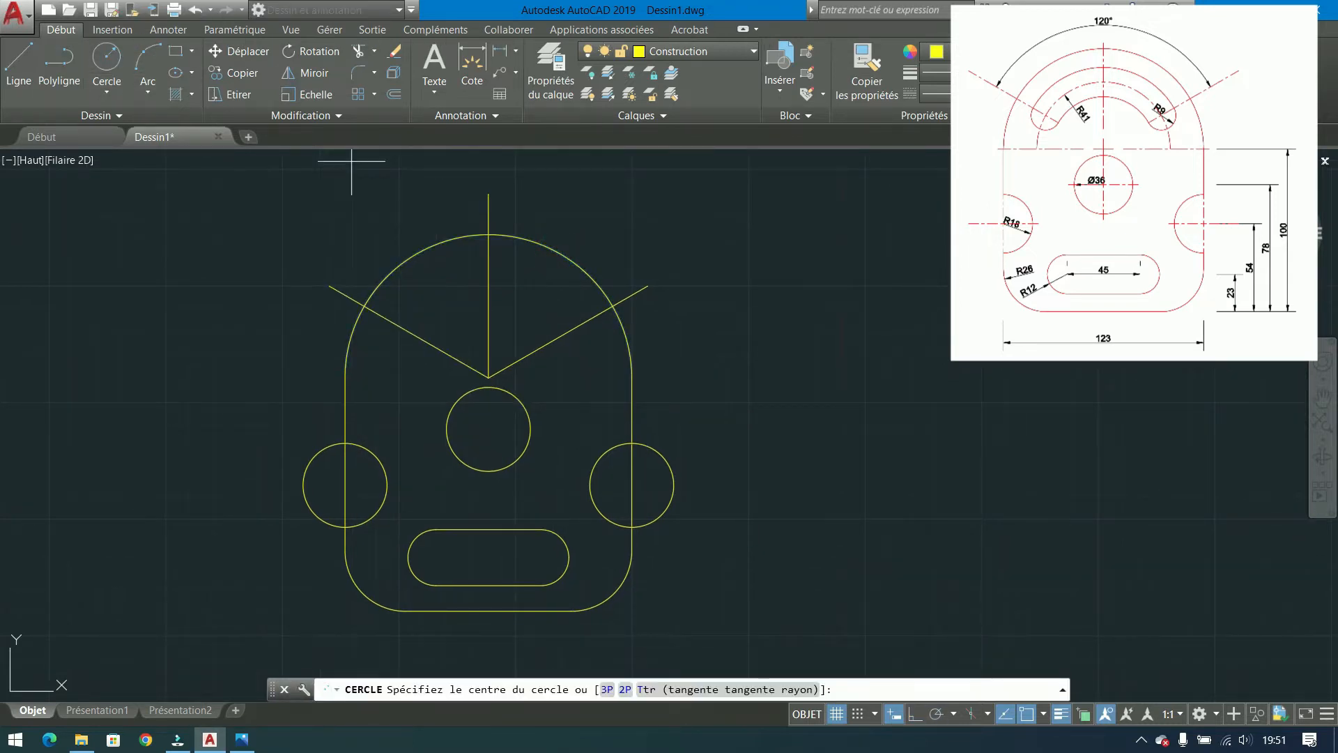
click(489, 377)
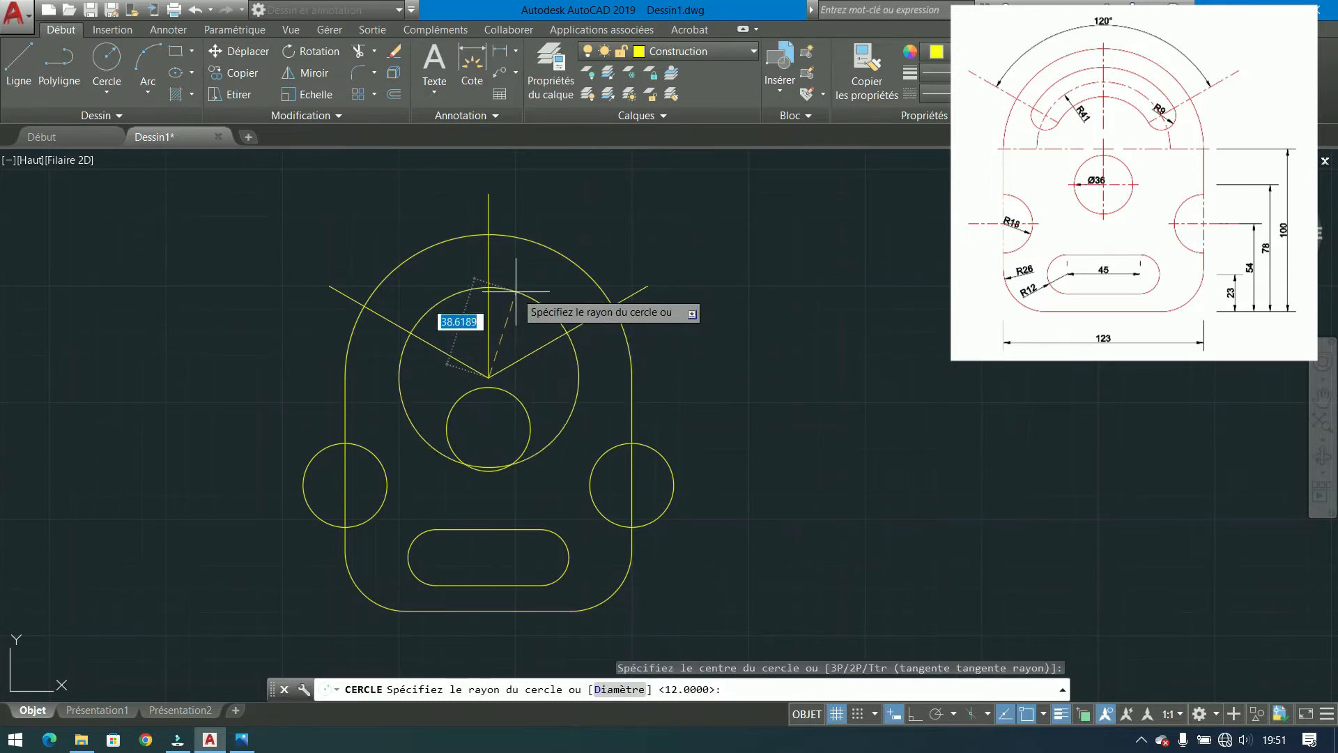
key(Return)
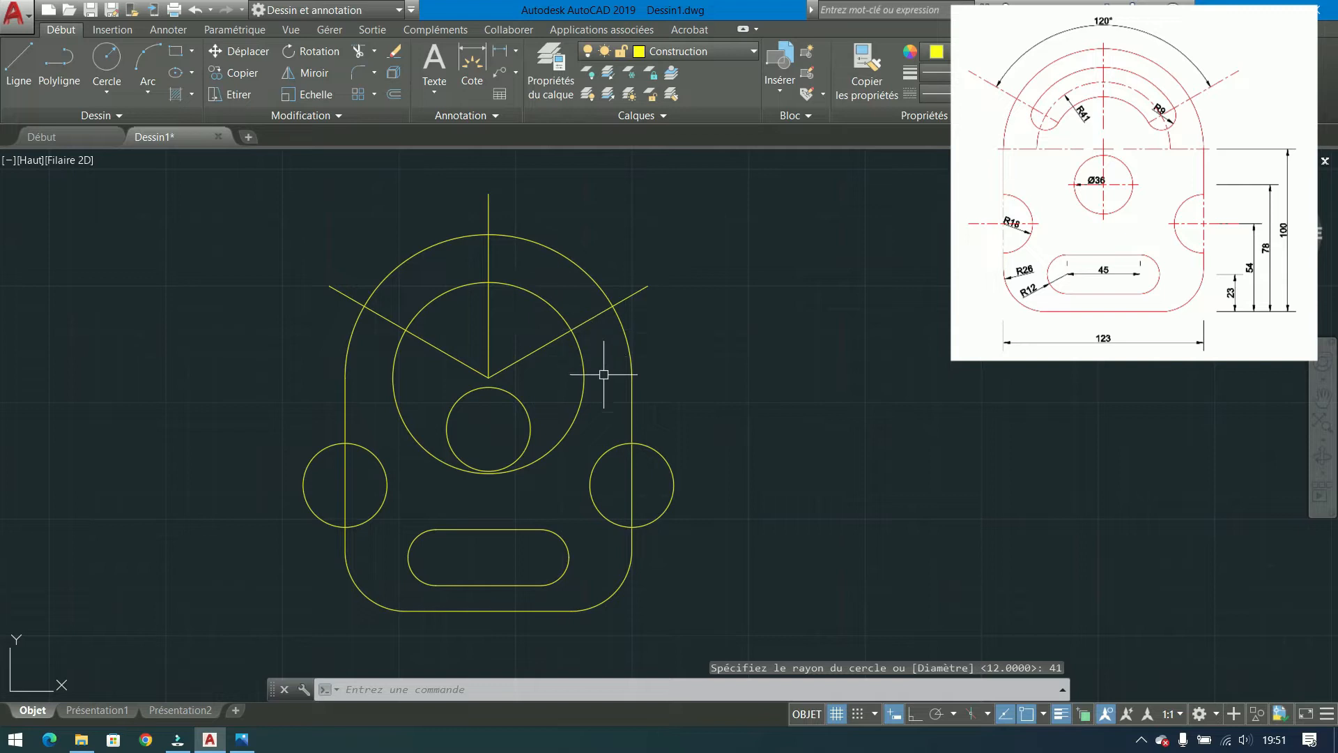
Offset the radius 41 circle by 9 both inwards and outwards.
scroll(543, 335, up, 4)
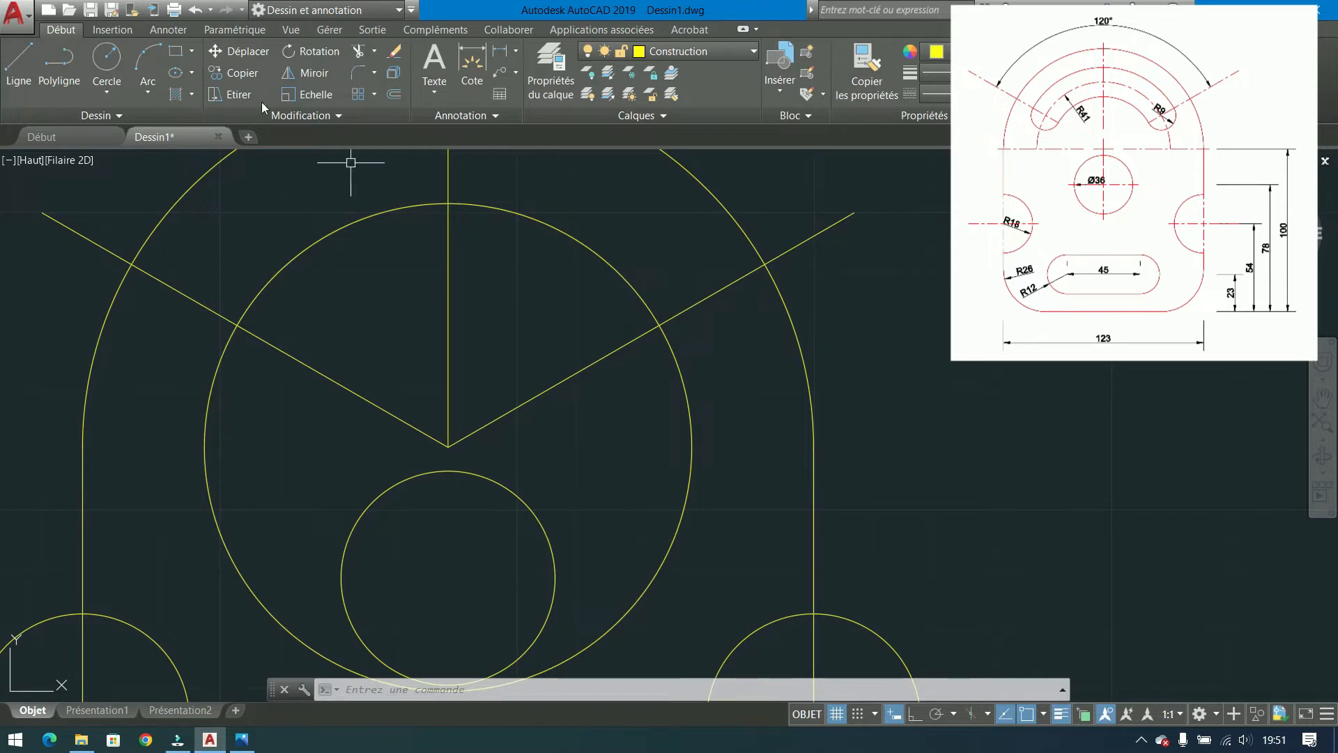
click(392, 95)
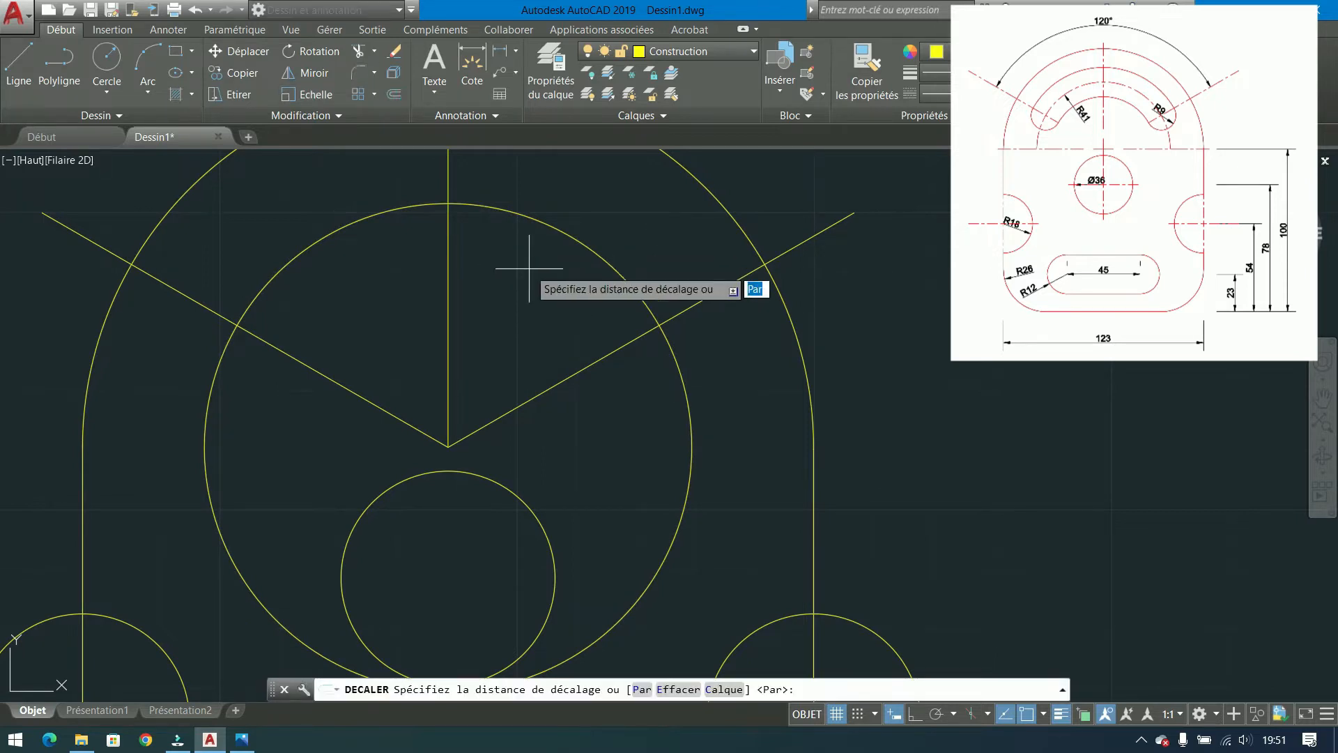
text(9)
key(Return)
click(587, 257)
click(555, 271)
click(600, 259)
click(628, 237)
key(Return)
Draw two radius 9 circles where the 41 mm radius circle crosses the two angled lines.
scroll(606, 286, down, 3)
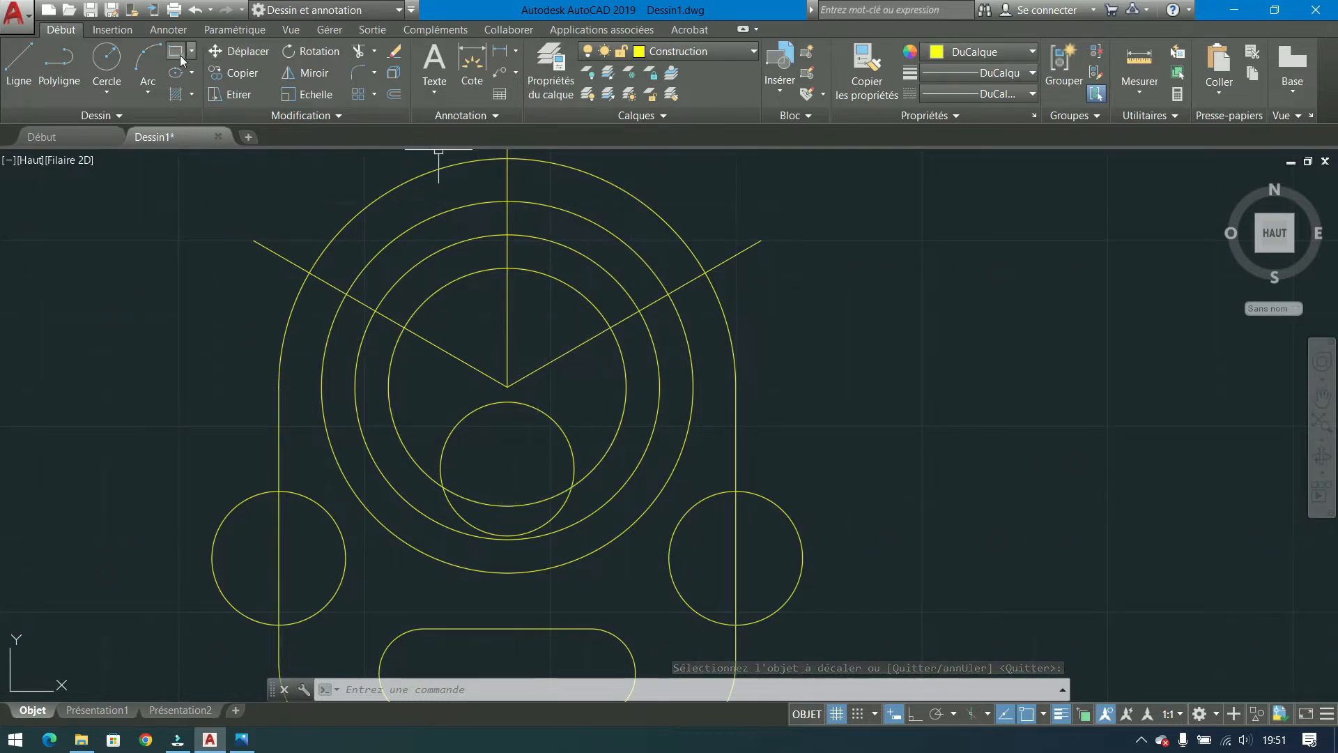
click(108, 63)
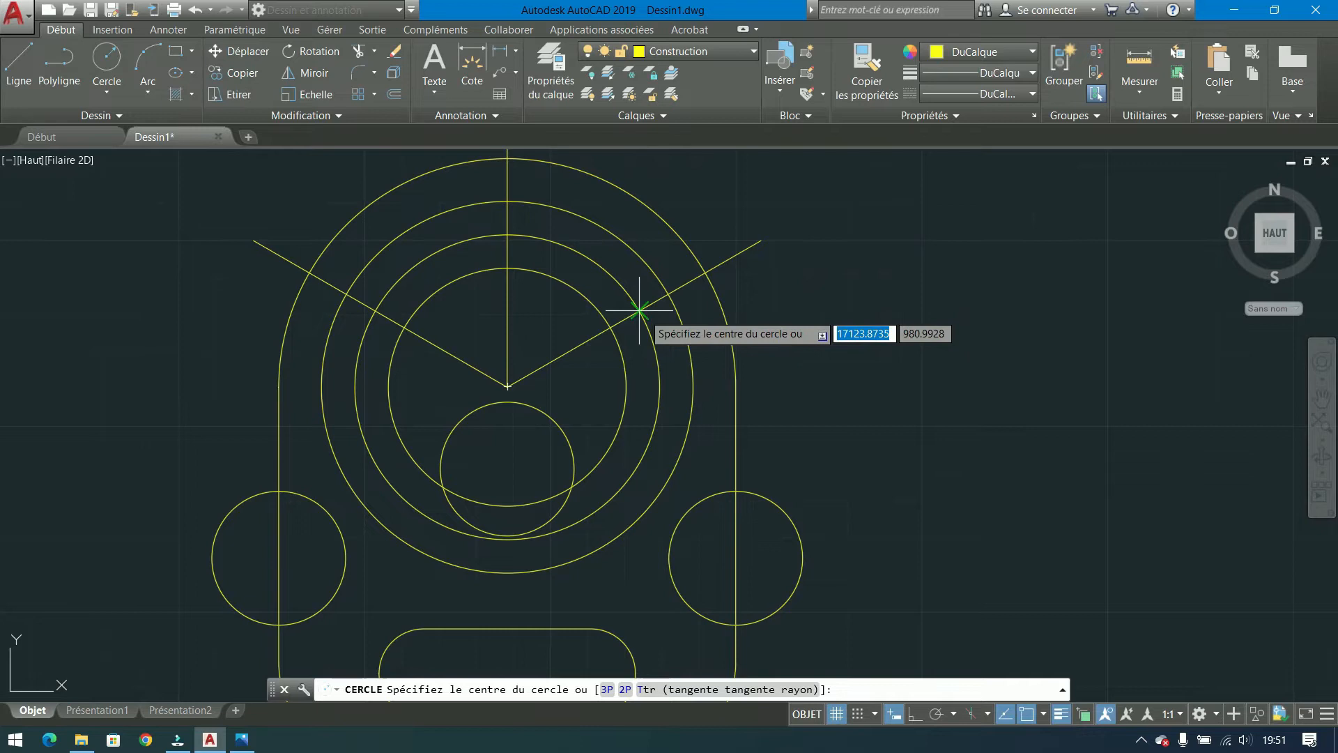
click(639, 310)
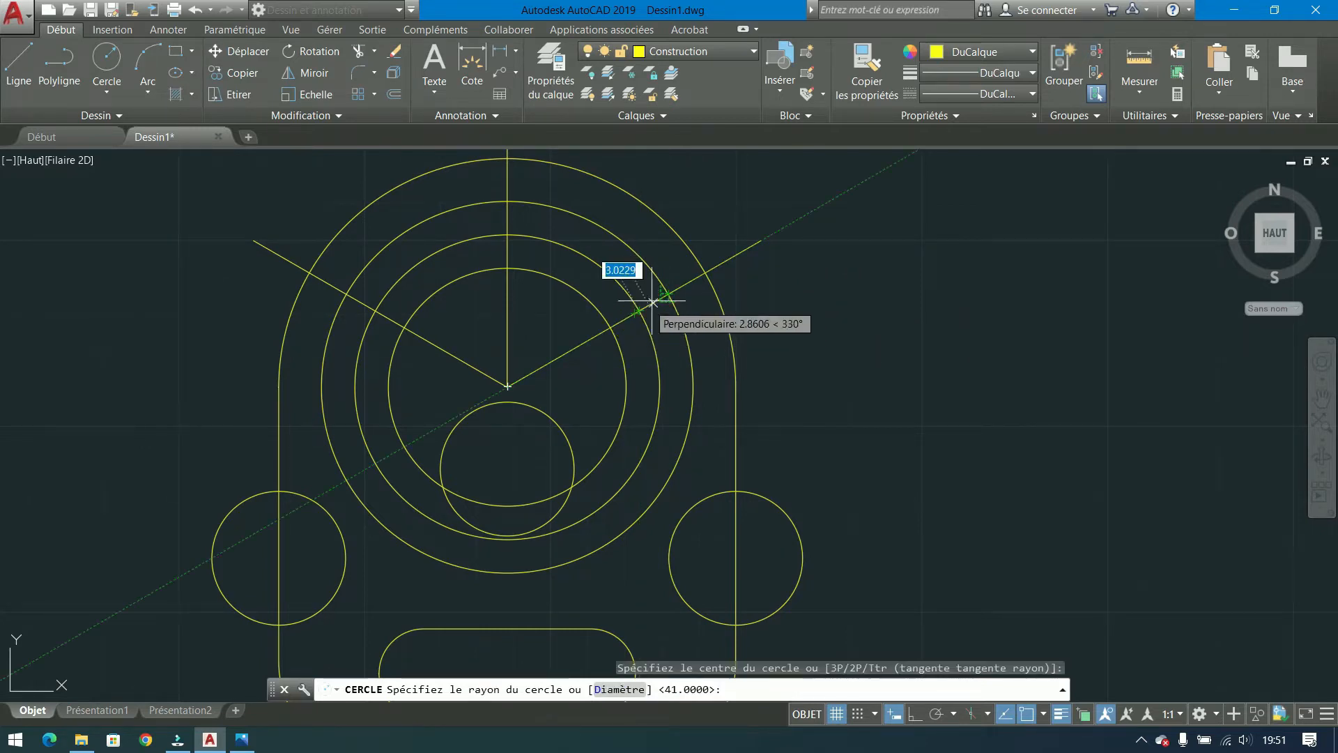
click(663, 296)
key(Return)
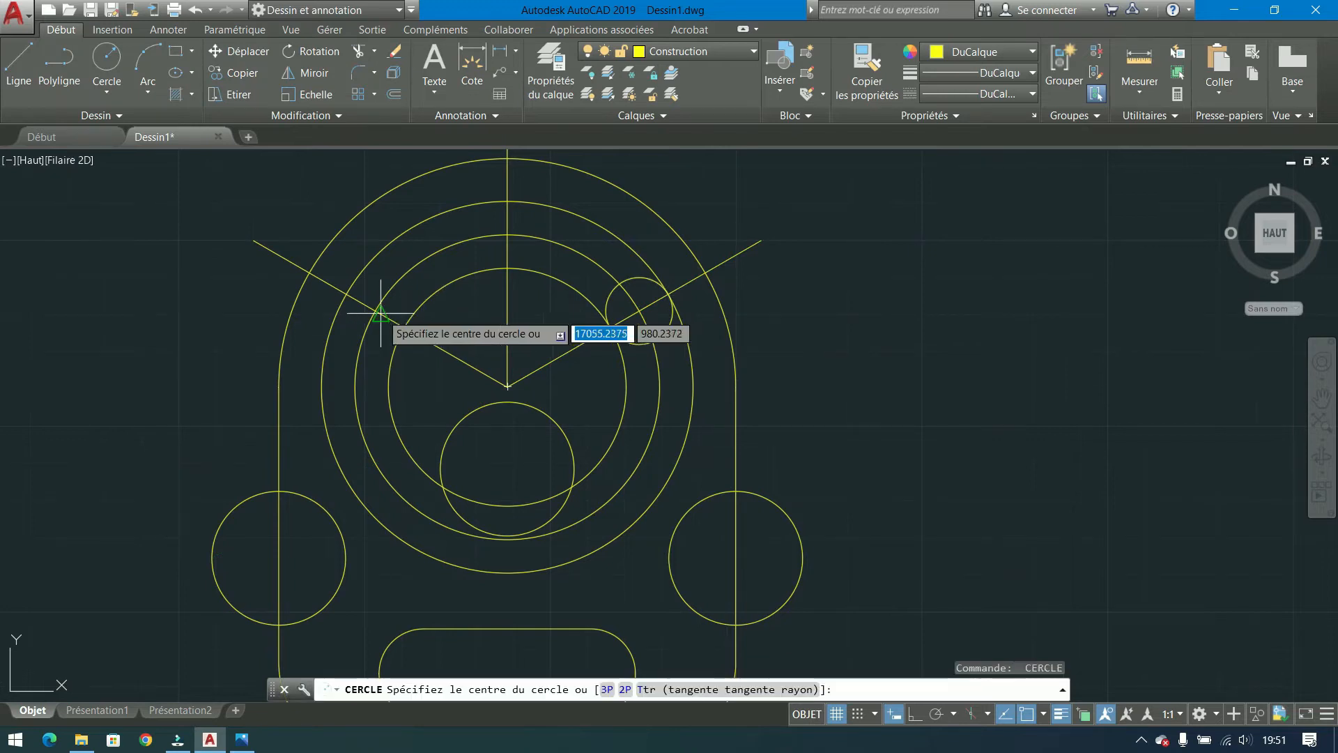
click(375, 311)
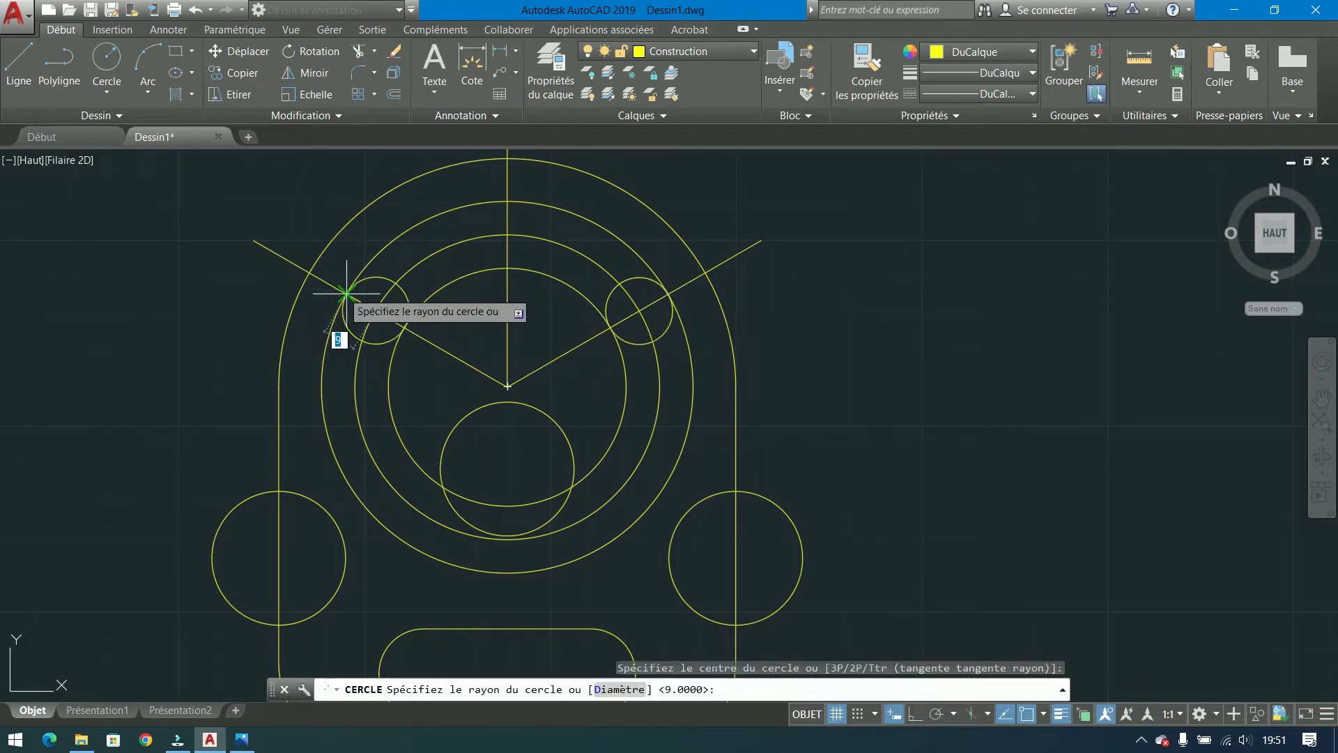
key(Return)
key(Escape)
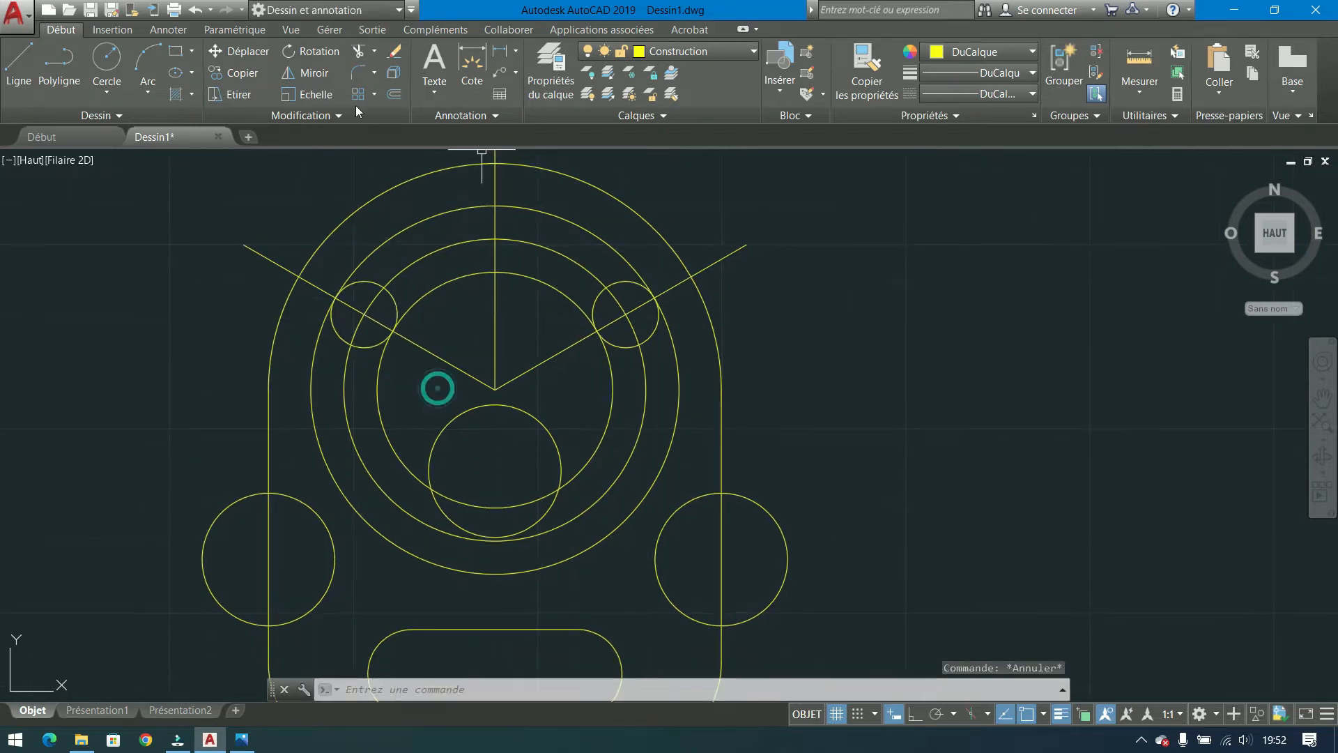
Trim the lower portions of the three concentric circles, using them and the two small end circles as cutting edges.
click(361, 50)
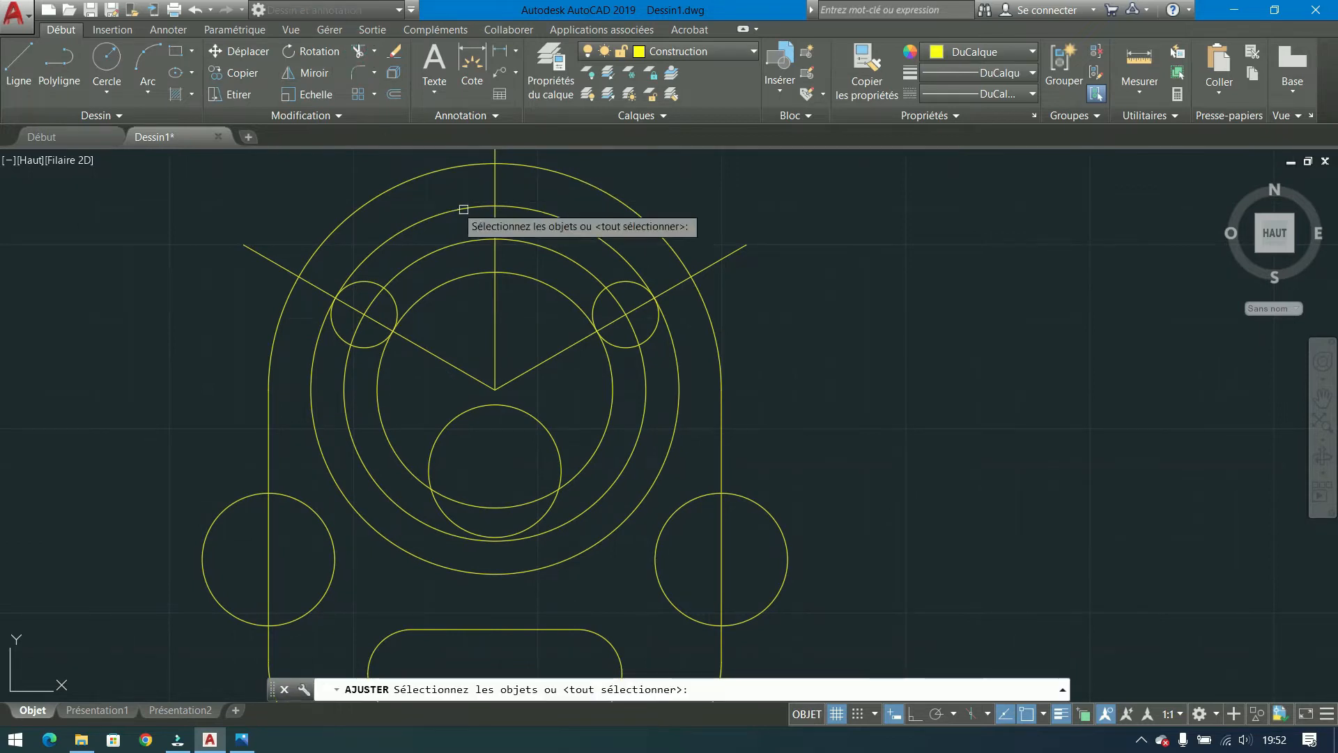
click(592, 221)
click(535, 297)
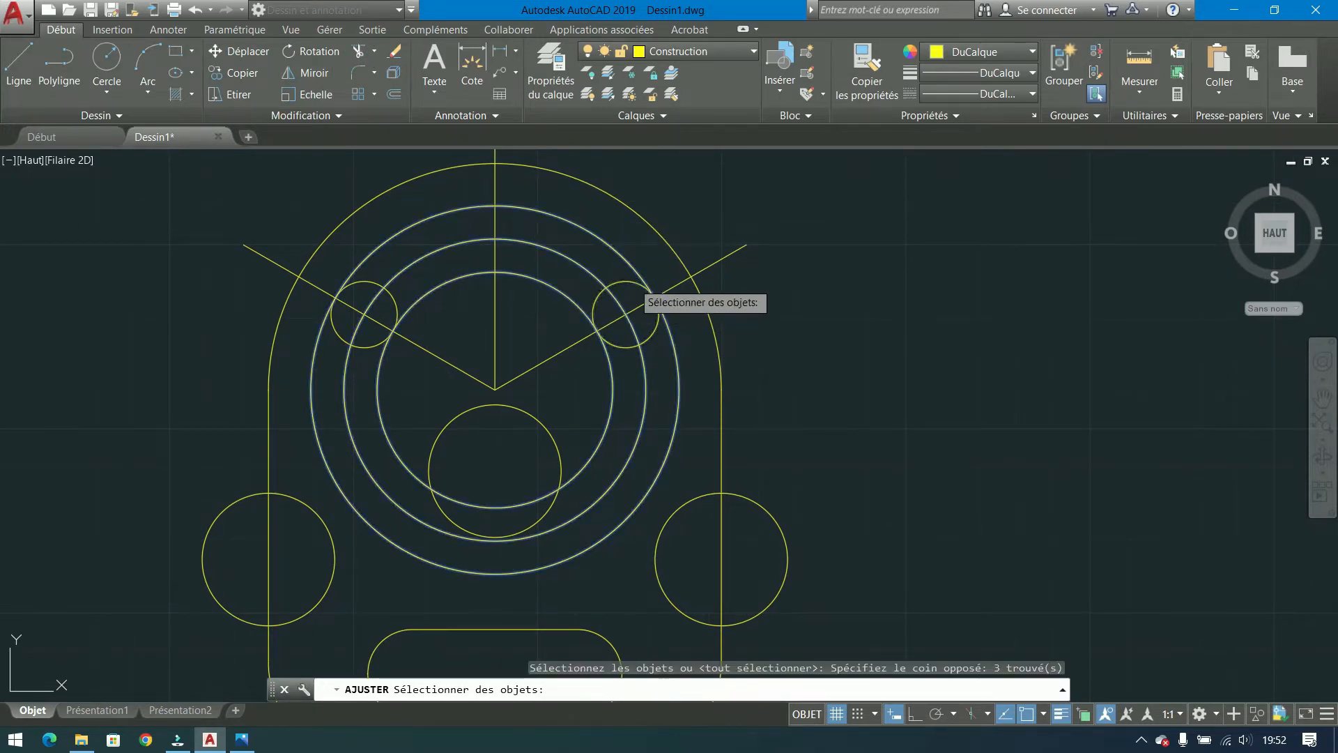
click(632, 282)
click(370, 289)
click(363, 278)
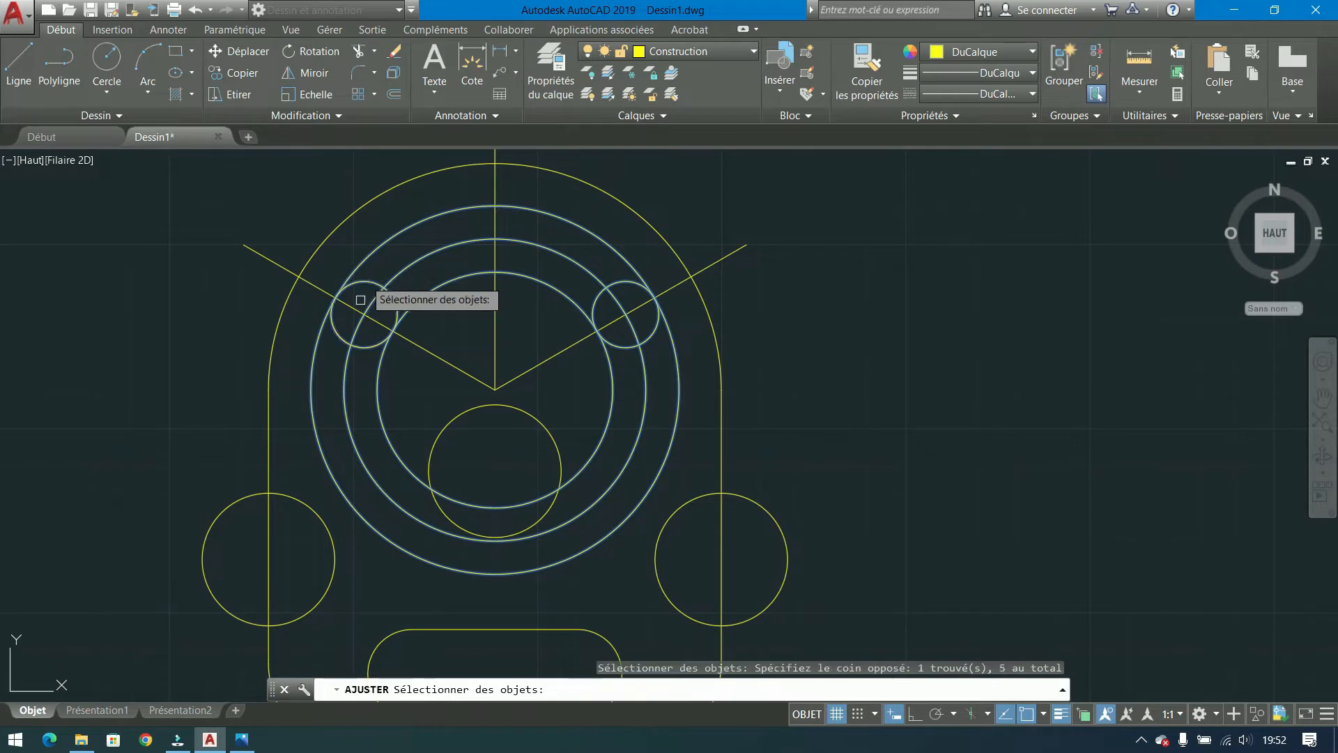
key(Return)
click(398, 402)
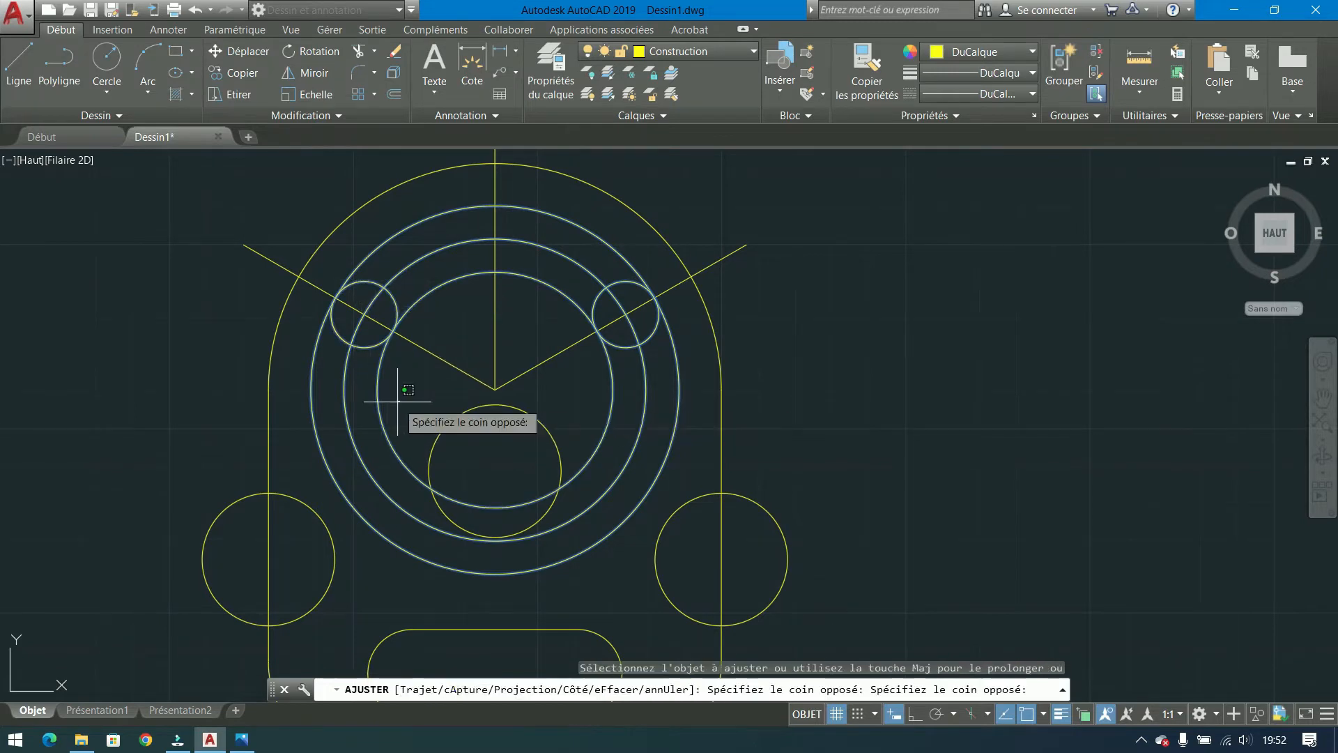
click(296, 419)
Trim the upper portions of the two end circles and remove the leftover middle arcs inside the curved slot's ends.
click(401, 283)
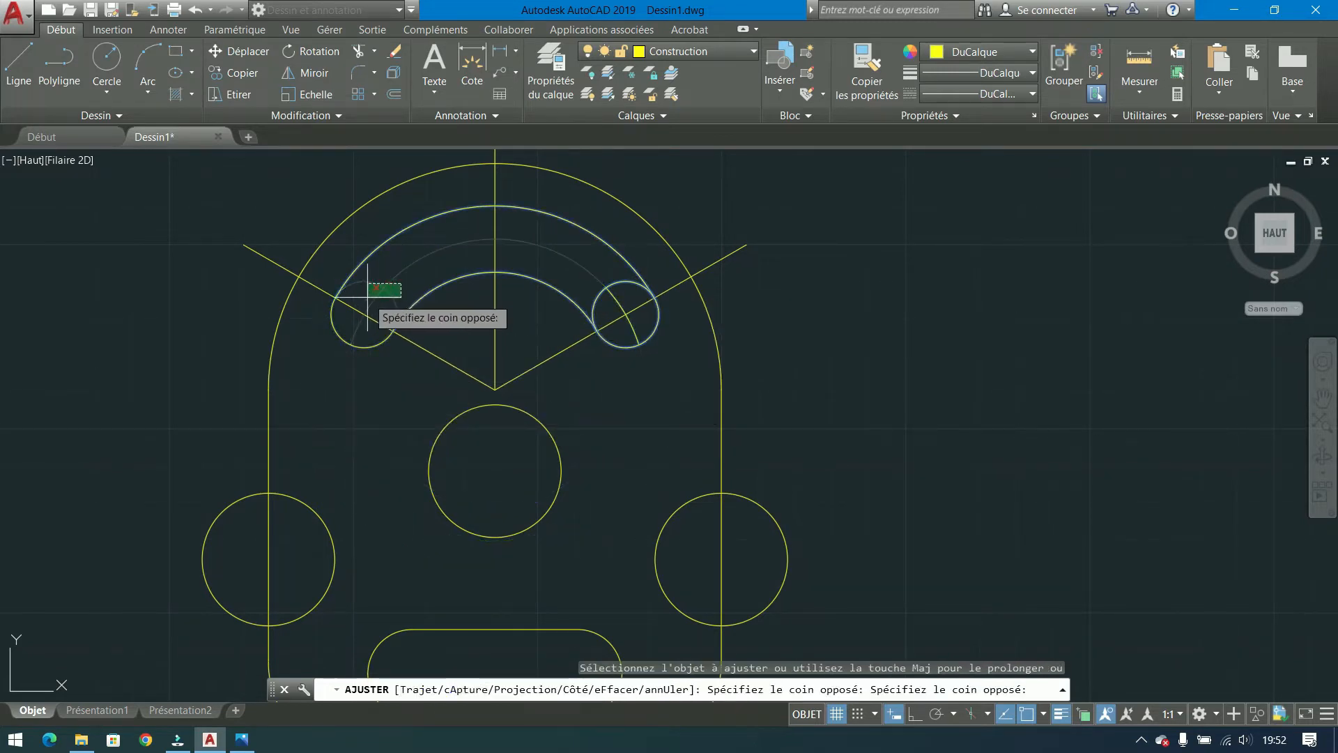
click(367, 296)
click(624, 269)
click(614, 296)
key(Escape)
click(608, 300)
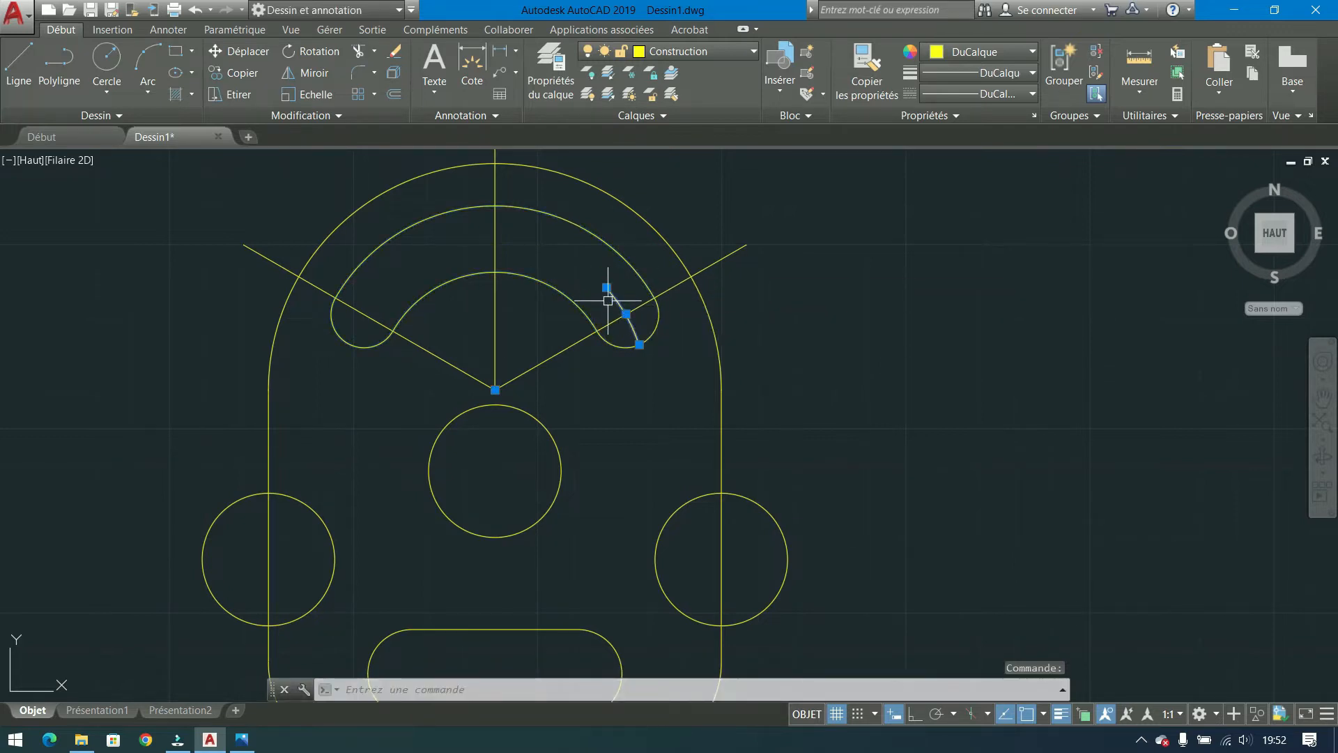
key(Delete)
Assign the curved slot's four arcs to the Tracé layer and join them into one outline.
click(623, 346)
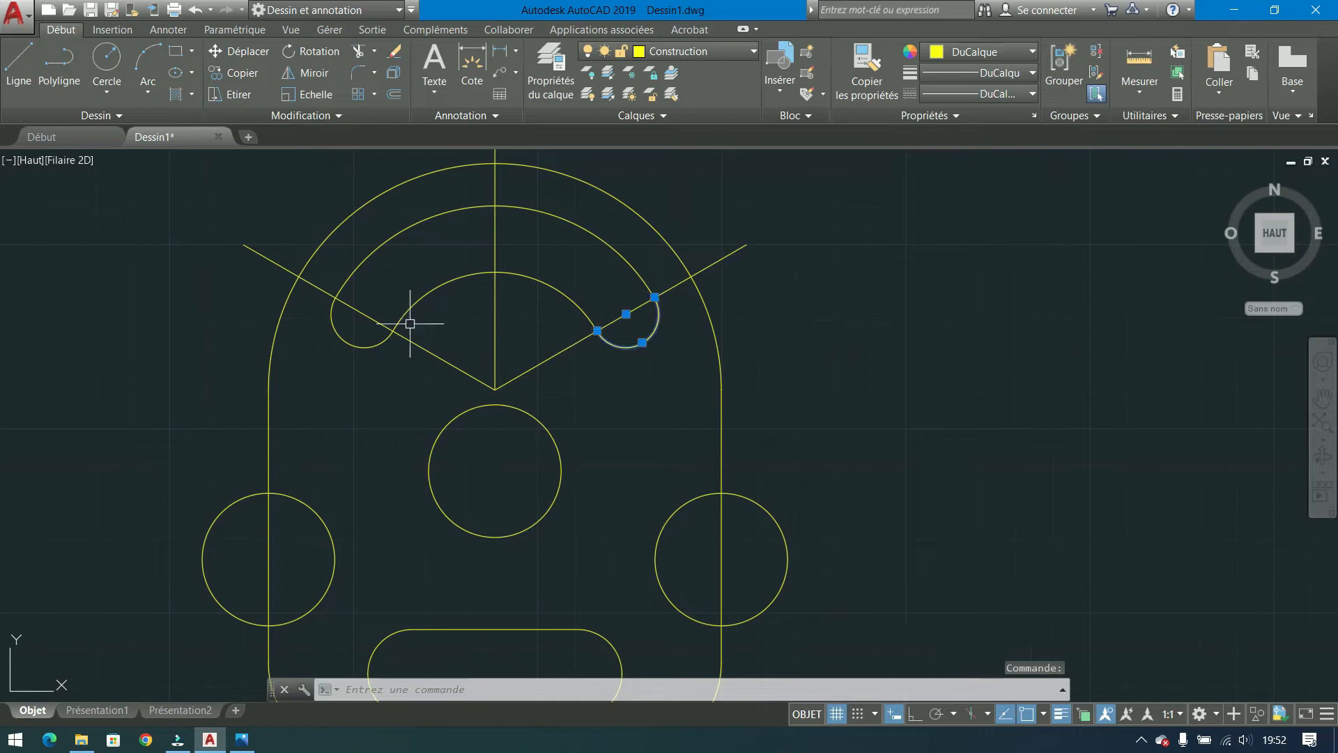
click(460, 306)
click(424, 207)
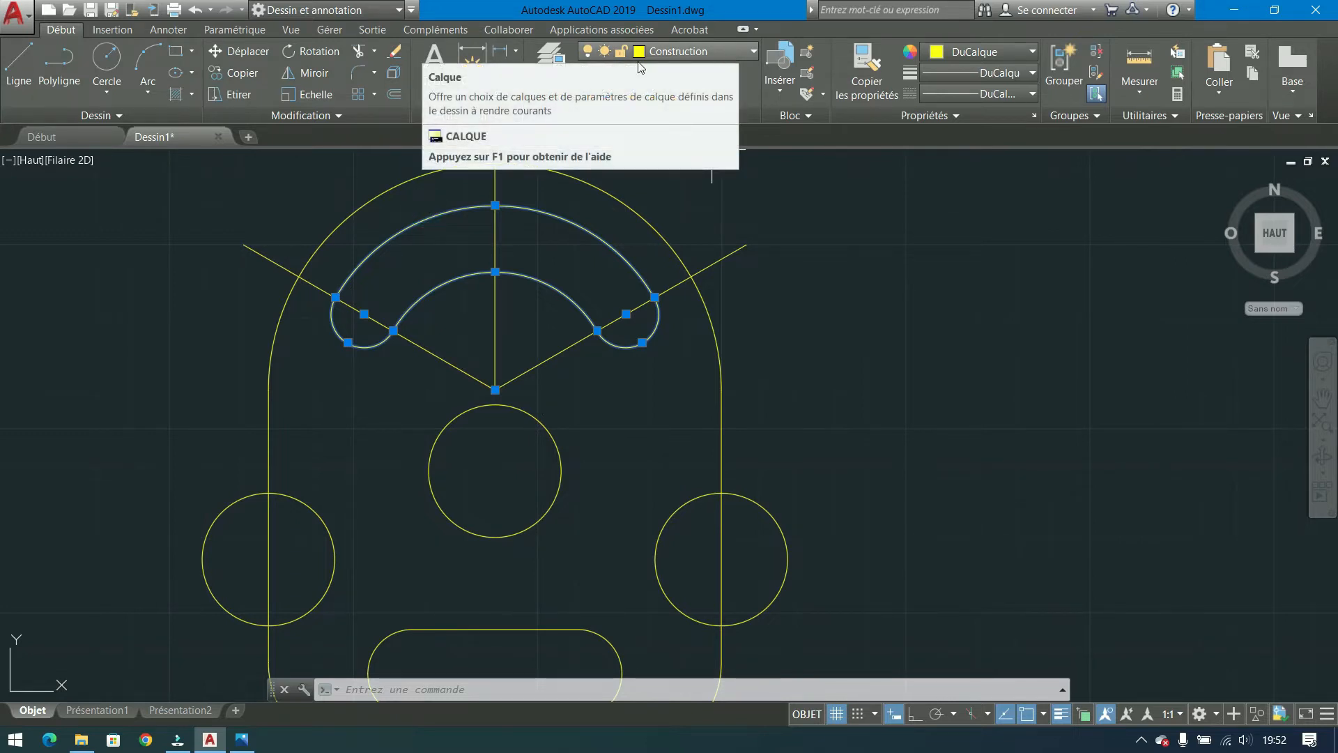
click(691, 57)
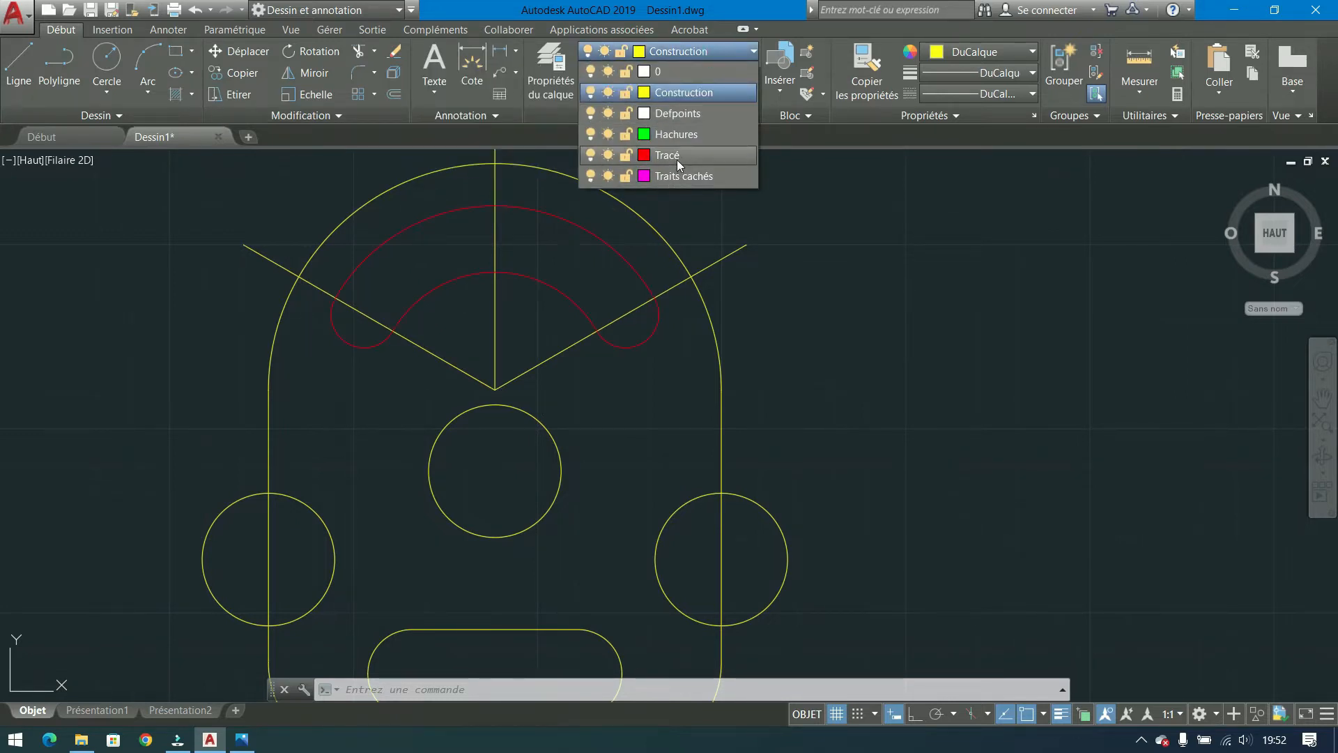
click(676, 160)
click(336, 115)
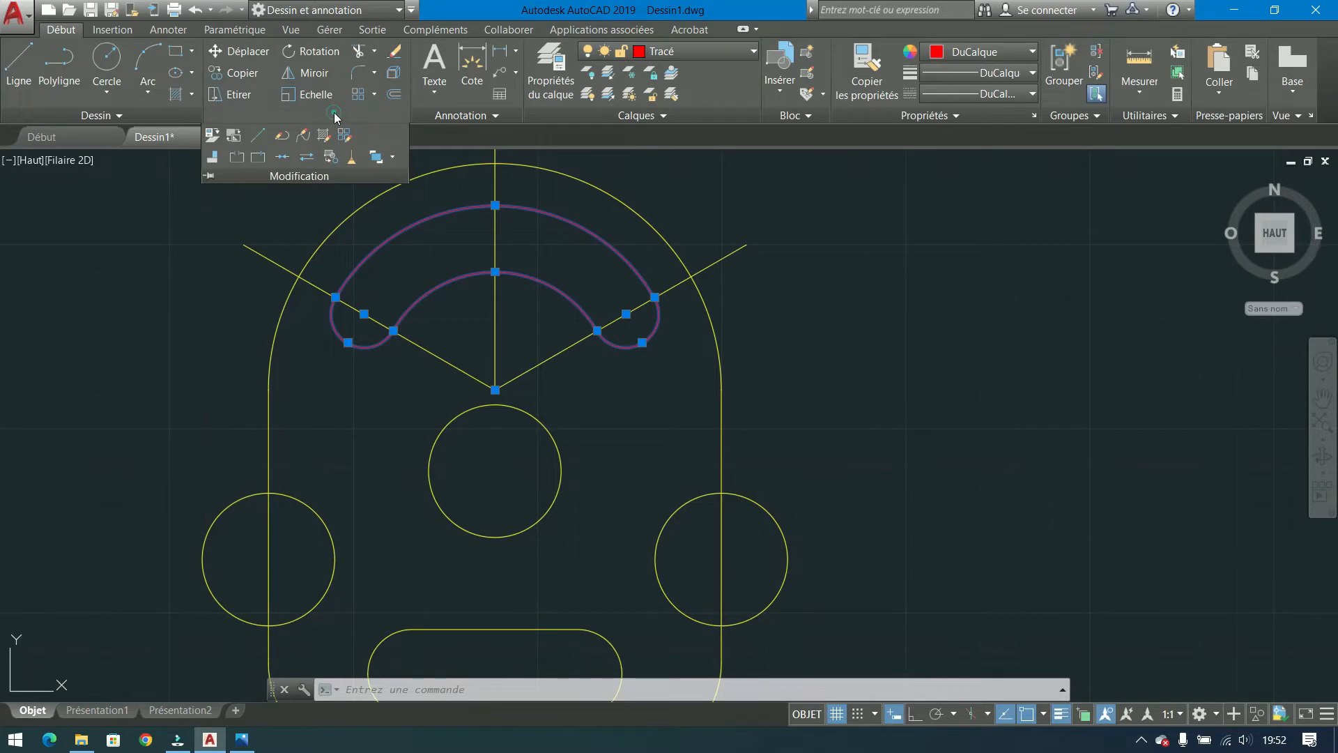
click(281, 157)
scroll(595, 269, down, 3)
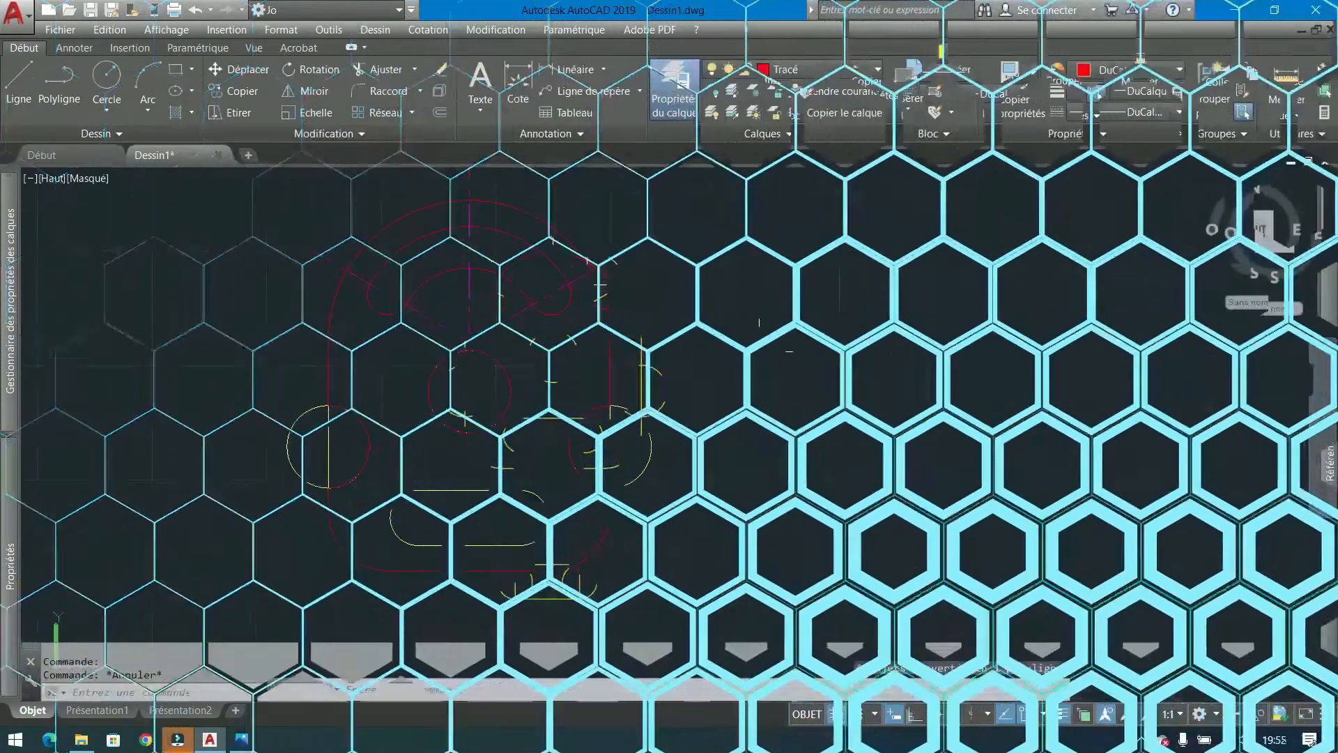
Make Traits cachés the current layer and add centre marks to the centre hole and both side notch circles.
click(842, 69)
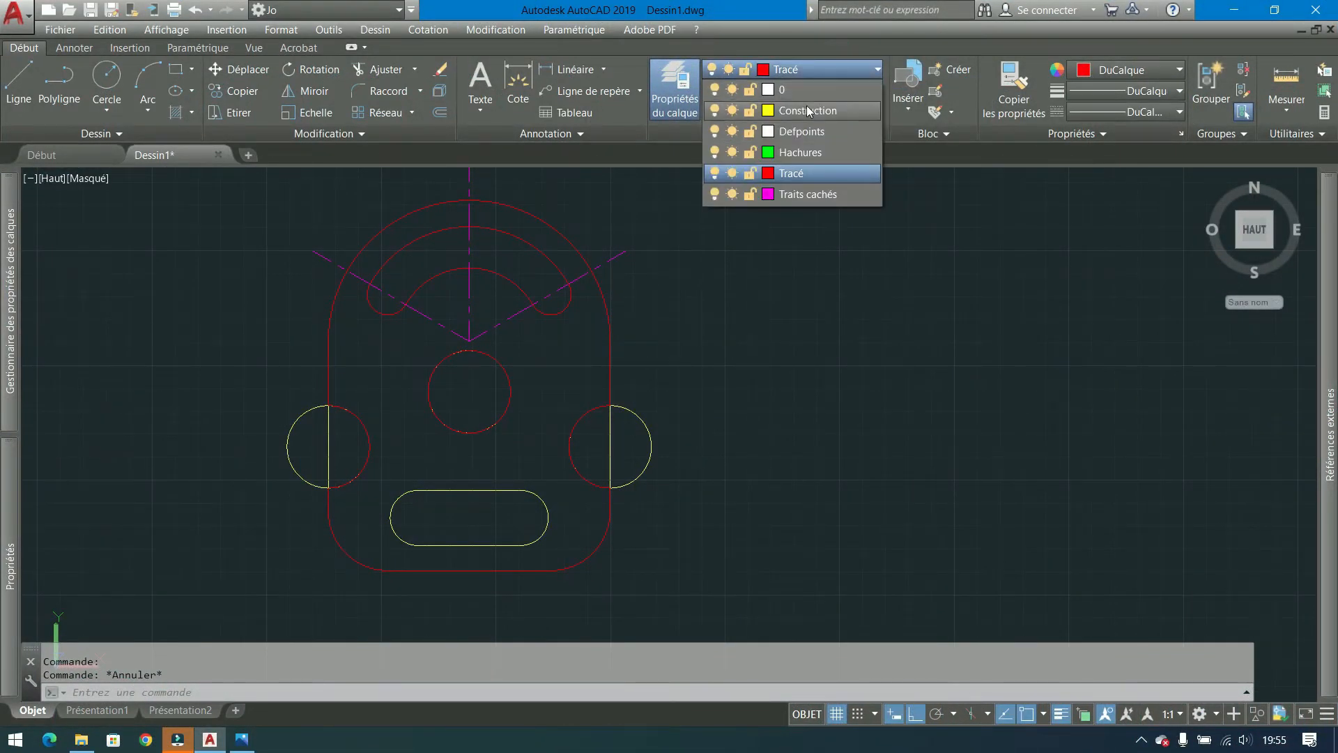
click(807, 195)
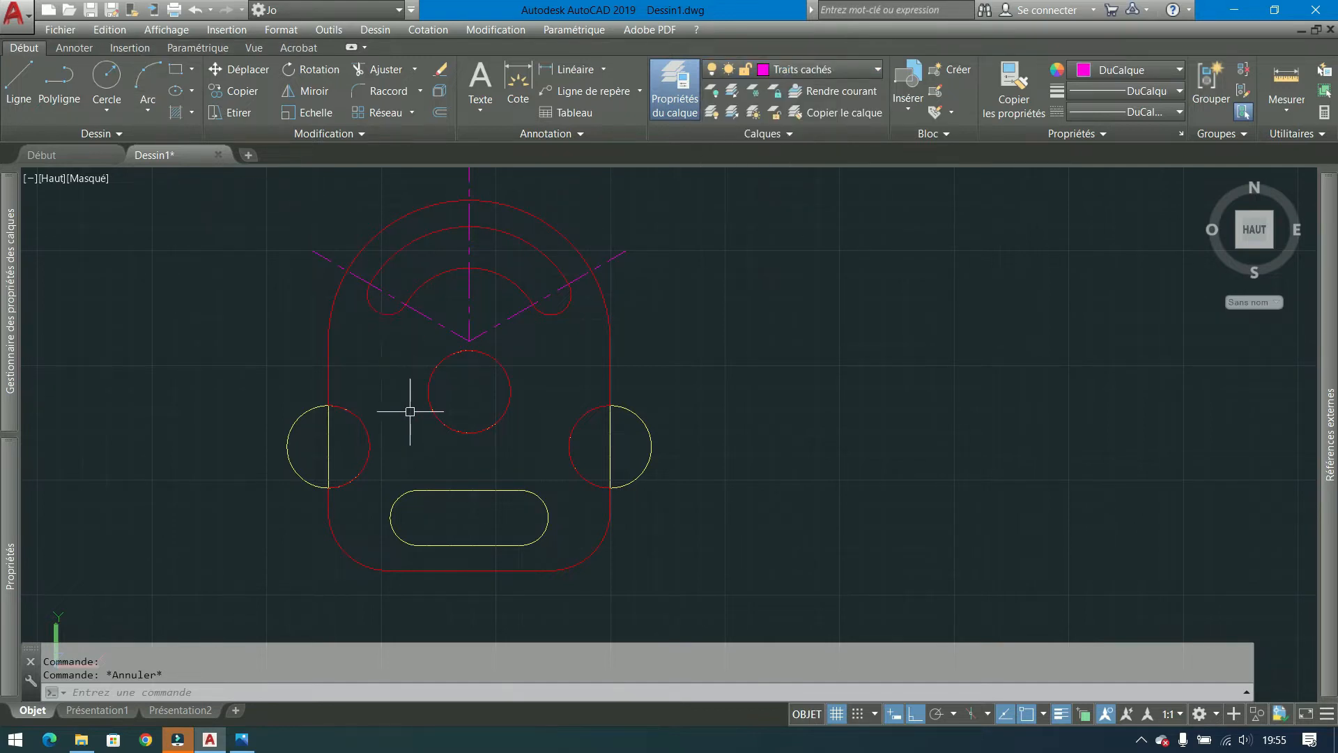
click(74, 47)
click(565, 84)
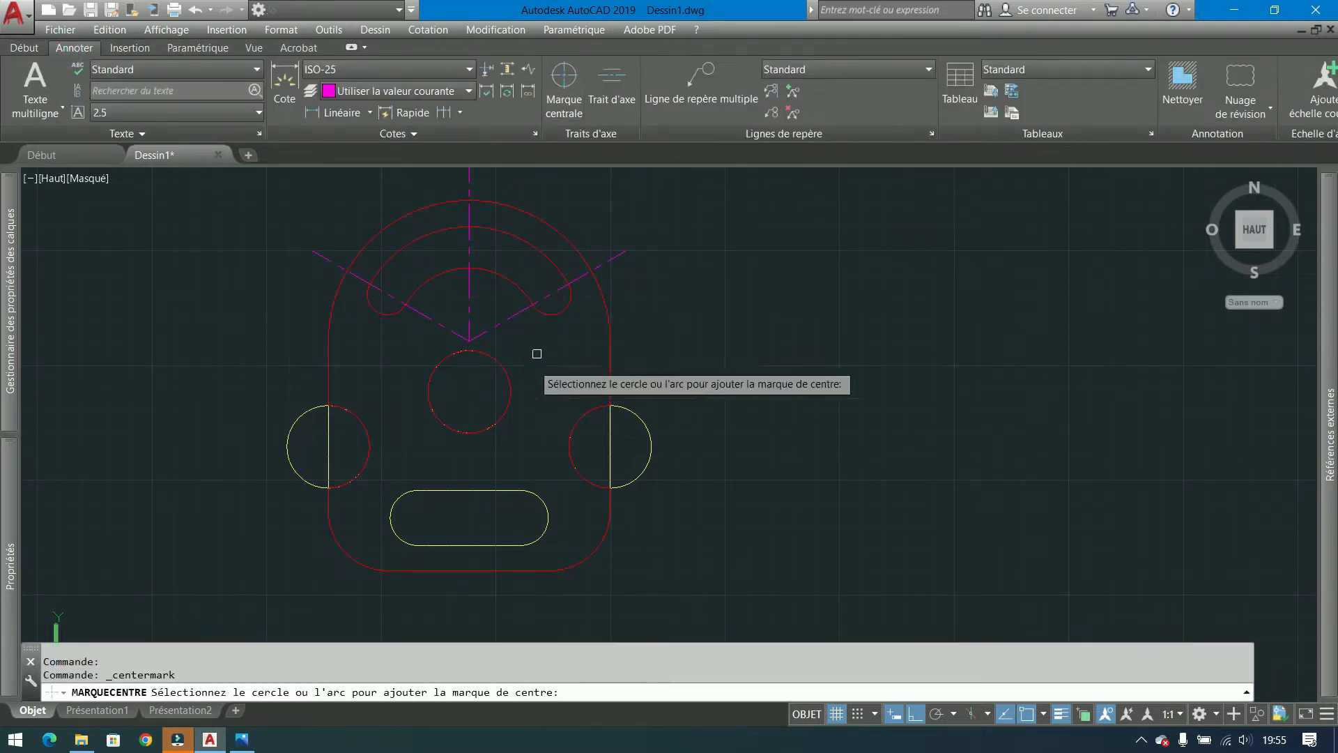
click(509, 397)
click(631, 446)
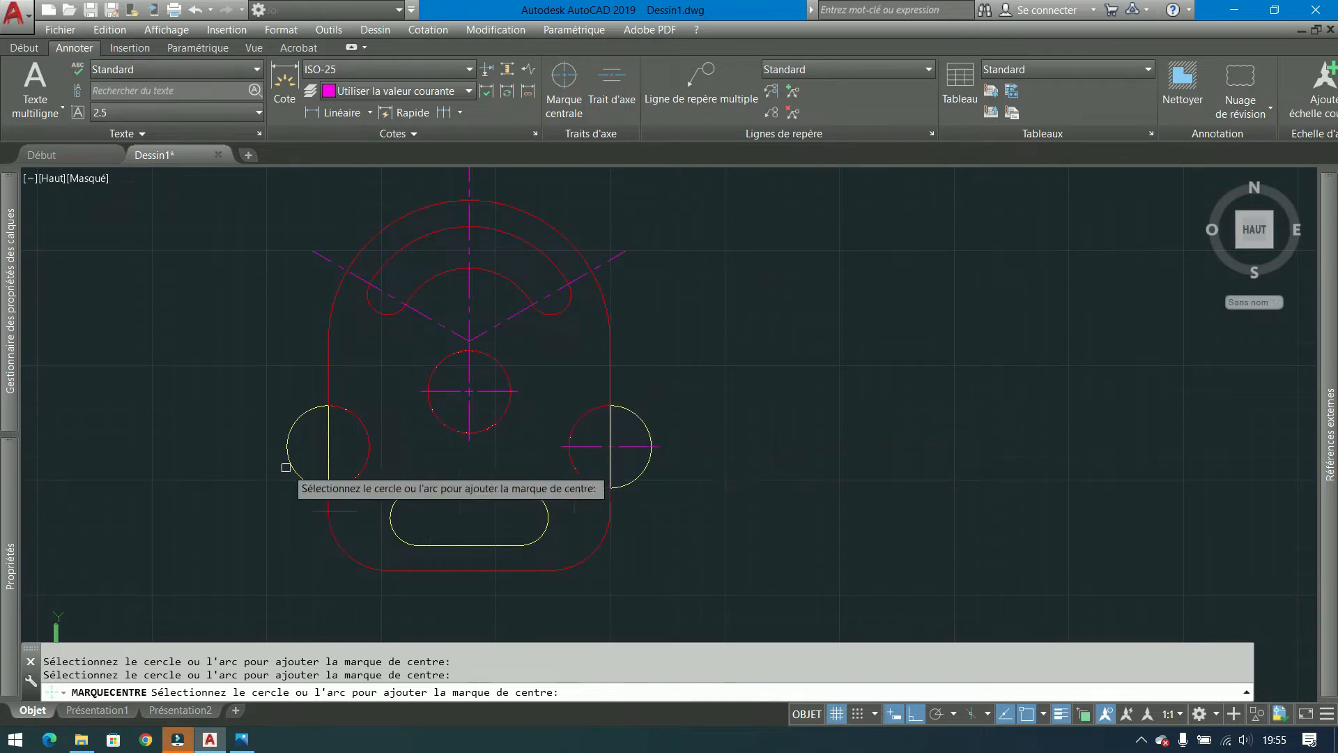
click(285, 463)
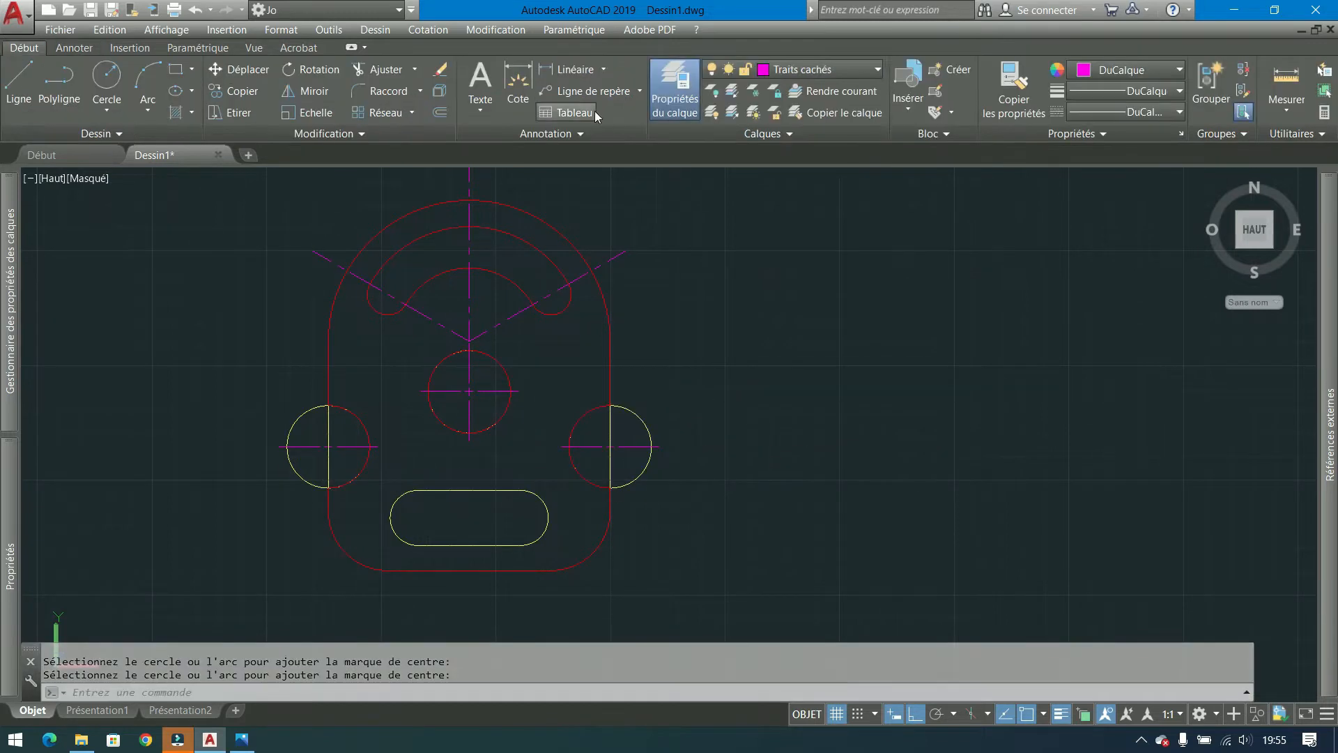
Turn off the Construction layer and draw a horizontal polyline across the plate's full width through the arch's centre.
click(794, 69)
click(716, 110)
click(713, 341)
middle_drag(679, 351, 714, 341)
click(59, 84)
click(363, 331)
click(644, 330)
key(Return)
Try to draw a three-point arc along the middle of the curved slot.
click(148, 83)
click(594, 301)
click(504, 238)
click(413, 301)
key(Return)
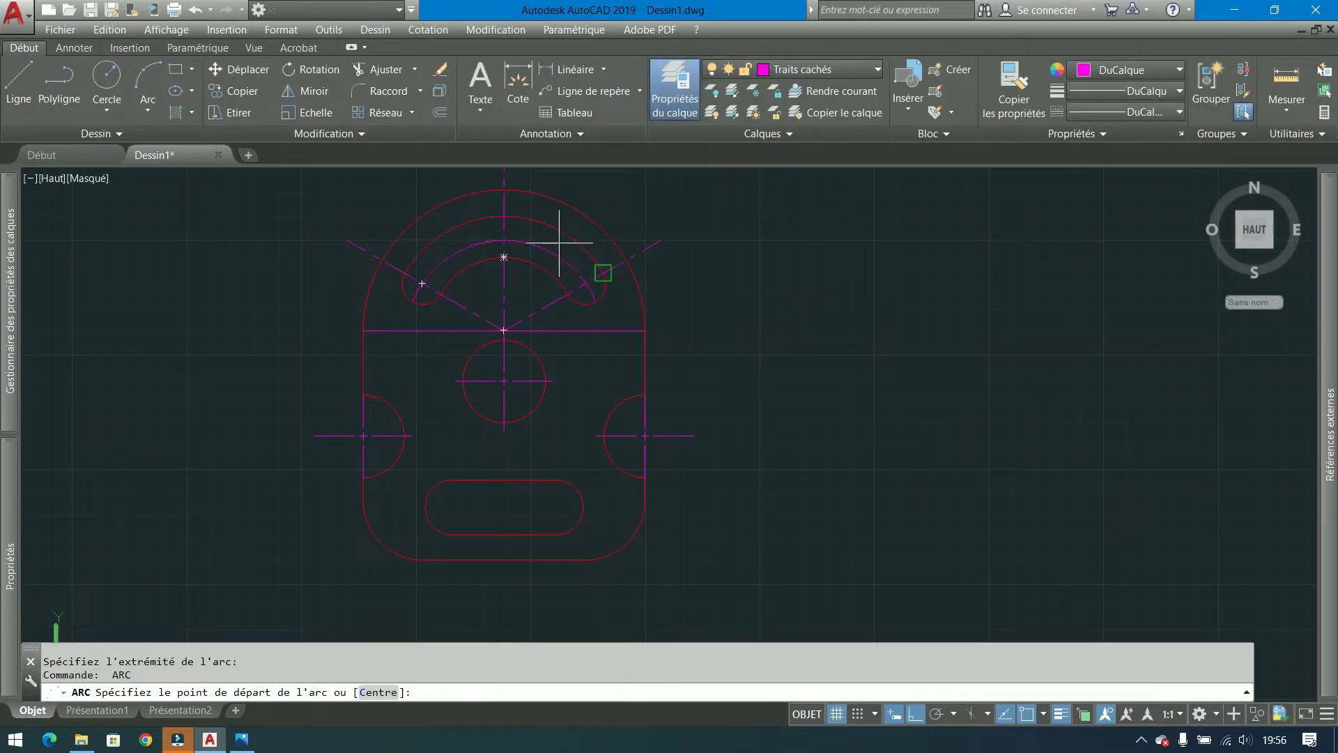
key(Escape)
scroll(516, 268, up, 3)
click(558, 232)
key(Delete)
Draw a circle centred on the arch's centre that runs along the middle of the curved slot.
click(107, 83)
click(482, 442)
click(633, 391)
middle_drag(634, 391, 666, 324)
Trim the lower half of the slot's centreline circle at the horizontal line.
click(690, 359)
click(651, 391)
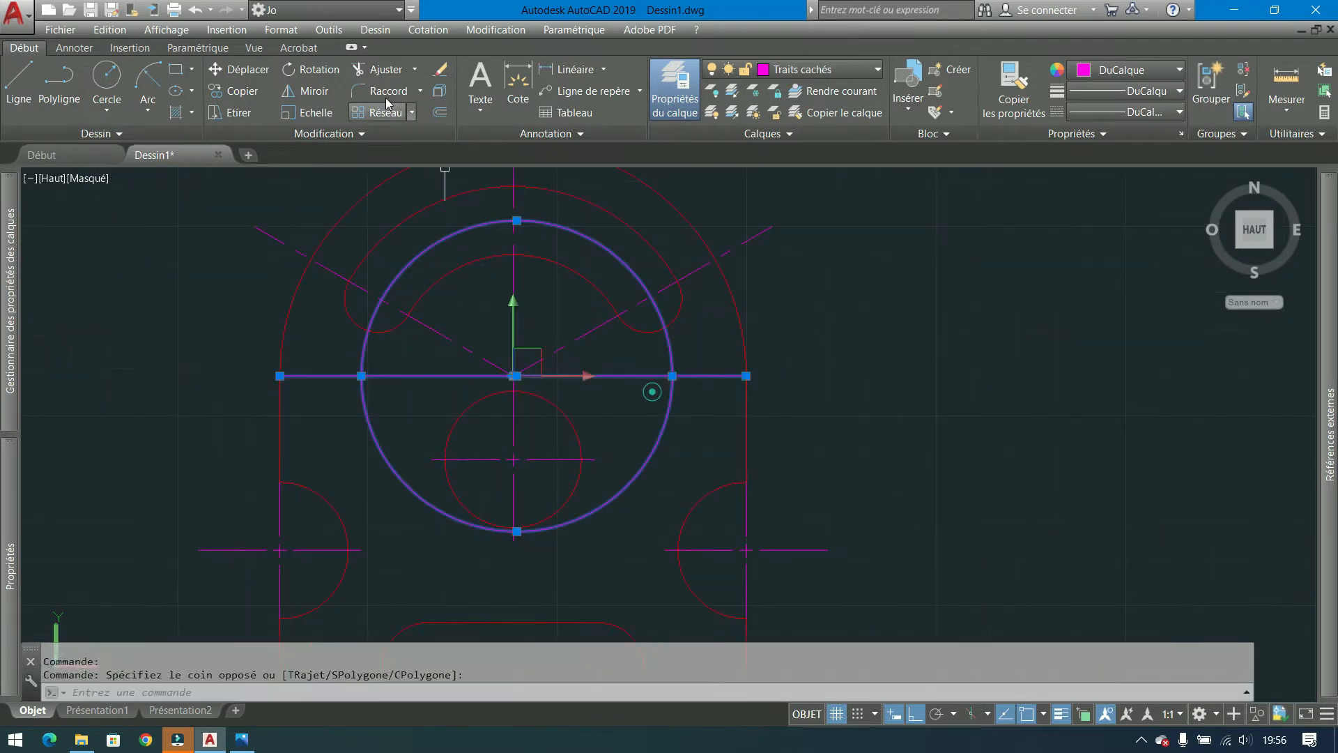
click(386, 69)
click(655, 445)
key(Return)
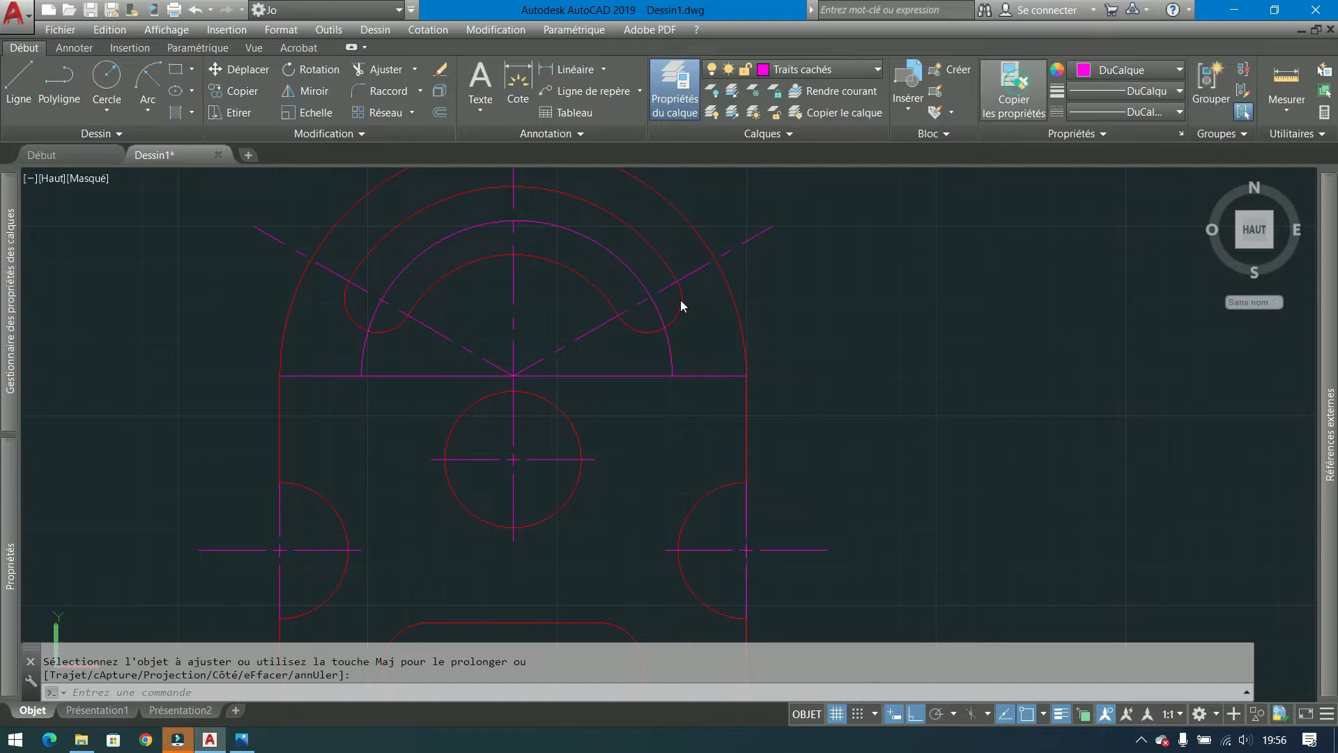
Match the properties of the angled dash-dot line onto the slot's centreline arc and the horizontal line.
click(571, 342)
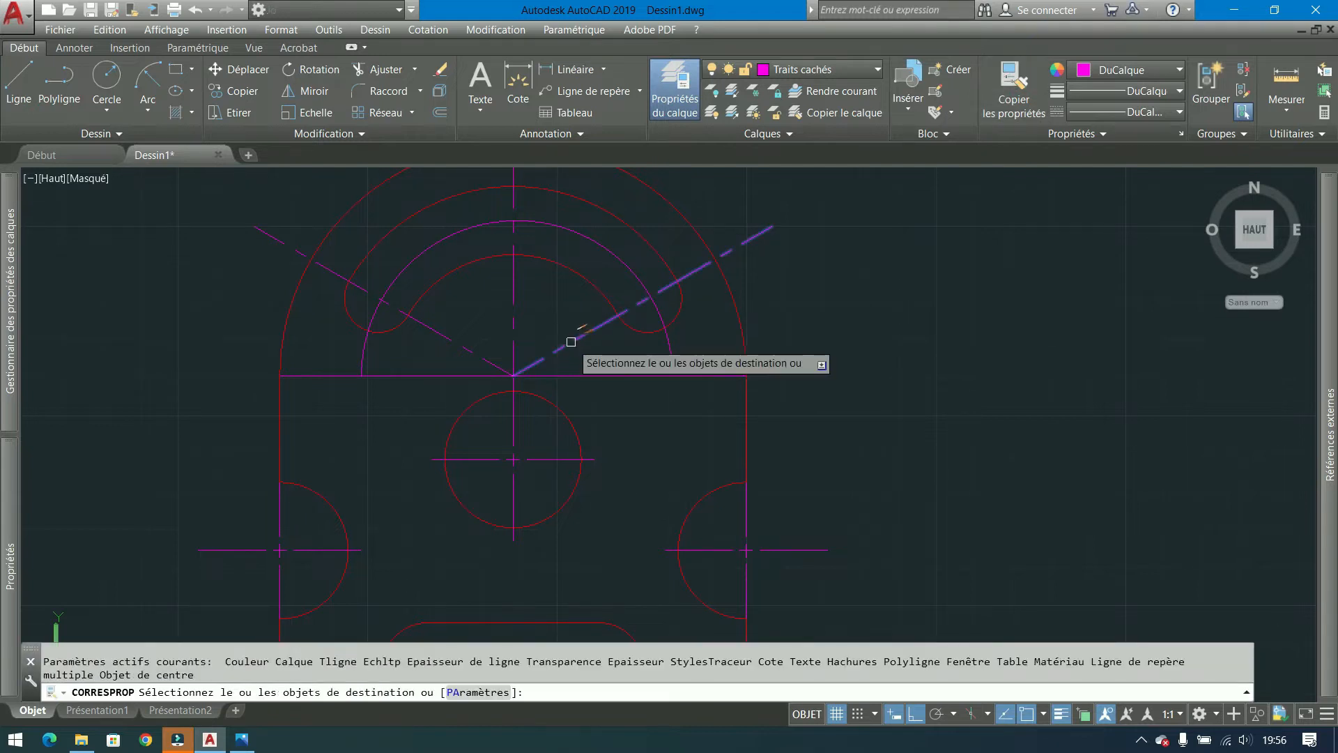
click(700, 353)
click(635, 408)
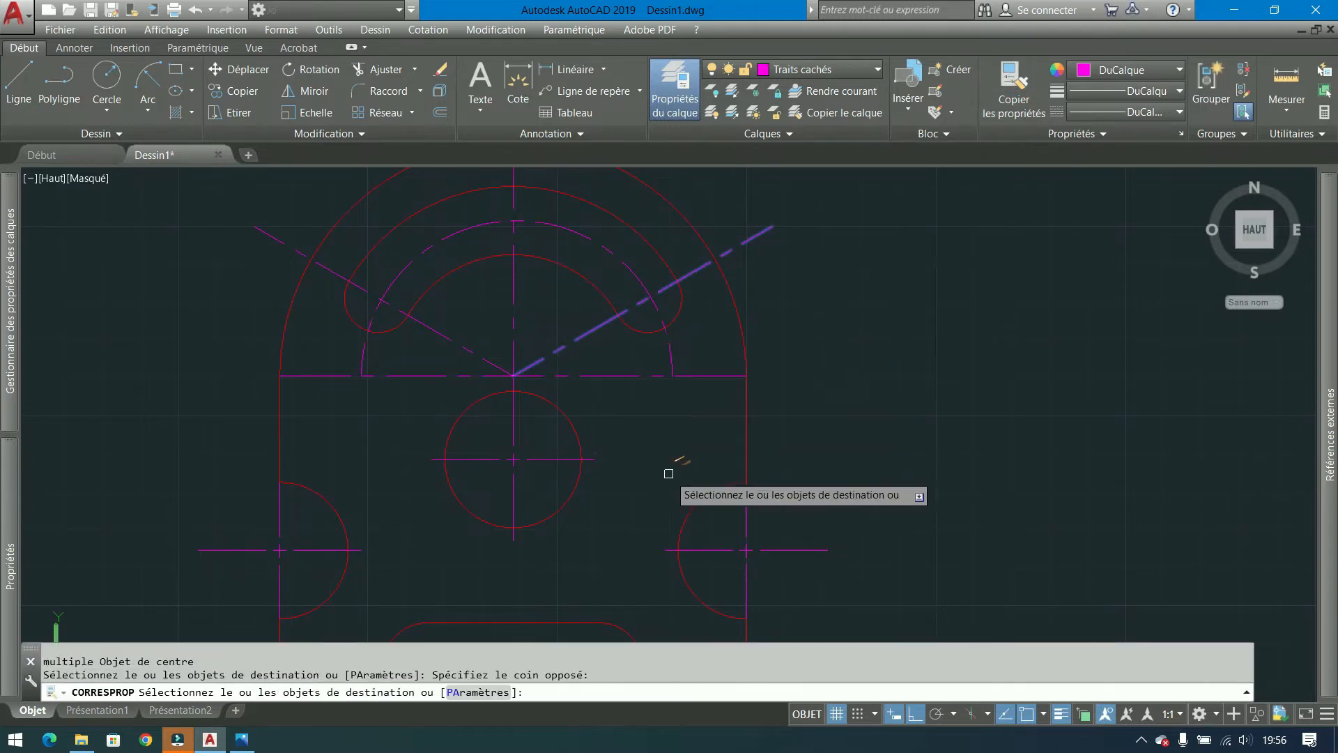
Finish matching the dash-dot properties onto the slot's centreline arc and the horizontal line.
scroll(616, 379, down, 5)
mouse_move(676, 362)
middle_down()
mouse_move(428, 273)
mouse_move(533, 344)
middle_up()
scroll(428, 272, up, 2)
key(Return)
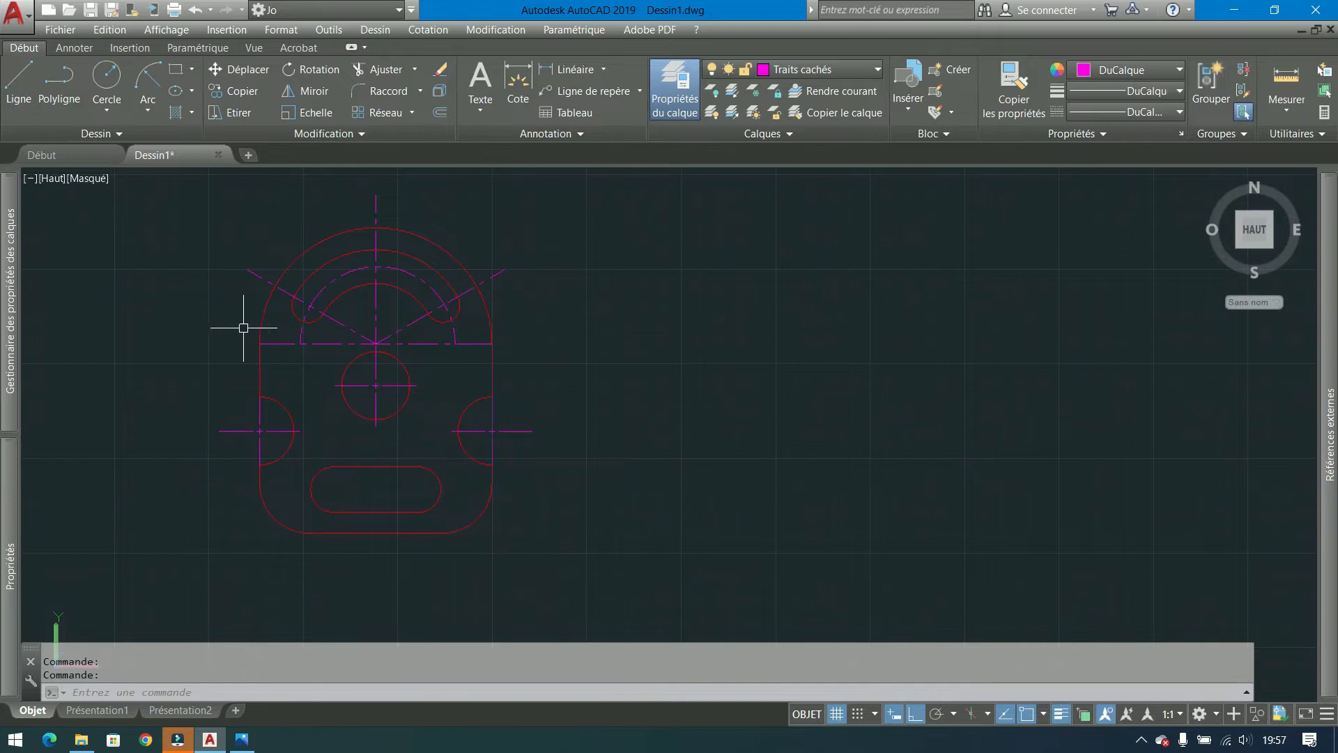
Create a new layer named Cotes and try to set its colour to cyan.
mouse_move(6, 350)
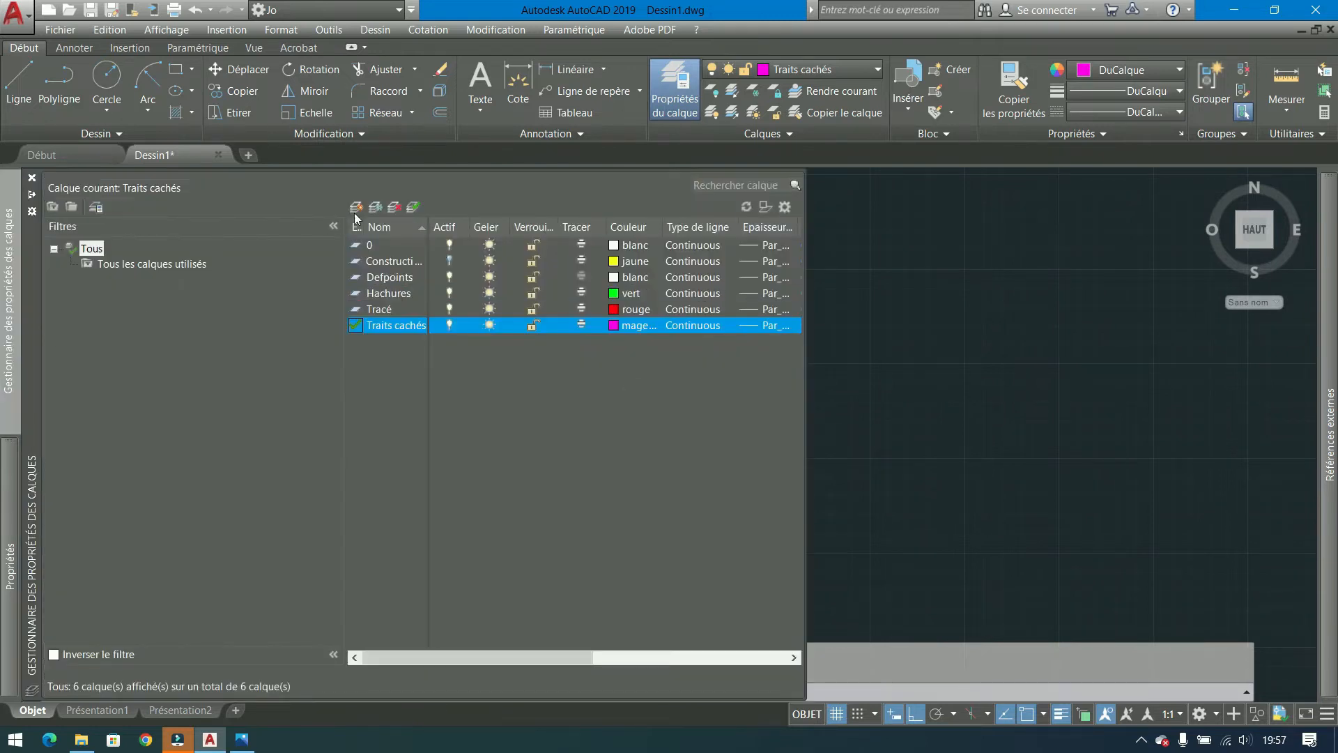
click(356, 207)
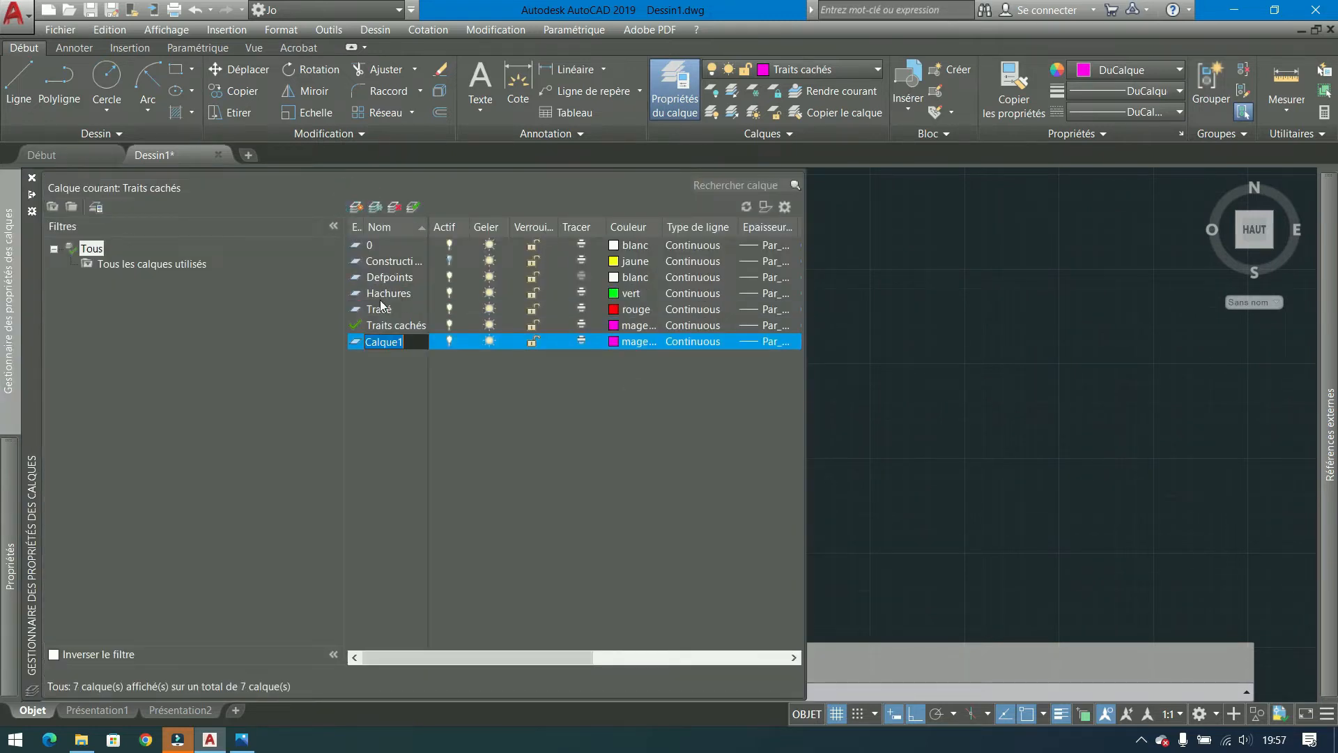
click(614, 350)
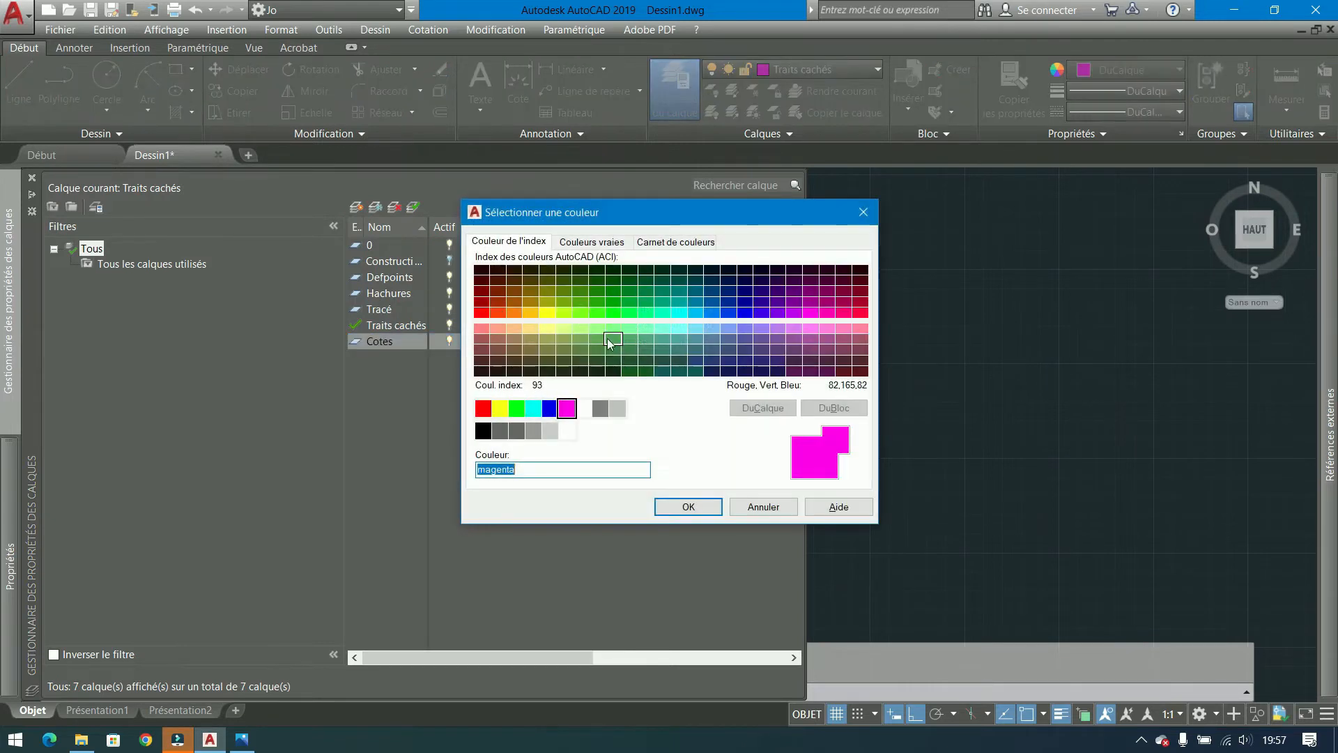
click(534, 410)
click(688, 507)
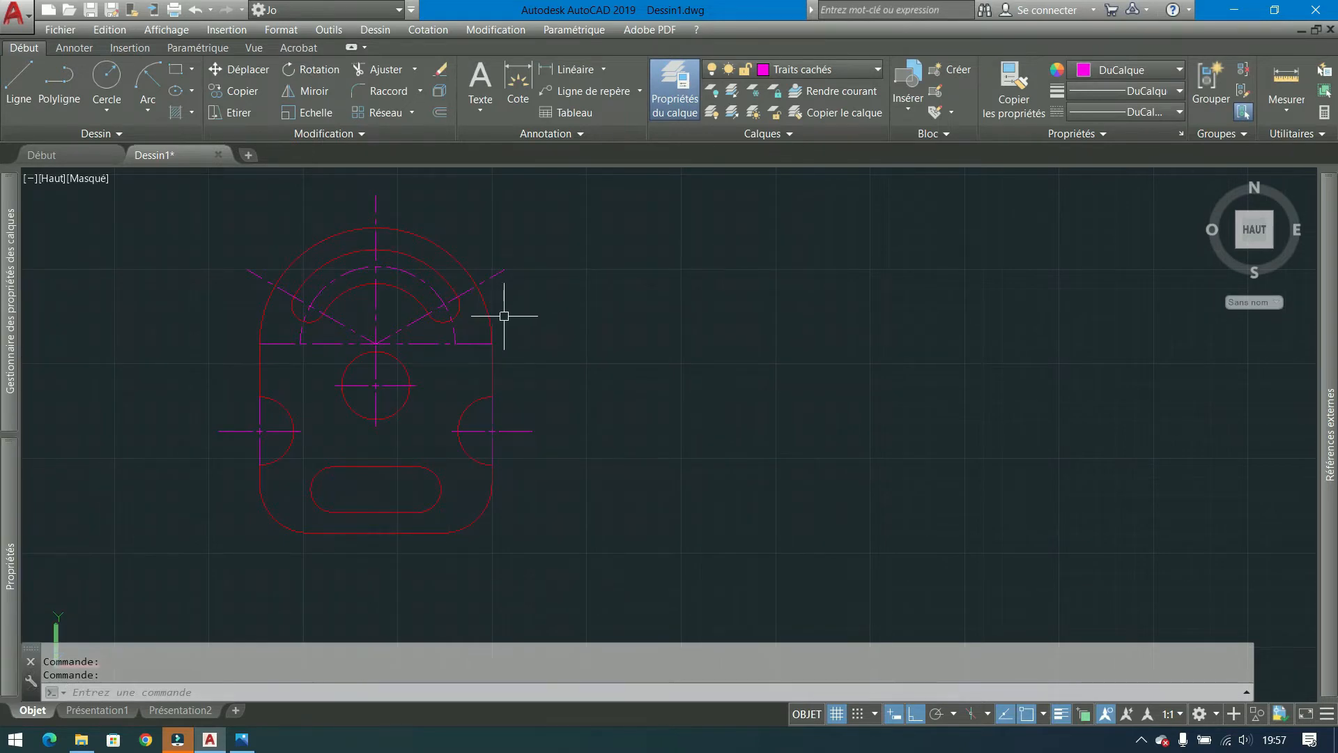
Set the Cotes layer's colour to cyan and make it the current layer.
click(852, 69)
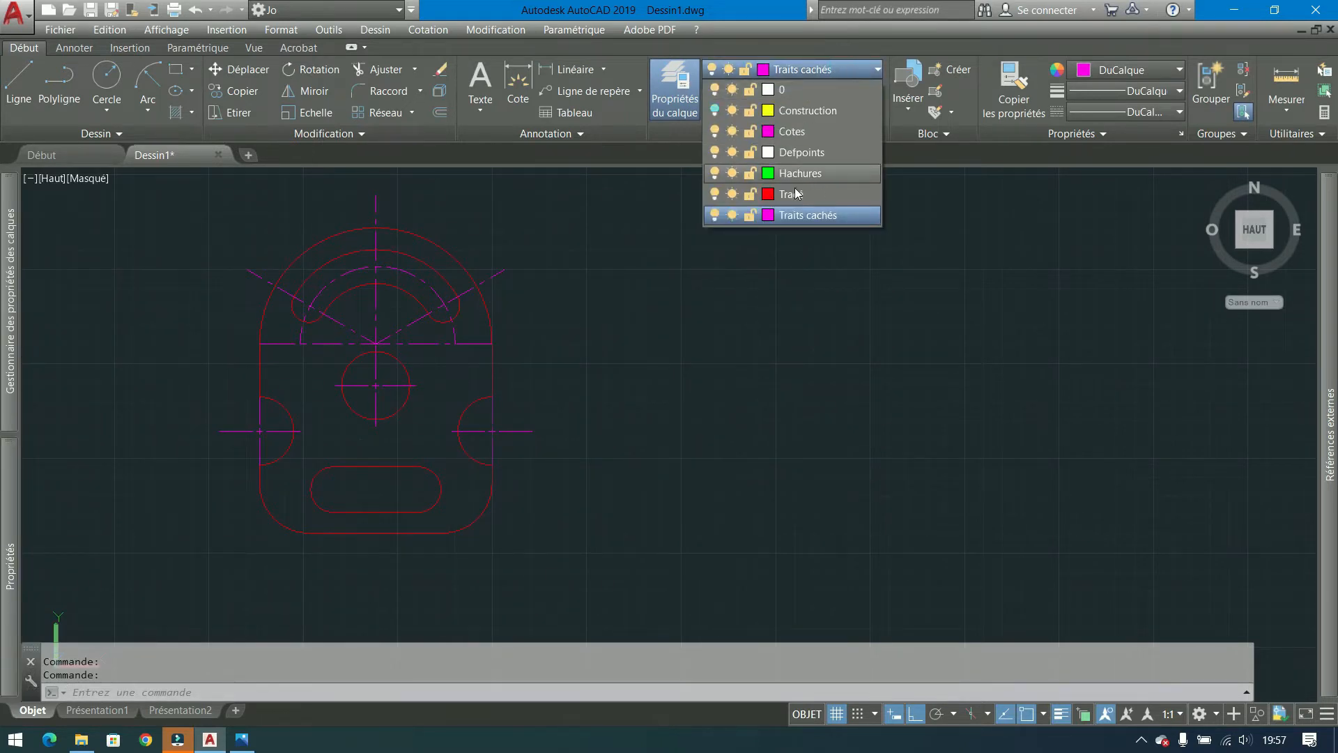
click(768, 131)
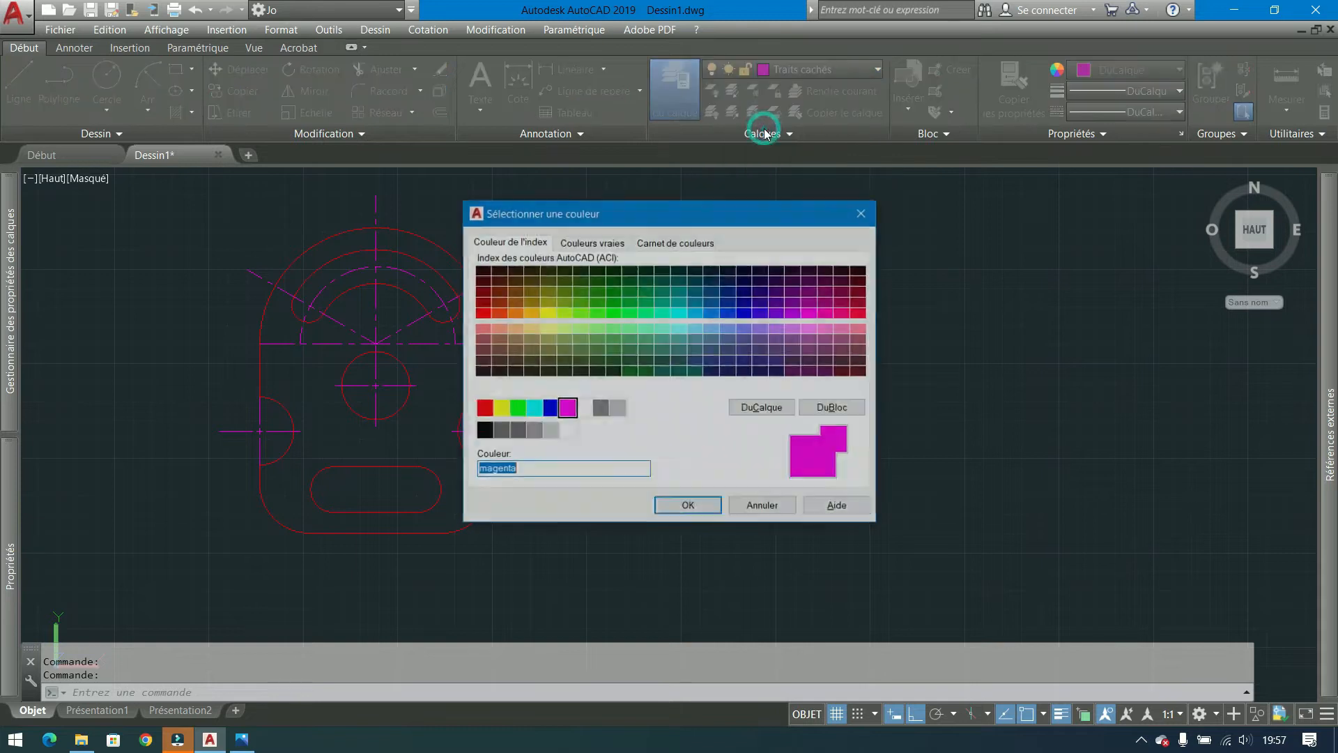
click(533, 410)
click(688, 507)
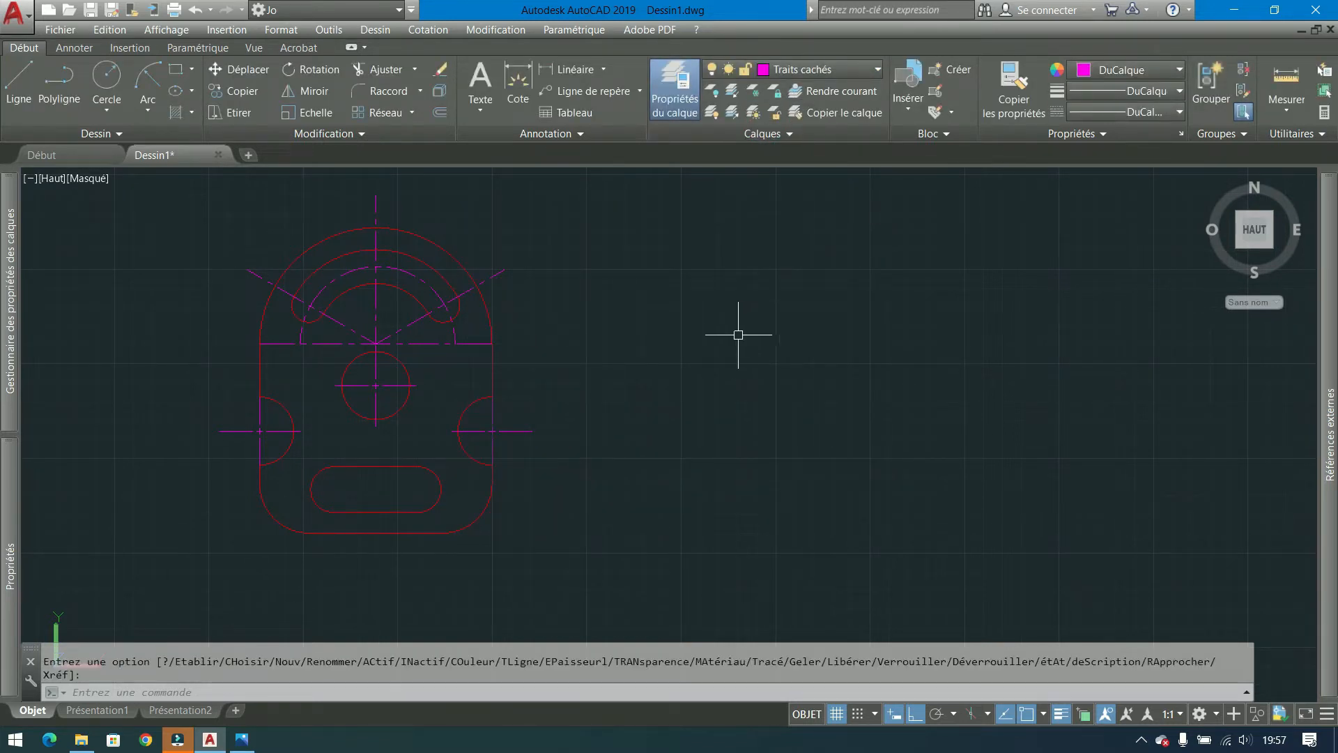
key(Escape)
click(819, 69)
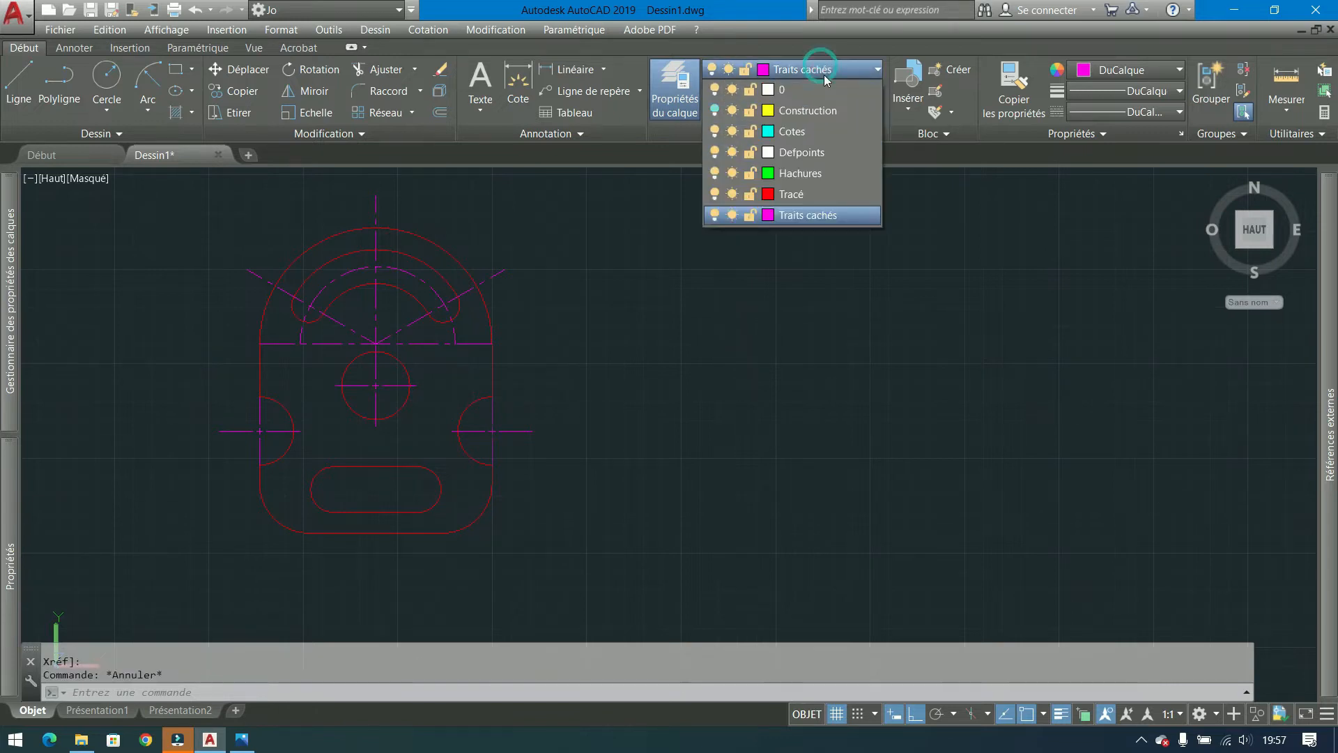
click(809, 134)
middle_drag(619, 411, 787, 358)
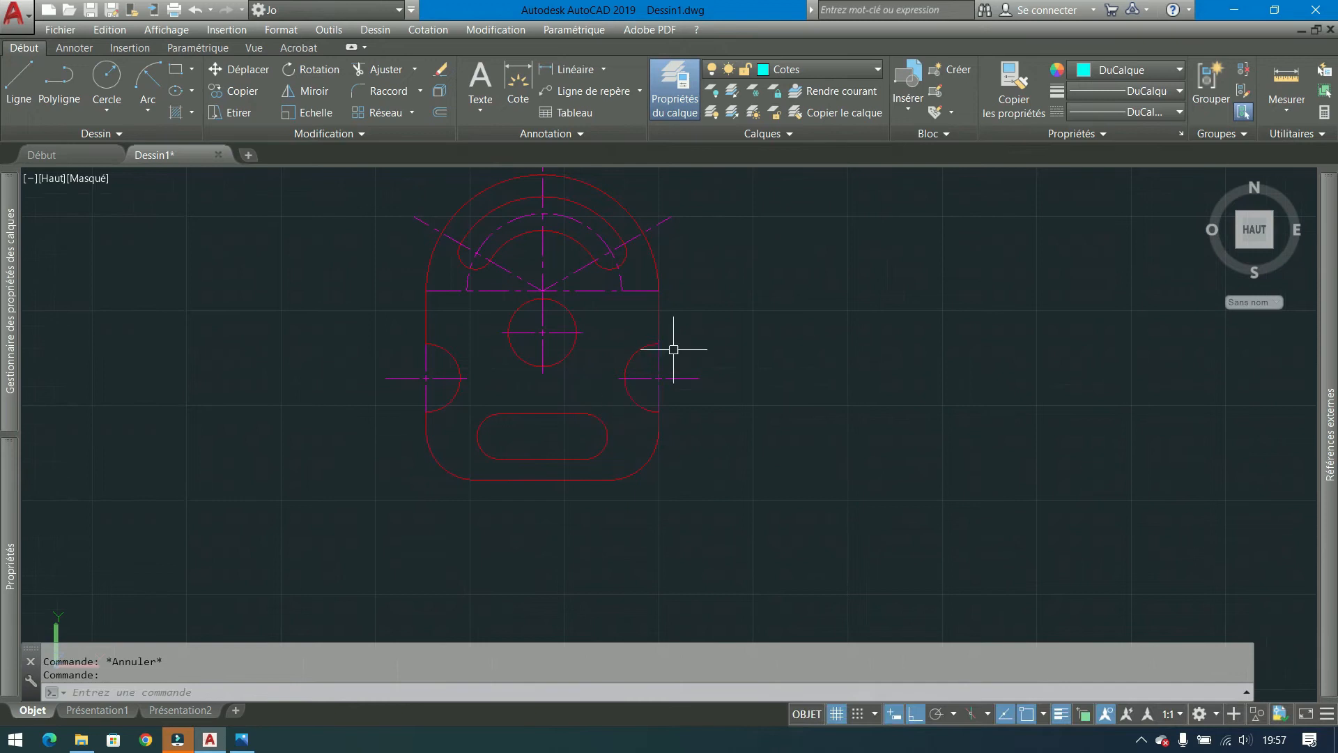
mouse_move(702, 302)
middle_down()
mouse_move(681, 362)
mouse_move(637, 374)
middle_up()
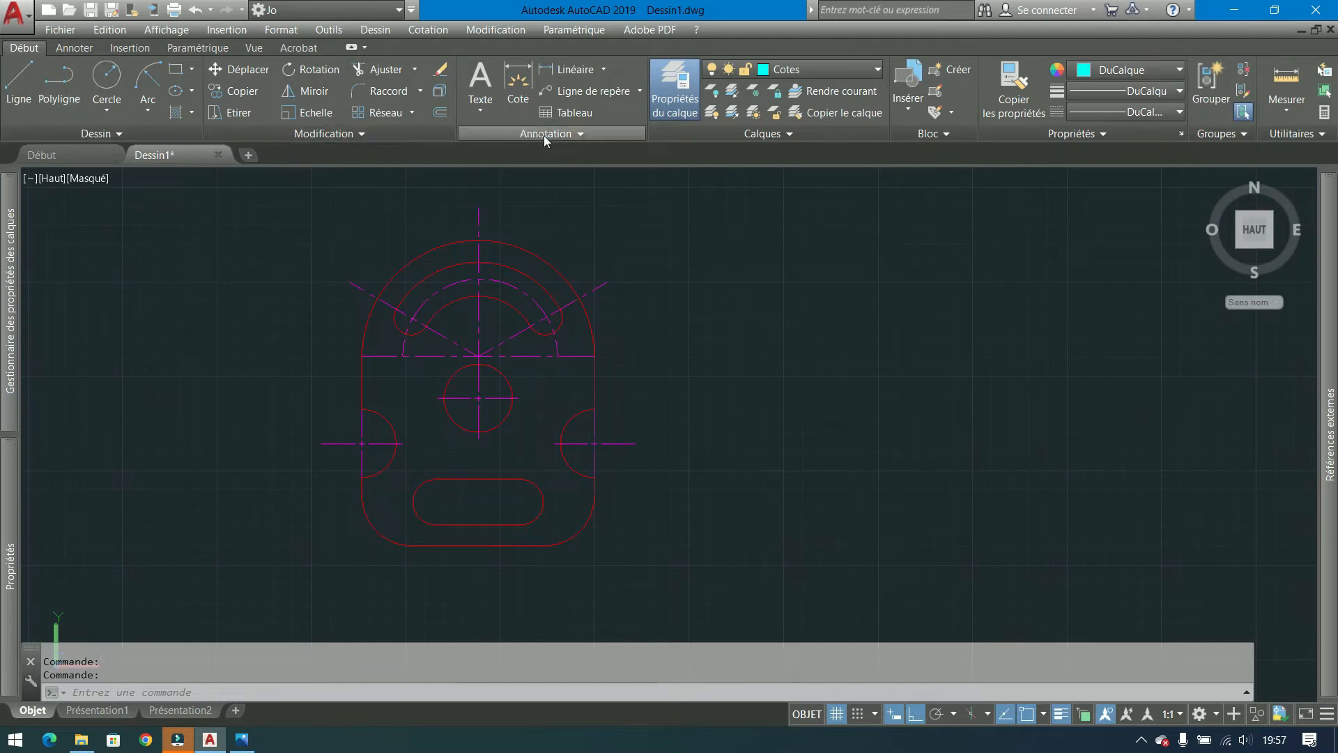
click(608, 69)
click(607, 68)
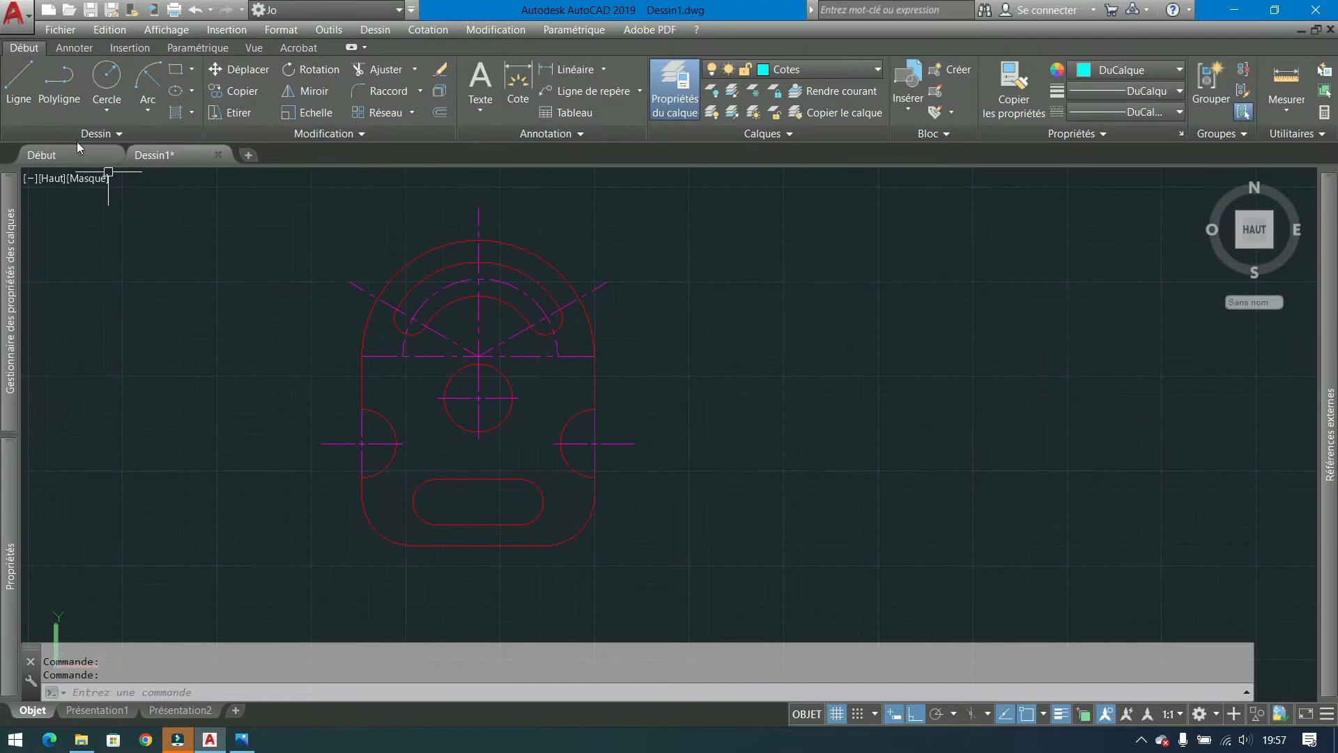
click(74, 49)
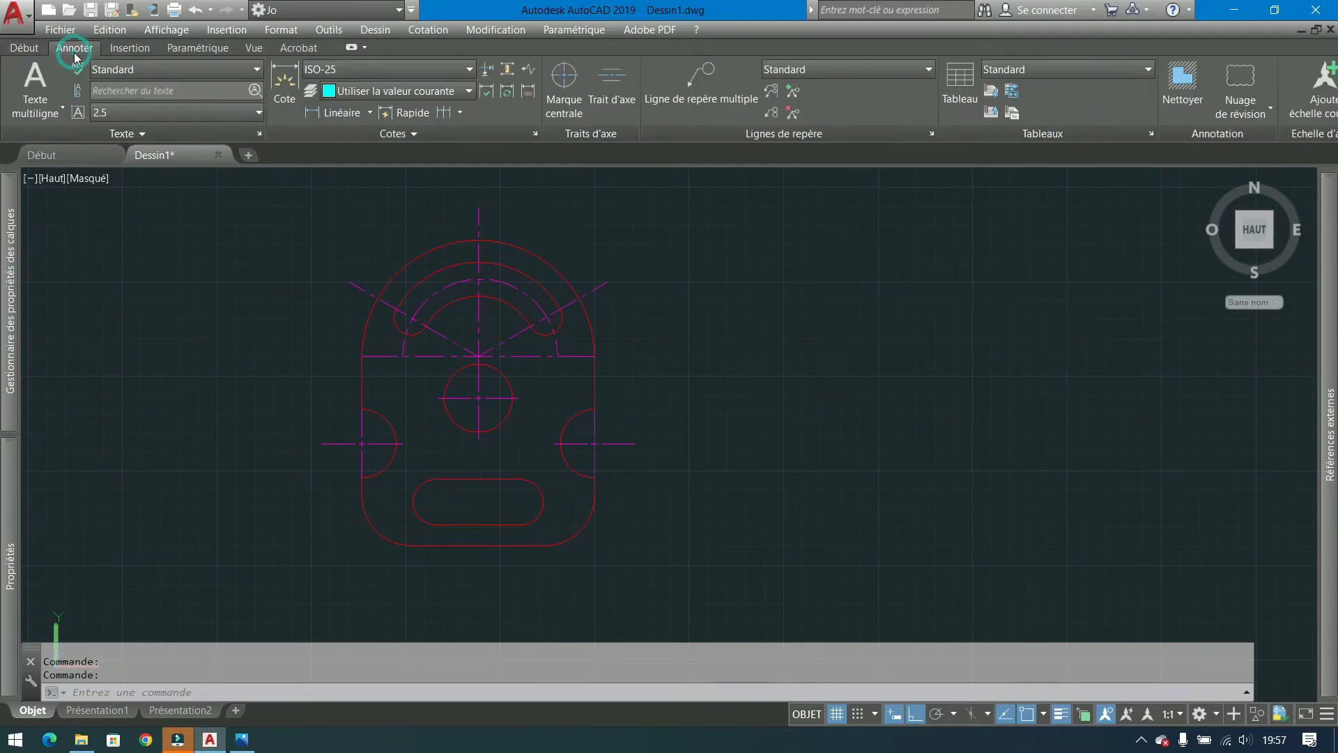
click(20, 48)
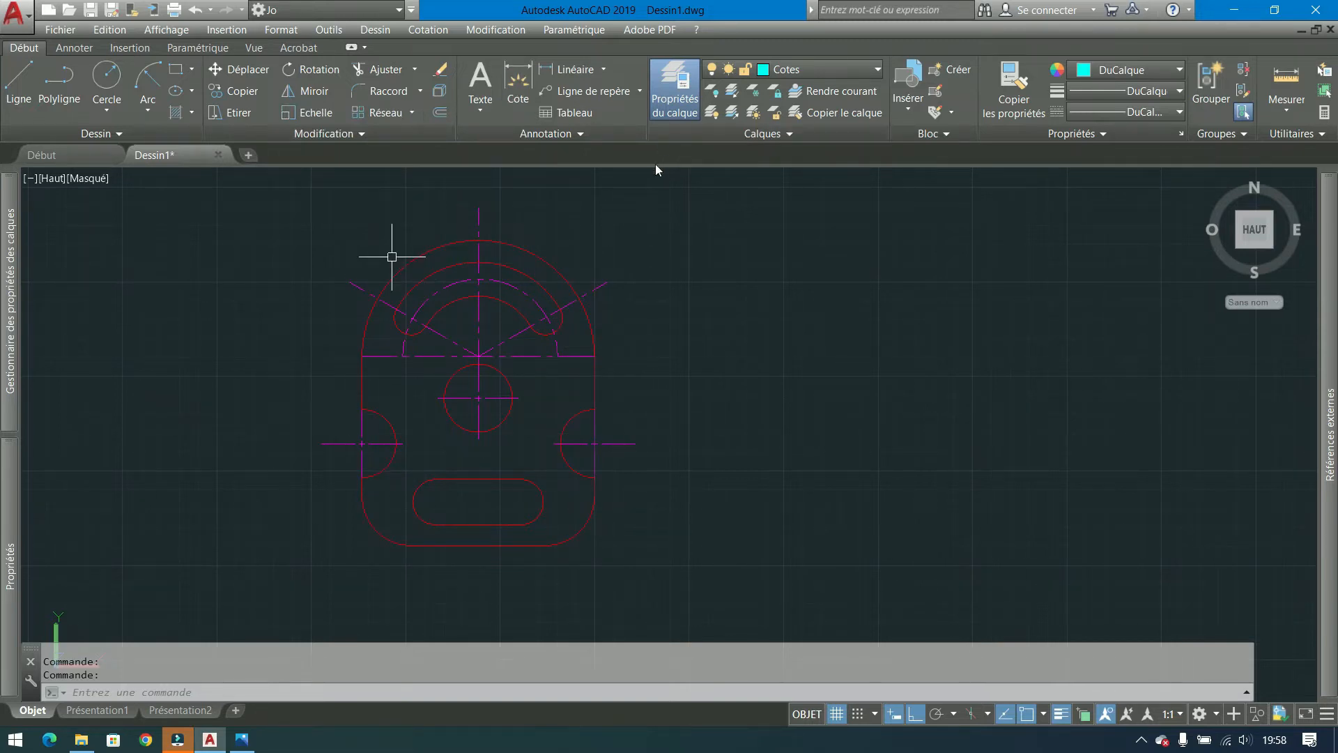
click(603, 70)
click(603, 70)
click(516, 78)
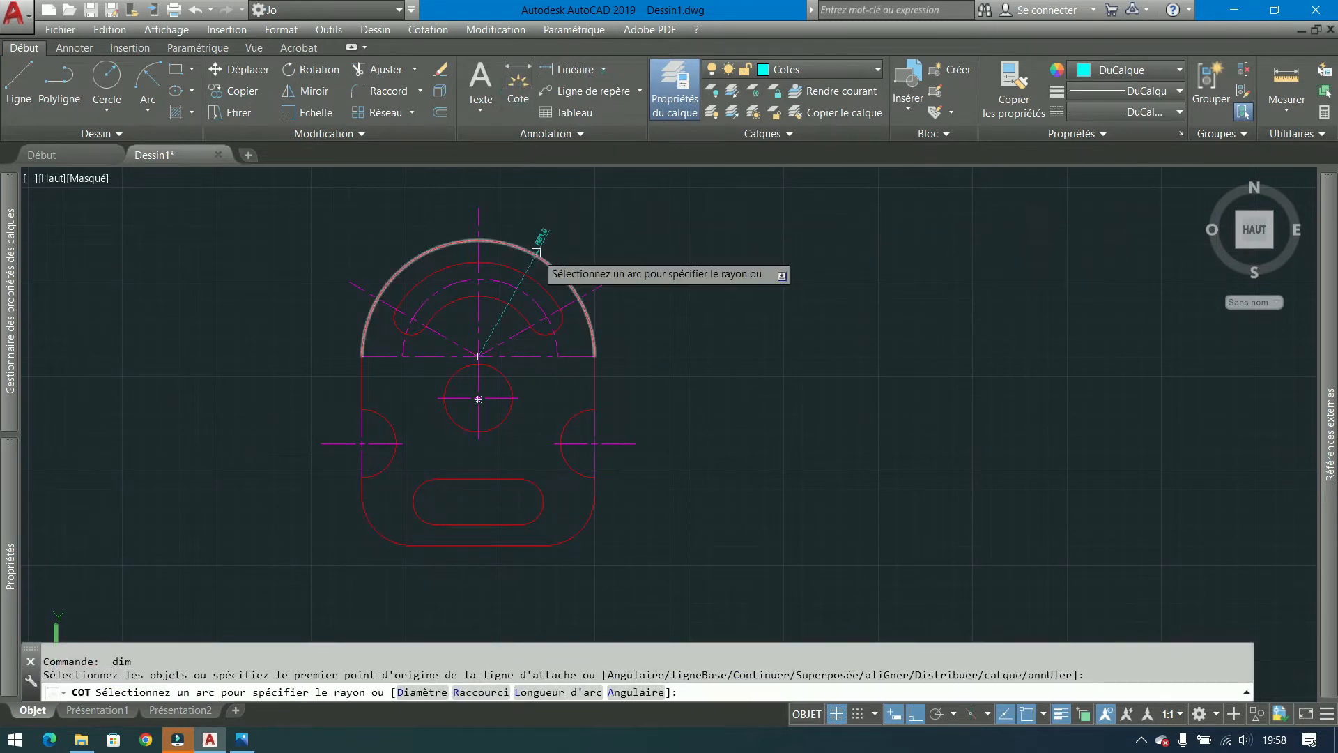
scroll(546, 258, up, 4)
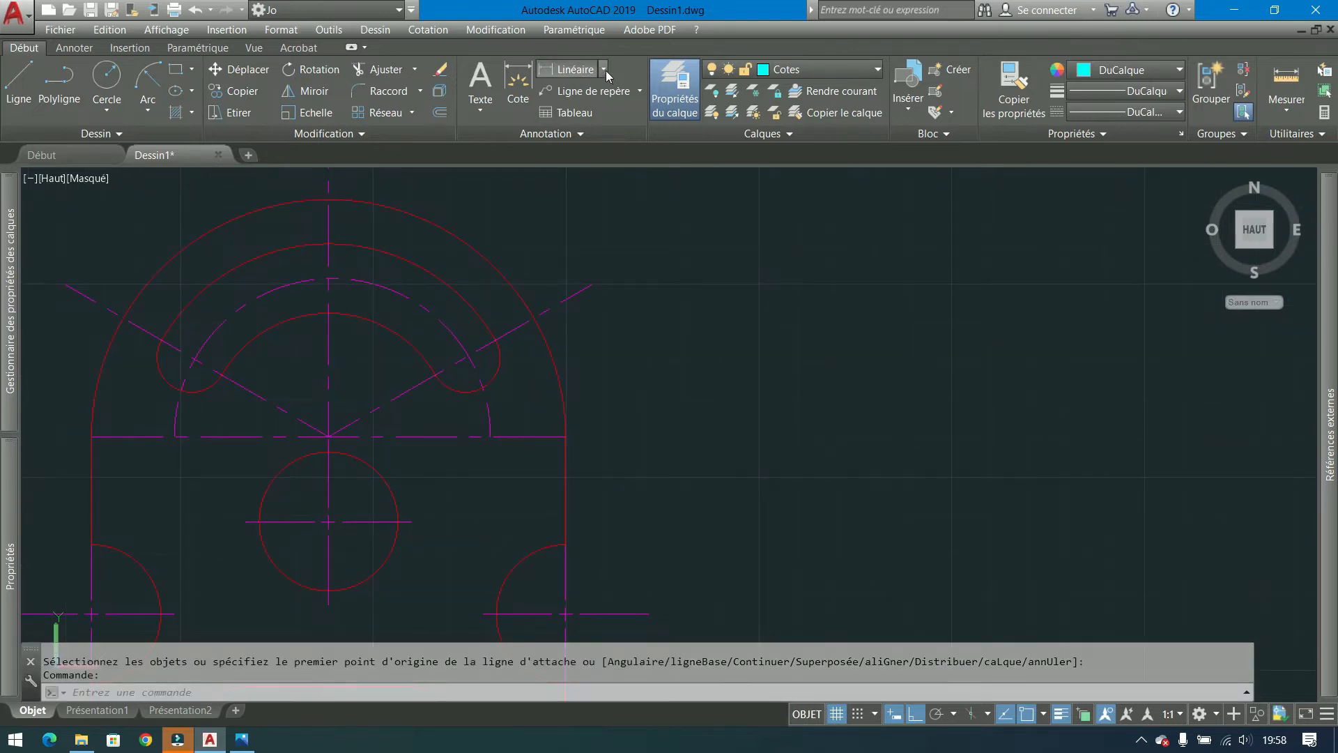
click(603, 70)
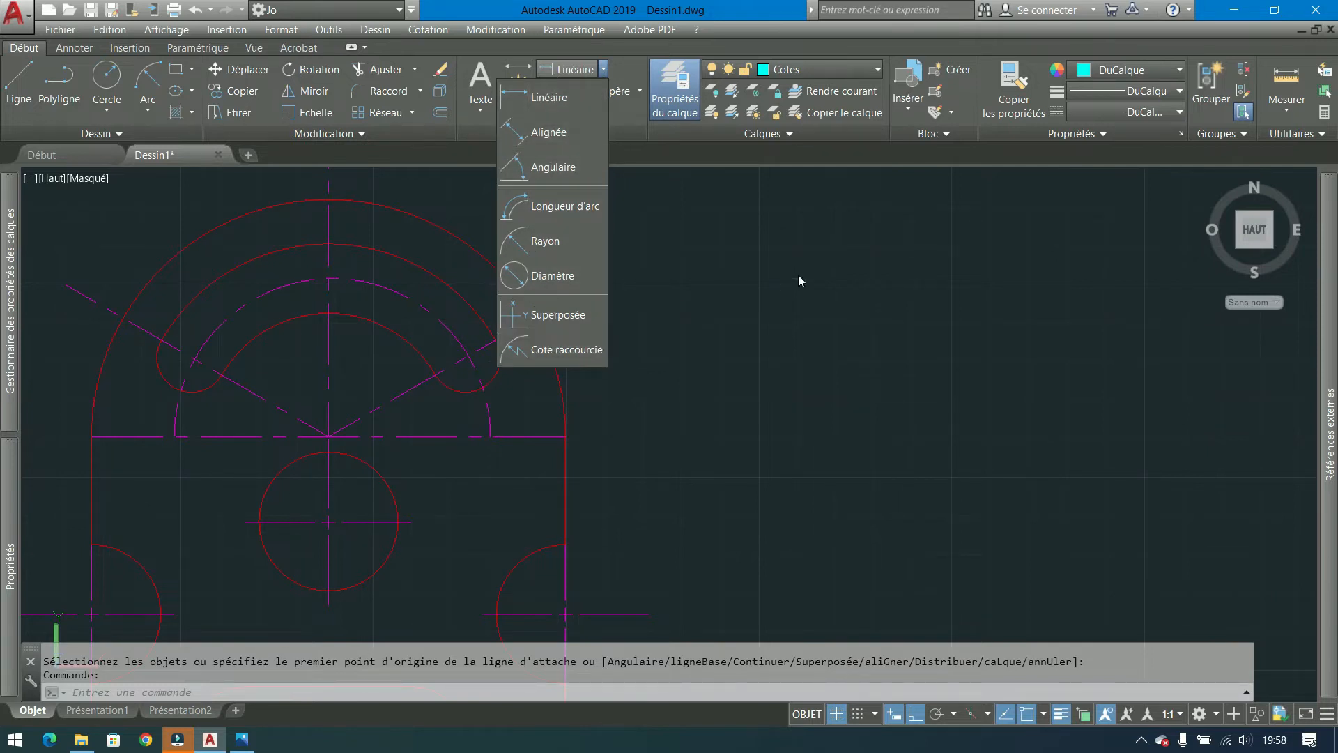
click(778, 241)
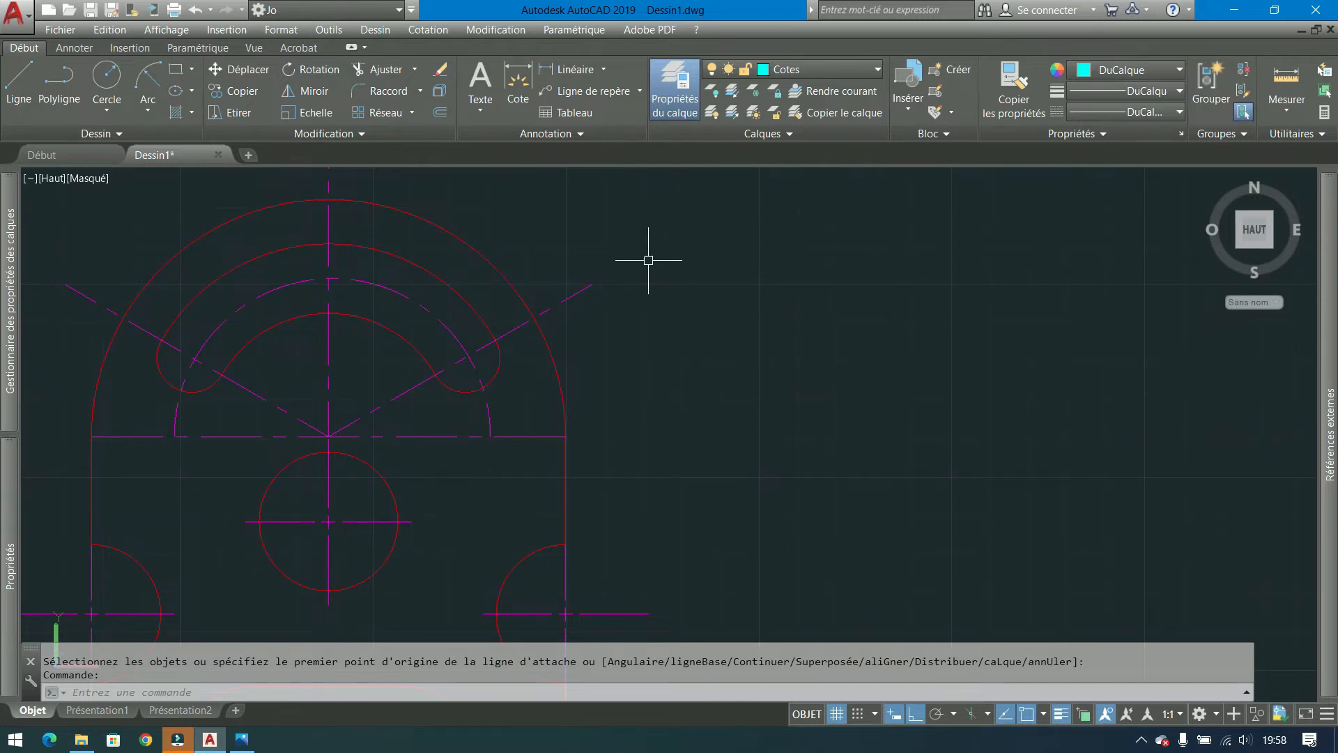
middle_drag(642, 284, 732, 197)
key(Escape)
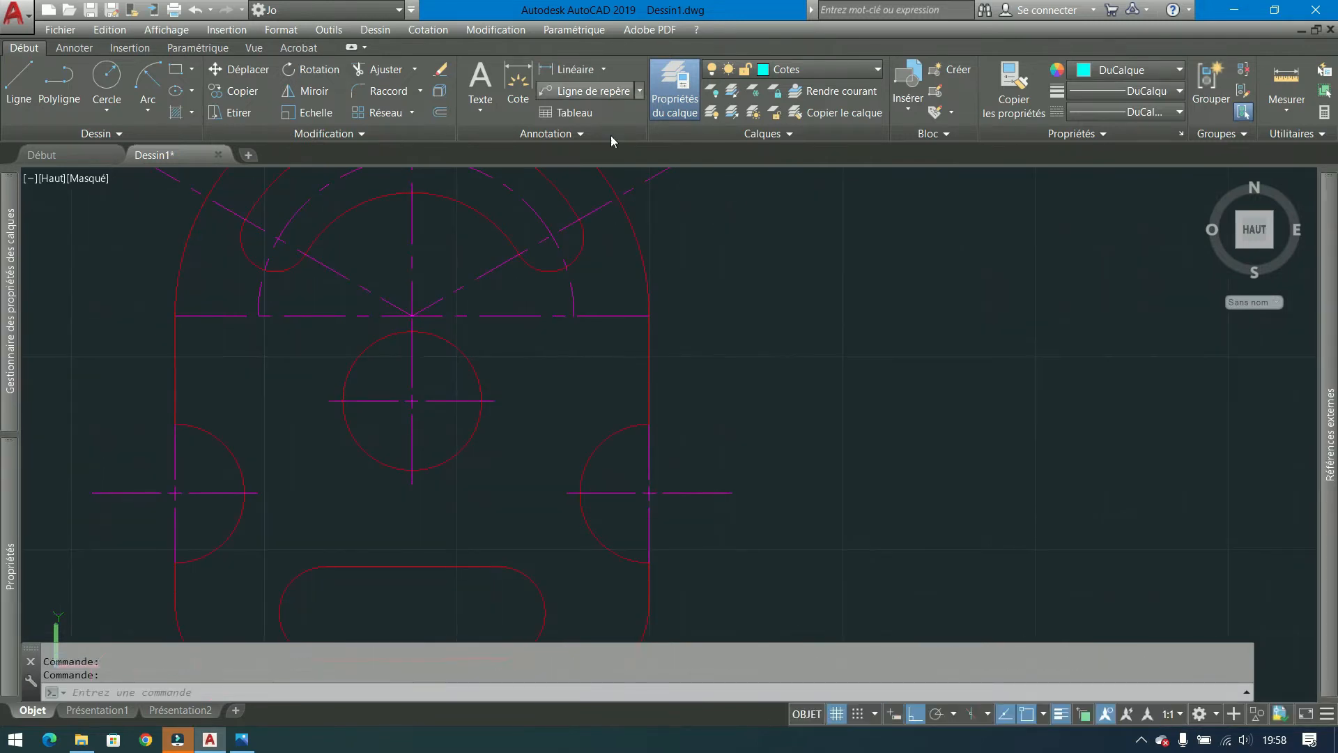
Add a horizontal linear dimension to the lower slot's straight bottom edge, placing it below the plate outline.
click(582, 70)
scroll(782, 323, down, 5)
scroll(690, 488, up, 4)
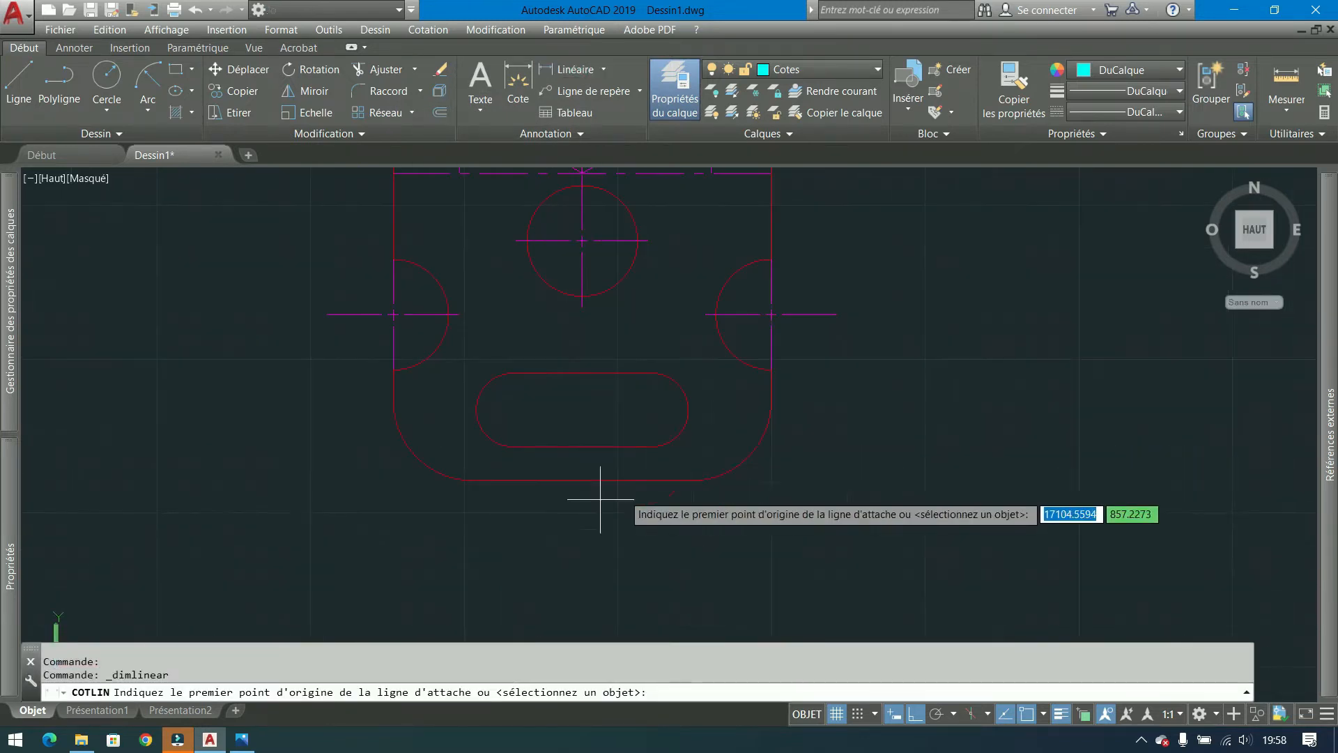
click(516, 446)
click(652, 446)
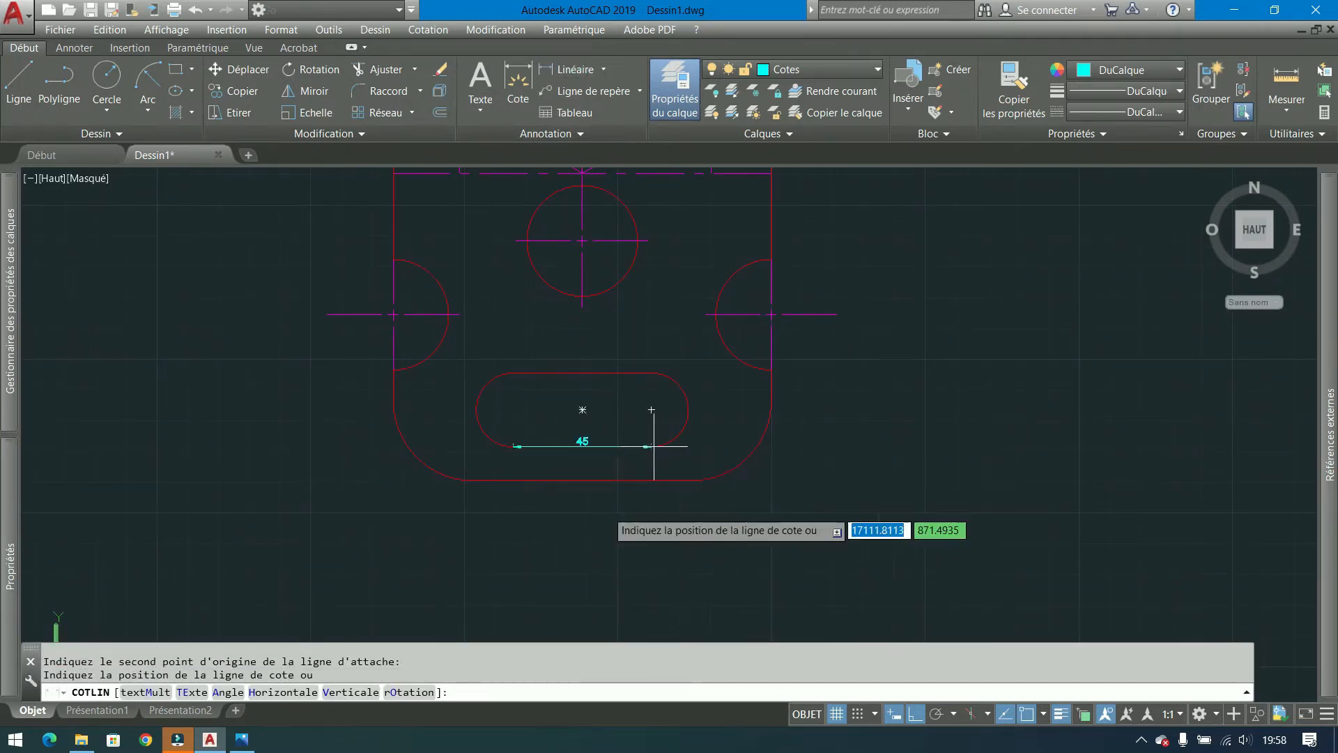
click(613, 509)
scroll(832, 440, down, 2)
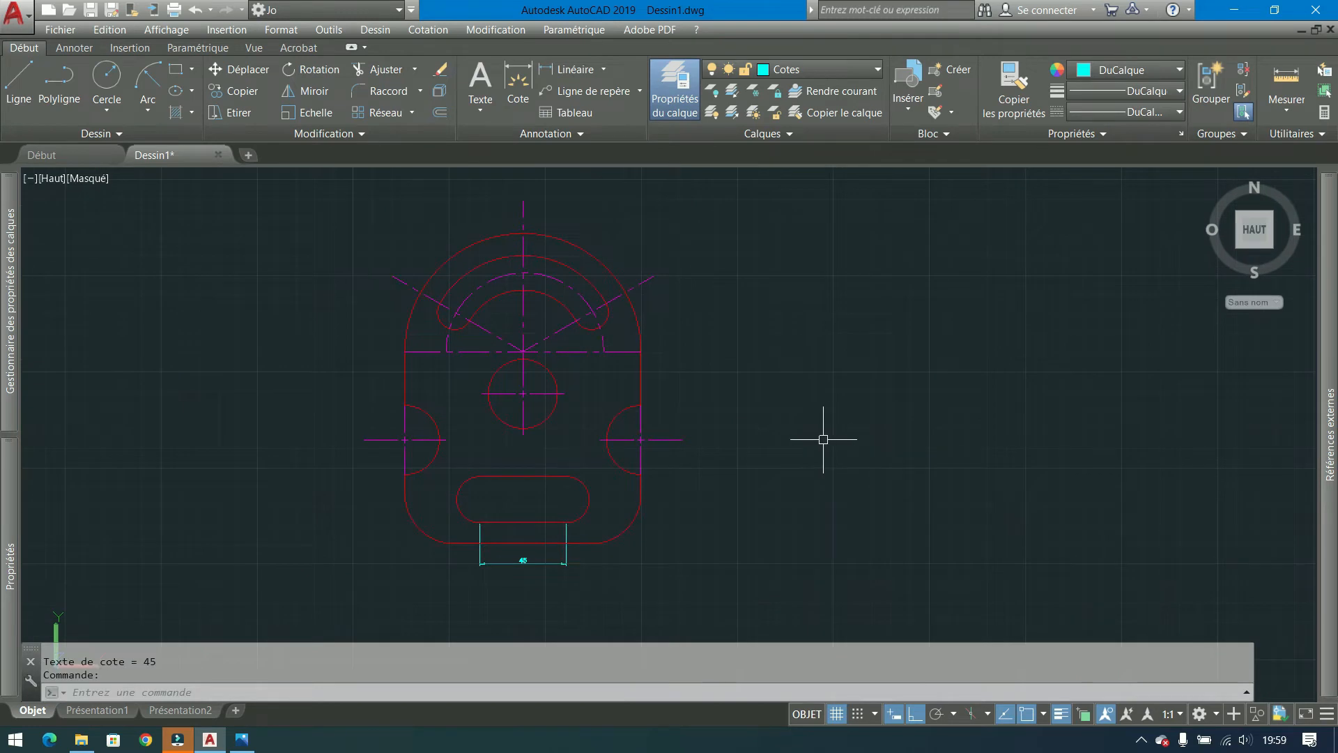
scroll(418, 558, down, 3)
scroll(473, 575, up, 3)
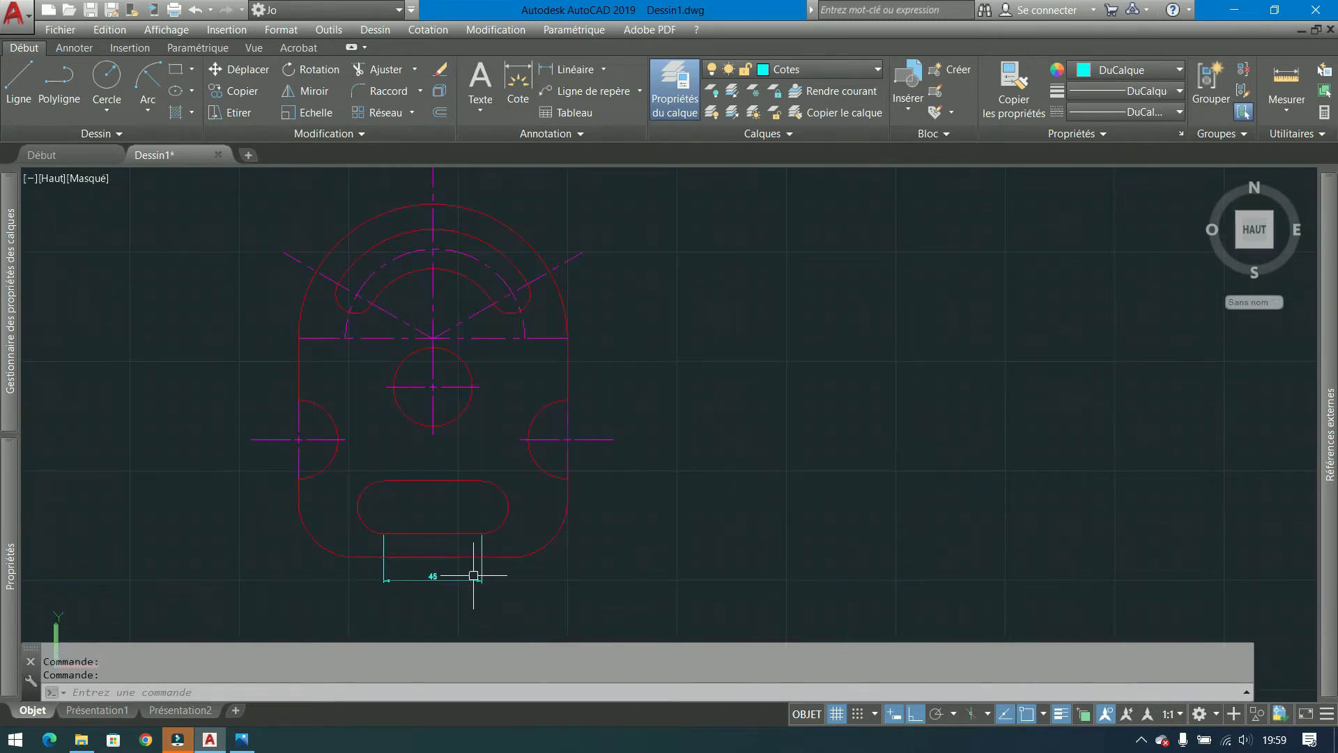
scroll(454, 579, up, 4)
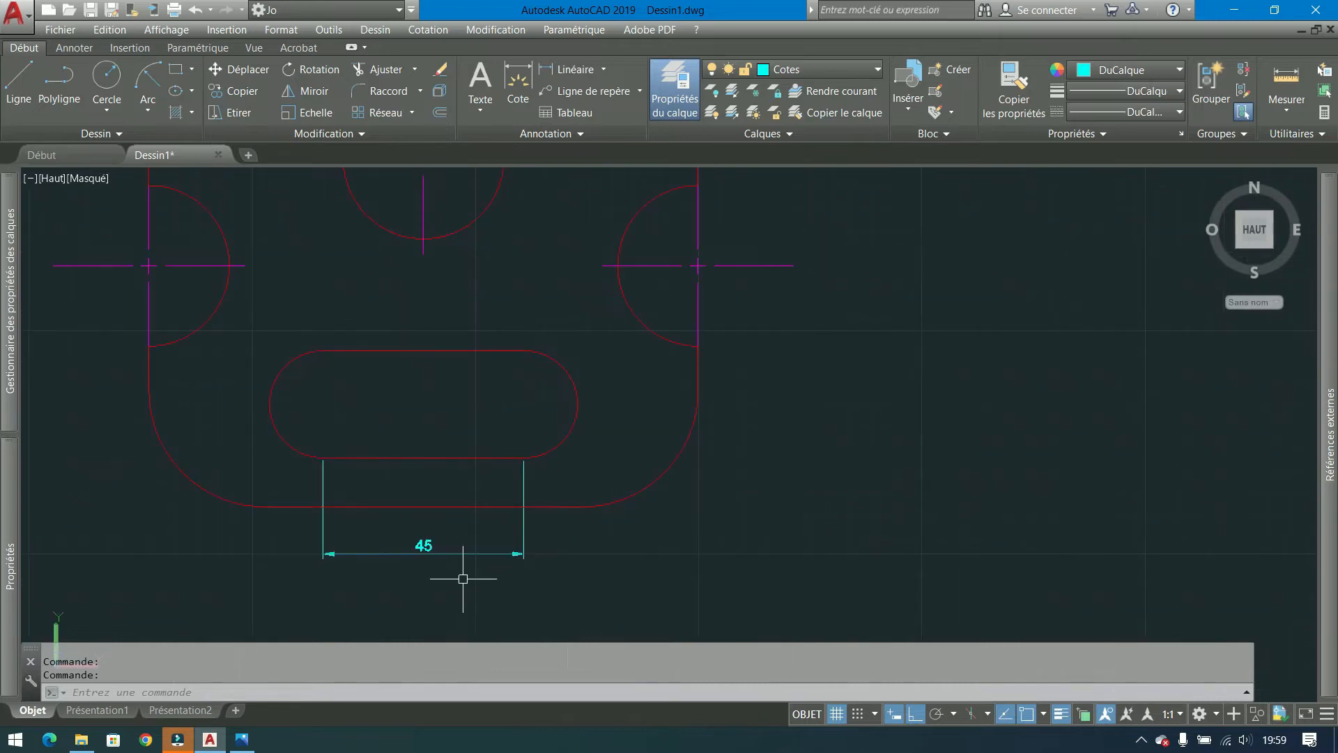
click(488, 542)
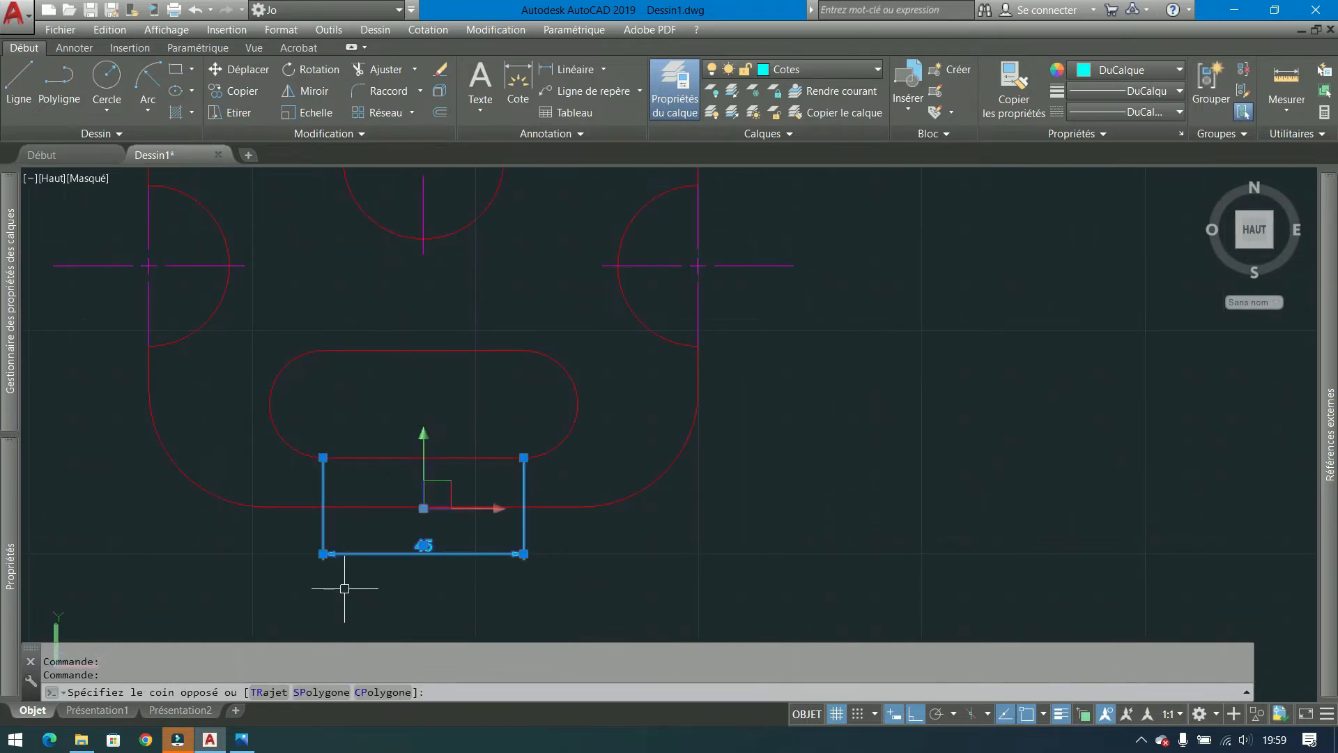
key(Escape)
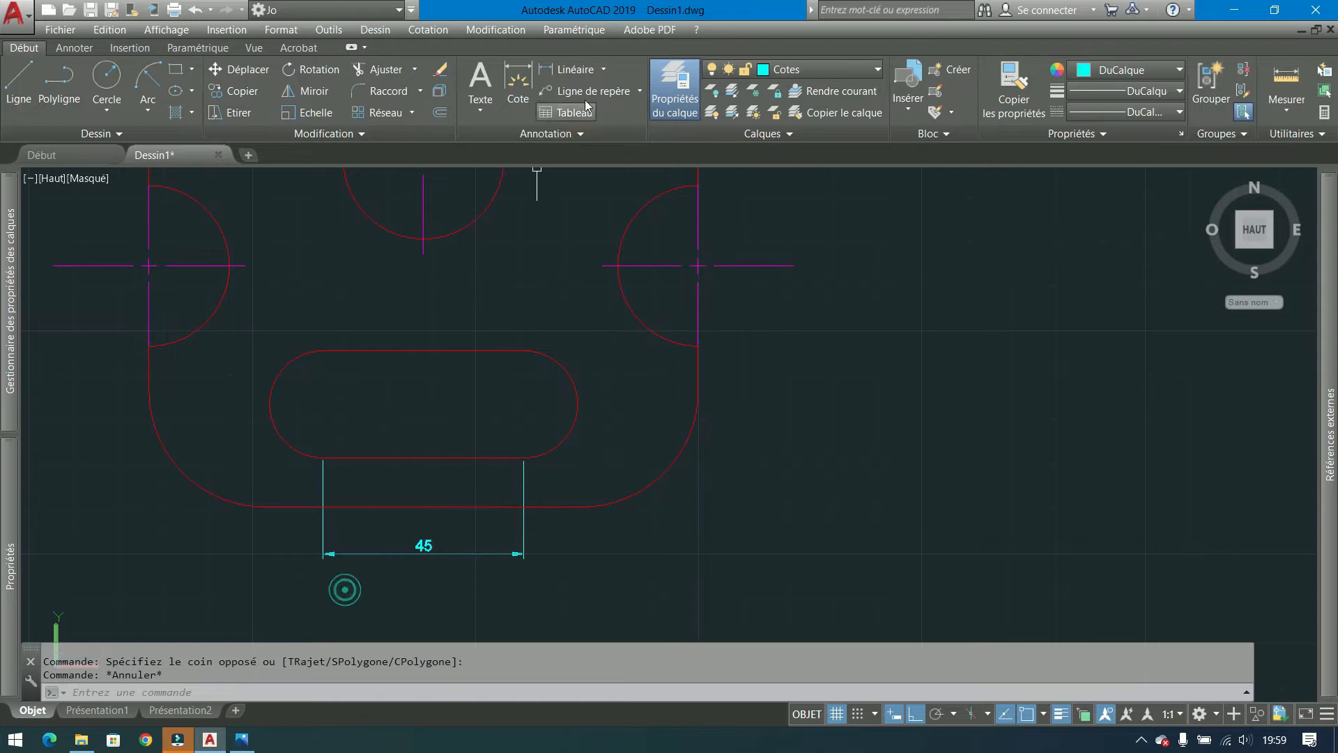
Set the current dimension style to Standard.
click(568, 132)
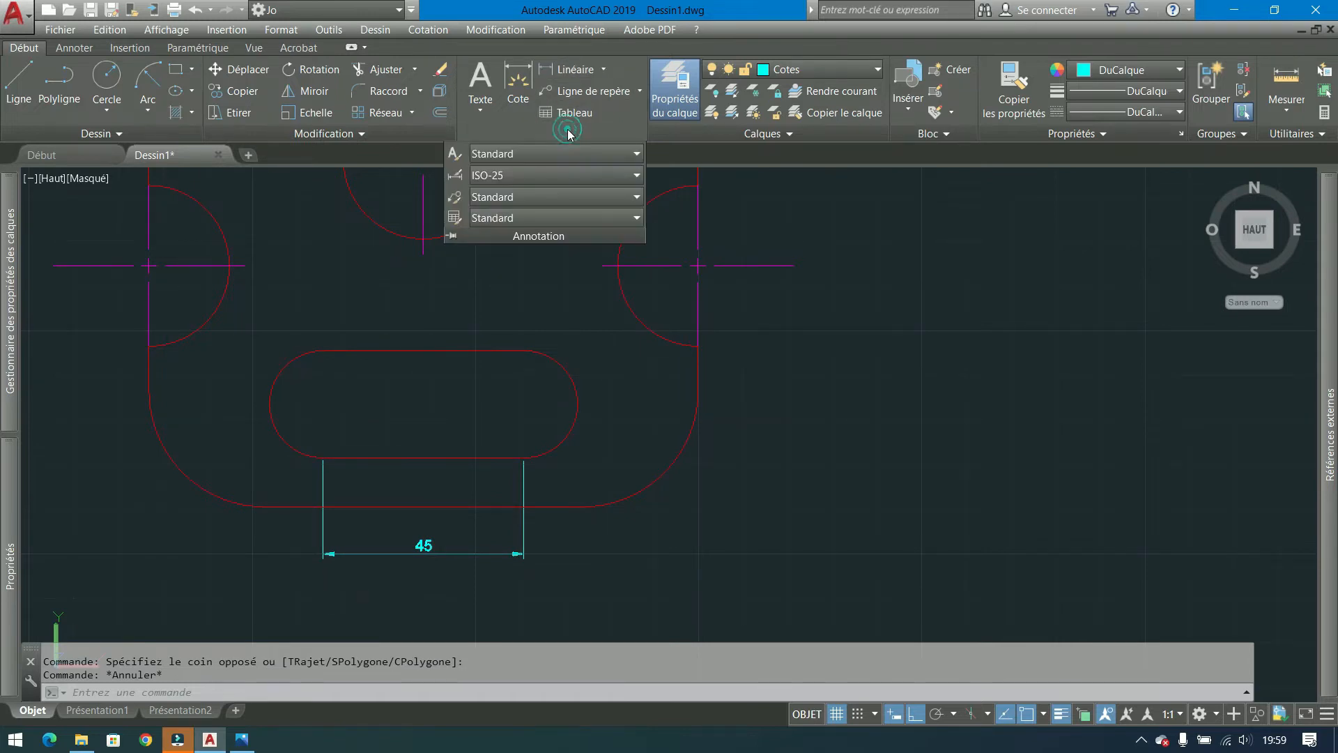
click(600, 174)
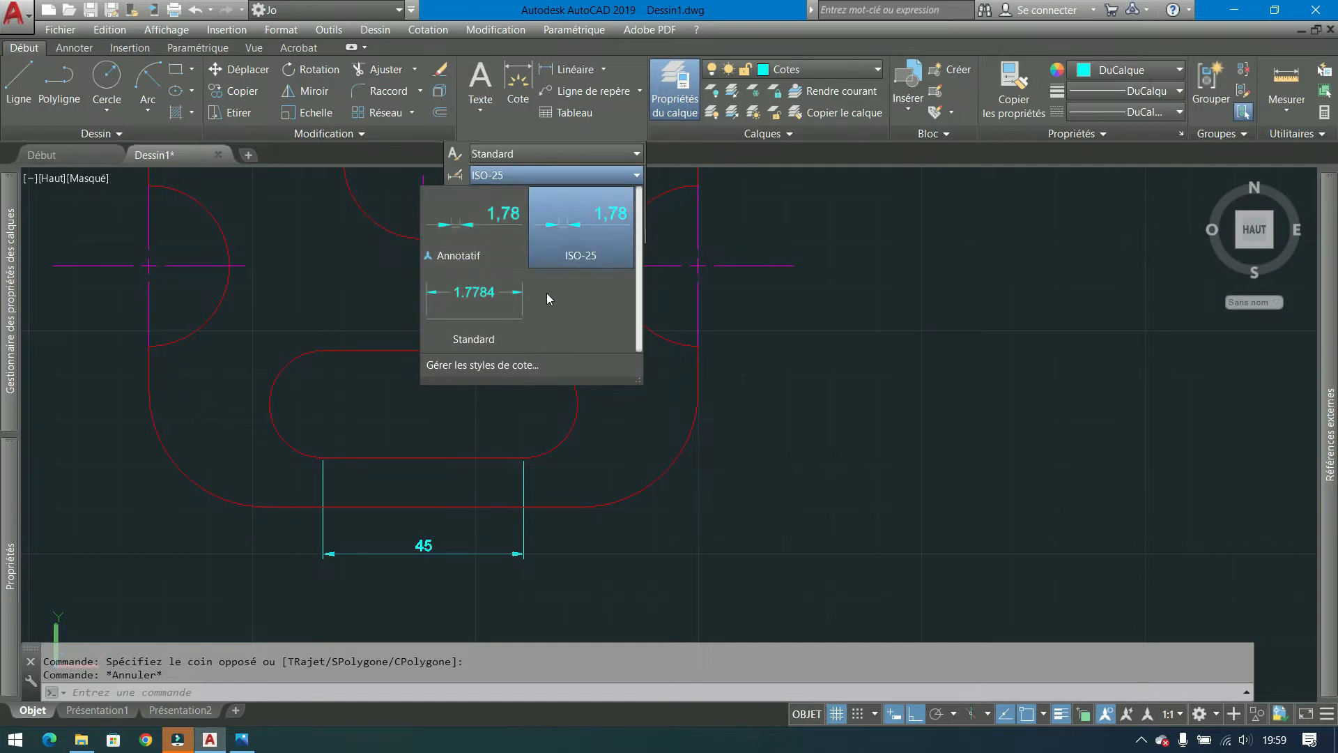
click(480, 305)
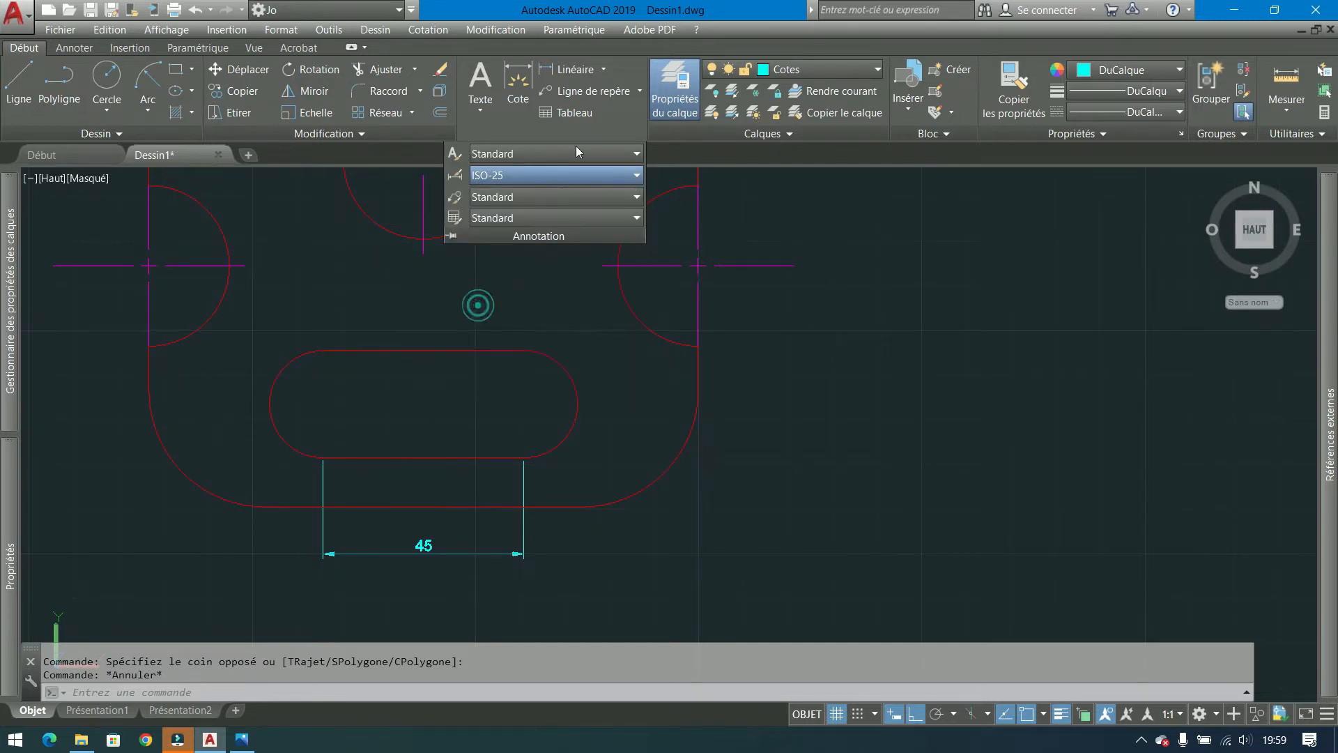
Add a horizontal linear dimension to the plate's straight bottom edge, placing it below the slot's dimension.
click(570, 75)
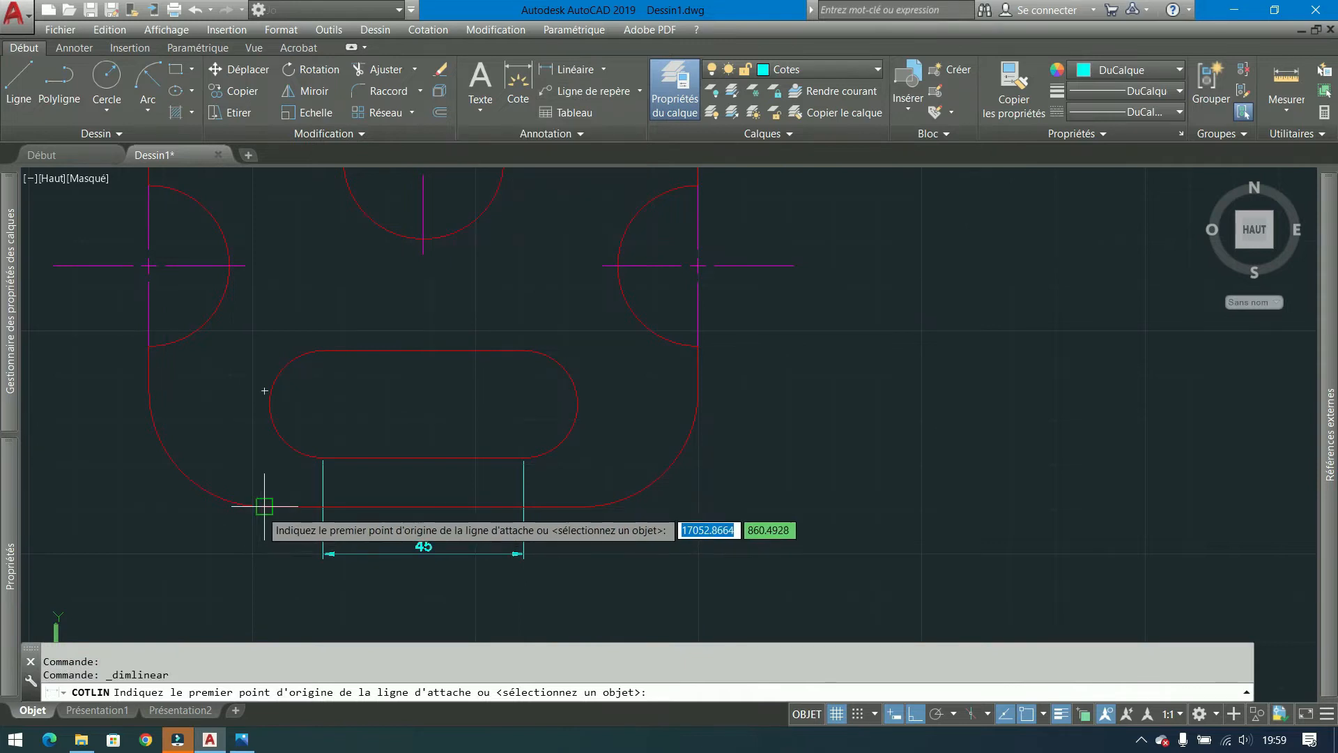
click(264, 506)
click(602, 507)
scroll(554, 540, down, 3)
click(524, 569)
scroll(524, 568, up, 4)
scroll(463, 557, down, 2)
scroll(463, 557, up, 2)
scroll(463, 557, up, 5)
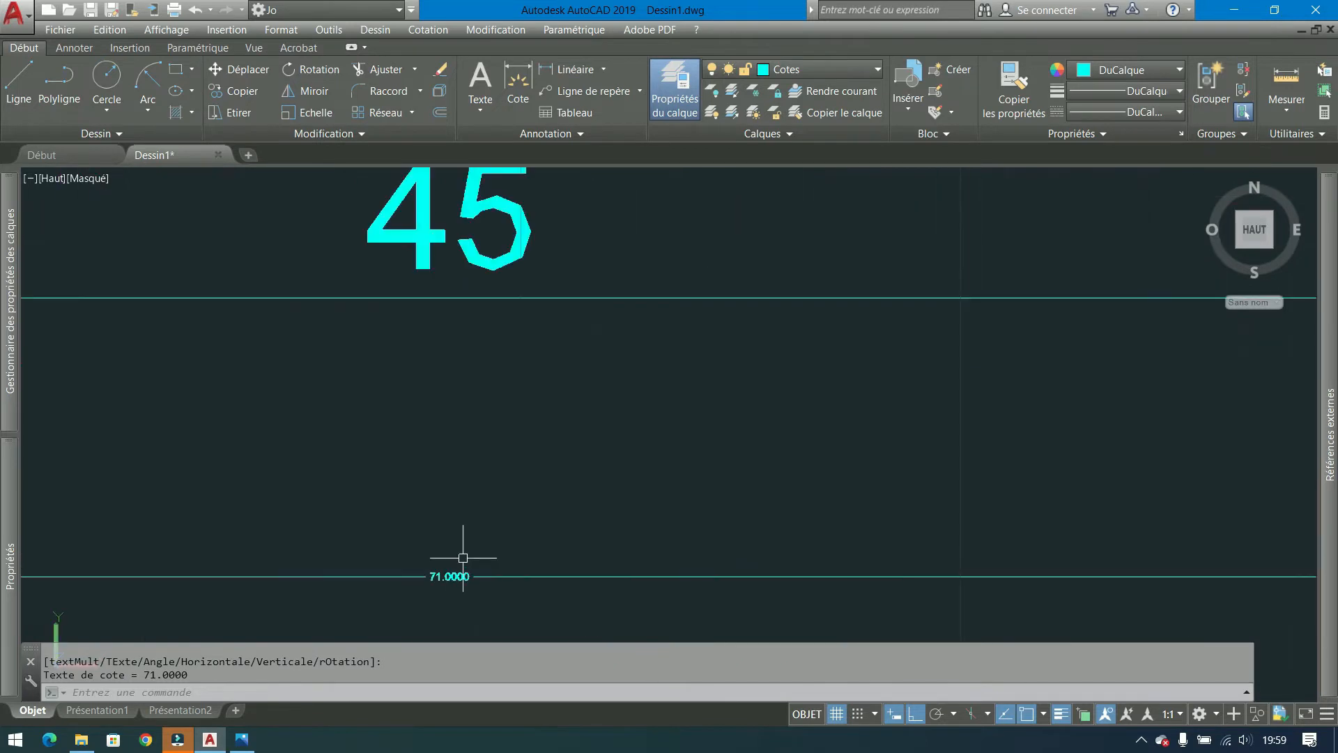
Delete the linear dimension of the plate's straight bottom edge.
scroll(463, 557, down, 5)
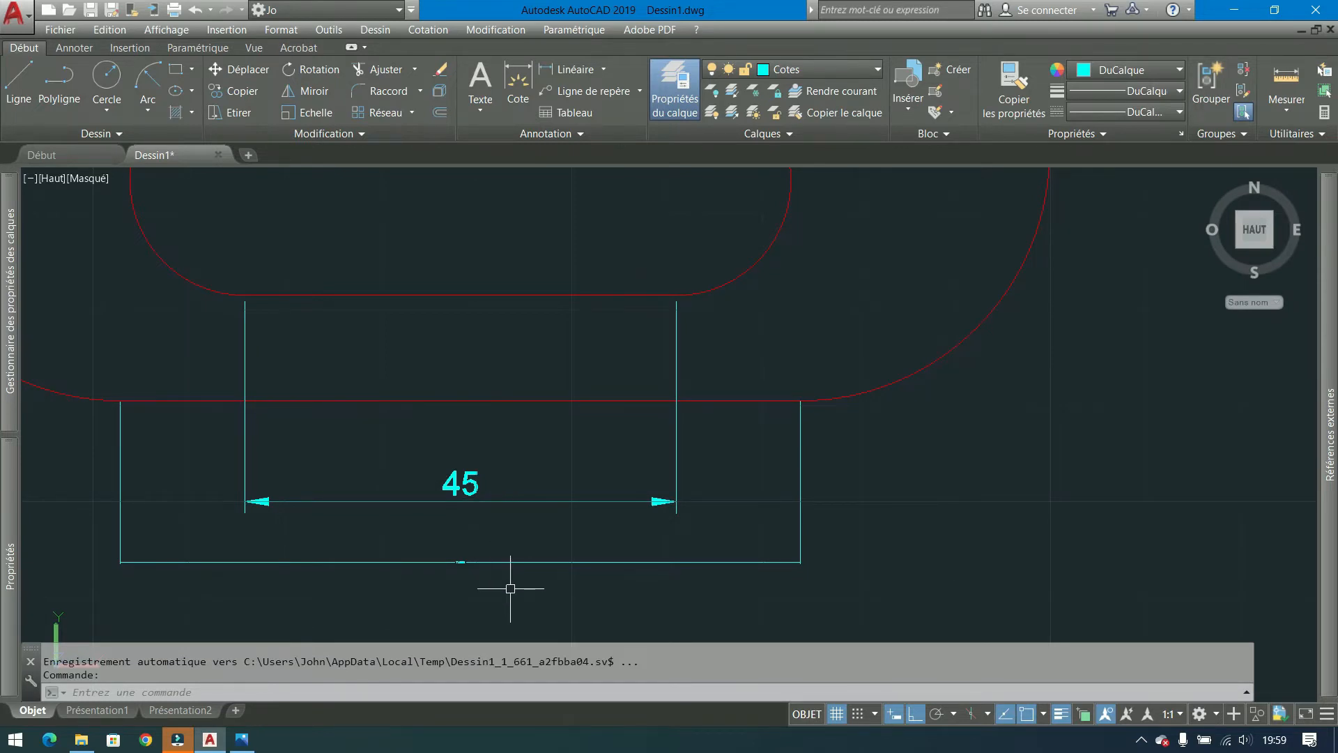
middle_drag(513, 577, 527, 535)
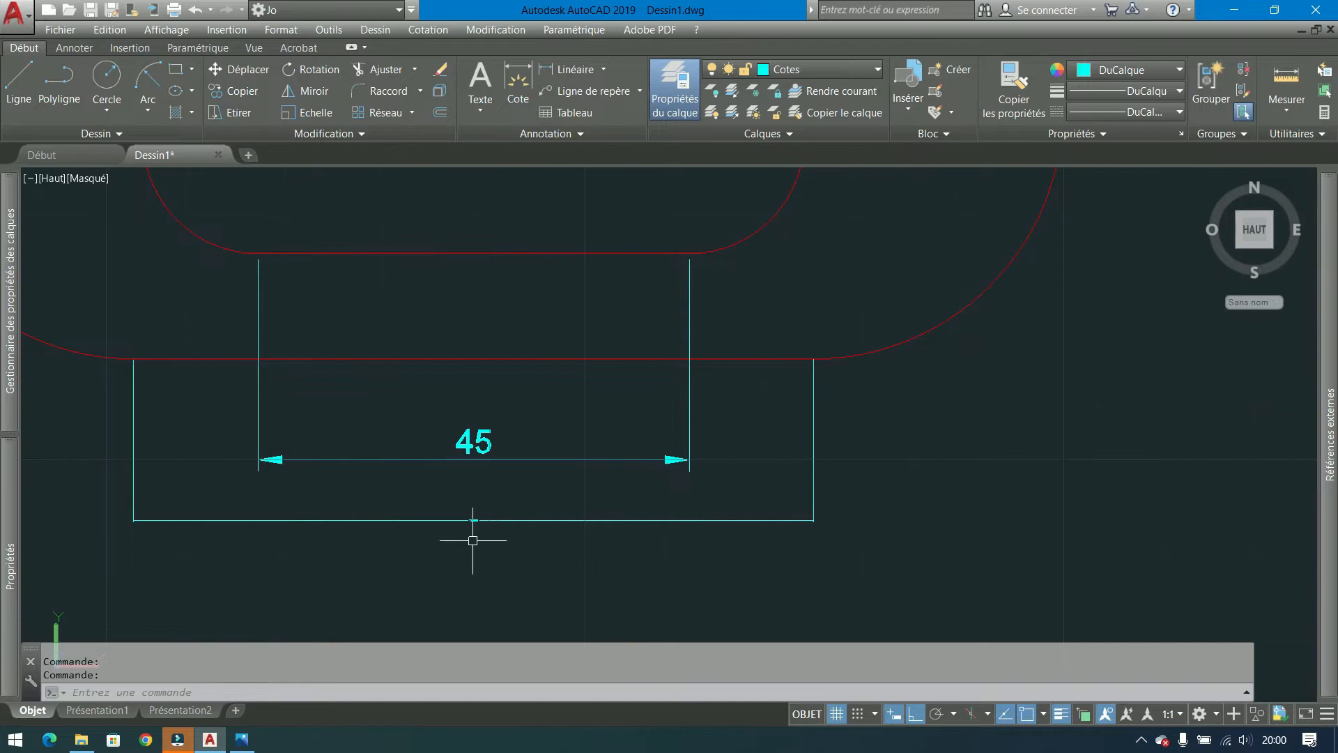
scroll(472, 537, up, 2)
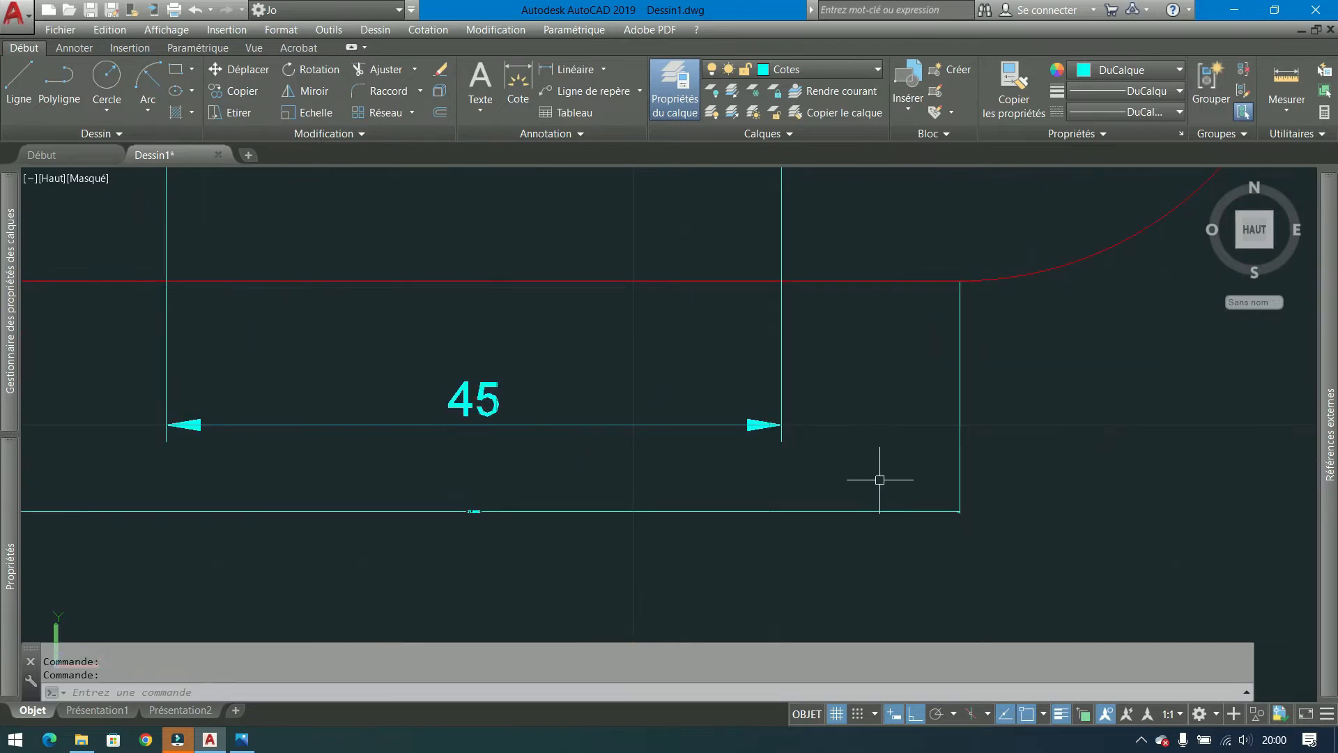
click(607, 469)
click(466, 538)
key(Delete)
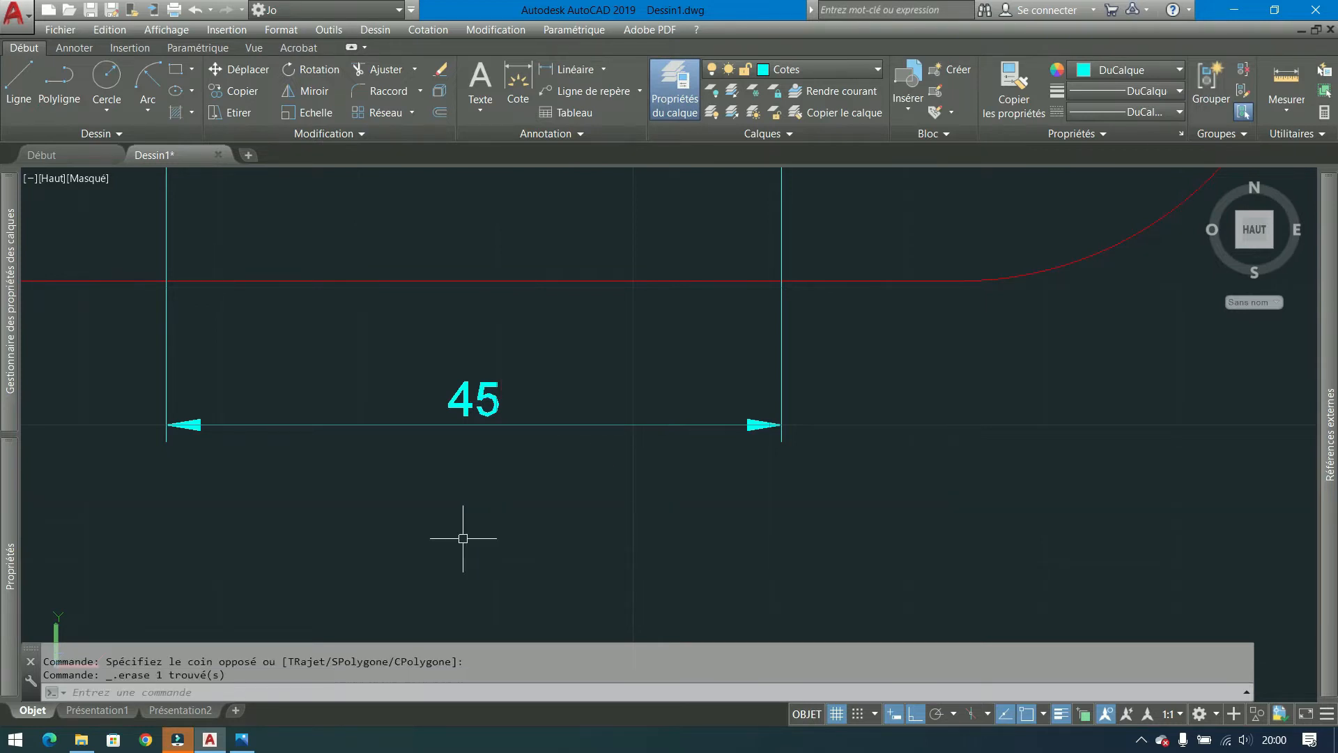
Set the current dimension style to Annotatif.
scroll(468, 537, down, 2)
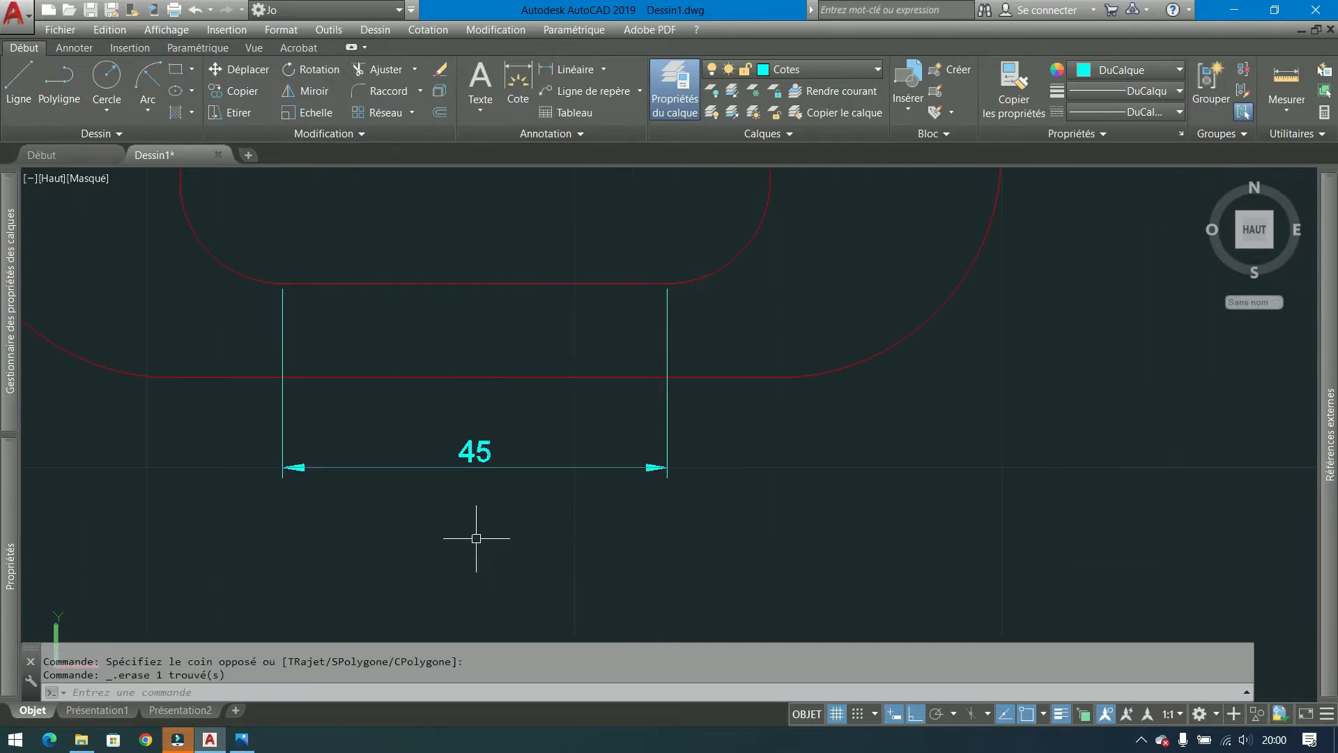
click(576, 133)
click(552, 179)
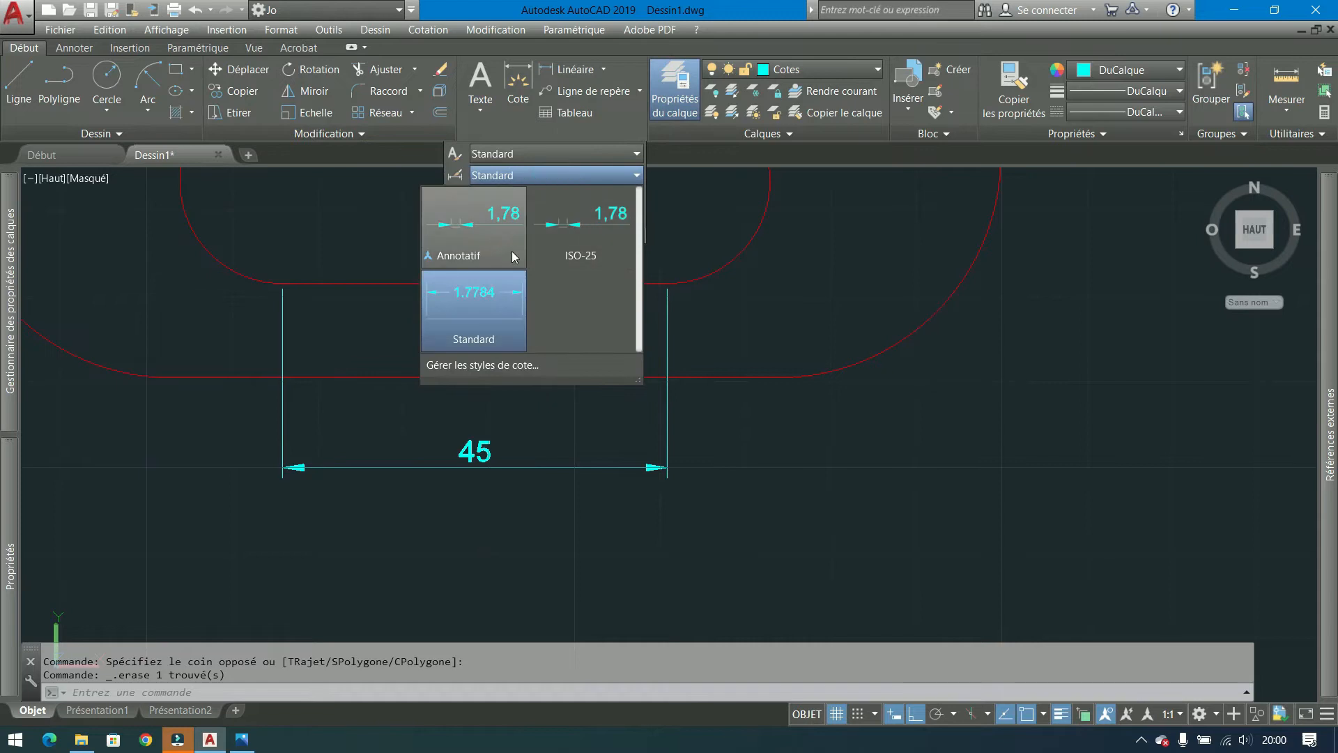
click(497, 241)
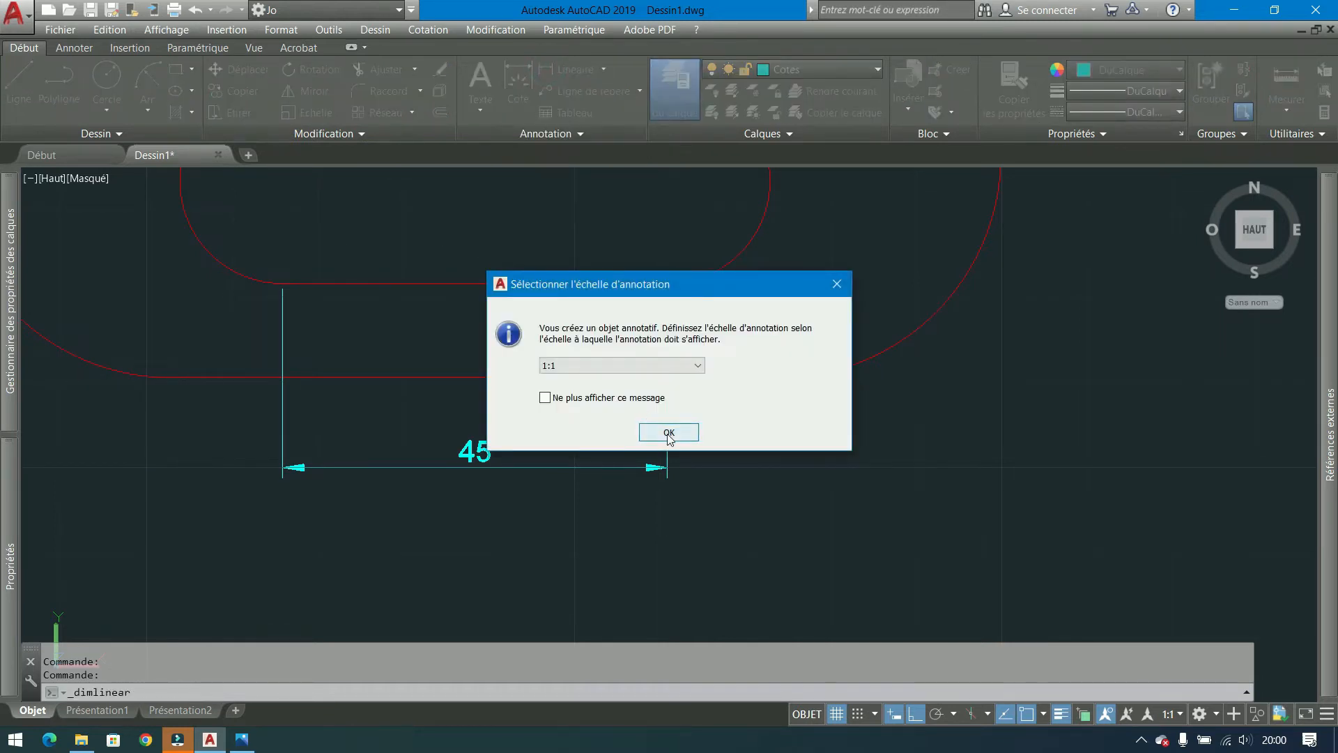
Add a horizontal linear dimension at annotation scale 1:1 to the plate's straight bottom edge, placing it below the slot's dimension.
click(666, 430)
click(171, 375)
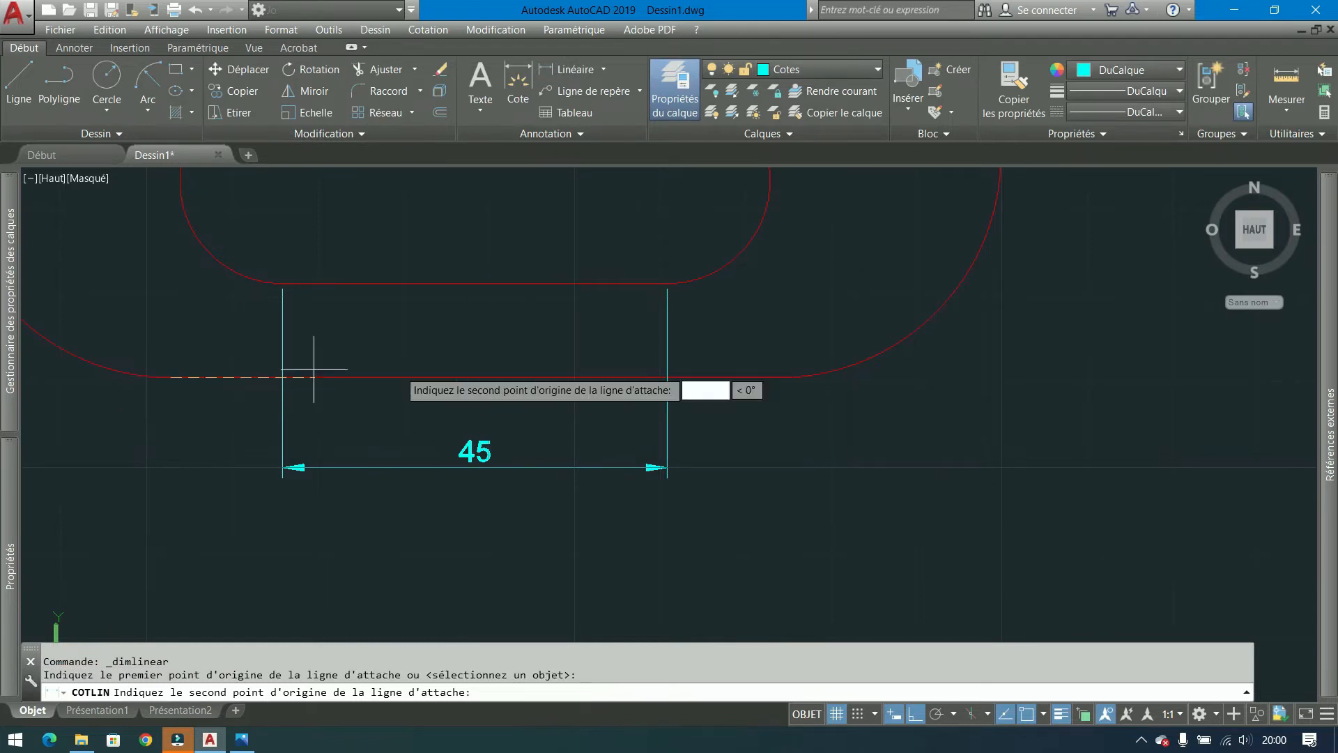
click(771, 375)
click(663, 545)
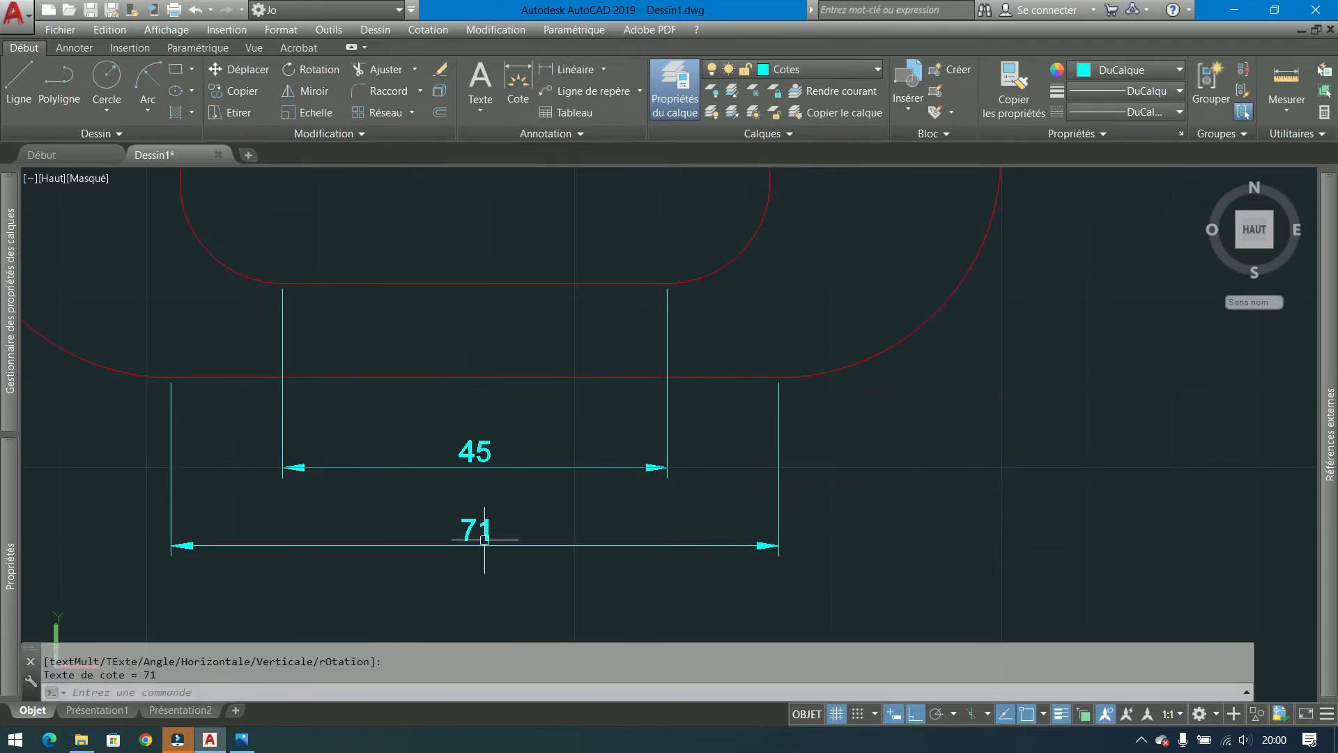
Add all the listed annotation scales through 100:1 to the annotative dimension of the plate's bottom edge.
click(543, 510)
click(375, 577)
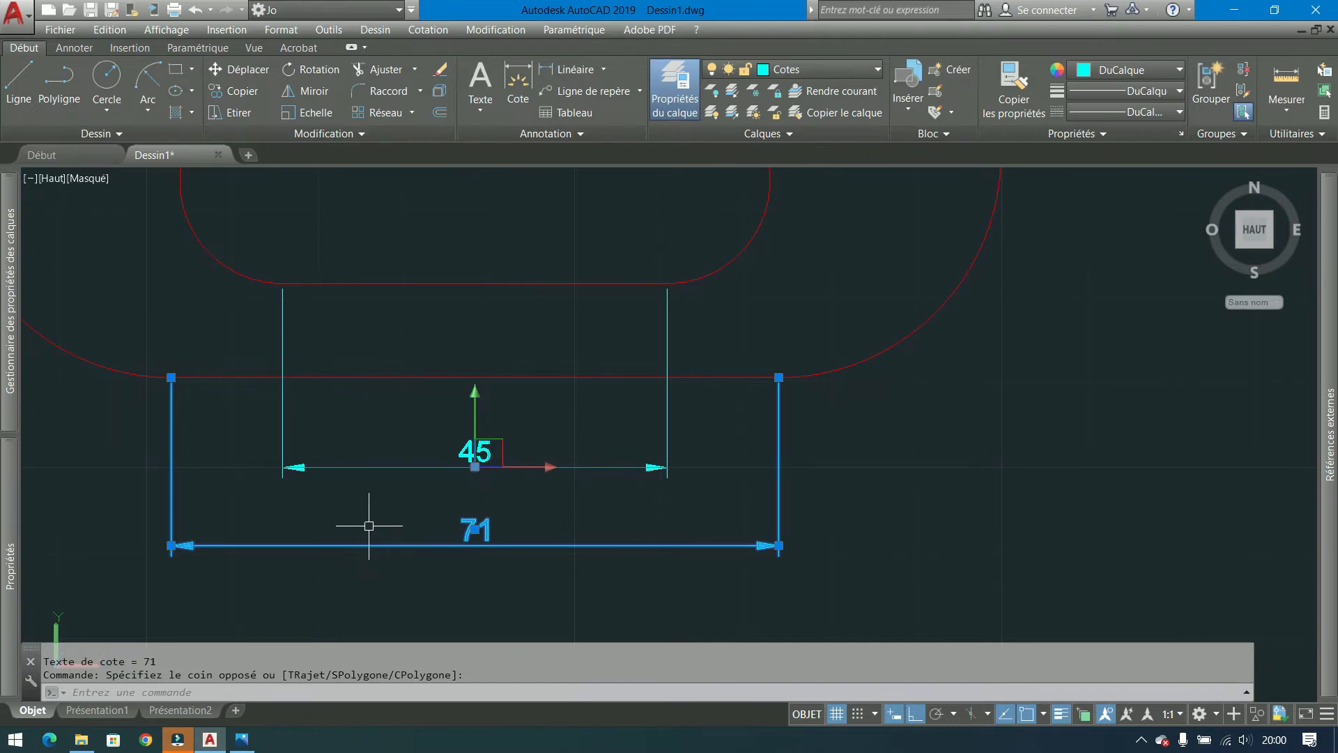
mouse_move(10, 509)
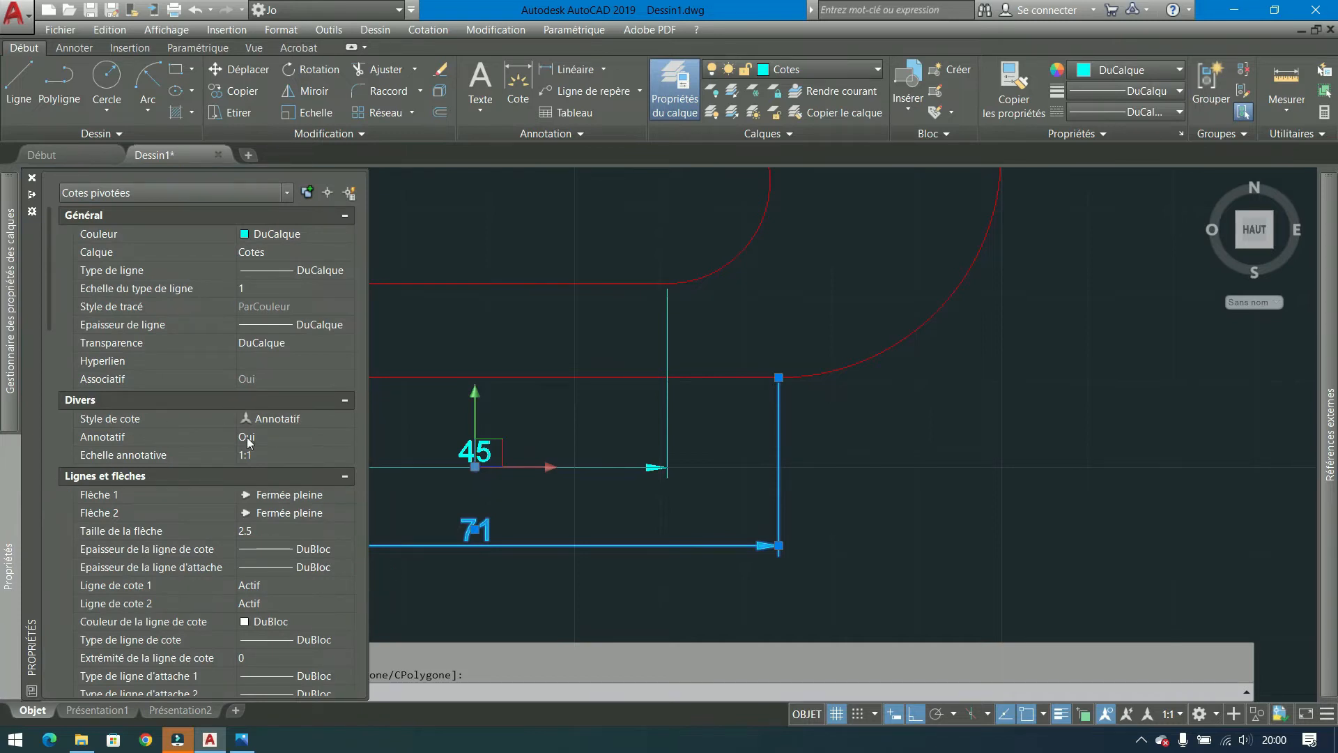
click(253, 455)
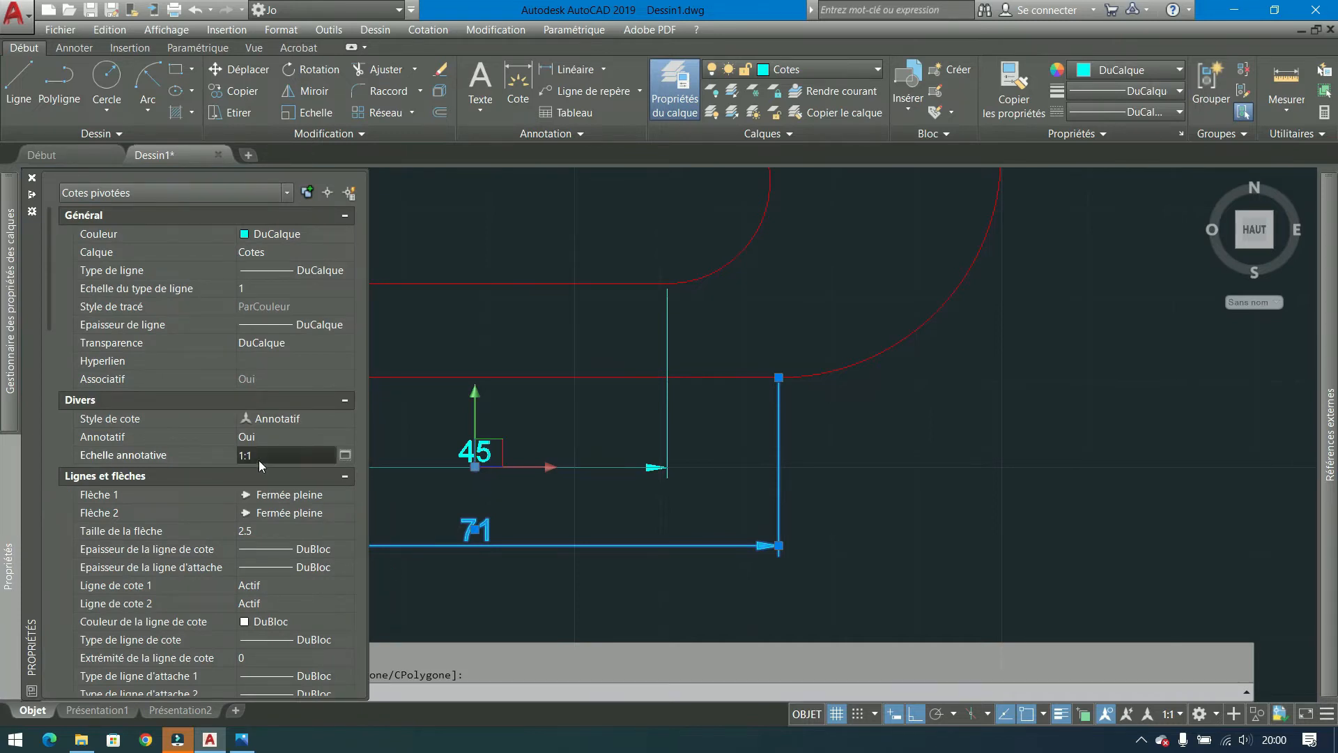
click(345, 455)
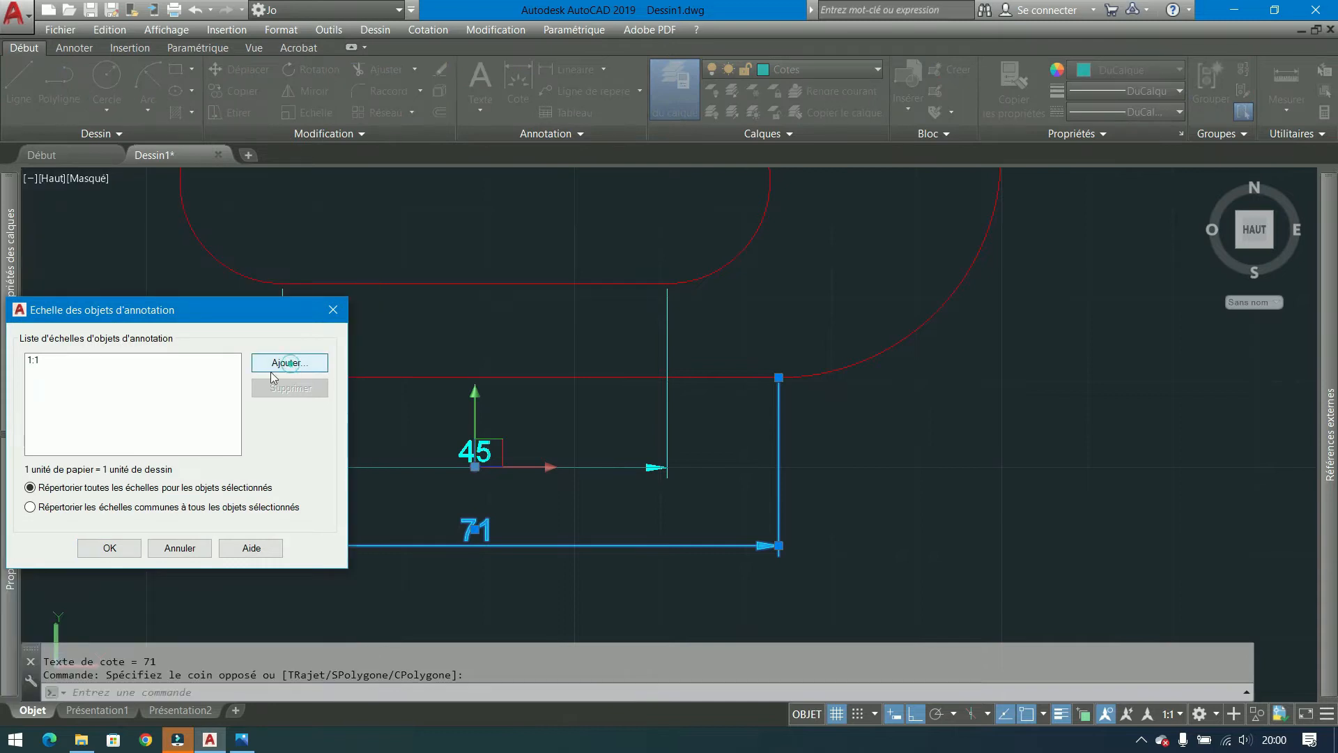
click(275, 369)
click(80, 363)
scroll(78, 476, down, 1)
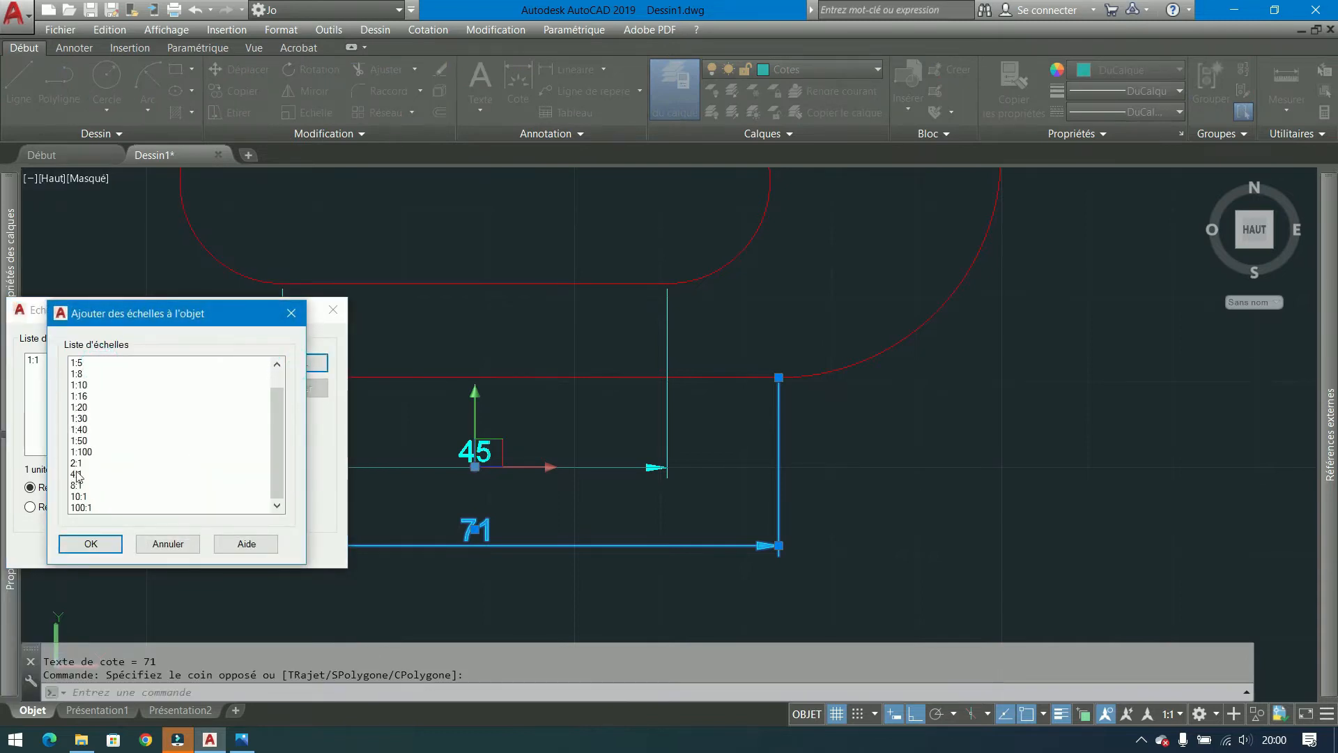
shift+click(83, 508)
click(90, 544)
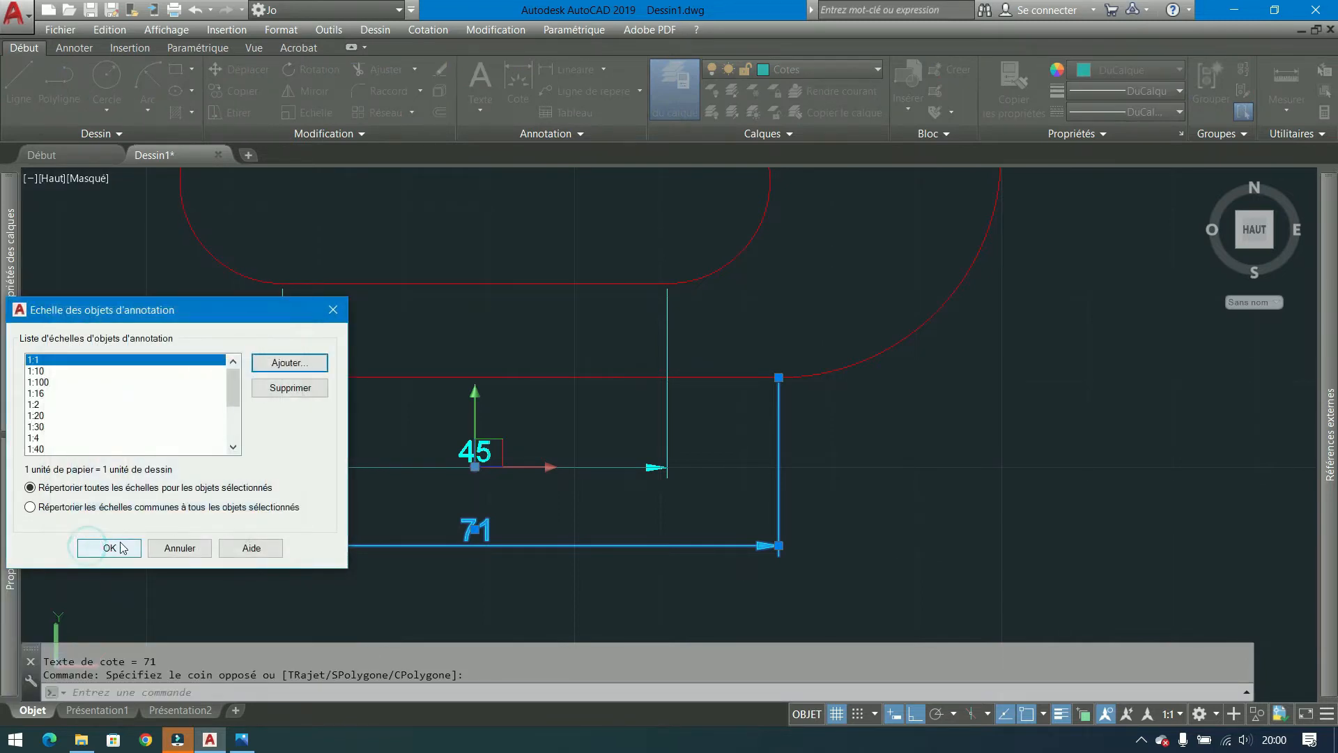
click(110, 548)
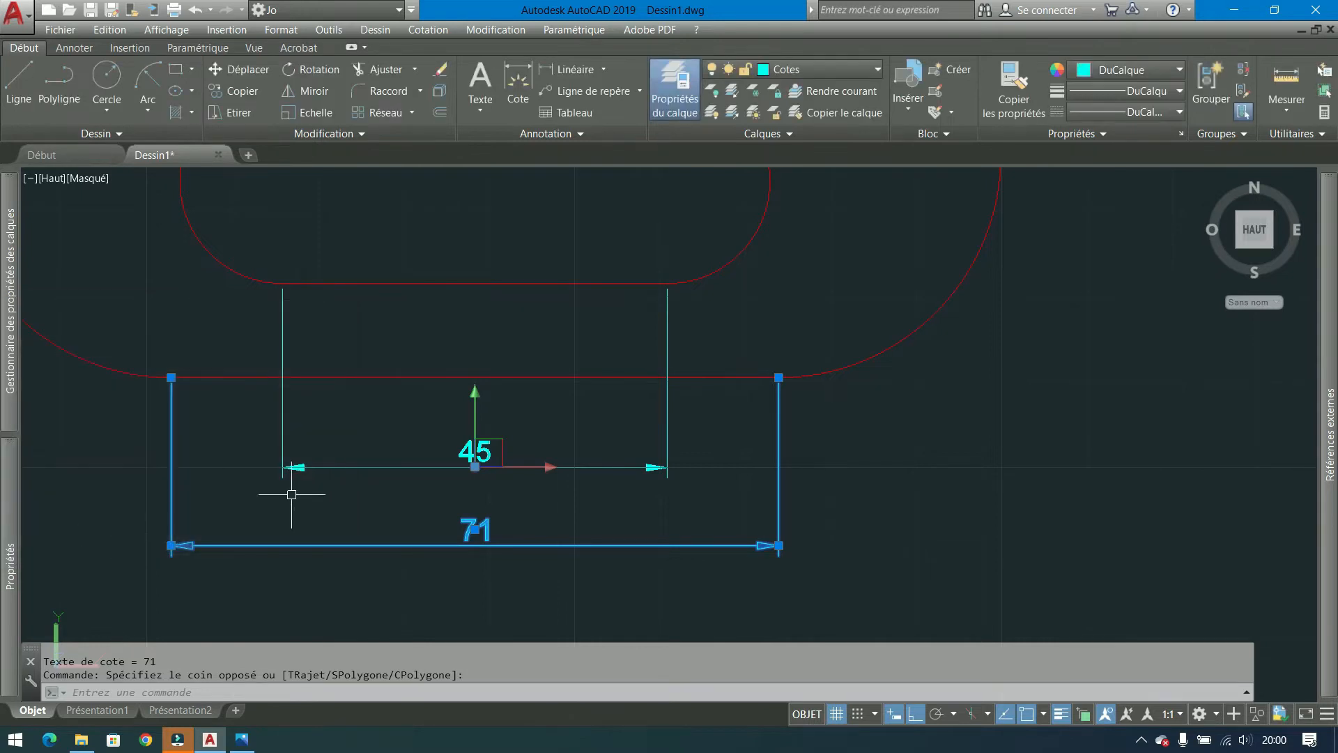
Change the colour of both linear dimensions below the plate to dark red 153,27,30.
click(627, 416)
click(477, 562)
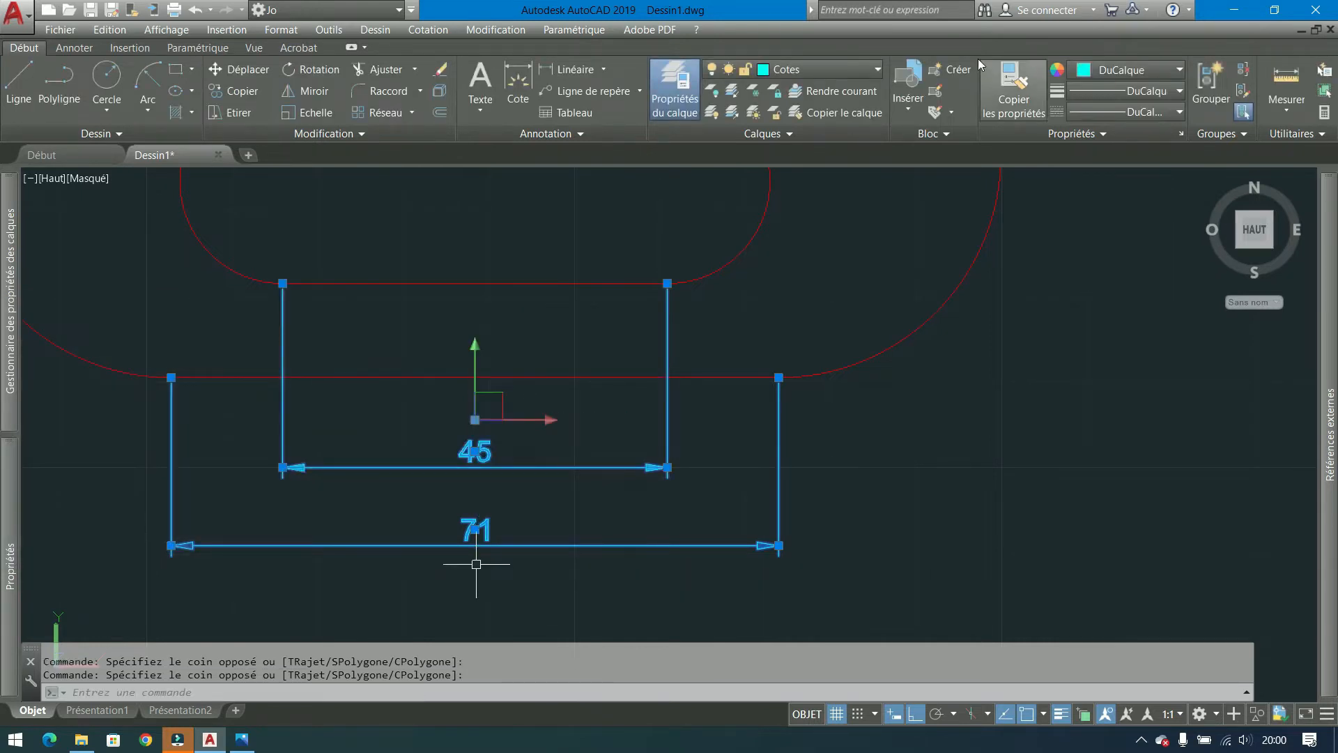
click(875, 70)
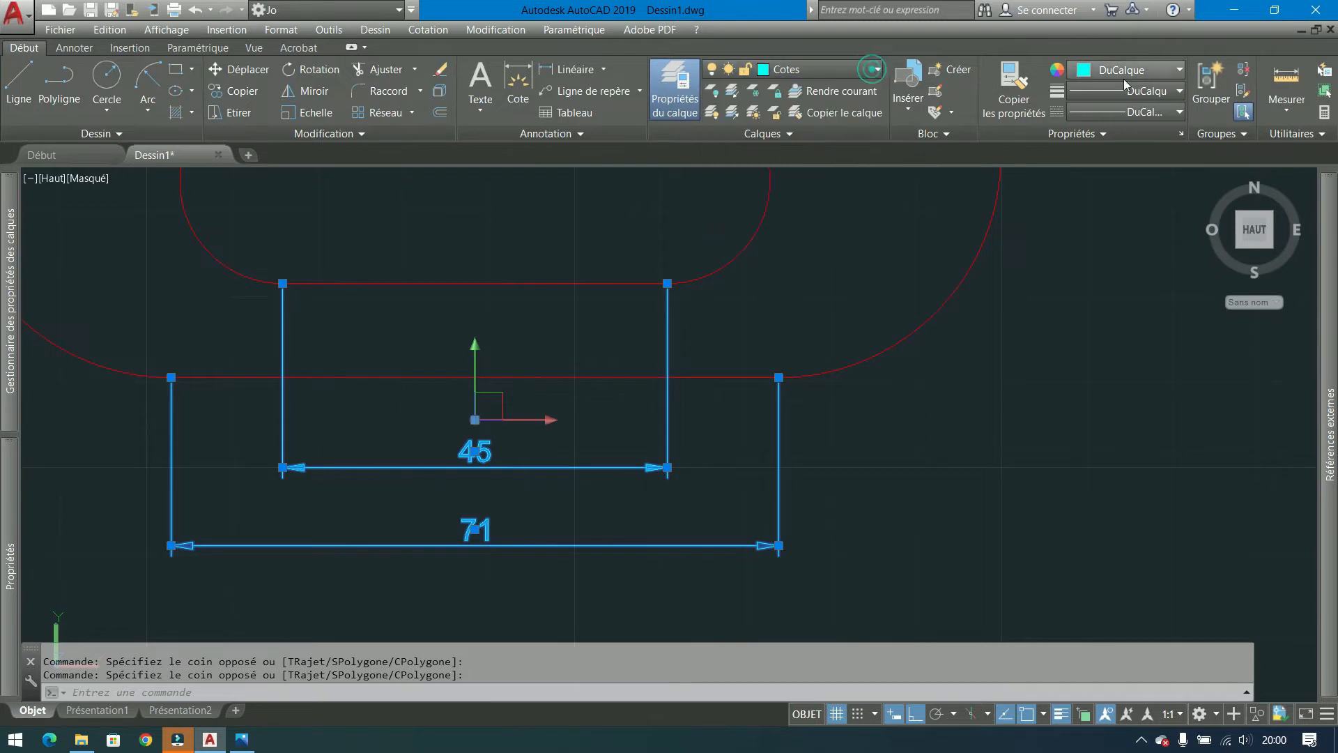
click(1147, 73)
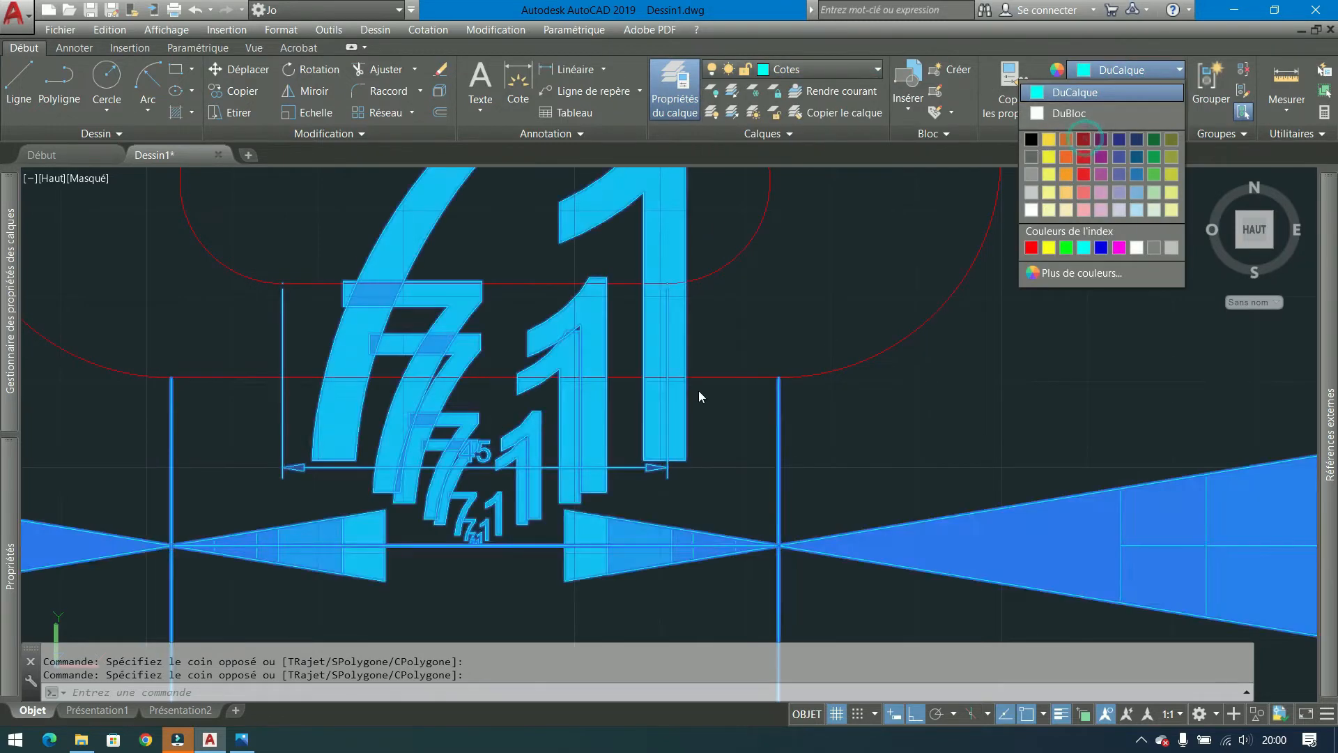
click(1085, 140)
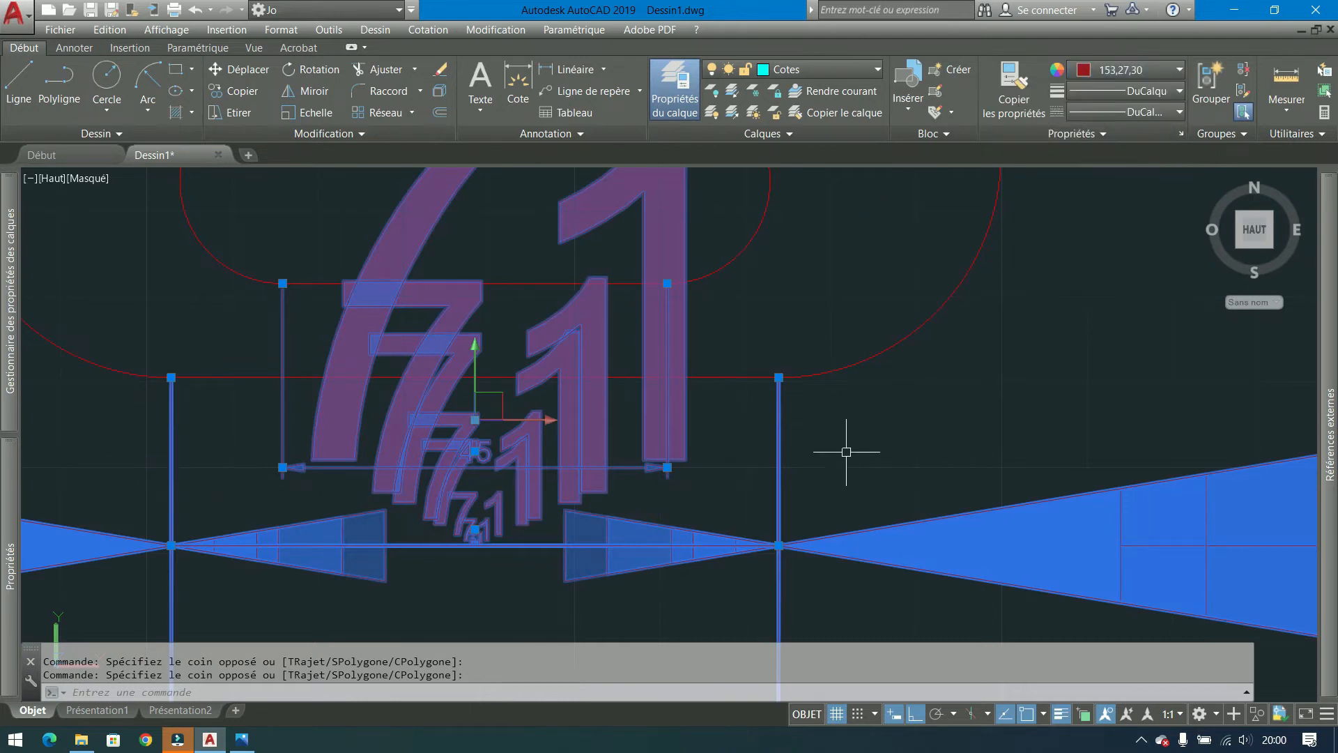
key(Escape)
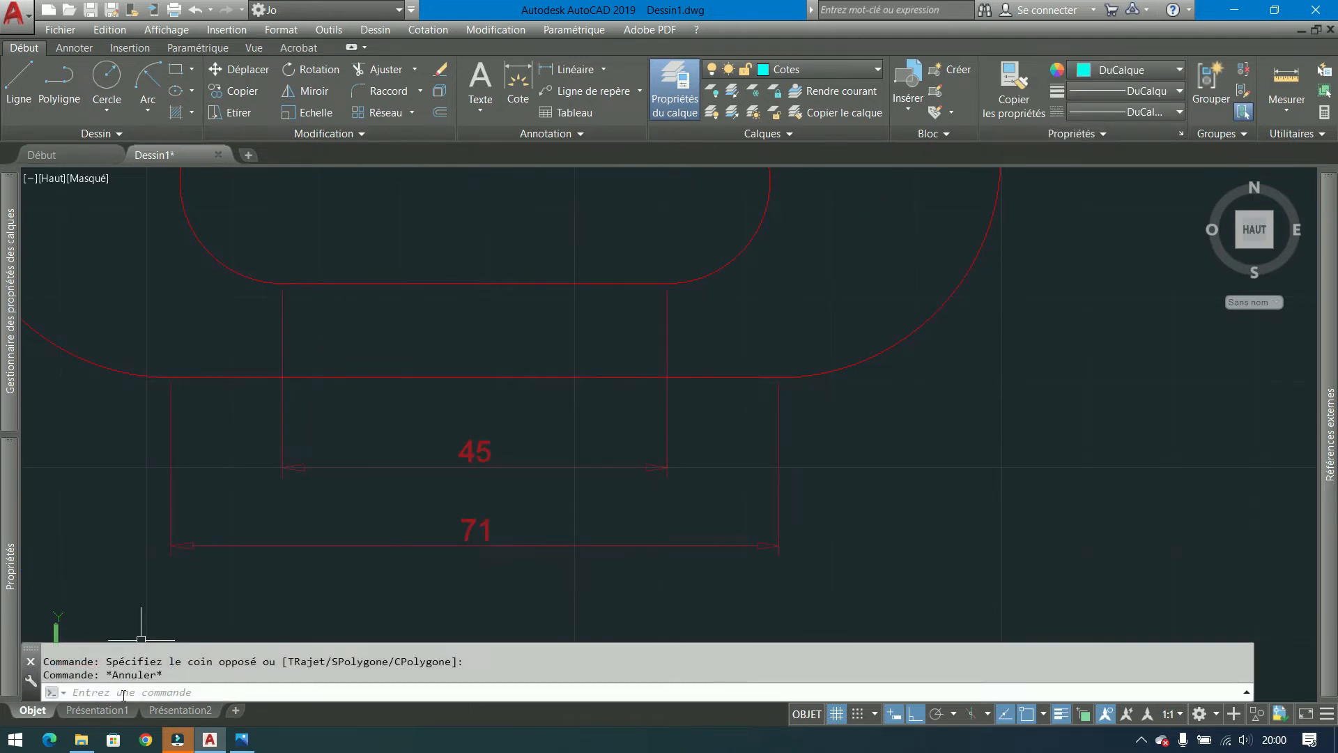
In the Présentation1 layout, activate the viewport and frame the plate's lower dimensions inside it.
click(112, 714)
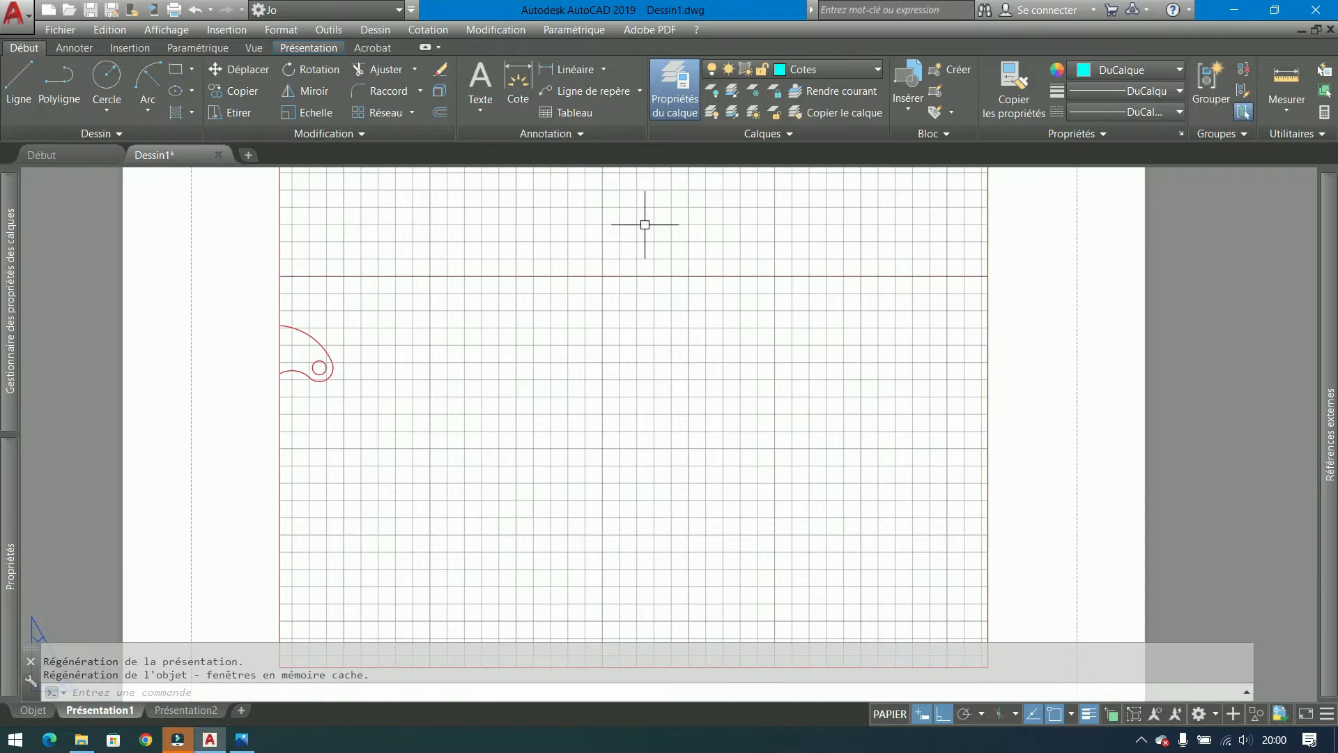
click(634, 391)
click(634, 391)
double_click(477, 347)
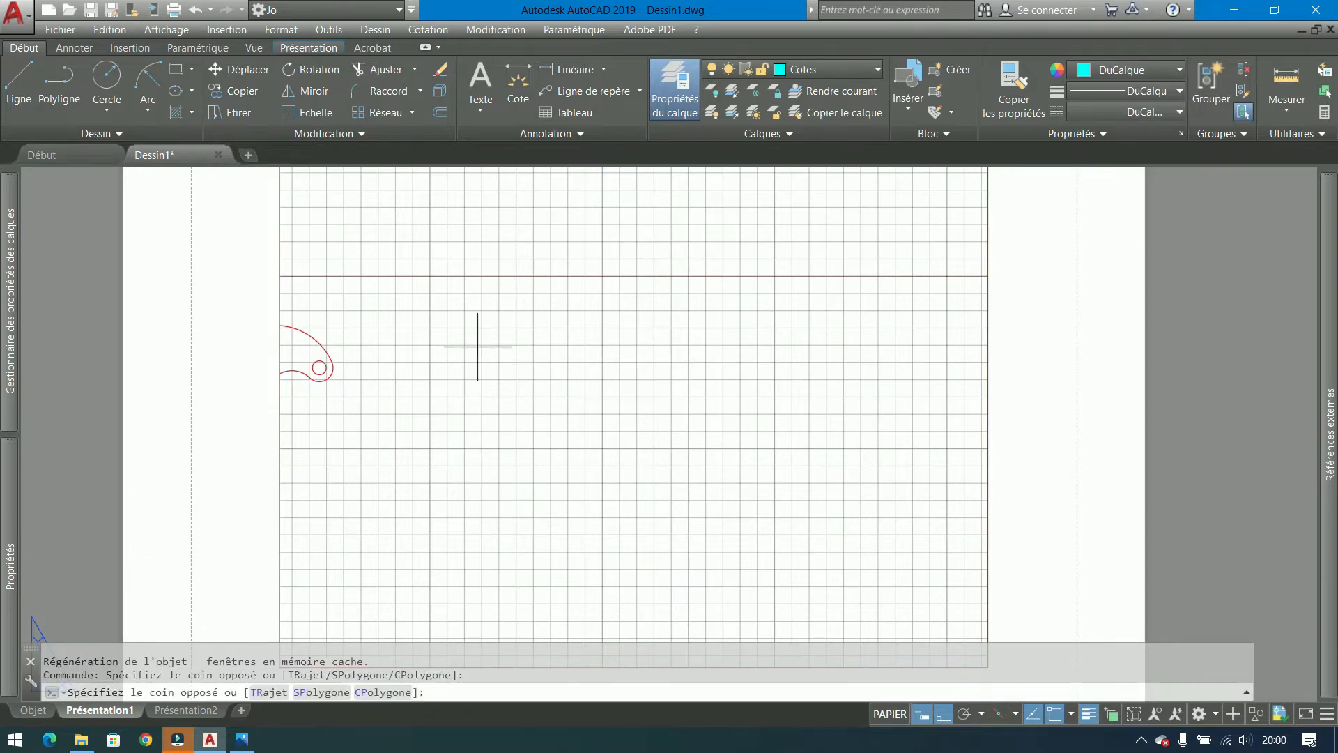
scroll(442, 364, down, 6)
scroll(563, 332, up, 4)
middle_drag(808, 398, 541, 378)
scroll(579, 390, up, 8)
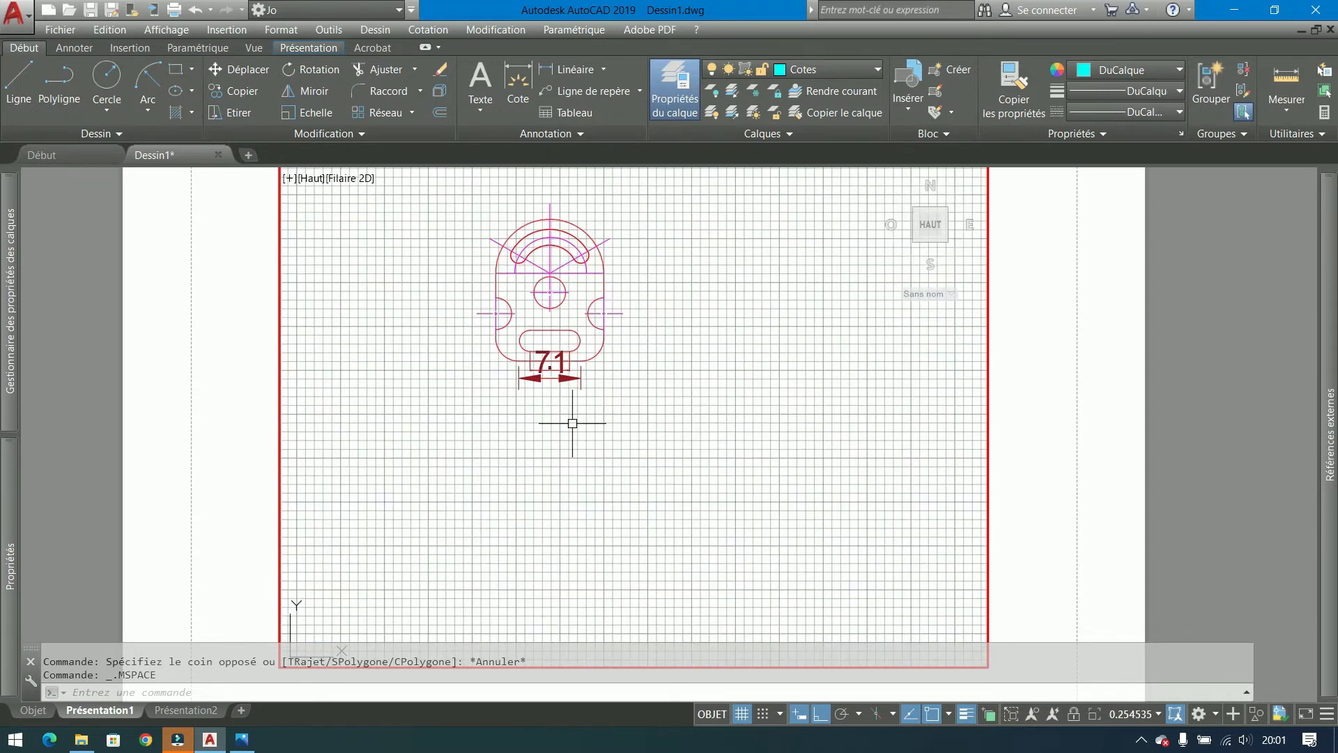
scroll(576, 397, up, 6)
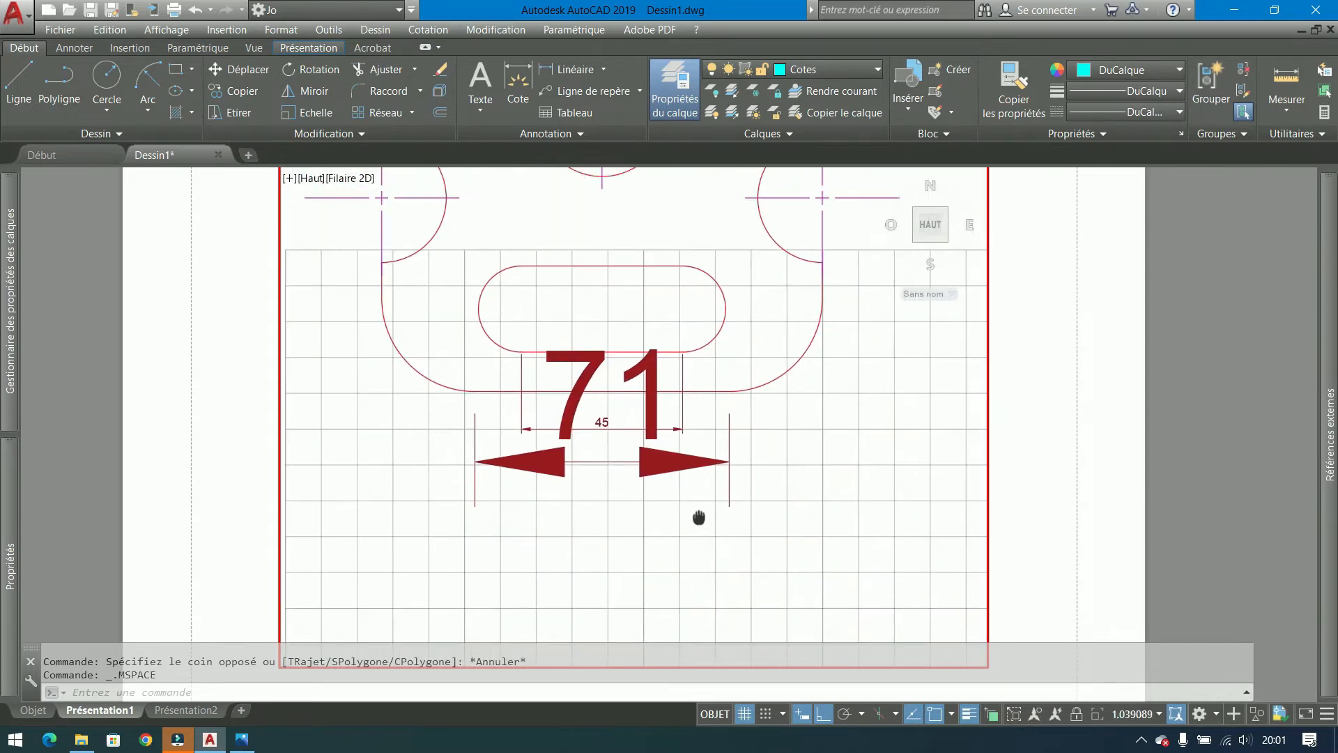
Return to paper space and set the layout viewport's scale to 1:1.
double_click(1143, 374)
scroll(1143, 374, down, 4)
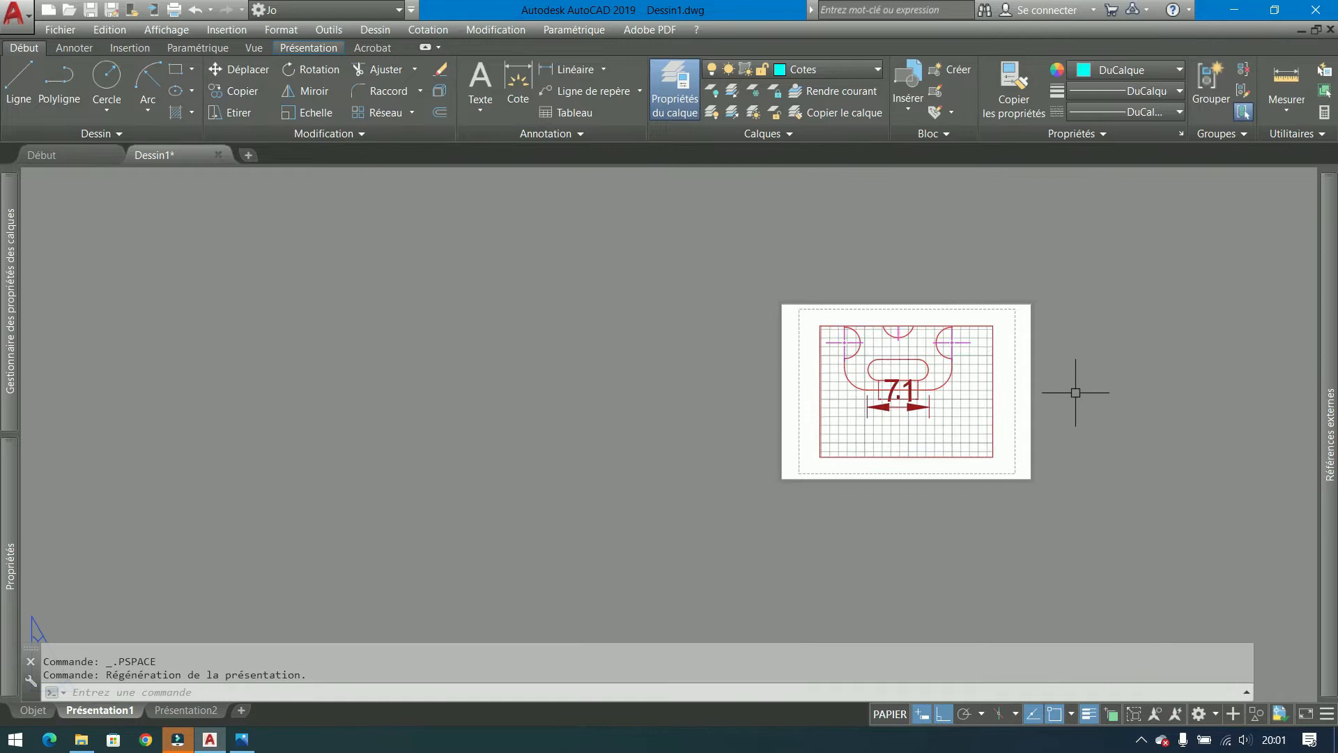
scroll(1072, 398, up, 4)
scroll(1072, 398, up, 2)
scroll(956, 397, down, 2)
middle_drag(932, 401, 808, 430)
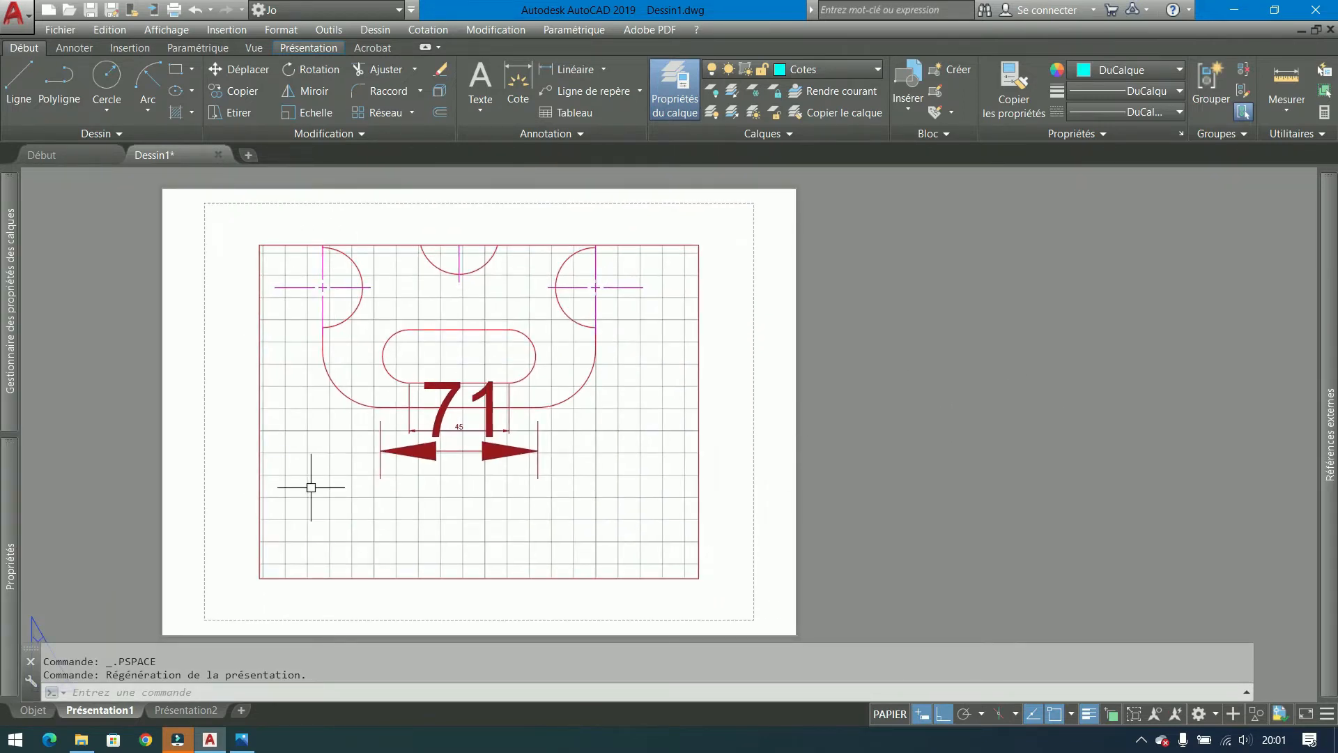
click(902, 341)
click(645, 474)
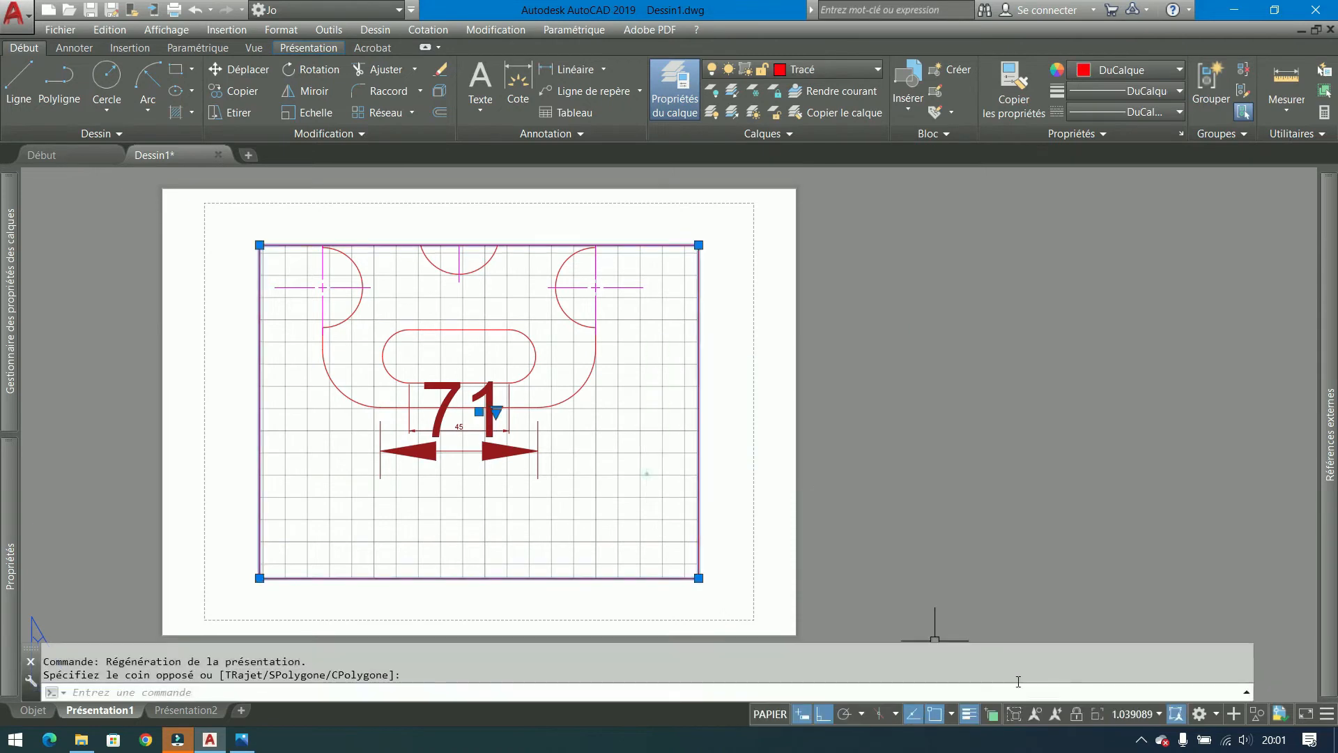
click(1153, 715)
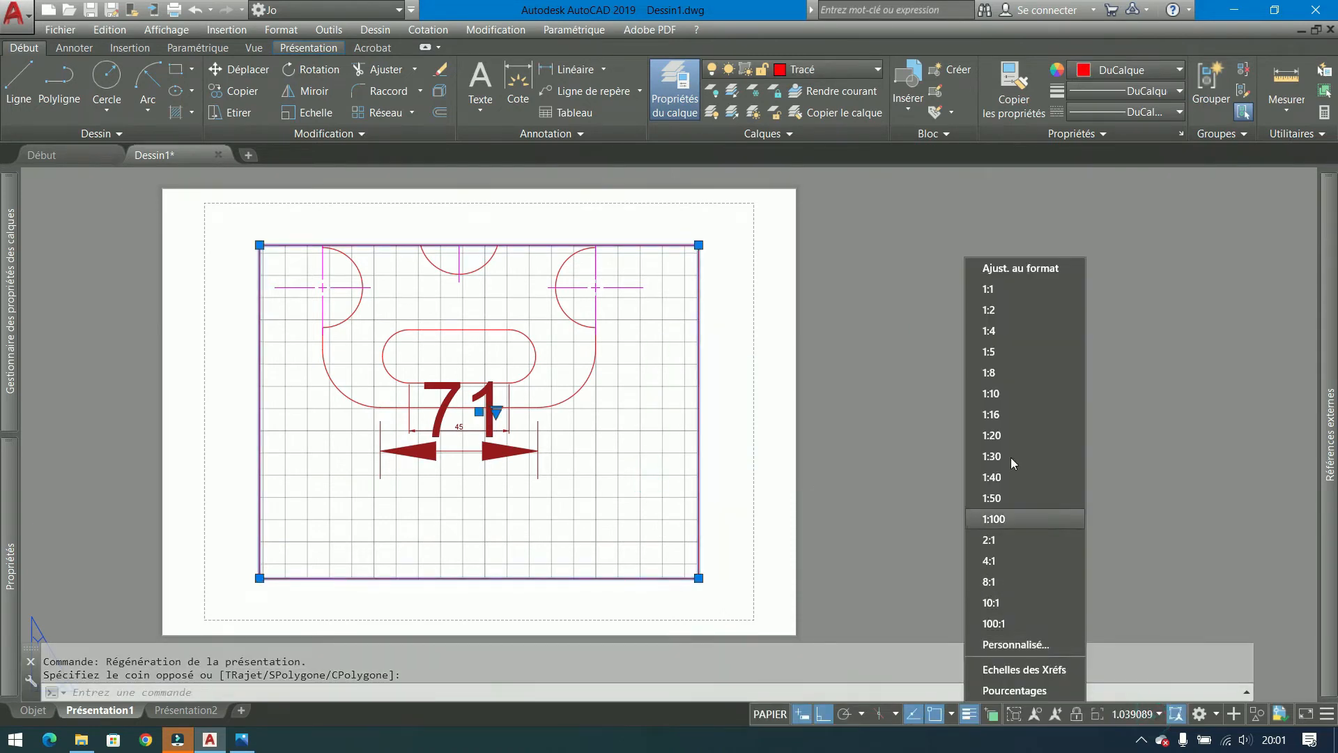
click(1001, 283)
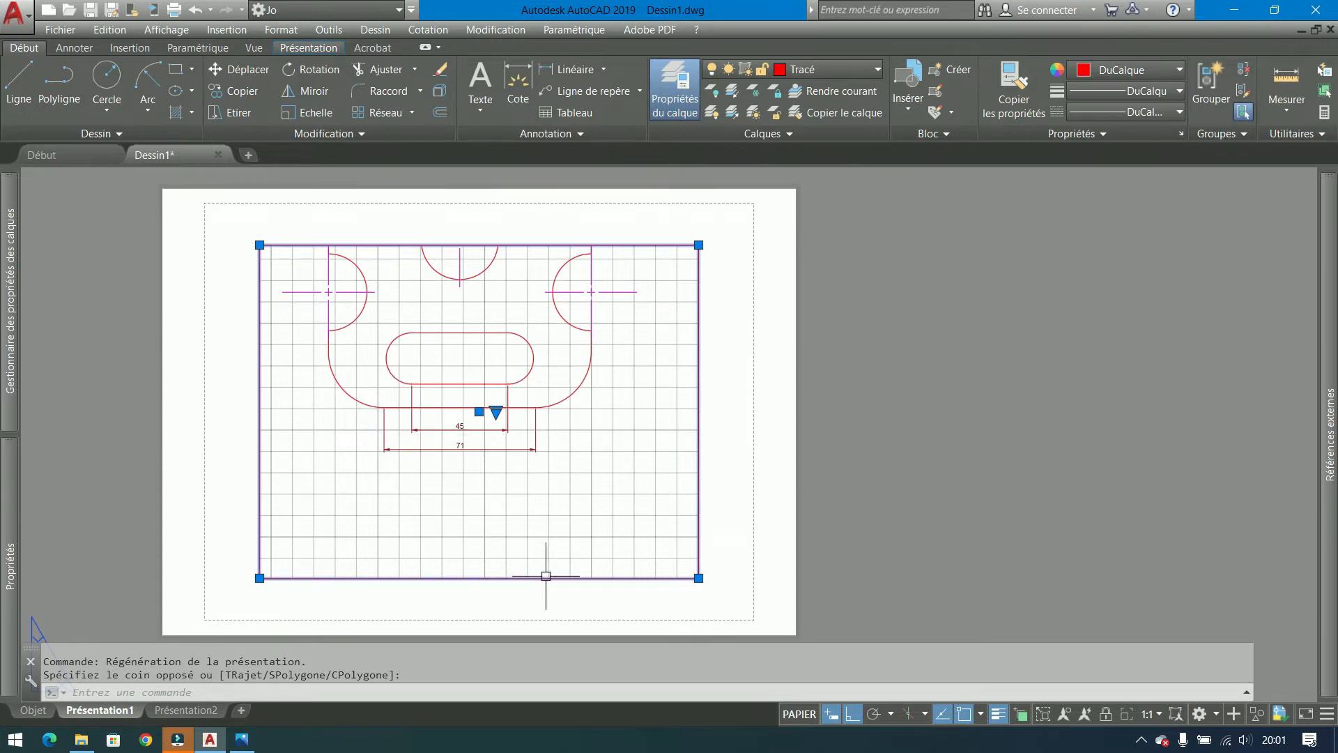
Change the selected viewport's scale first to 1:2 and finally to 1:10, and clear the selection.
click(1157, 714)
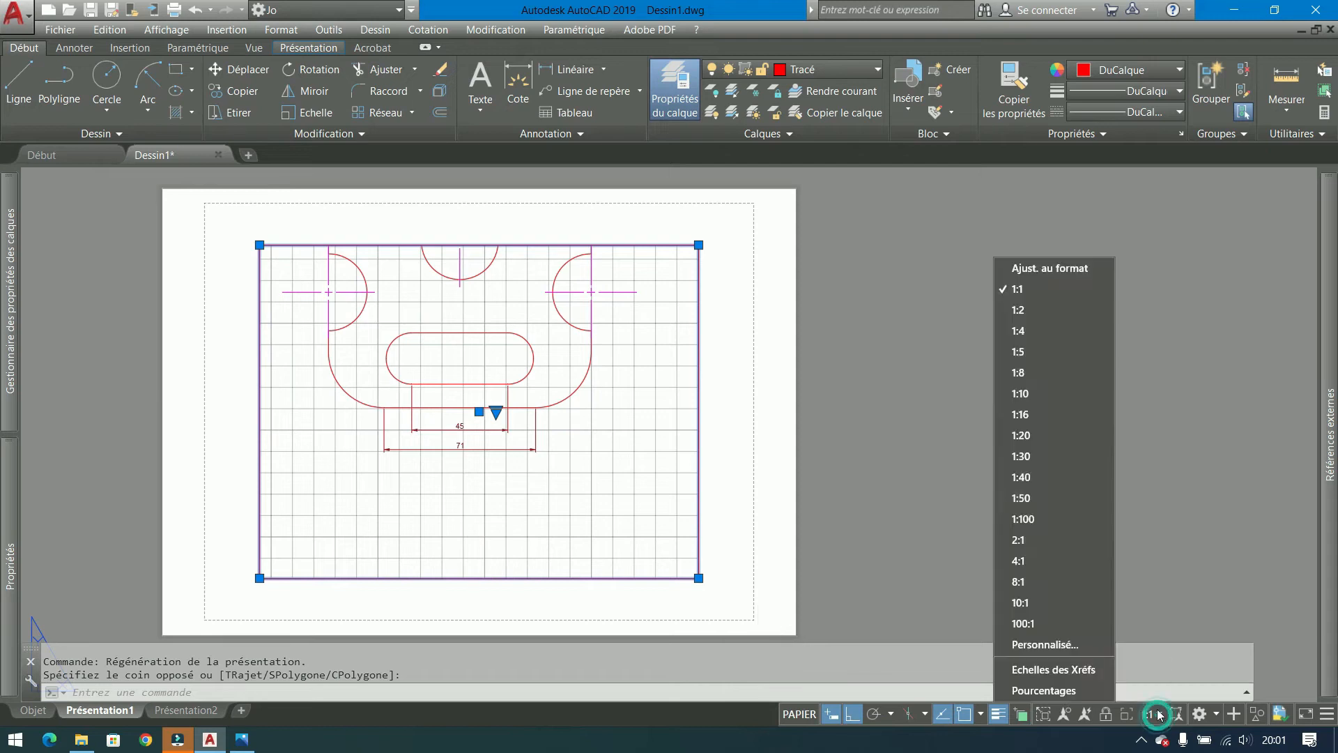
click(1018, 310)
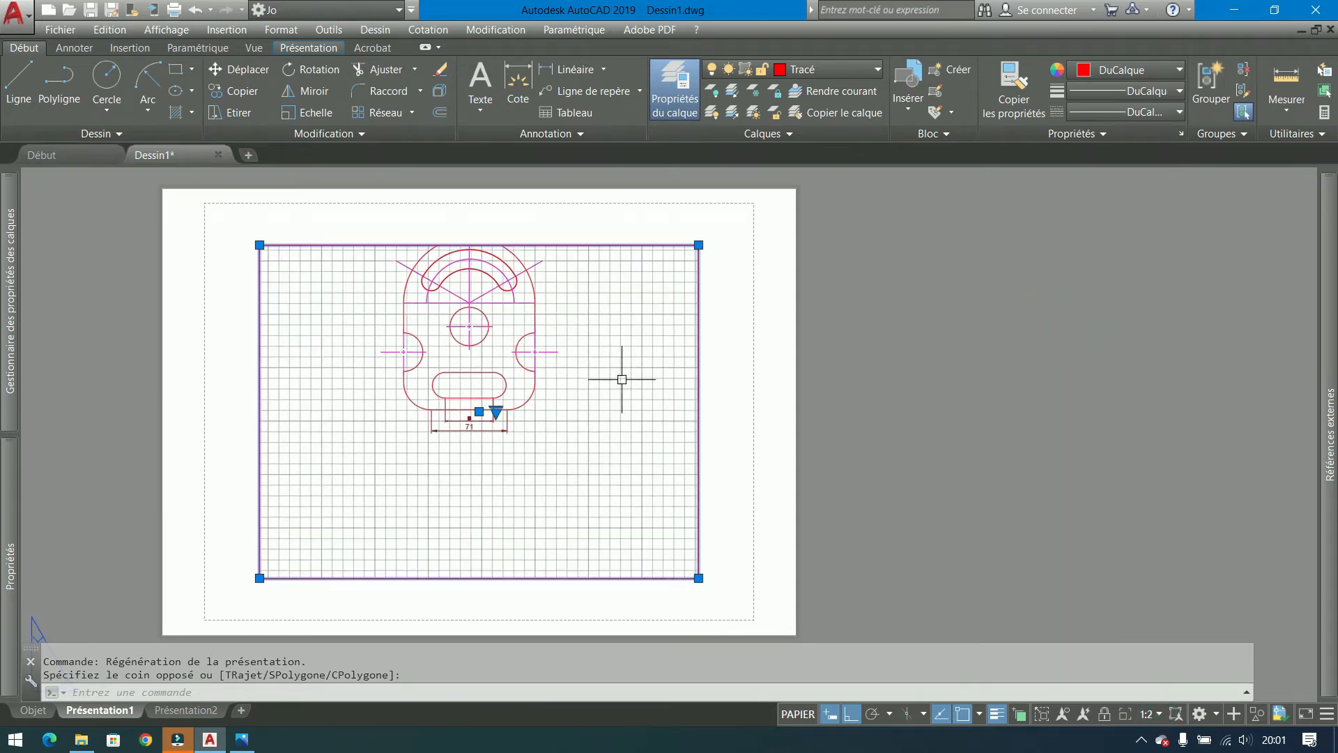
click(1162, 718)
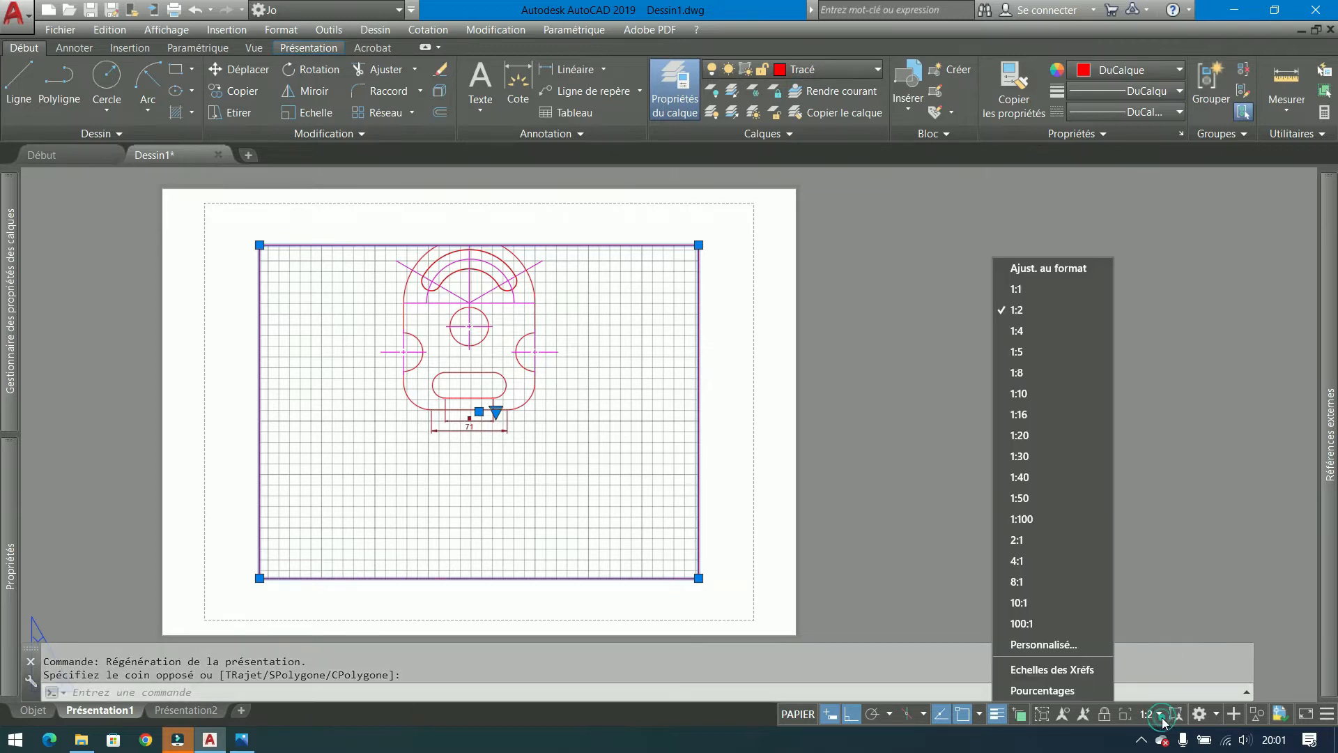
click(1019, 393)
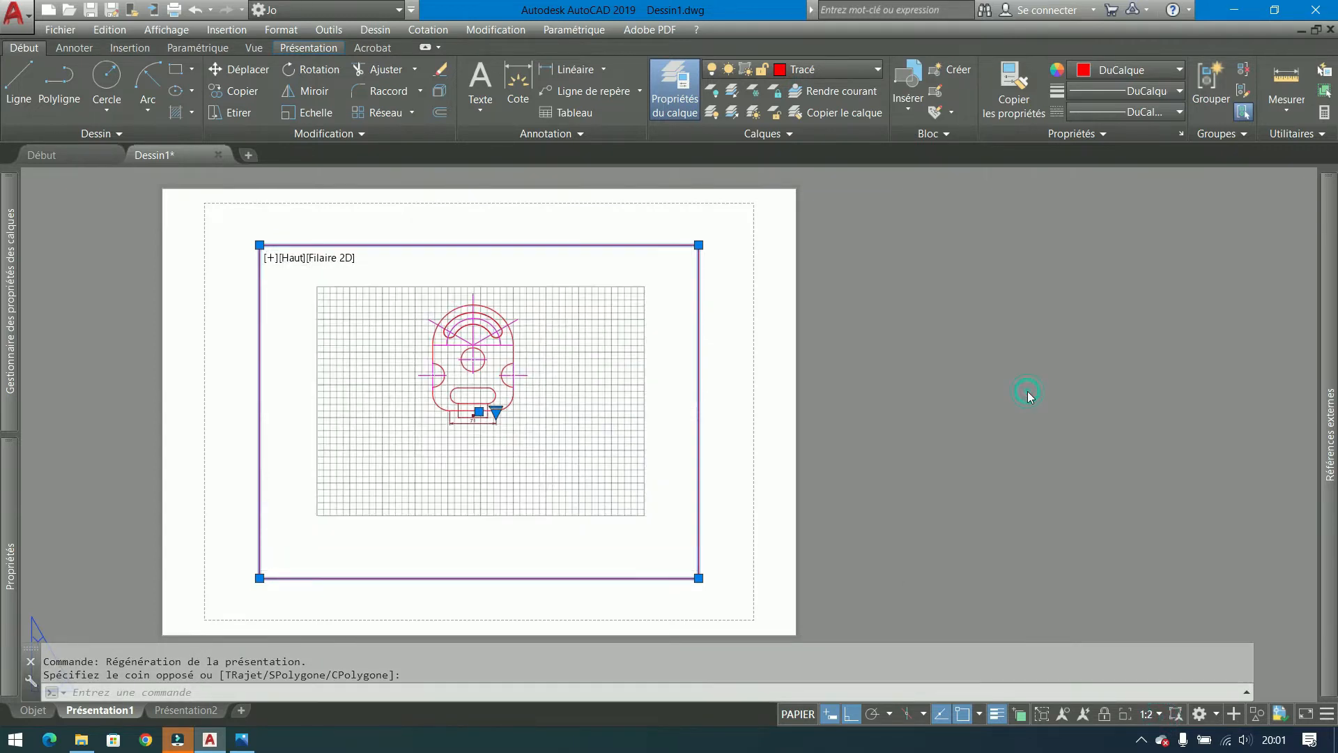
key(Escape)
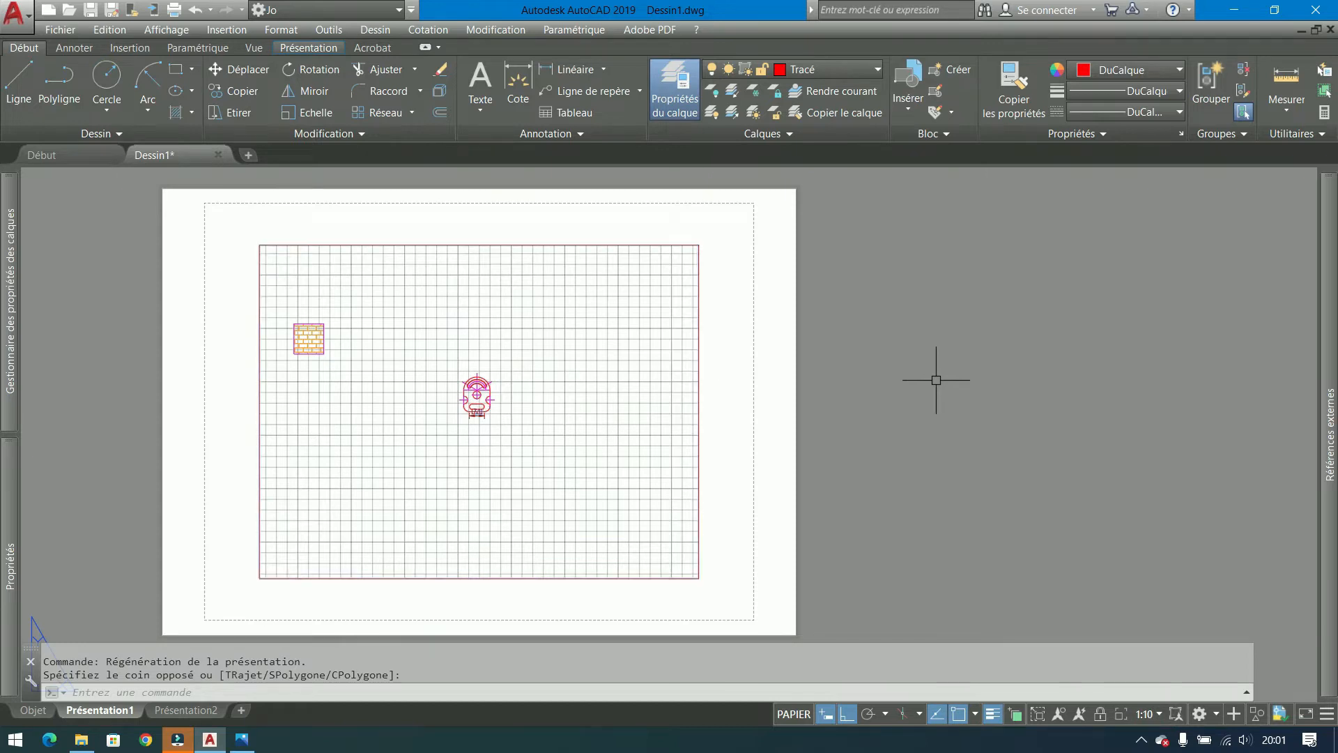
Select the layout viewport and change its scale first to 2:1 and finally to 4:1.
scroll(687, 370, up, 3)
scroll(119, 477, up, 2)
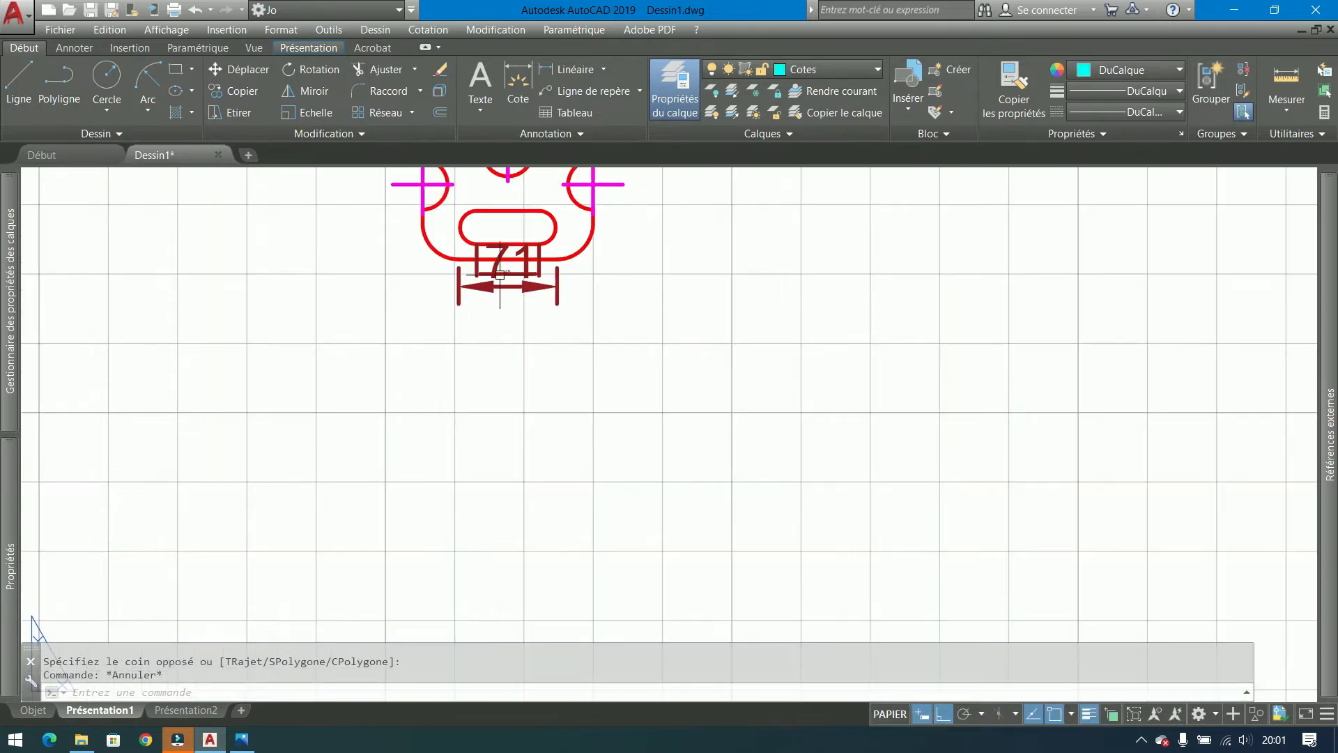
scroll(502, 279, up, 5)
scroll(555, 361, down, 10)
scroll(555, 360, down, 4)
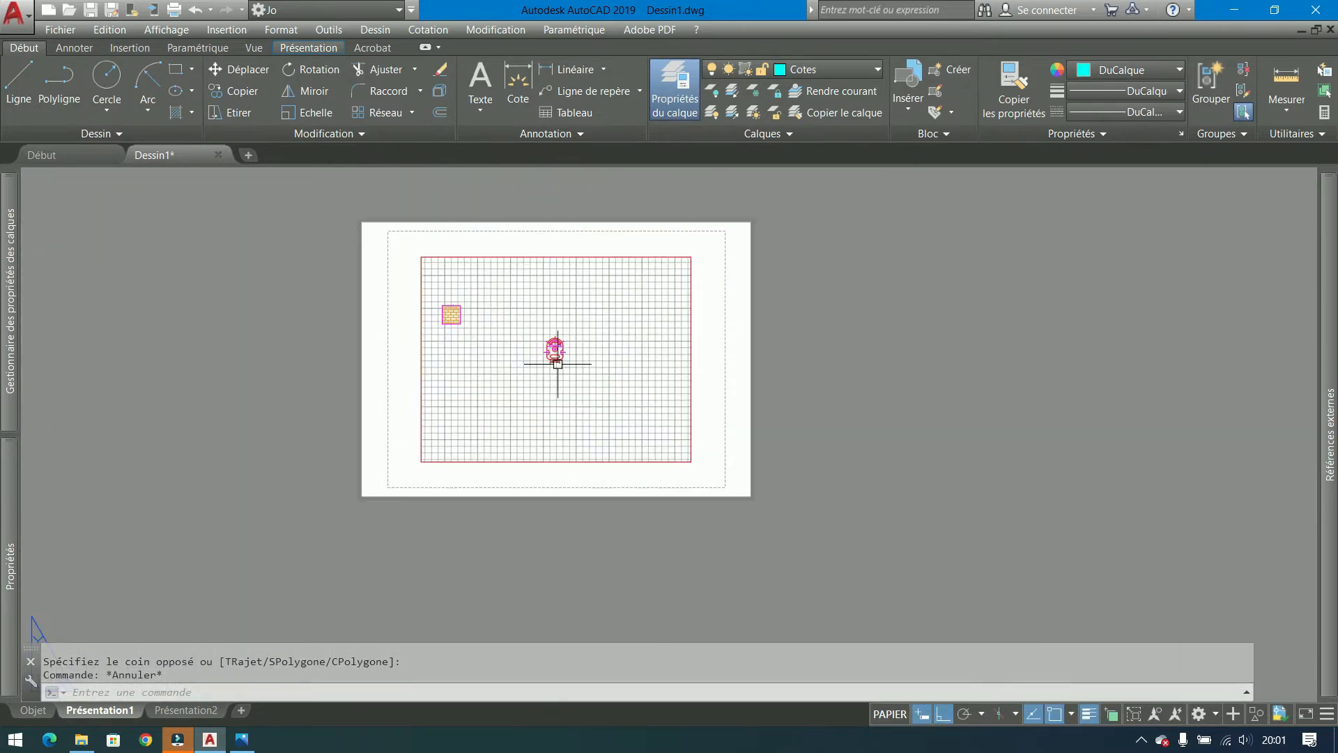
scroll(590, 359, up, 4)
click(841, 330)
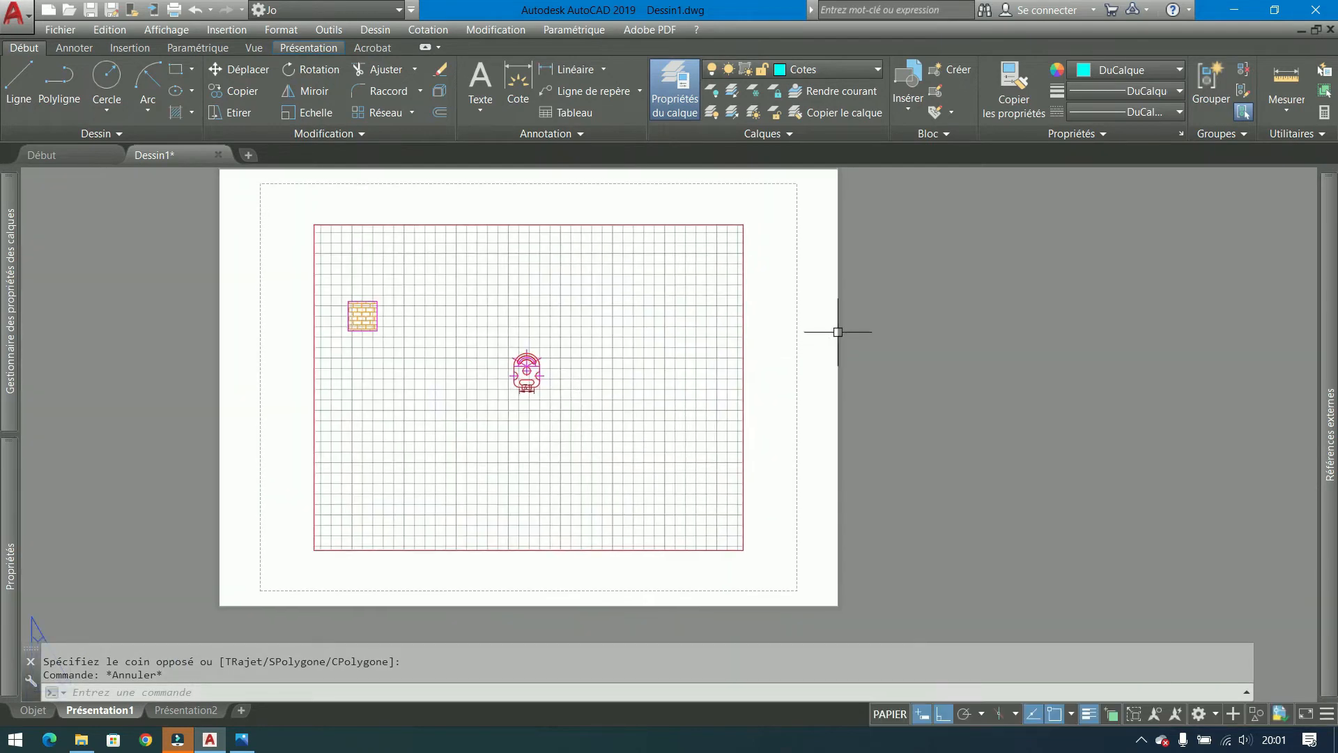
click(635, 384)
click(1145, 714)
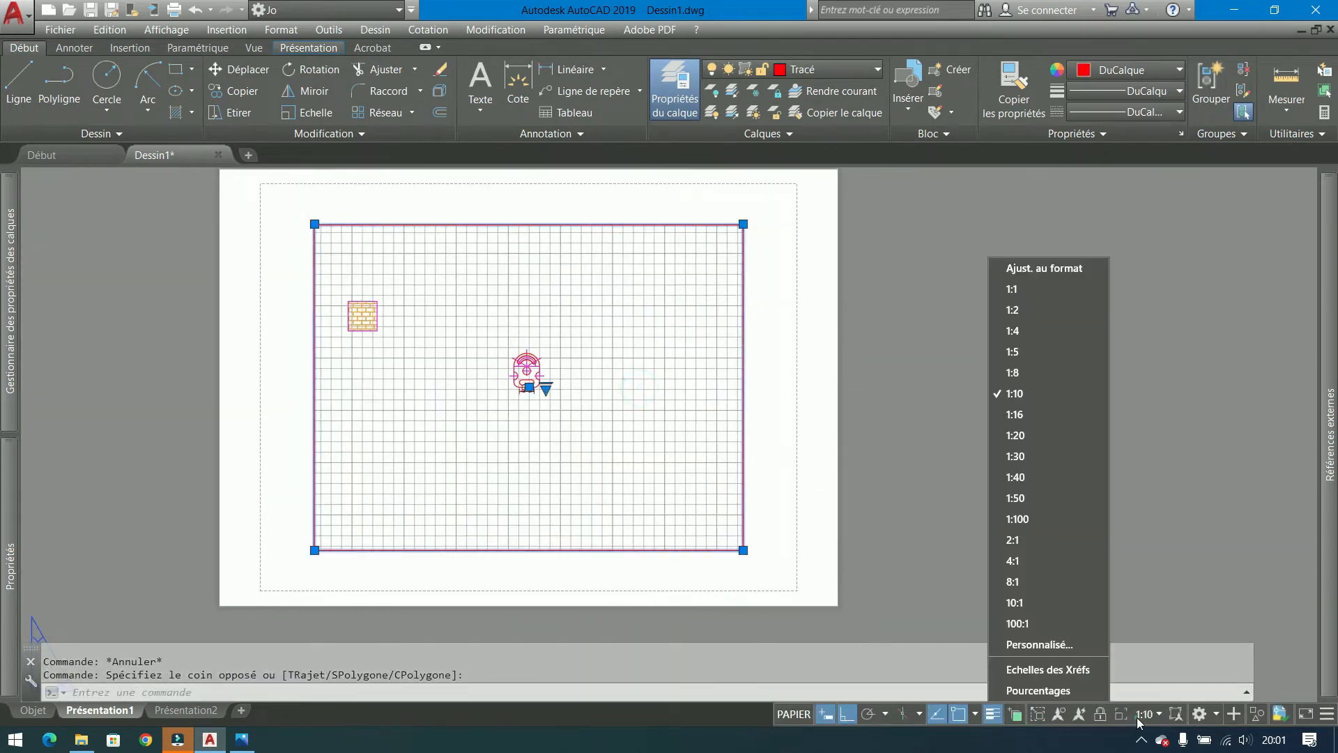
click(1025, 542)
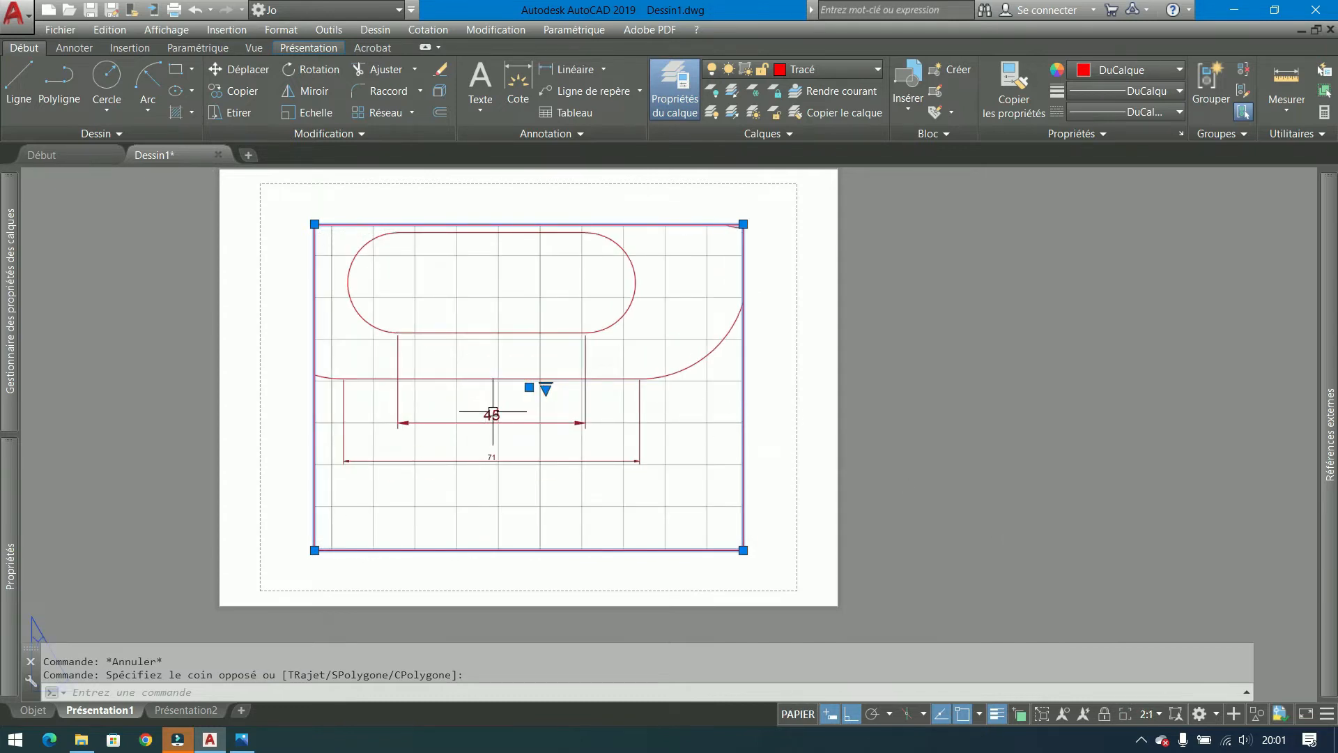
click(1159, 715)
click(1026, 563)
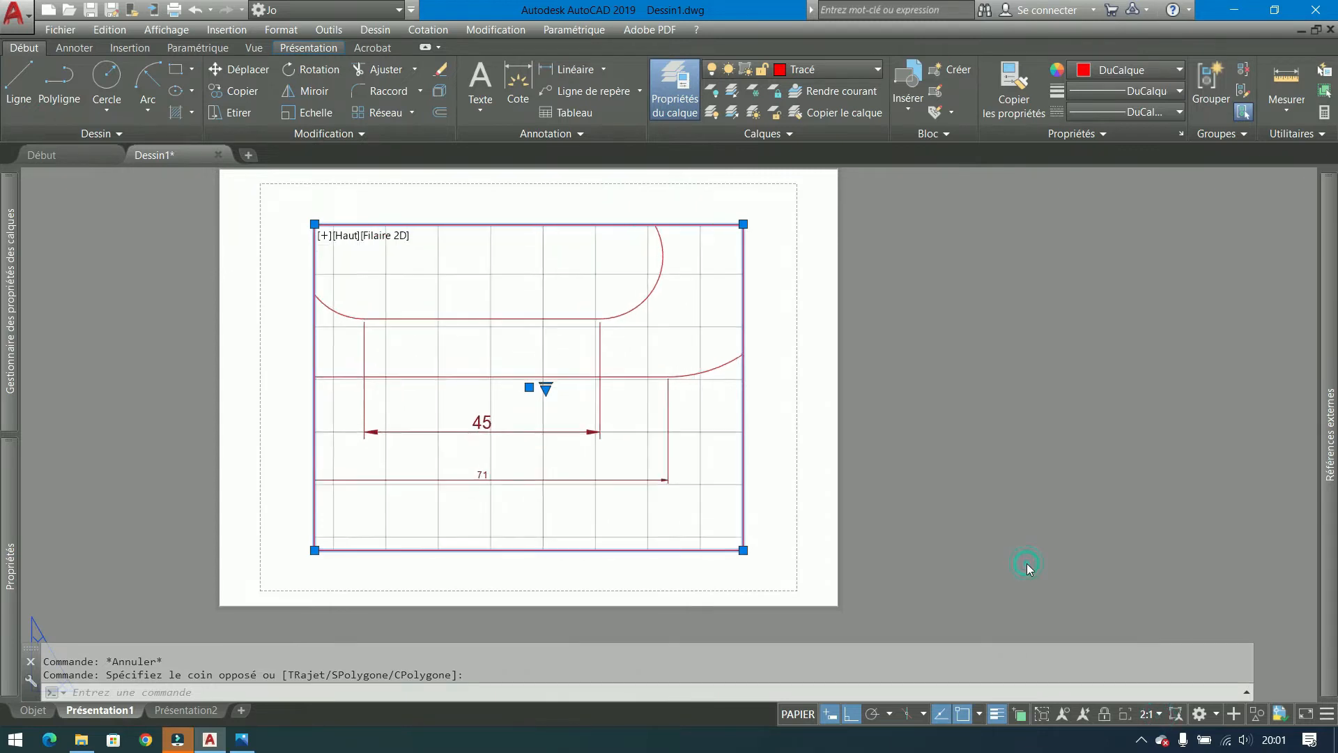
Activate the viewport, frame both linear dimensions below the plate inside it, and return to paper space.
middle_drag(508, 493, 600, 404)
double_click(516, 488)
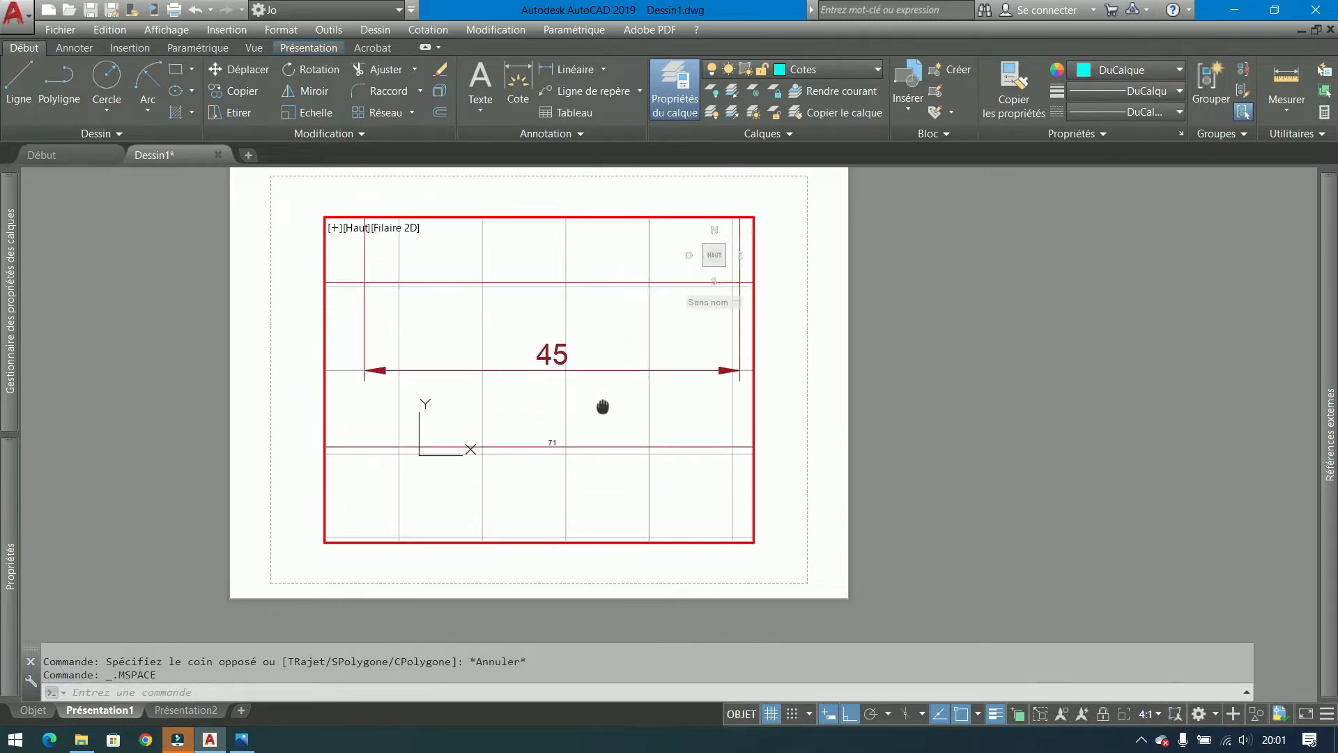
double_click(939, 408)
click(980, 397)
click(682, 537)
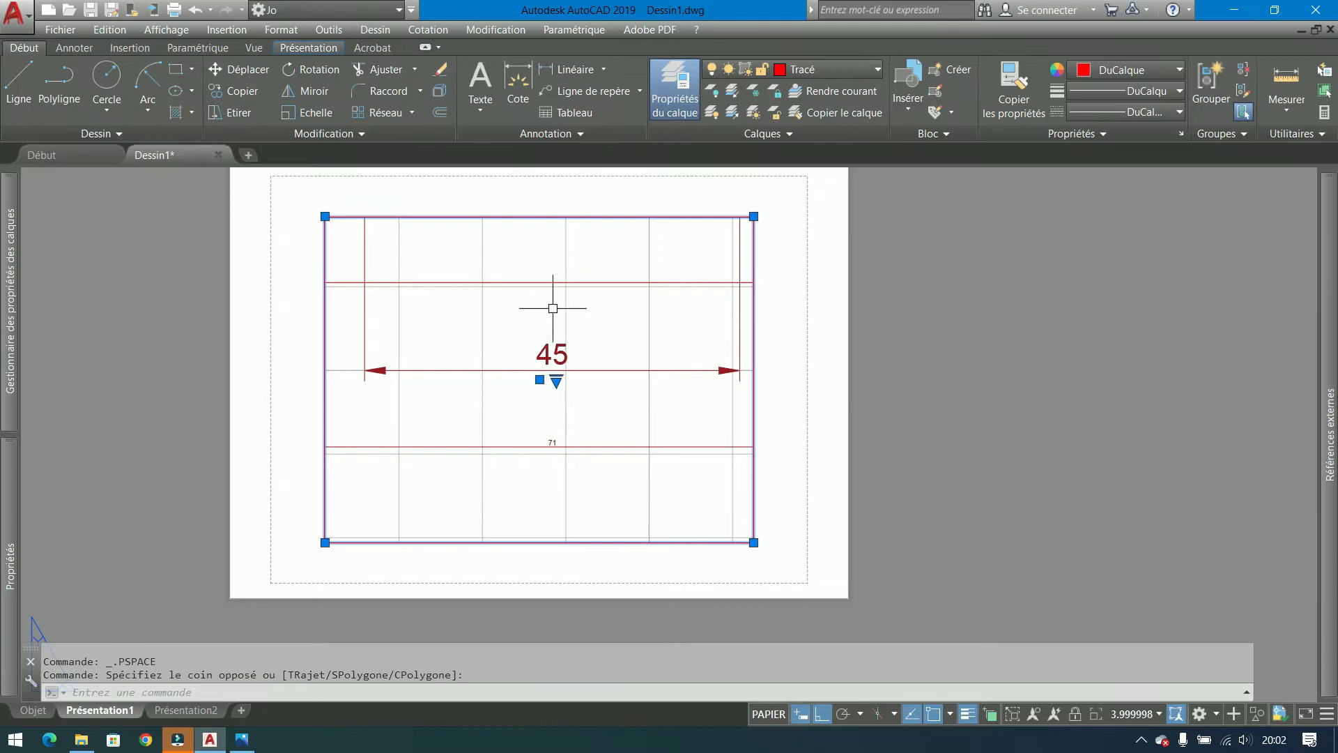
click(562, 444)
key(Escape)
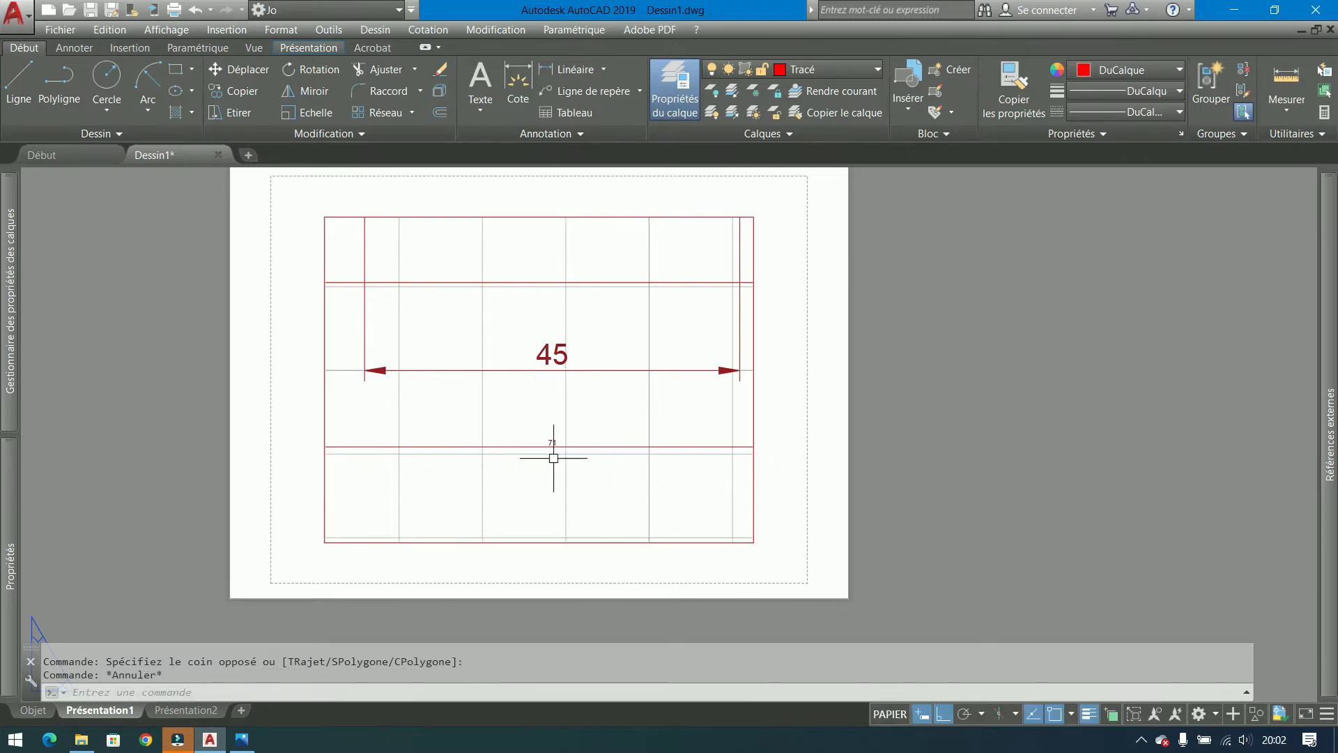
click(585, 447)
click(561, 466)
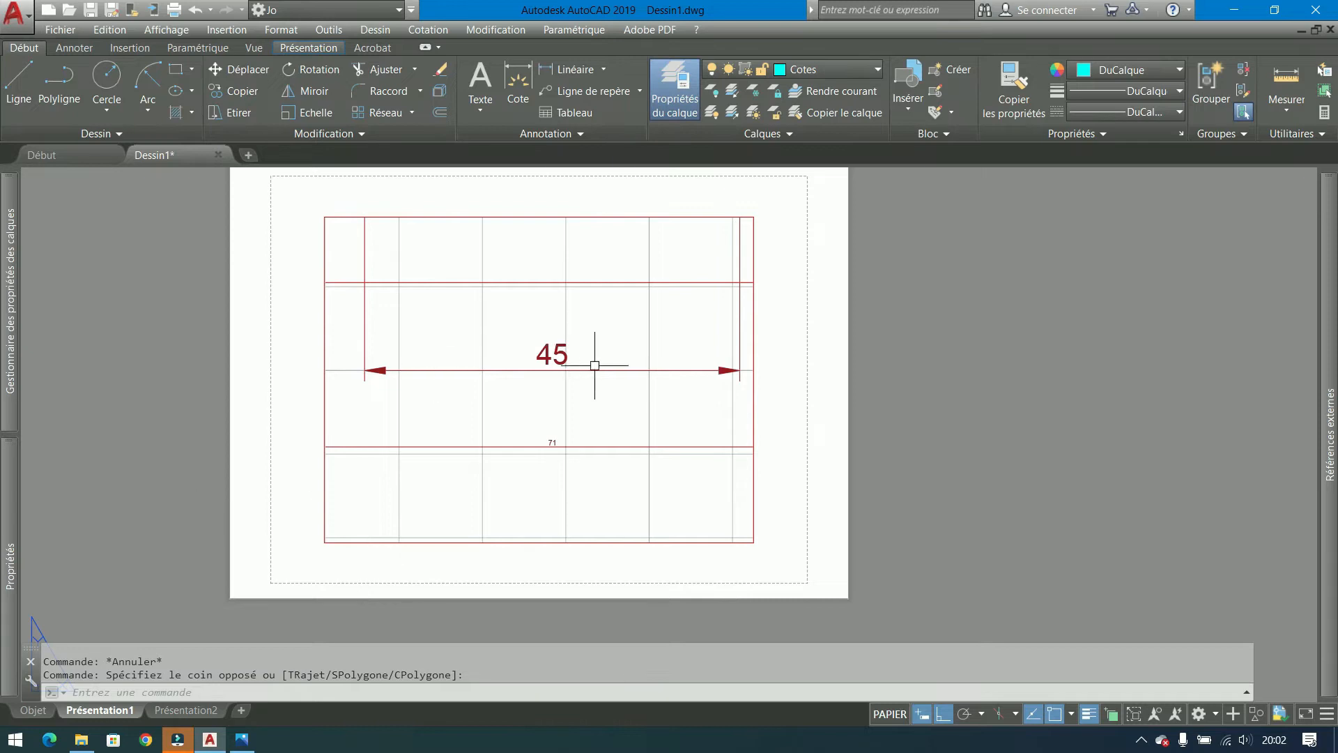
Select the layout viewport and set its scale to 10:1.
click(856, 446)
click(725, 536)
click(1137, 714)
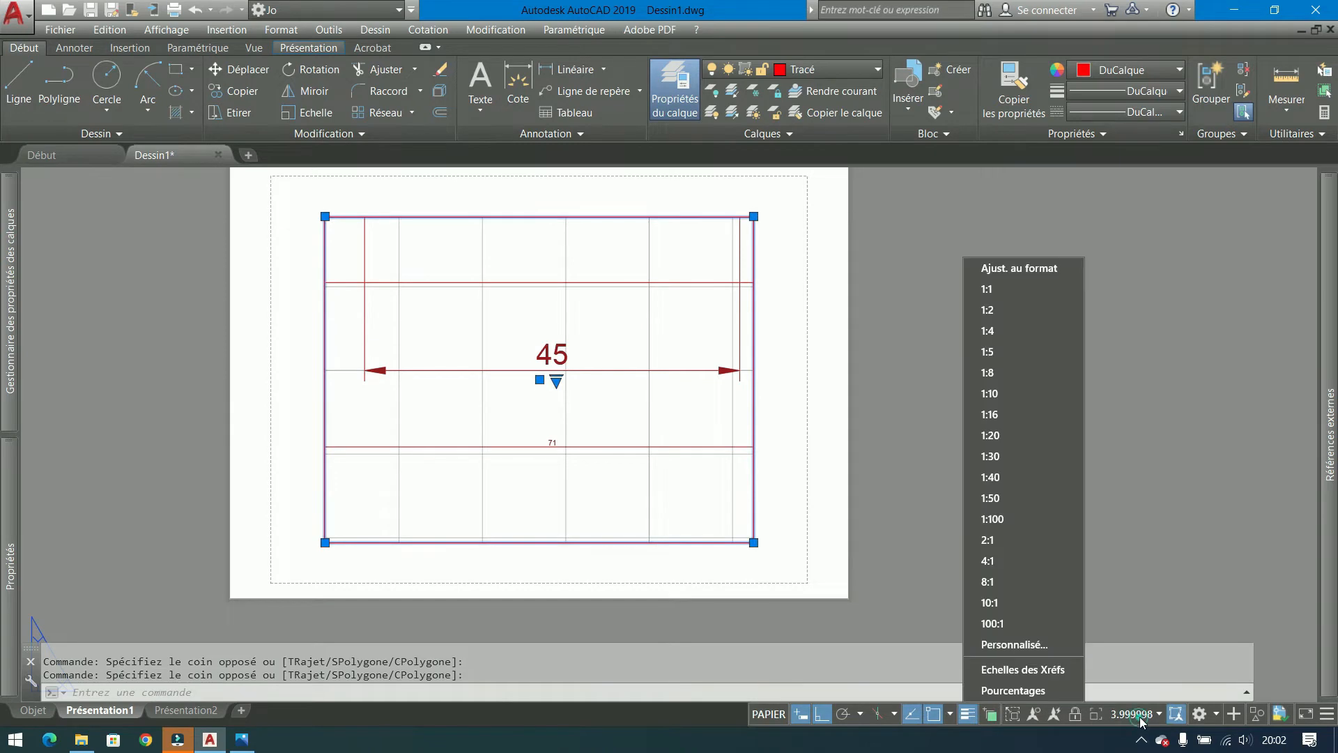
click(1034, 603)
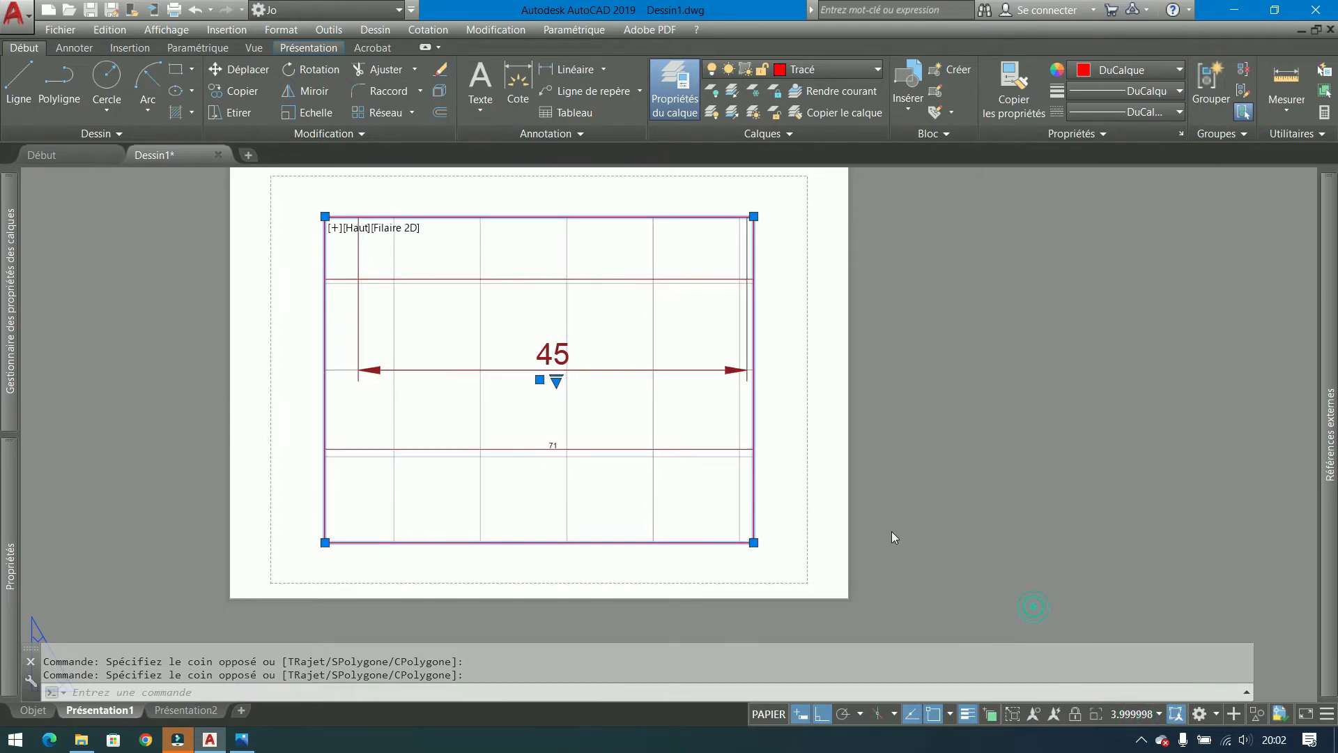
Activate the viewport, reposition its contents to inspect the texts of the 45 and 71 dimensions, and return to paper space.
double_click(687, 317)
middle_drag(674, 316, 638, 361)
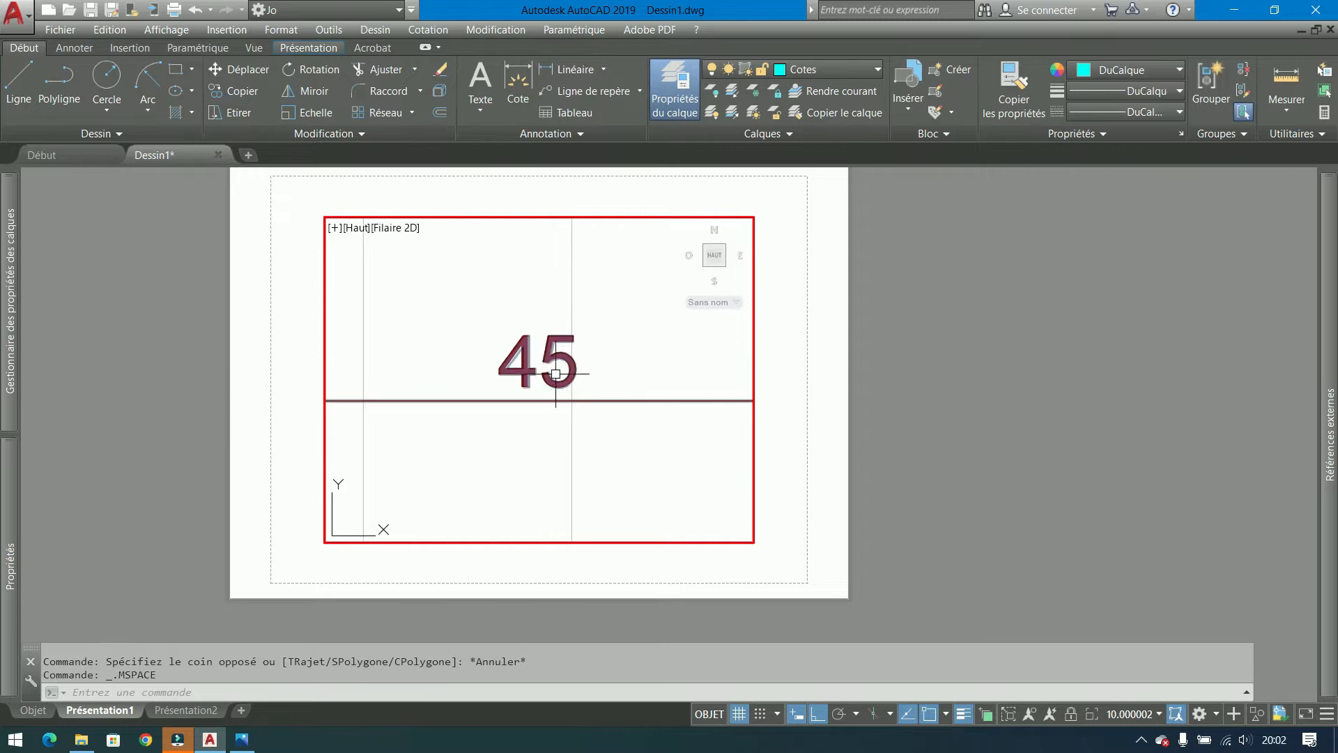
middle_drag(578, 497, 613, 369)
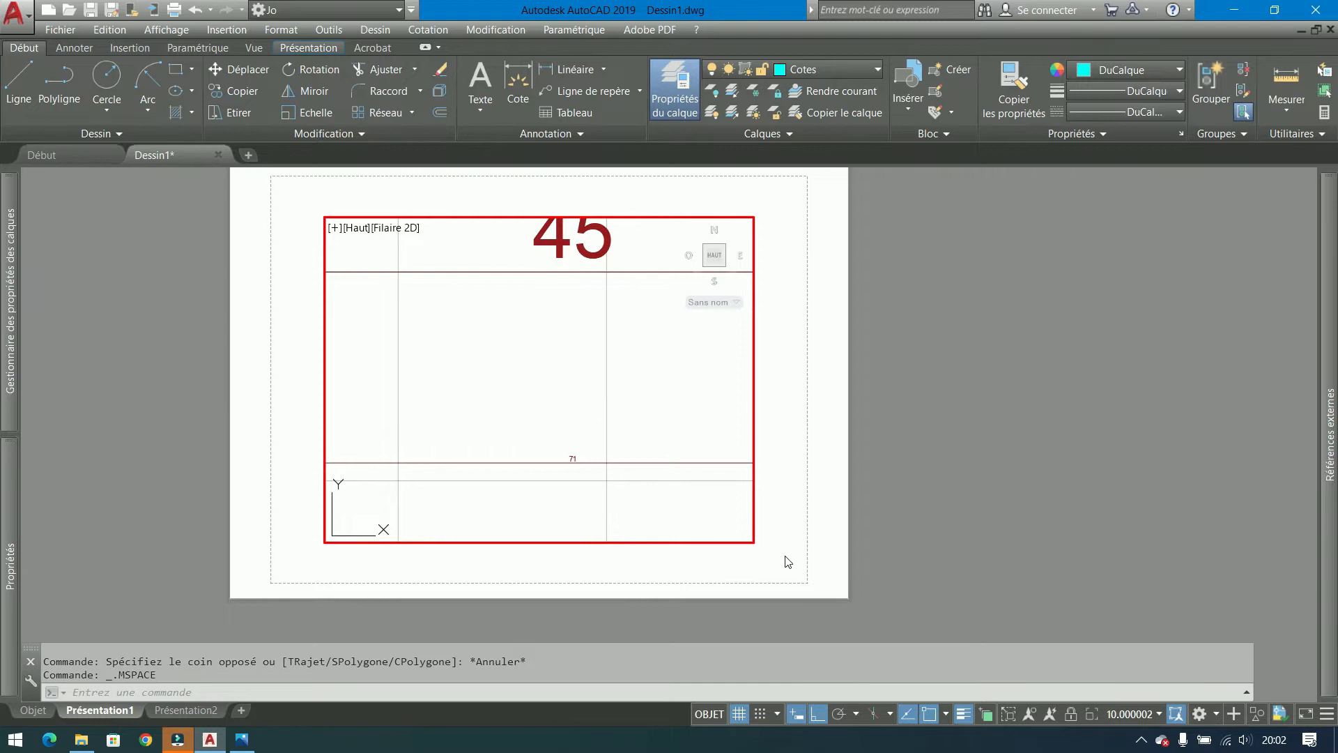
click(1159, 713)
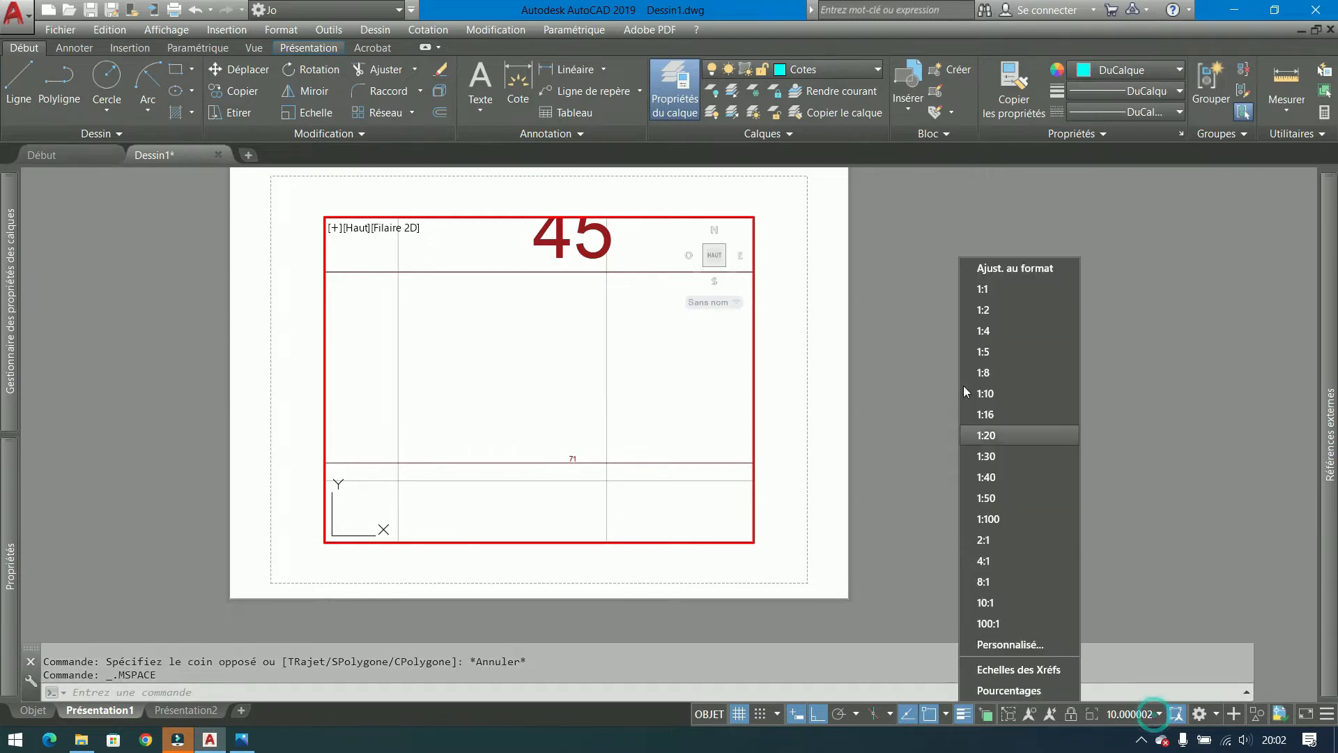
click(862, 400)
double_click(910, 368)
Set the layout viewport's scale to 1:1 and clear the selection.
click(844, 370)
click(729, 400)
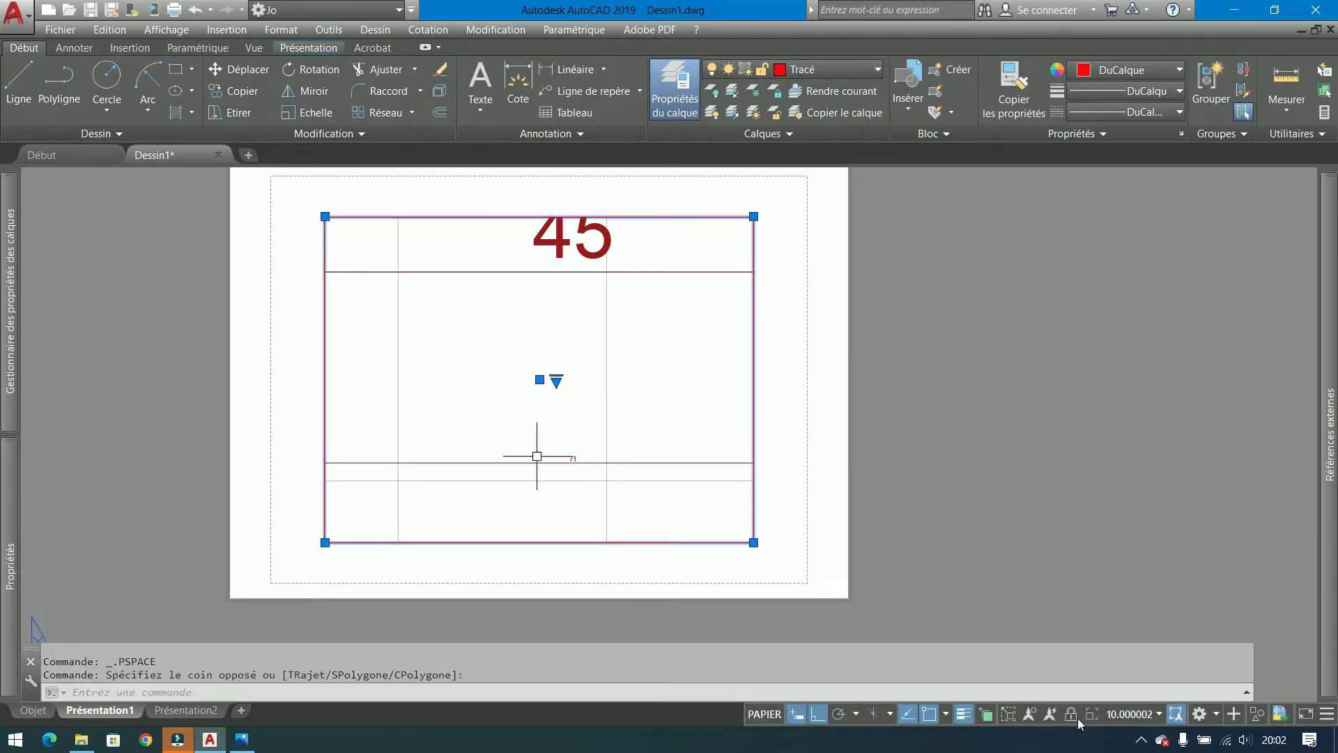
click(1137, 717)
click(1004, 289)
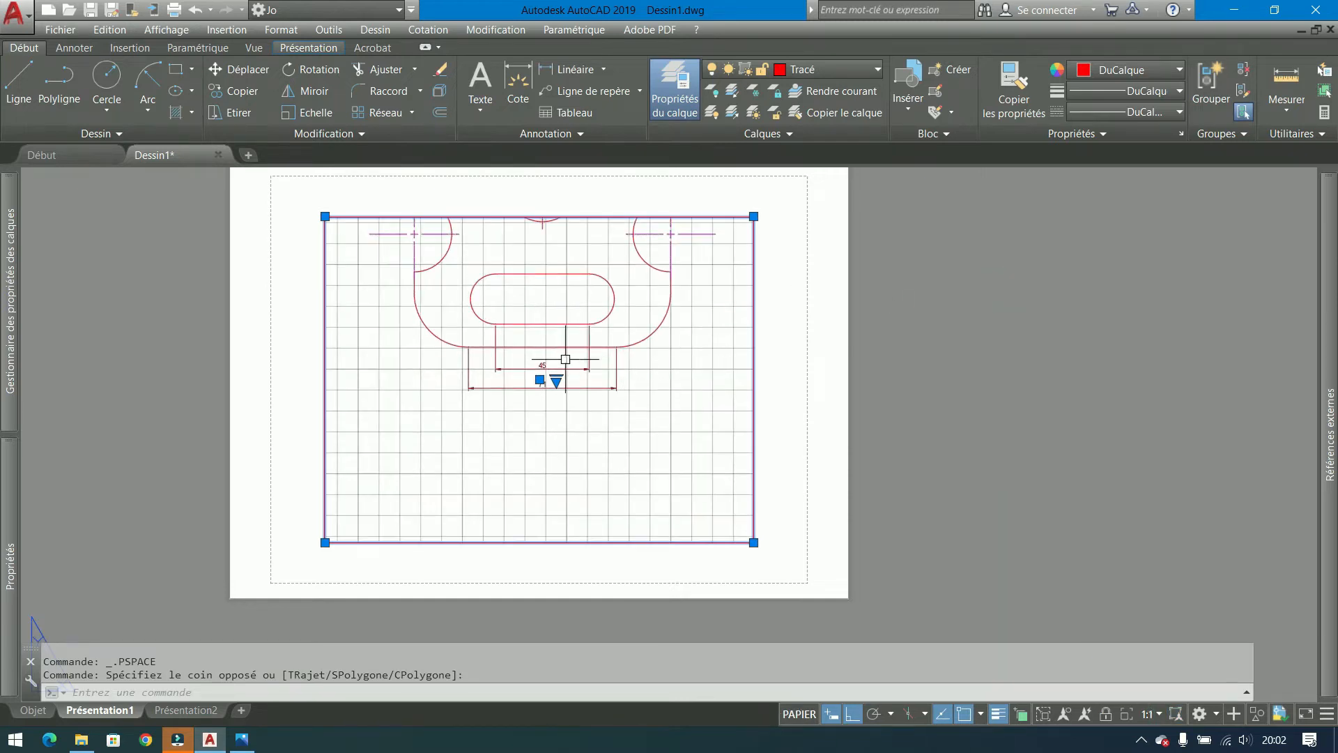
key(Escape)
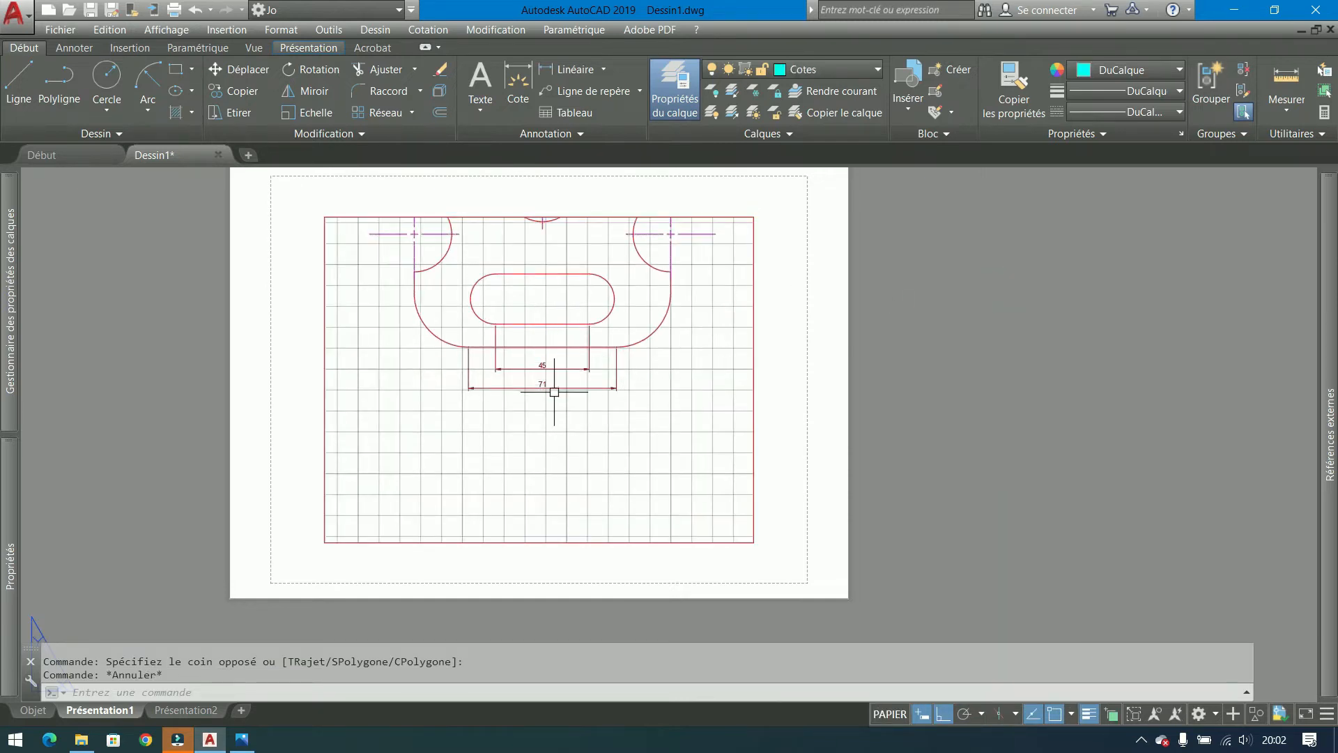
Switch to model space and delete the lower annotative linear dimension, the 71 one, below the plate.
click(21, 711)
scroll(701, 445, up, 2)
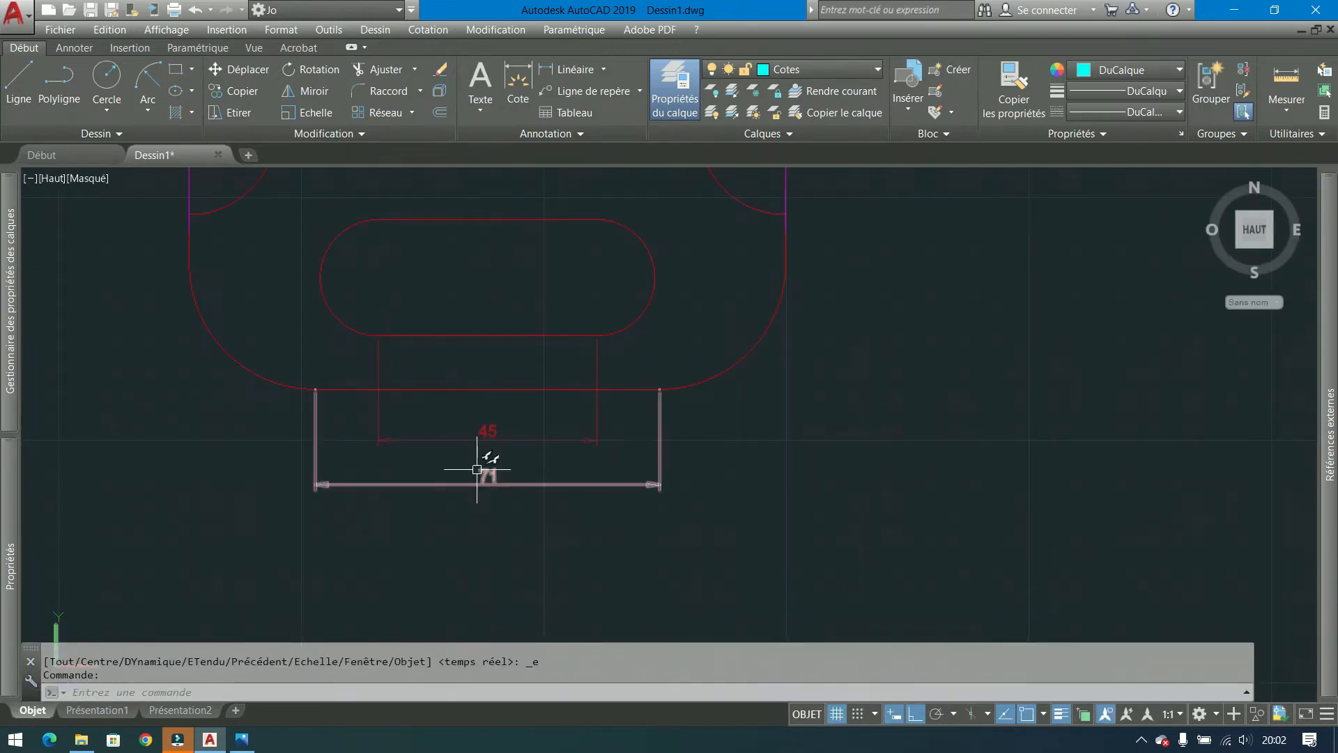
click(591, 463)
click(421, 527)
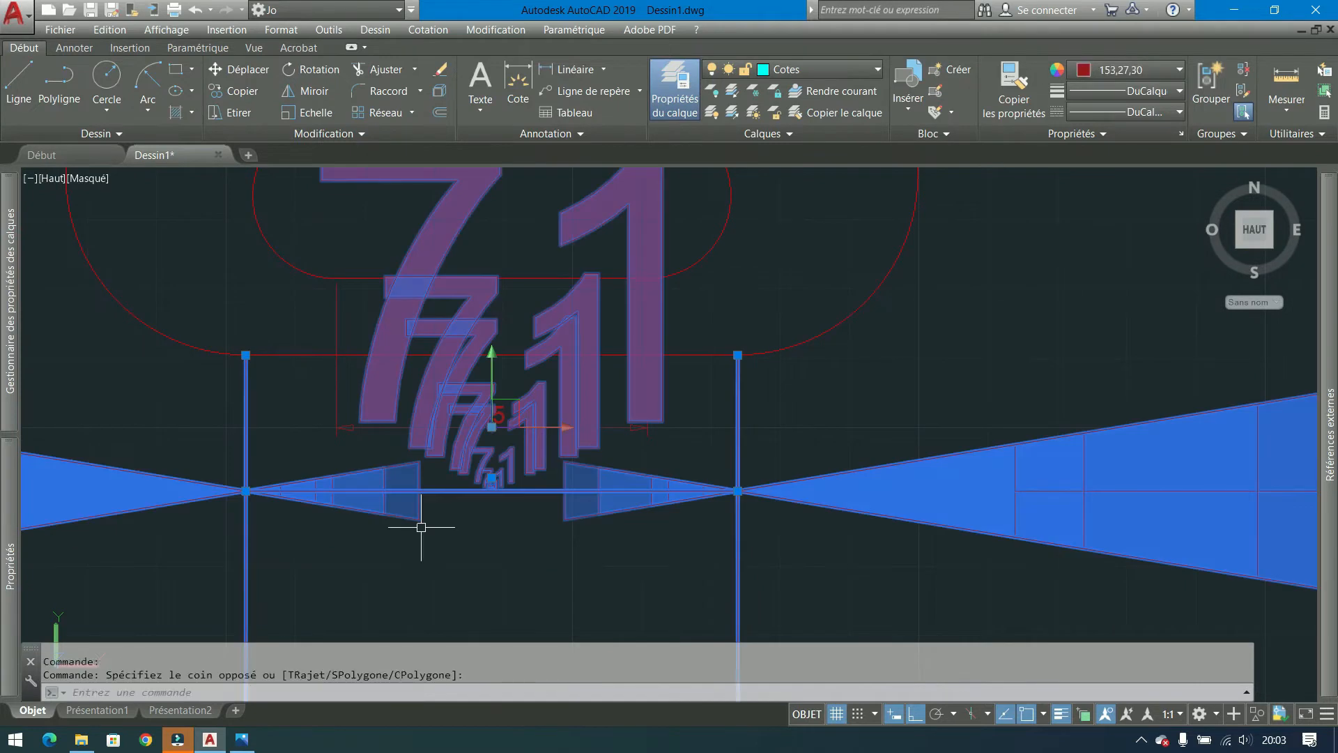
key(Delete)
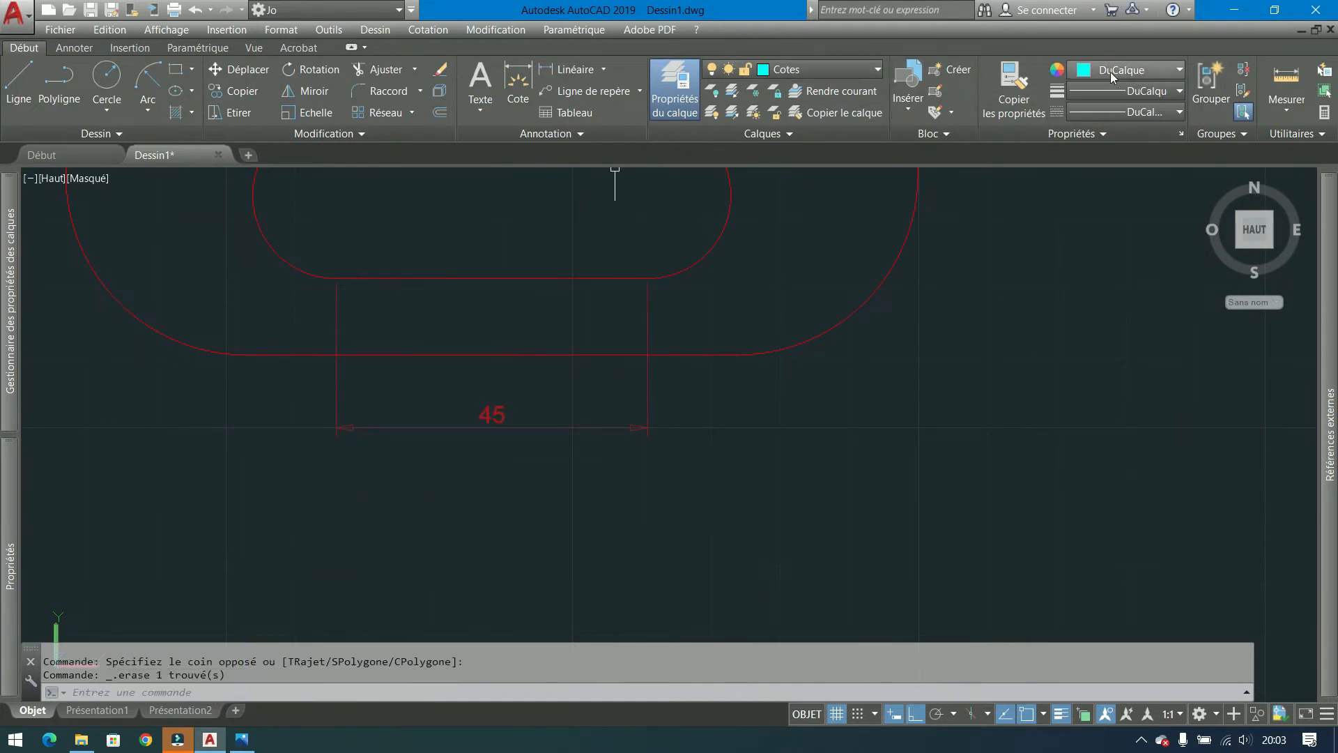
Set the colour of the slot's remaining linear dimension to DuCalque and clear the selection.
click(586, 373)
click(418, 448)
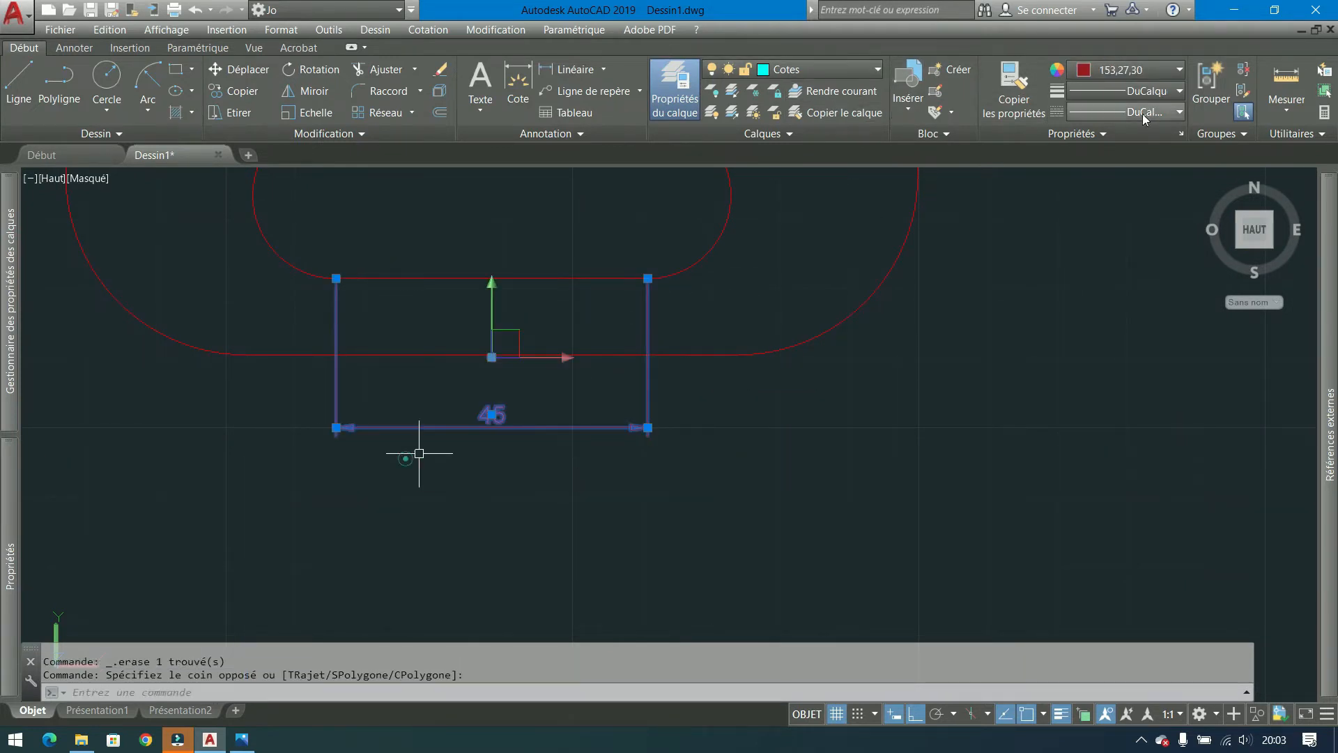
click(1148, 72)
click(1080, 93)
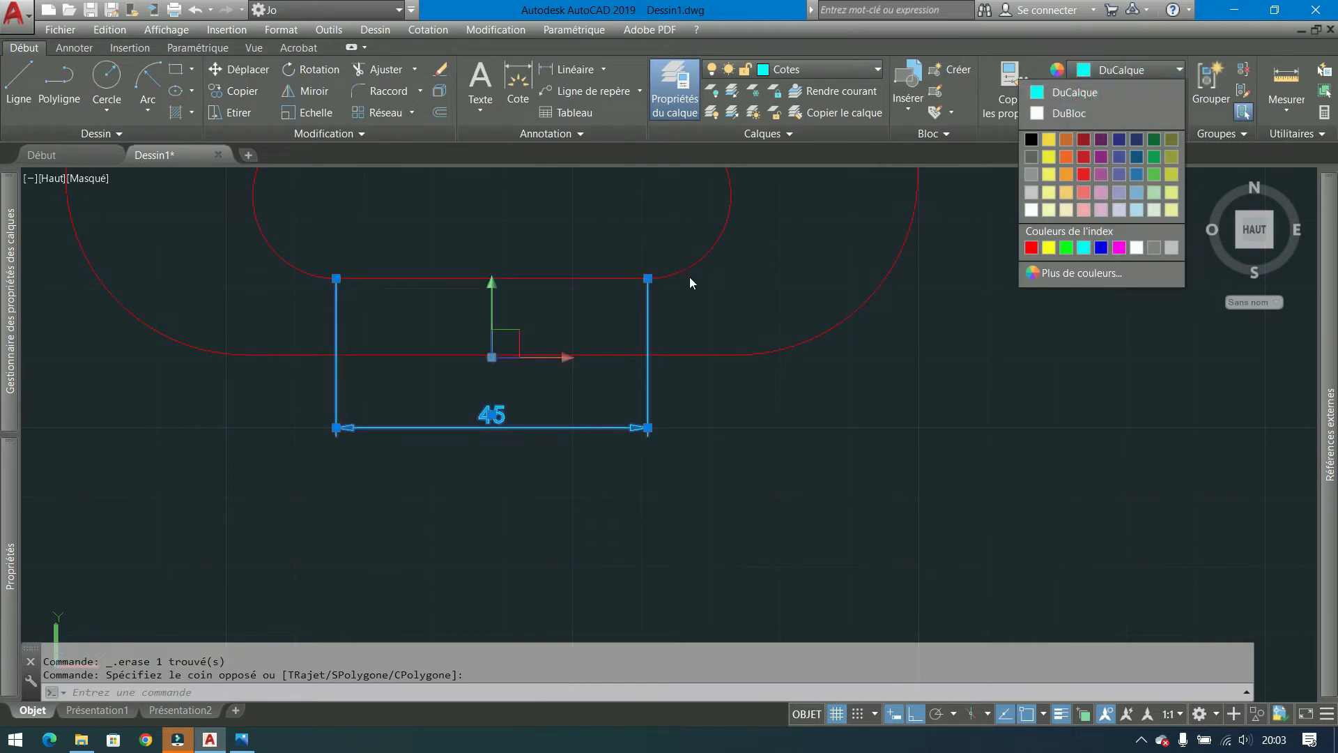
key(Escape)
middle_drag(607, 485, 621, 541)
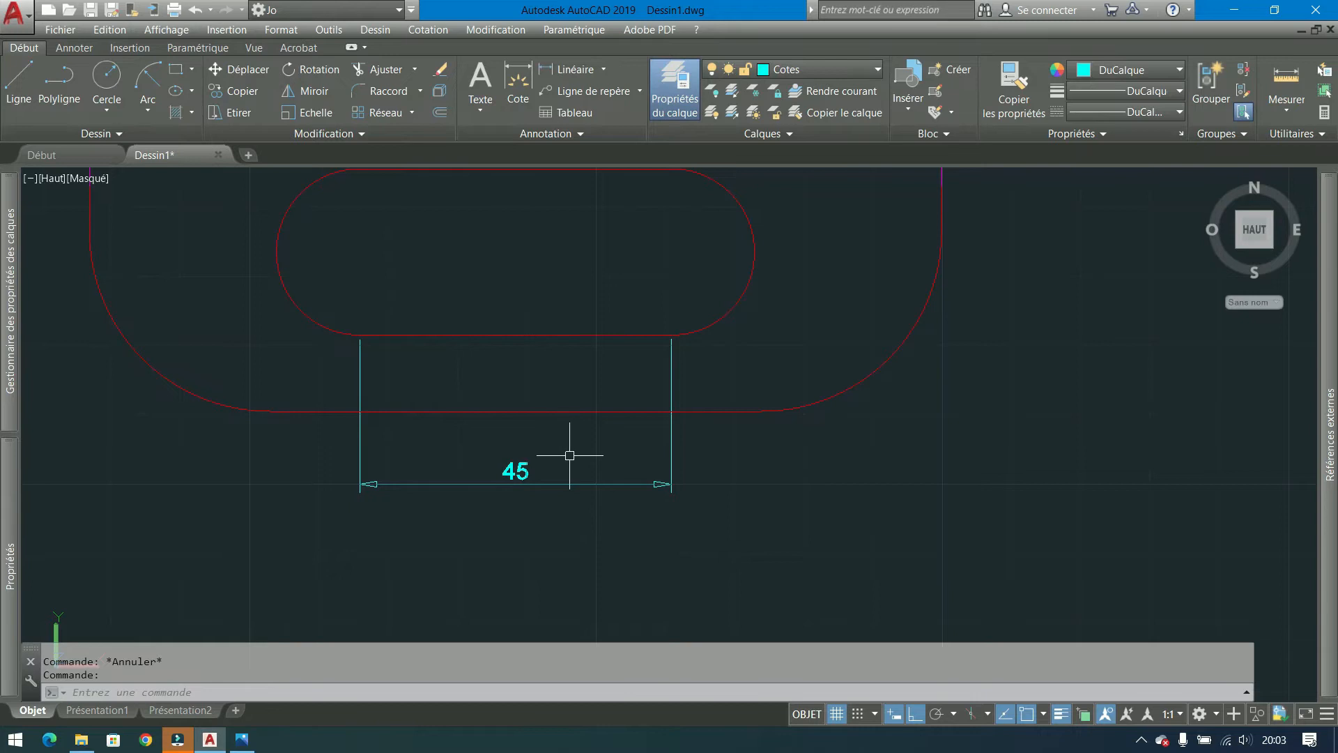
scroll(453, 477, down, 3)
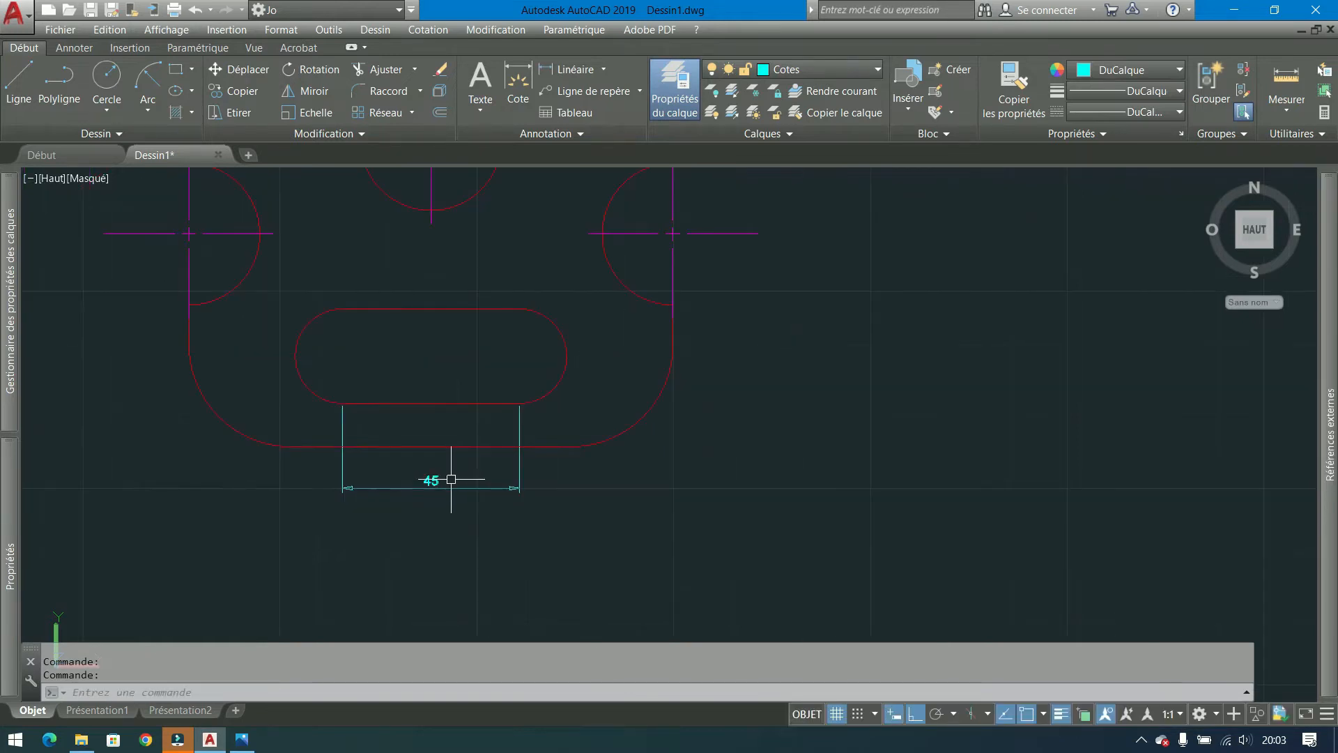
scroll(451, 479, up, 2)
scroll(441, 498, up, 2)
click(579, 455)
click(293, 527)
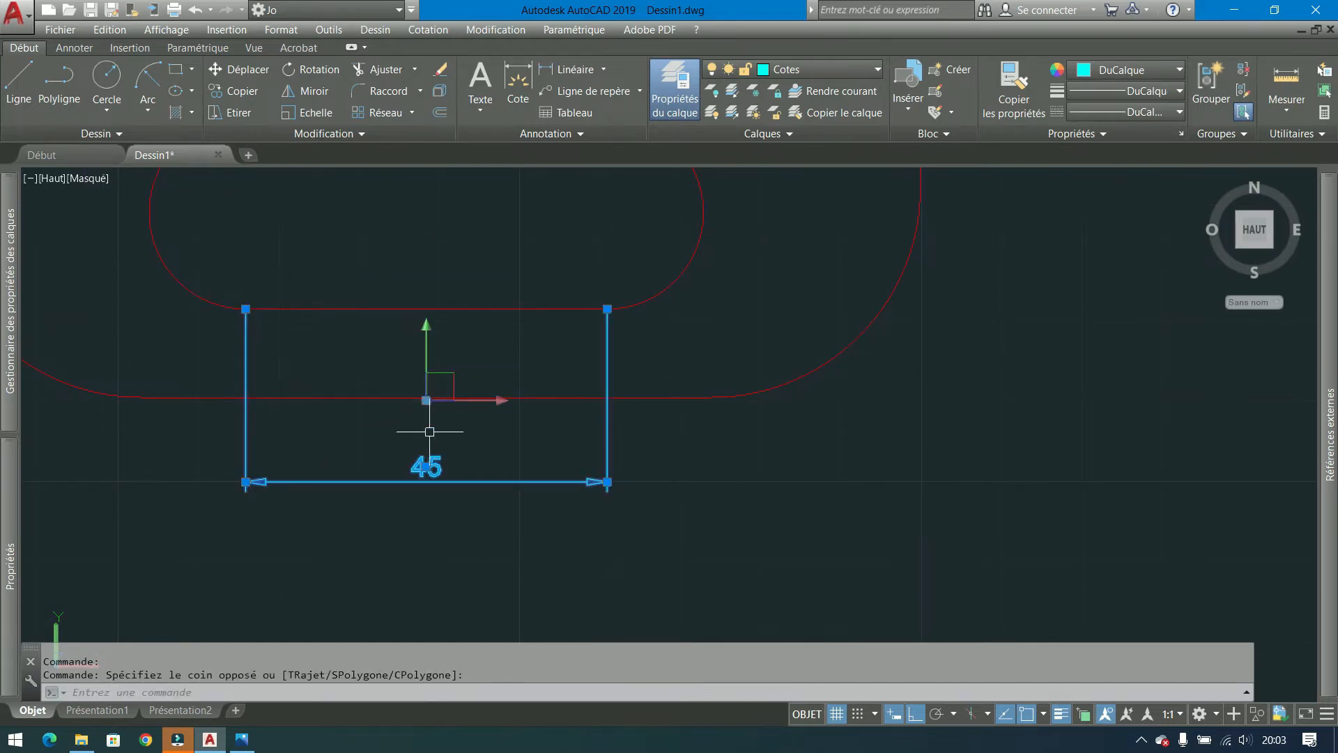
key(Escape)
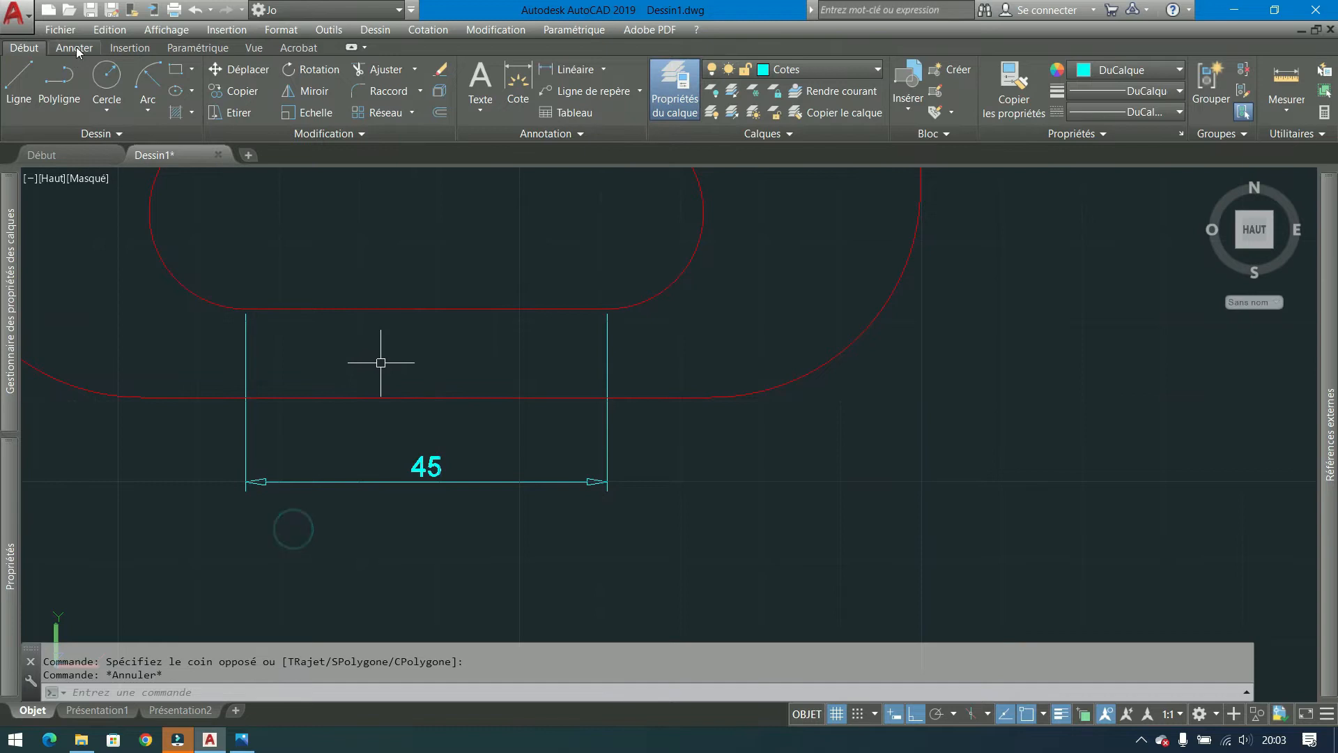
Review the available styles in the dimension style manager, close it, and check which style the slot's dimension uses.
click(75, 48)
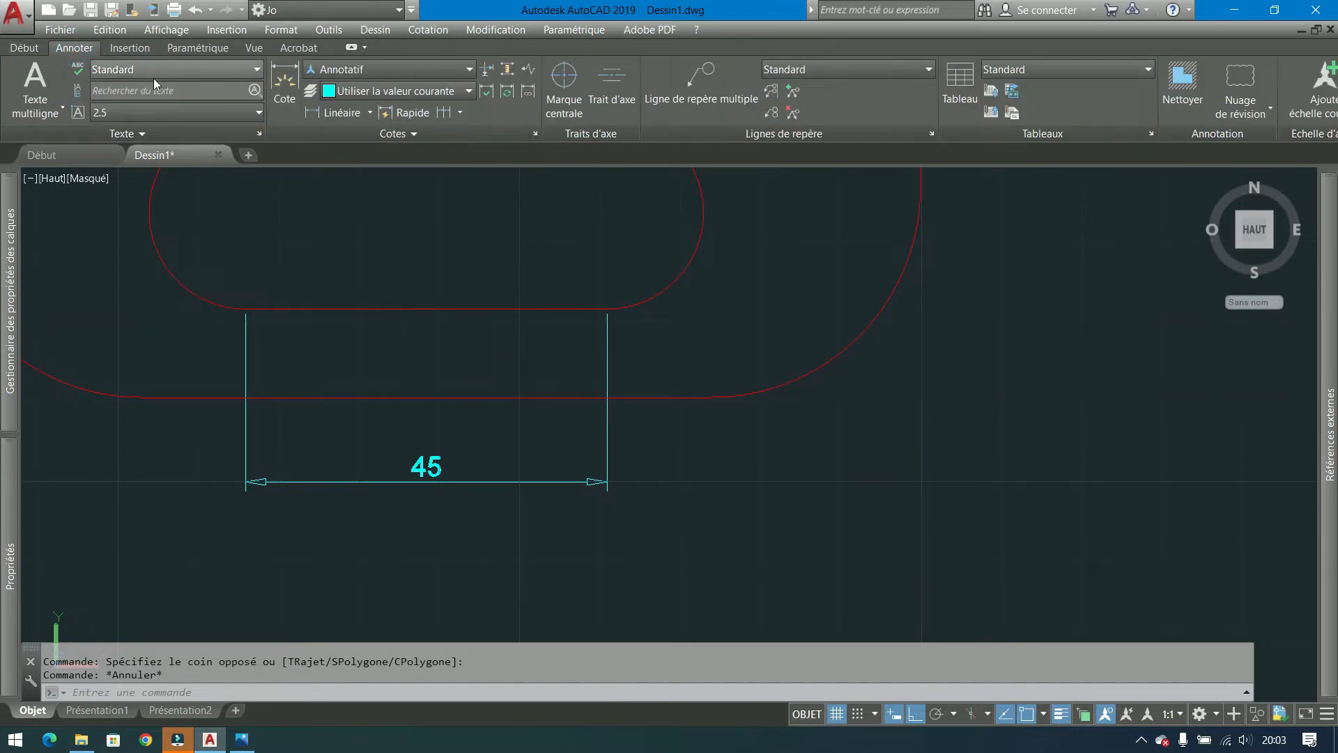
click(424, 72)
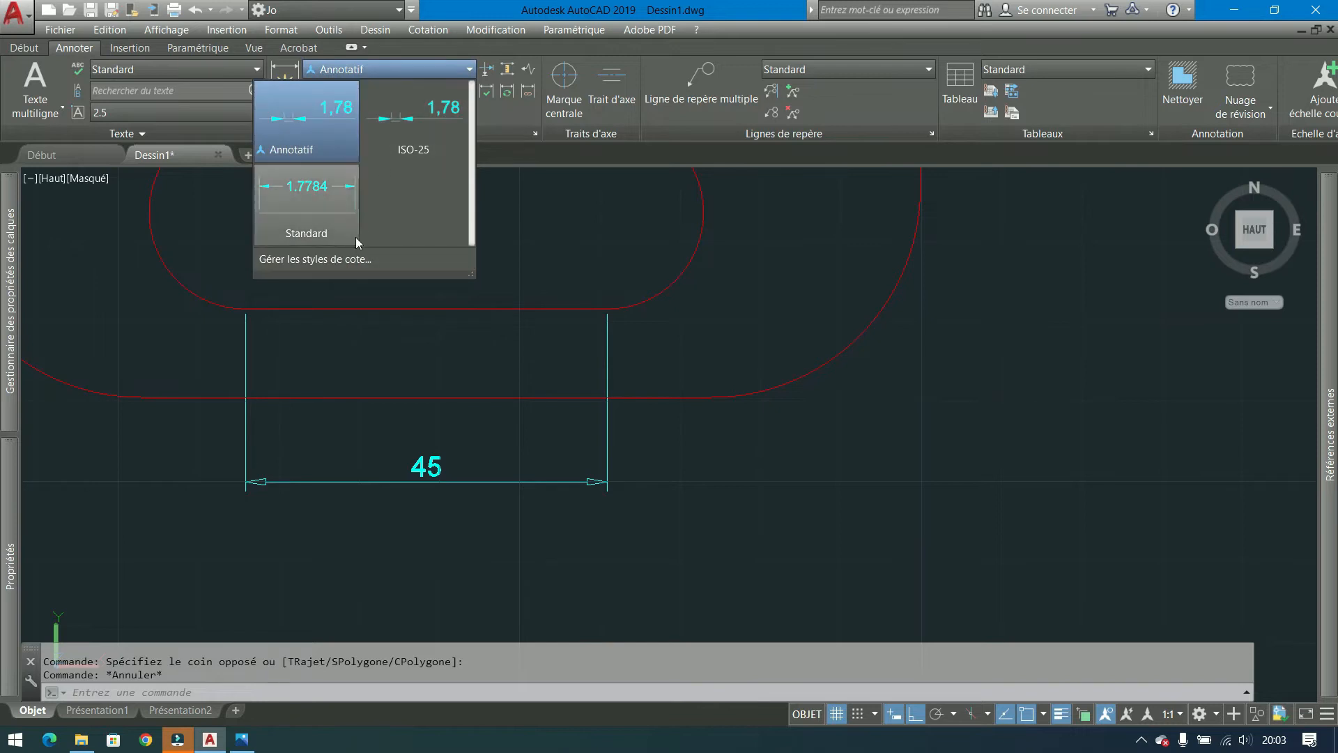
click(341, 260)
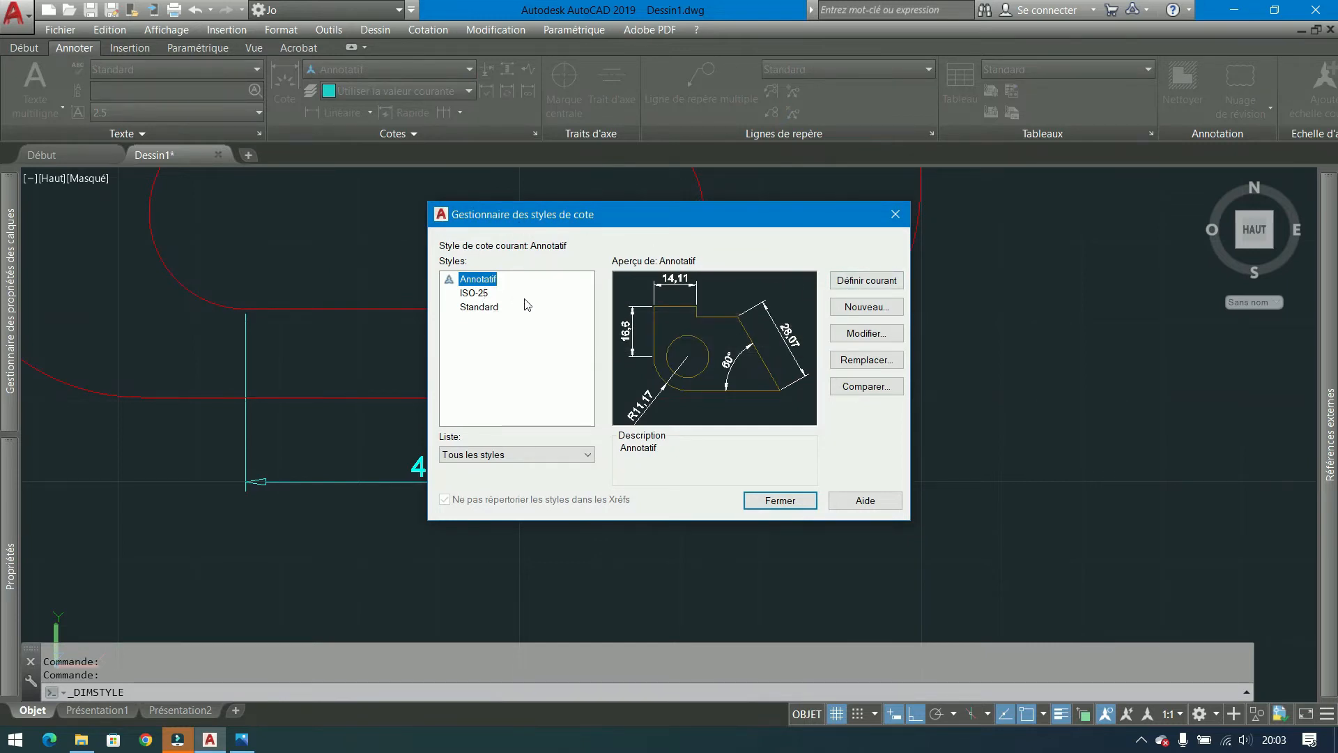
click(900, 217)
click(487, 449)
click(348, 506)
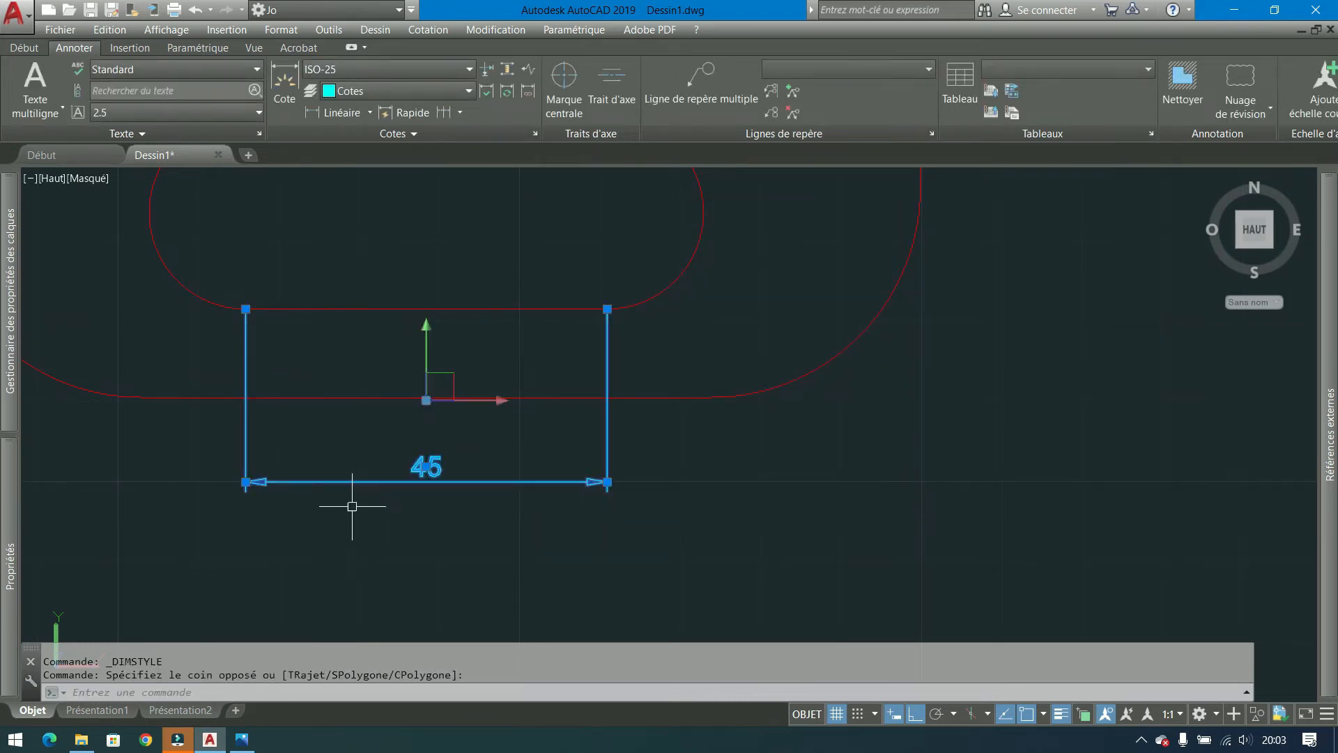
key(Escape)
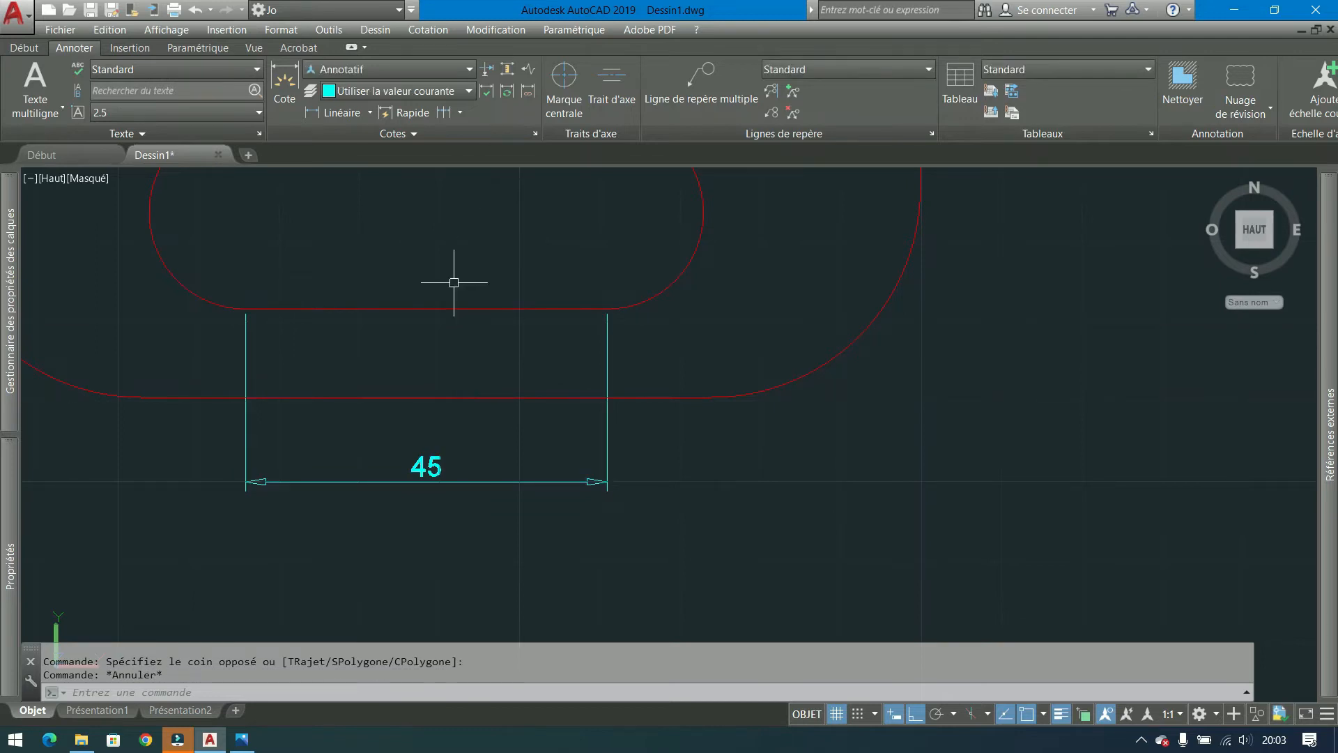
Open the Annotatif dimension style for modification, examine its primary units settings, and close the style dialogs without changes.
mouse_move(460, 284)
middle_down()
mouse_move(717, 344)
mouse_move(702, 344)
middle_up()
scroll(379, 442, down, 2)
middle_drag(484, 284, 469, 316)
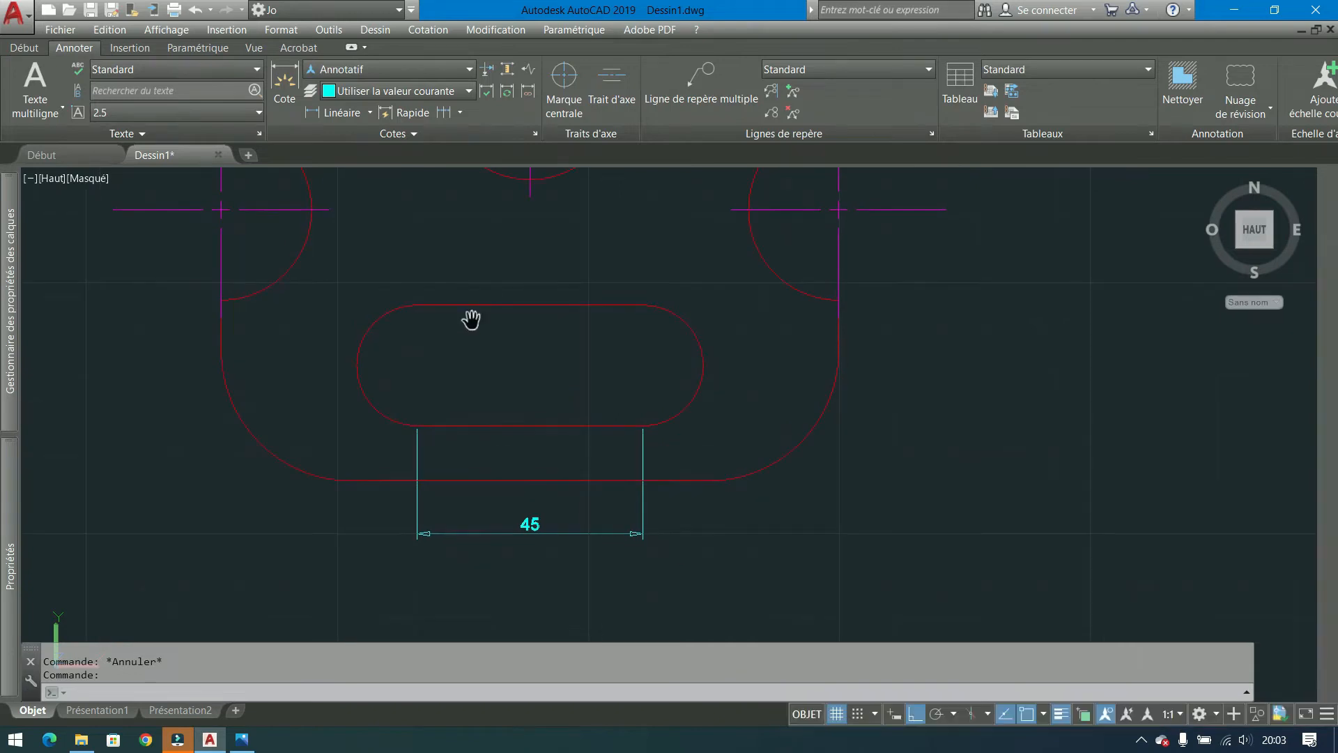
click(24, 50)
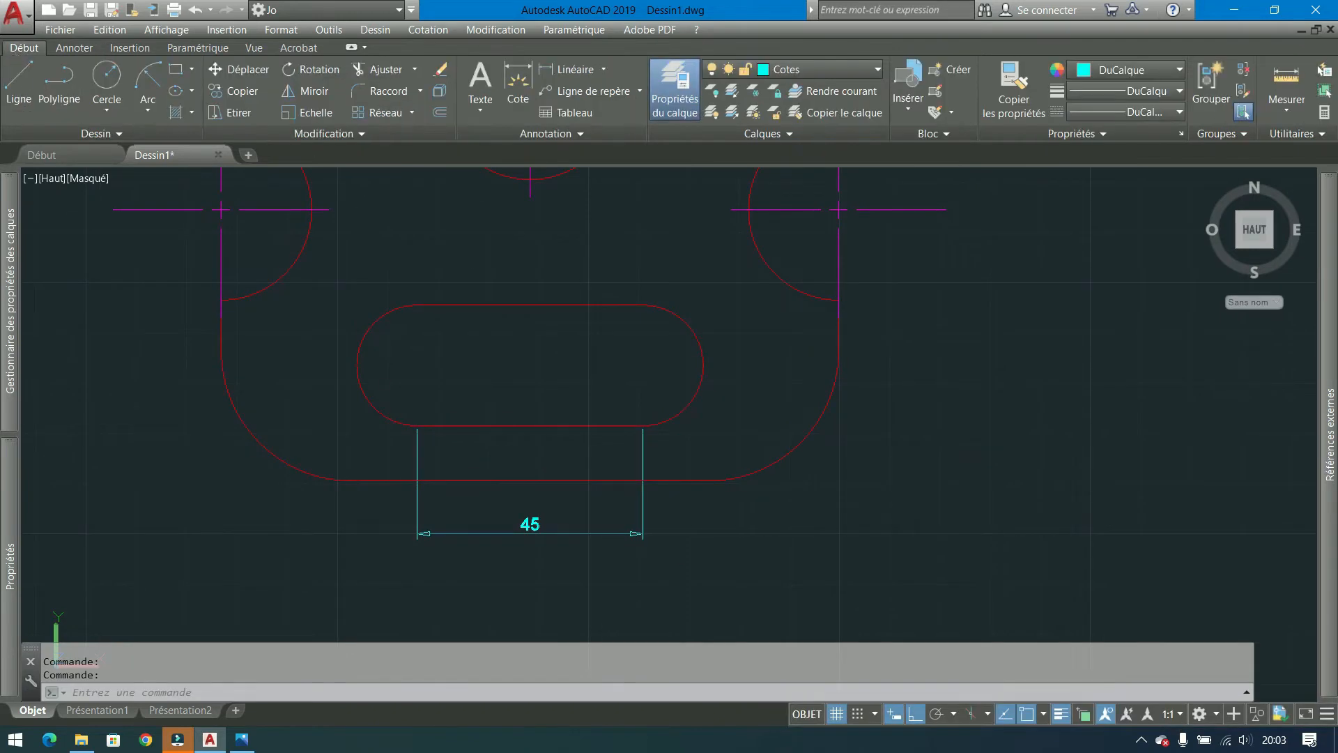
click(607, 132)
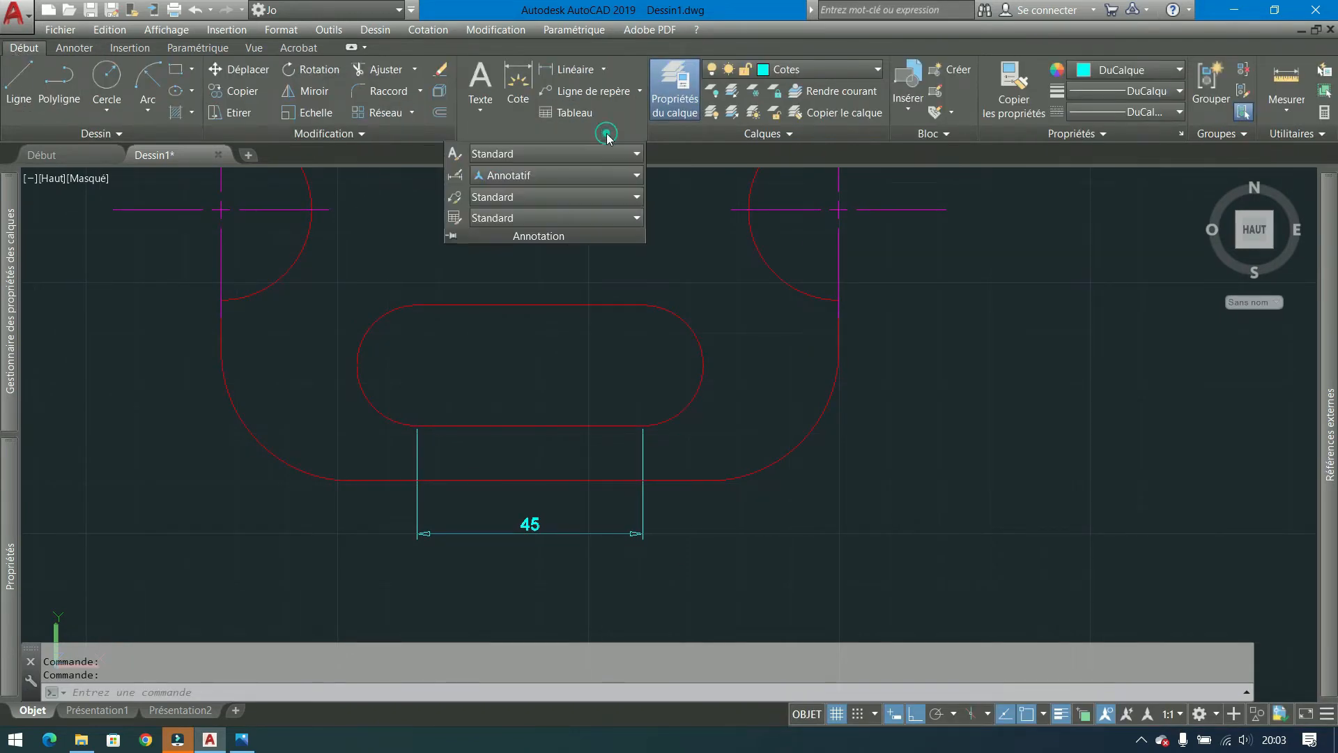
click(633, 176)
click(509, 365)
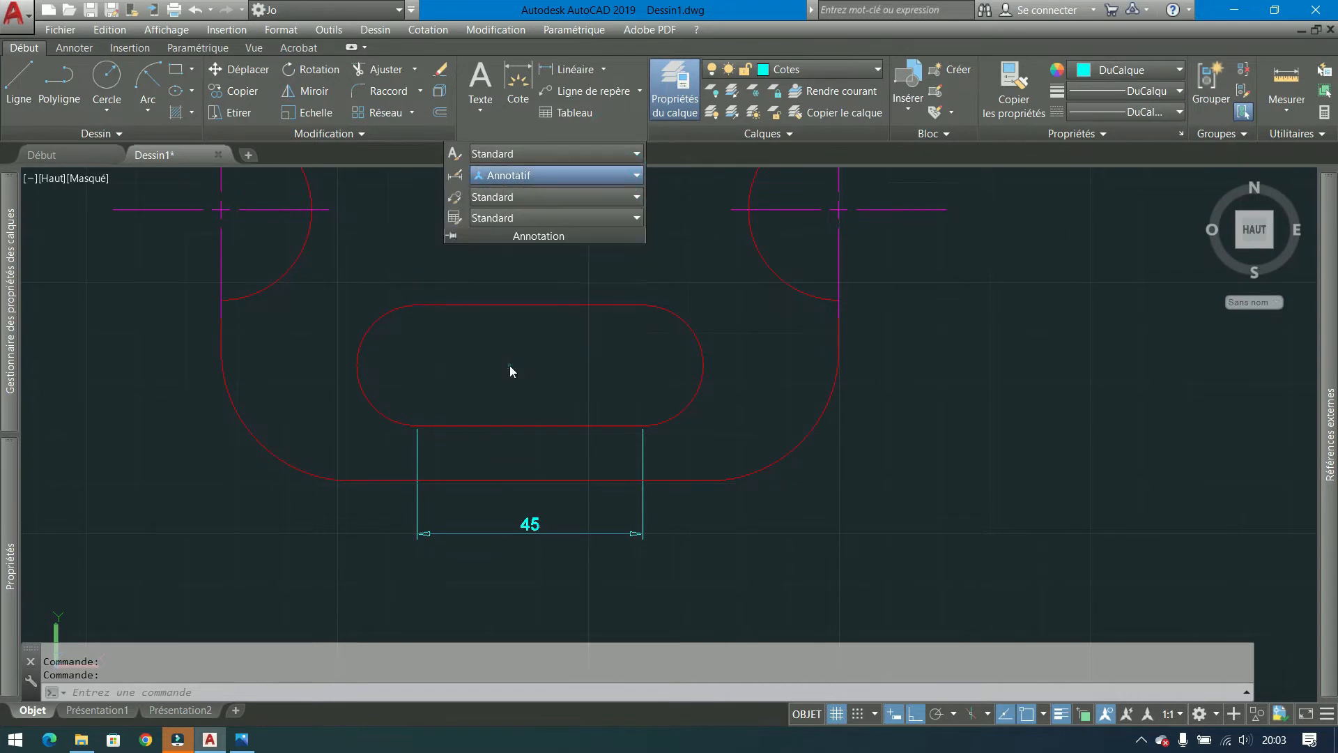
click(877, 336)
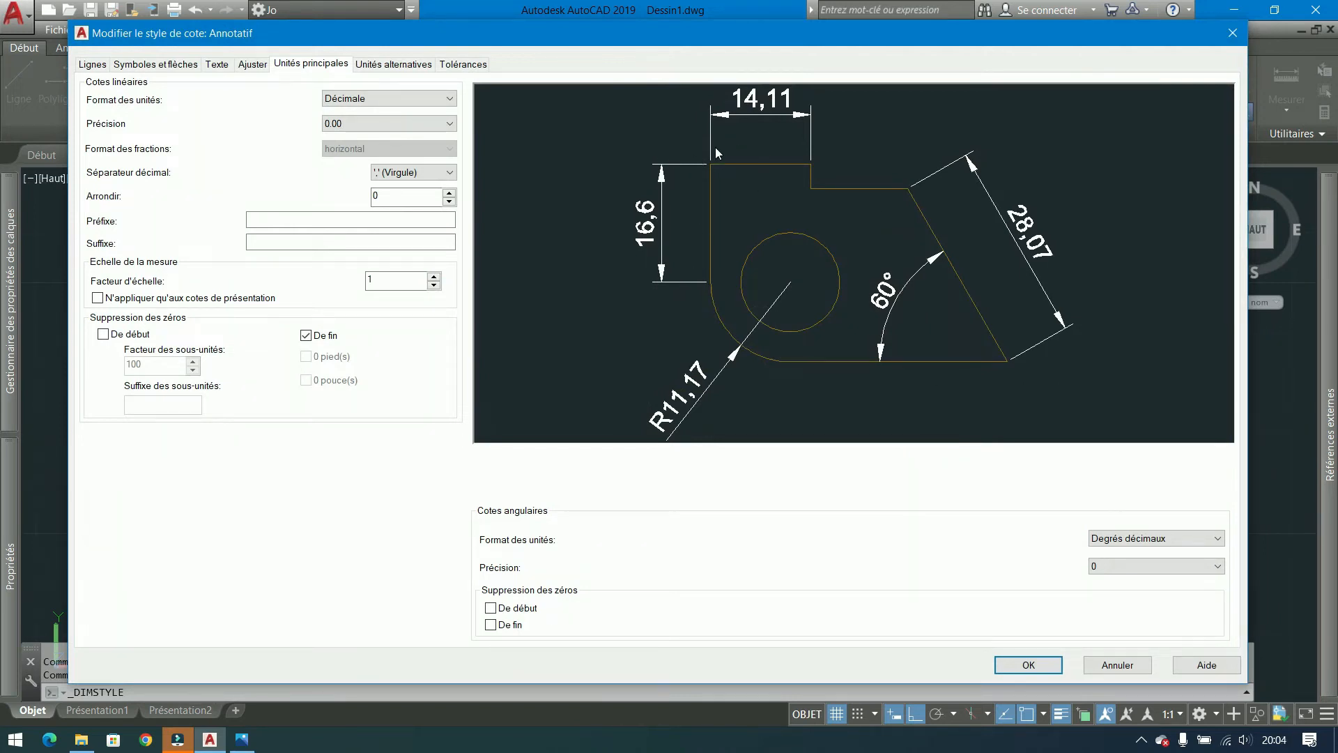
click(1233, 32)
click(894, 214)
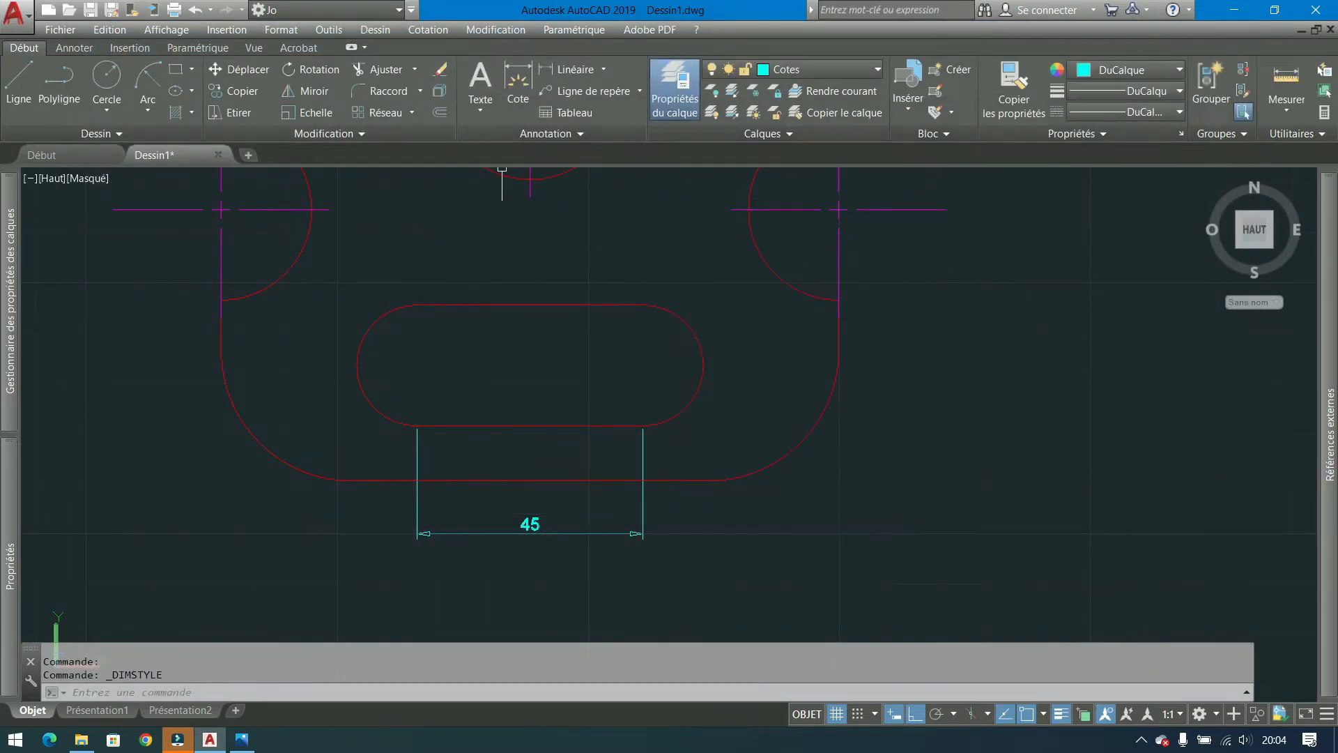
Select the slot's linear dimension and check the dimension styles offered in its properties, keeping ISO-25.
scroll(552, 547, down, 5)
scroll(563, 563, up, 6)
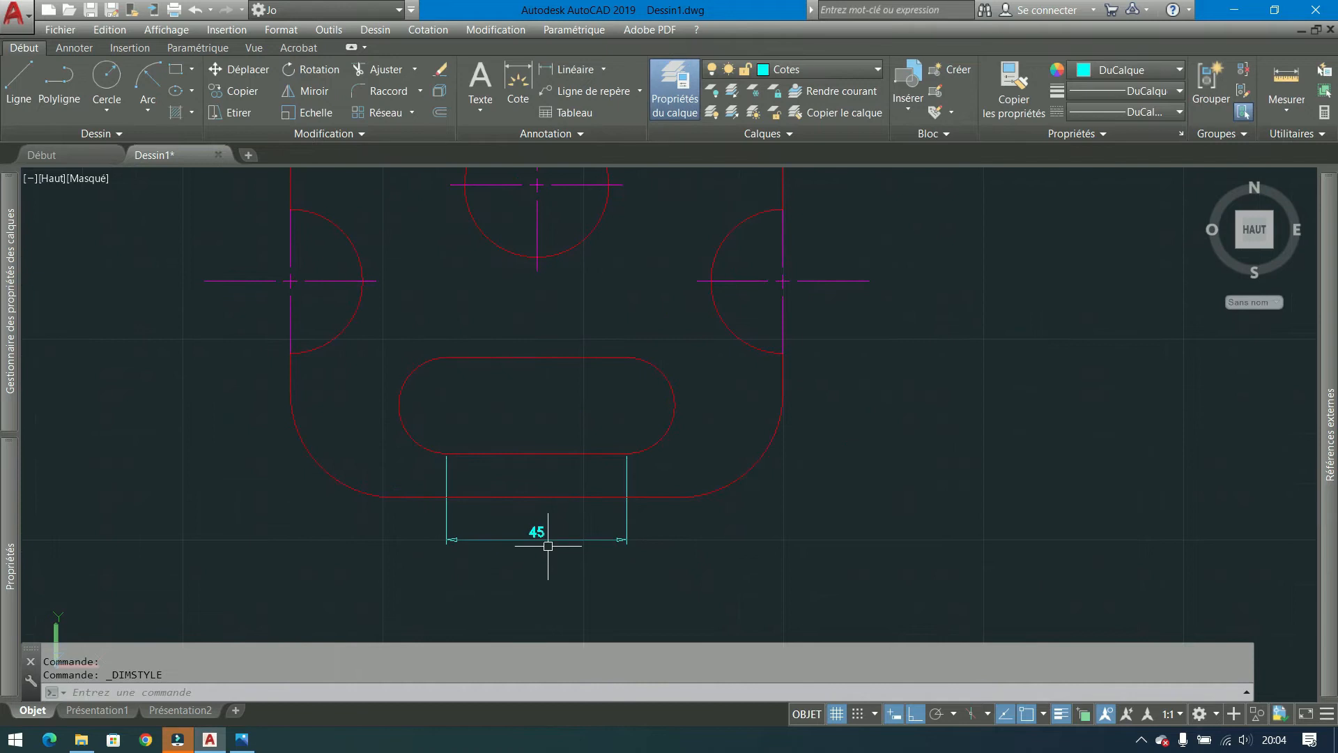
scroll(559, 547, up, 2)
click(573, 521)
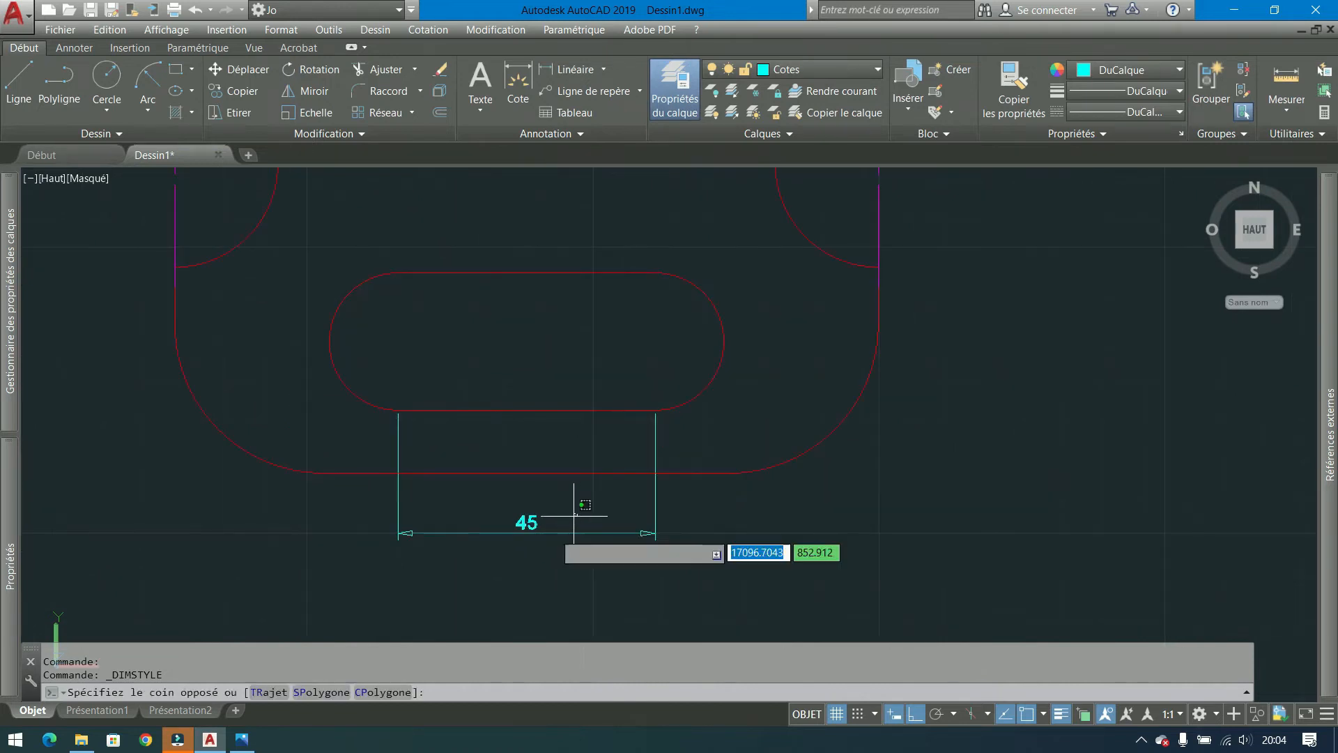
click(442, 573)
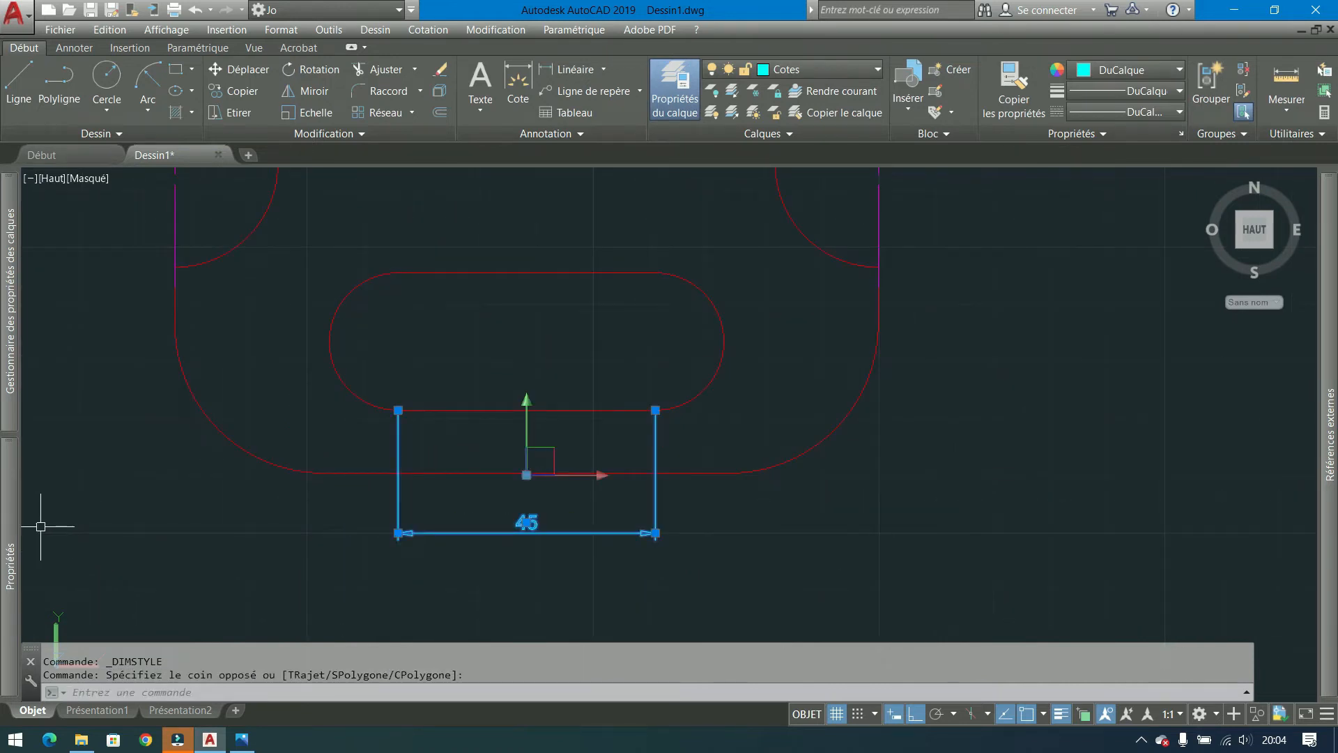
middle_drag(560, 459, 741, 469)
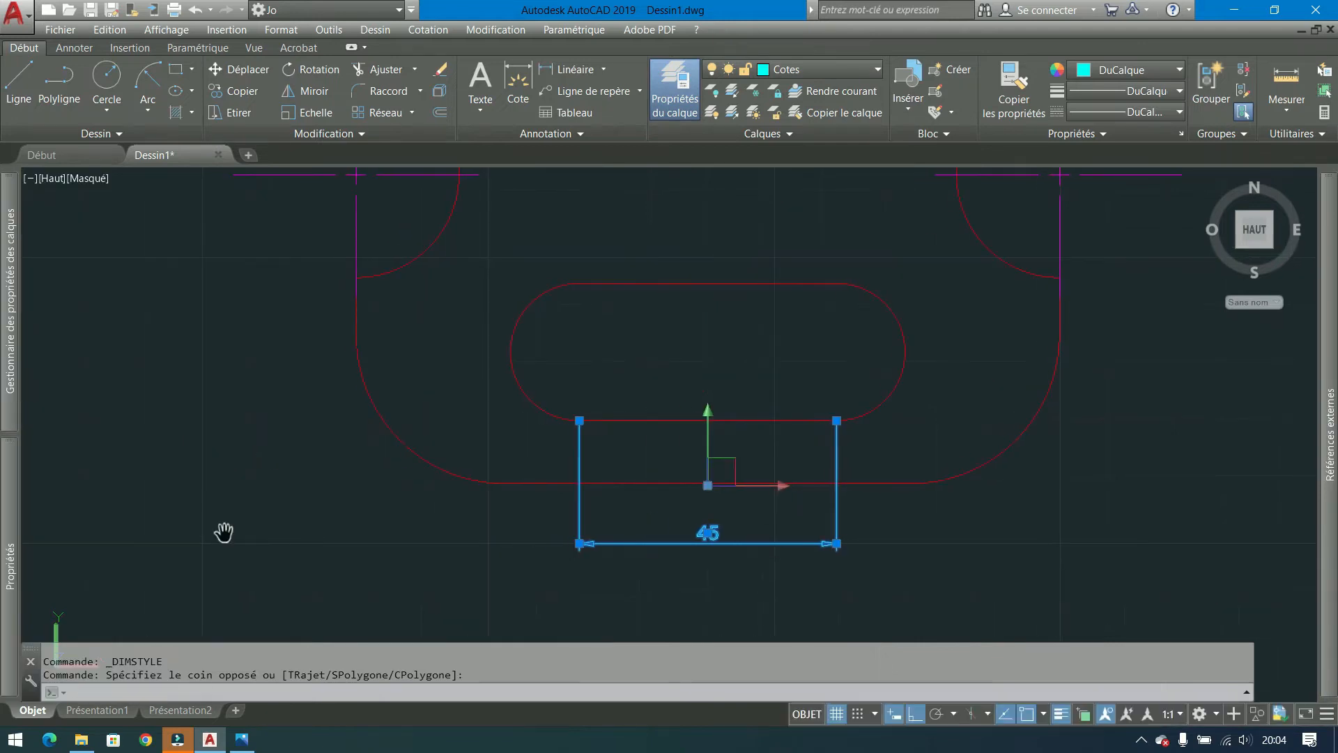
mouse_move(16, 547)
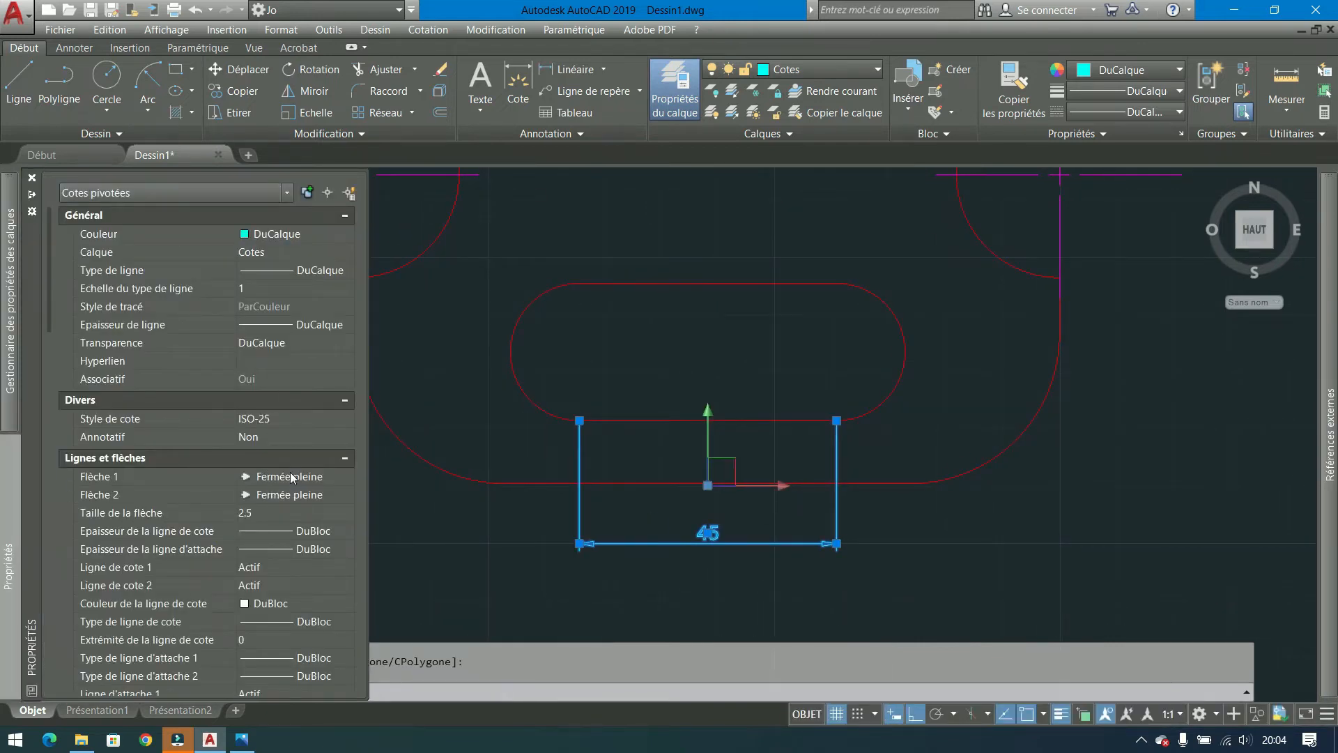
click(314, 420)
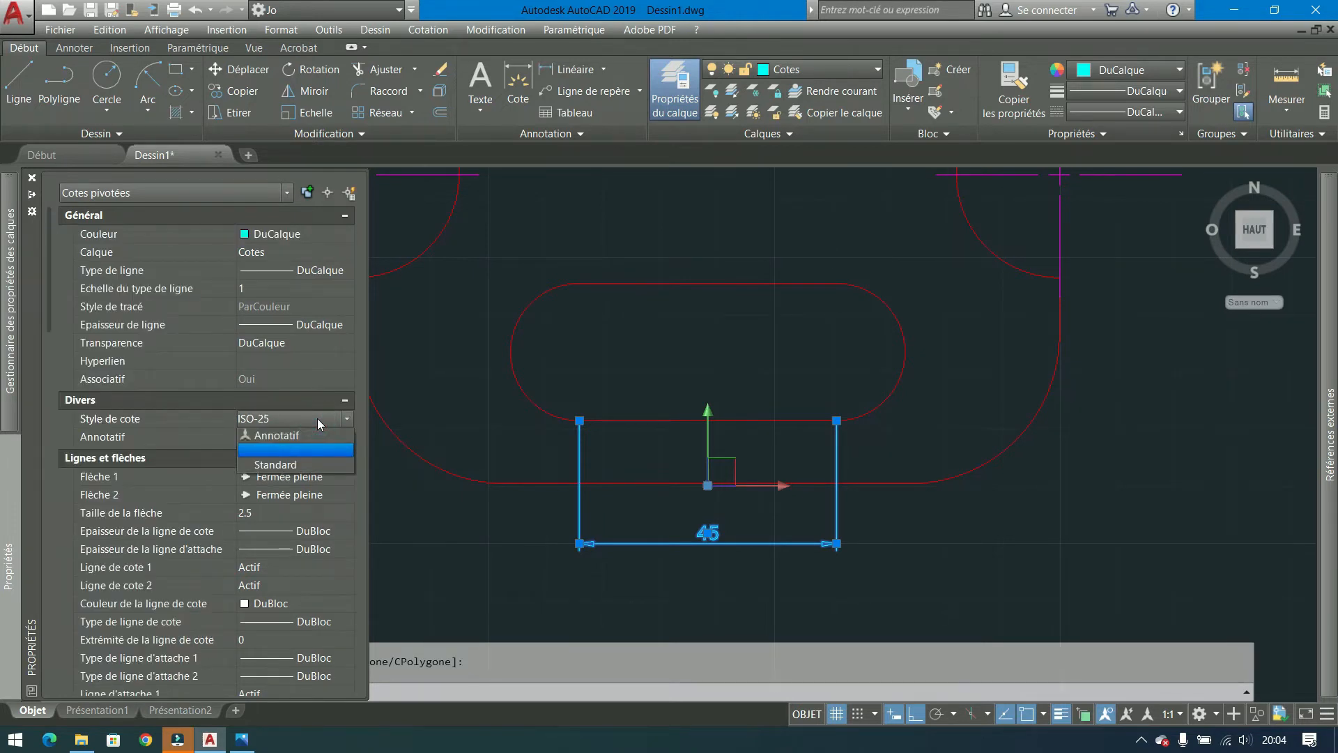
click(316, 418)
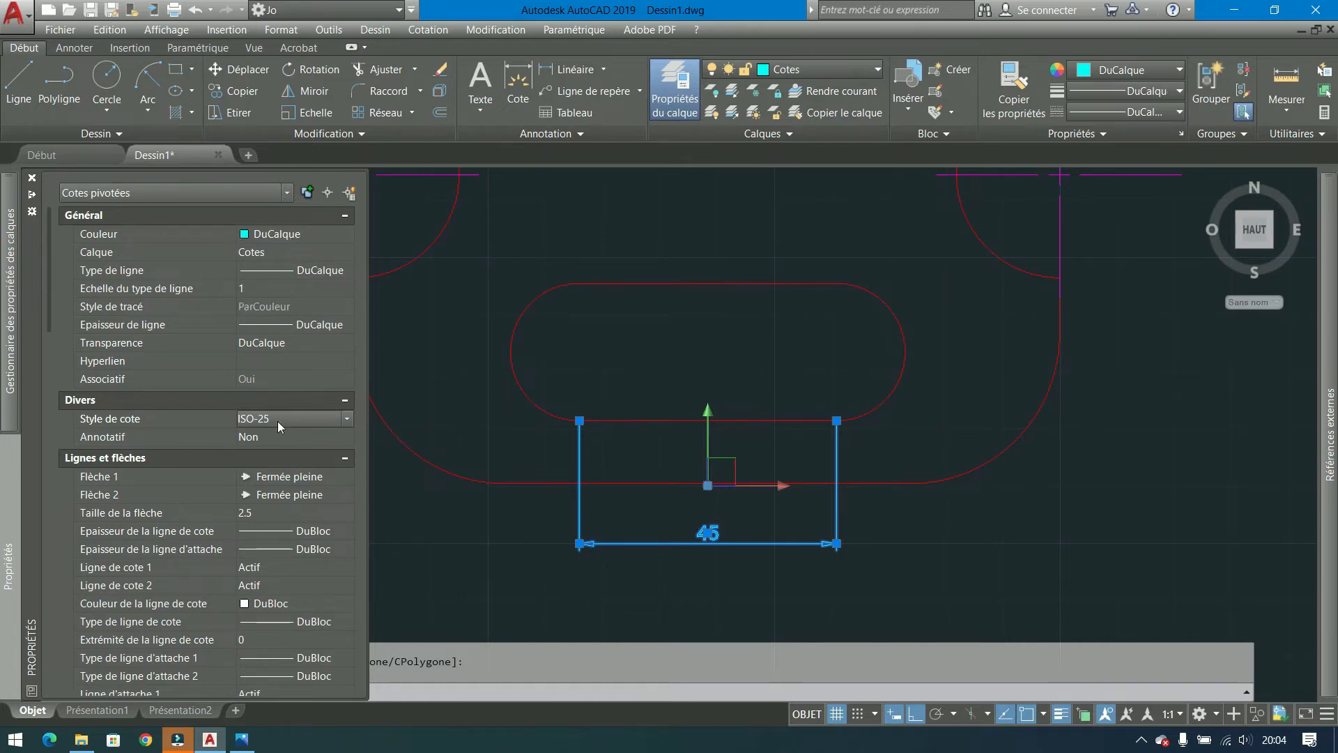
Keep arrow 1 of the slot's dimension as Fermée pleine and set the arrow size to 4.
click(254, 475)
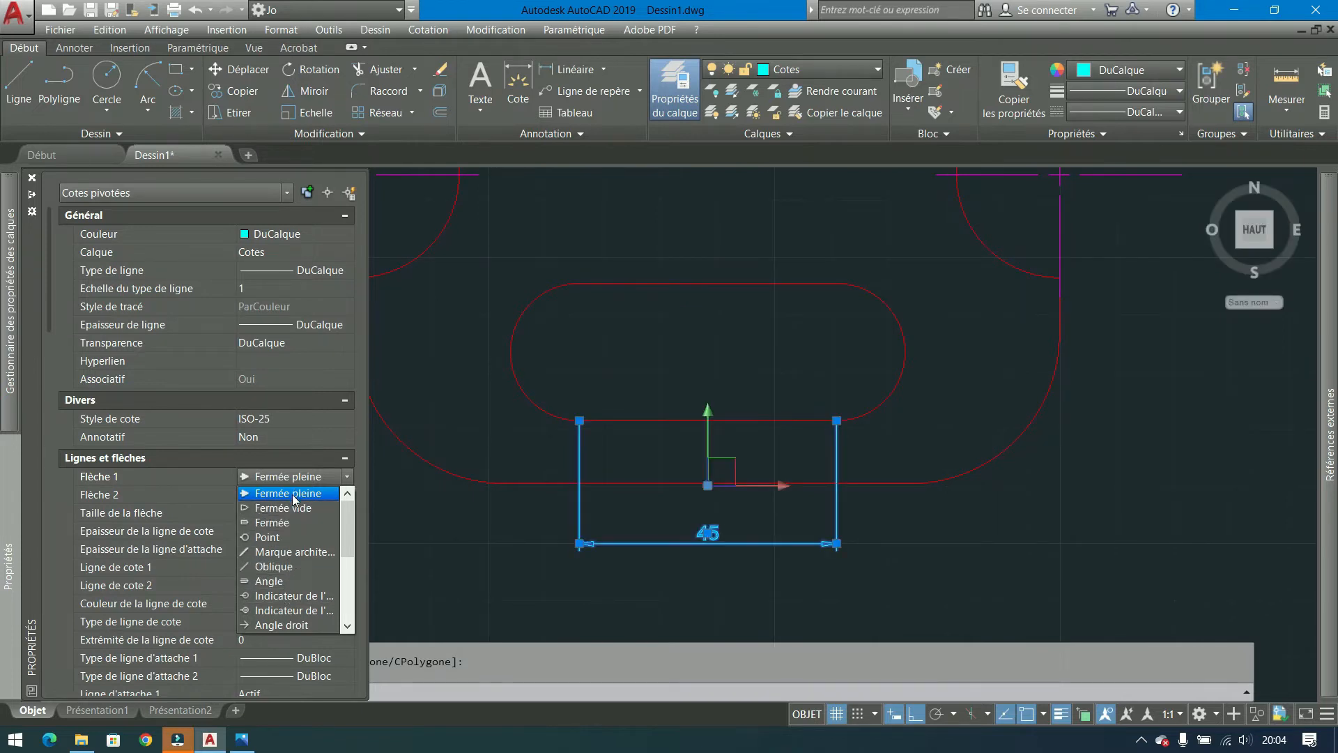
click(293, 497)
click(332, 514)
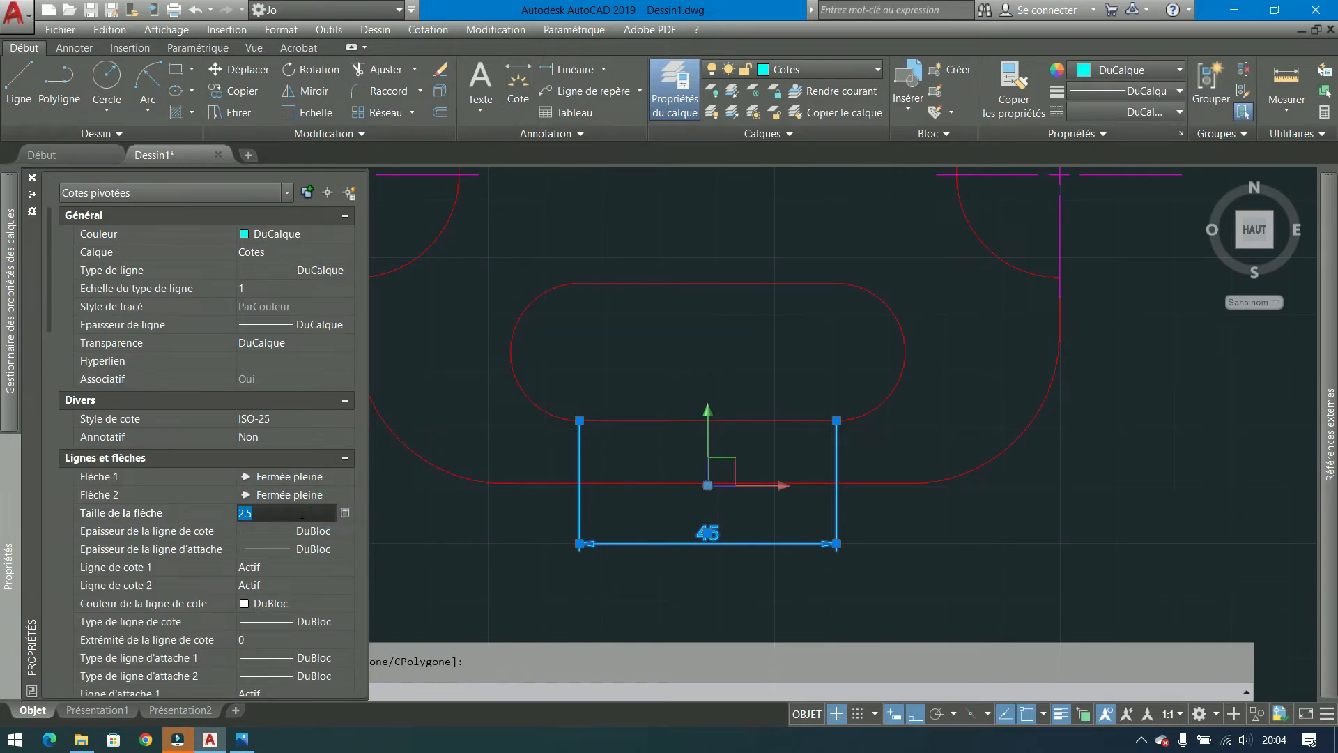
key(BackSpace)
double_click(269, 513)
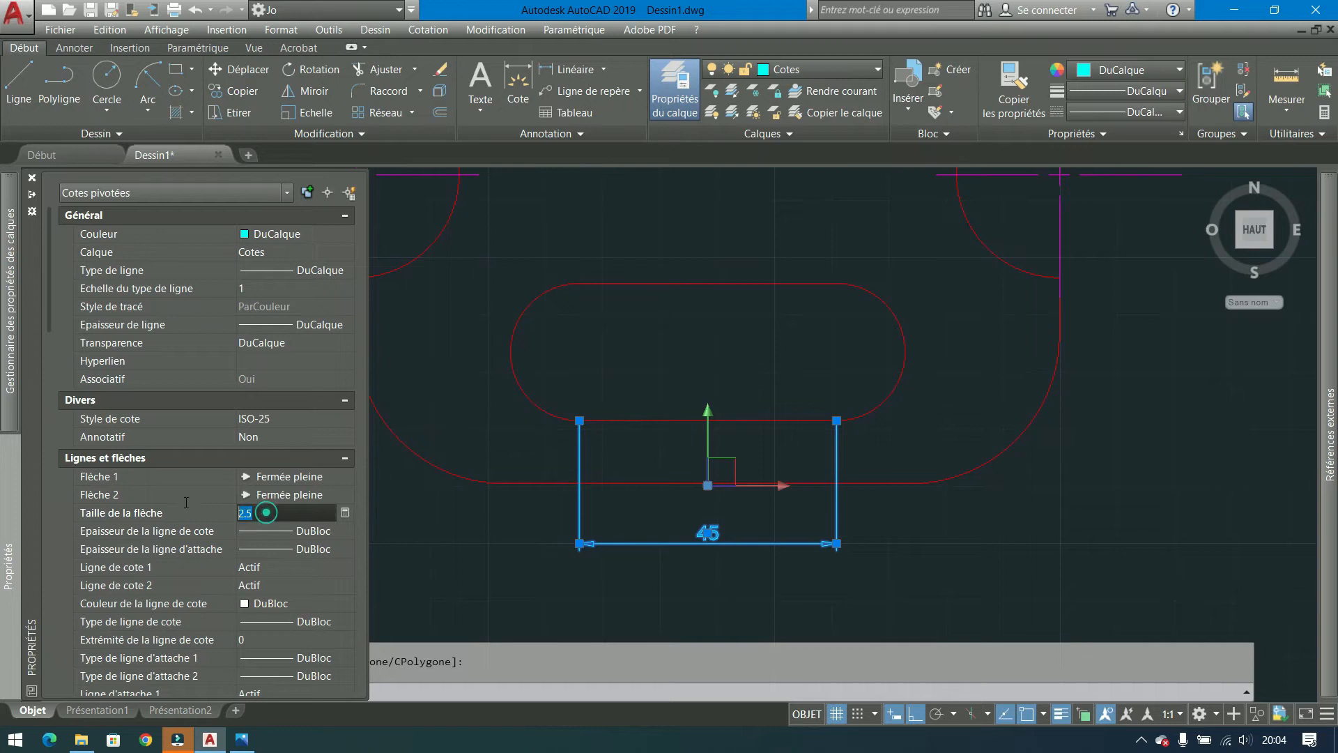
text(4)
click(257, 536)
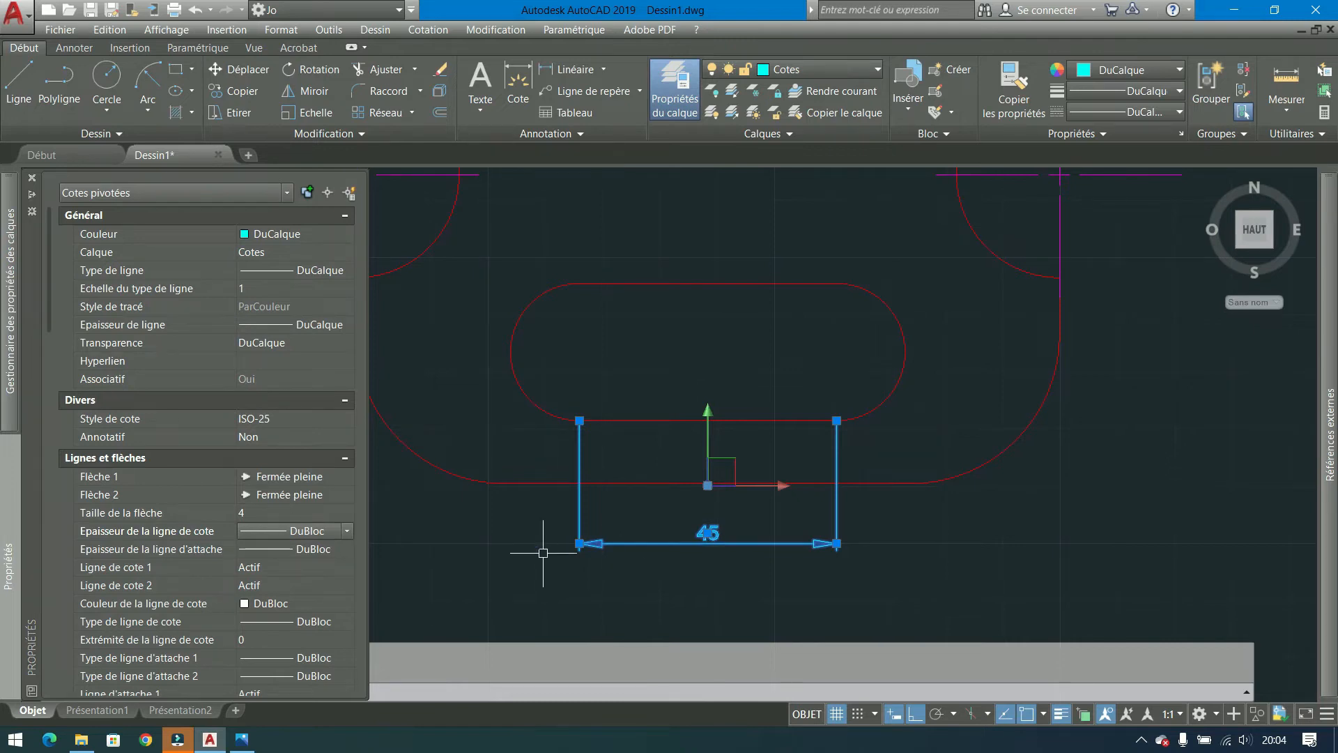
Keep the dimension line's lineweight at DuBloc and toggle the drawing's lineweight display.
click(315, 531)
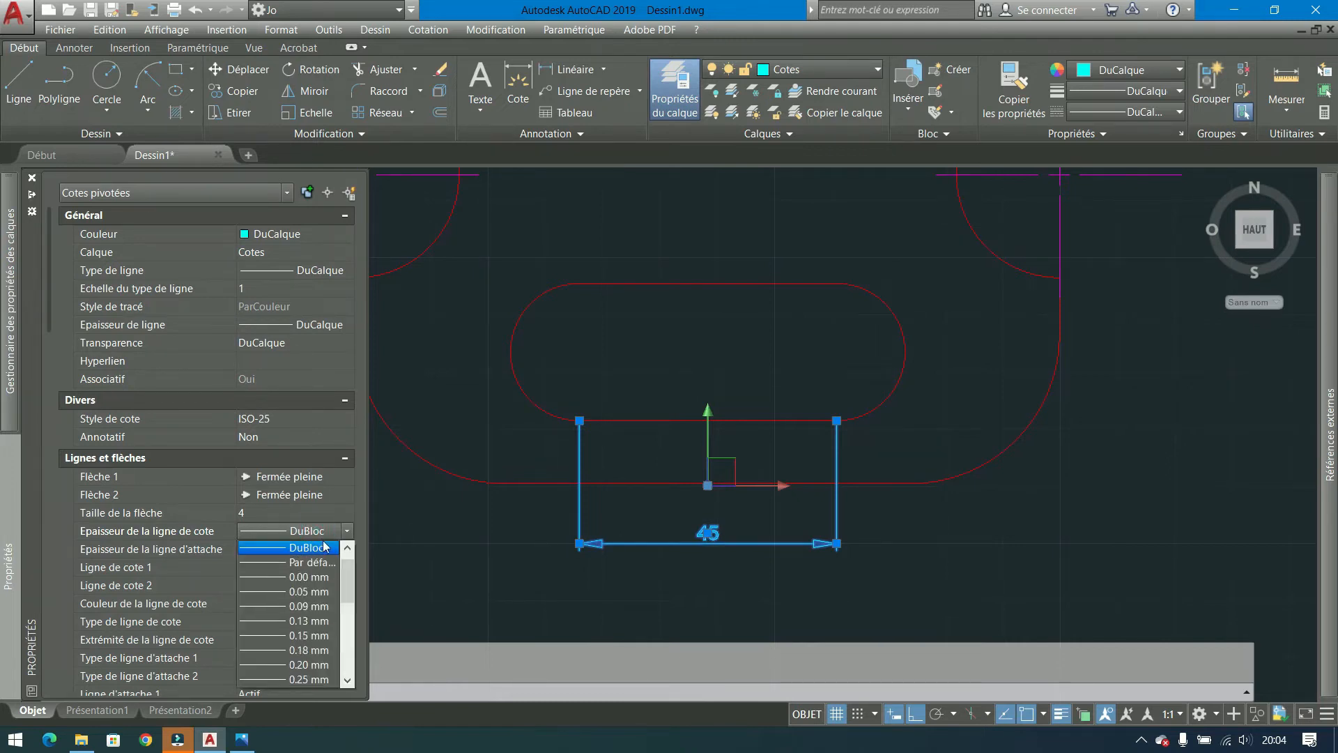
click(315, 547)
key(ctrl+1)
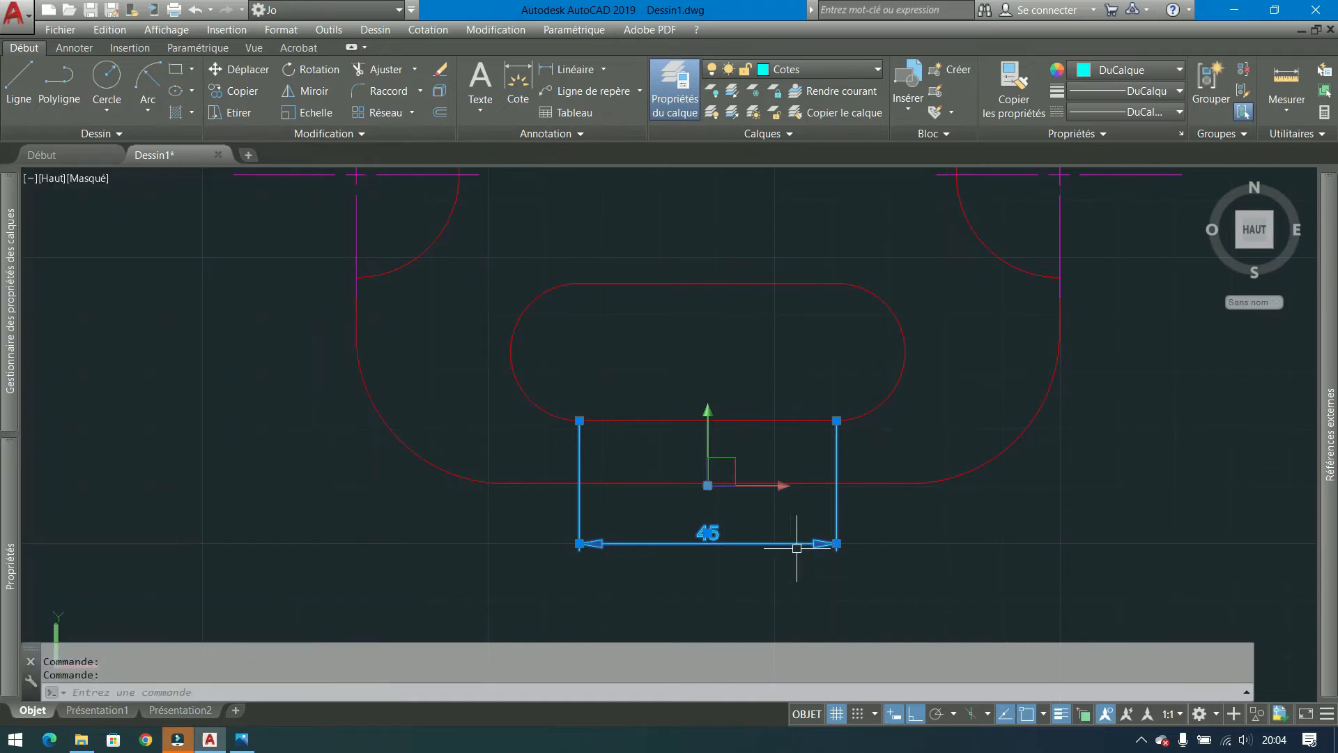
click(1061, 714)
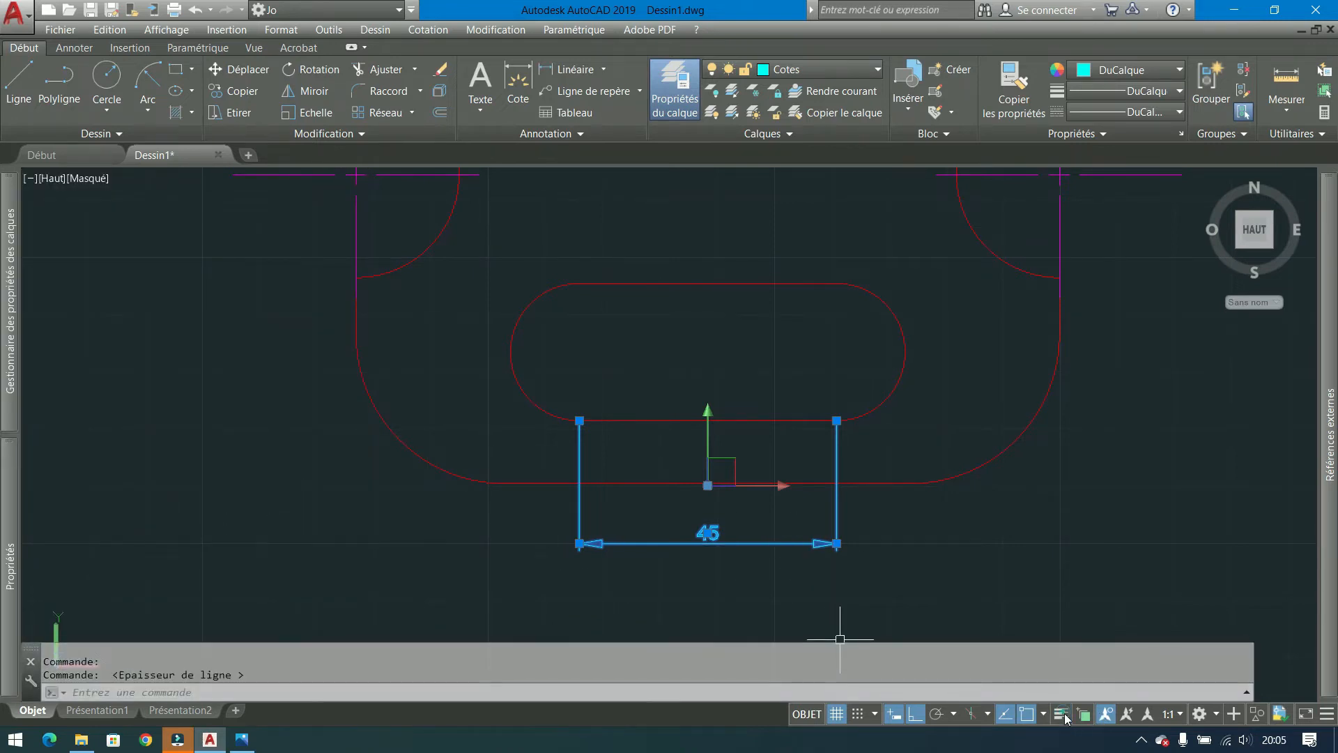
Preview the Inactif option for dimension line 1 of the slot's dimension, leaving it set to Actif.
mouse_move(11, 521)
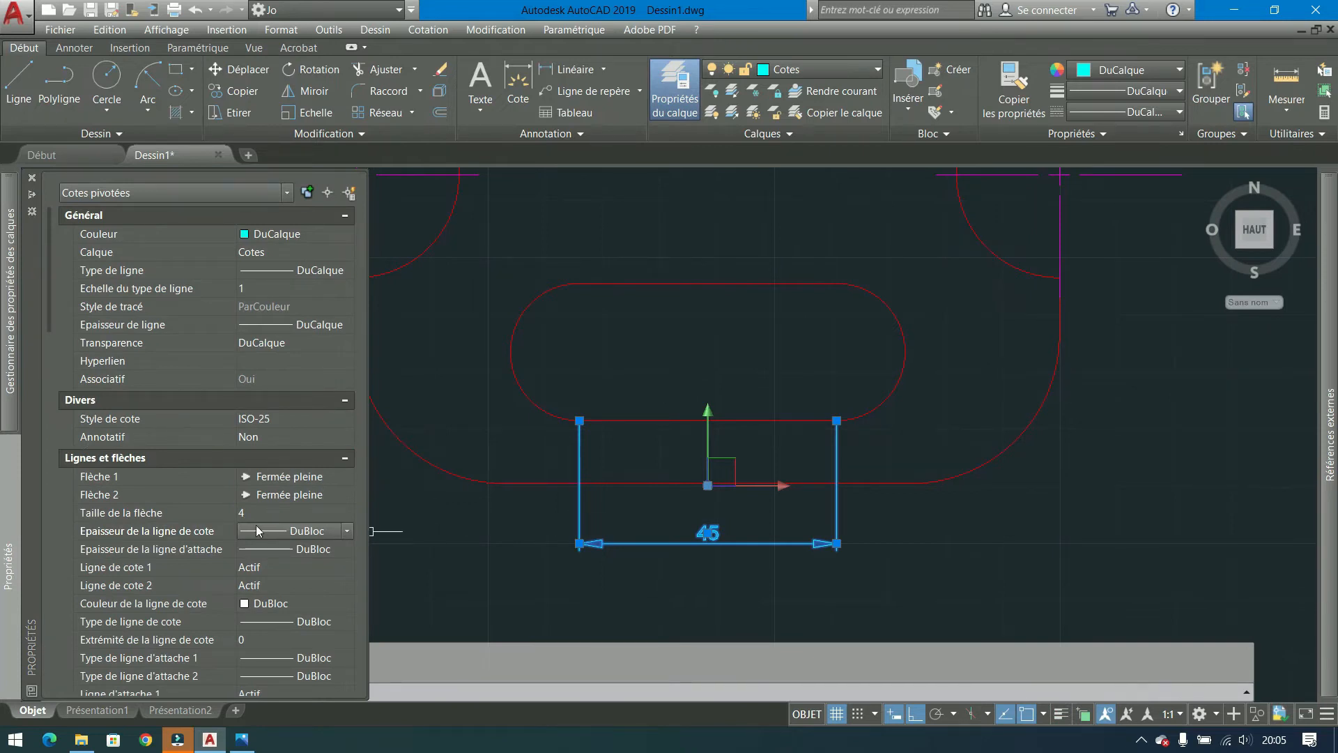
click(303, 565)
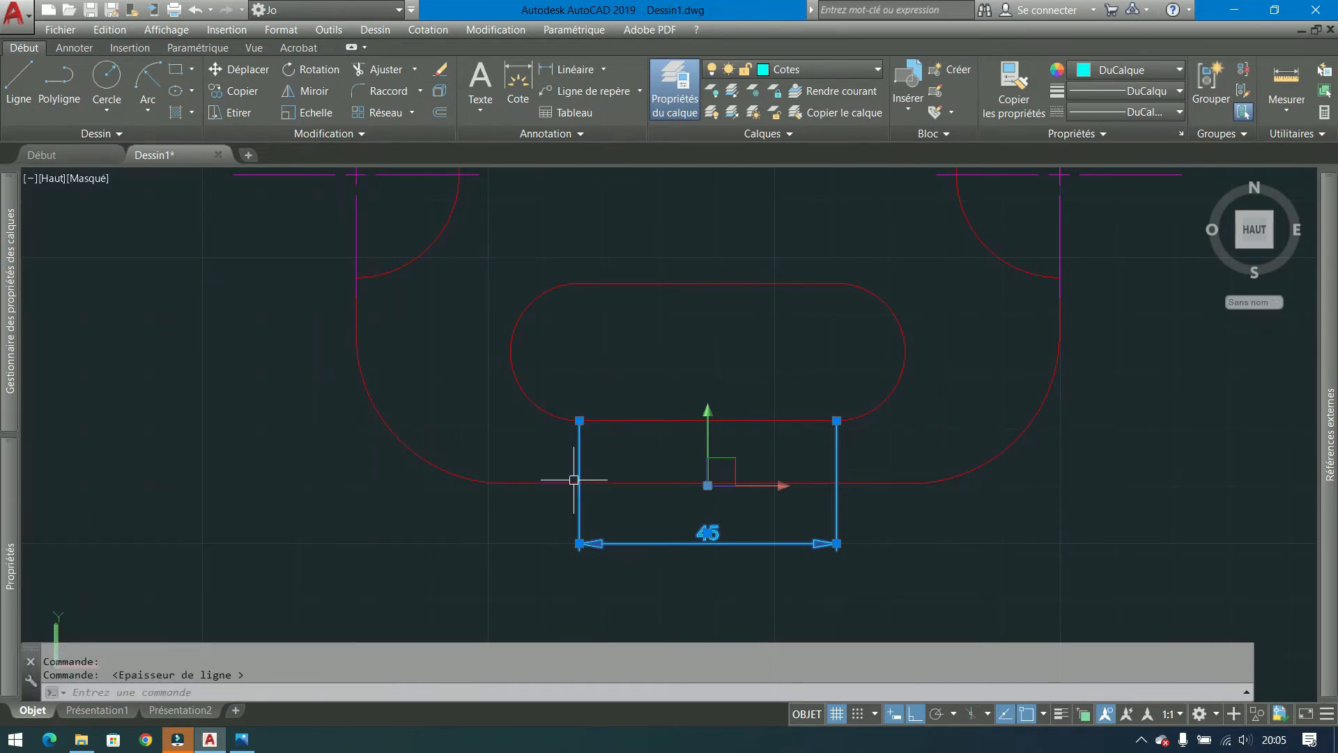
mouse_move(13, 566)
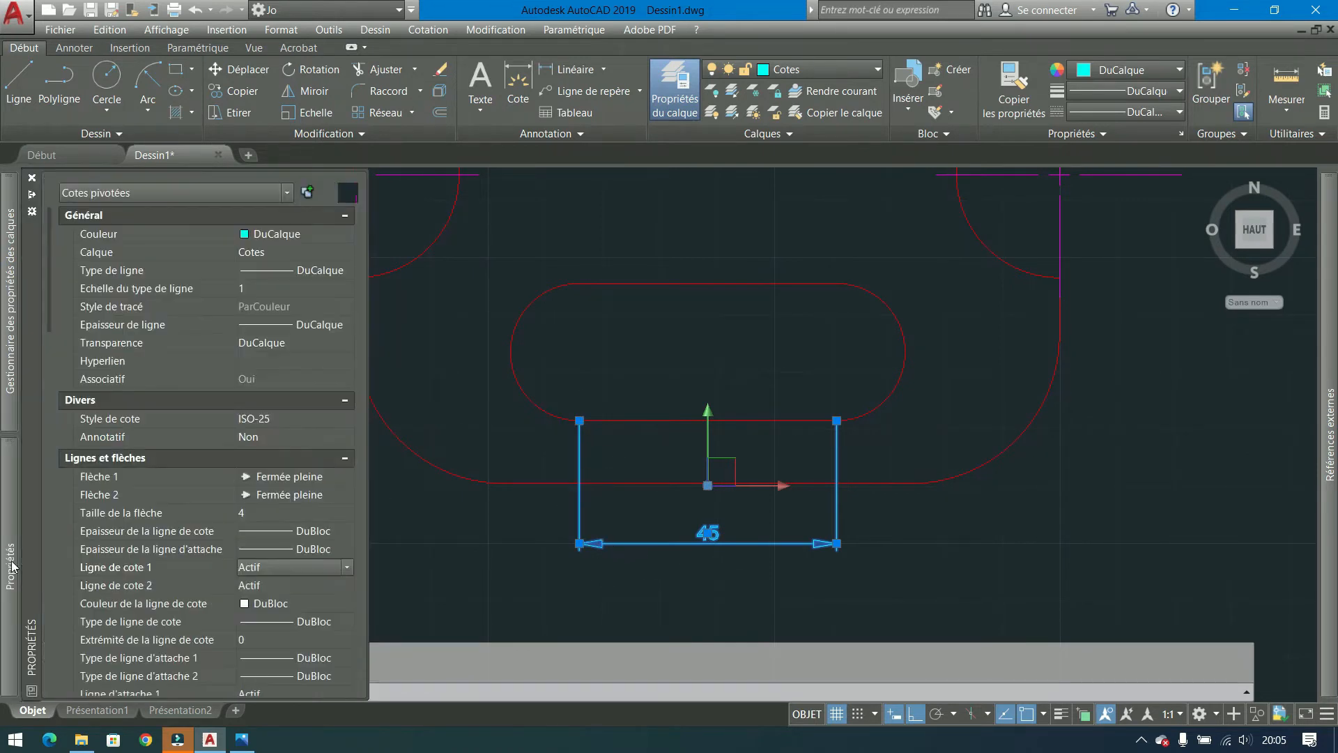
click(273, 566)
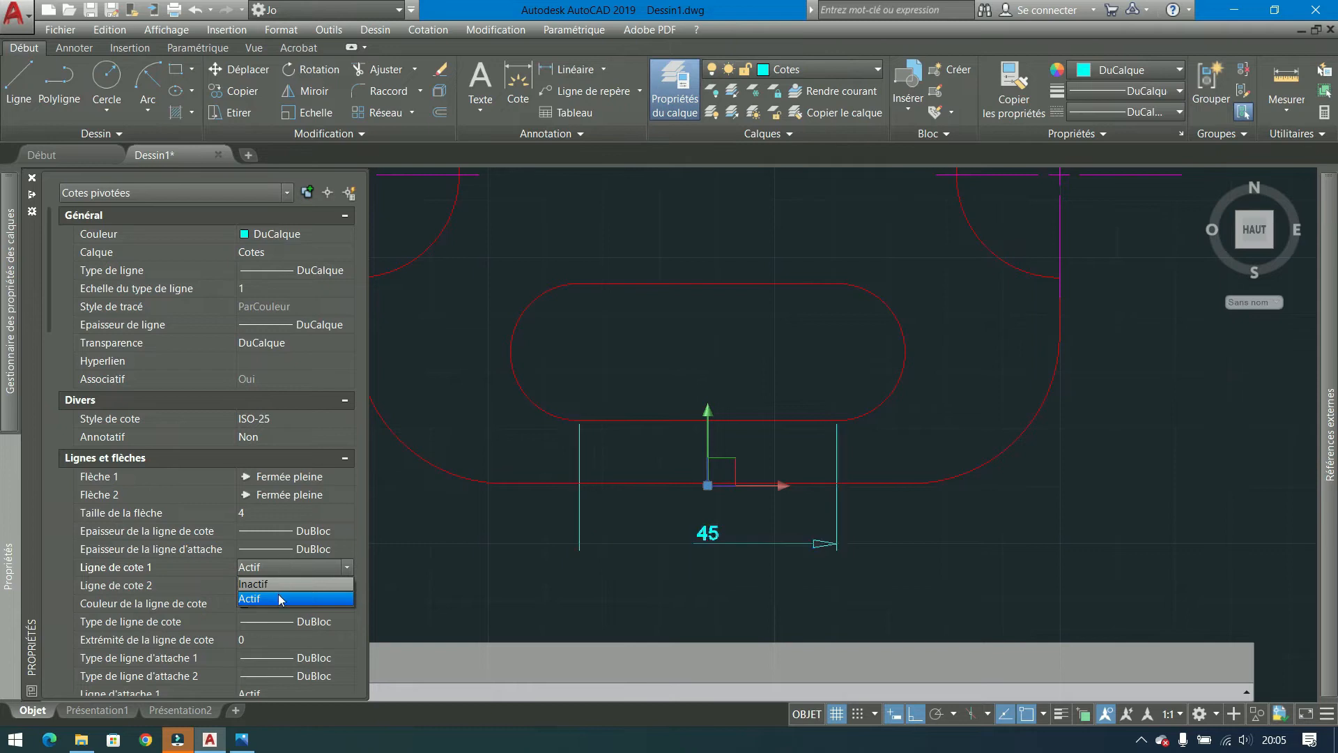
click(283, 566)
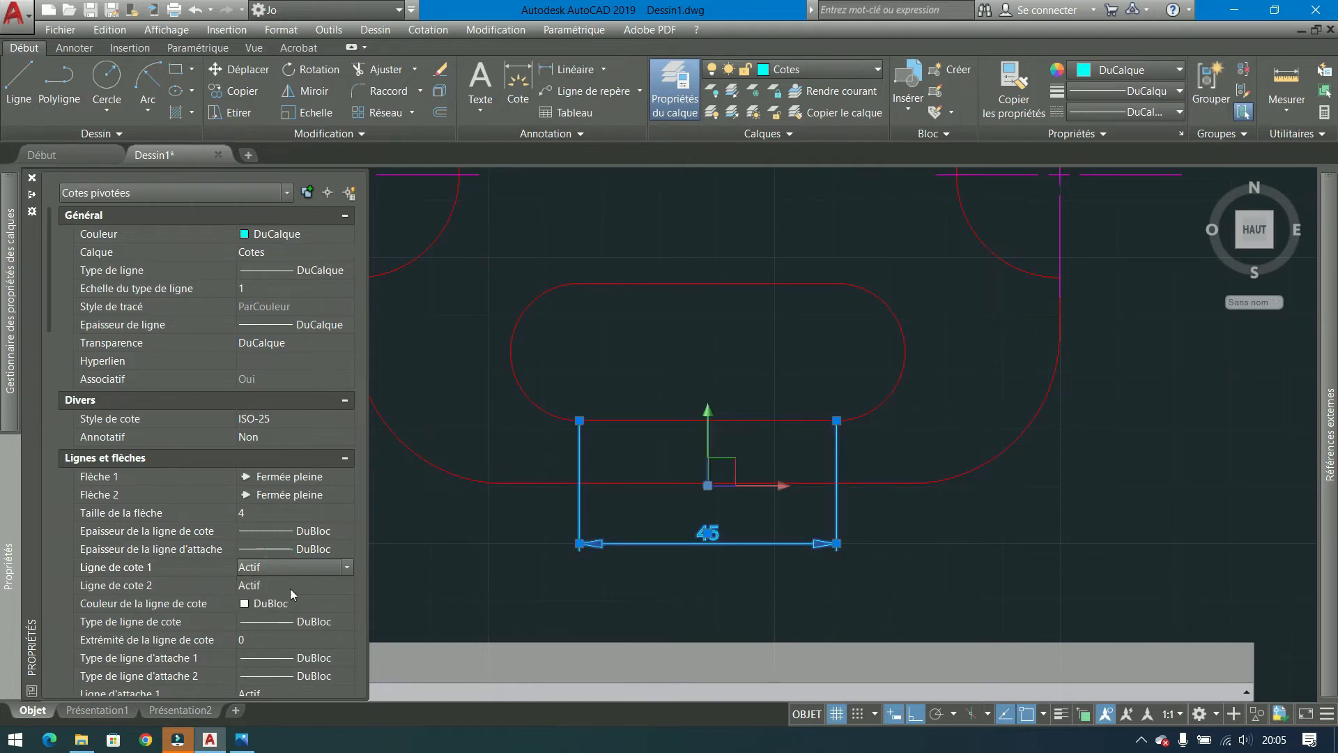
Set both the colour and the linetype of the slot dimension's dimension line to DuCalque.
click(327, 604)
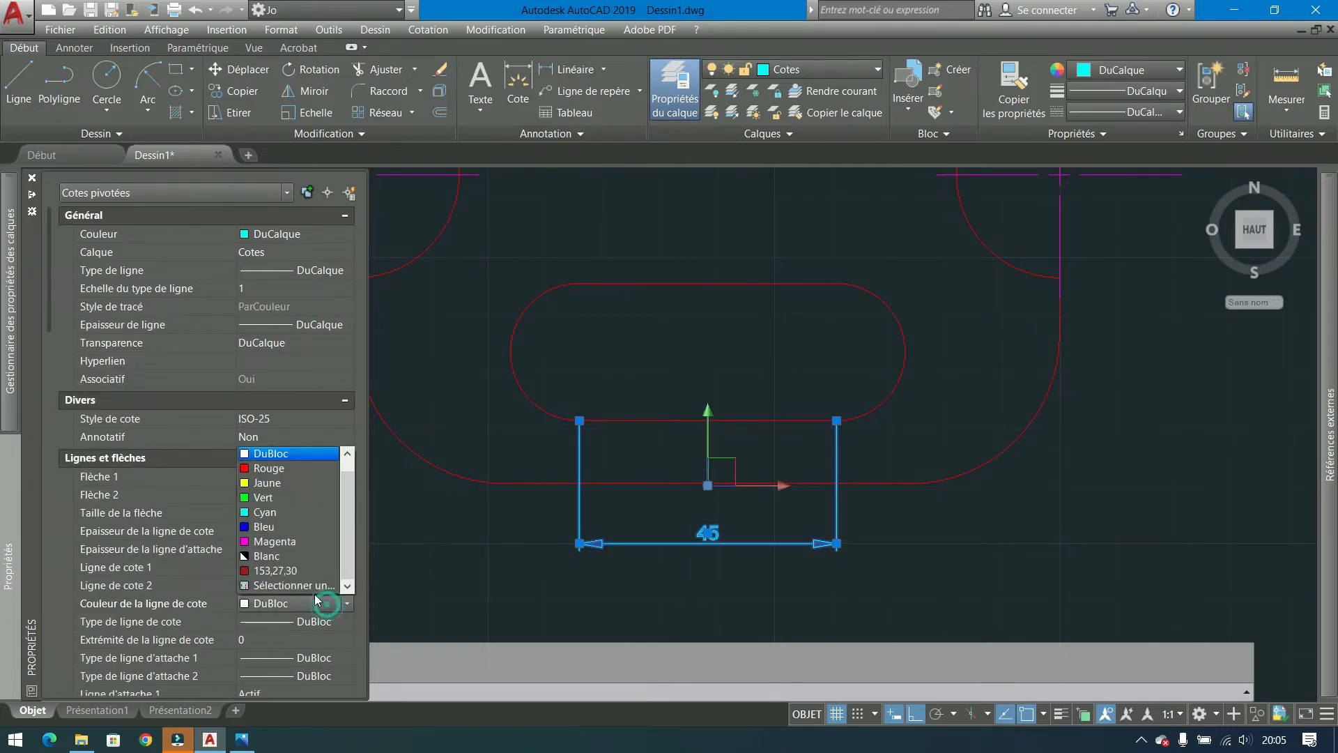
click(287, 455)
click(277, 603)
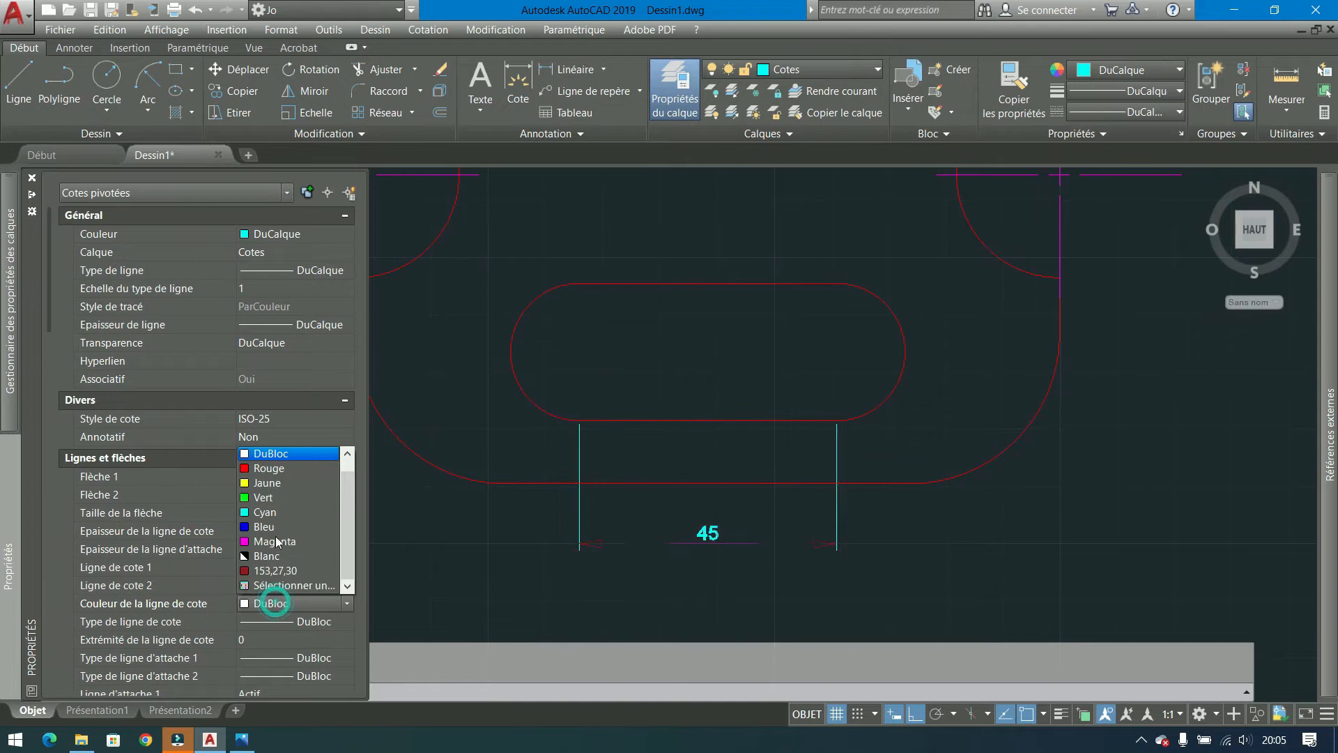
click(293, 451)
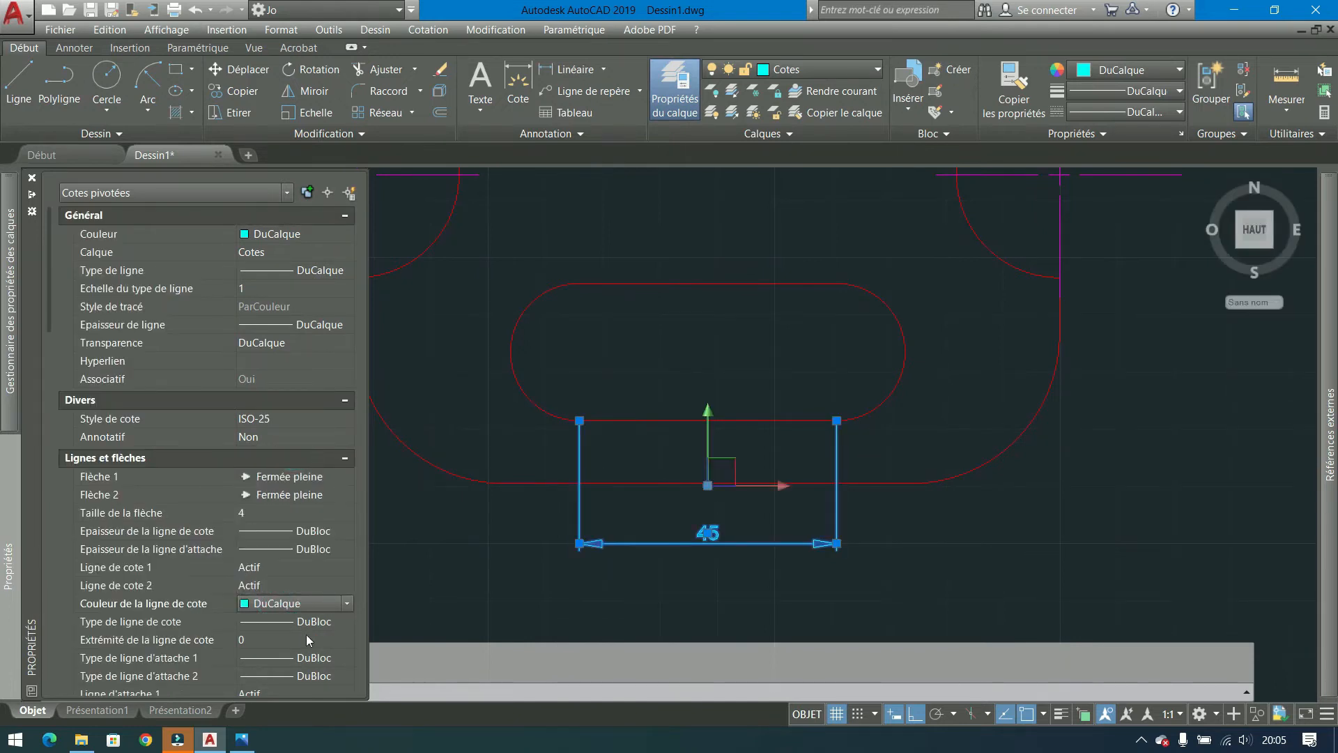
click(346, 626)
scroll(345, 625, down, 2)
scroll(343, 624, down, 1)
scroll(337, 617, down, 2)
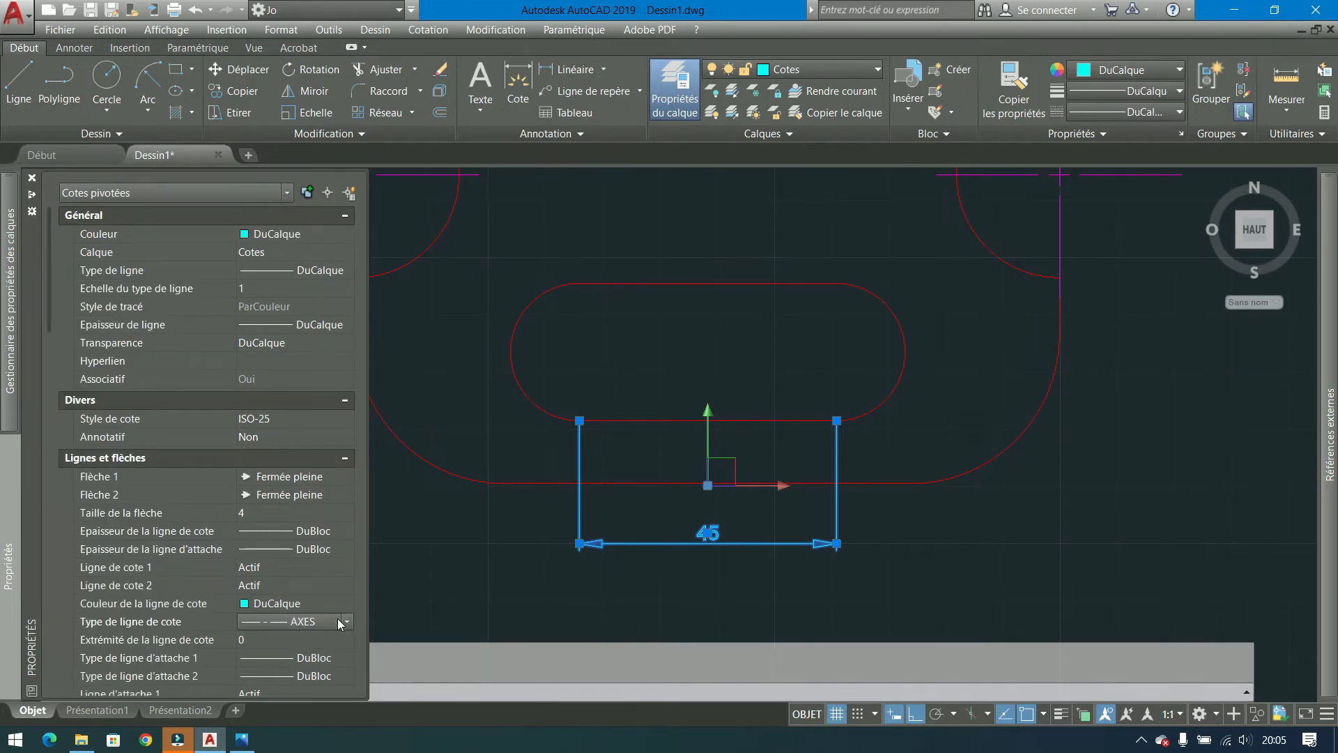
scroll(254, 625, up, 1)
Examine the linetype and visibility options of extension line 1, leaving them at DuBloc and Actif.
click(211, 640)
scroll(327, 662, down, 1)
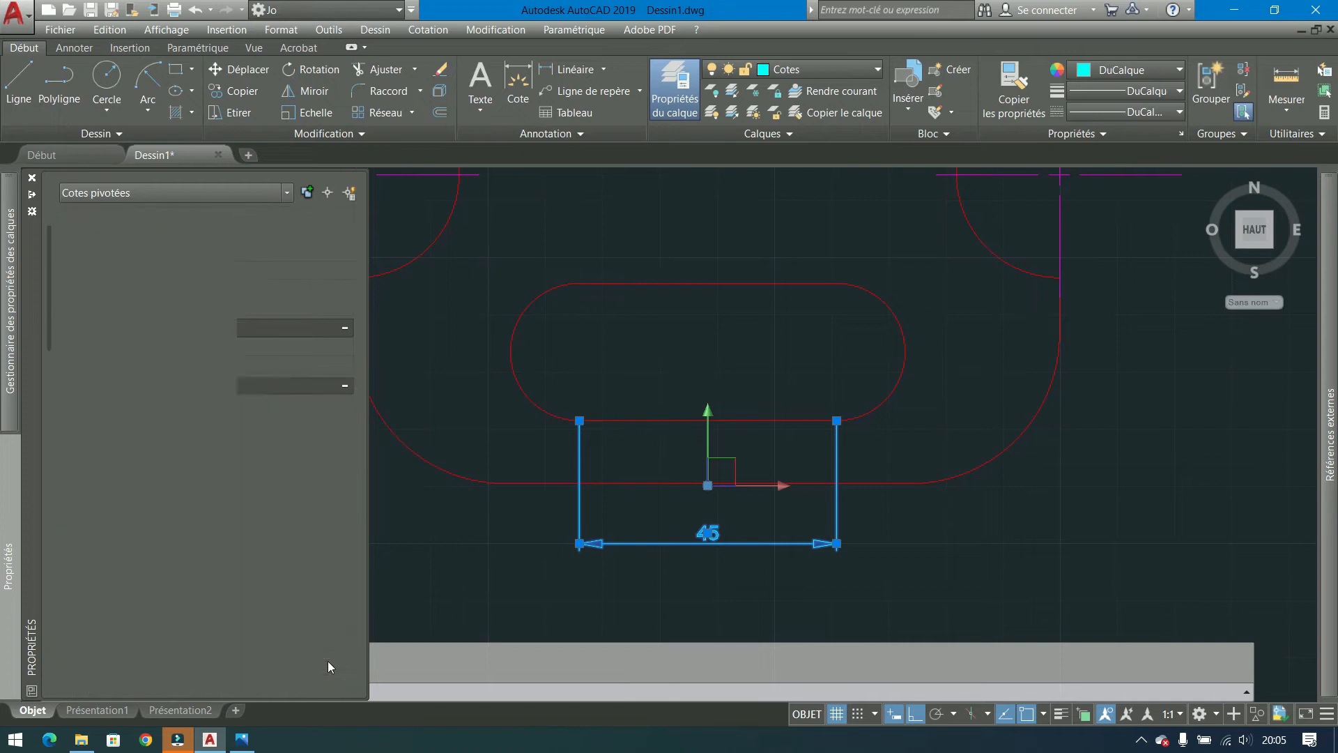
scroll(322, 614, down, 1)
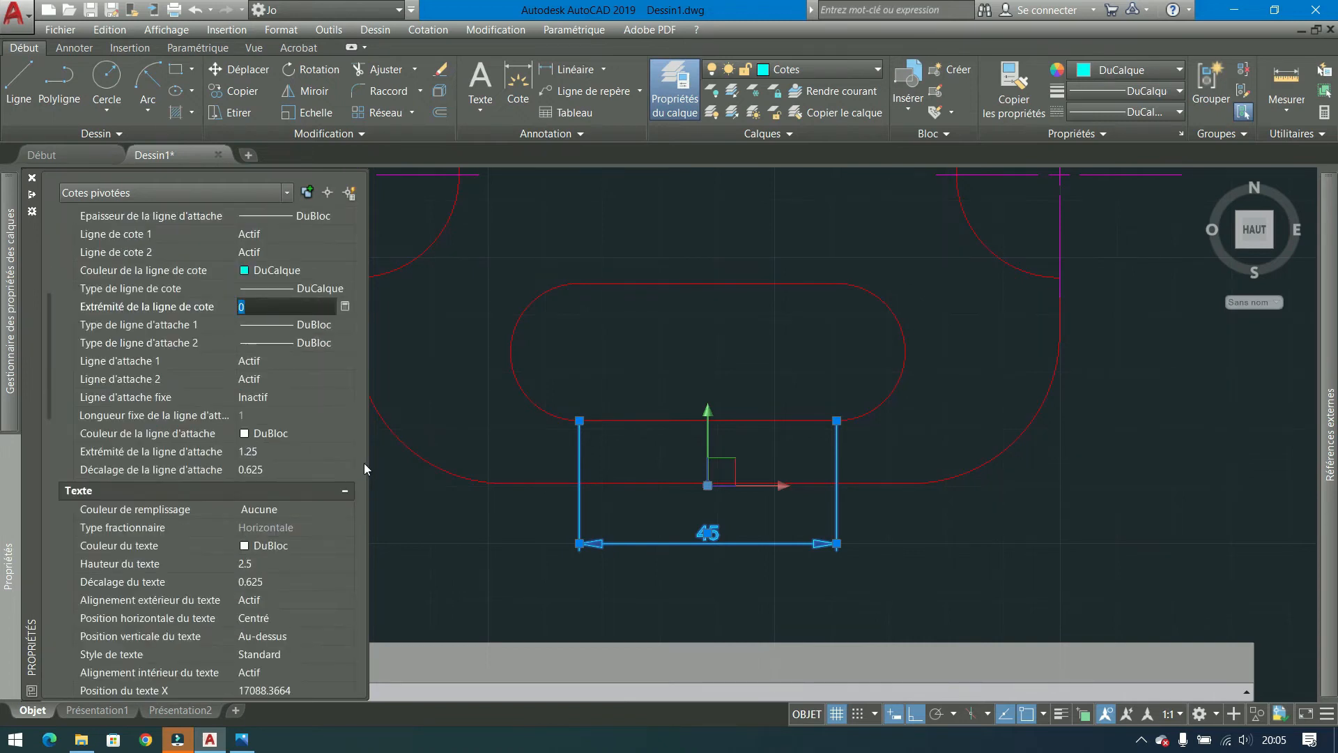
click(349, 323)
click(346, 324)
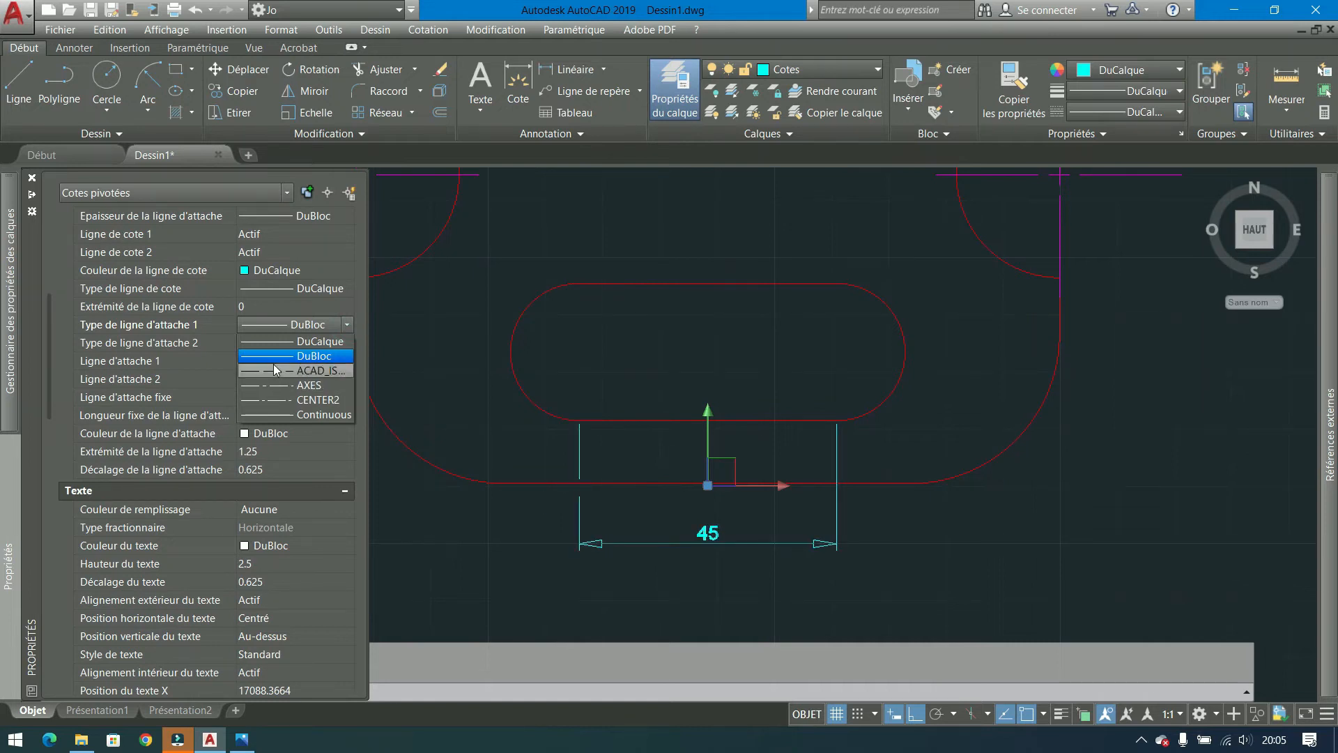
click(282, 326)
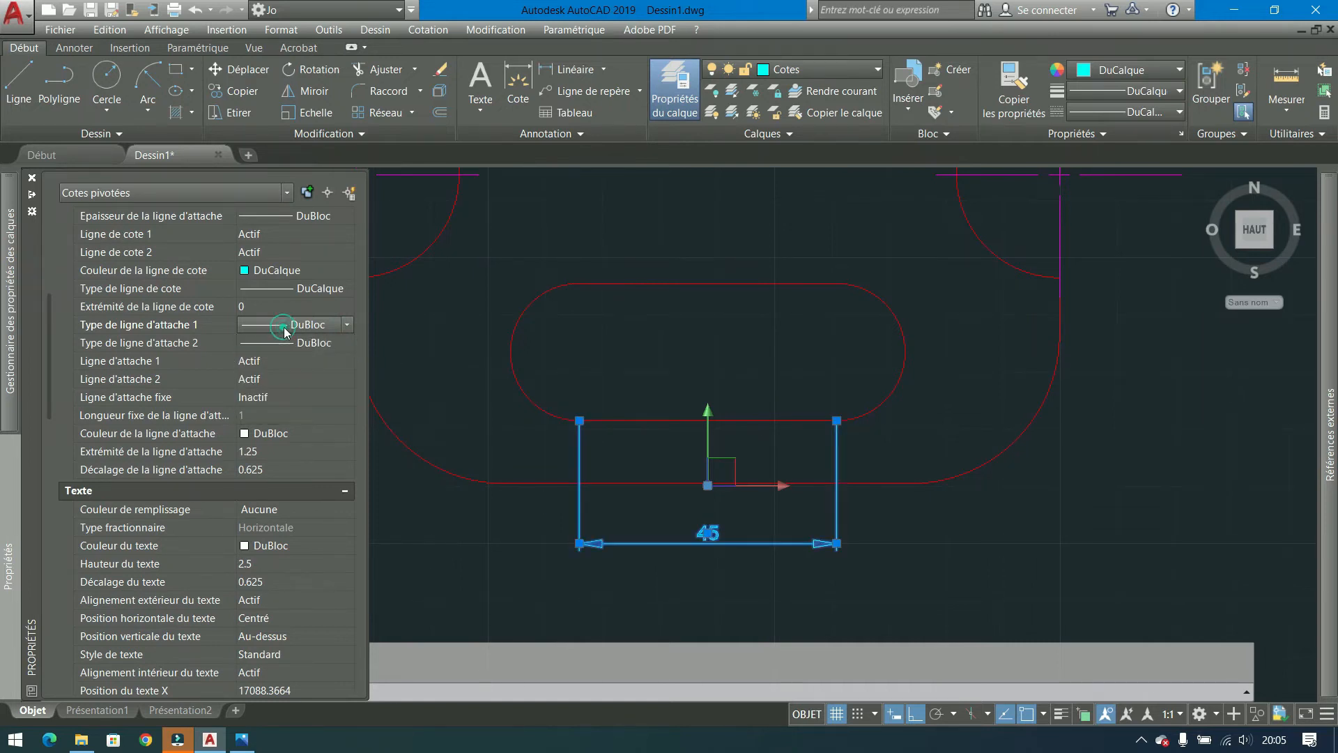
click(298, 363)
click(307, 362)
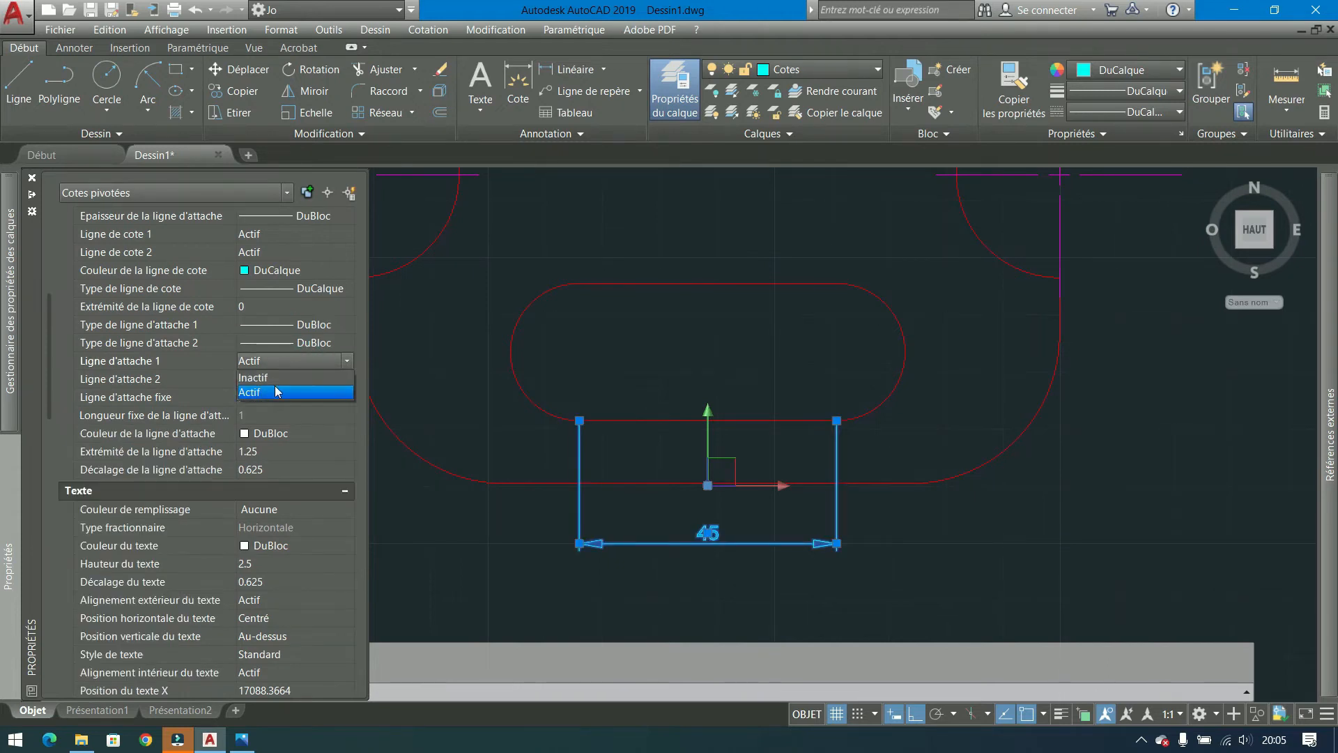
click(283, 361)
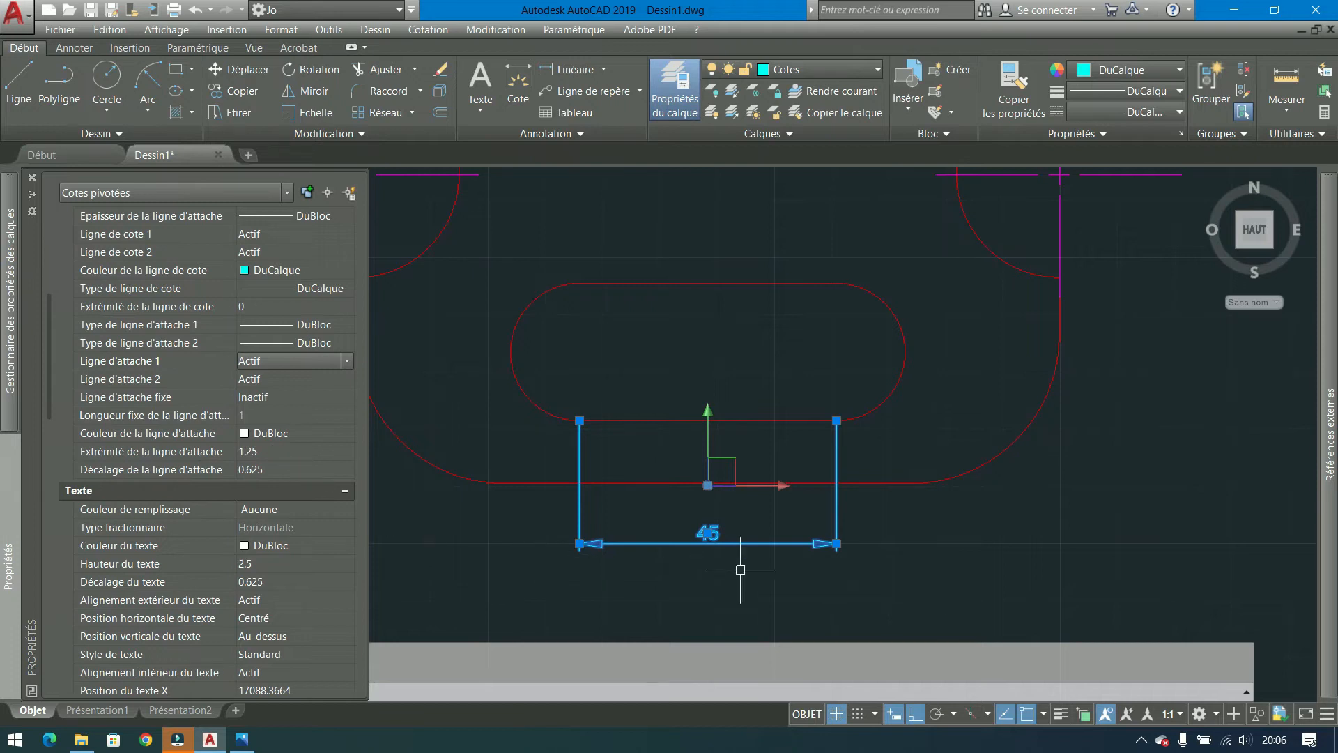
Set the extension lines' overshoot (Extrémité de la ligne d'attache) of the slot dimension to 3.
key(ctrl+1)
scroll(738, 551, up, 6)
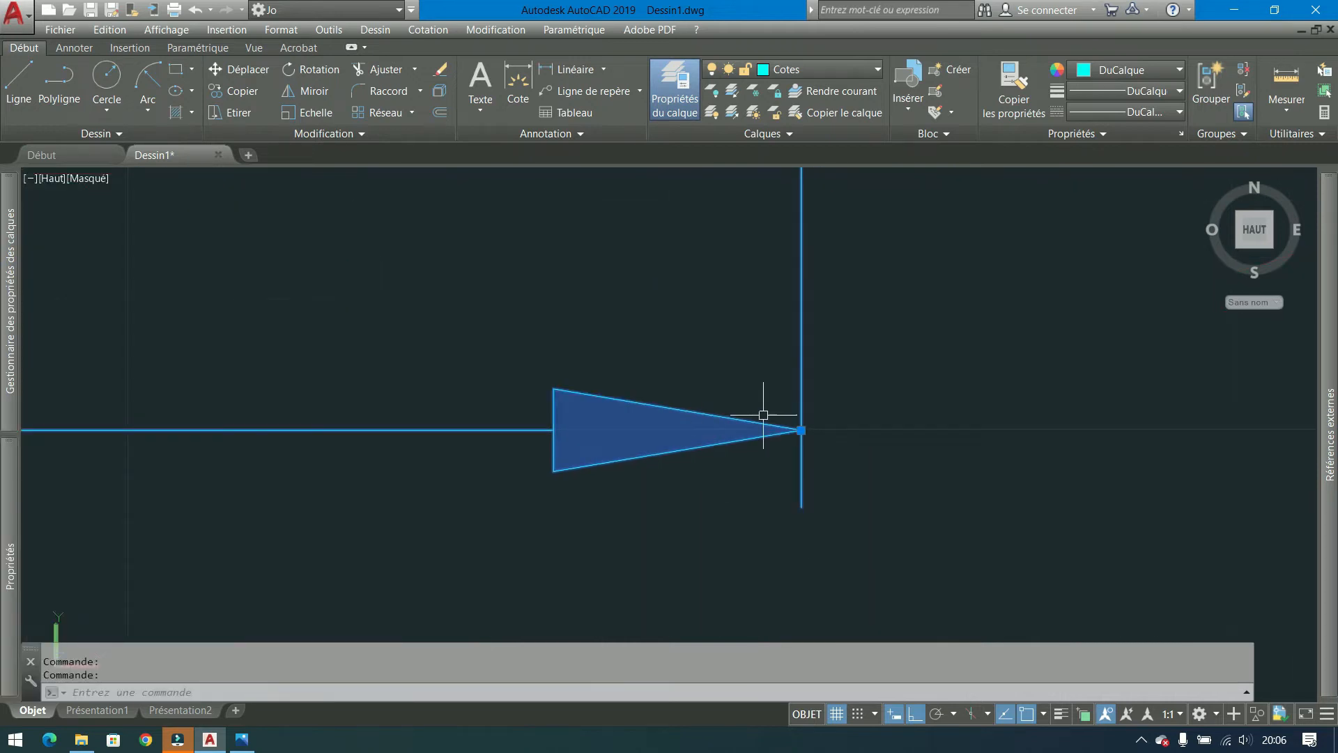
scroll(797, 508, down, 6)
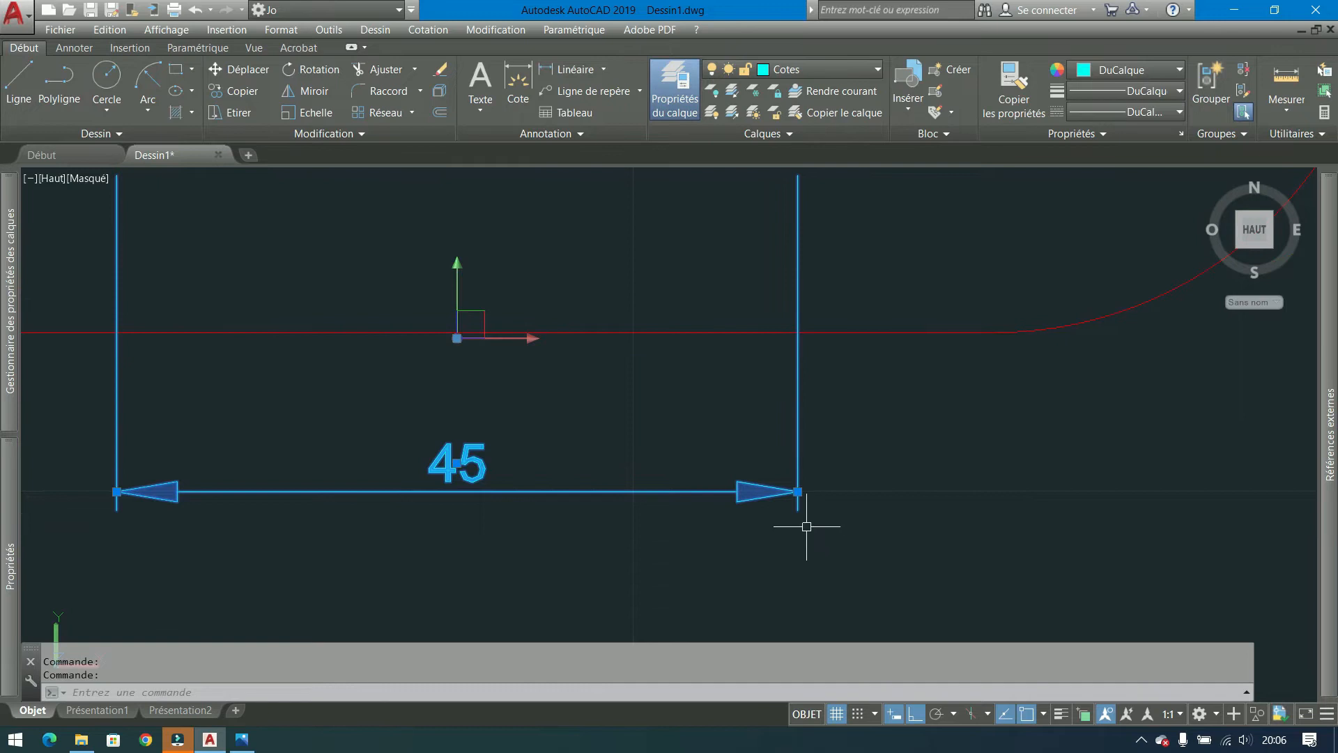
scroll(801, 533, down, 4)
scroll(624, 472, up, 3)
middle_drag(625, 472, 449, 487)
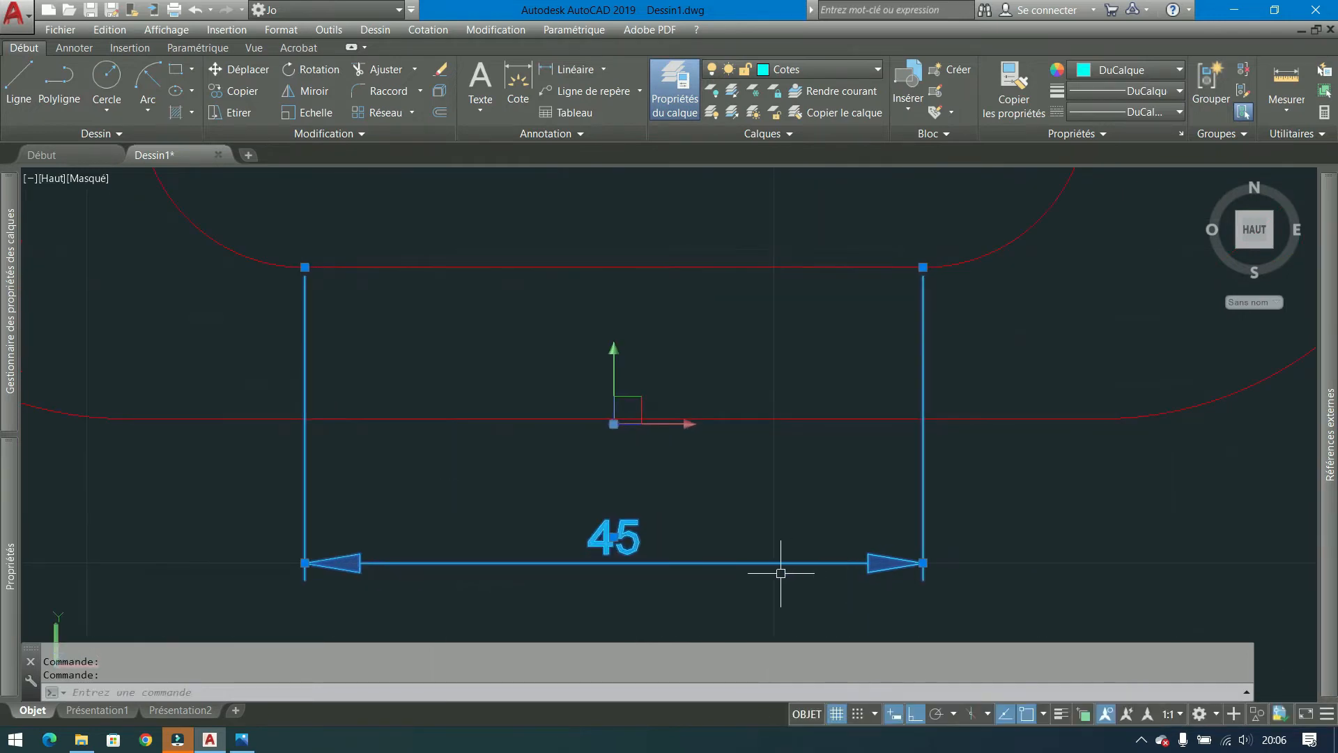
mouse_move(11, 522)
scroll(232, 503, down, 5)
click(276, 547)
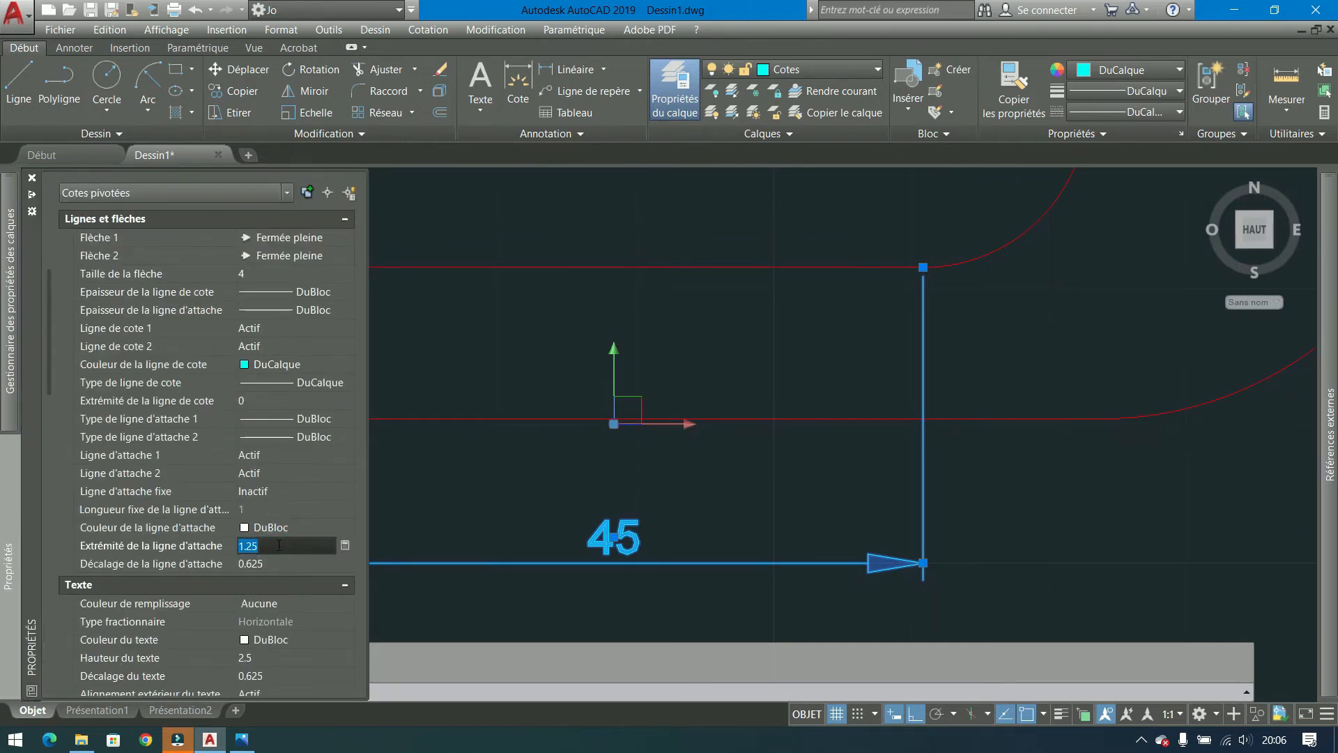
key(Tab)
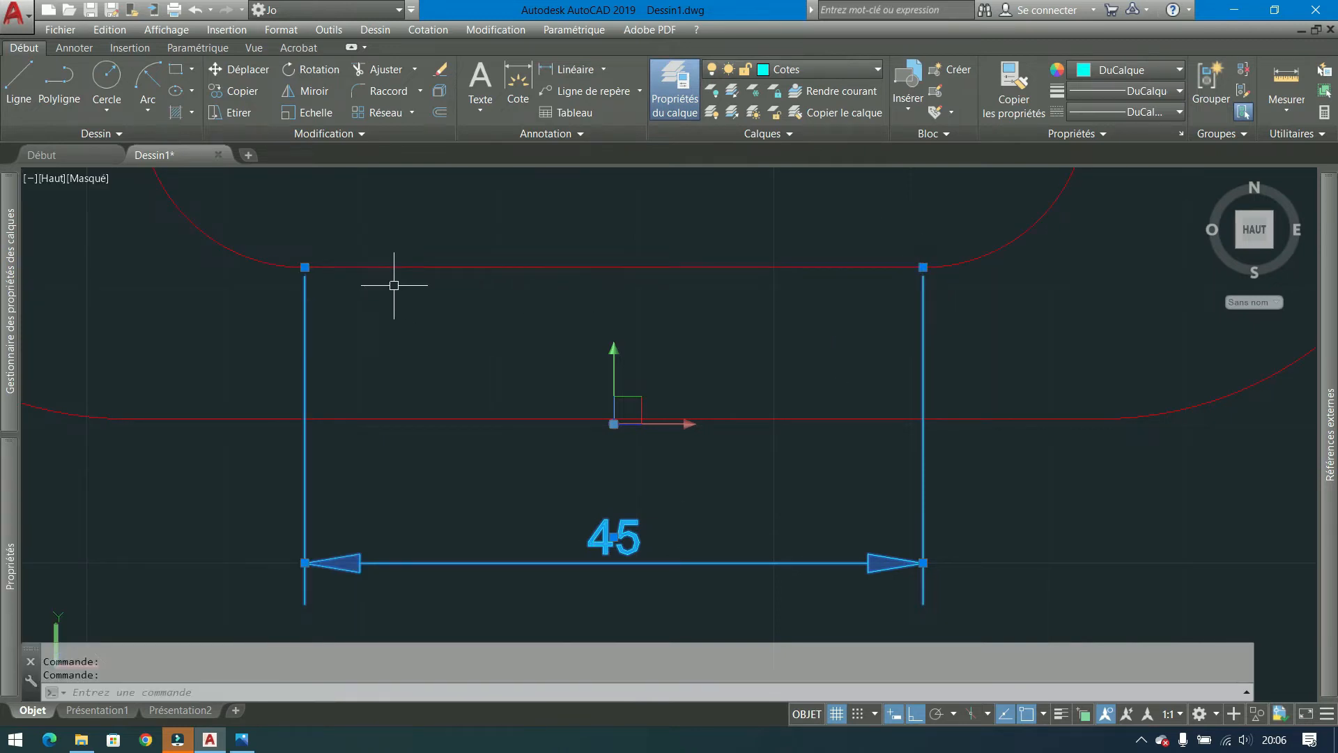
Deselect the slot dimension and examine the gap between the slot's lower edge and the start of its extension line.
key(ctrl+z)
key(ctrl+z)
key(ctrl+z)
key(ctrl+z)
key(ctrl+z)
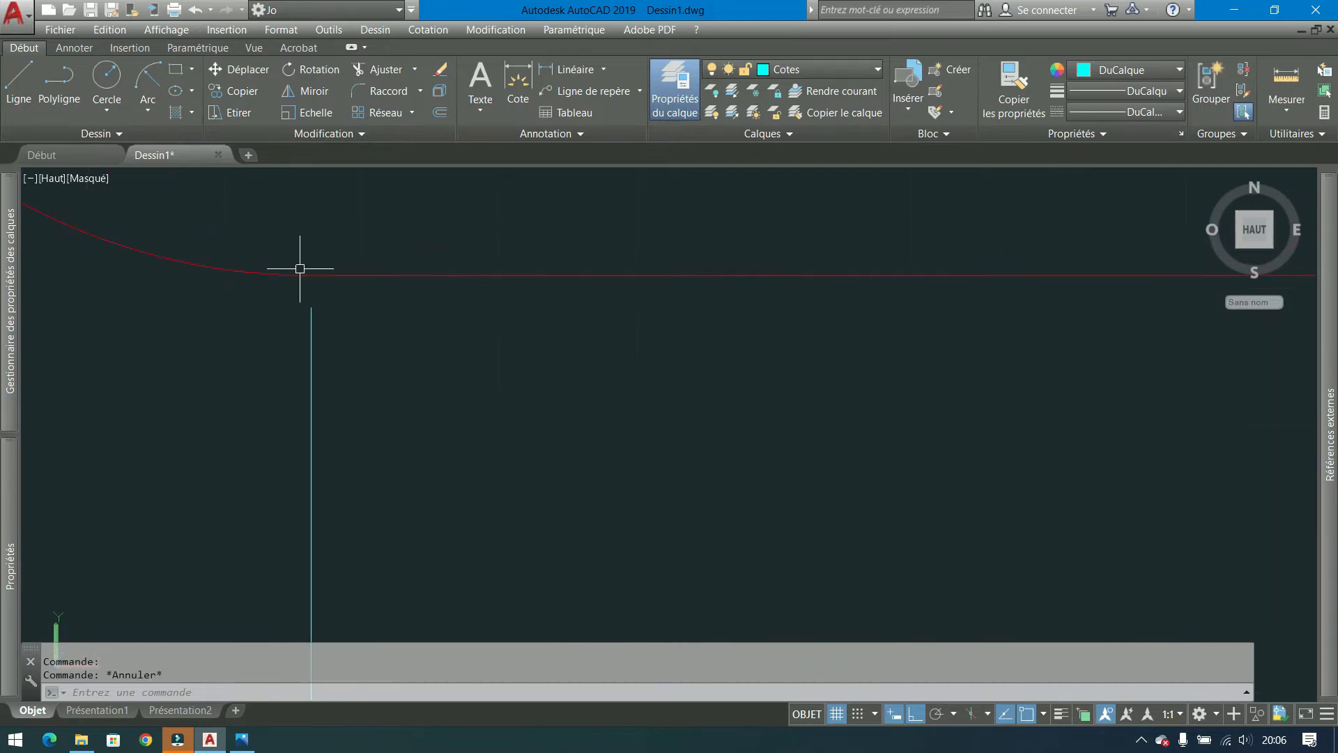
scroll(313, 304, up, 1)
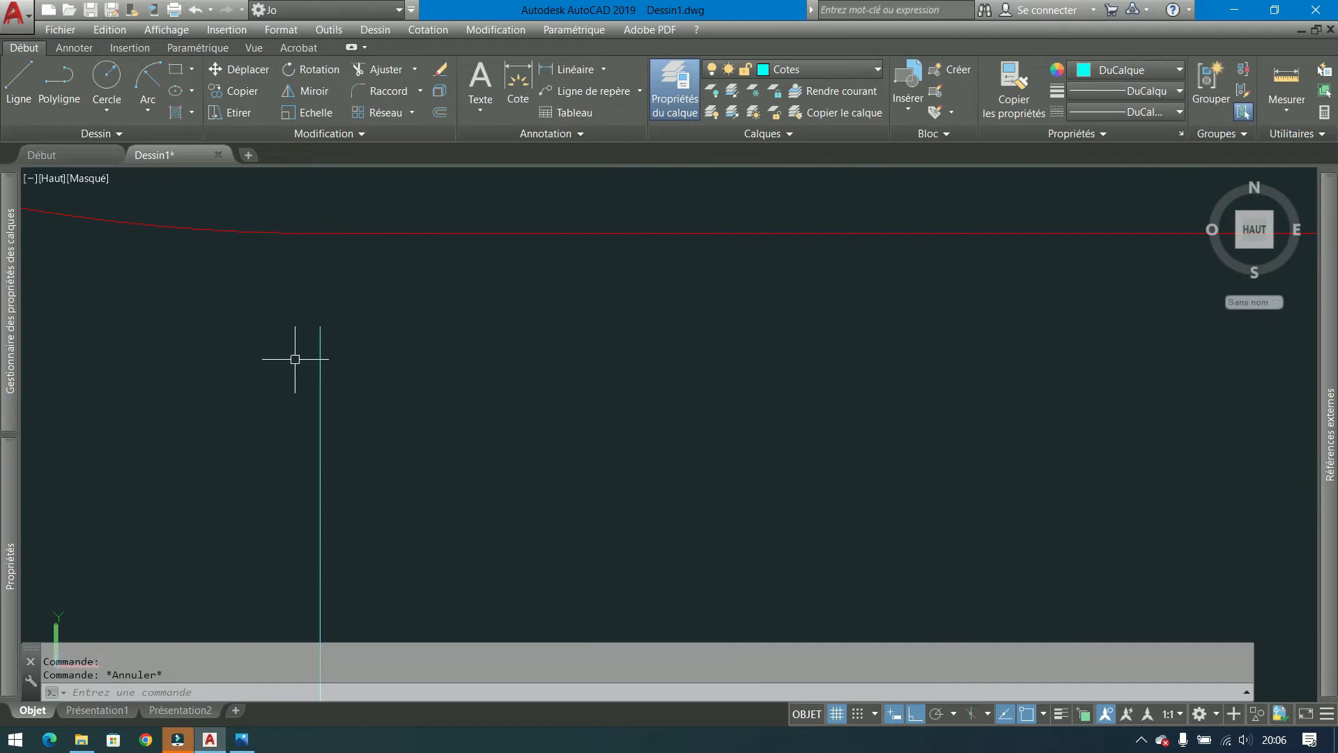
scroll(381, 327, down, 3)
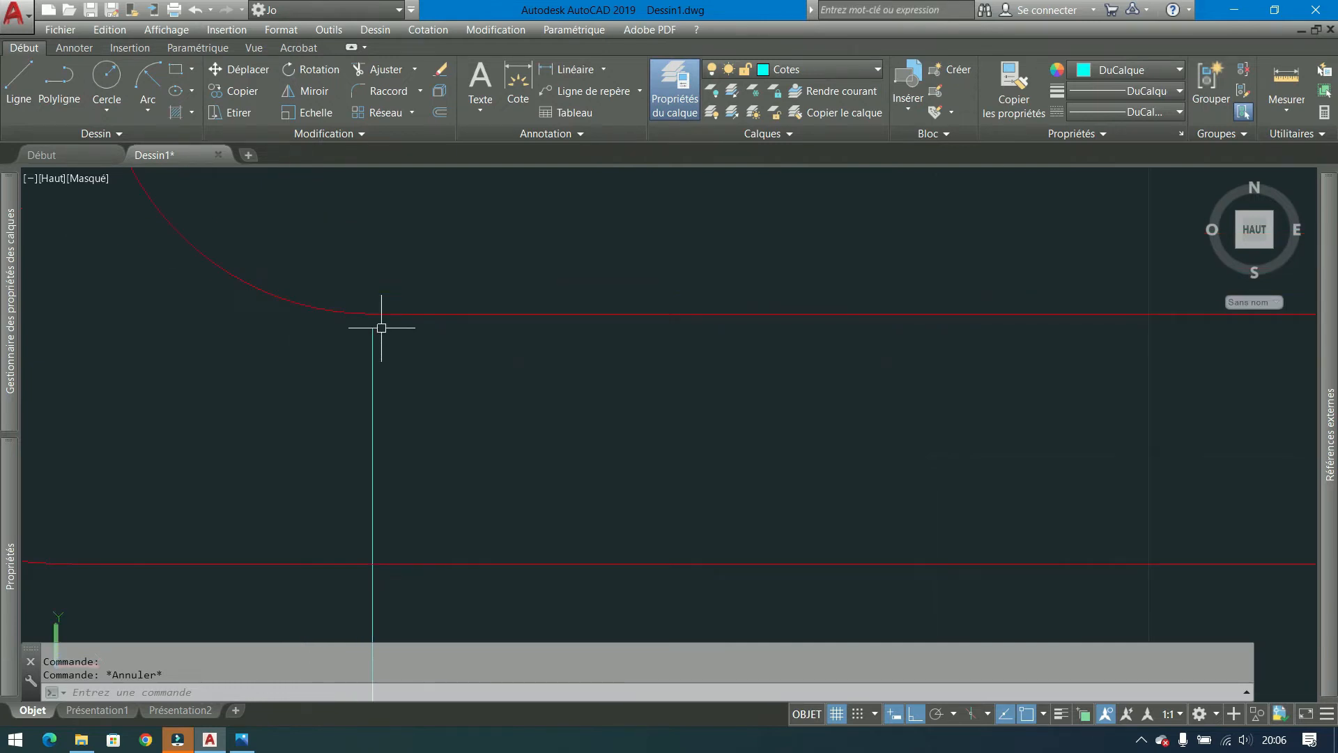
scroll(381, 328, down, 2)
click(442, 352)
click(314, 402)
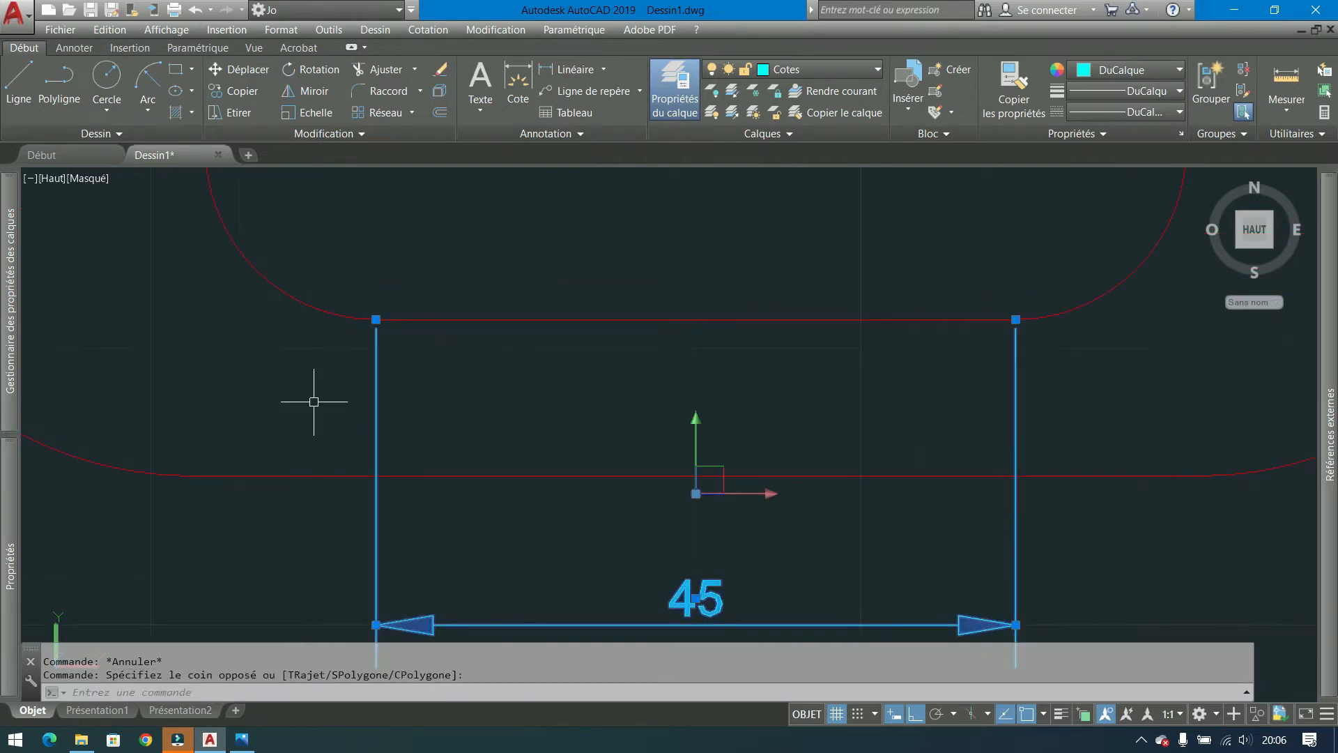
key(Escape)
scroll(313, 401, down, 8)
middle_drag(293, 437, 320, 592)
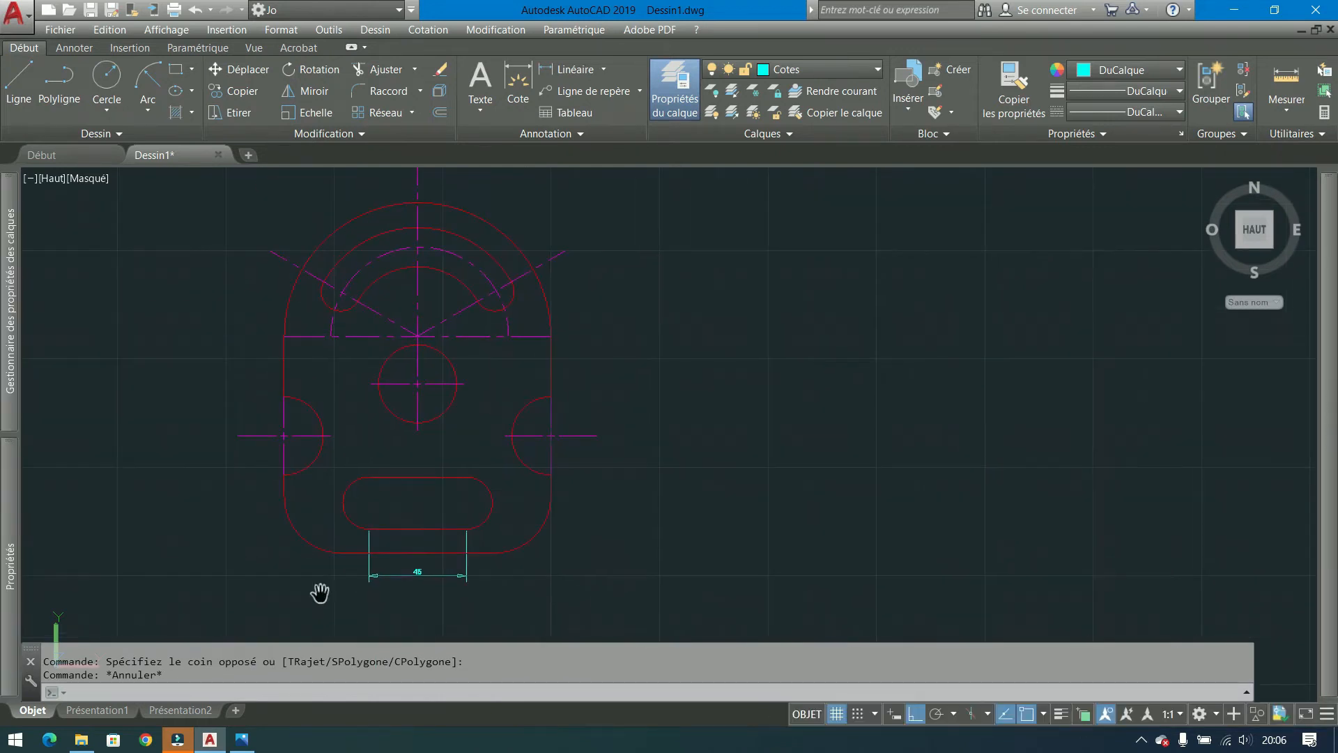
Select the slot dimension again and open its extension line offset (Décalage de la ligne d'attache) for editing.
scroll(324, 589, up, 3)
scroll(432, 549, down, 1)
scroll(443, 530, up, 3)
click(442, 529)
click(362, 538)
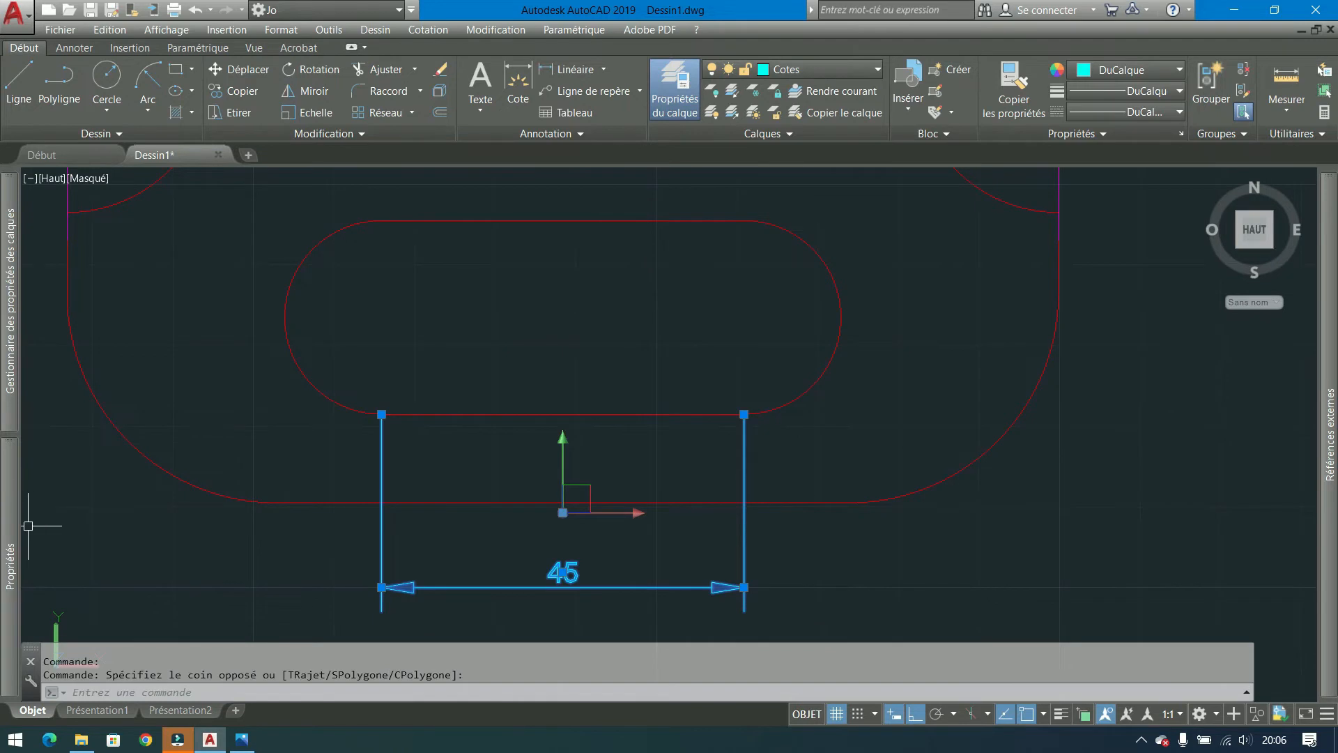
mouse_move(14, 522)
scroll(240, 524, down, 10)
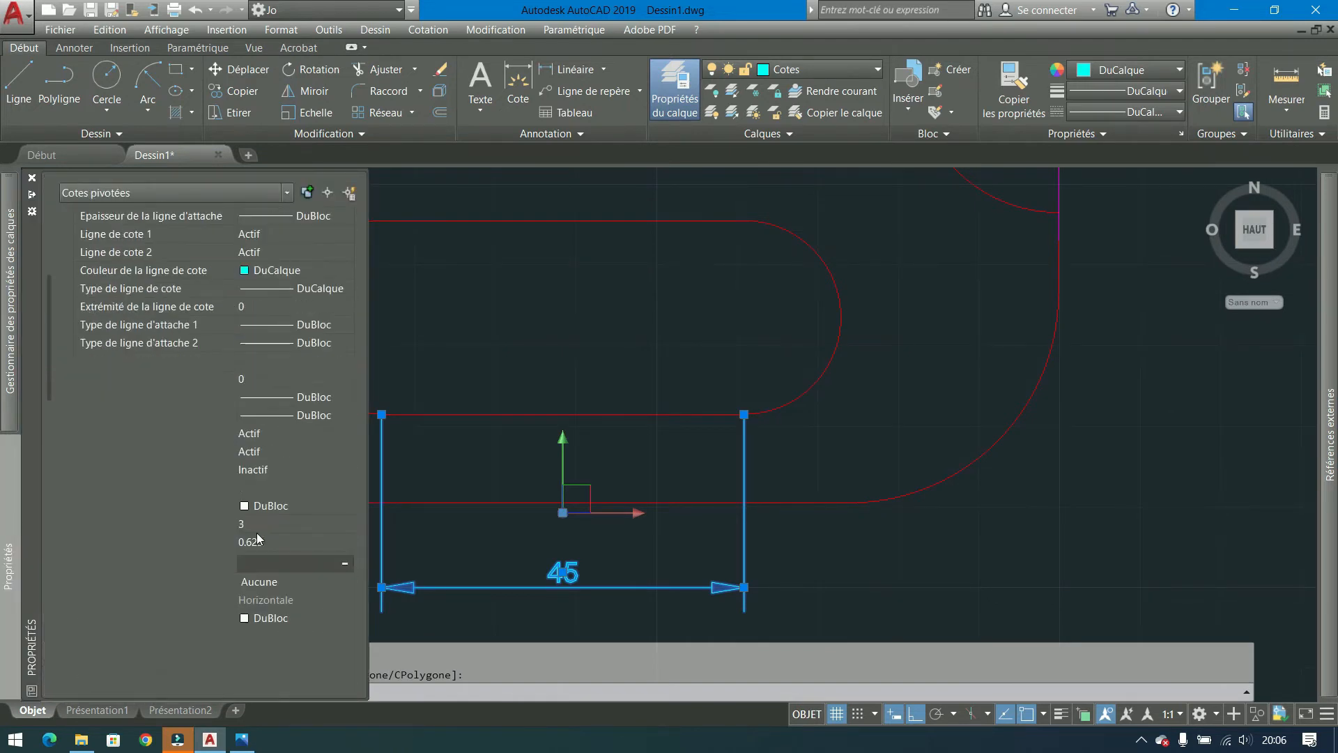
click(264, 379)
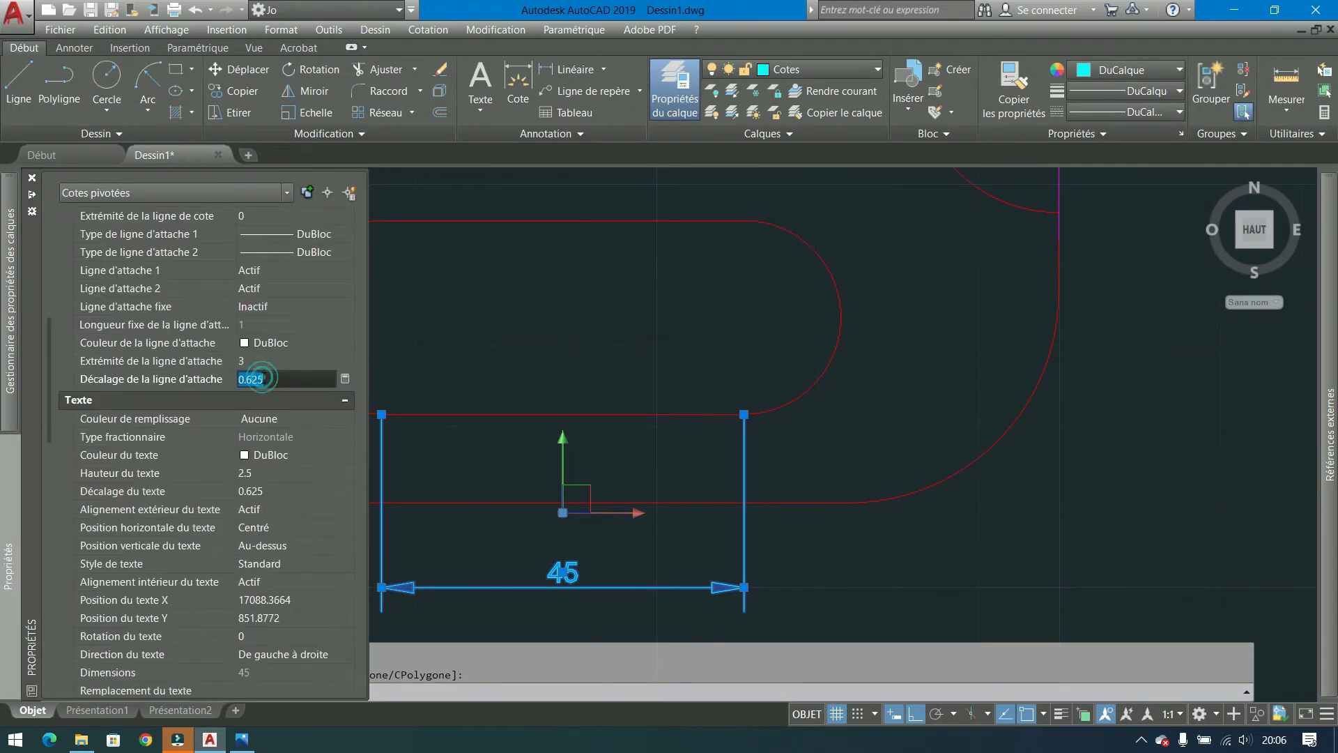
Set the extension line offset of the 45 dimension to 2 and deselect it.
text(2)
key(Return)
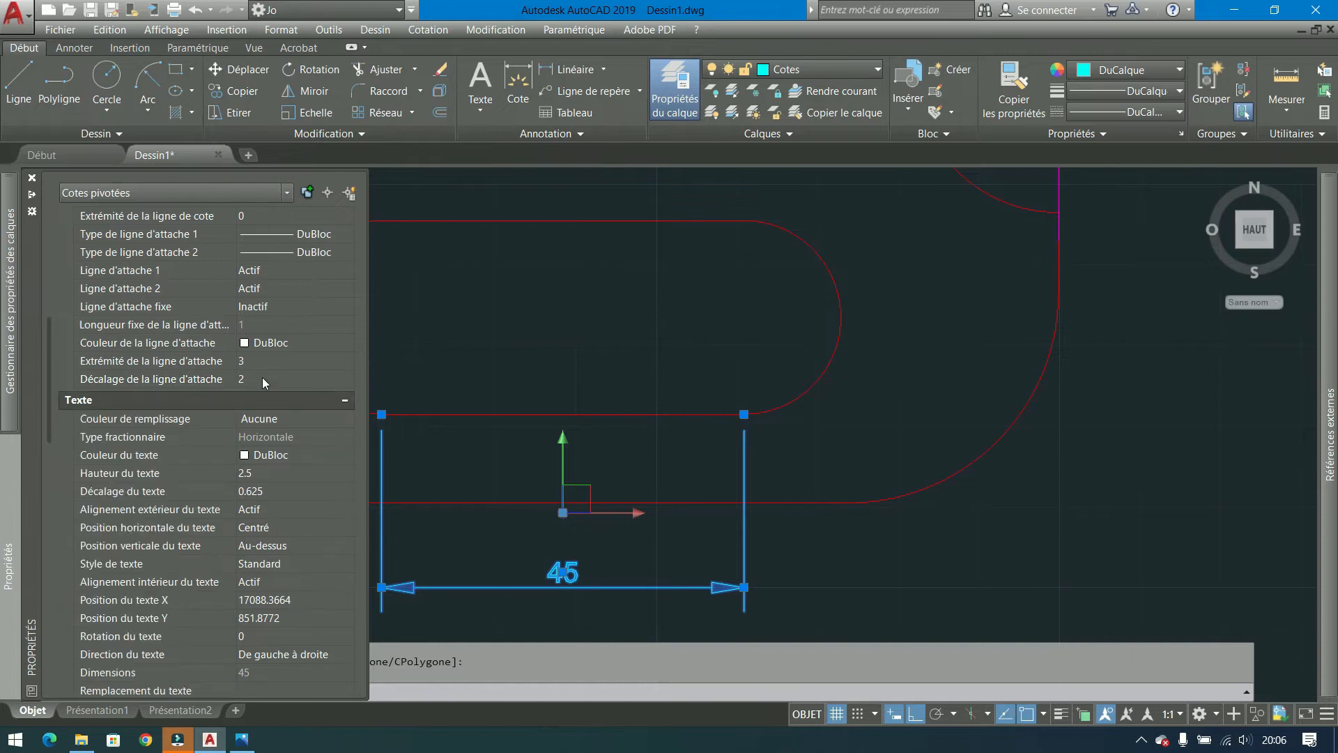
key(Escape)
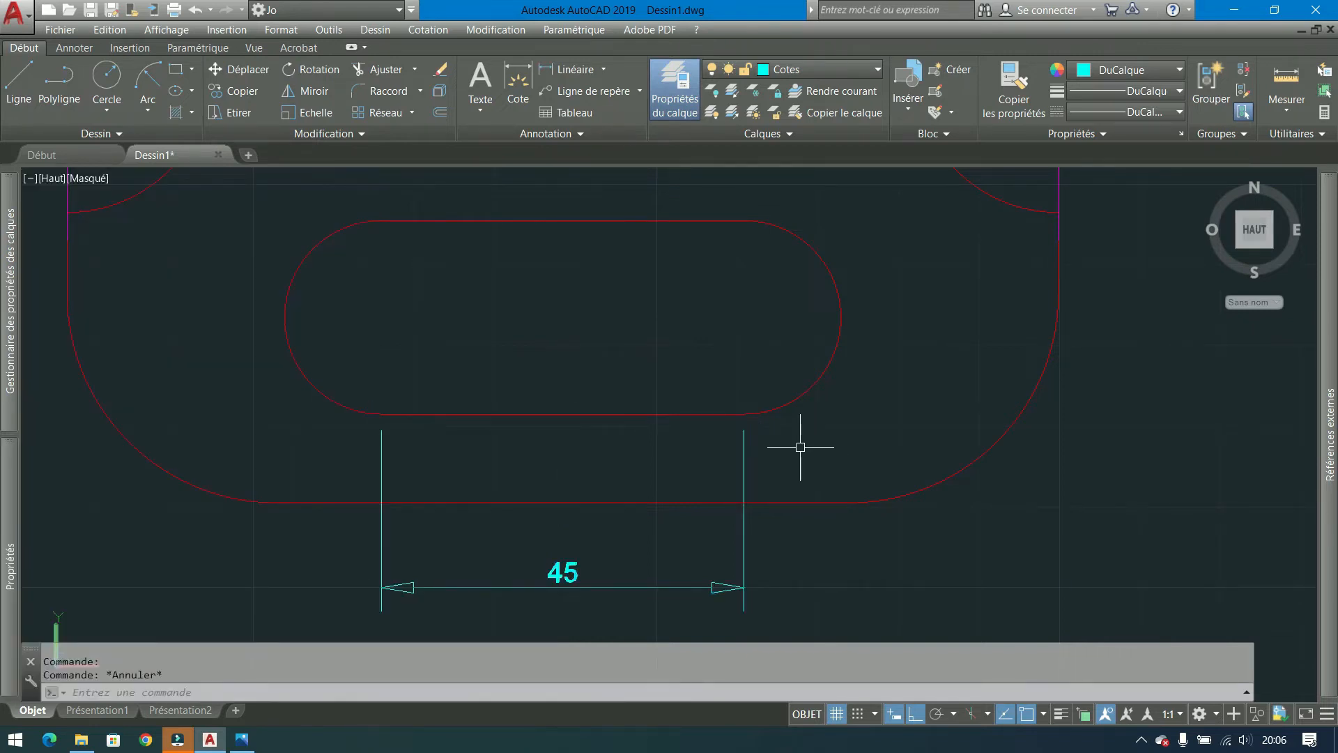
Reselect the 45 dimension below the slot and set its text height to 4.
mouse_move(9, 561)
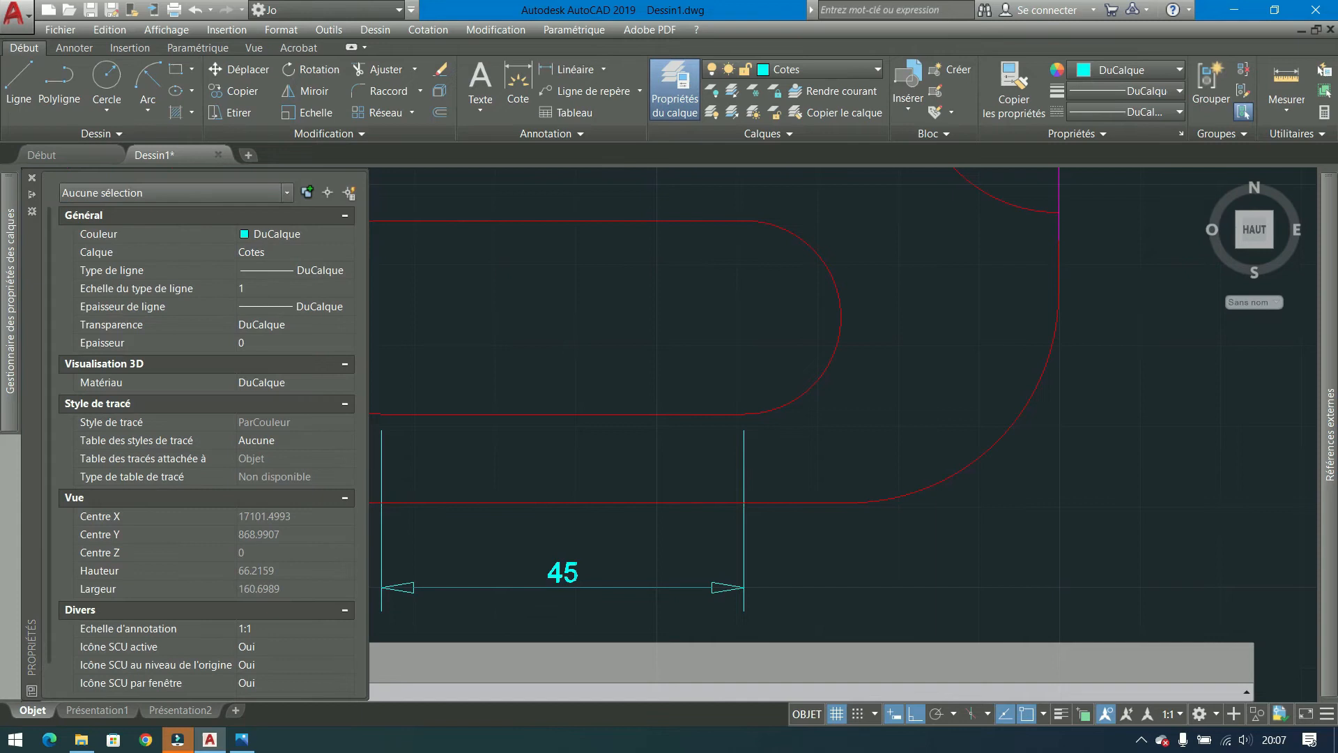
click(449, 588)
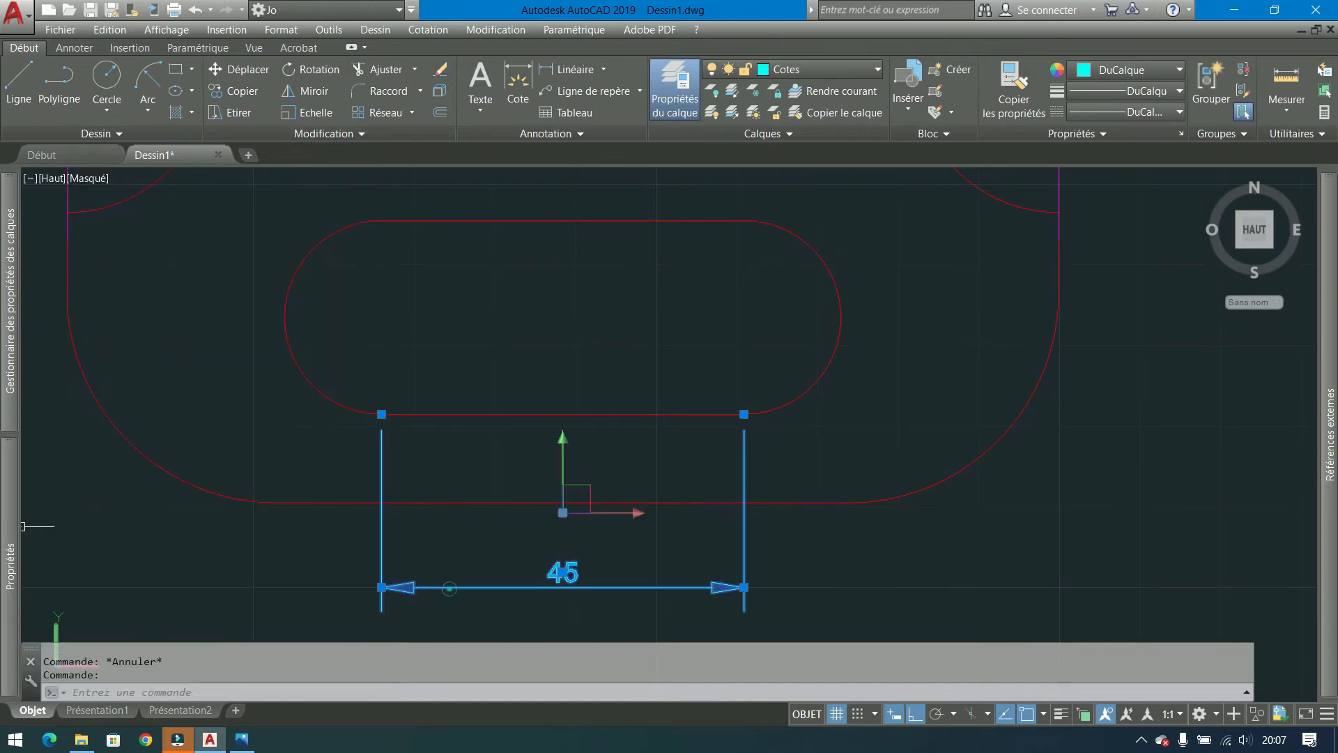
mouse_move(10, 554)
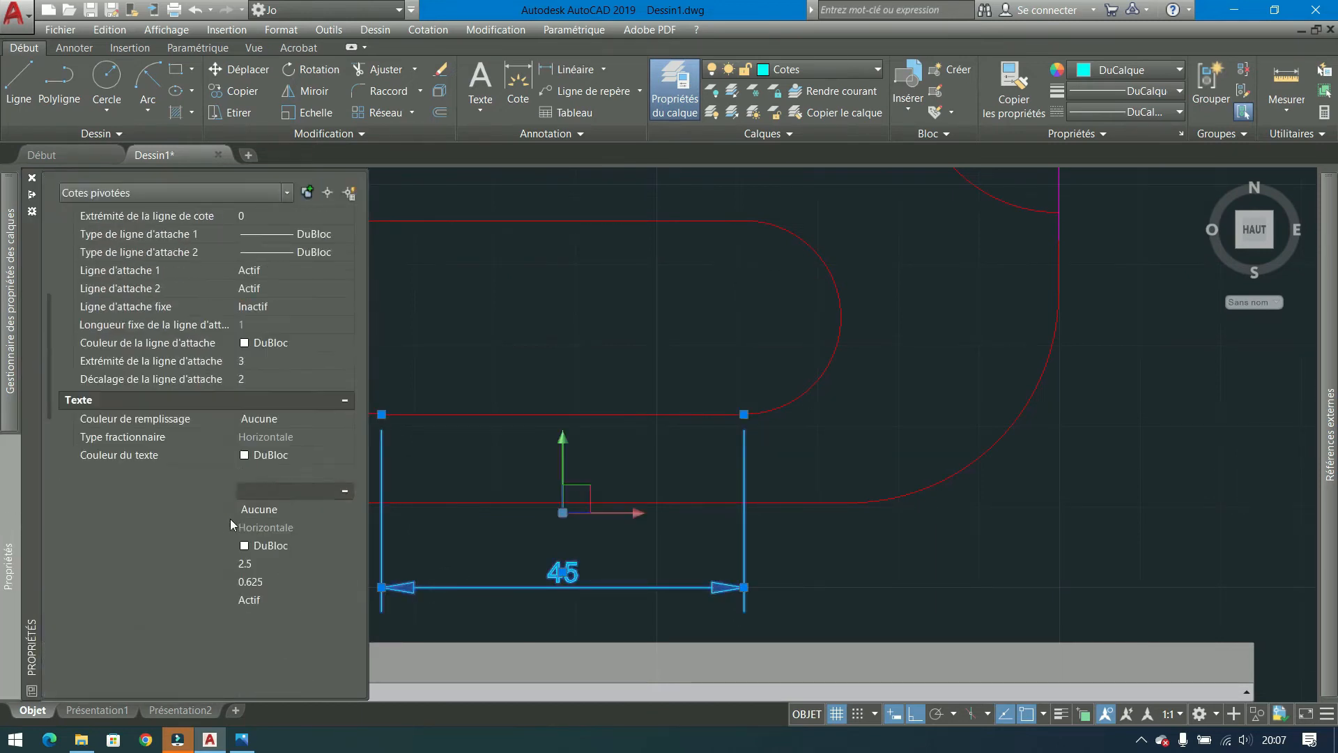
scroll(230, 519, down, 3)
scroll(242, 291, up, 2)
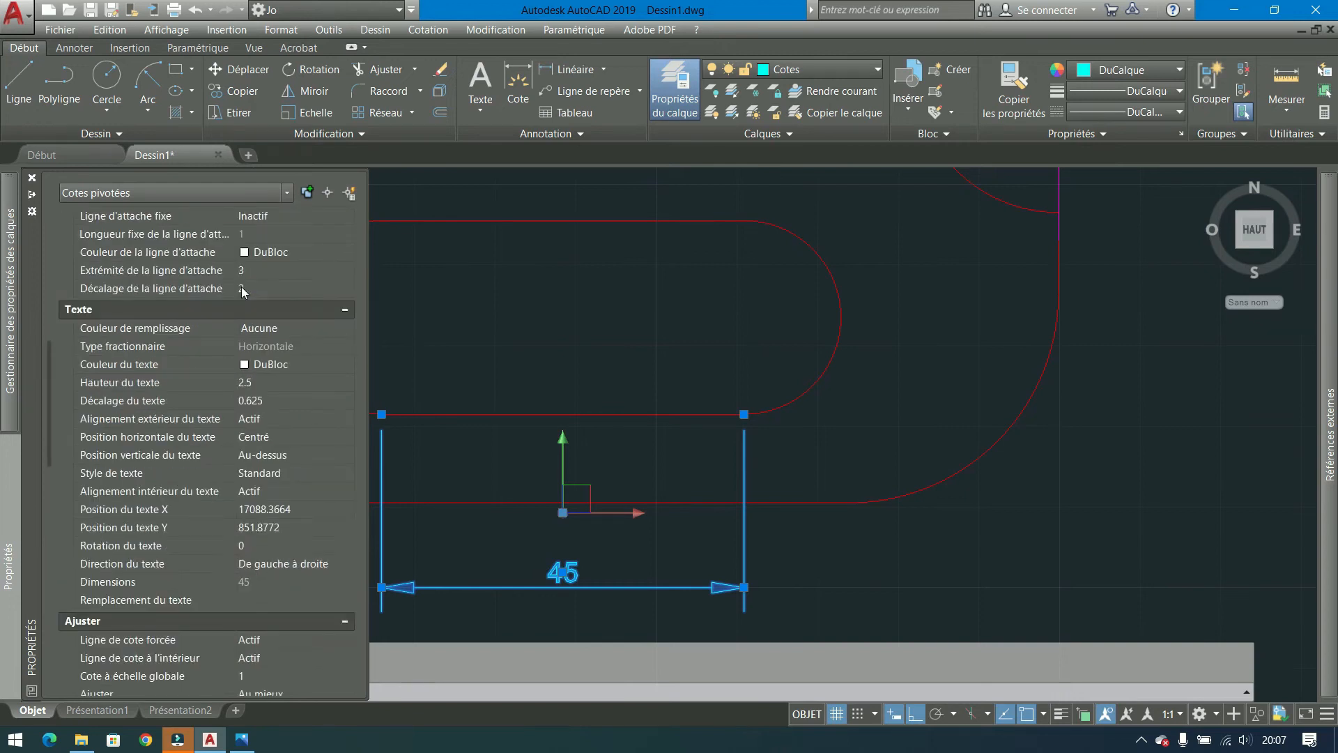
scroll(242, 291, down, 2)
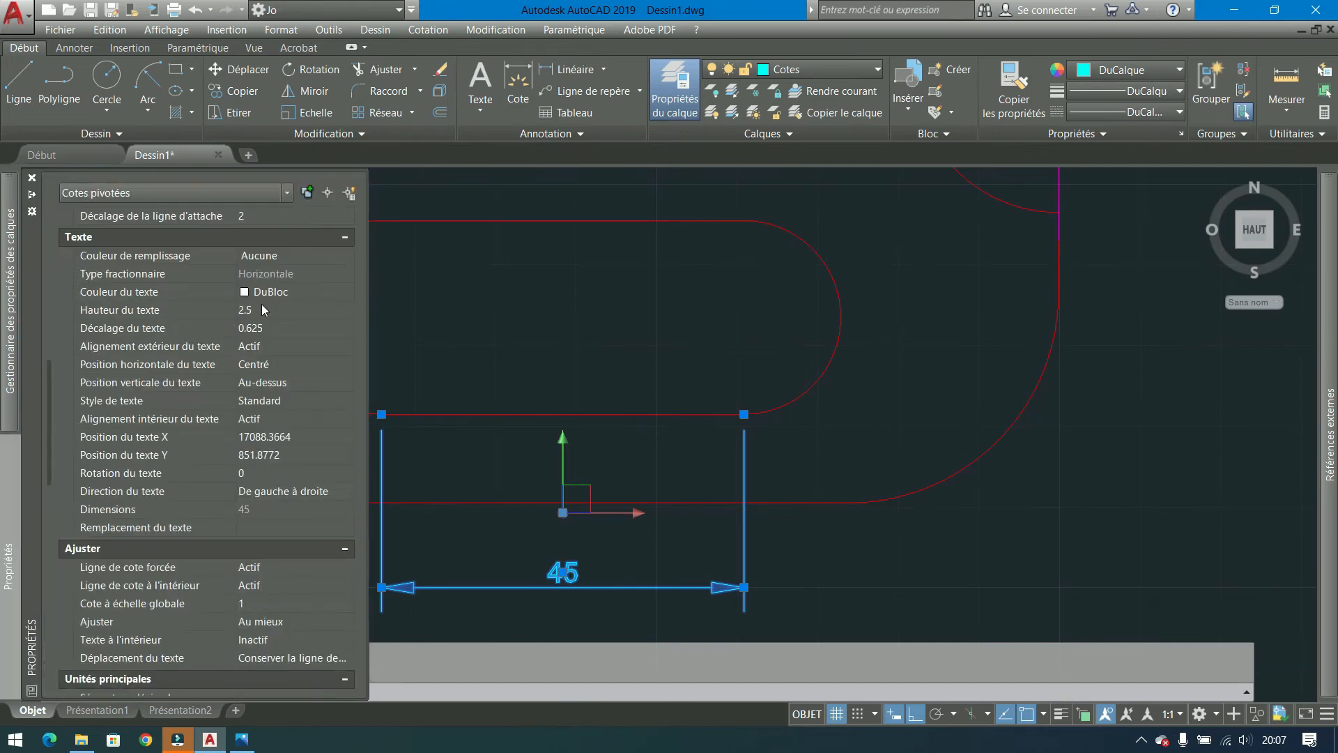
click(263, 309)
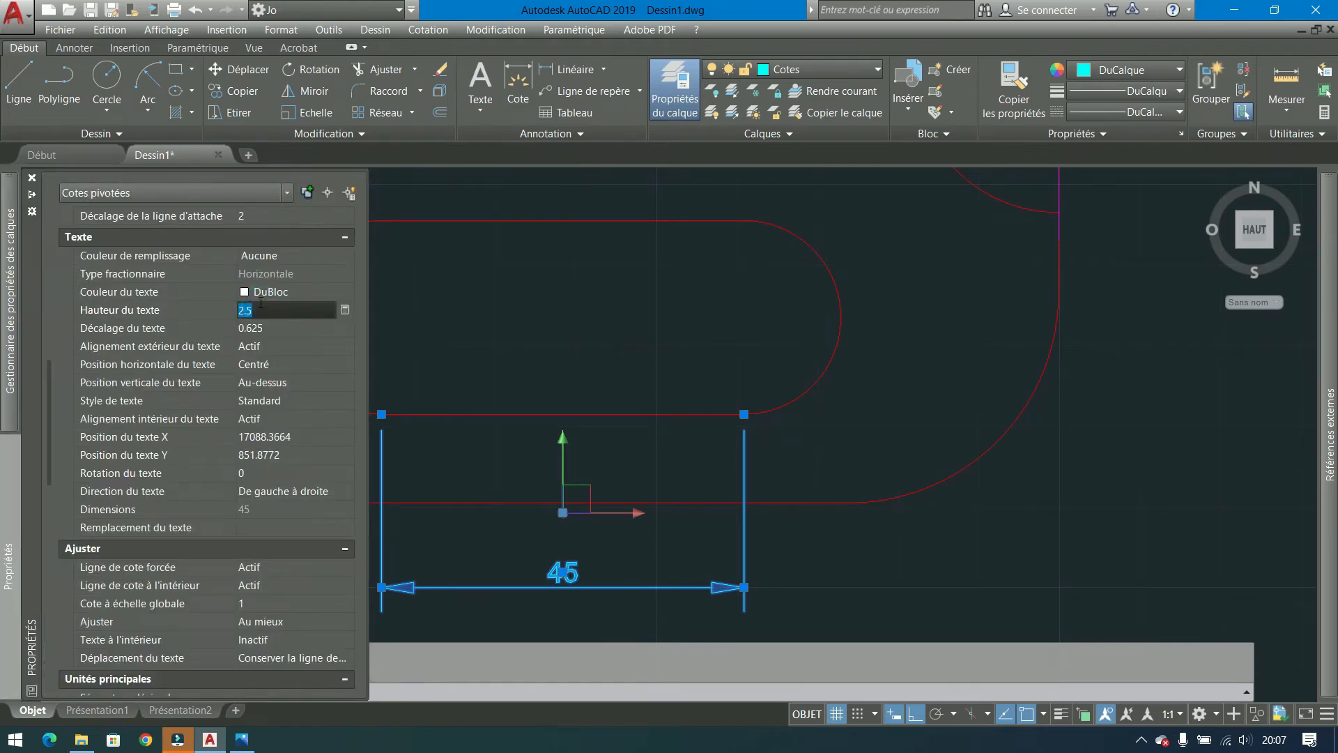
text(4)
key(Tab)
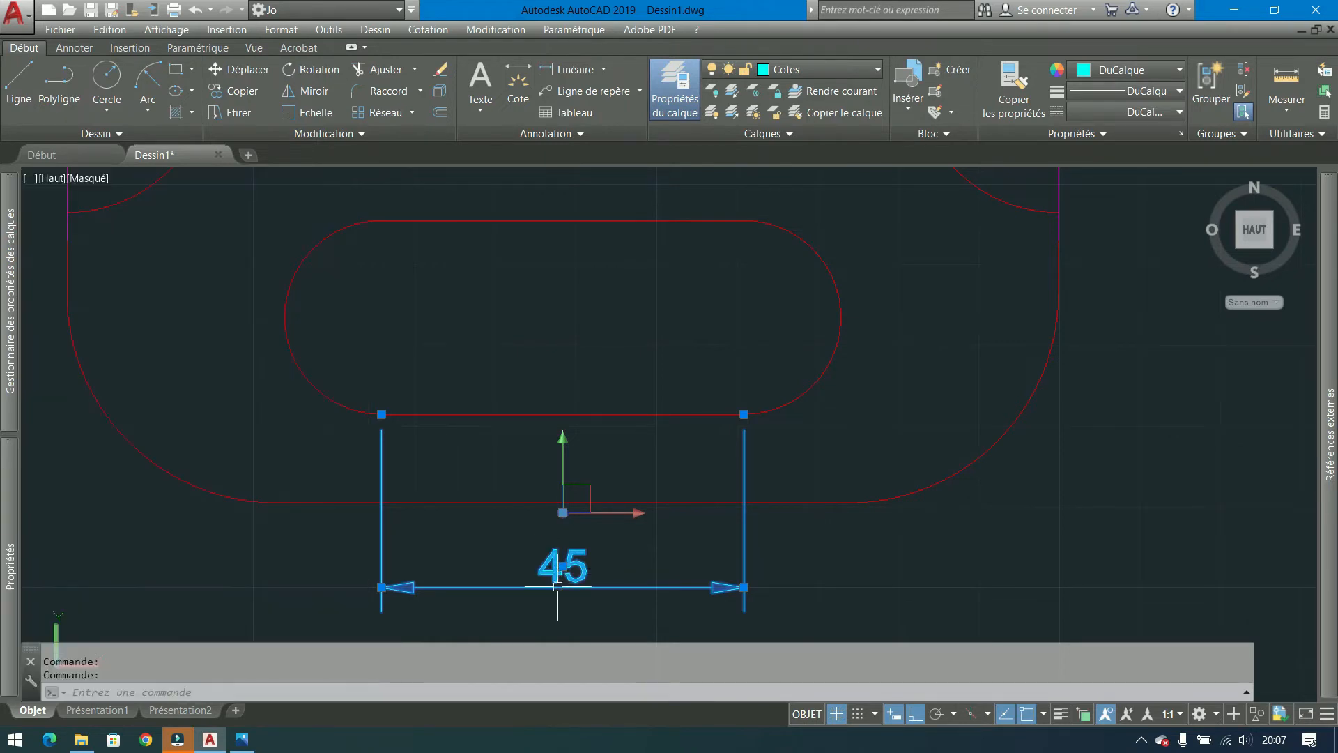
Try text offsets of 3 and 0.5 on the 45 dimension, and settle on 0.8.
mouse_move(11, 470)
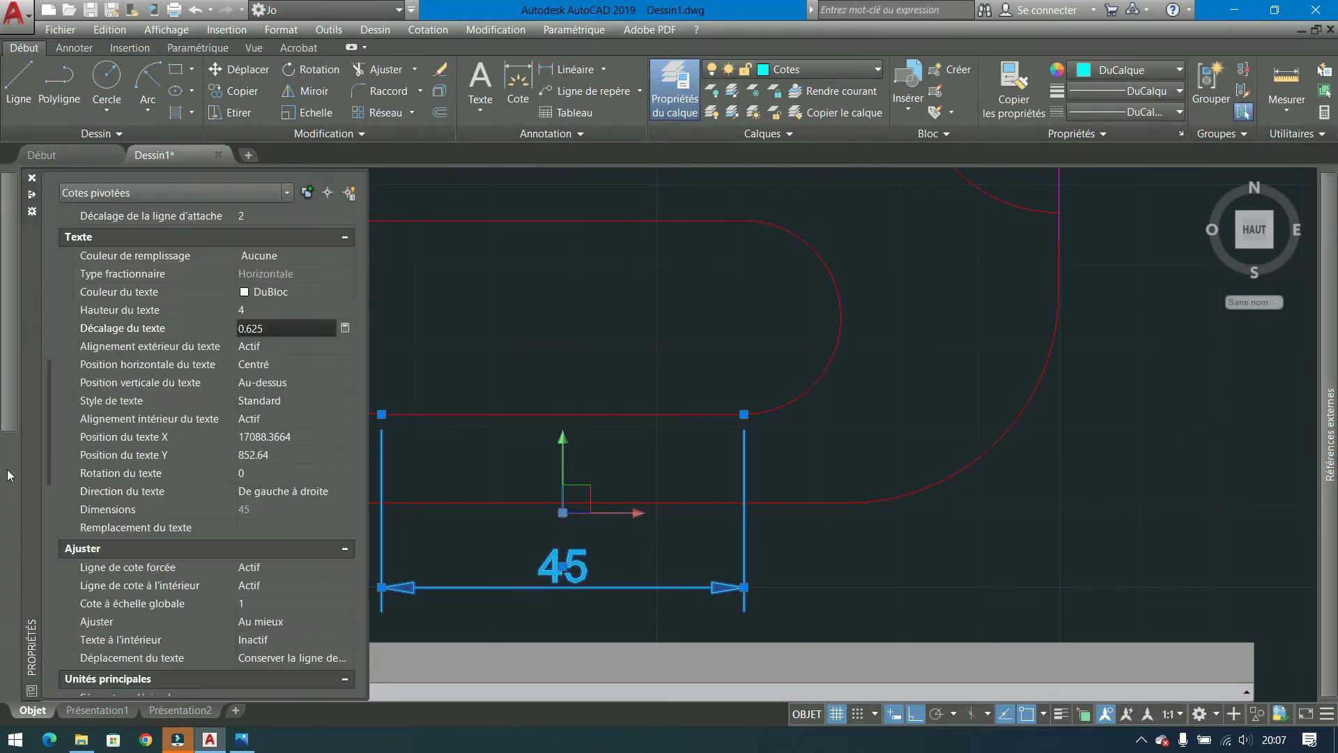
click(185, 328)
text(3)
key(Return)
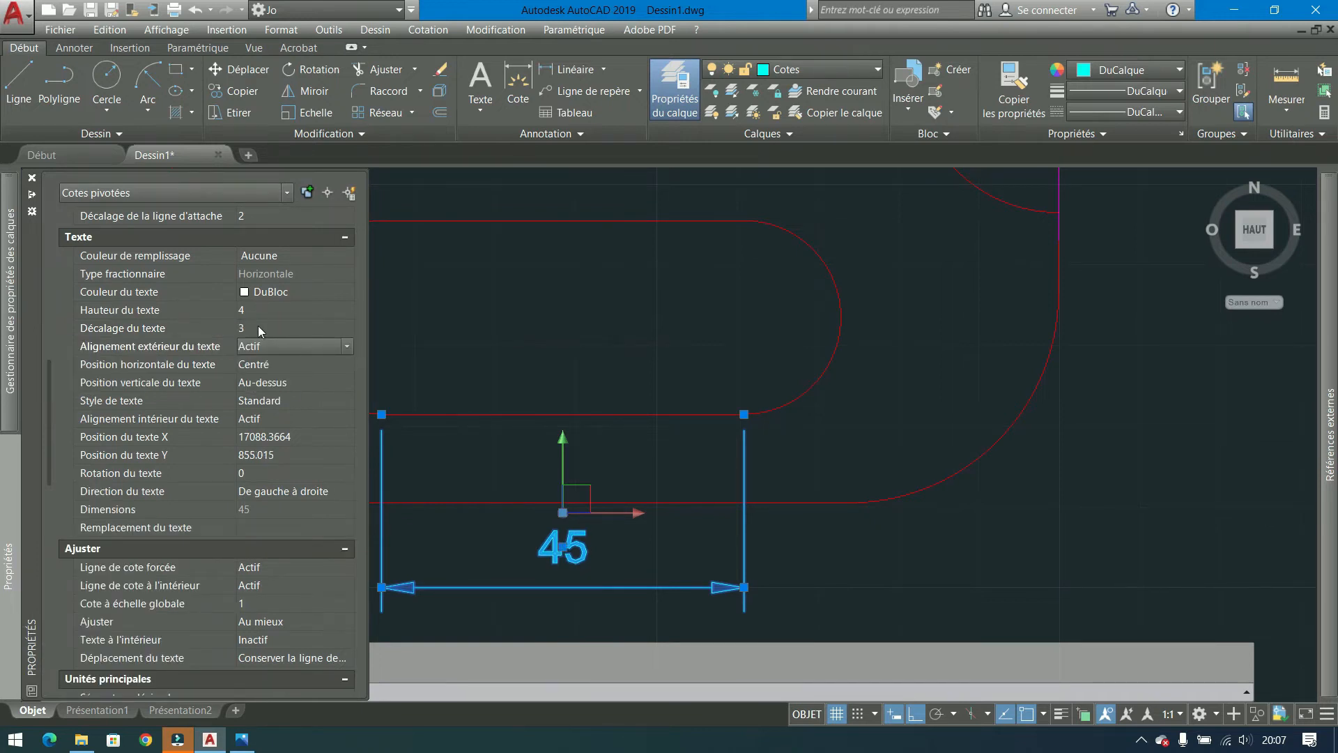
click(258, 326)
text(.5)
key(Return)
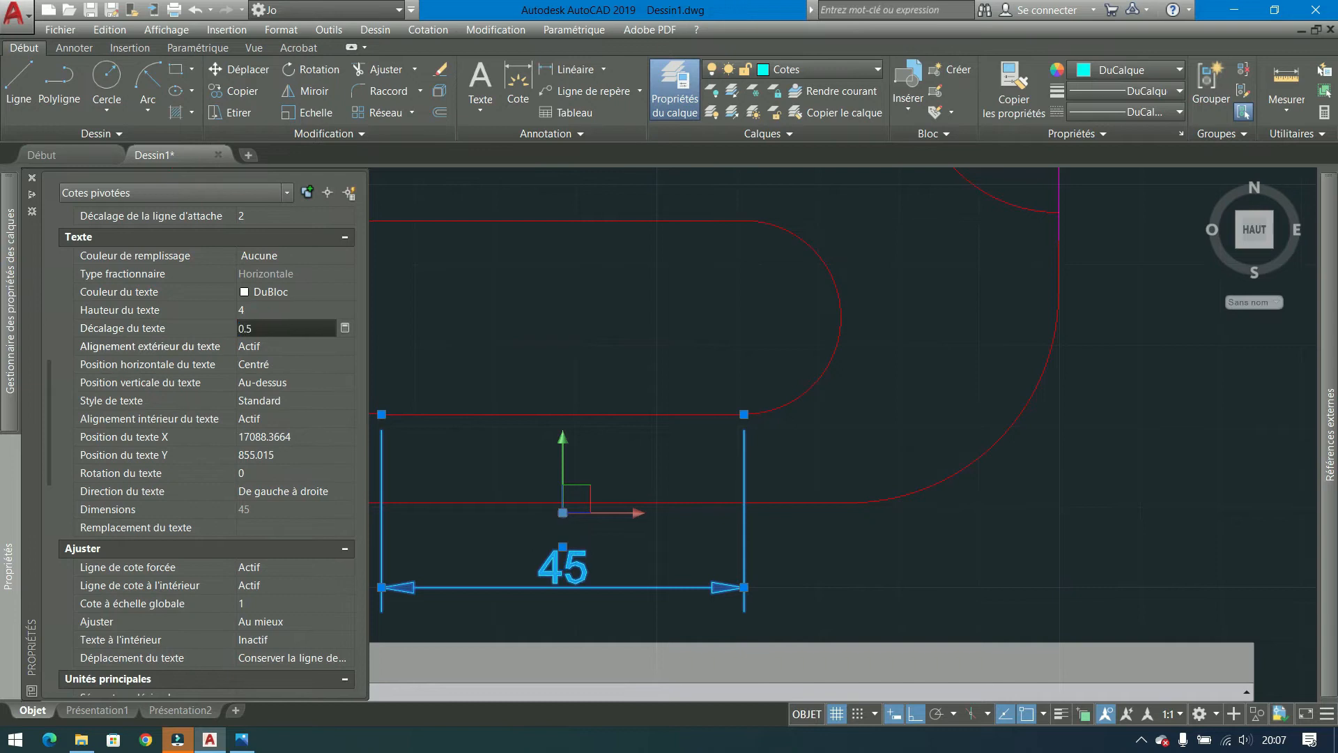
text(.8)
key(Return)
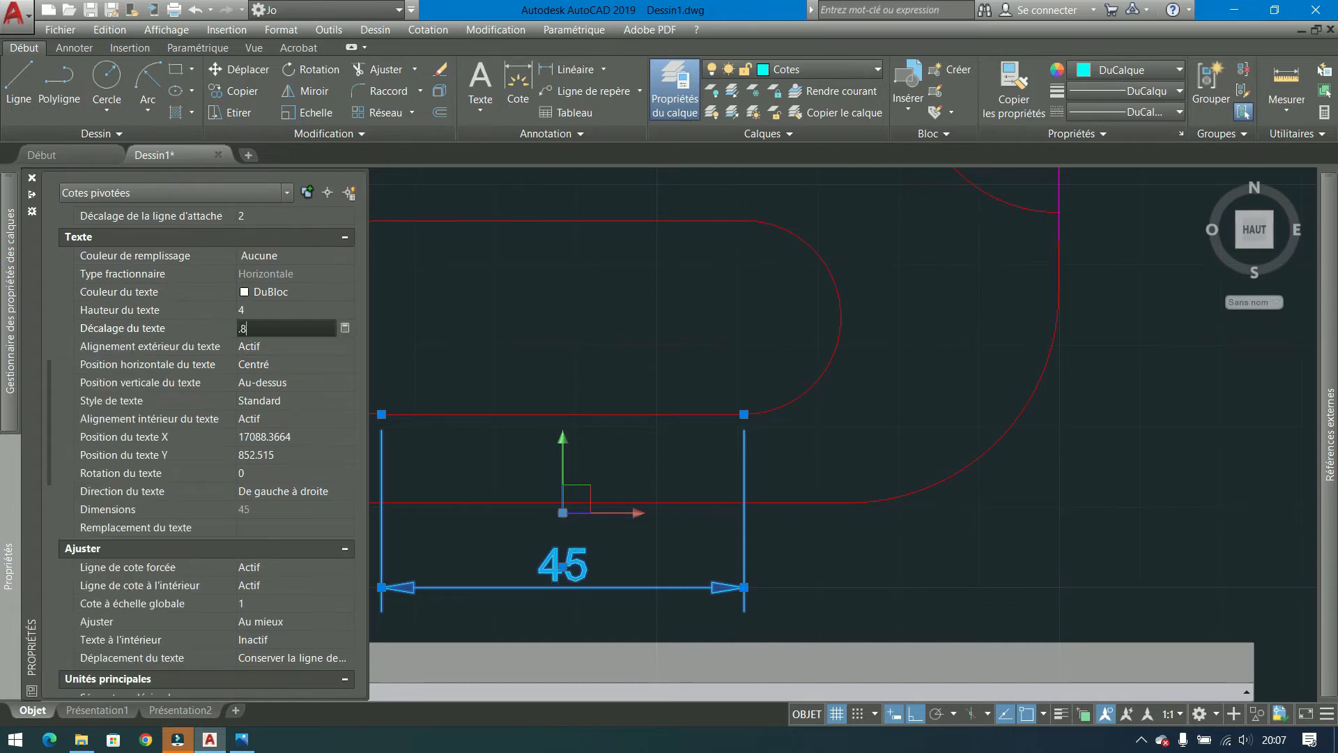
Preview the outside text alignment and horizontal text position options of the 45 dimension.
click(323, 345)
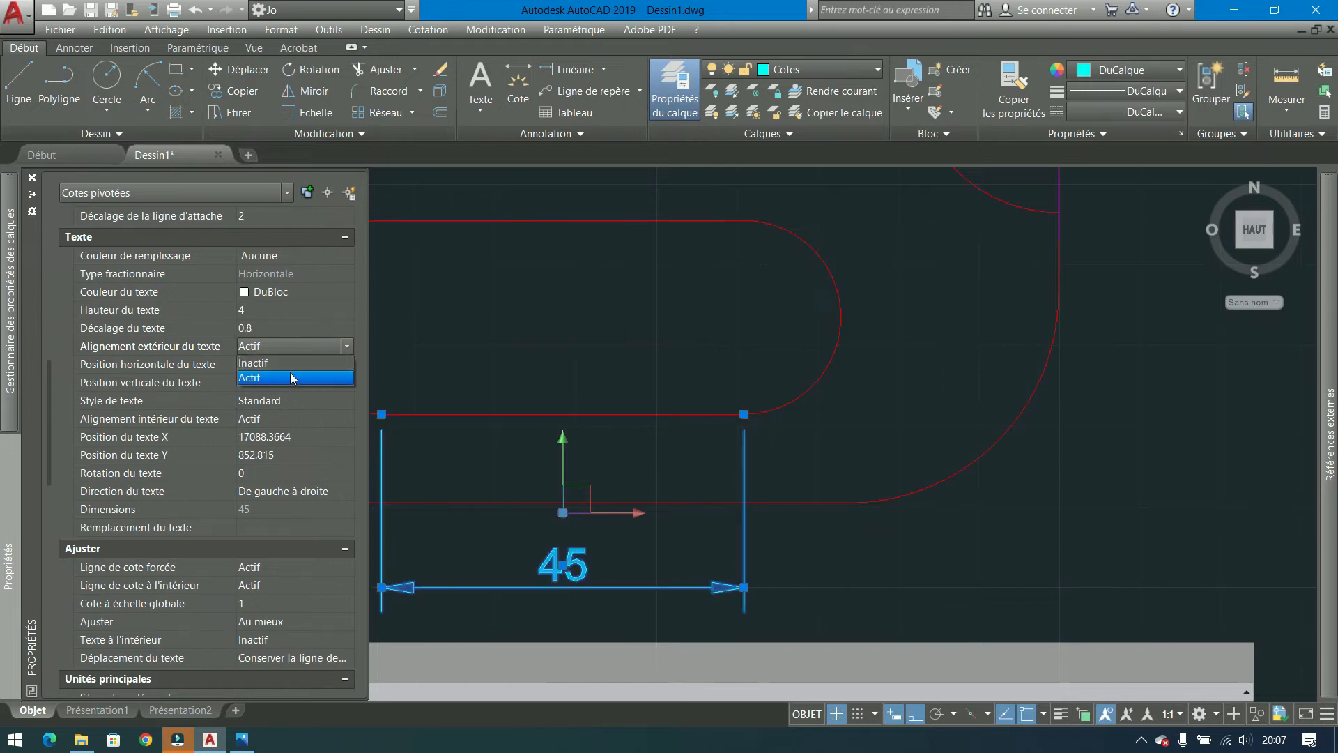
click(304, 350)
click(322, 366)
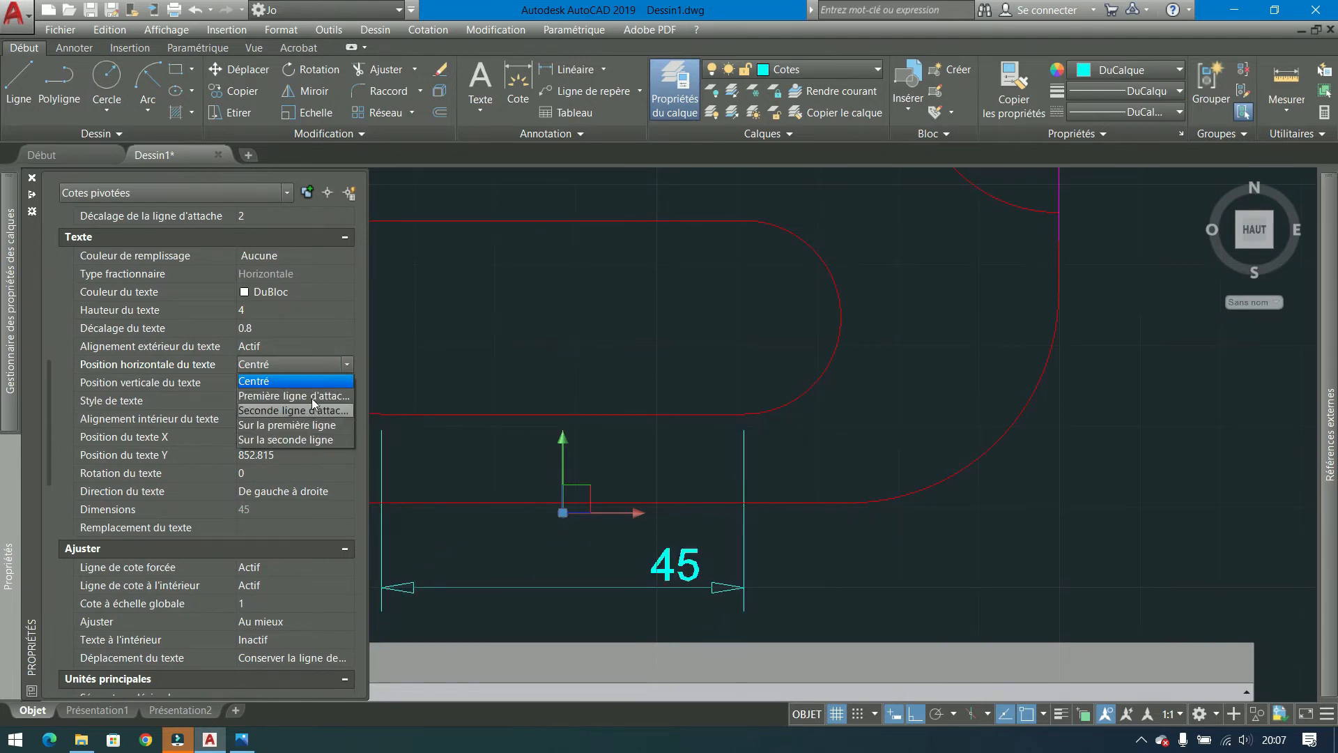
click(318, 381)
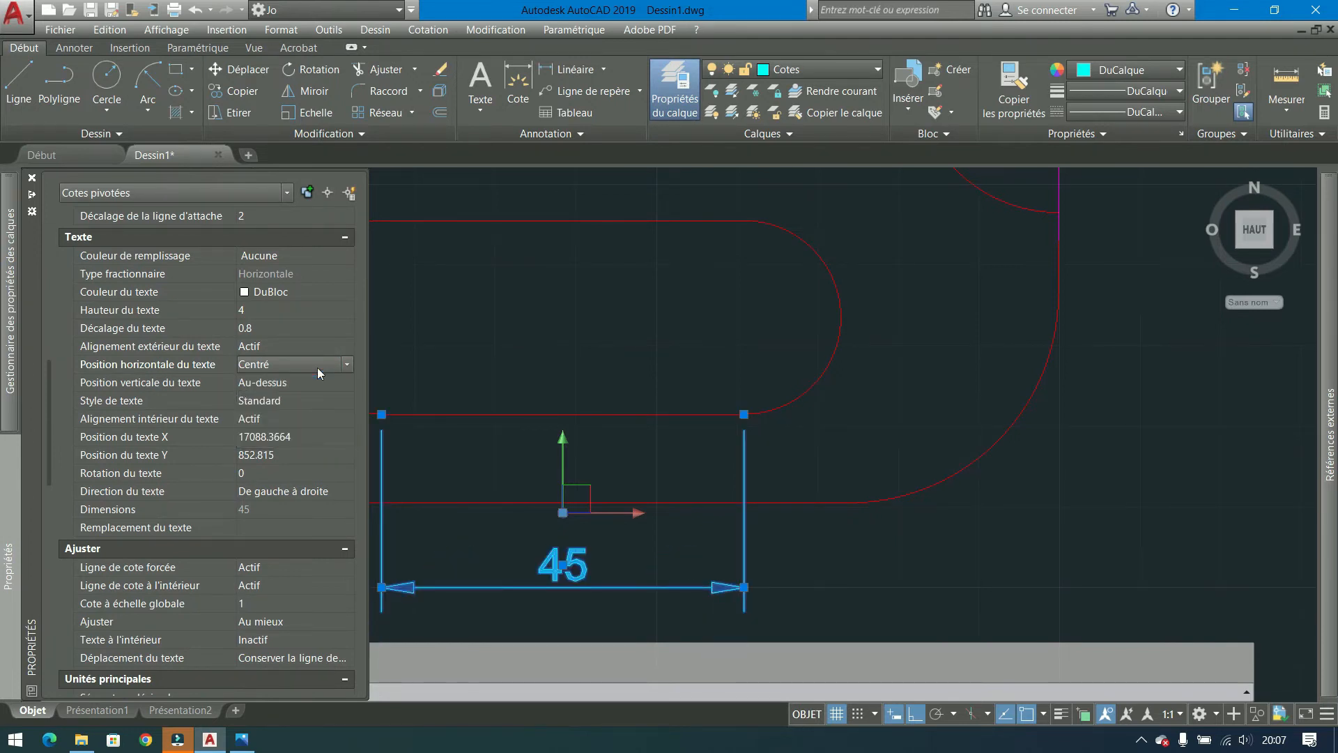
key(ctrl+1)
middle_drag(709, 315, 800, 235)
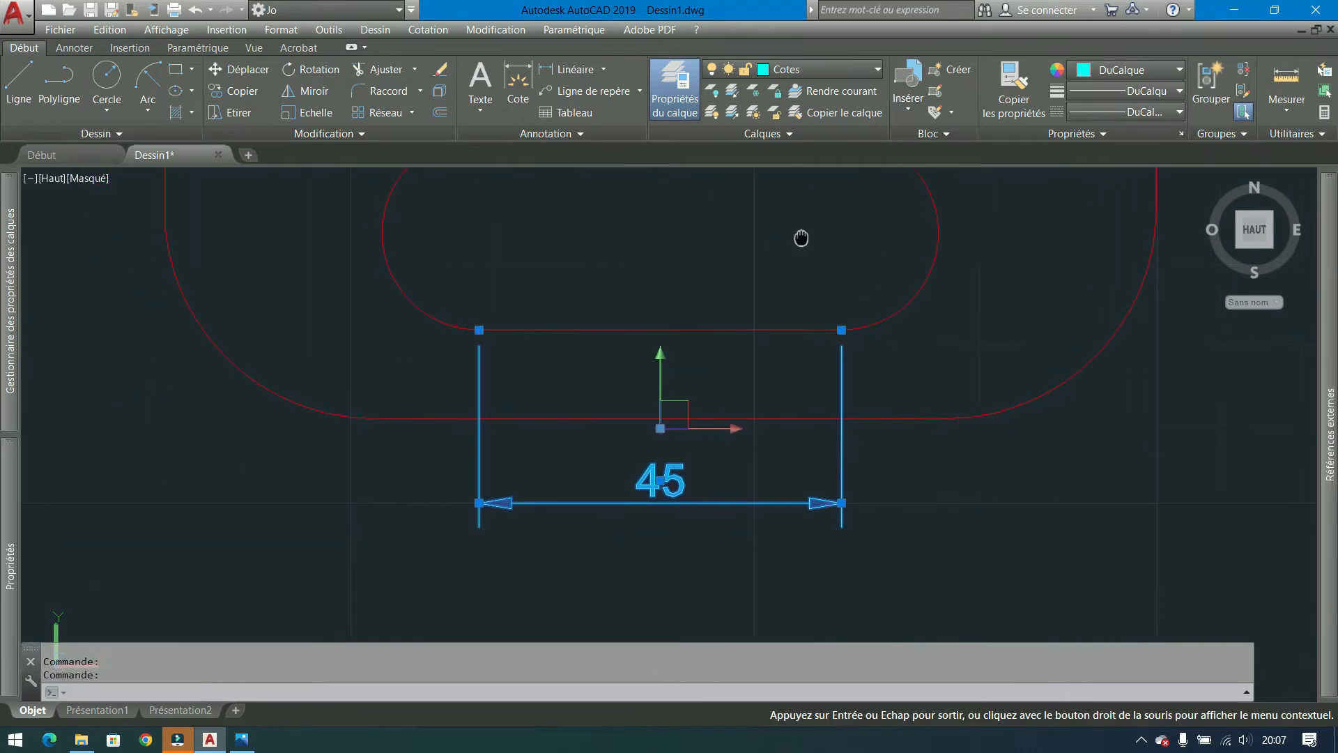
Review the dimension's fit and unit properties, and preview placing its text on the extension lines.
mouse_move(9, 564)
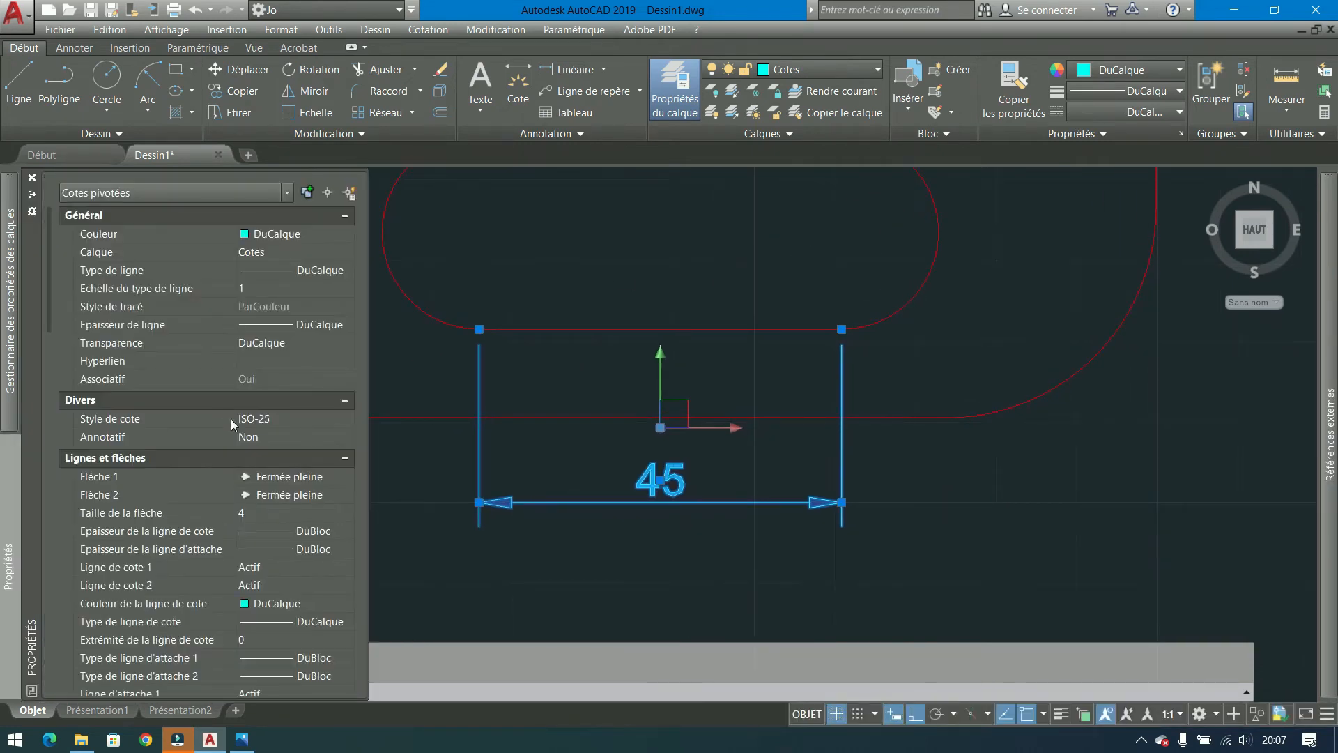
scroll(277, 500, down, 10)
scroll(276, 500, down, 4)
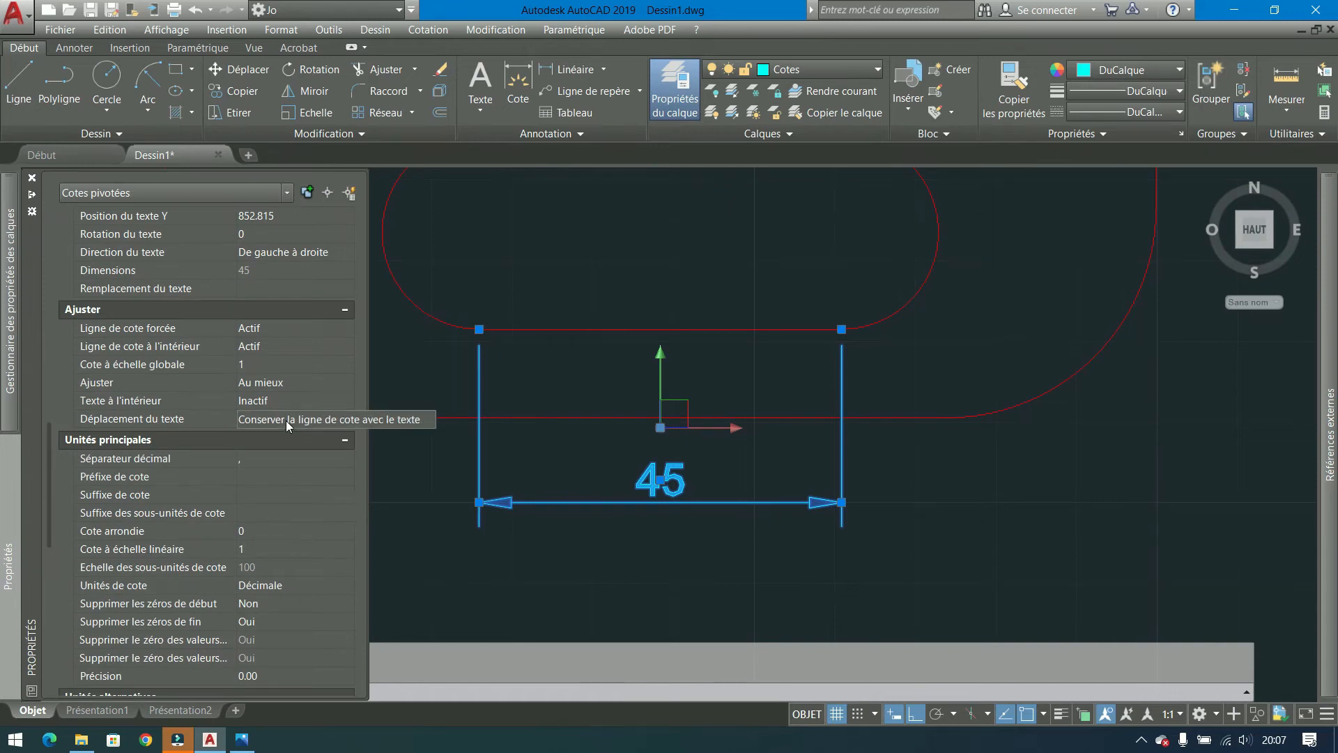
scroll(275, 320, up, 4)
click(308, 345)
click(308, 345)
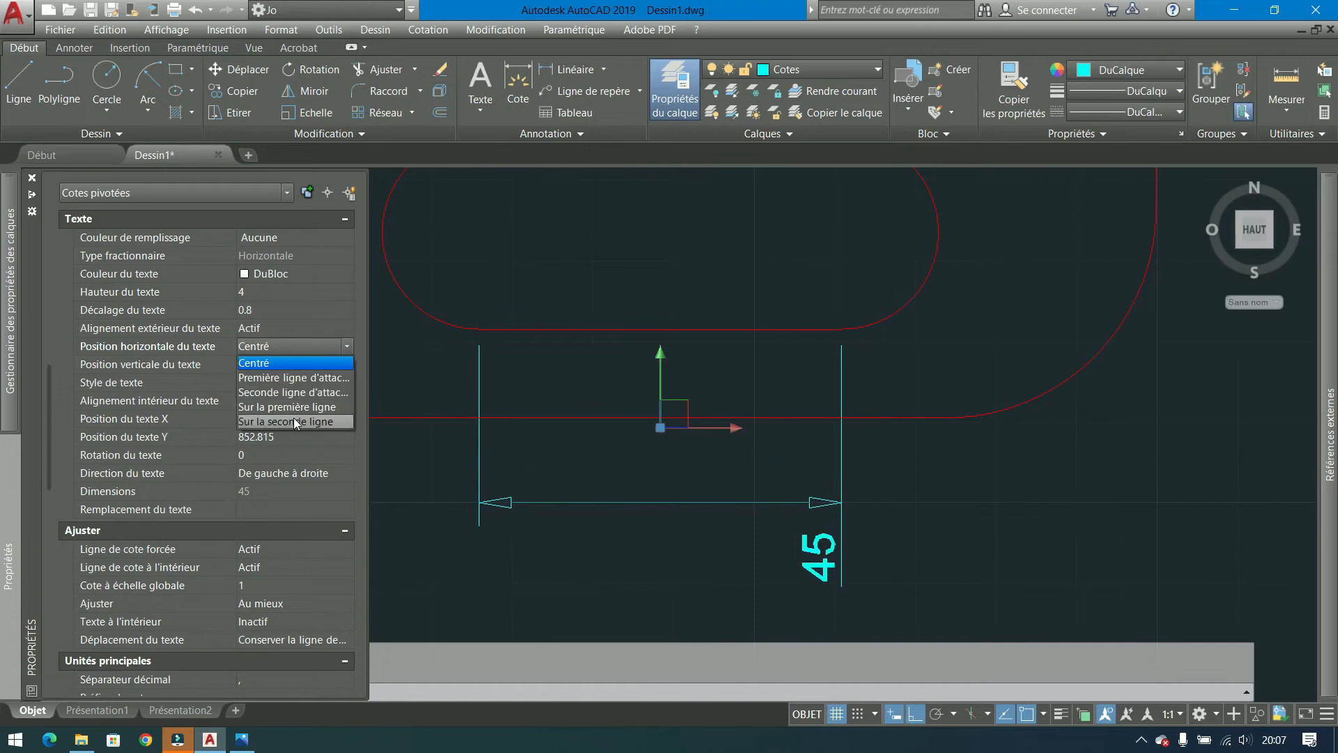
click(306, 361)
Compare the vertical text positions for the 45 dimension and choose Centré.
click(307, 368)
click(308, 365)
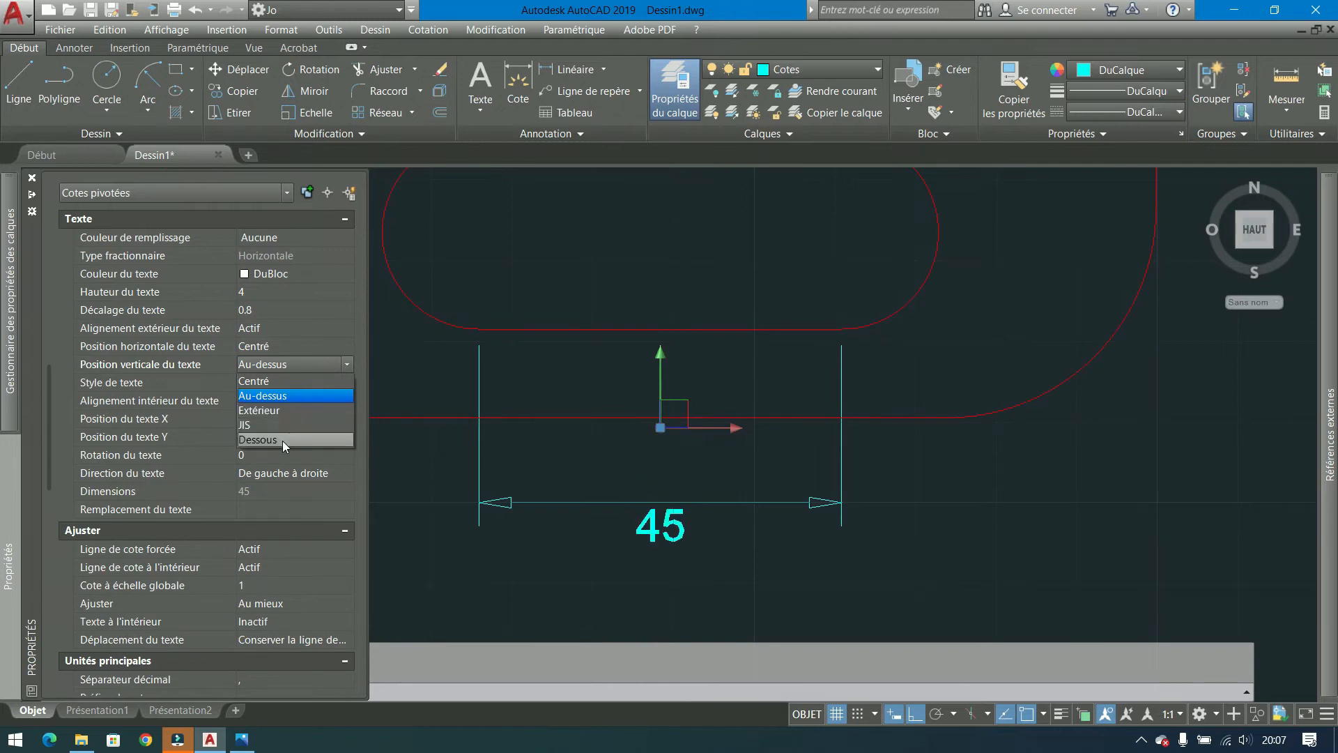
click(284, 381)
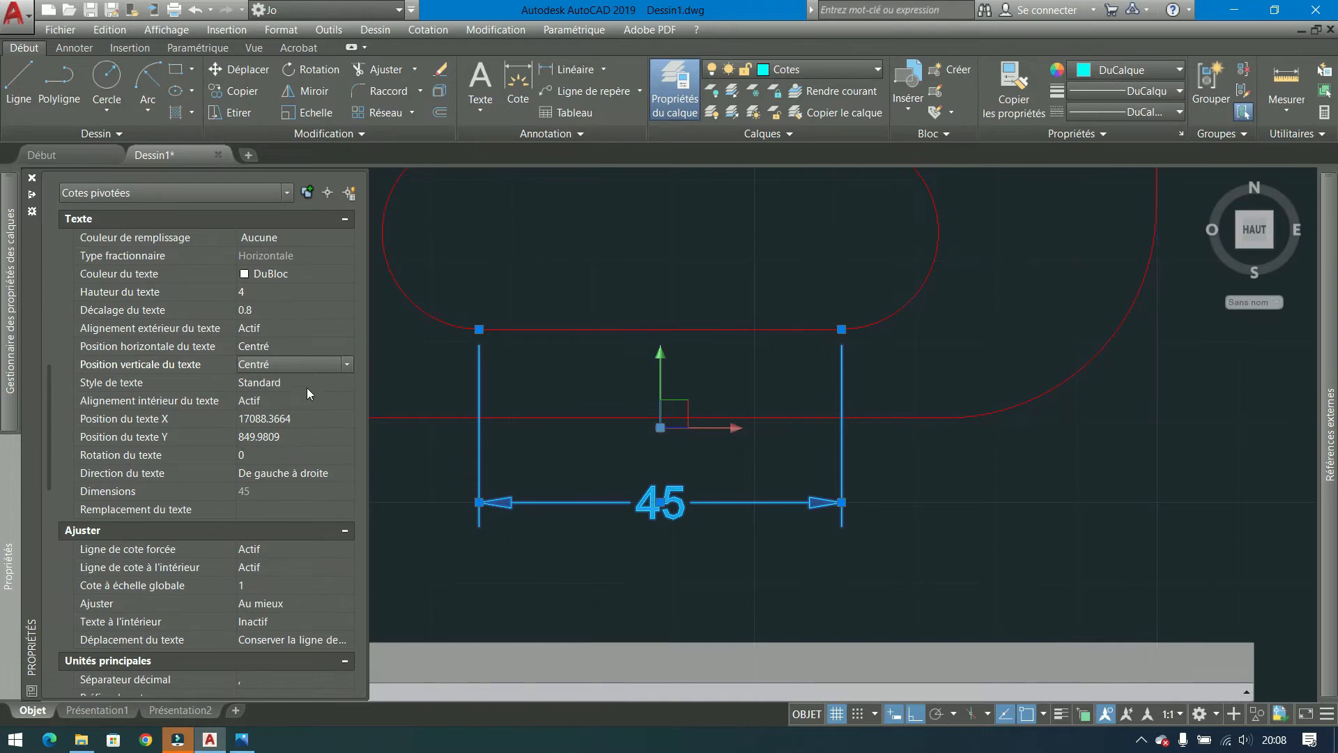
Preview the text style, inside text alignment and text direction options of the 45 dimension.
click(308, 388)
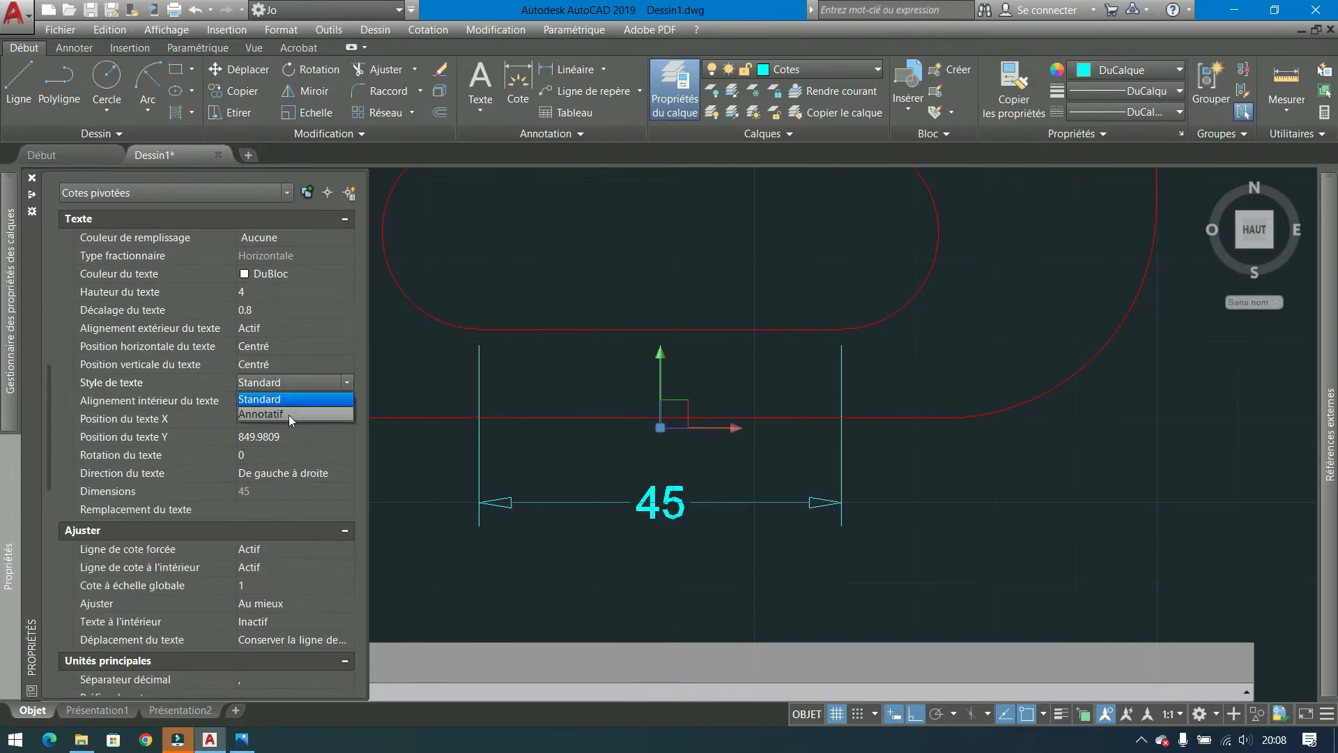
click(310, 382)
click(317, 400)
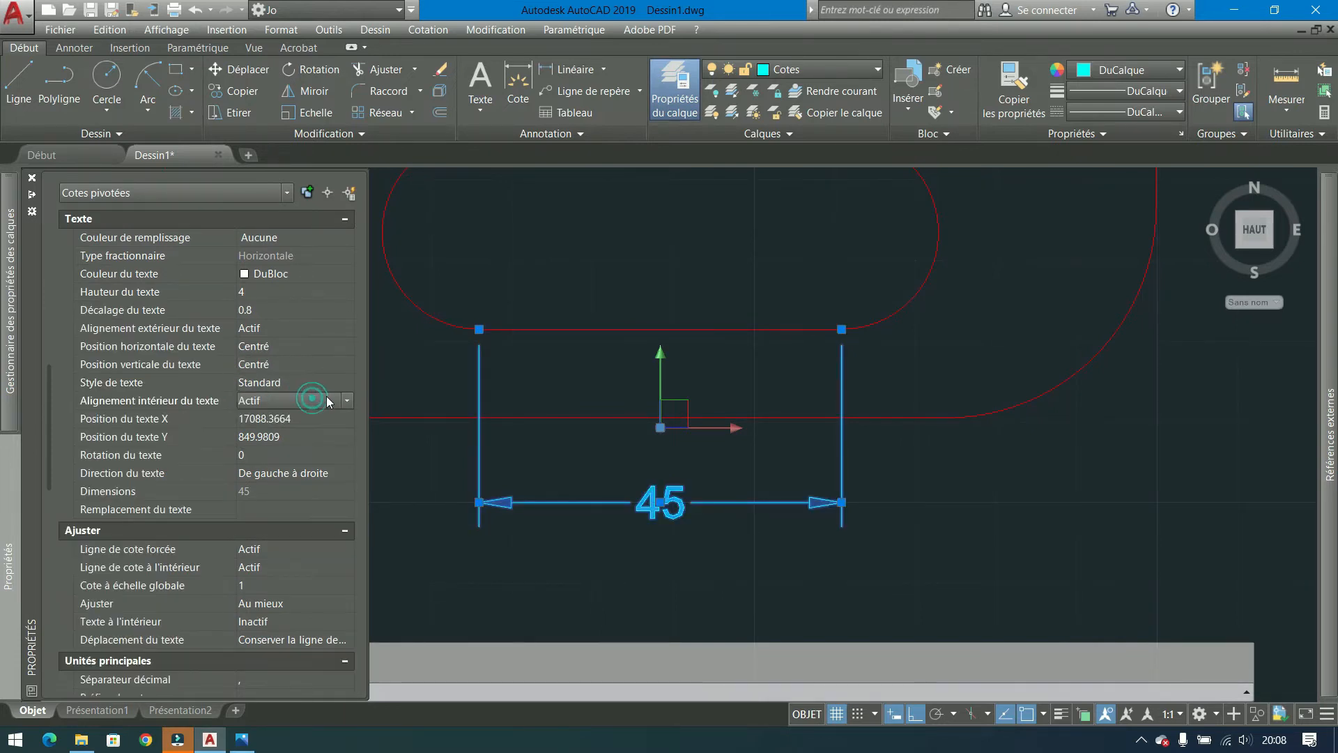
click(292, 395)
click(276, 474)
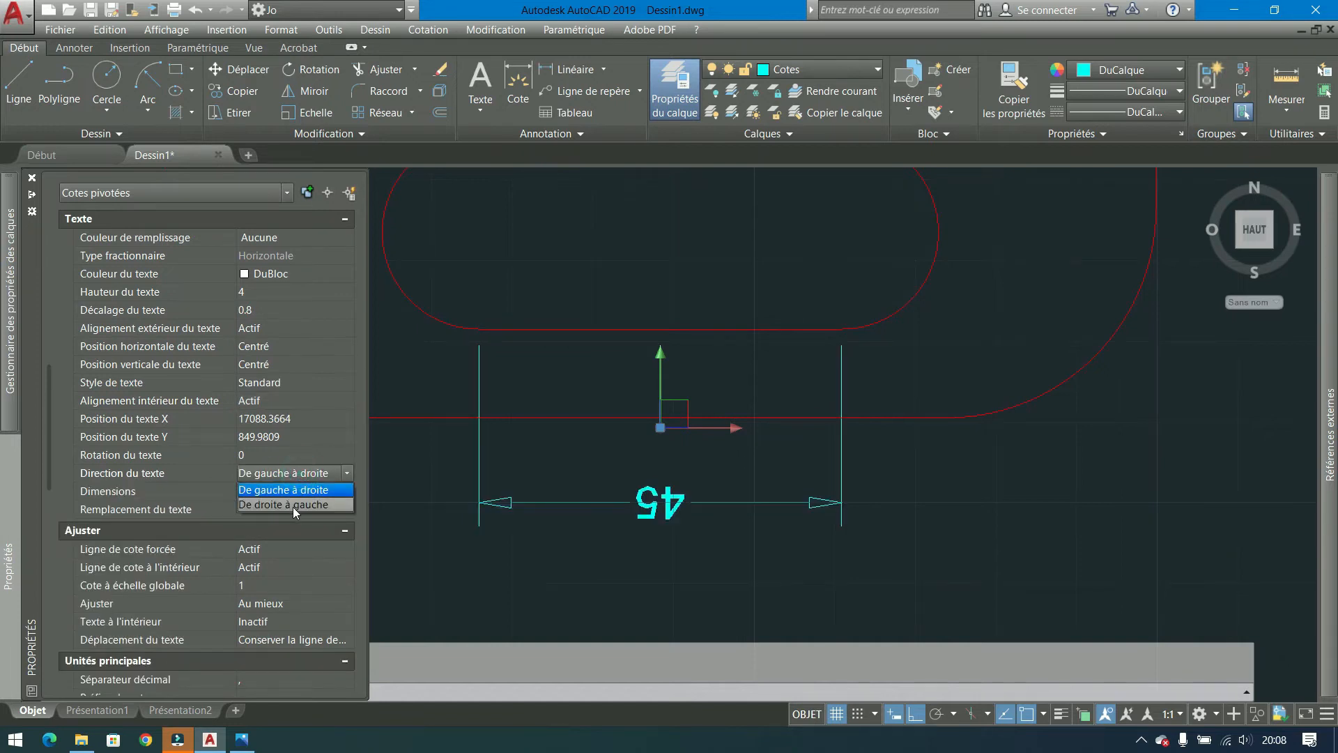
click(295, 472)
click(295, 473)
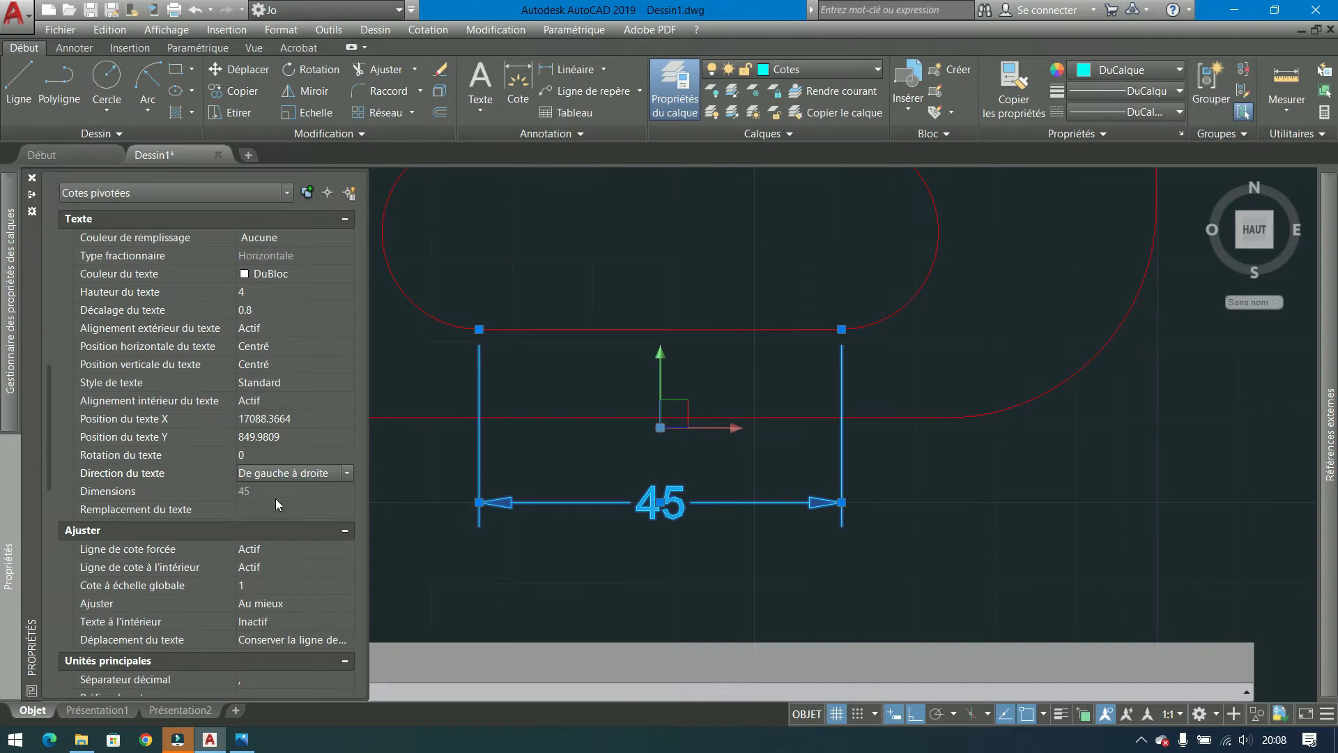
Examine the dimension's inside dimension line, decimal separator and prefix properties.
click(278, 566)
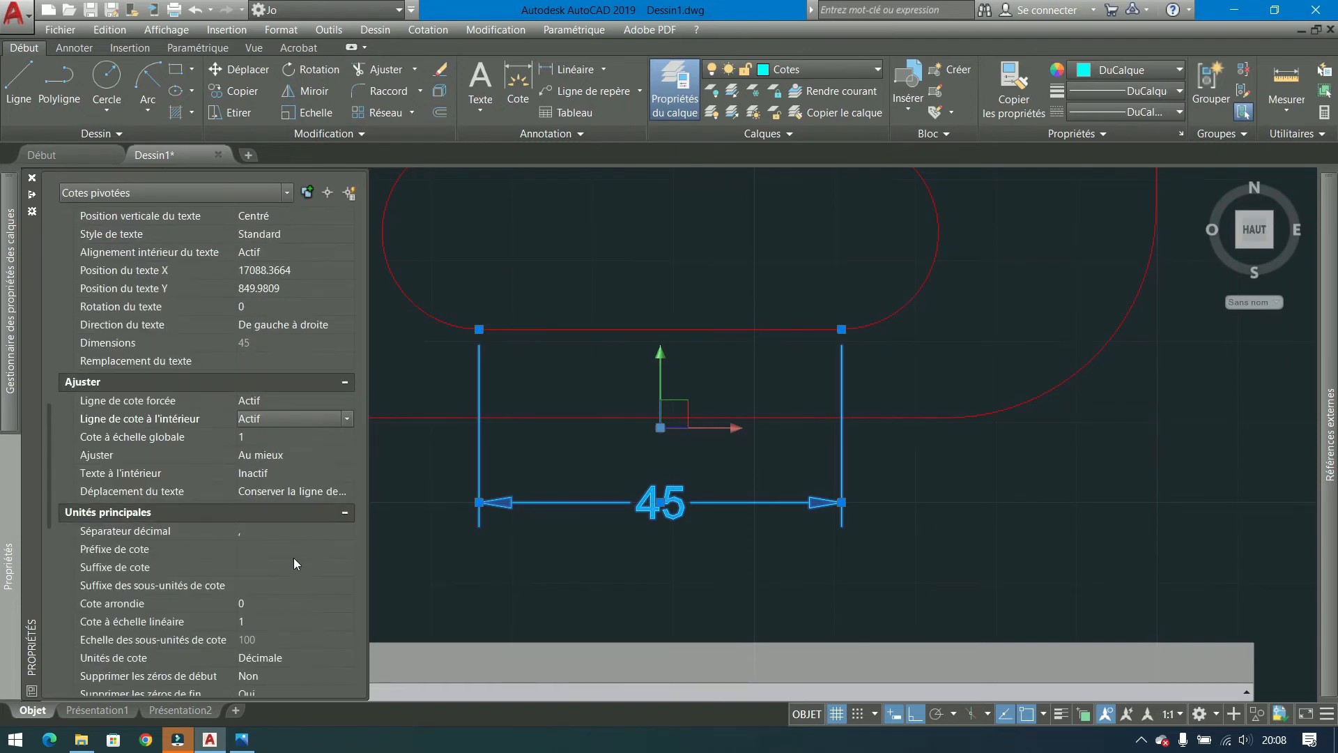
scroll(294, 558, down, 3)
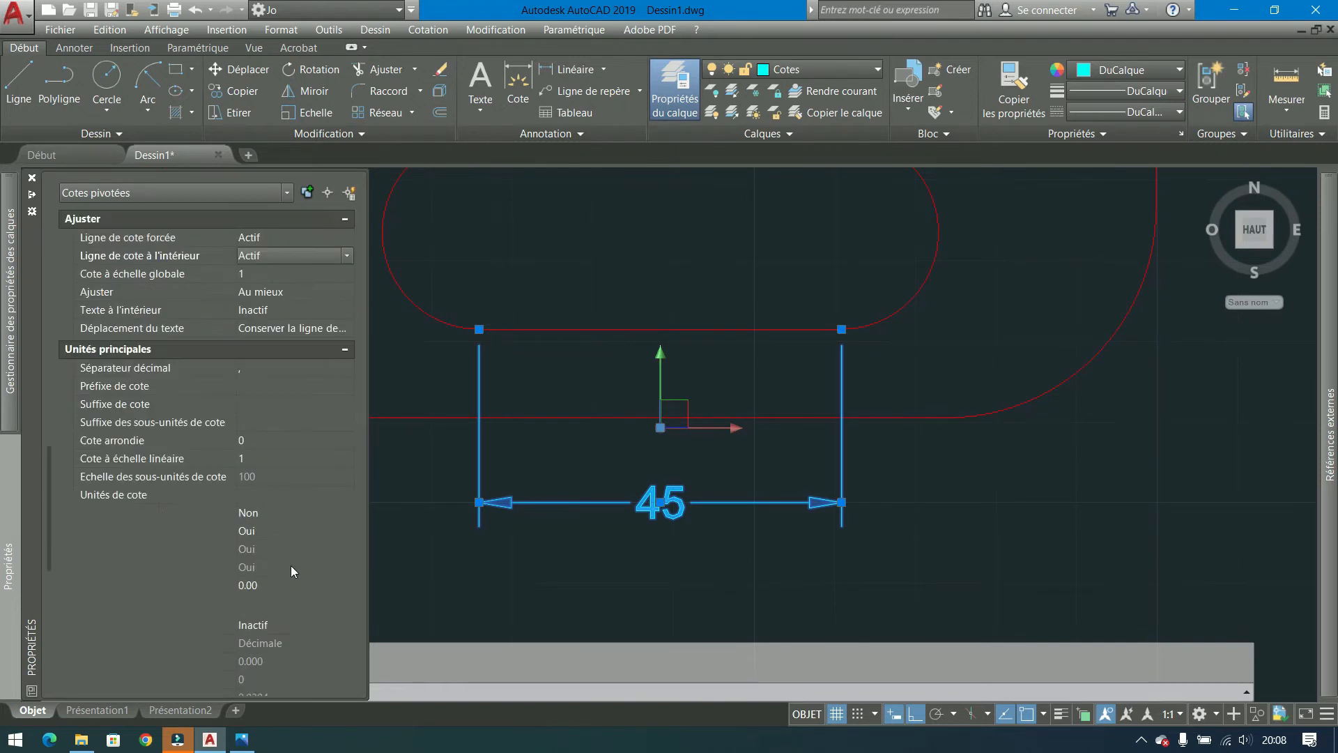
click(288, 366)
click(262, 368)
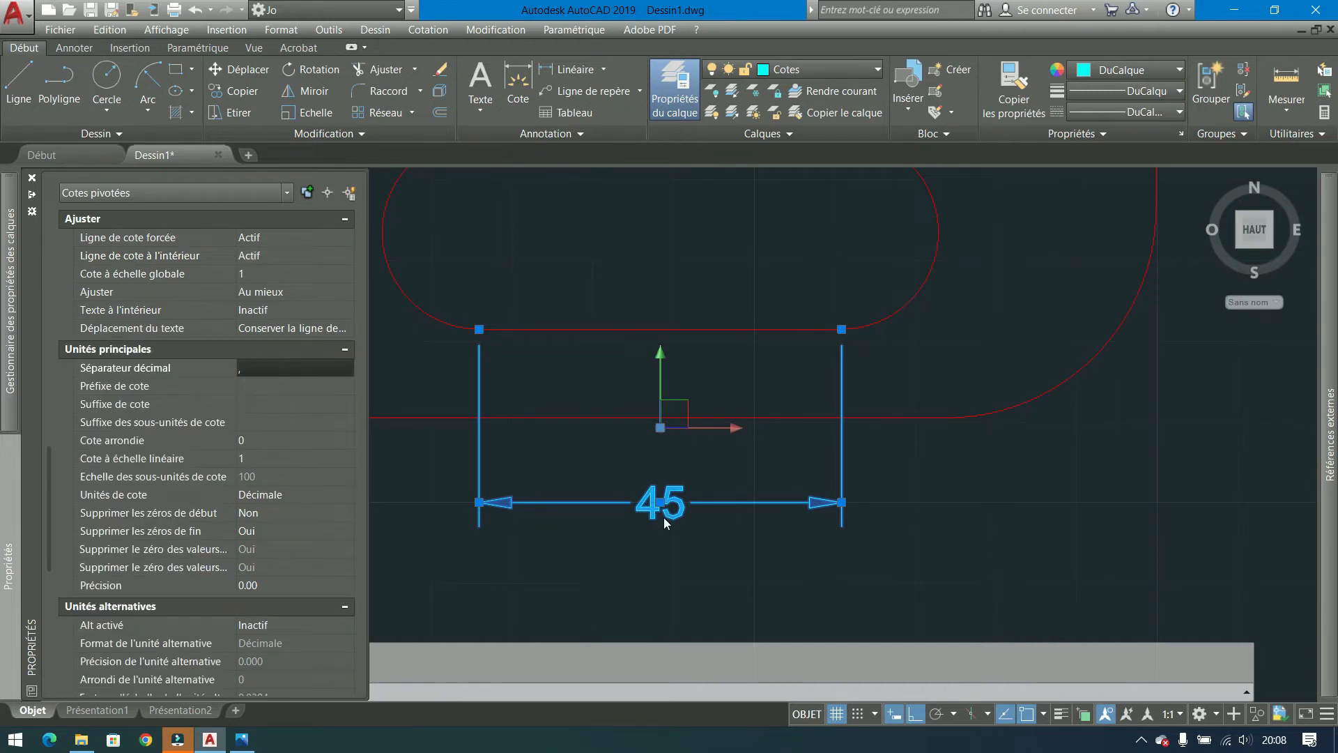
click(248, 368)
click(254, 383)
Try the suffix mm on the 45 dimension and clear it again.
click(264, 405)
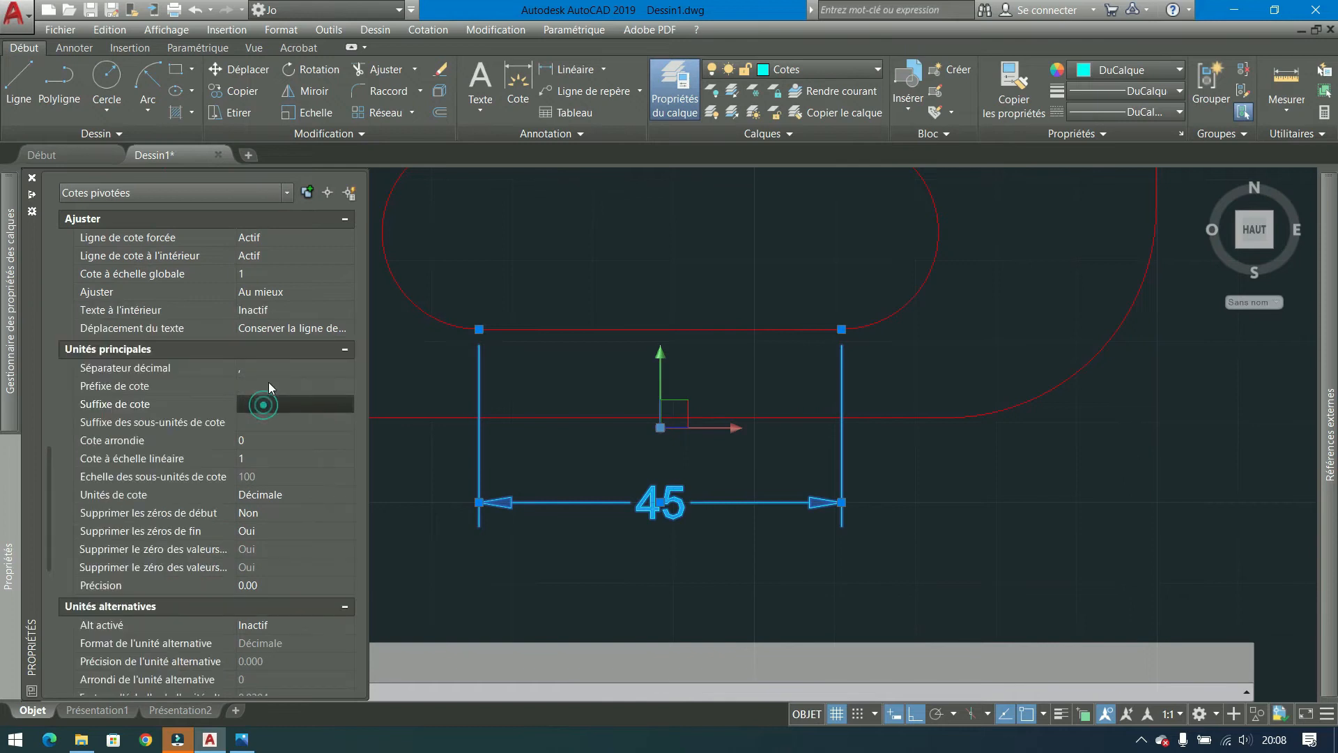
click(263, 406)
key(Return)
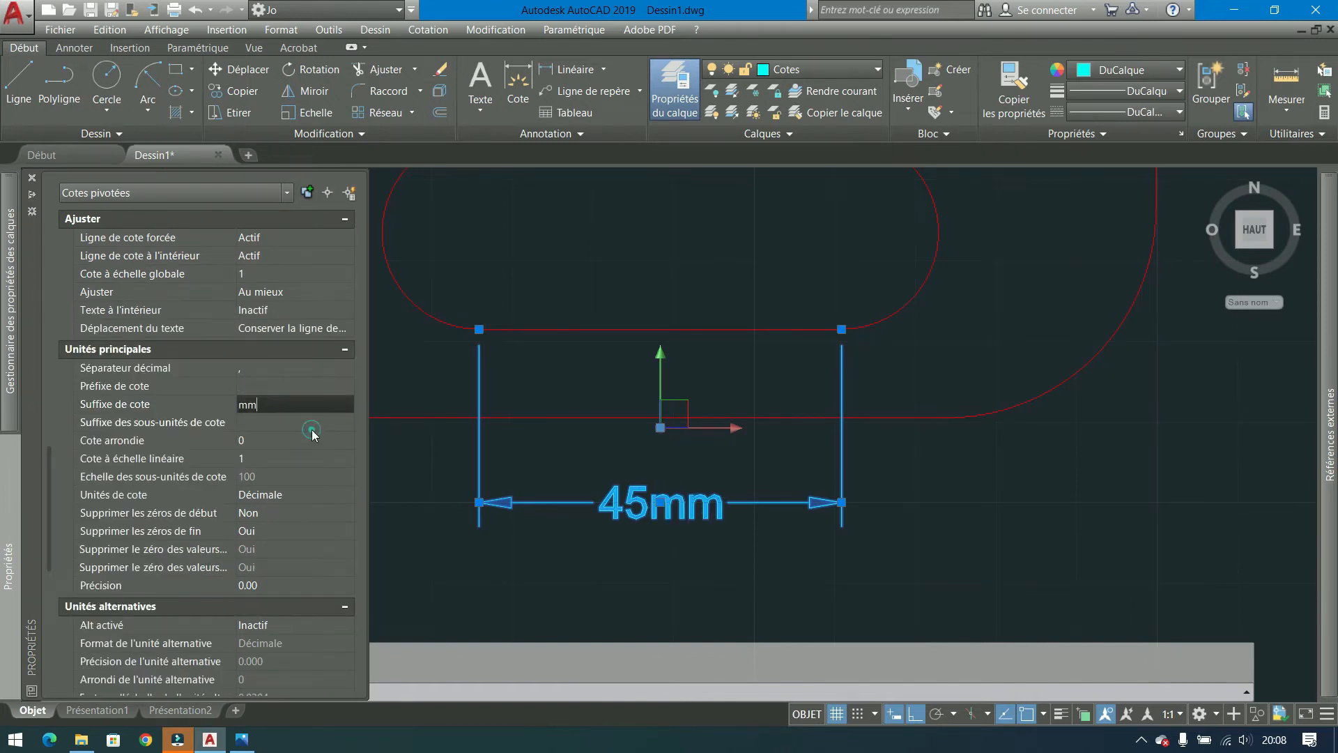
click(308, 403)
click(305, 442)
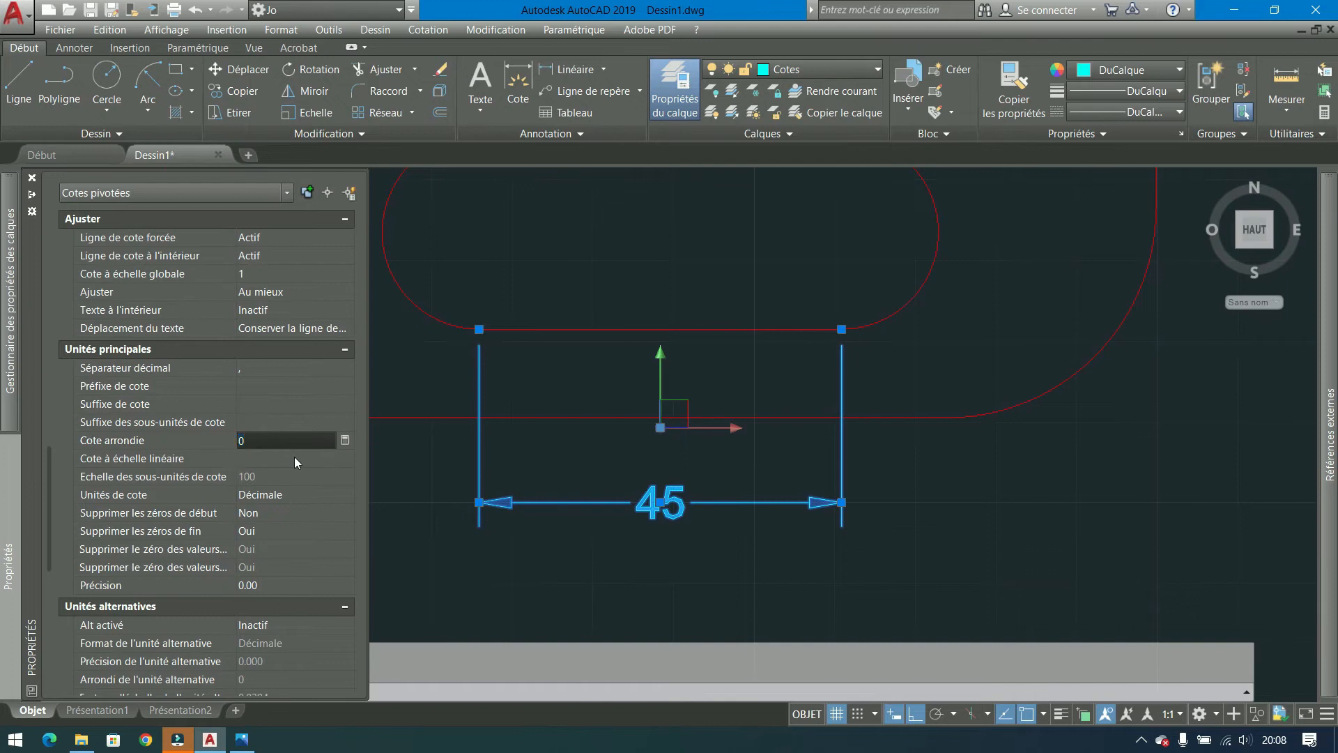
Examine the dimension's linear scale, unit format choices and leading-zero suppression.
click(294, 457)
click(302, 502)
click(326, 496)
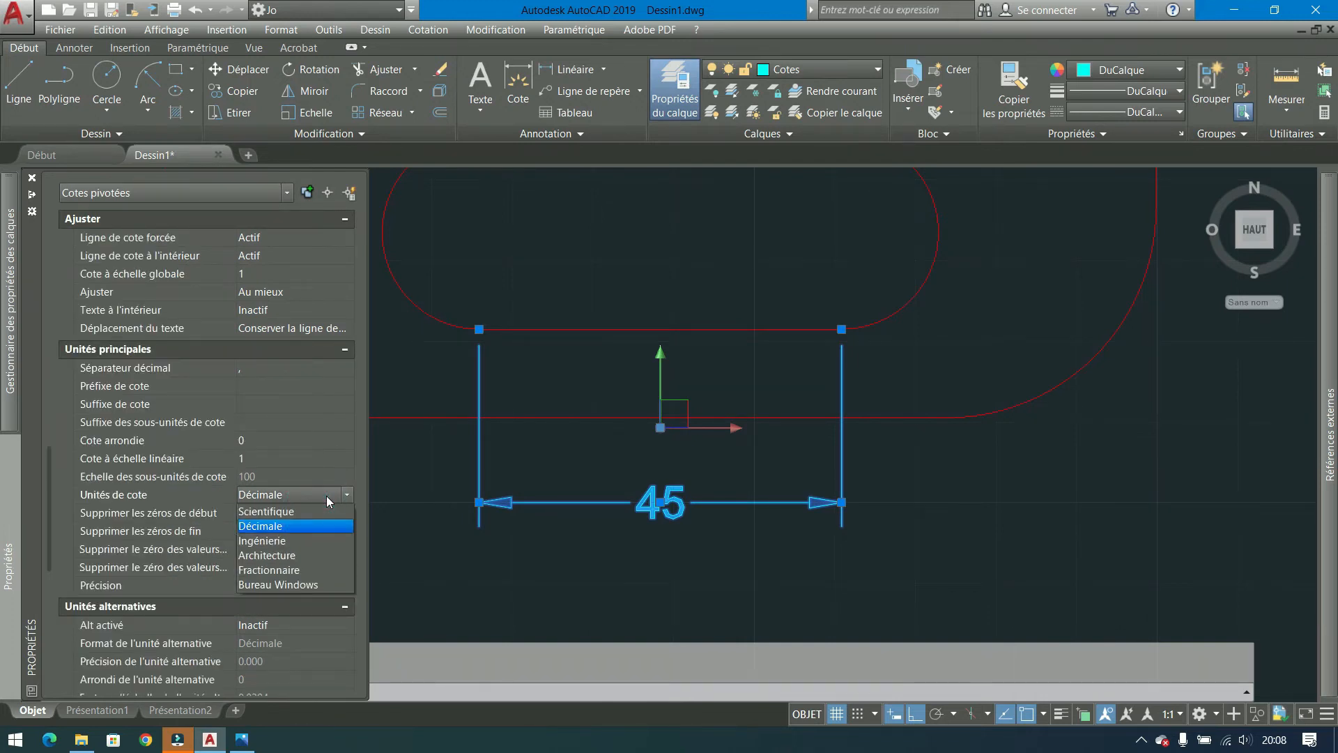
click(326, 495)
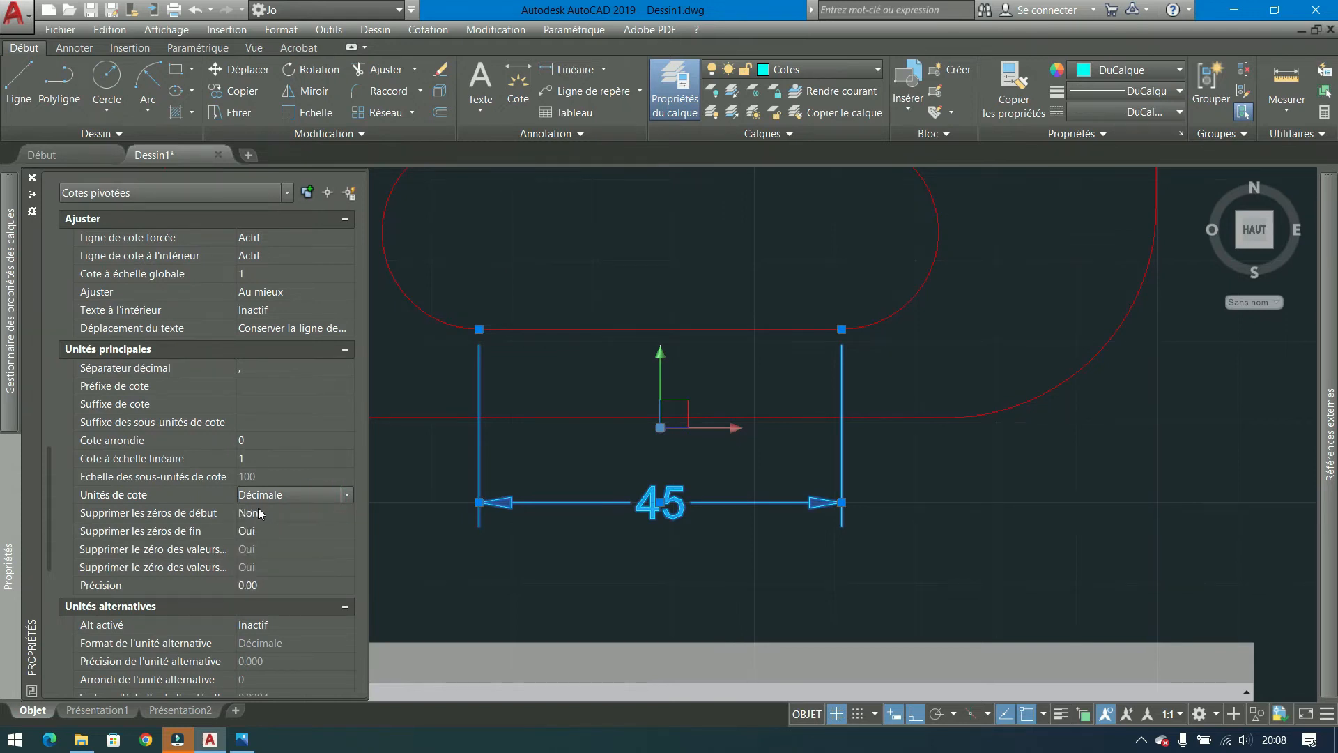
click(304, 514)
click(307, 514)
click(308, 515)
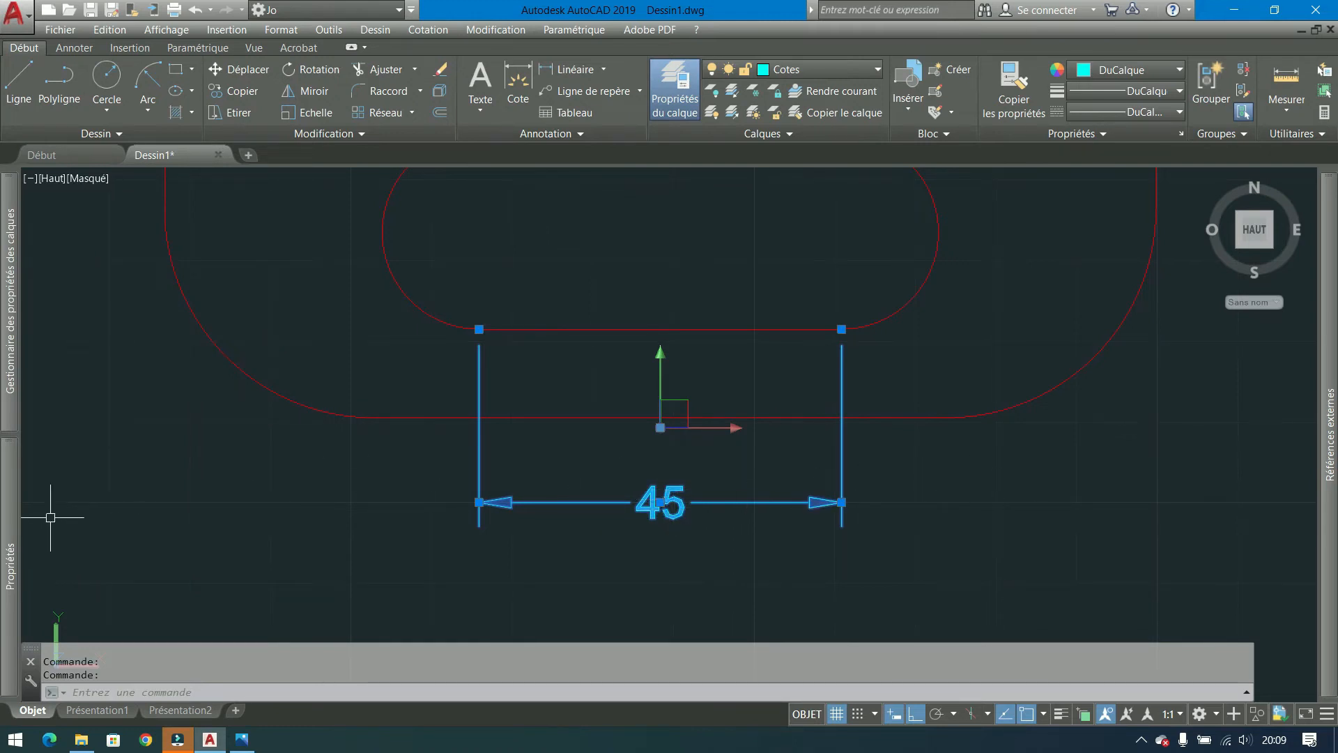
Try alternate units in the Architecture(Empilée) format on the 45 dimension and turn them off again.
mouse_move(10, 550)
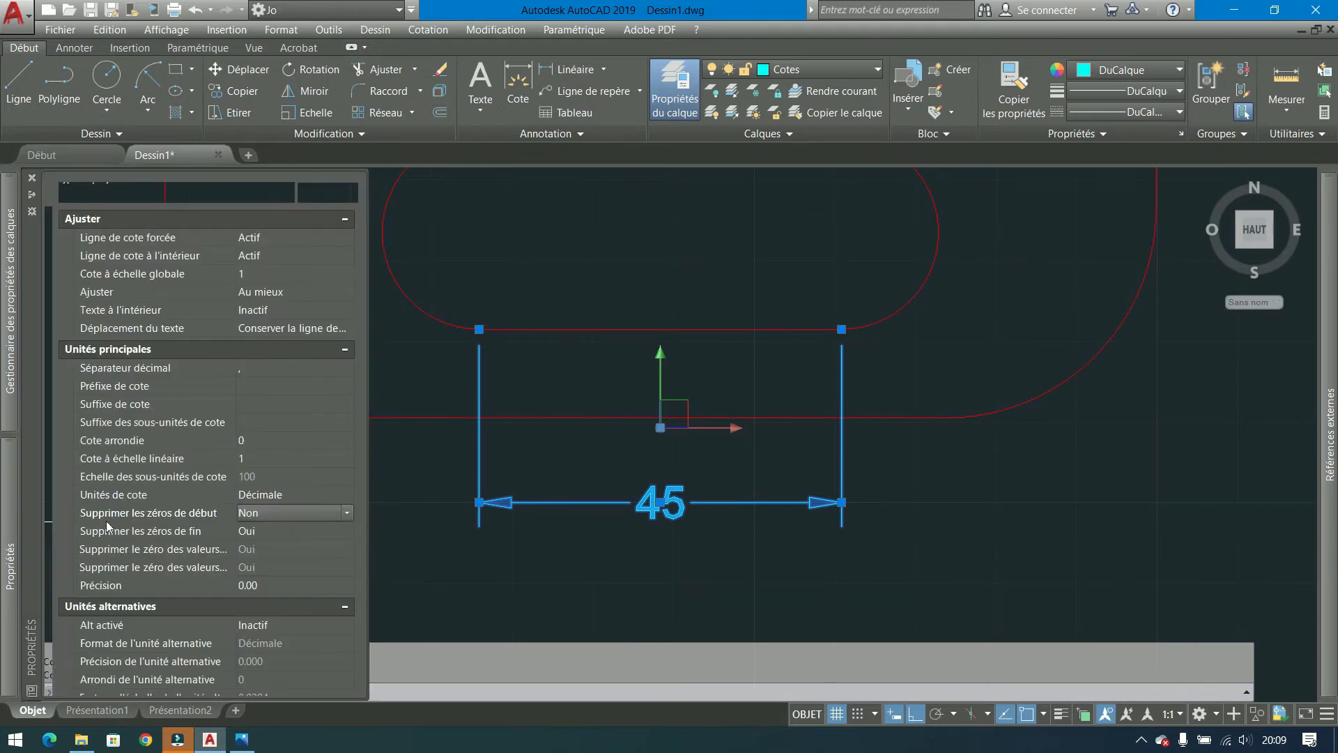
scroll(283, 541, down, 6)
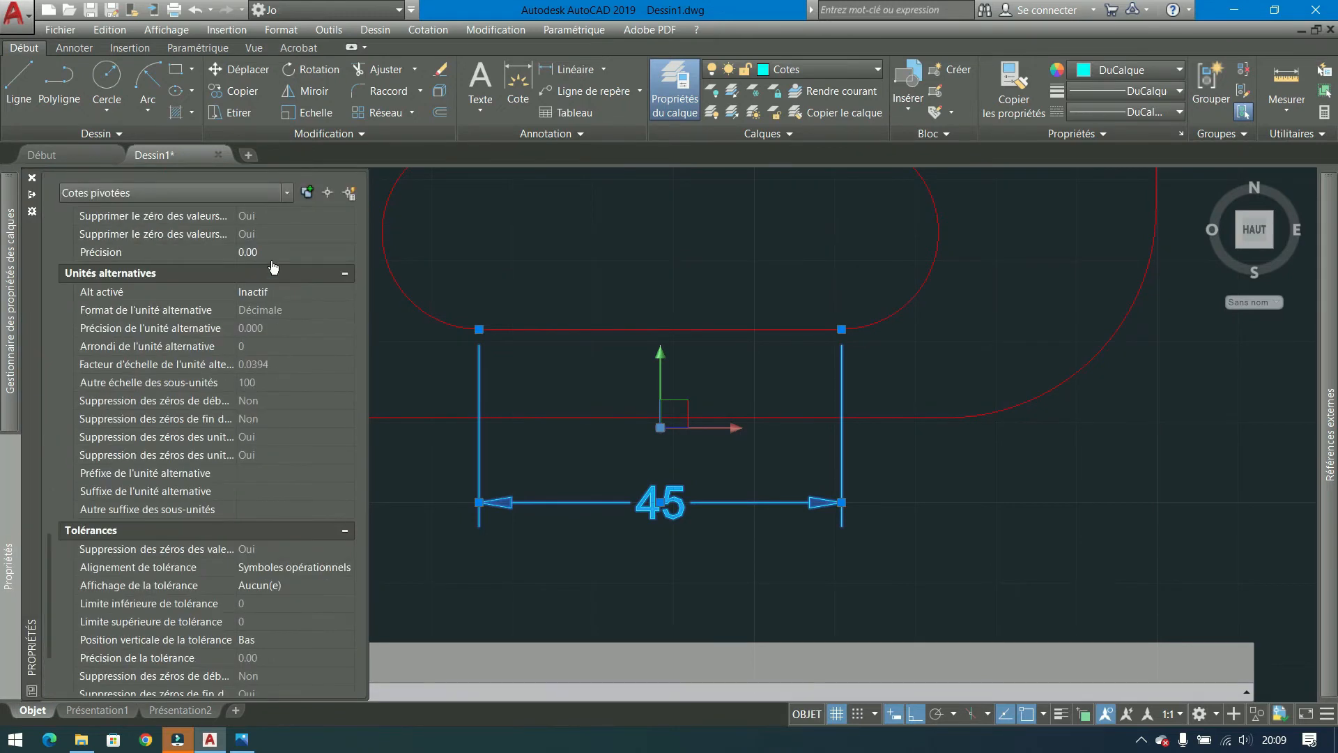
scroll(273, 267, up, 5)
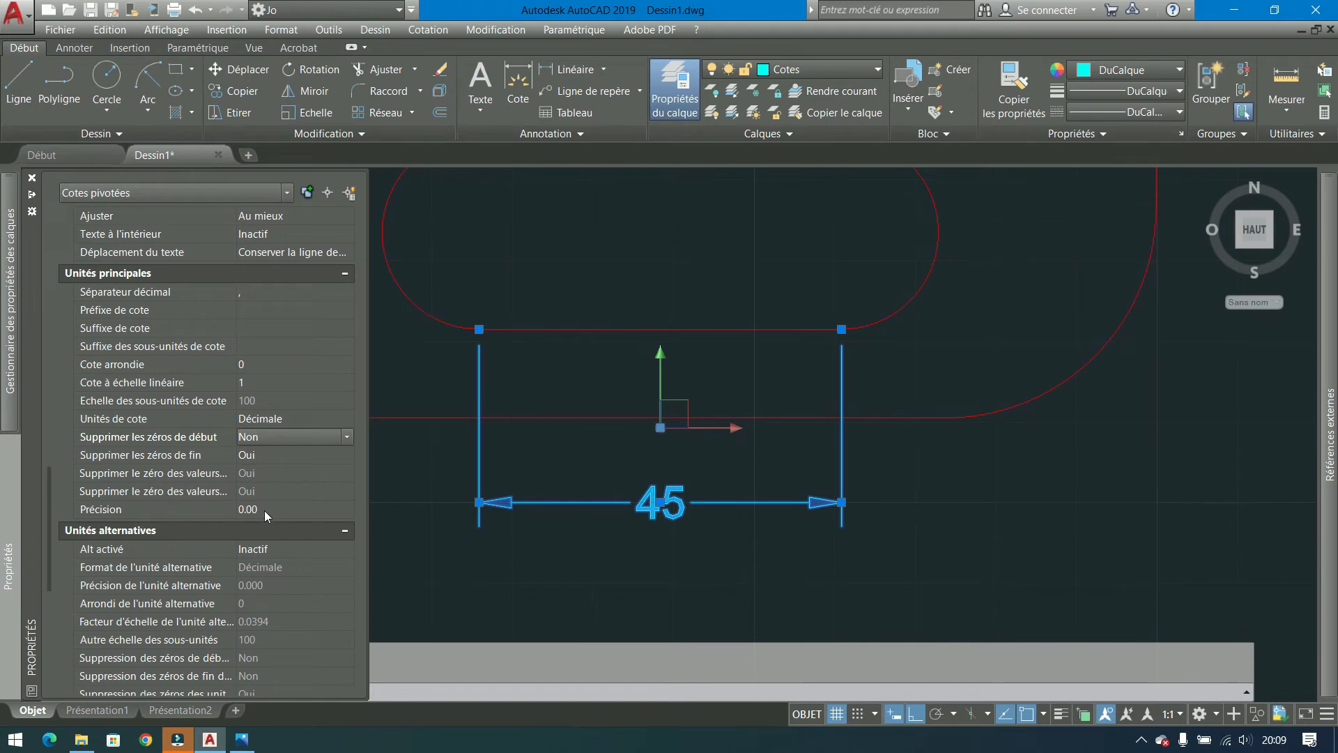
scroll(265, 511, down, 3)
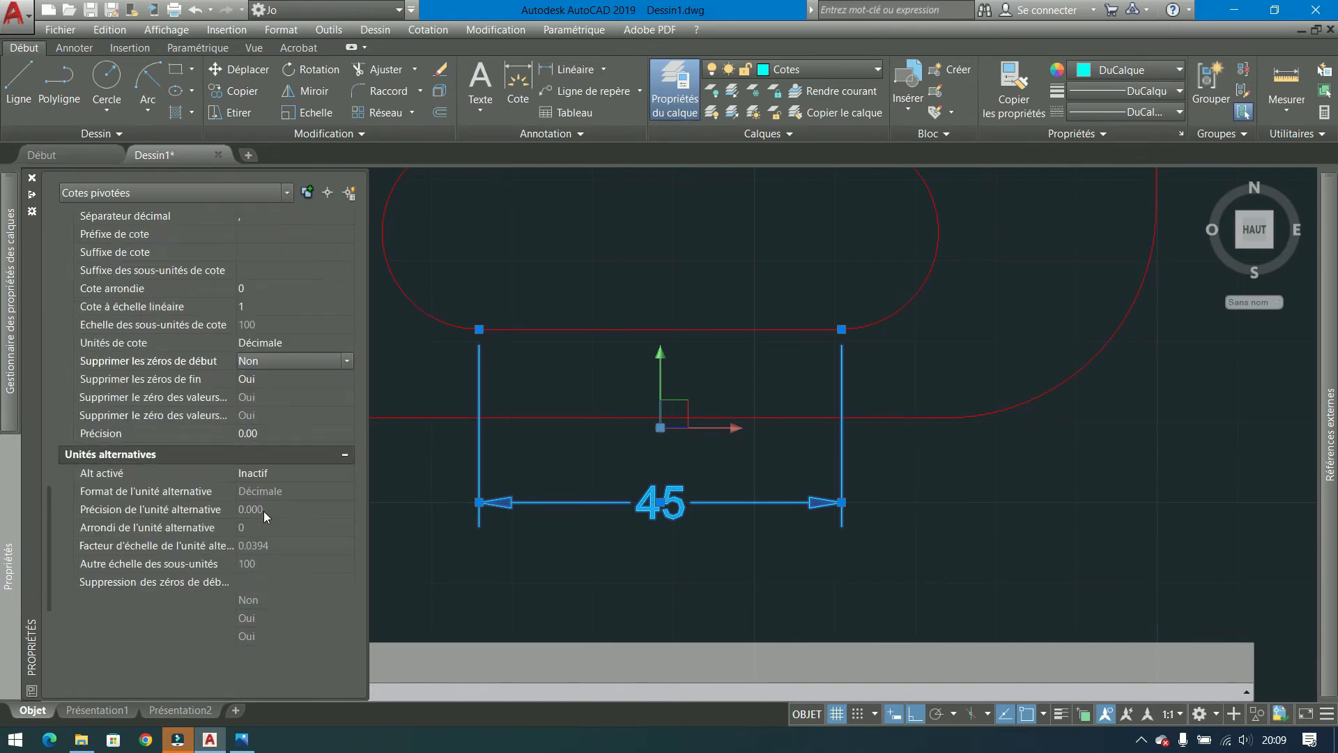
click(304, 382)
click(312, 380)
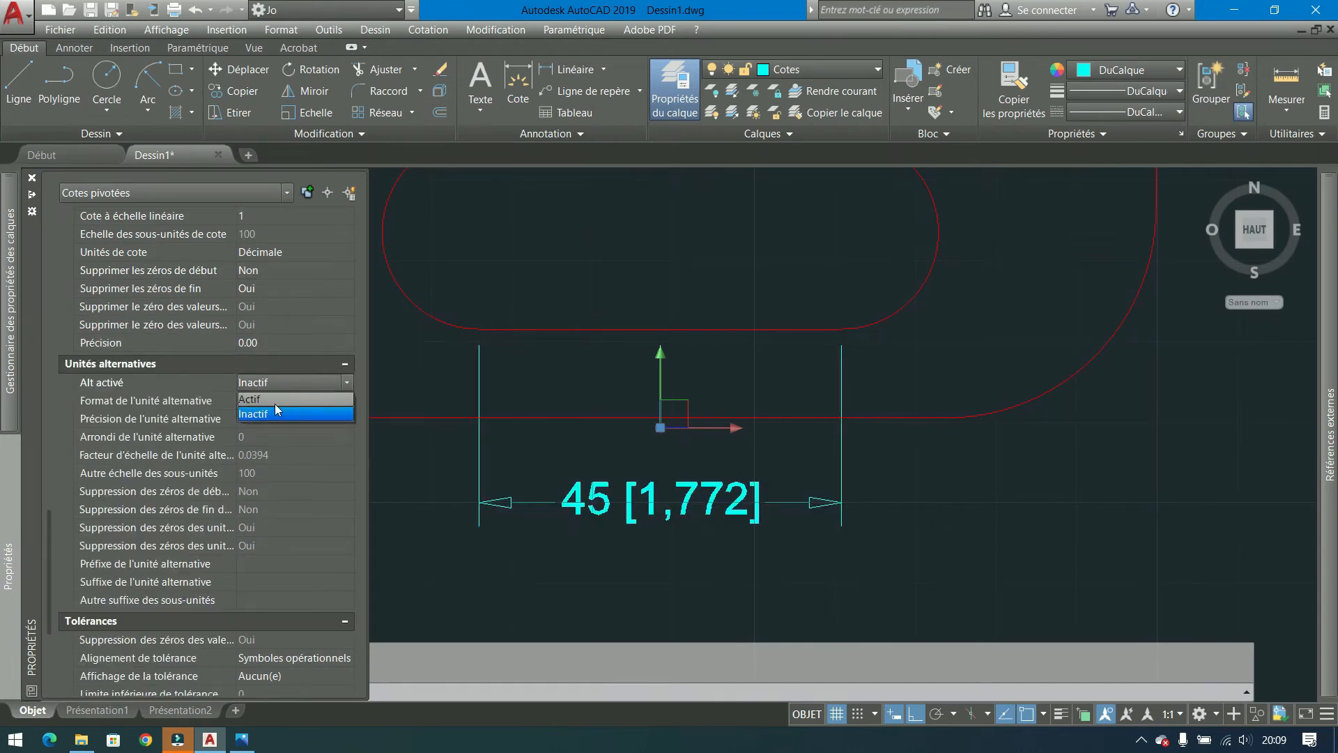
click(277, 398)
click(307, 402)
click(307, 402)
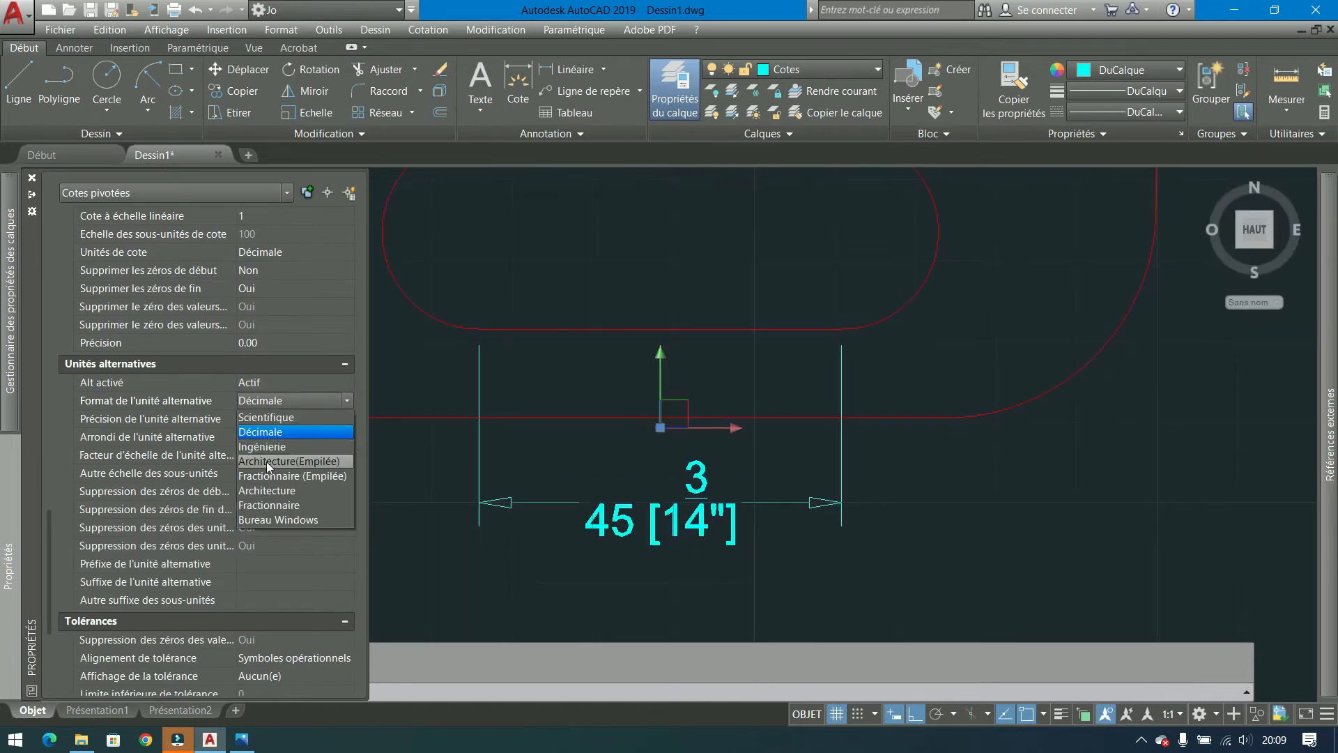
click(268, 462)
click(330, 382)
click(299, 383)
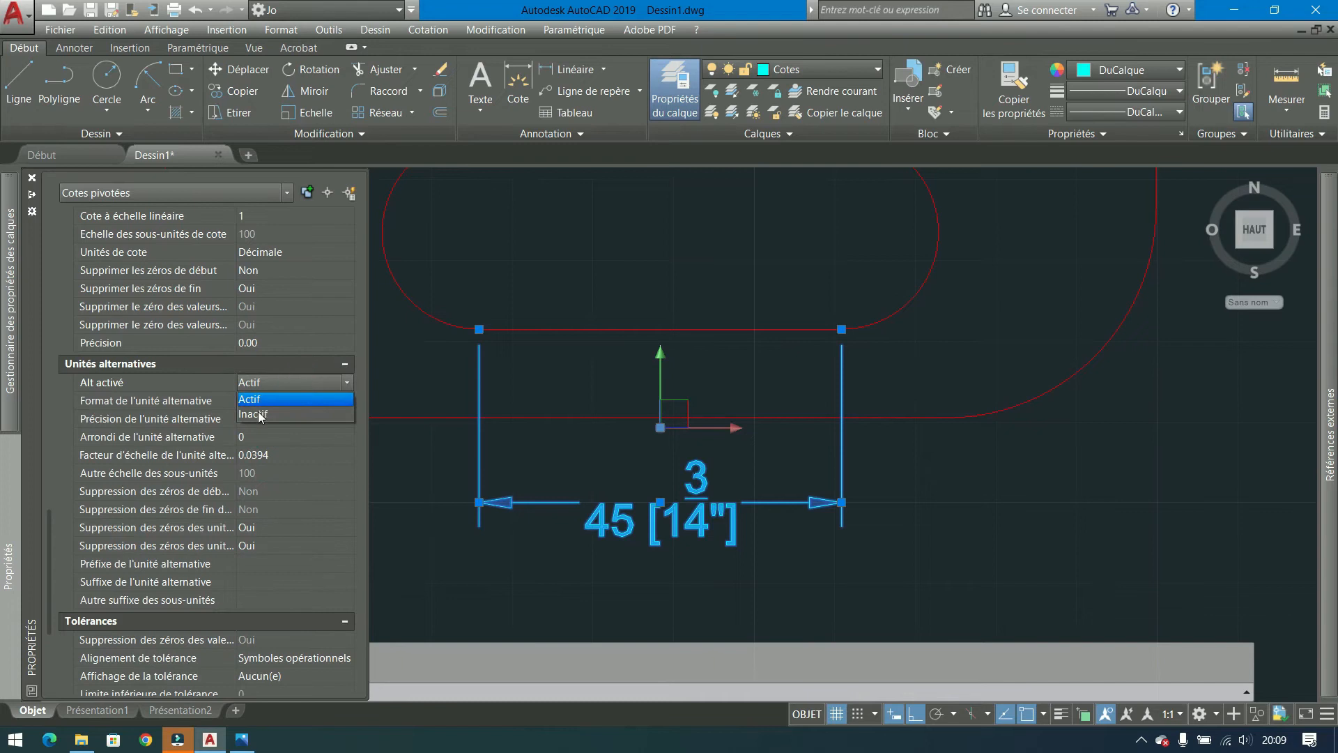
click(258, 415)
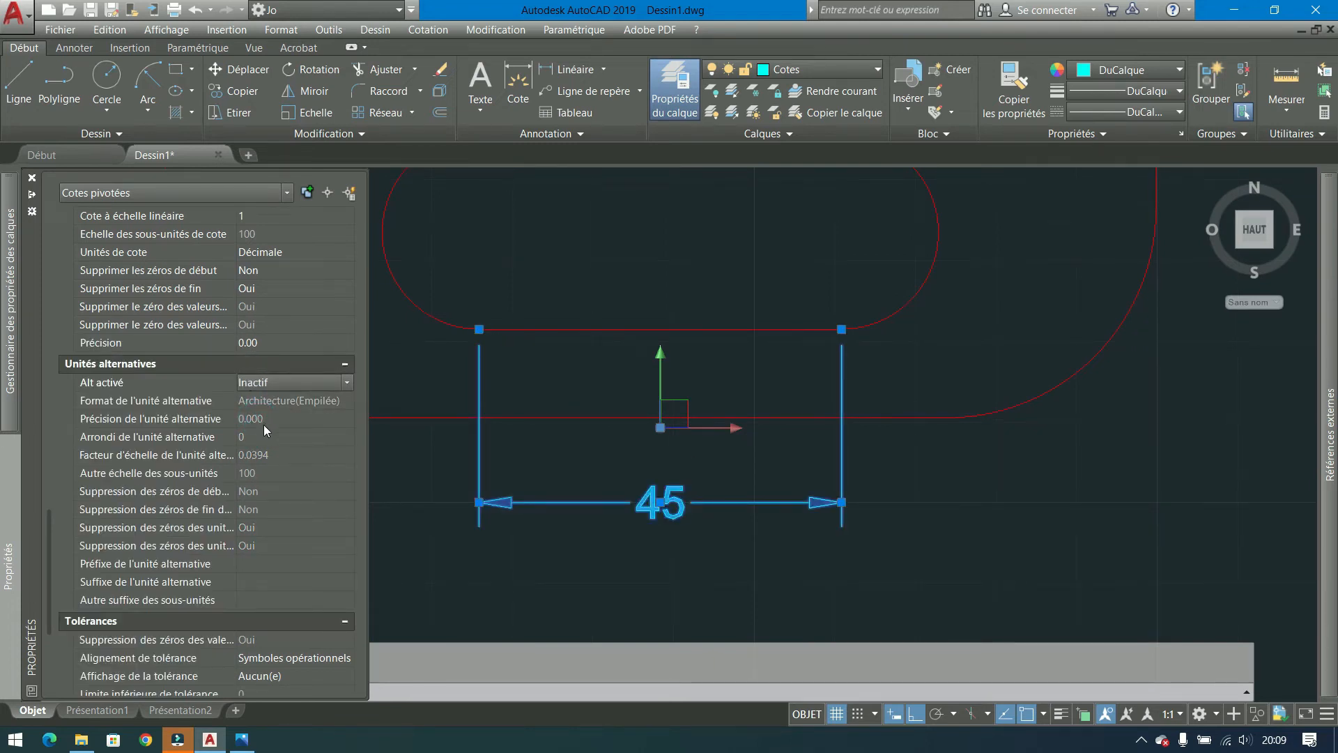
Examine the 45 dimension's alternate-unit prefix and tolerance properties, and deselect the dimension.
click(253, 569)
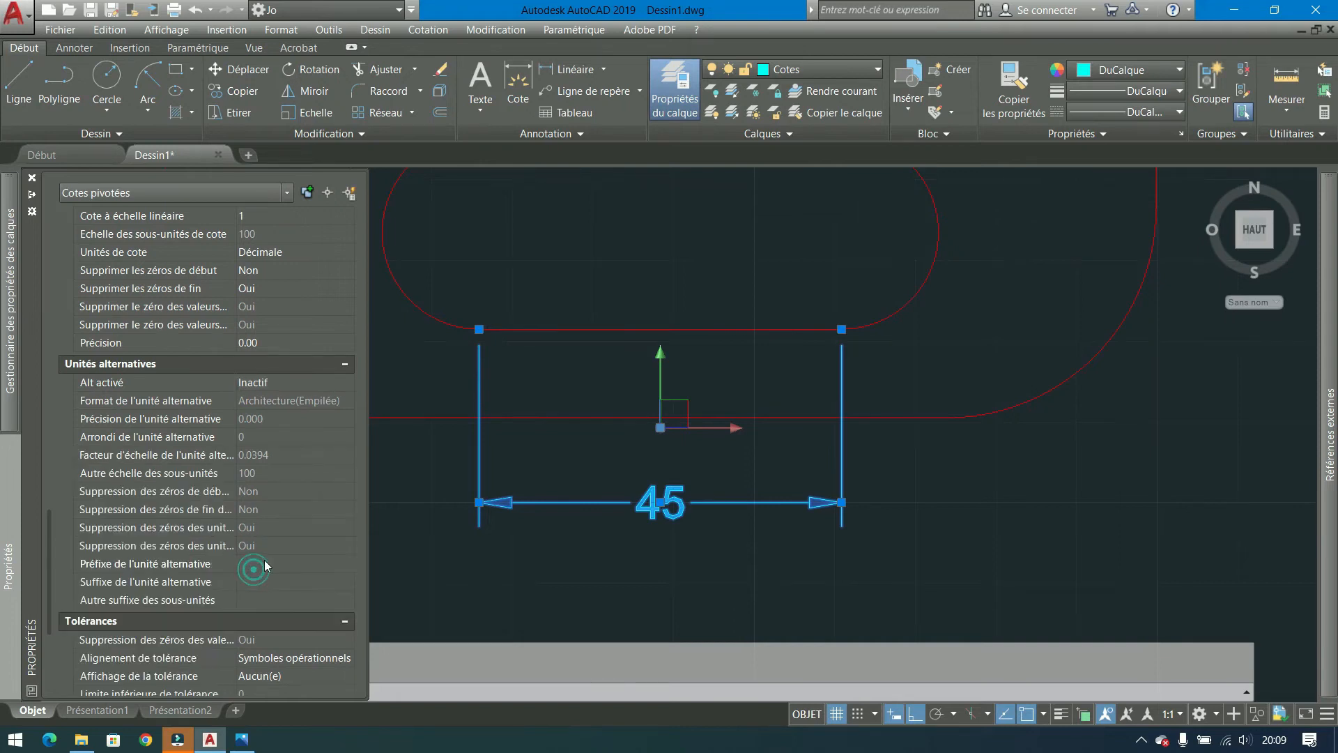
scroll(266, 562, down, 5)
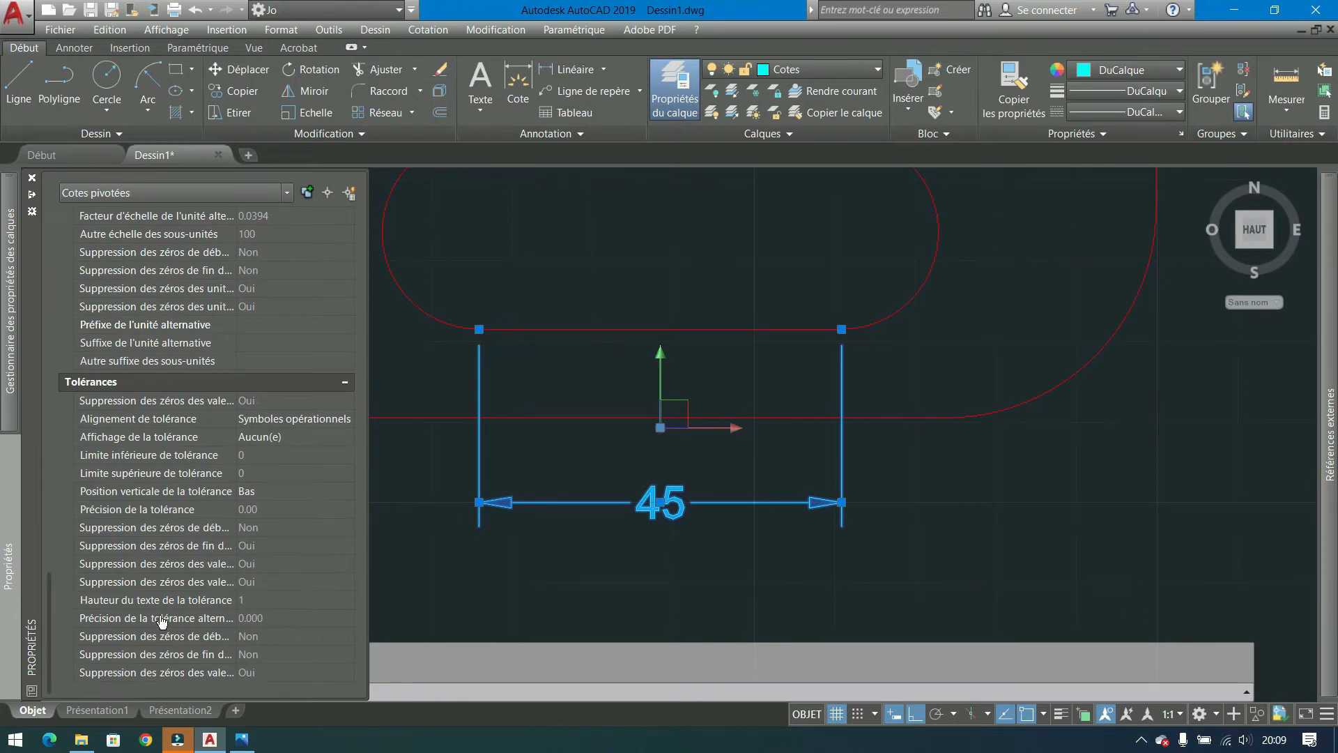
scroll(576, 550, down, 1)
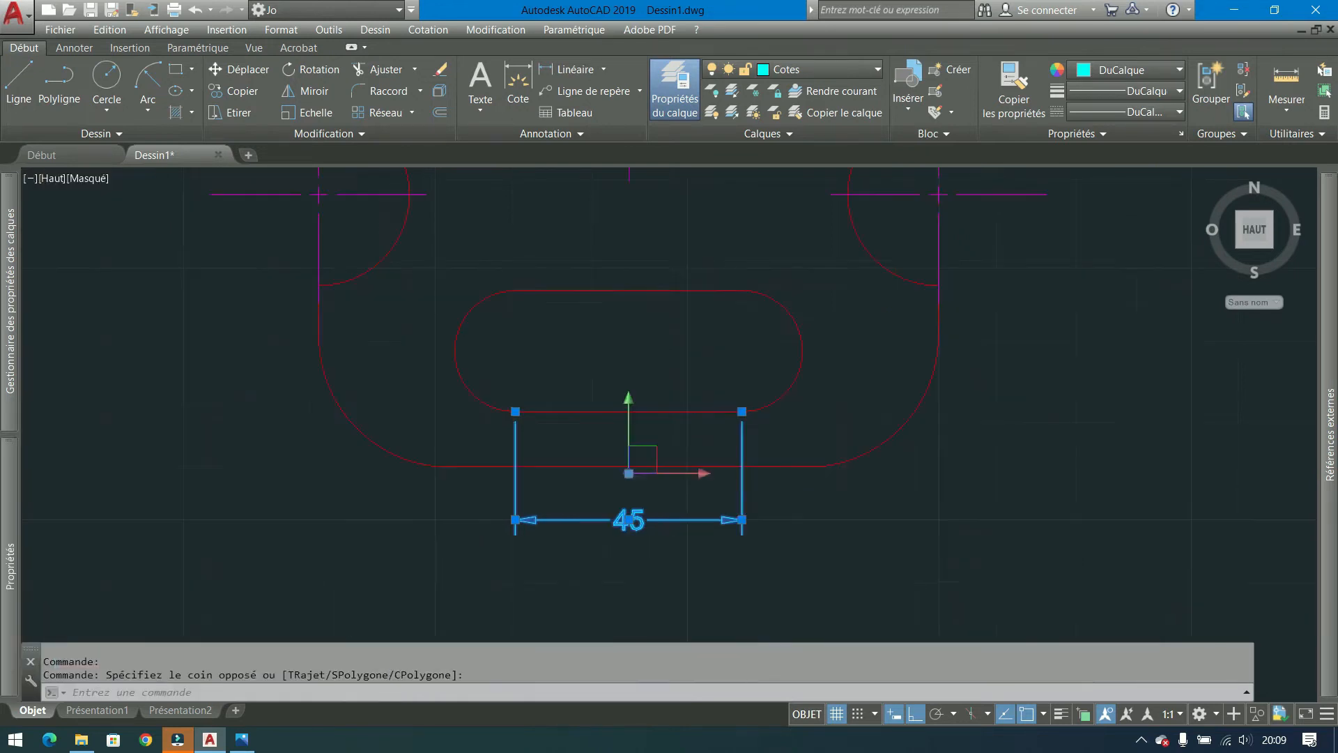
scroll(488, 550, down, 2)
key(Escape)
Add a vertical linear dimension across the ends of the plate's right semicircular notch, placed outside the outline.
scroll(635, 567, up, 5)
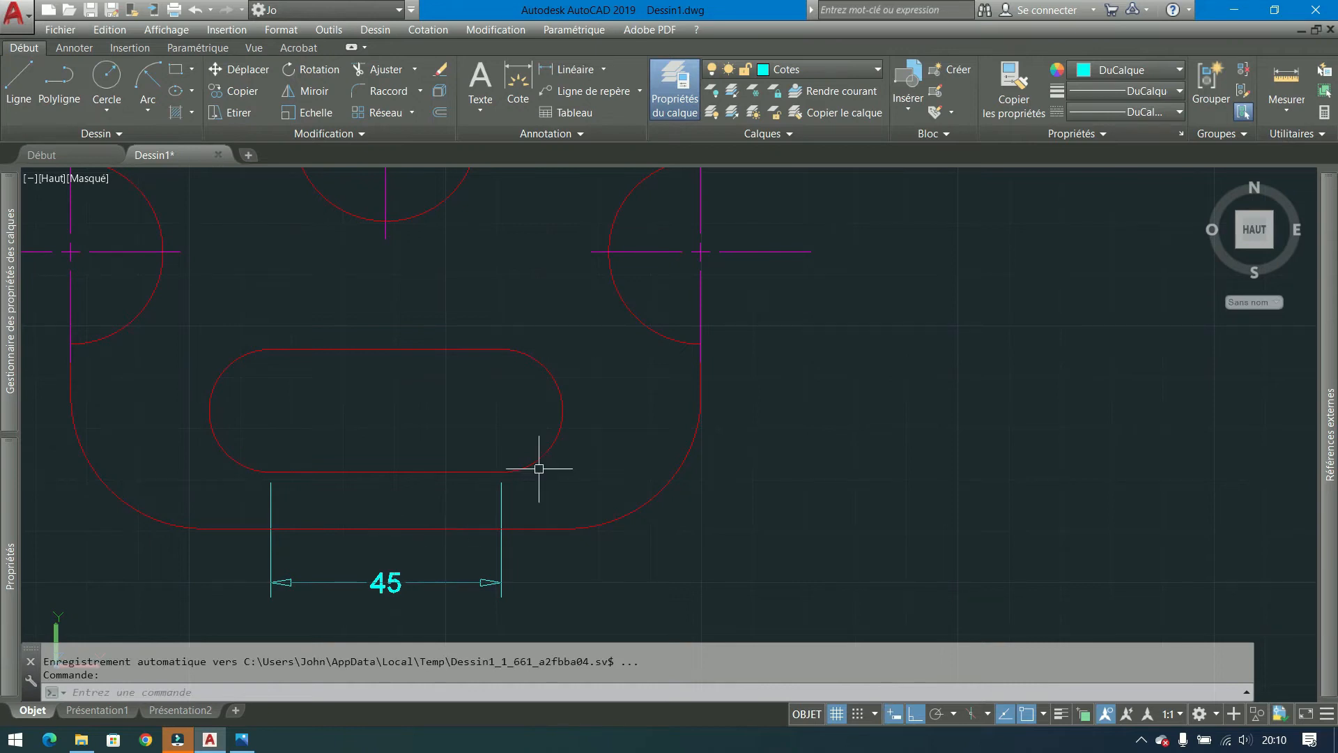
middle_drag(652, 415, 603, 467)
click(576, 70)
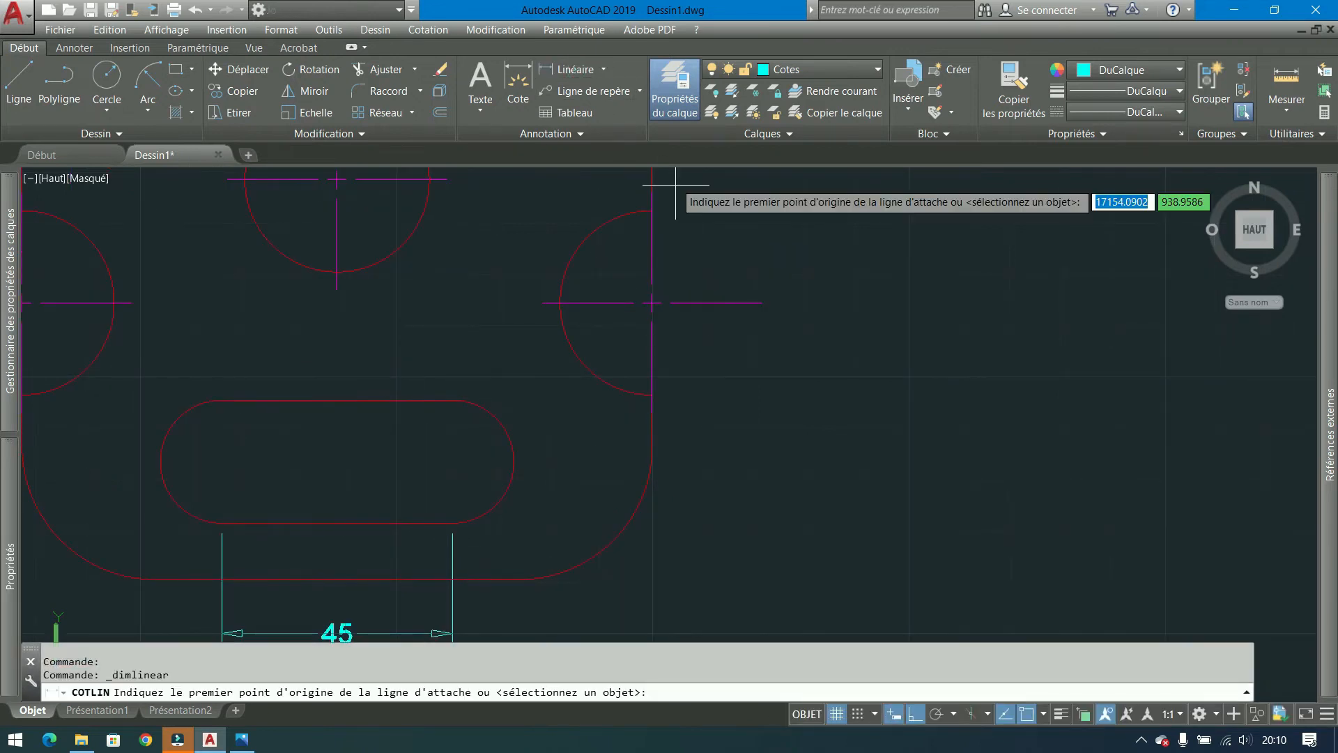
click(652, 210)
click(652, 394)
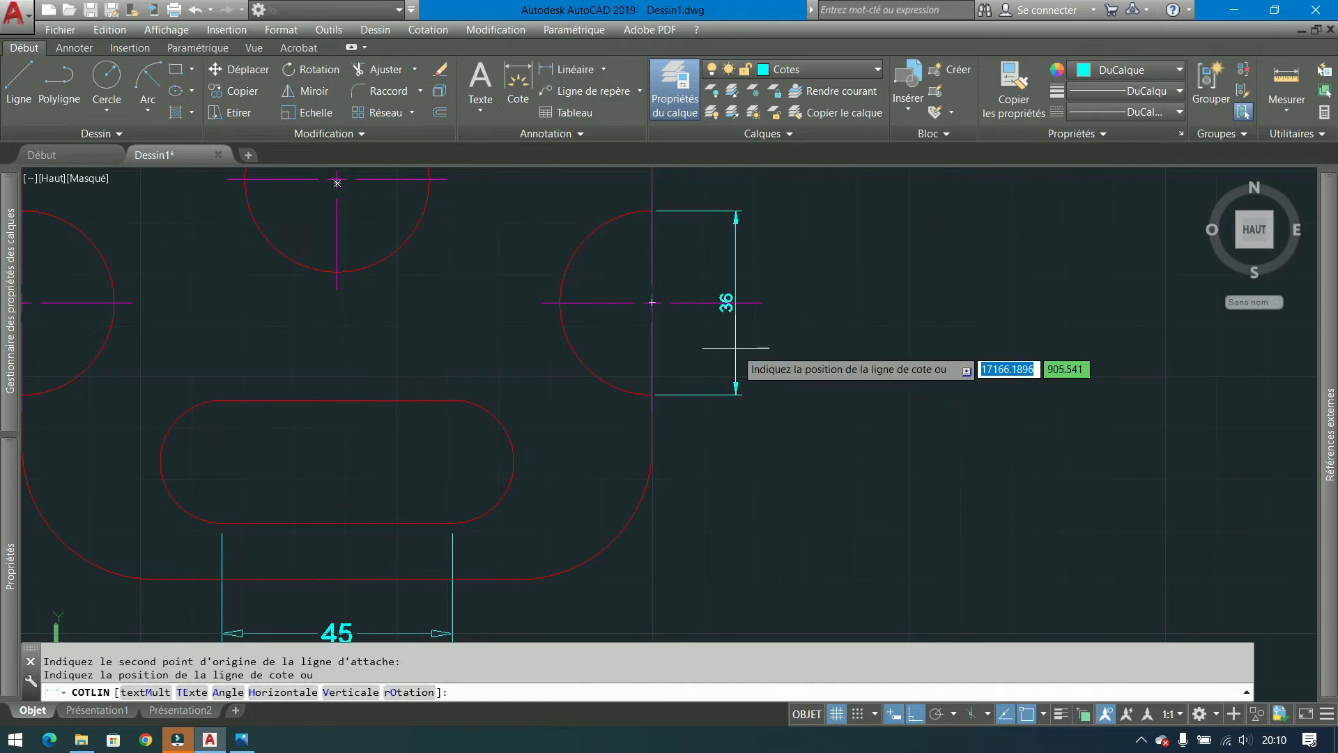
click(728, 342)
Match the properties of the 45 dimension onto the vertical dimension of the right notch.
scroll(711, 359, down, 2)
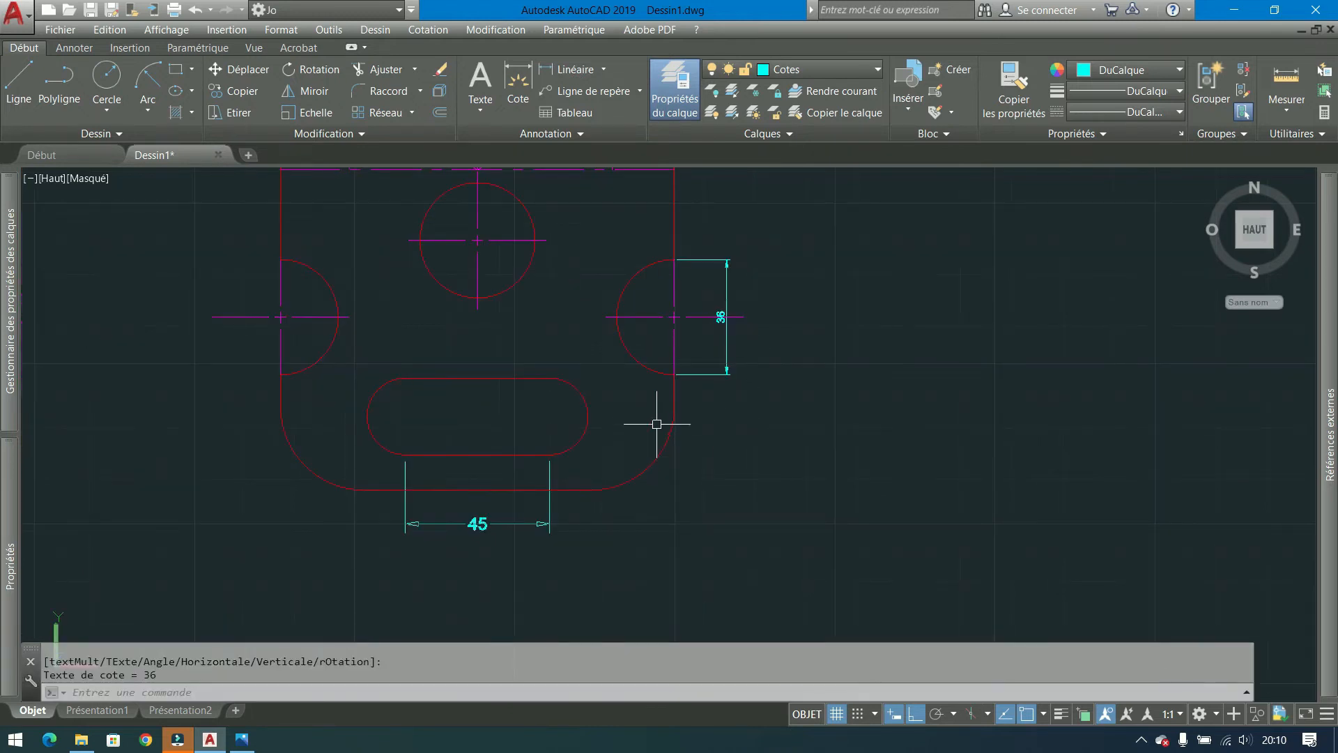
middle_drag(653, 420, 644, 449)
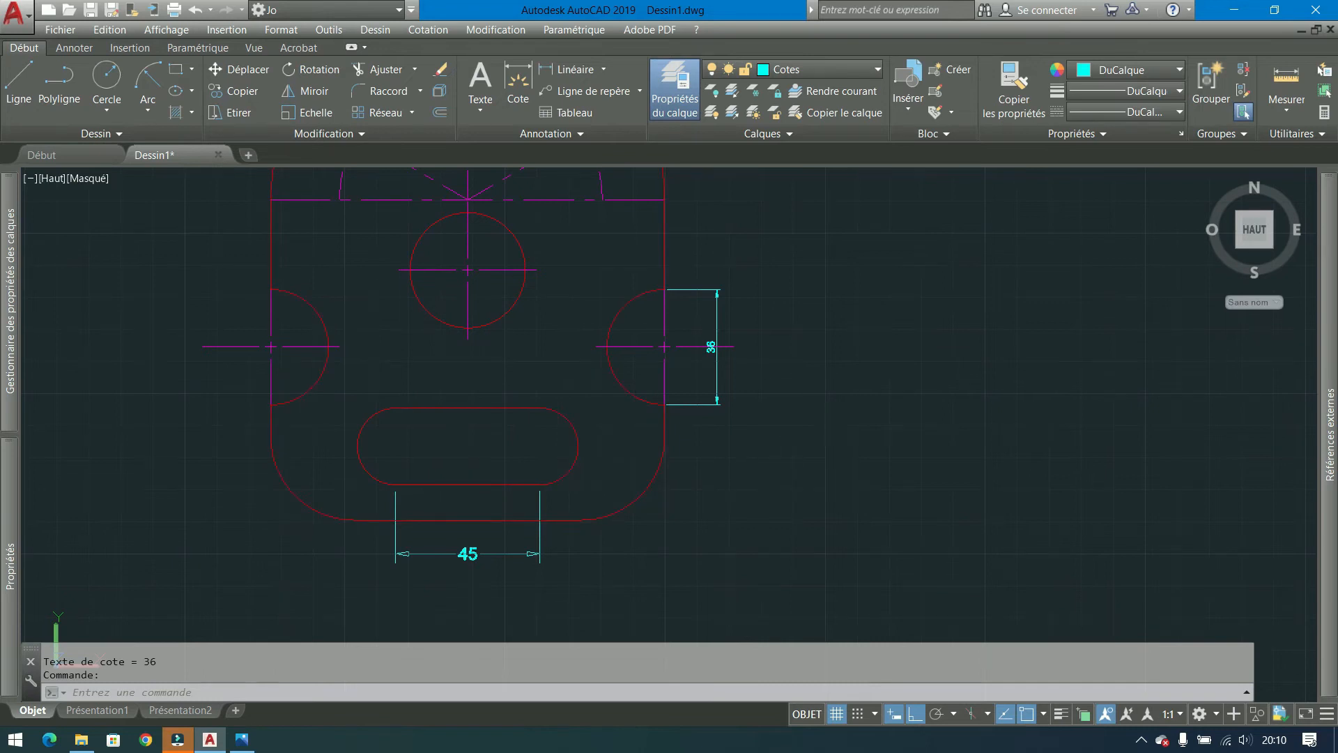
middle_drag(795, 383, 746, 409)
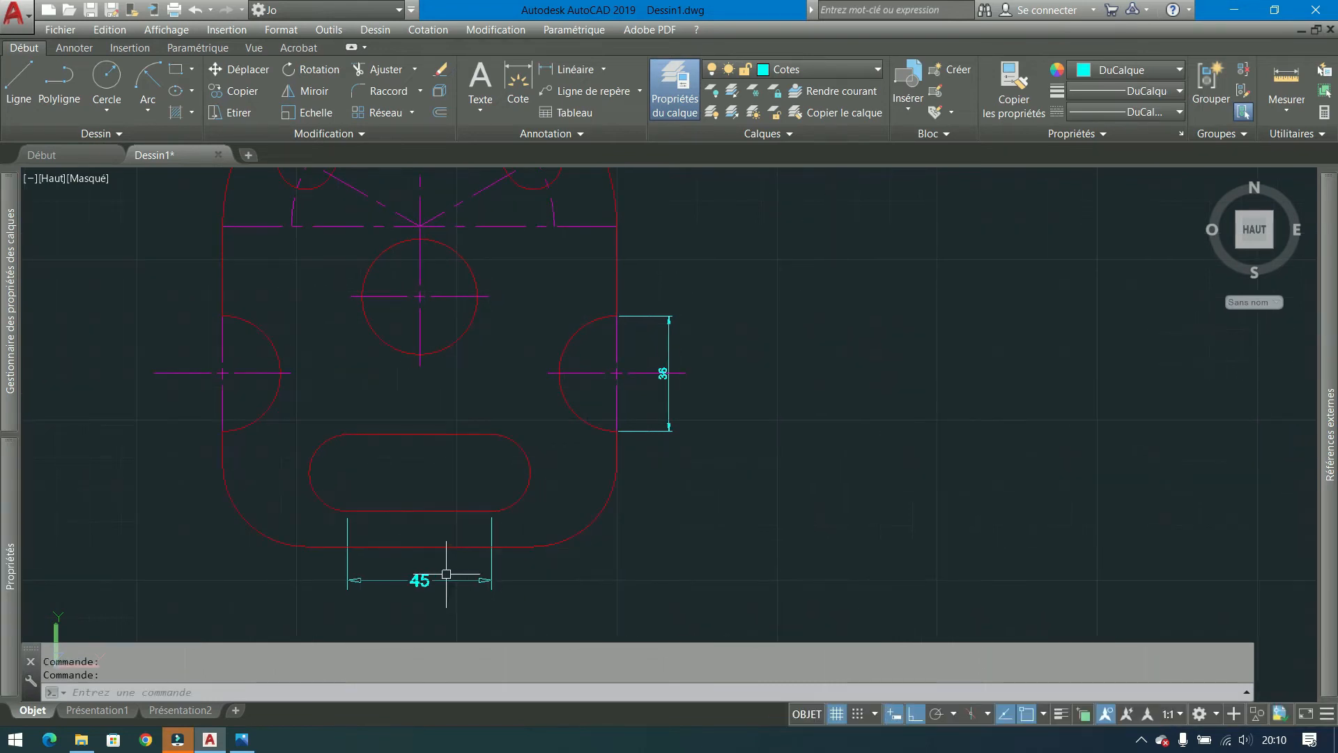
click(1014, 90)
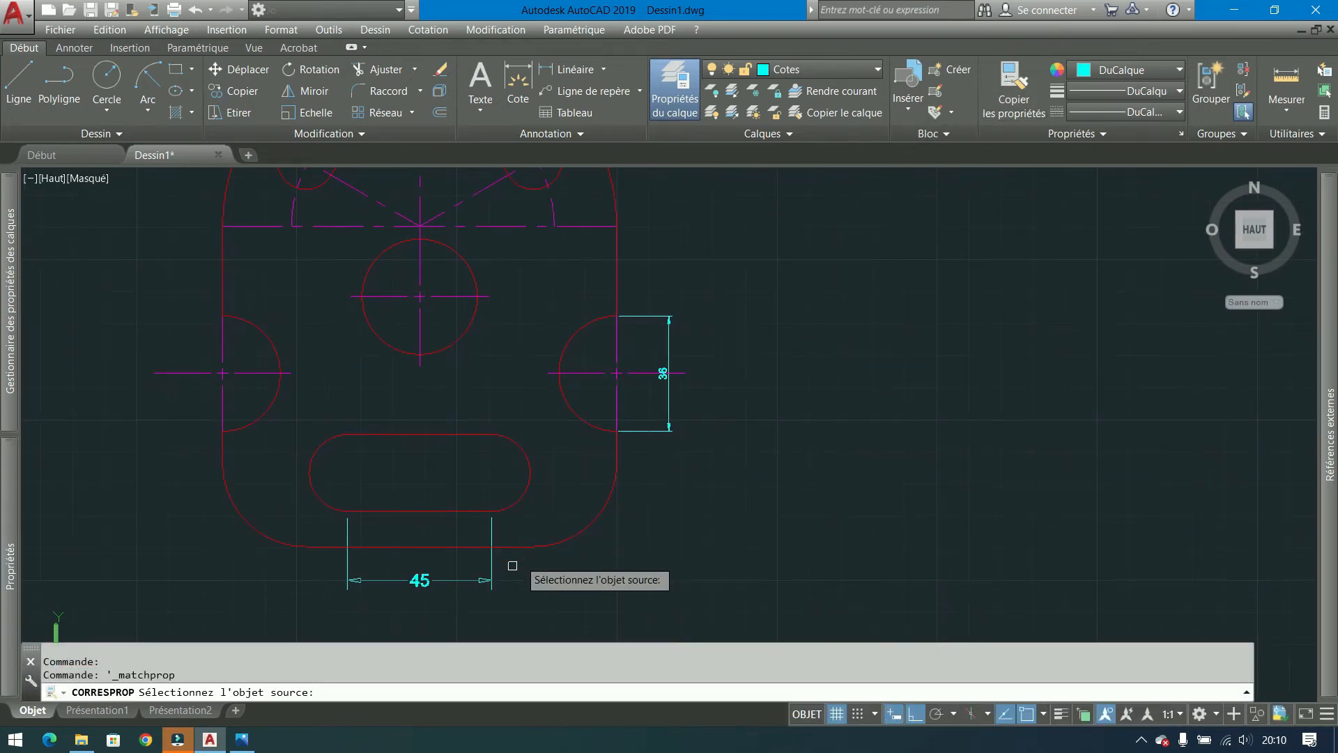
click(491, 558)
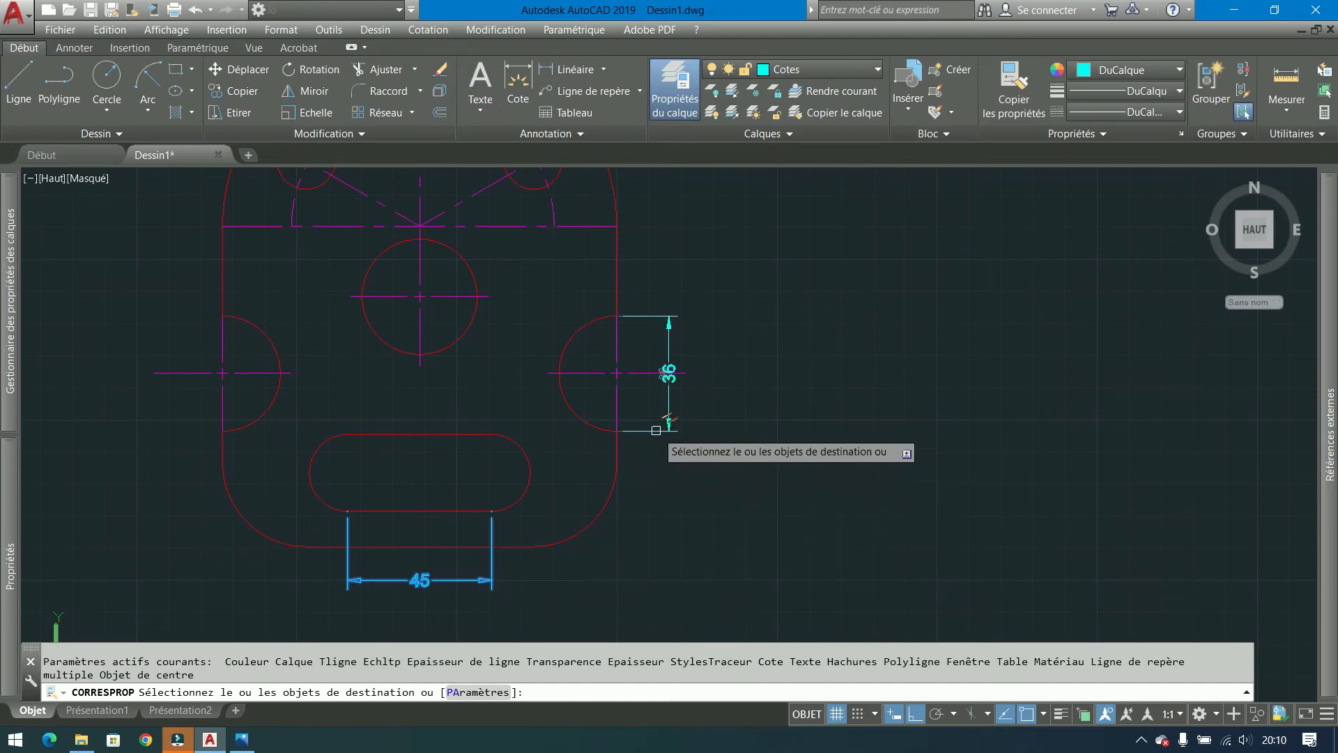
click(656, 430)
key(Return)
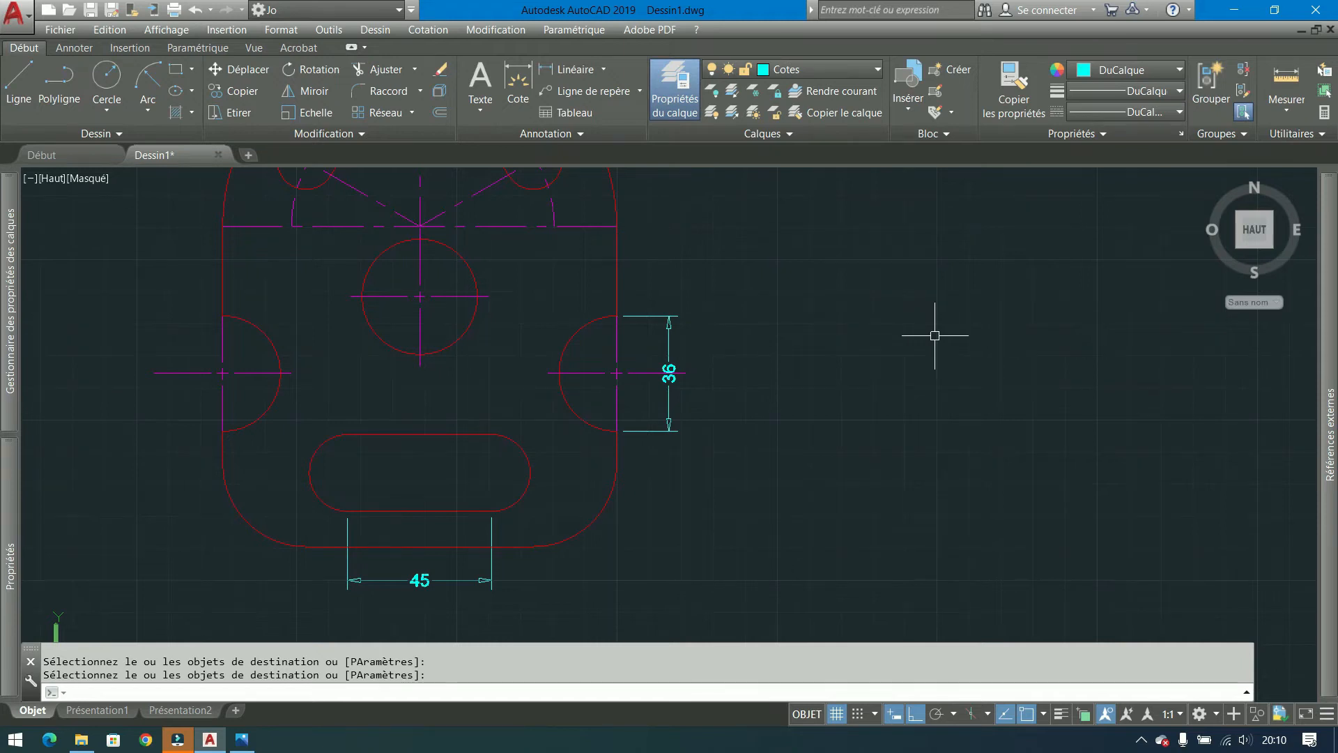
Save the 45 dimension's formatting as a new dimension style named with the author's first name.
click(542, 572)
click(352, 579)
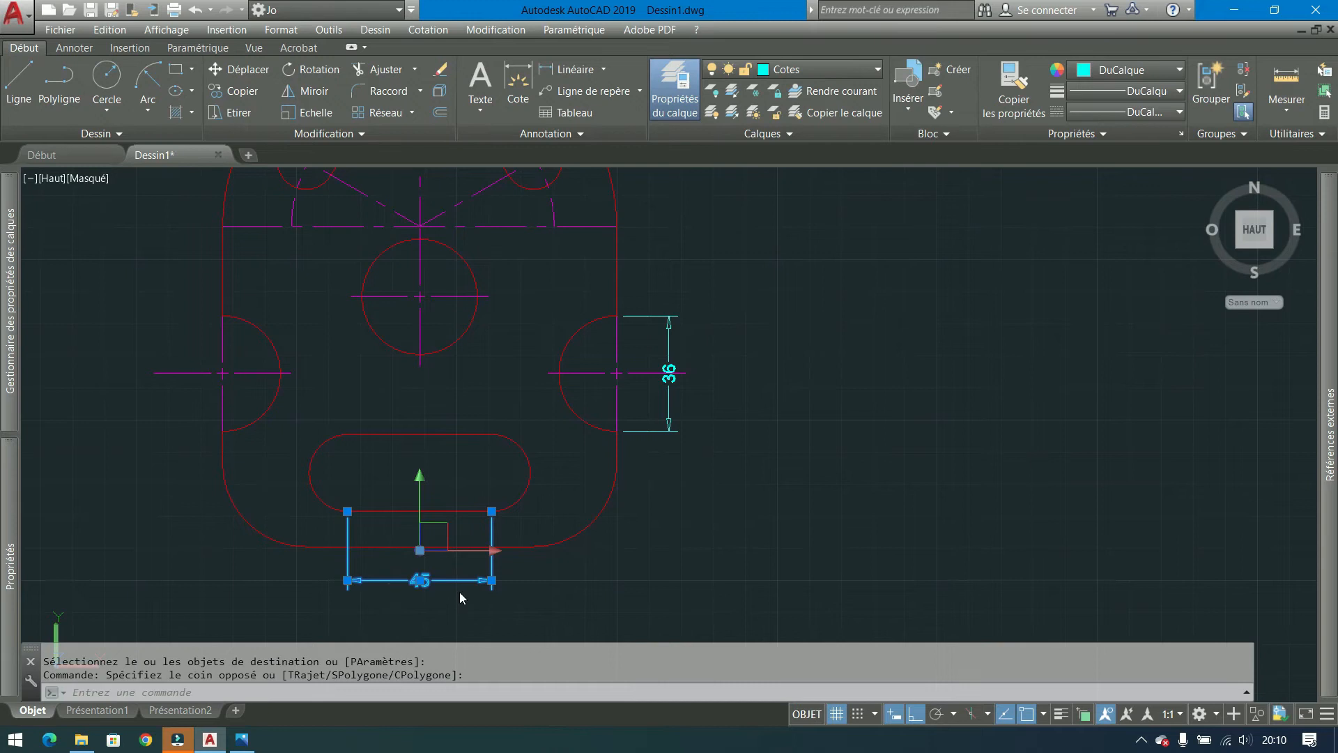
right_click(460, 597)
mouse_move(539, 187)
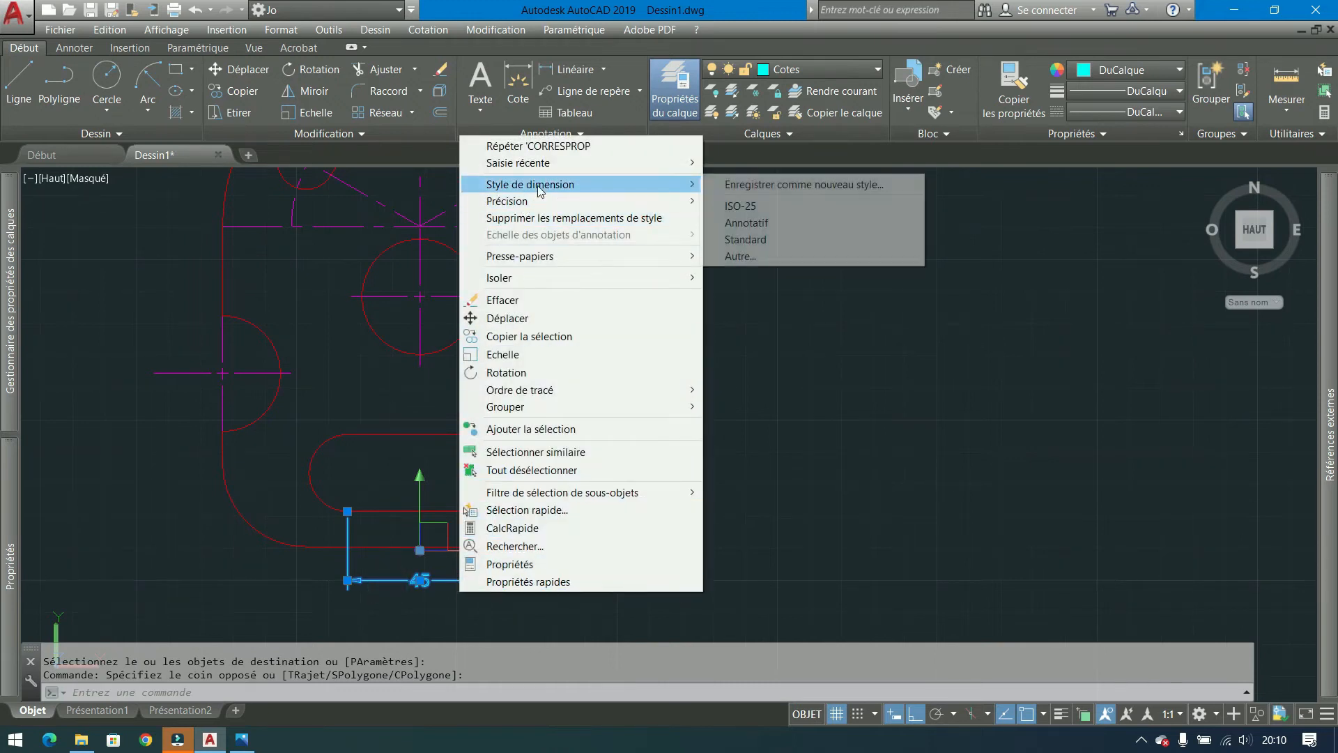
click(798, 186)
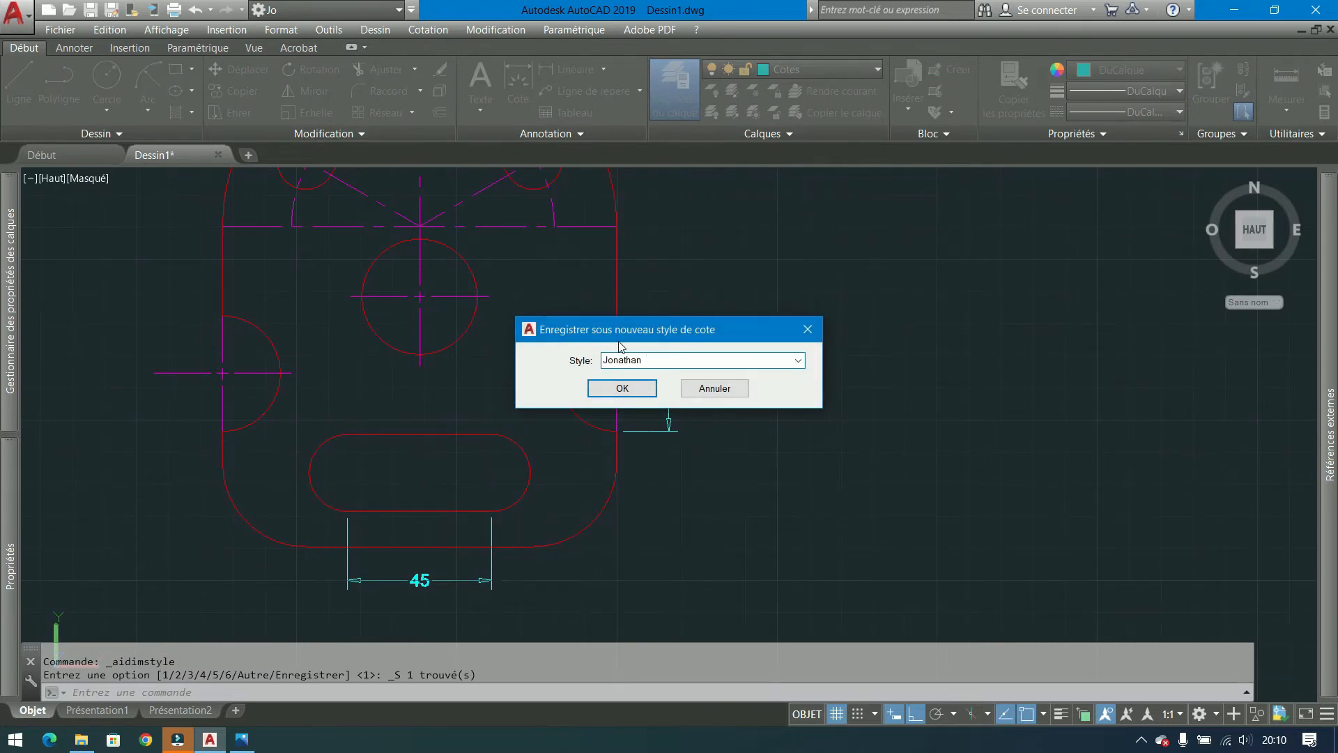
click(621, 391)
Make the newly saved custom dimension style current in place of Annotatif.
middle_drag(496, 479, 546, 400)
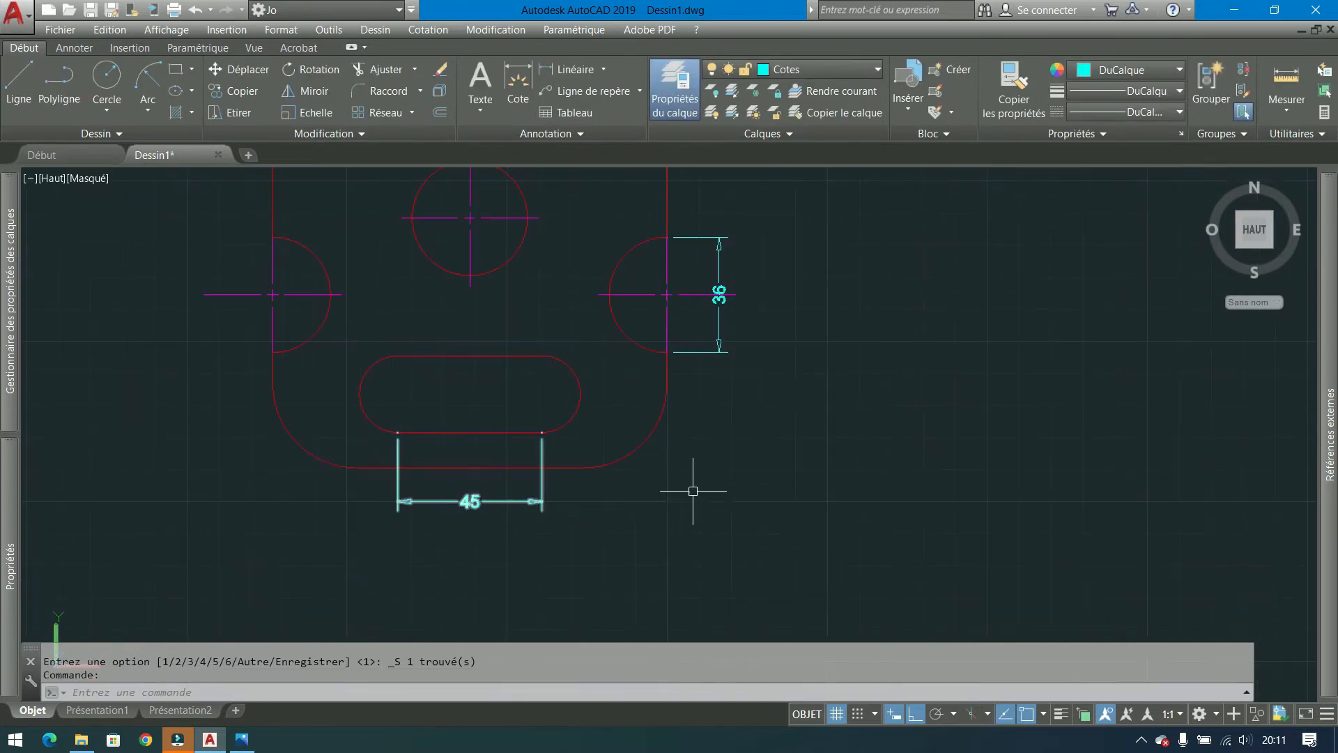
click(576, 134)
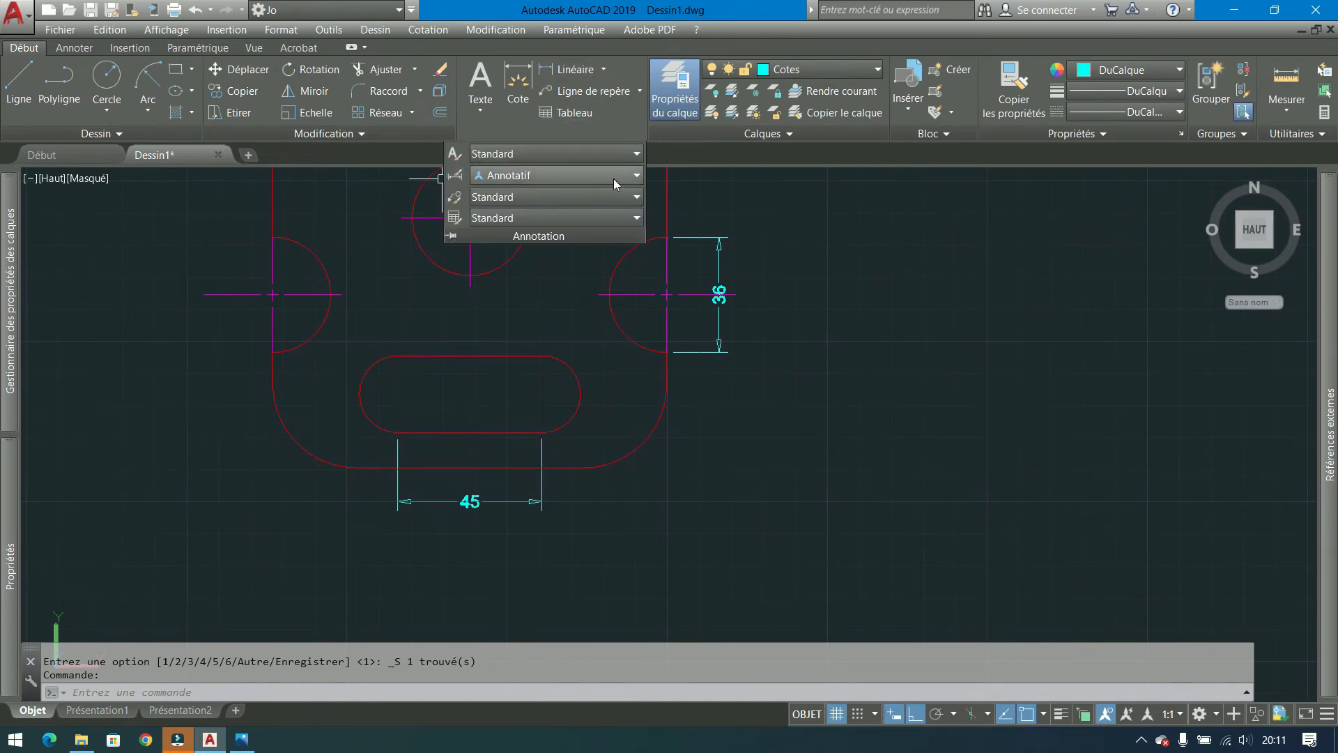
click(633, 177)
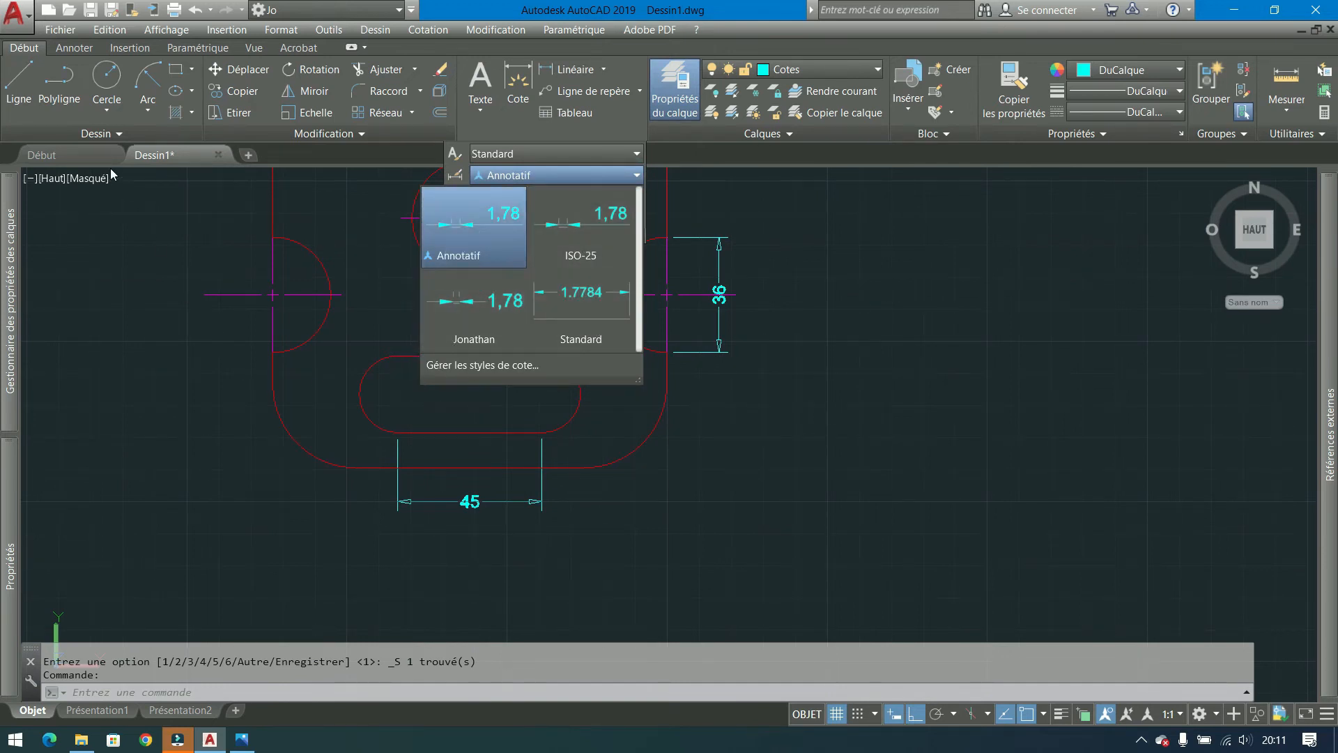
click(78, 47)
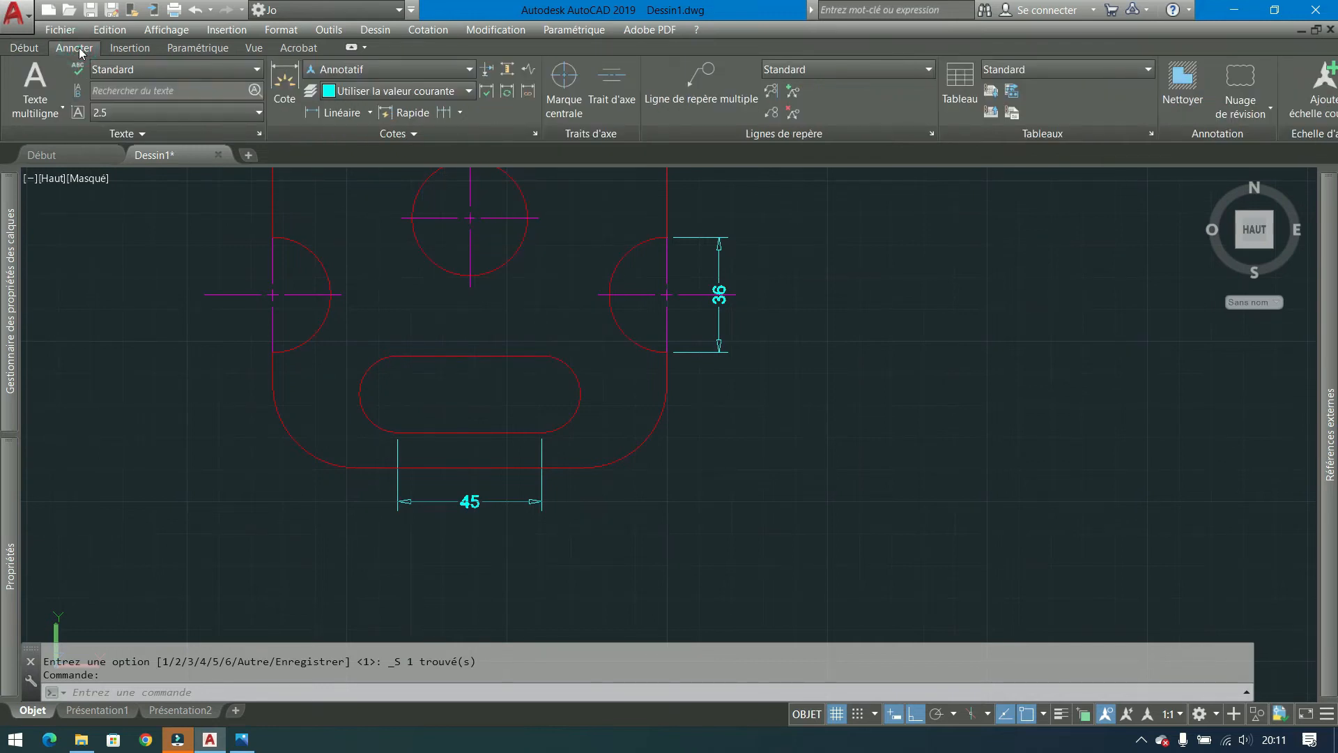
click(435, 70)
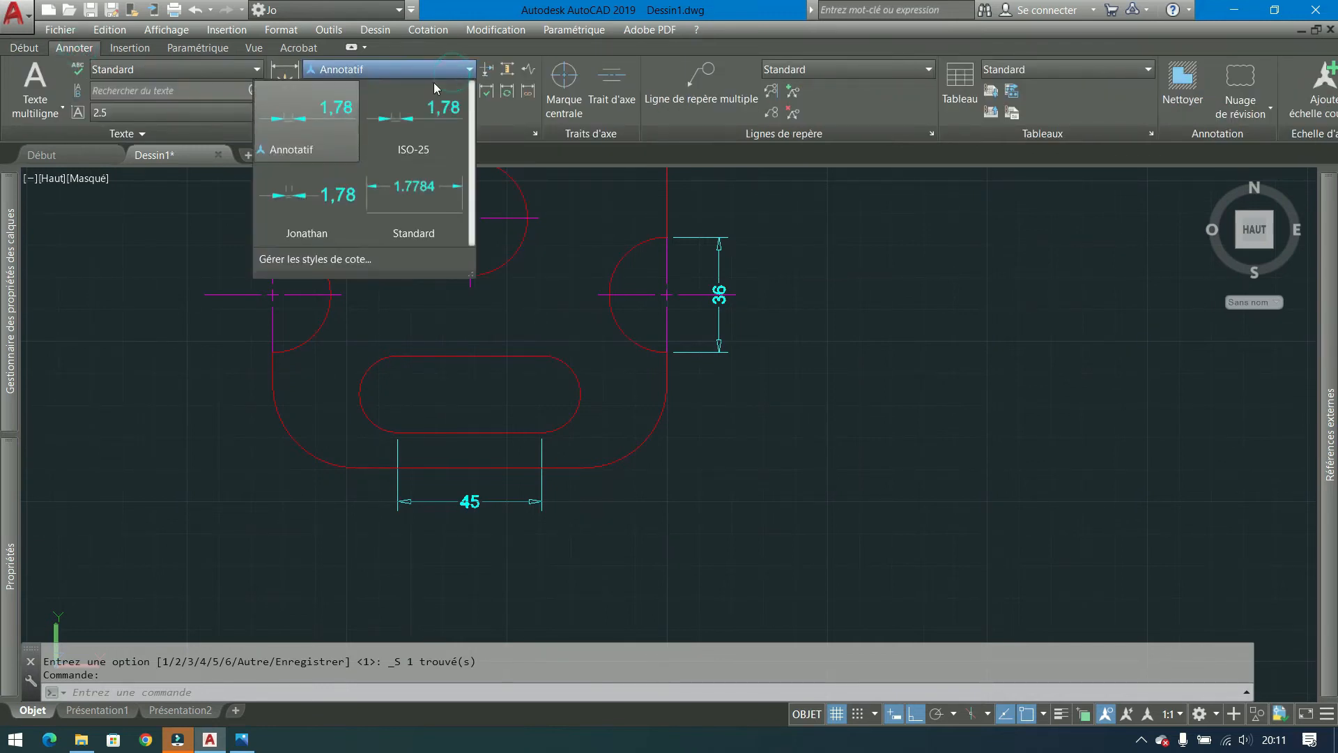
click(298, 221)
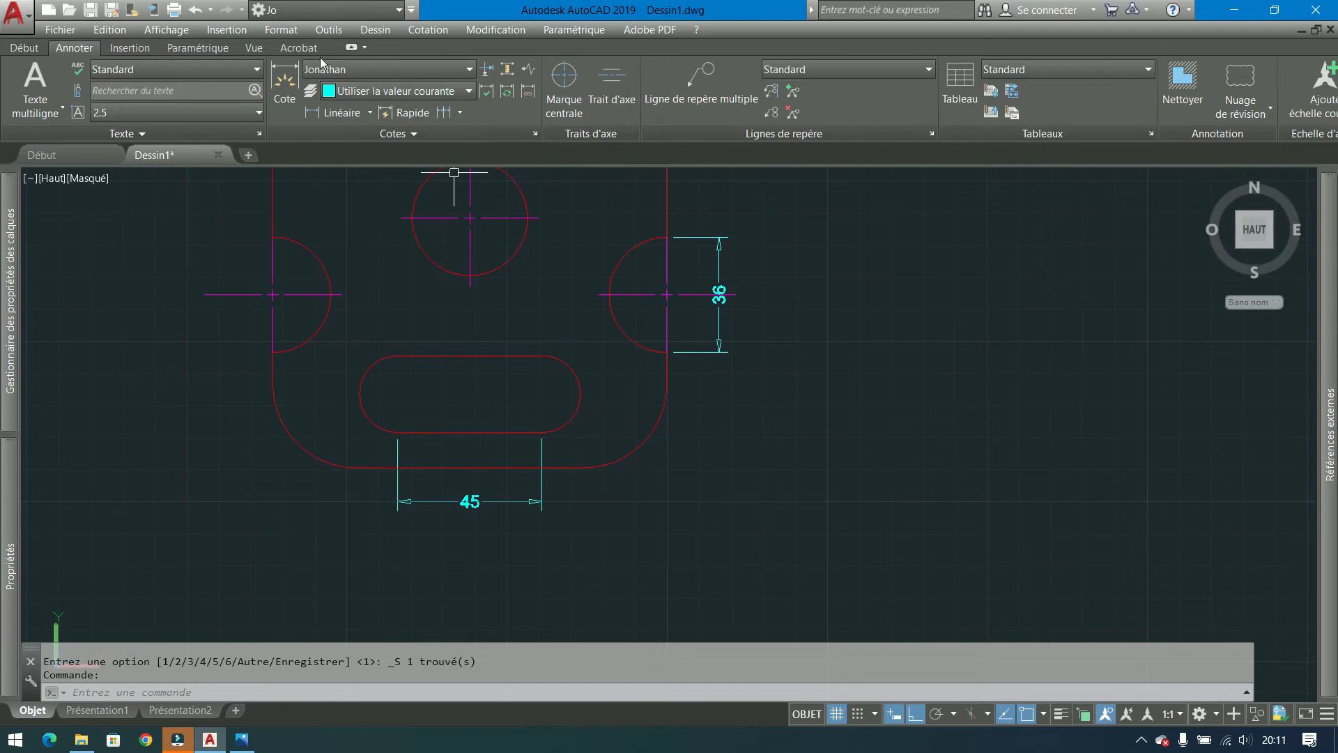
Try a vertical linear dimension on the plate's left semicircular notch with the new style, and undo it.
middle_drag(481, 242, 706, 312)
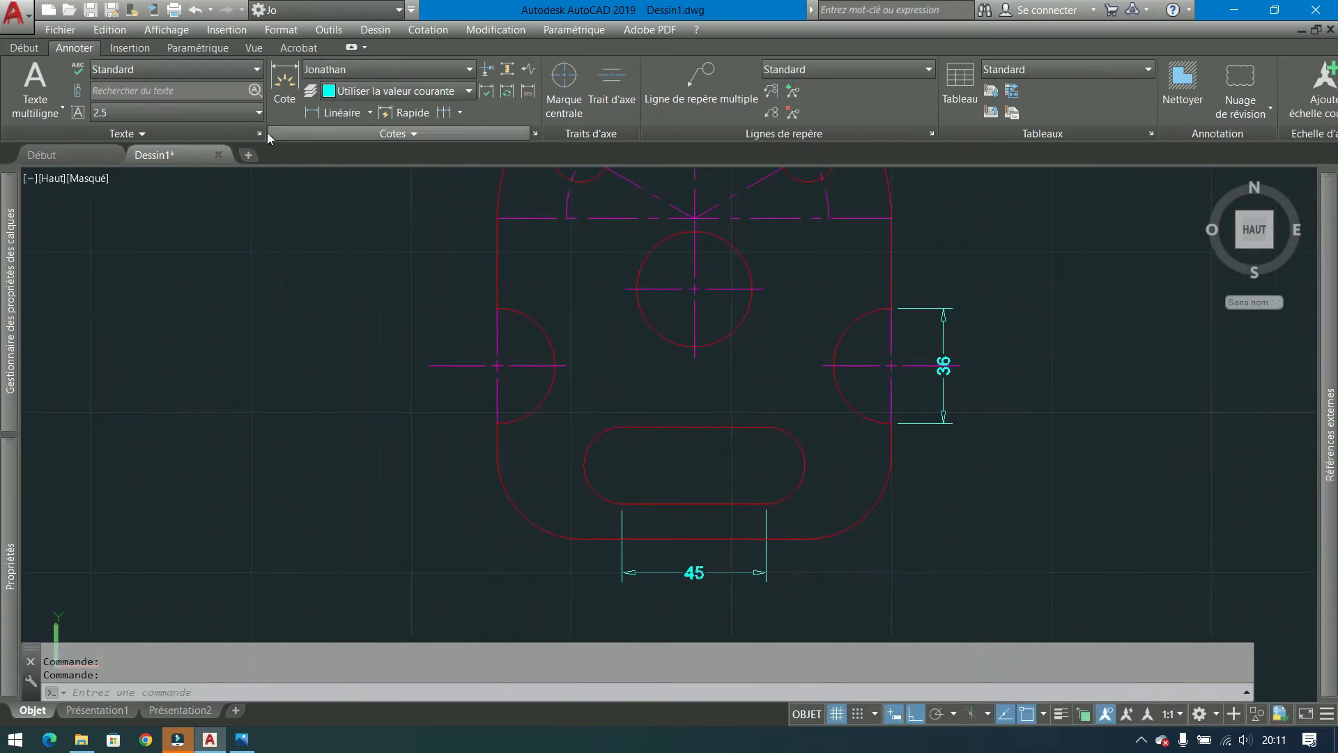
click(328, 116)
click(498, 365)
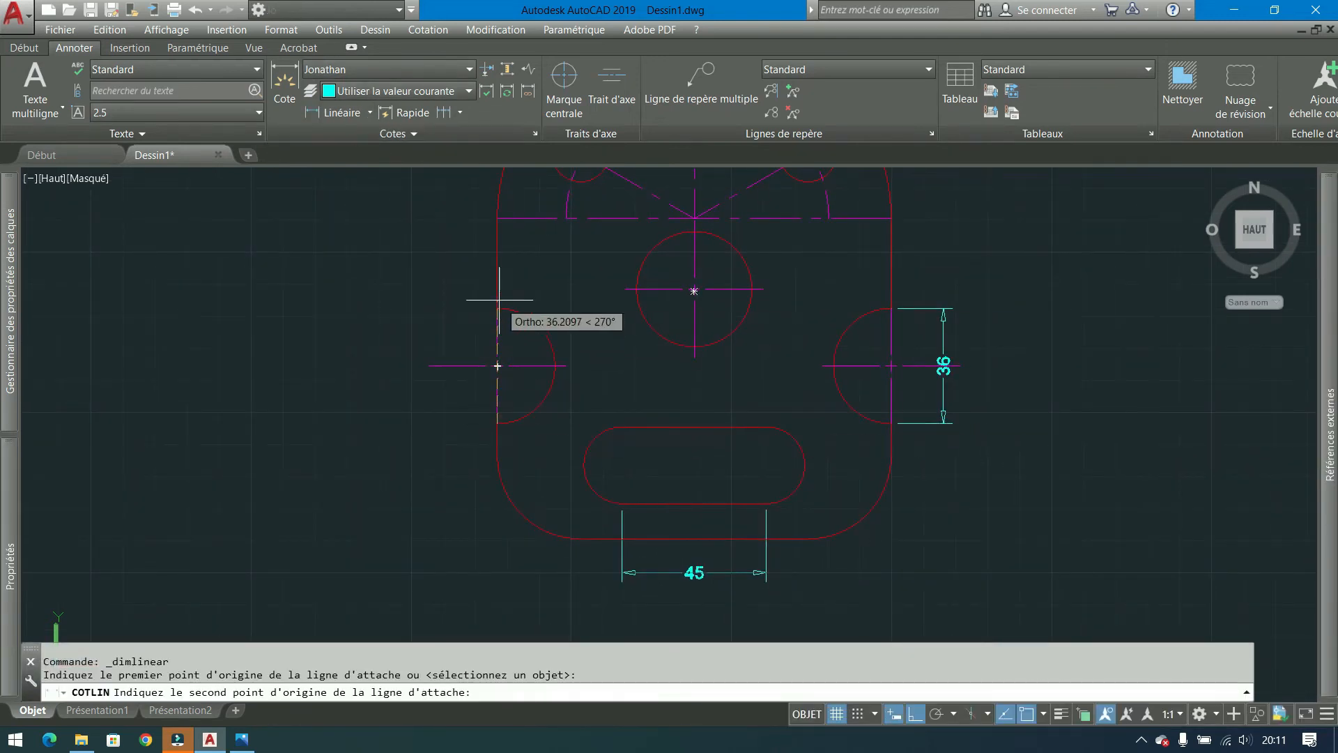
click(498, 310)
click(354, 321)
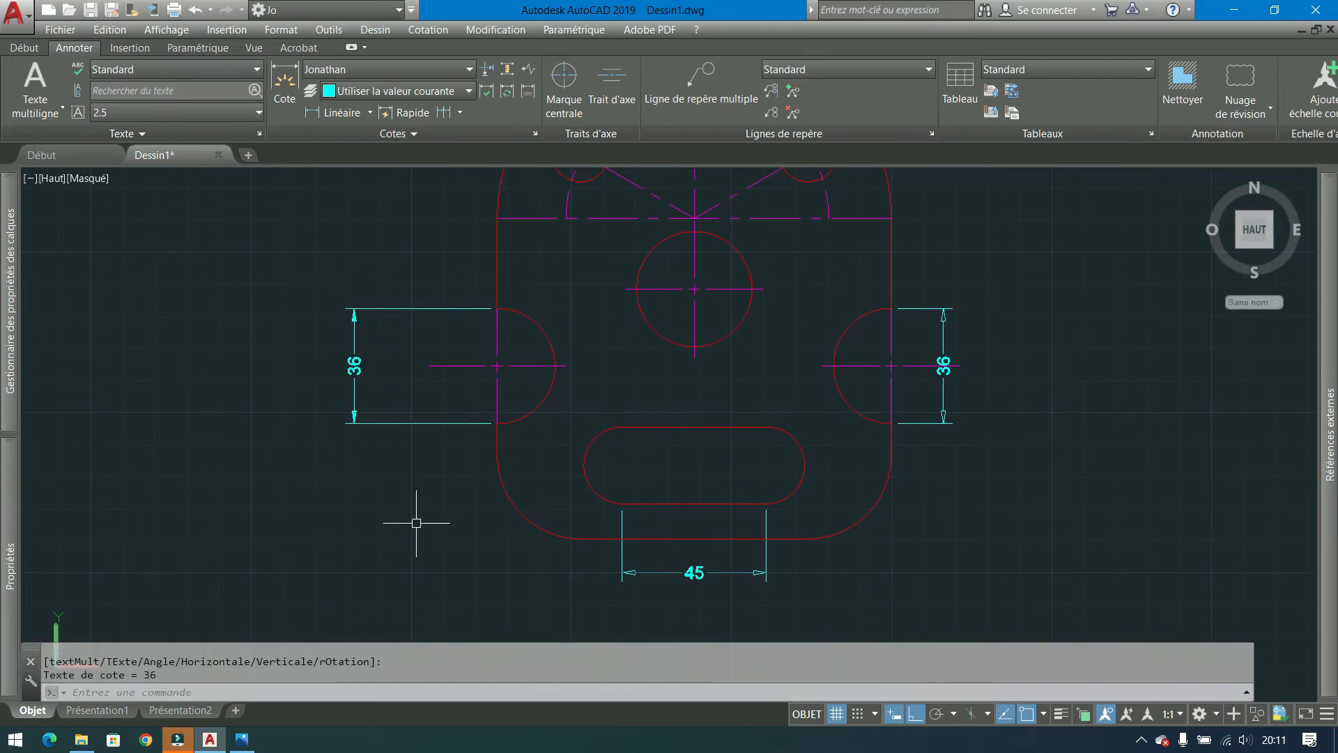
key(ctrl+z)
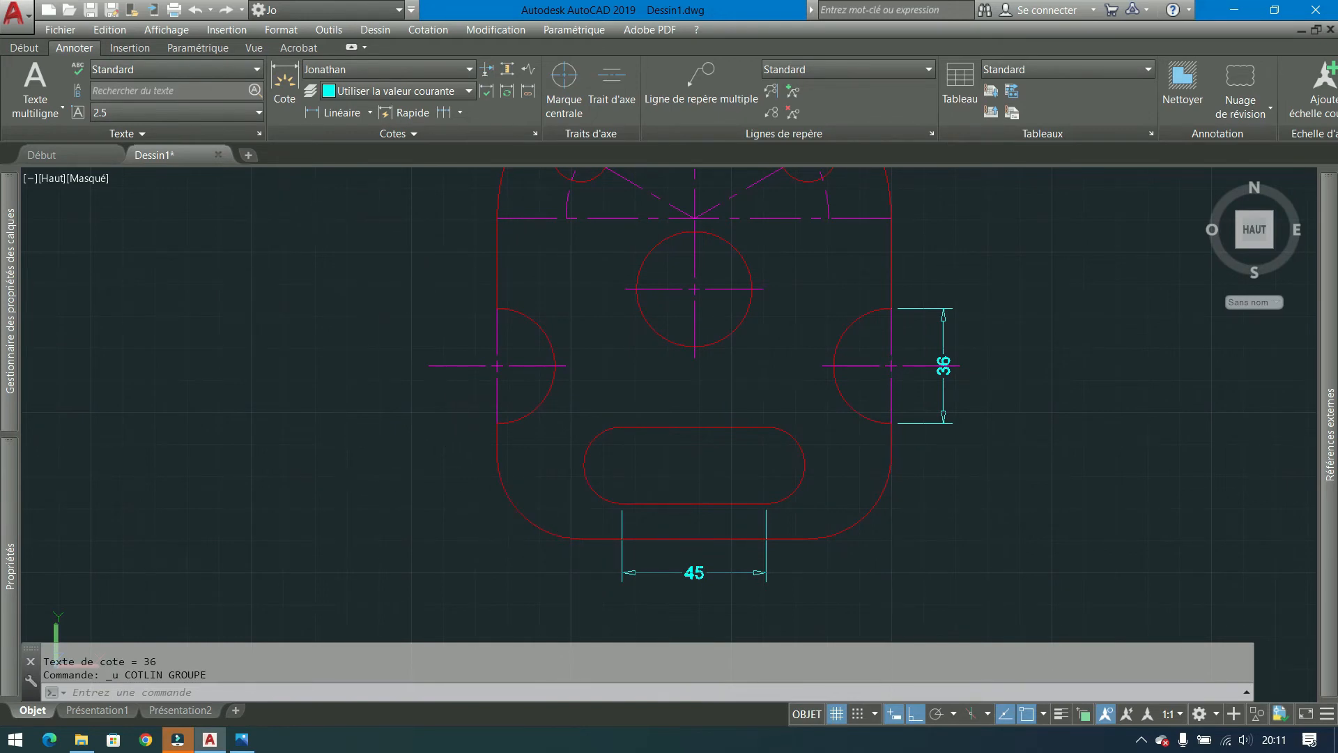
Add an angular dimension between the two oblique centre lines, placed above the plate's outer top arc.
middle_drag(446, 418, 314, 446)
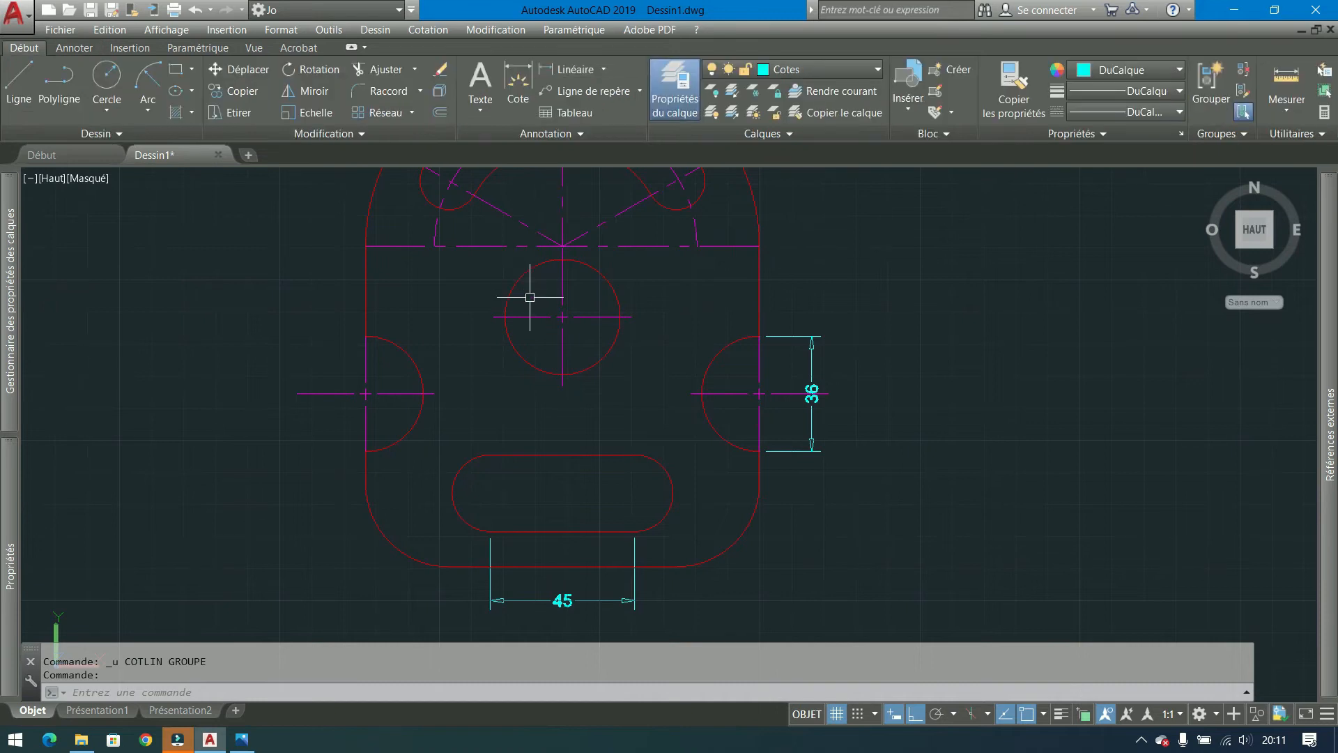
click(603, 69)
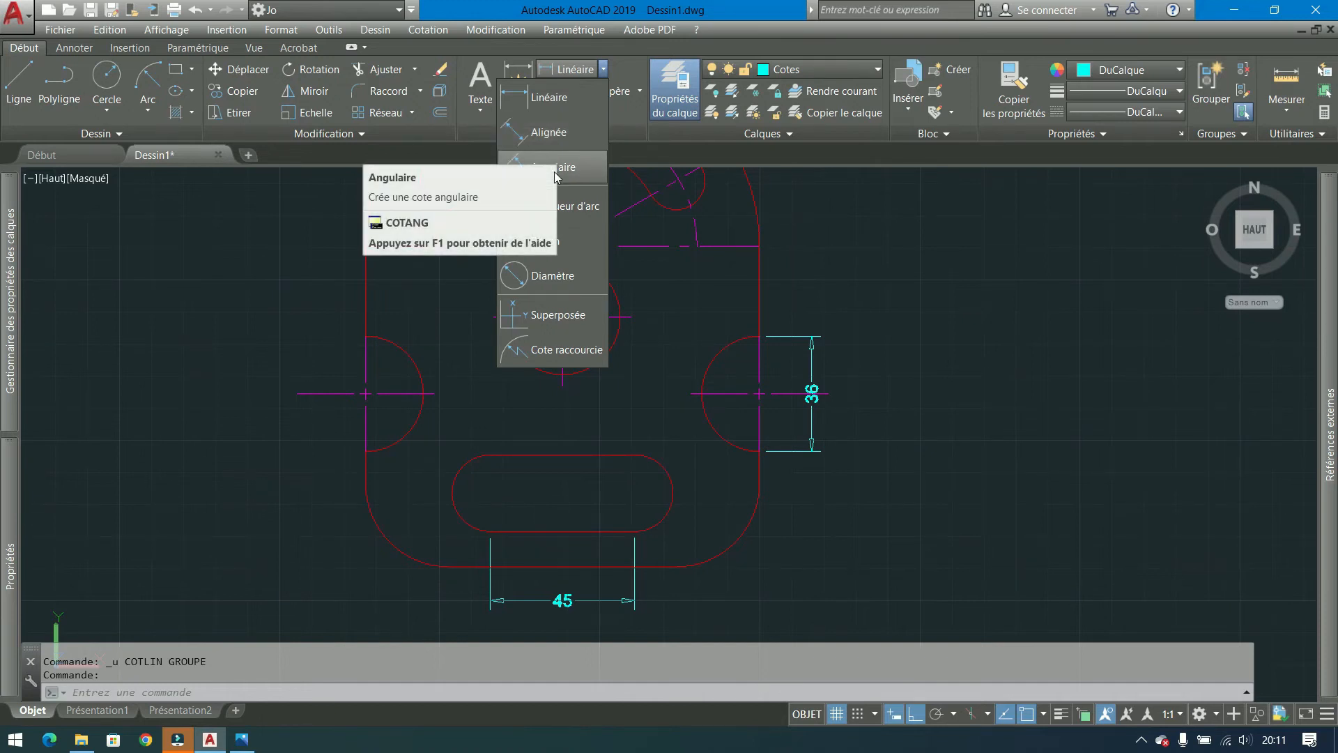
click(570, 179)
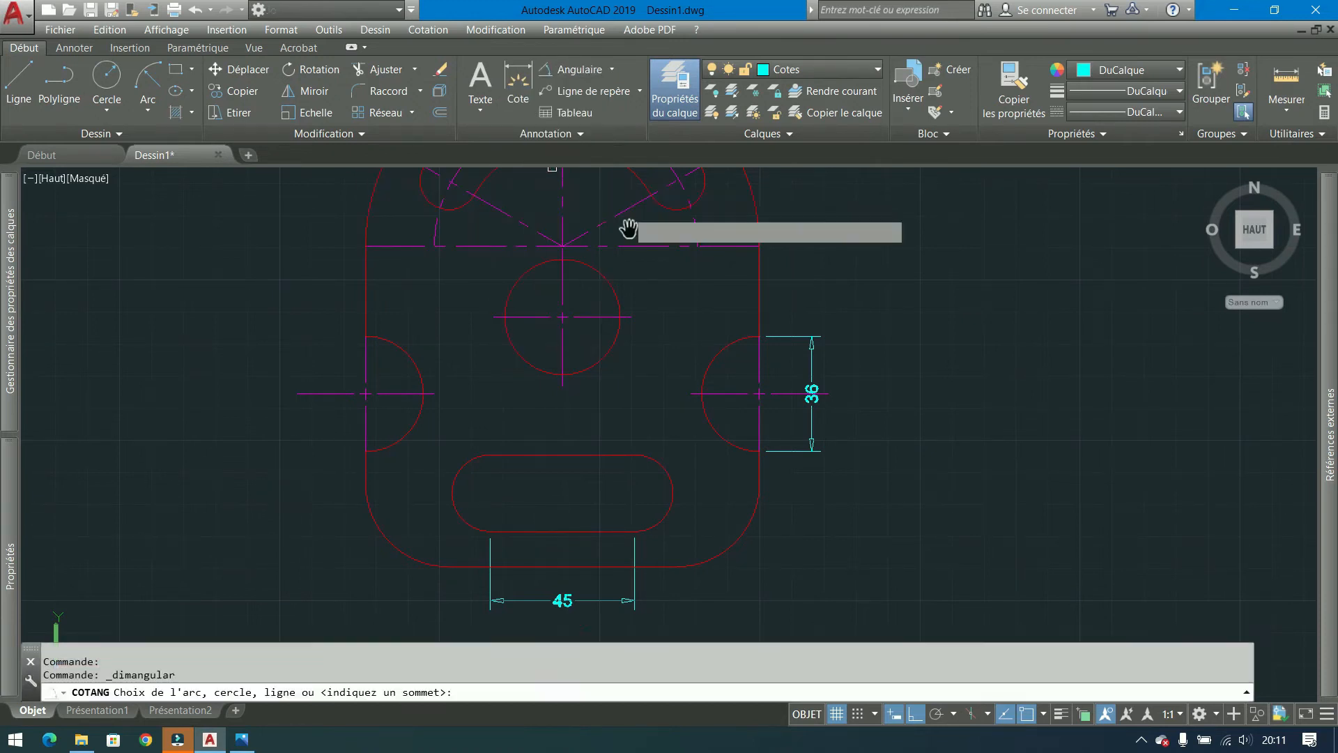
middle_drag(627, 227, 614, 439)
click(343, 348)
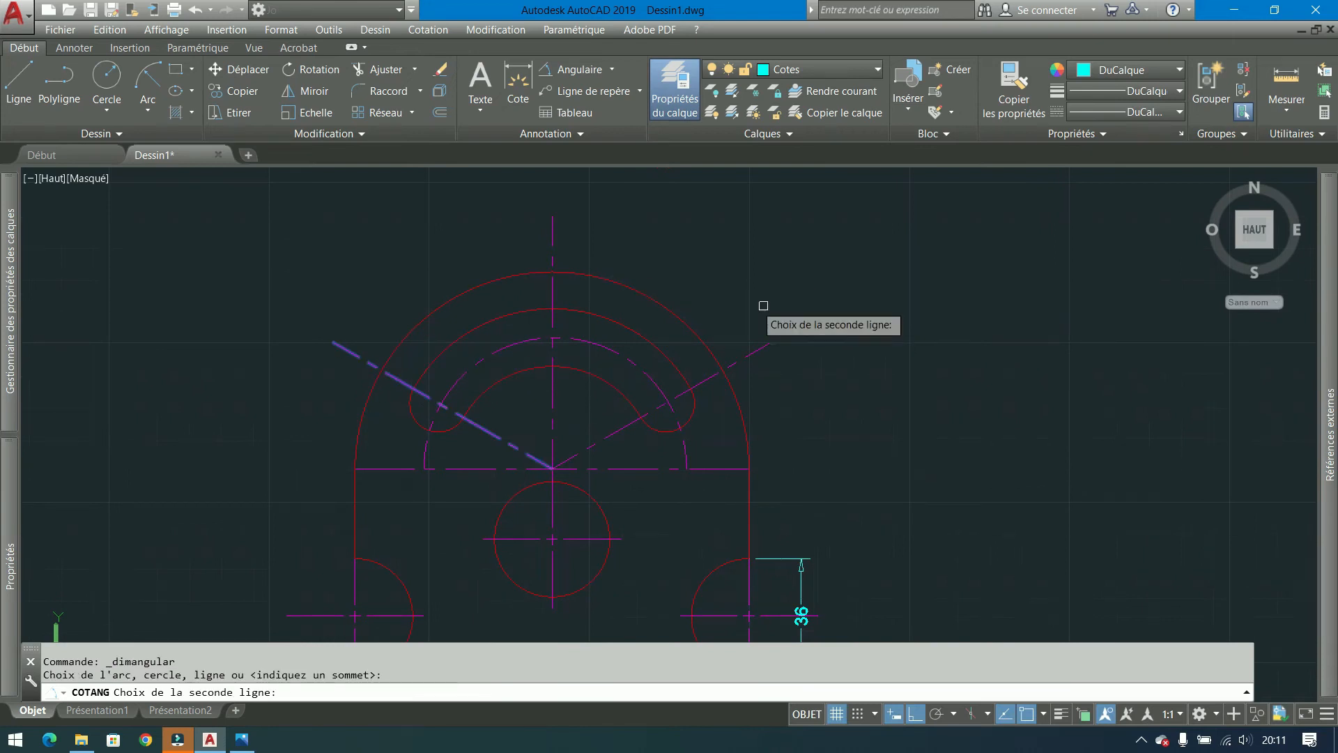
click(753, 352)
click(710, 298)
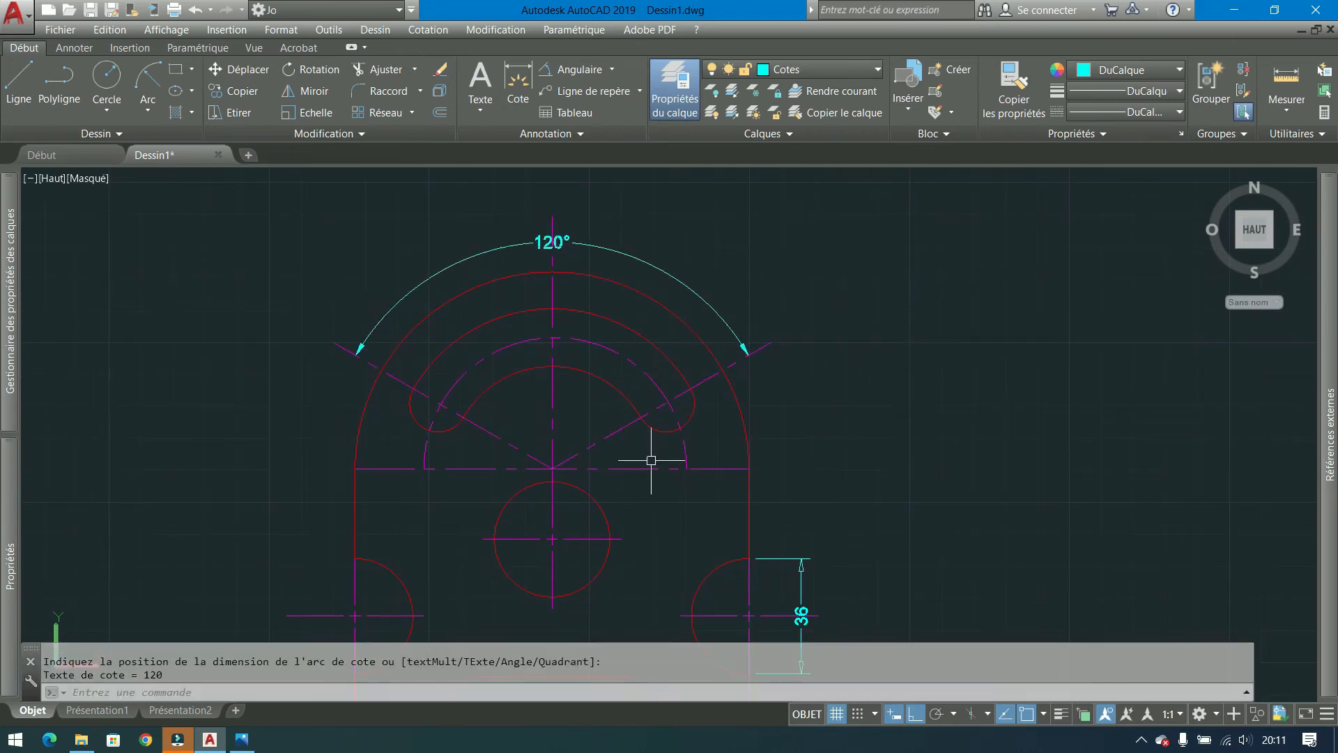
Turn ortho off and draw a single-segment slanted polyline about 83 units long in the empty area right of the plate.
click(609, 73)
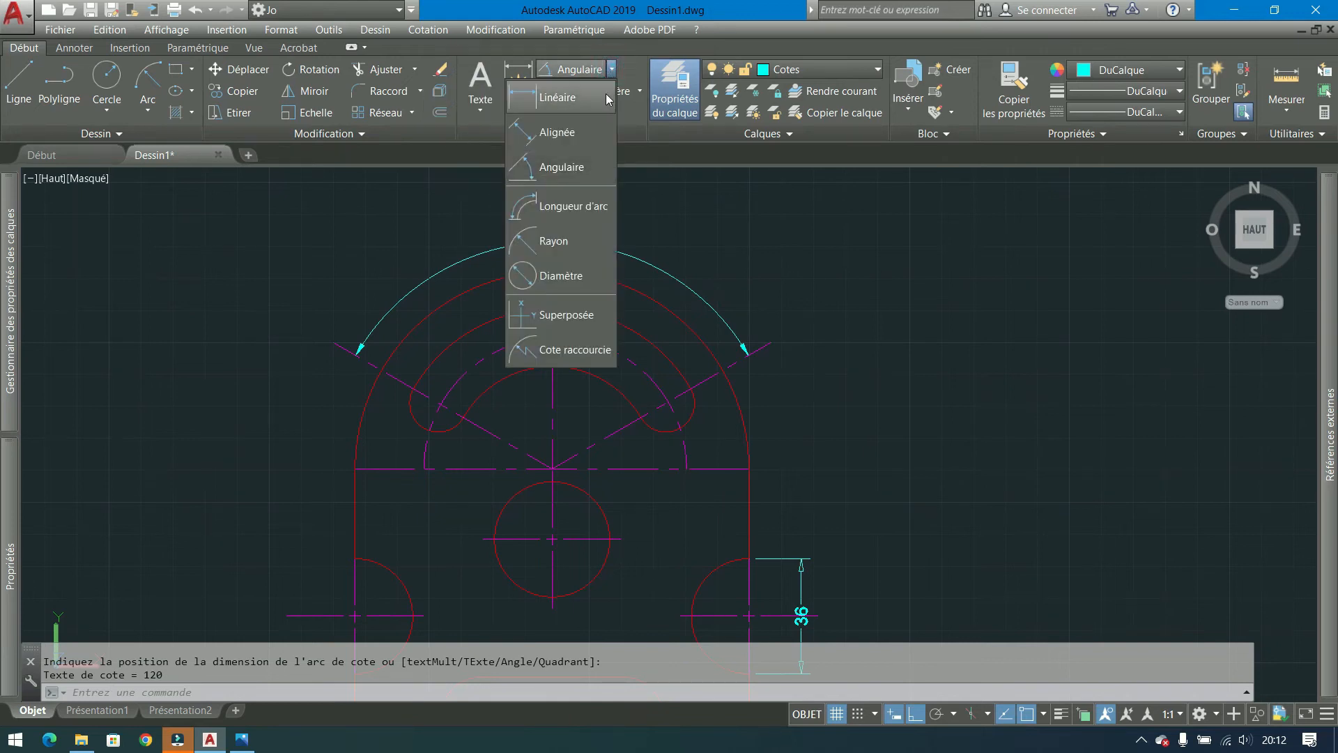
click(58, 84)
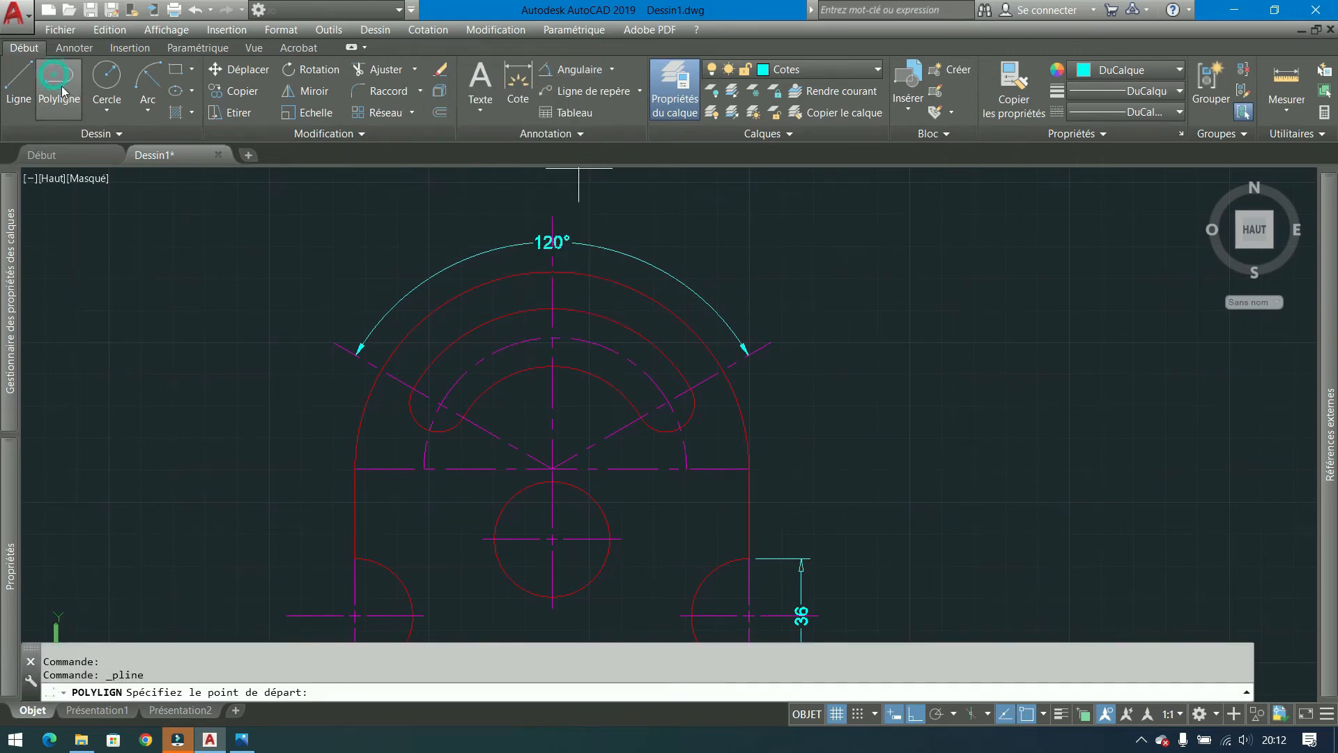
click(828, 464)
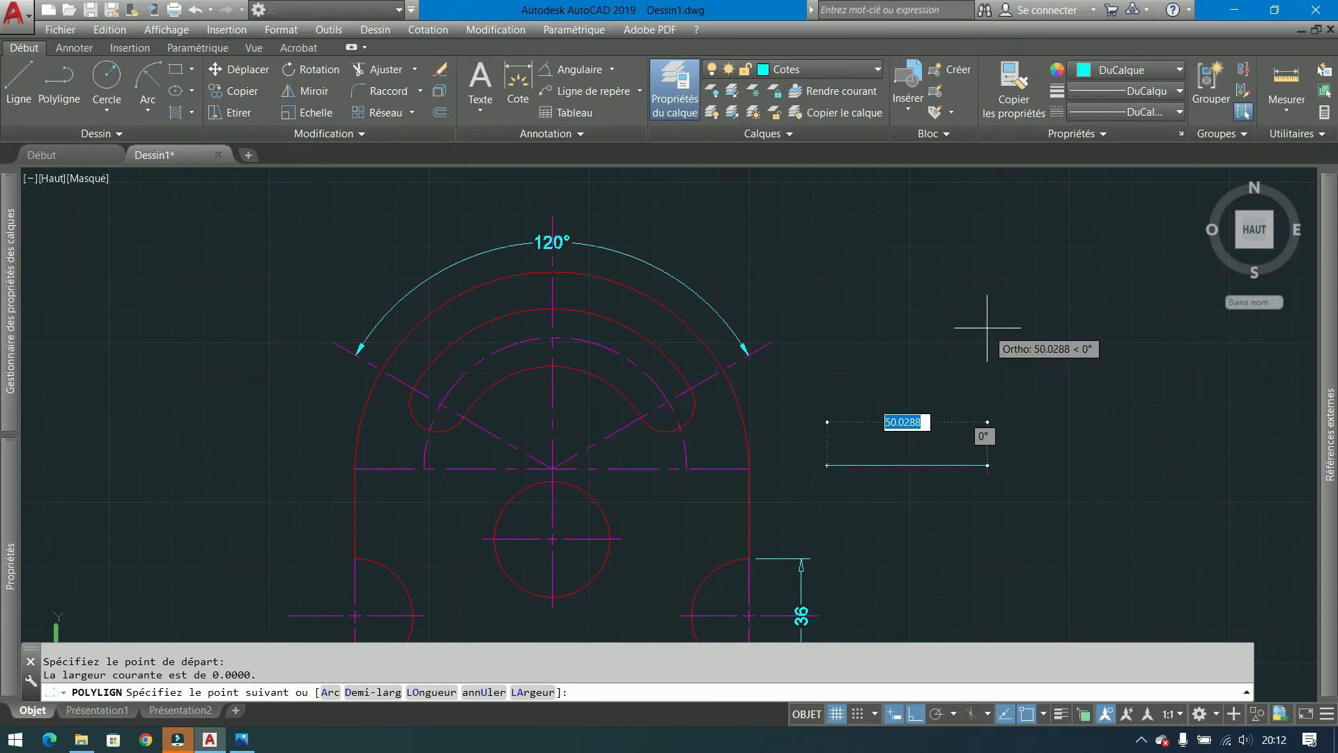
key(F8)
click(1021, 284)
key(Escape)
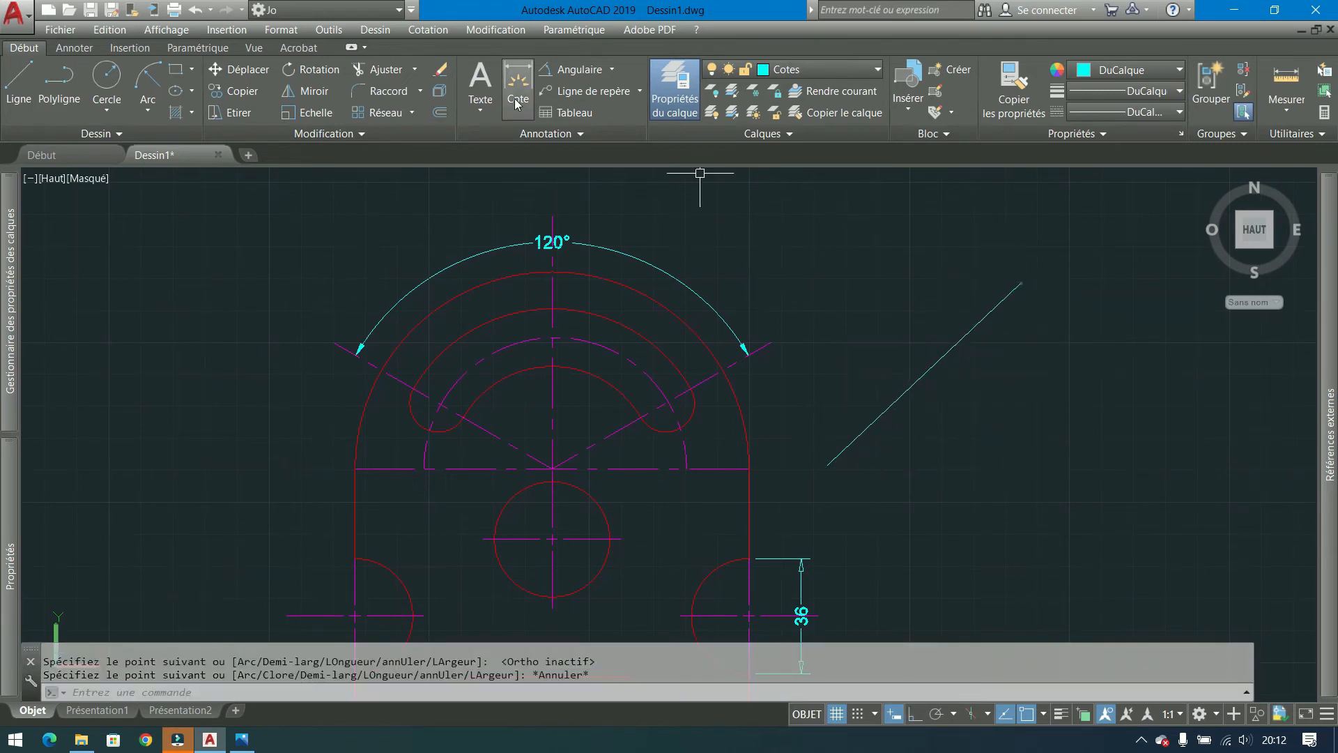
Add an aligned dimension between the slanted line's endpoints, placed parallel to it on its upper-left side.
click(601, 69)
click(548, 138)
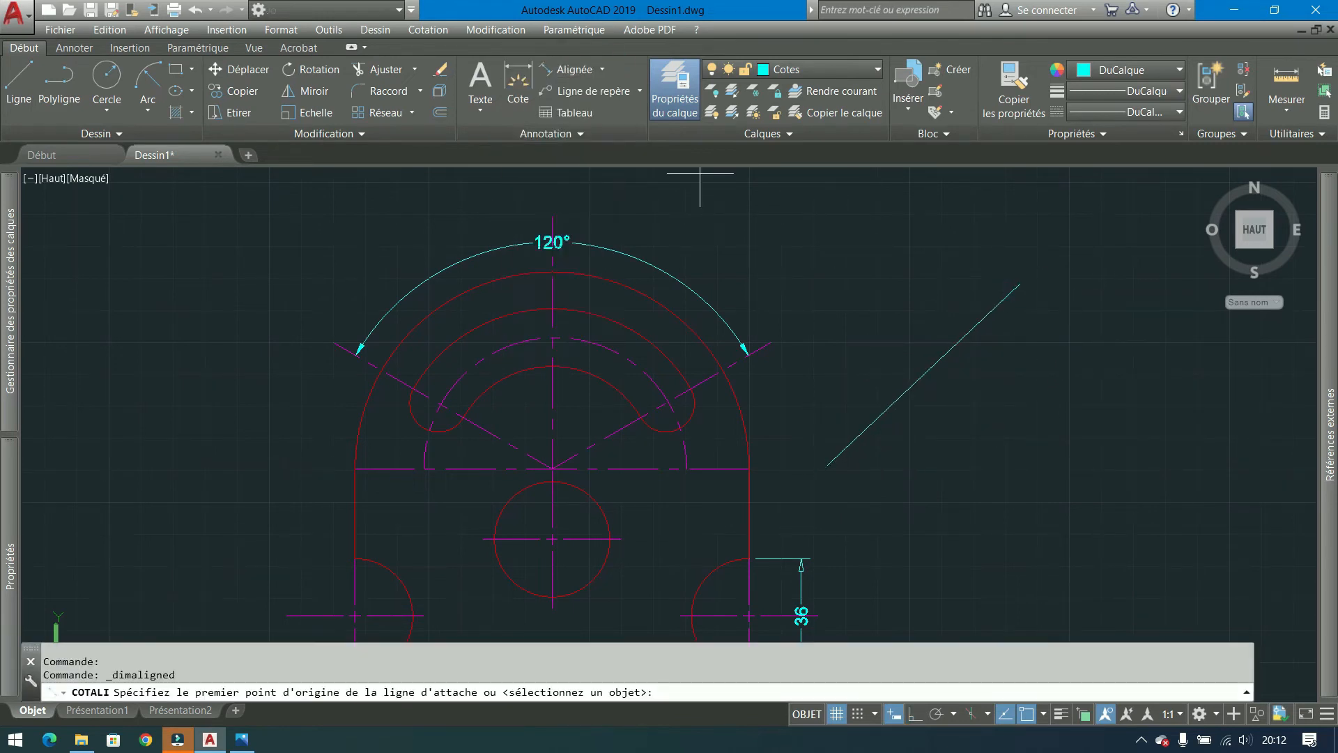
click(826, 463)
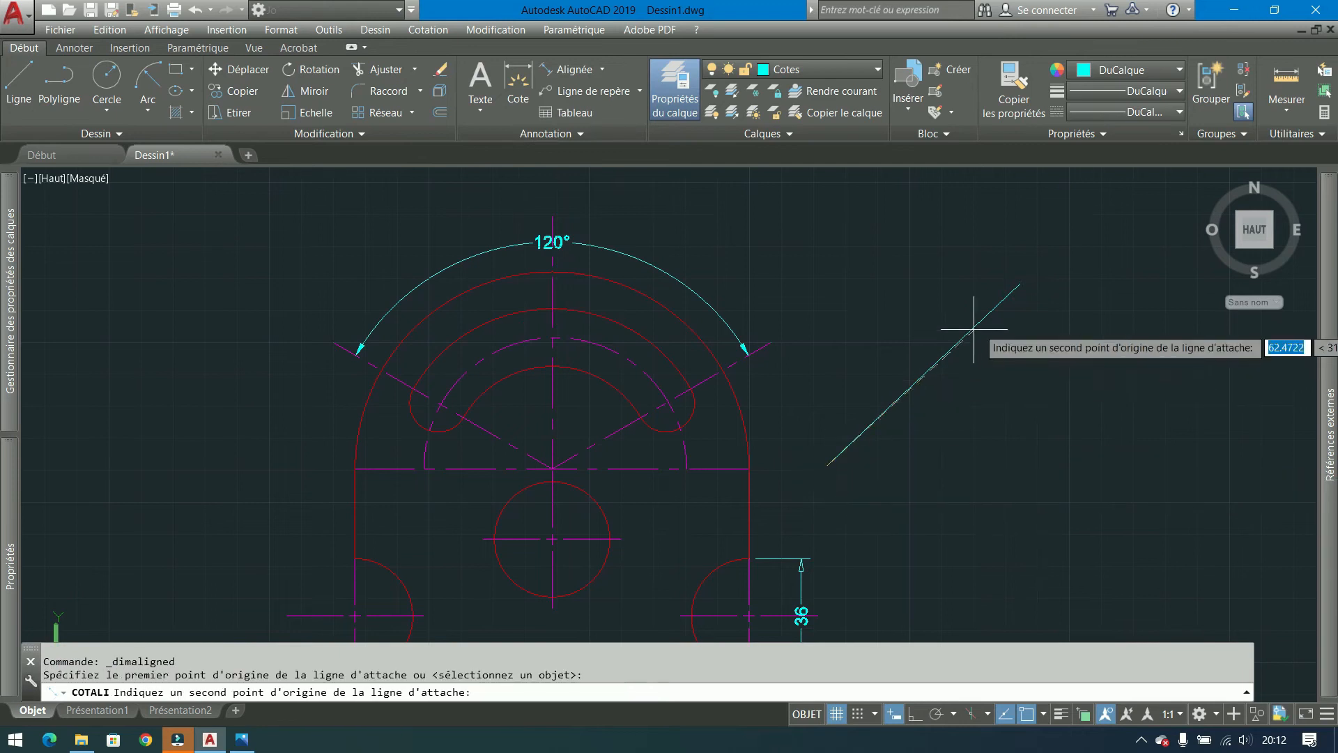
click(1018, 286)
click(952, 268)
Add a horizontal linear dimension below the slanted line and a vertical linear dimension to its right.
middle_drag(938, 376, 722, 330)
click(602, 69)
click(548, 99)
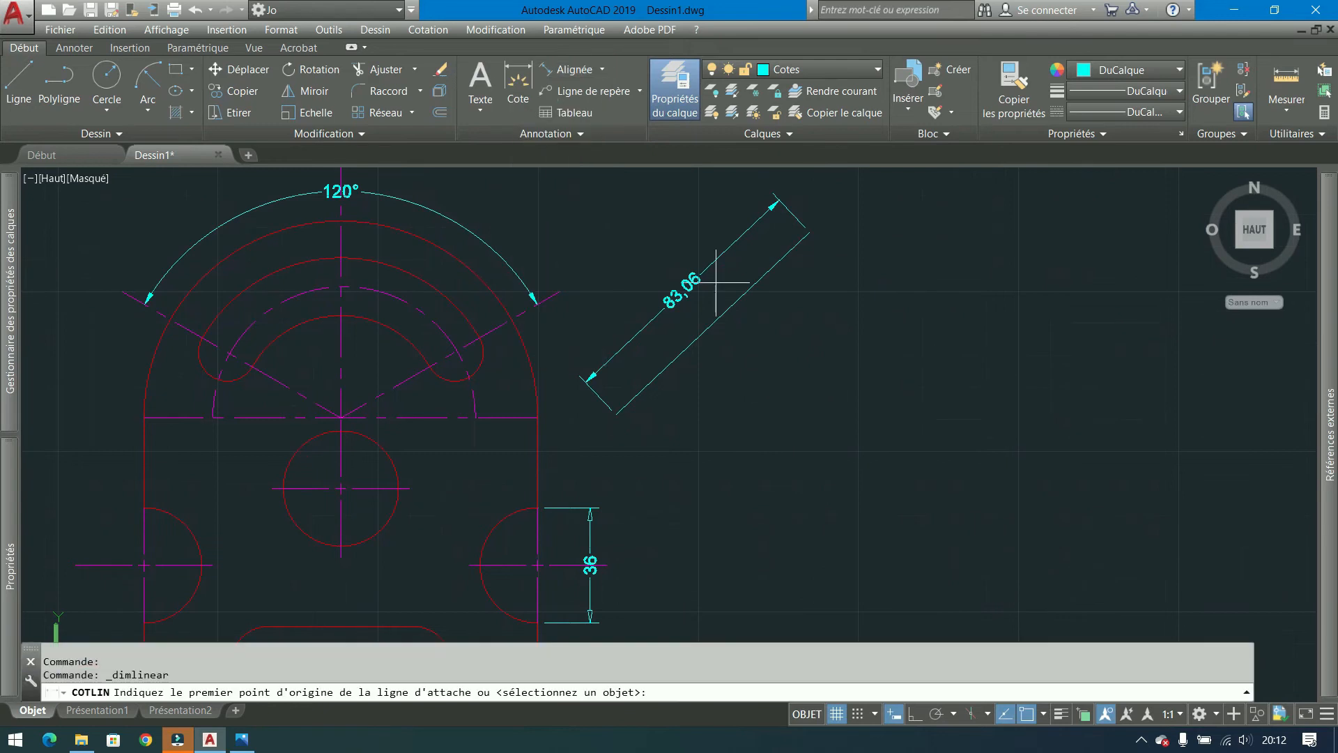
click(809, 234)
click(765, 483)
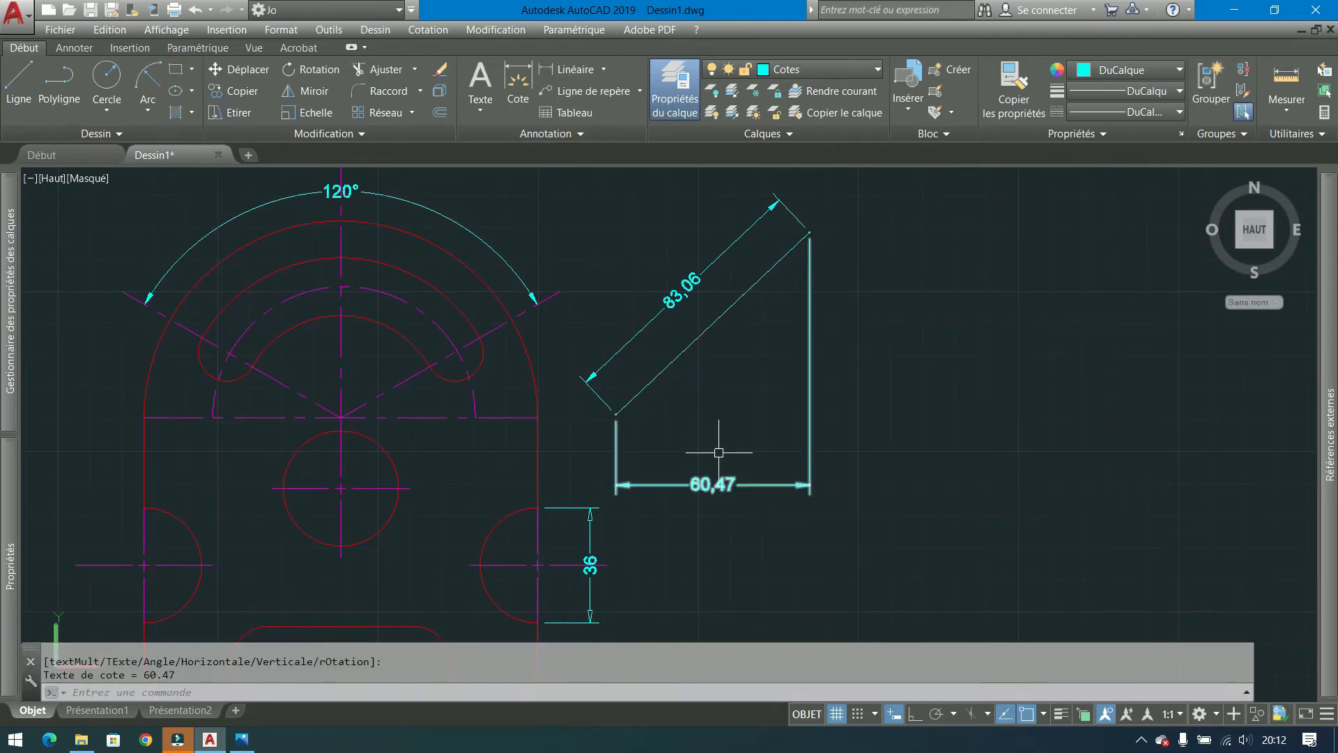
key(Return)
click(615, 413)
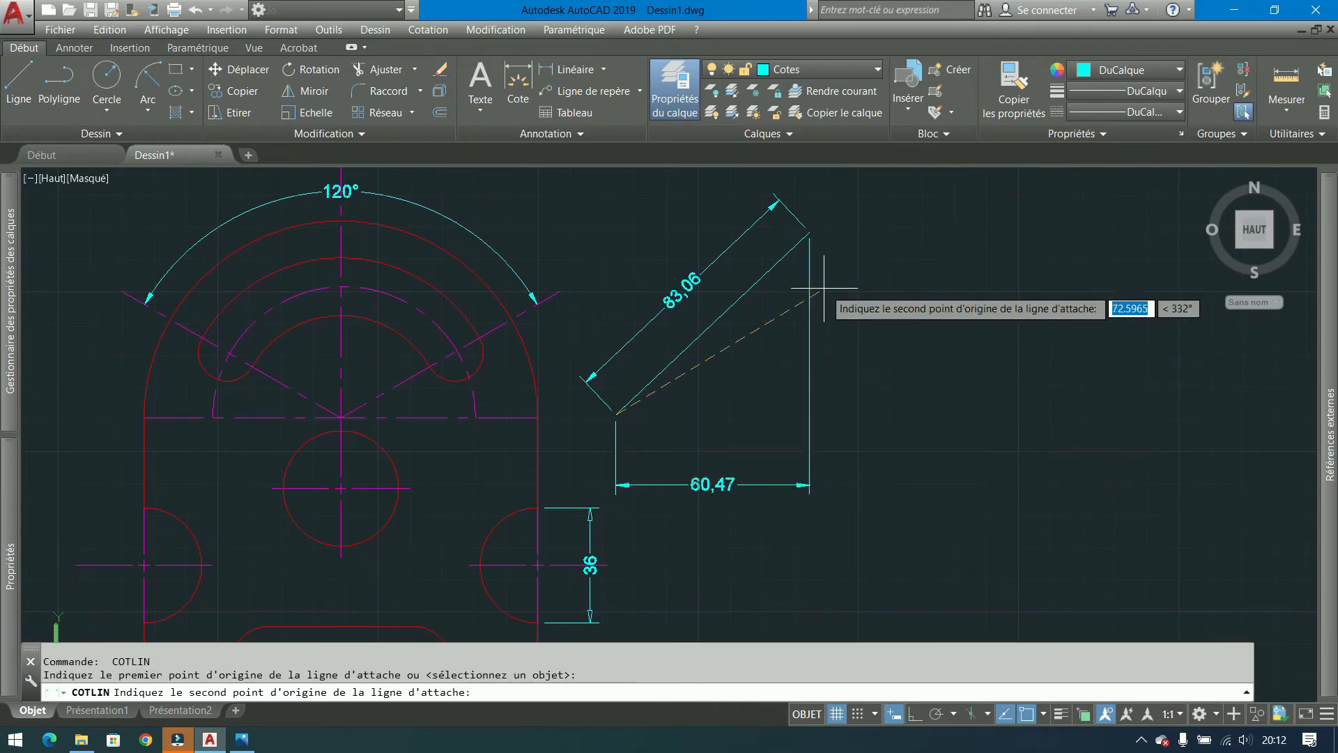
click(809, 234)
click(907, 322)
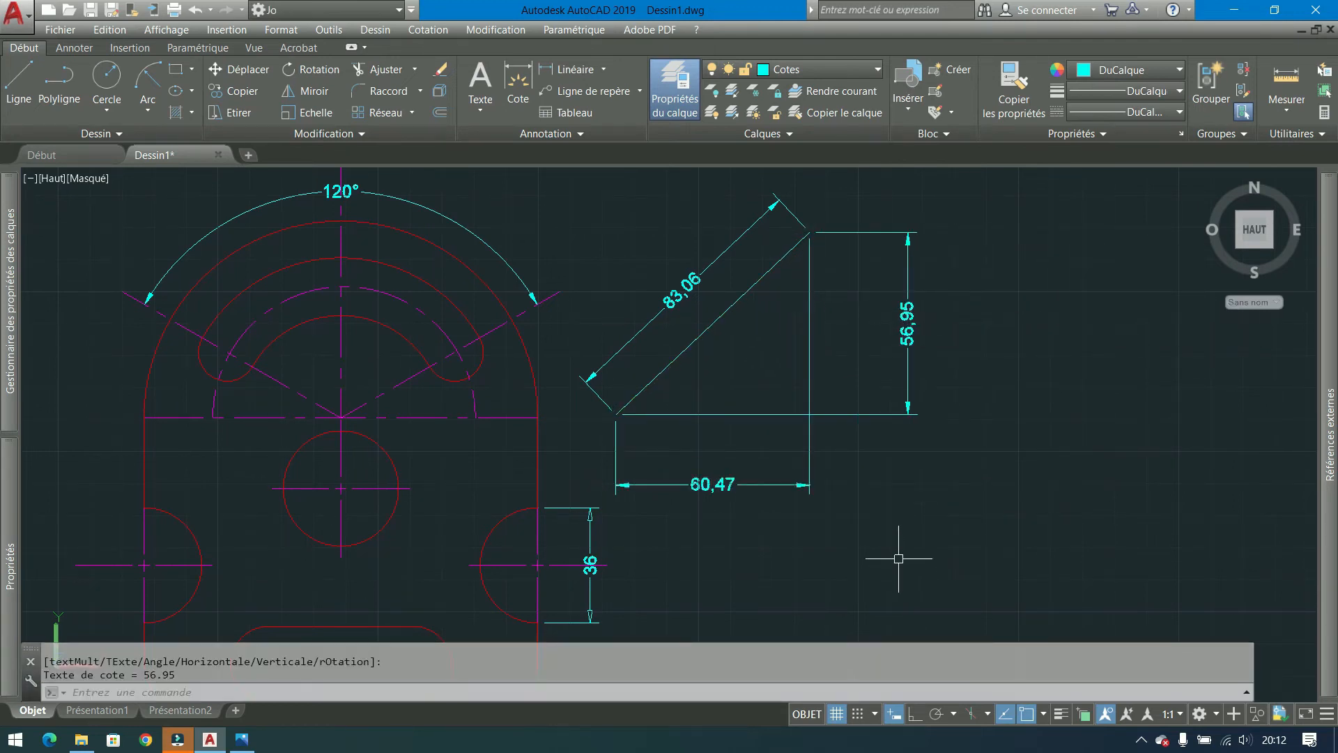
Erase the slanted line together with its aligned, horizontal and vertical dimensions.
click(895, 504)
click(725, 209)
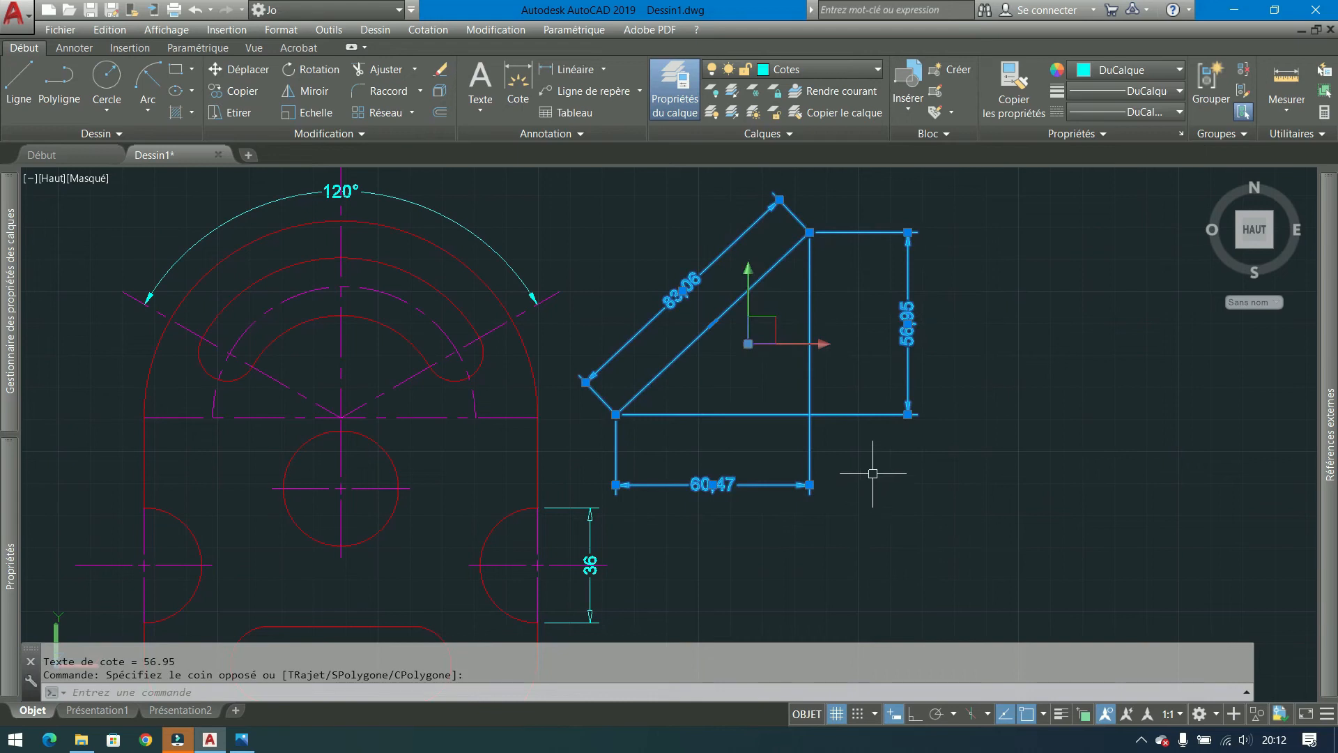
key(Delete)
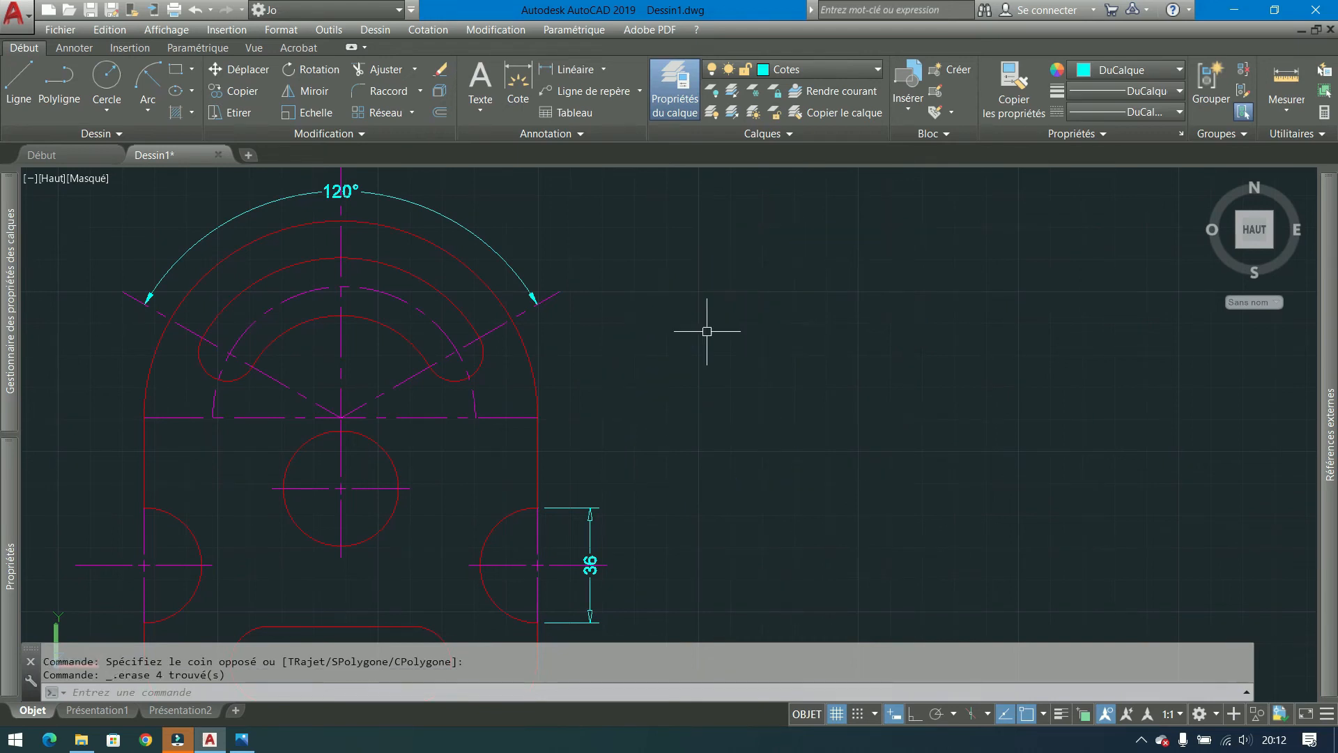
Add an arc length dimension to the plate's outer top arc, placed outside the 120° angular dimension.
click(603, 69)
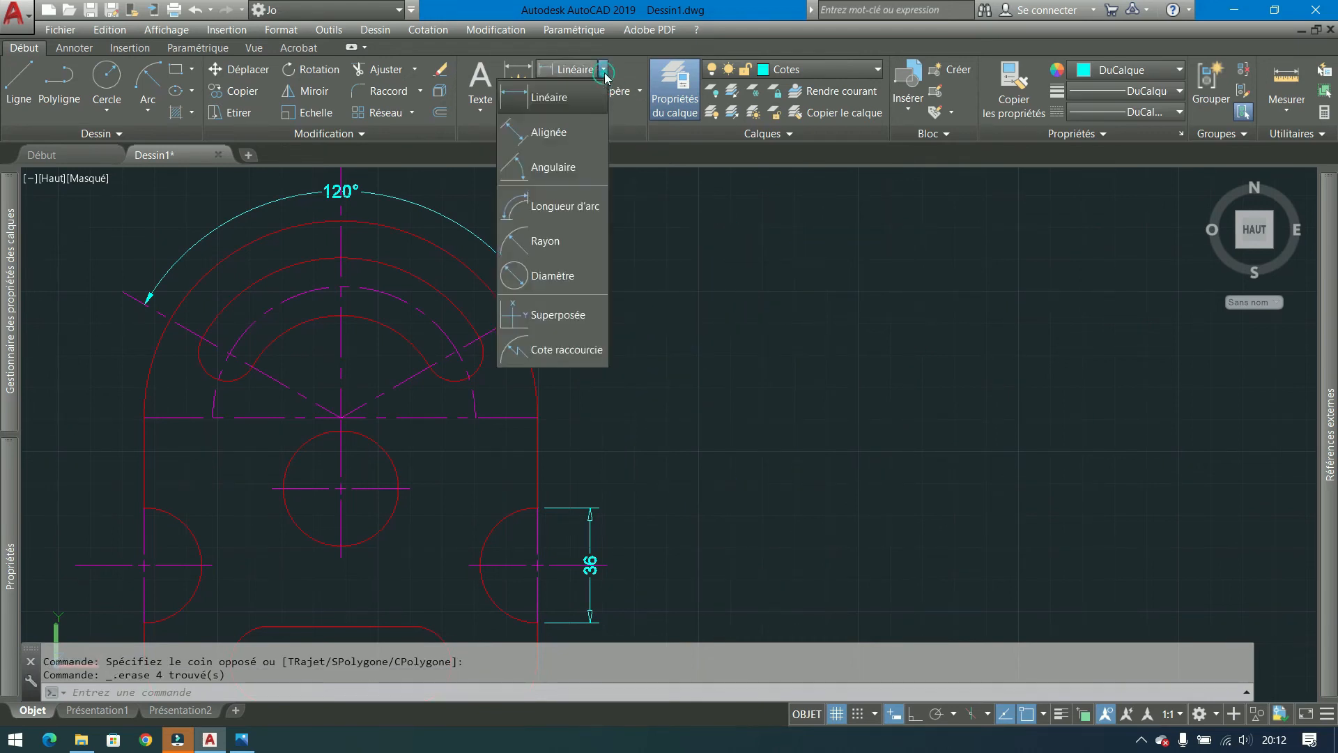
click(550, 212)
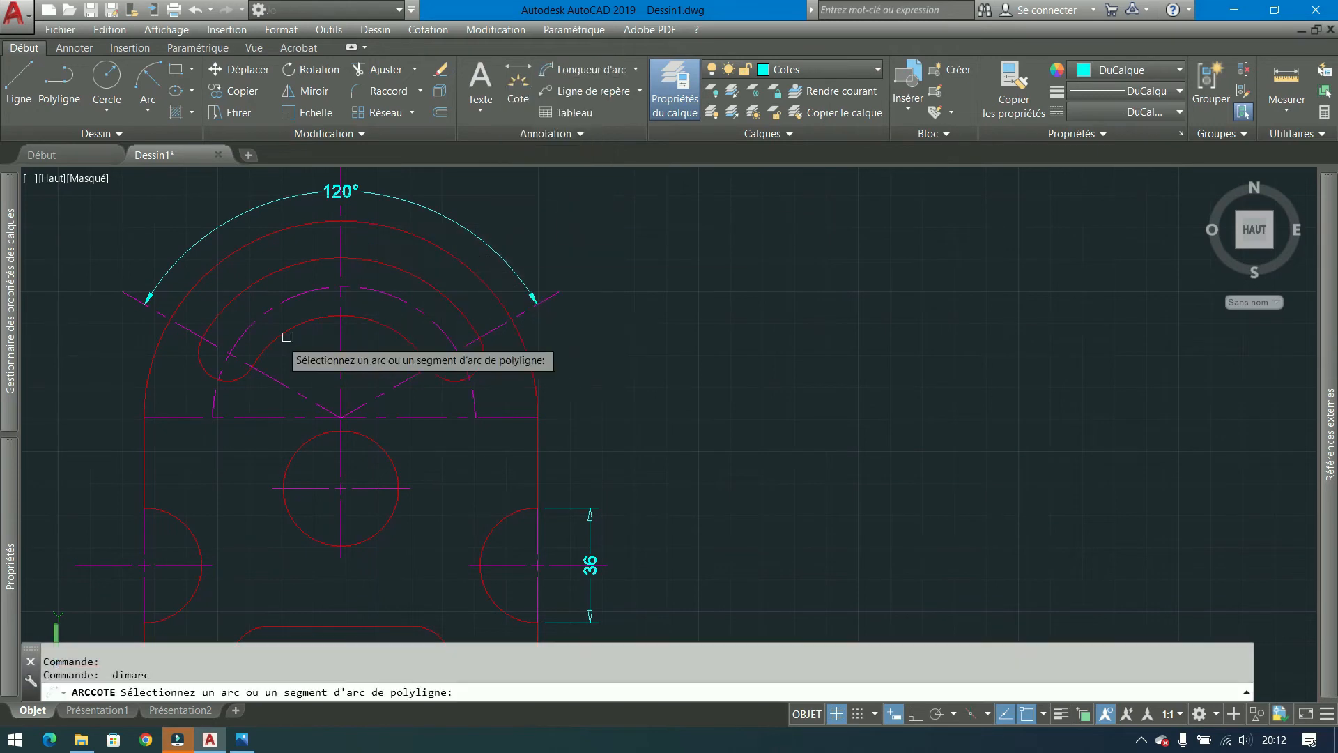
click(144, 392)
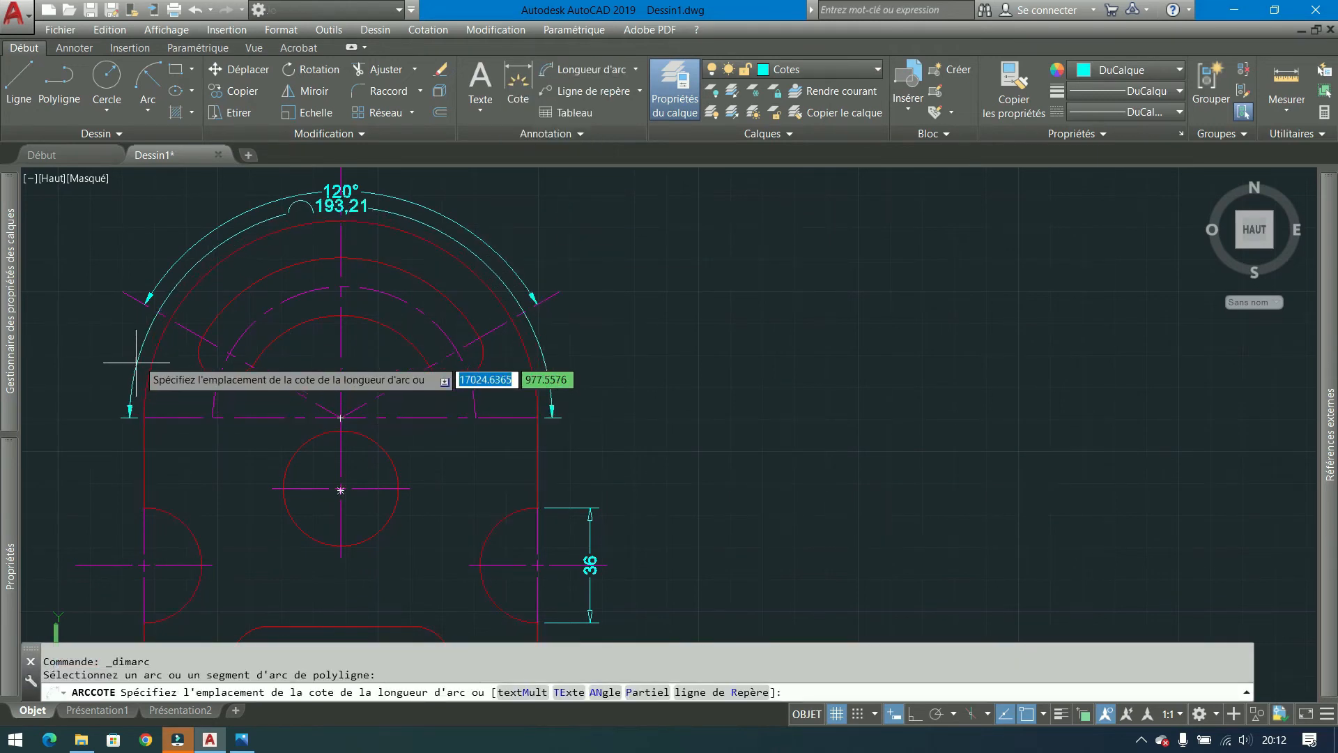
click(101, 348)
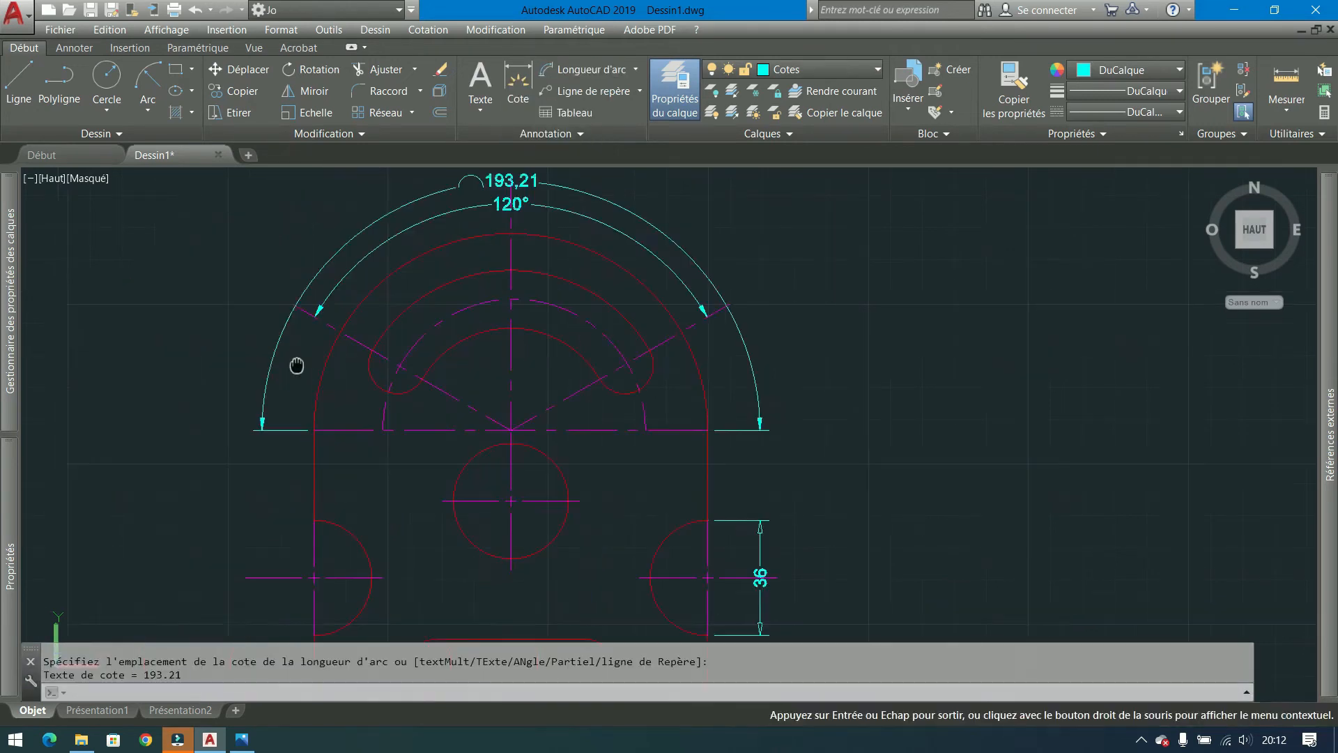
Erase the arc length dimension around the plate's outer top arc.
middle_drag(141, 374, 399, 425)
click(399, 424)
click(278, 382)
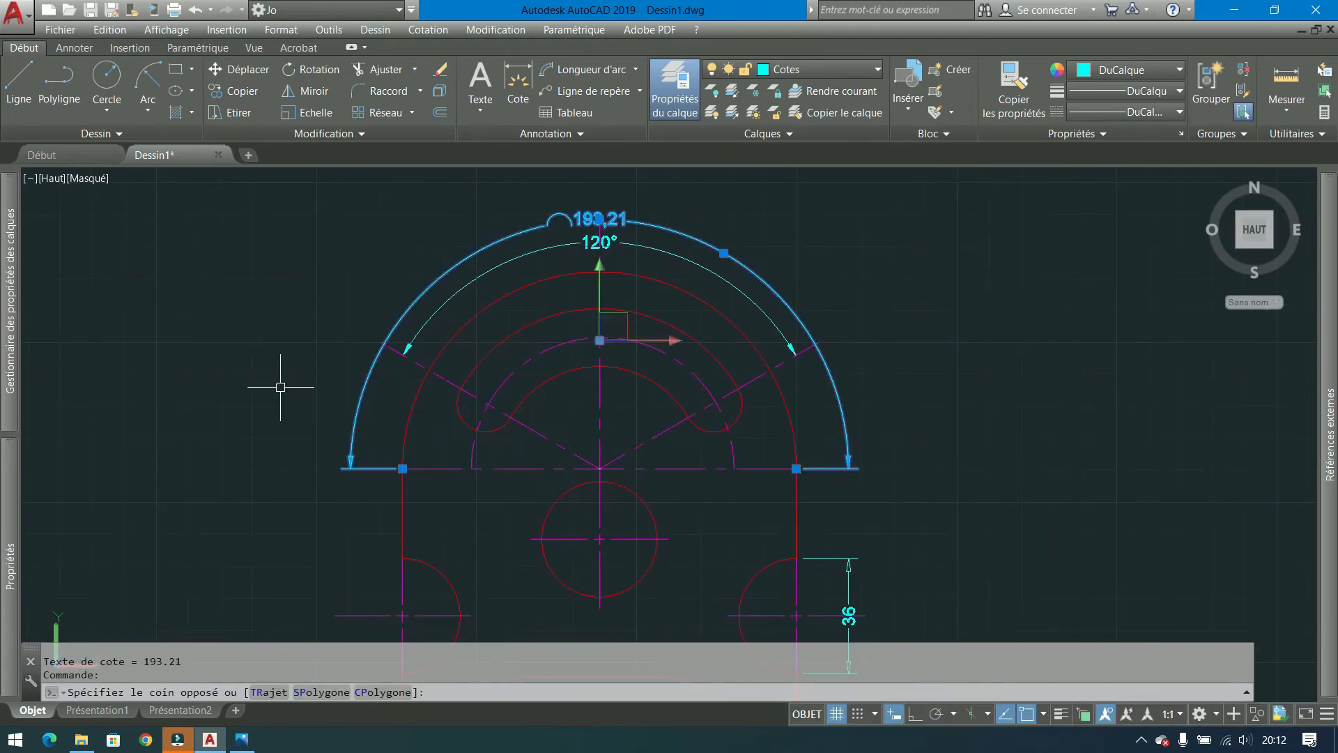
key(Delete)
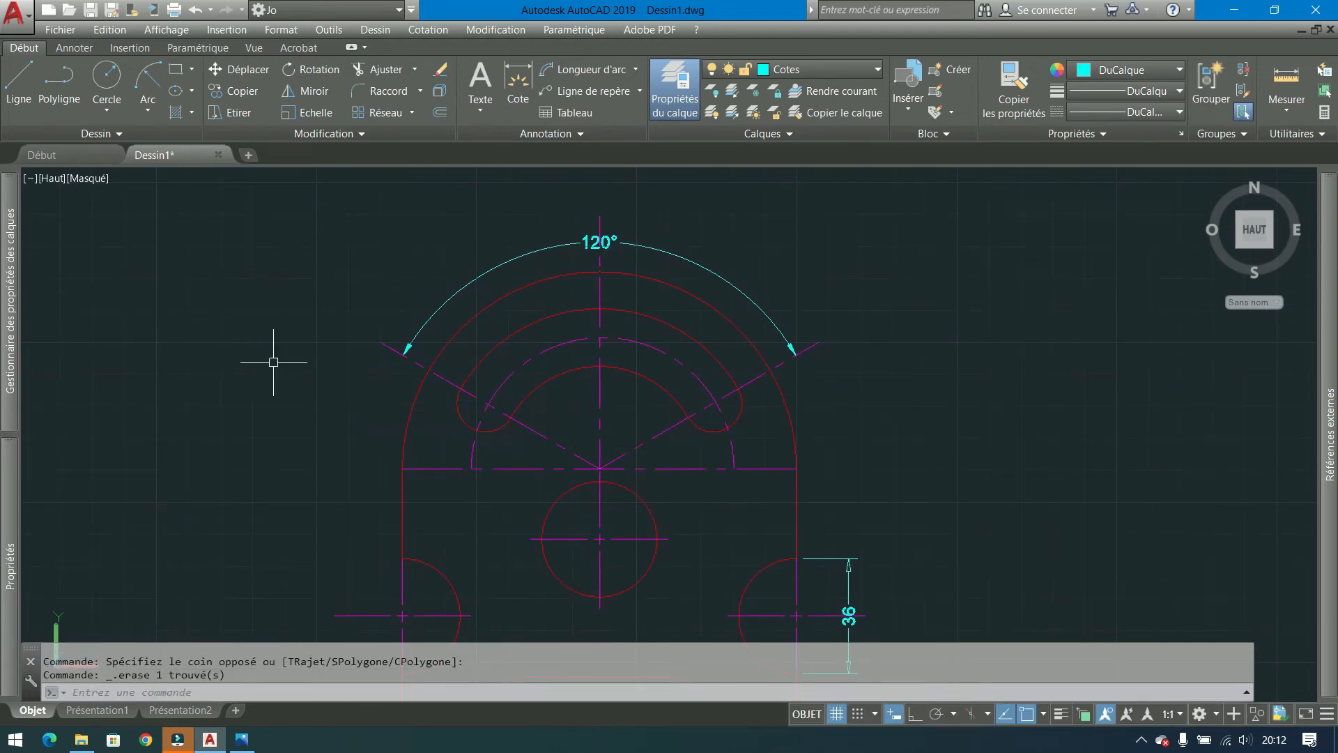
Add a radius dimension to the left semicircular notch, with its text inside the arc.
click(636, 69)
click(585, 241)
middle_drag(693, 478, 516, 362)
click(444, 434)
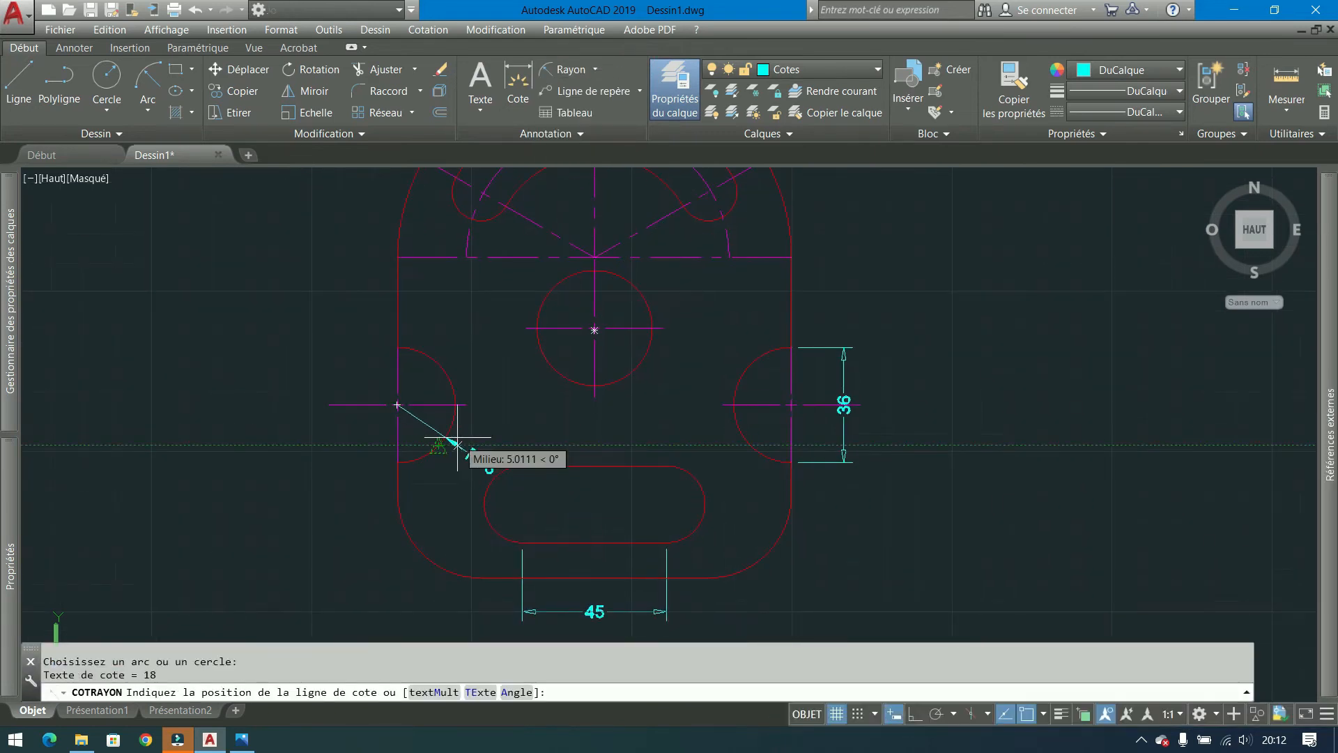
scroll(406, 430, up, 3)
scroll(418, 432, up, 2)
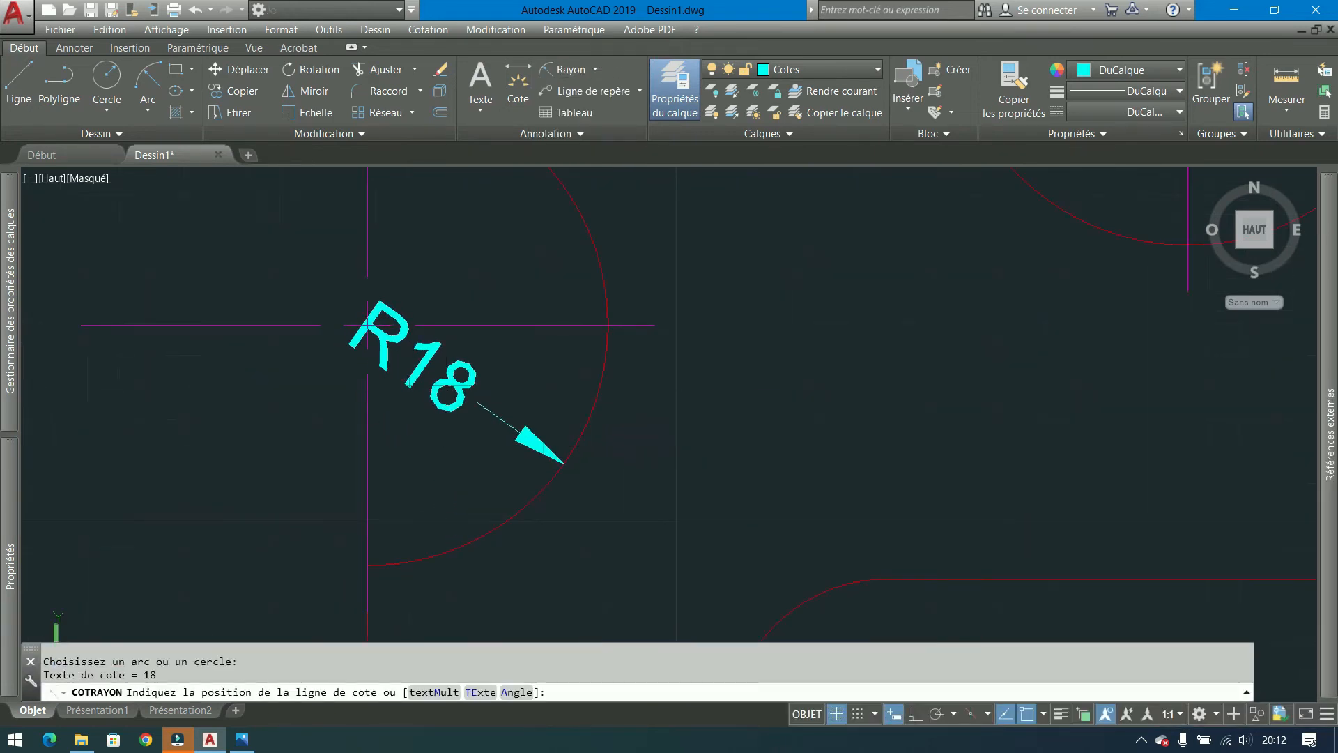
scroll(439, 425, down, 5)
middle_drag(590, 372, 453, 421)
click(442, 379)
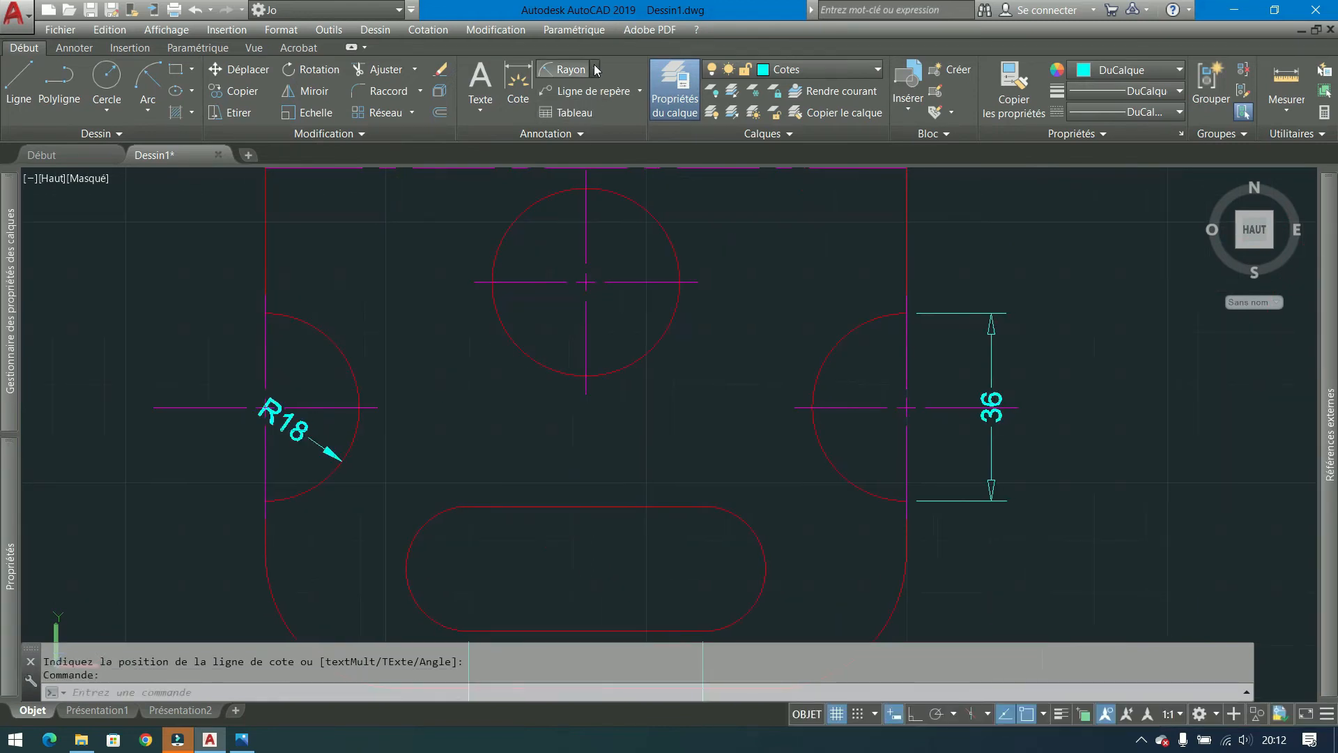
Add a diameter dimension to the central circle, aligned horizontally with its text outside on the left of the circle.
click(594, 69)
click(529, 289)
click(522, 345)
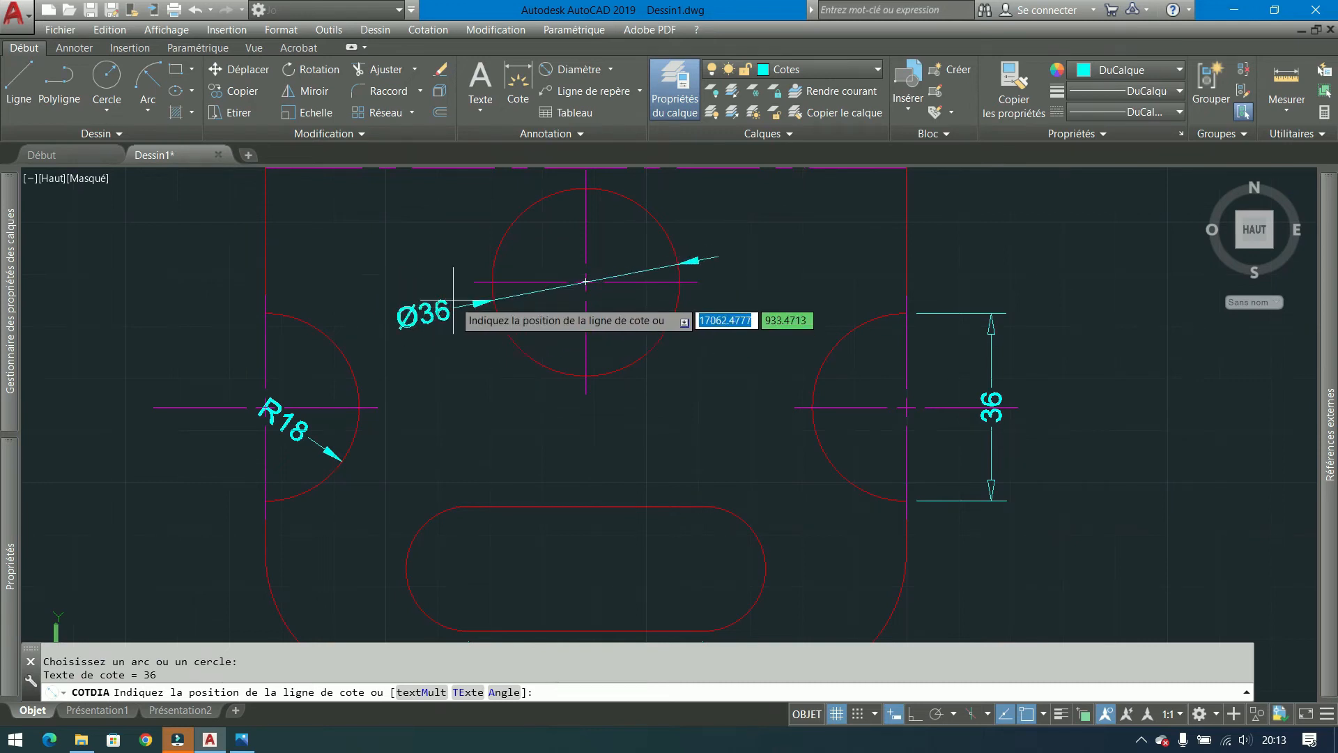
click(473, 282)
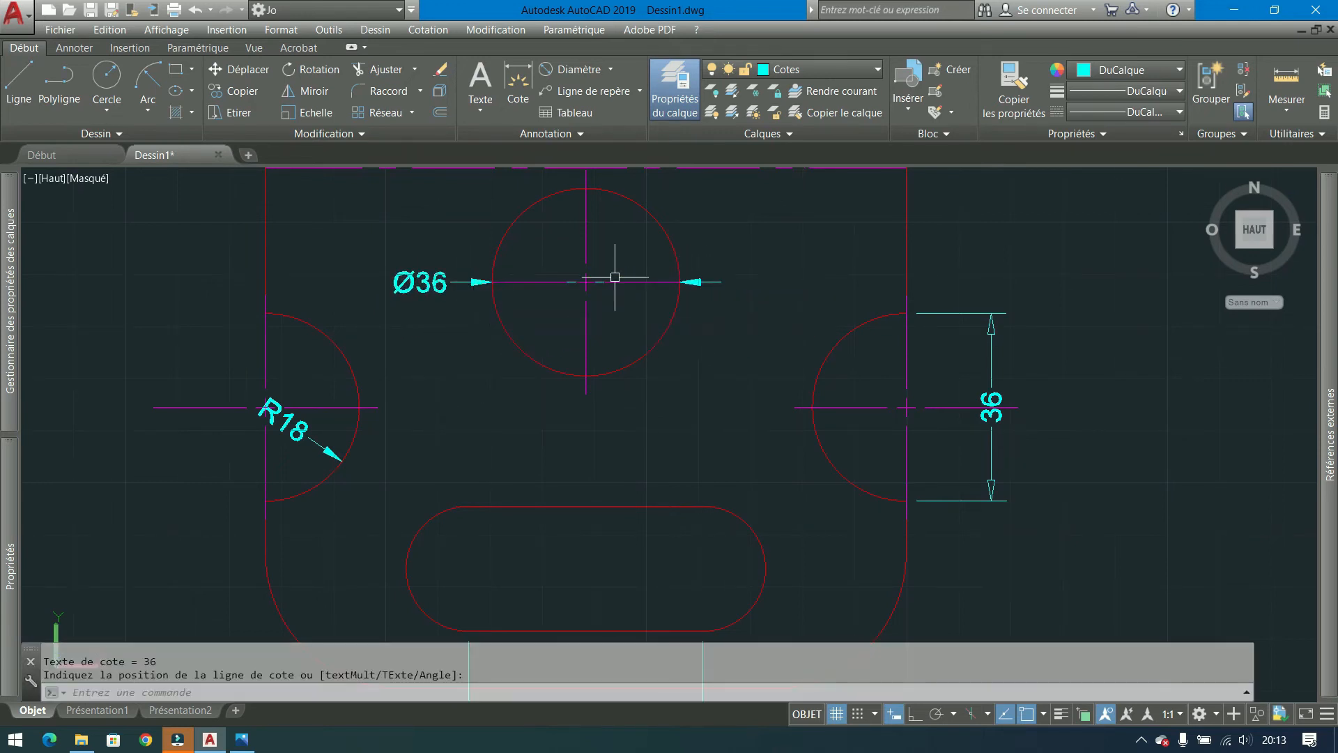
Try an ordinate dimension at the lower end of the plate's straight right edge, and cancel it.
click(610, 69)
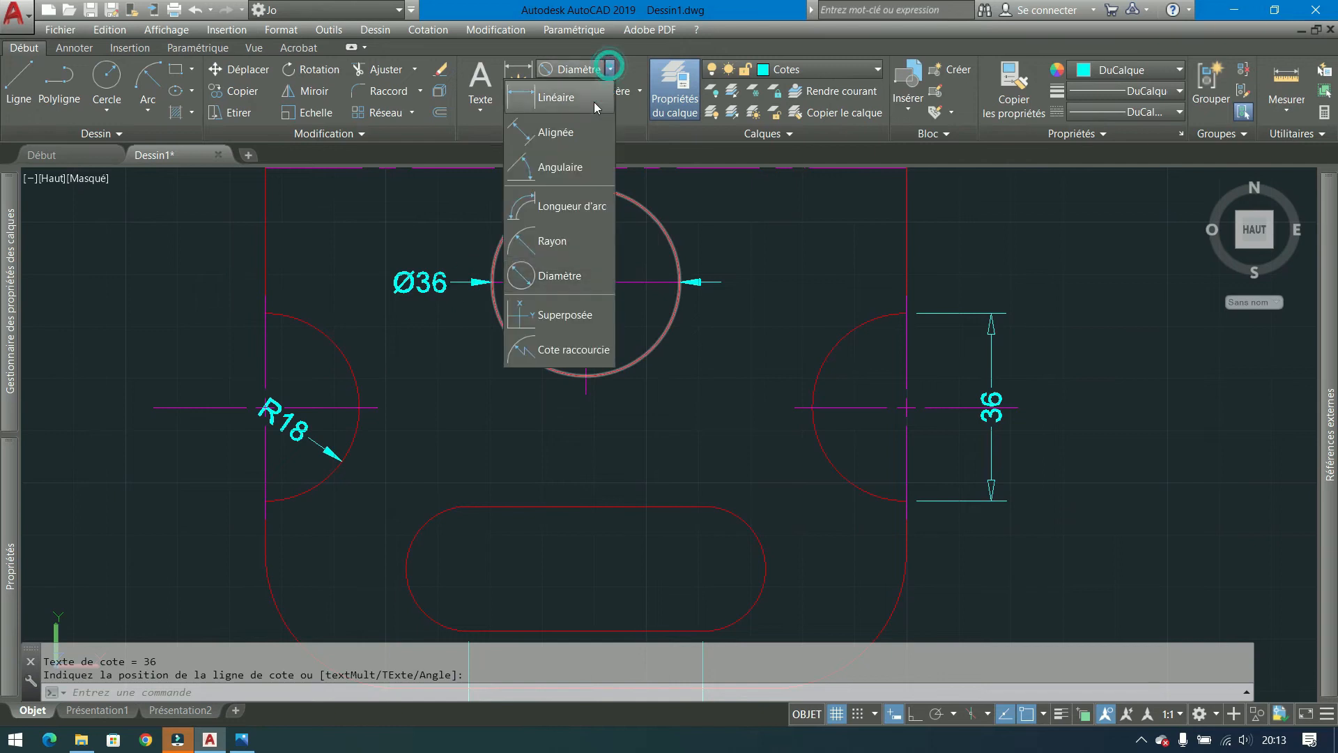
click(561, 315)
scroll(544, 296, down, 4)
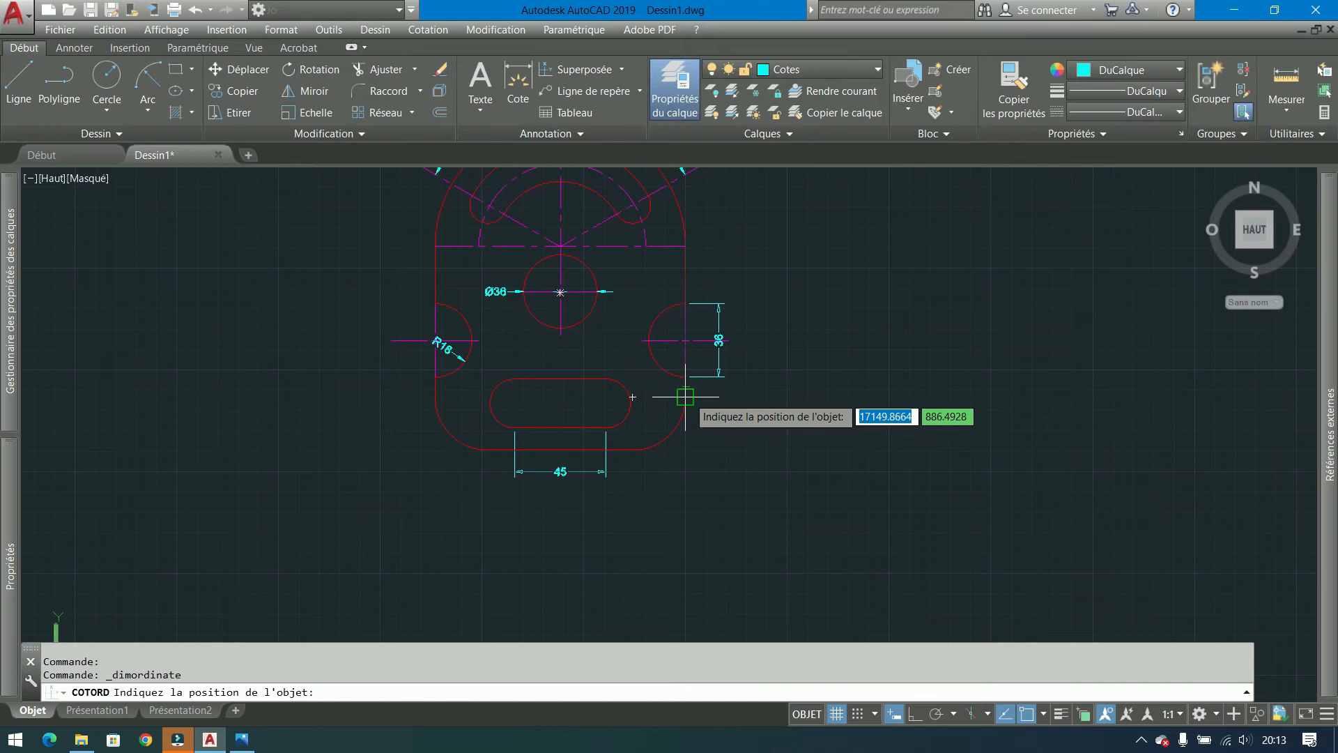
click(685, 397)
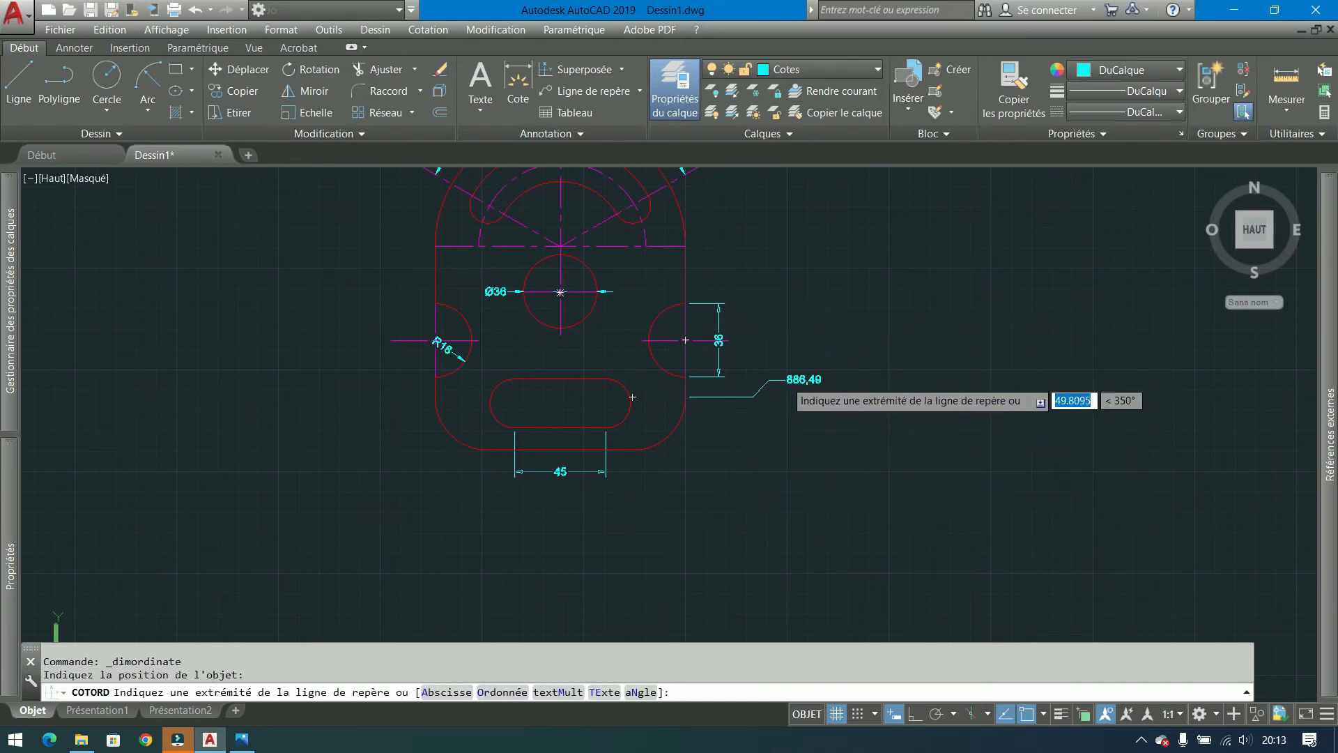
key(Escape)
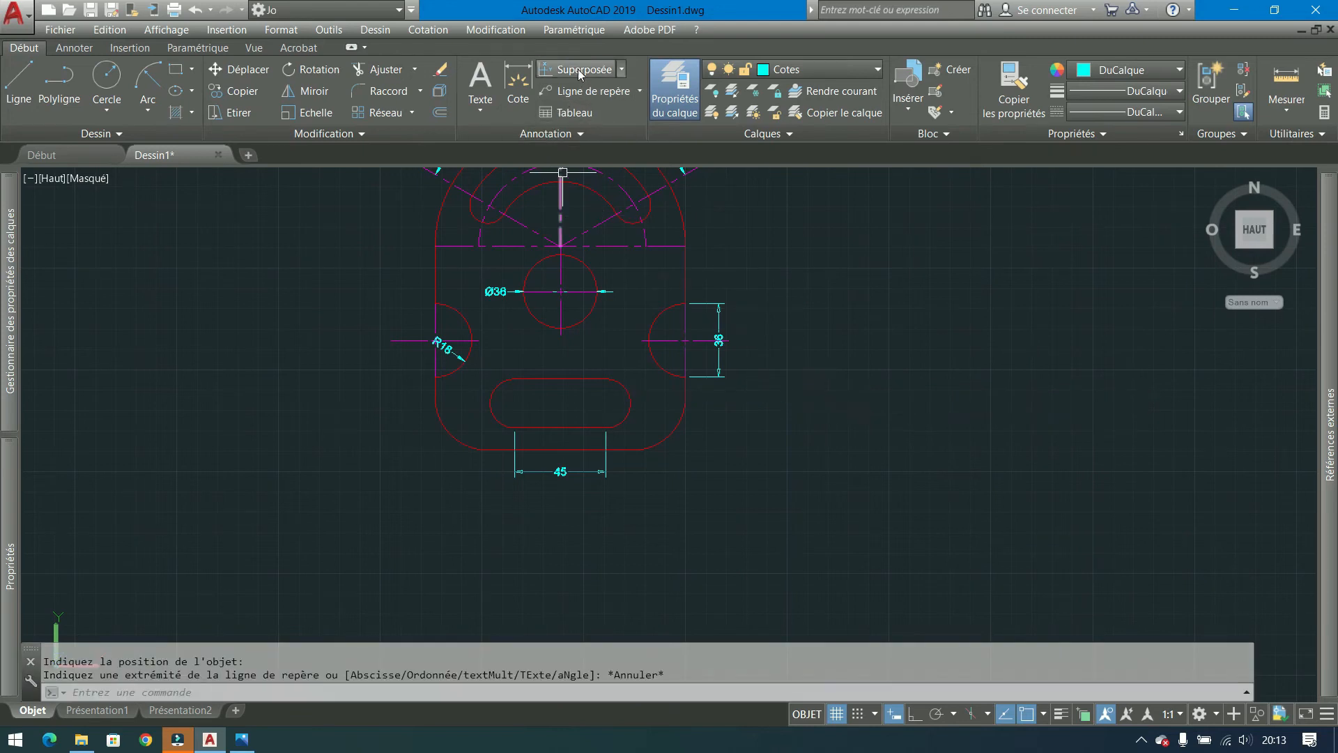
Try a jogged radius dimension on the right semicircular notch, with its override centre just outside the plate's right edge.
click(622, 70)
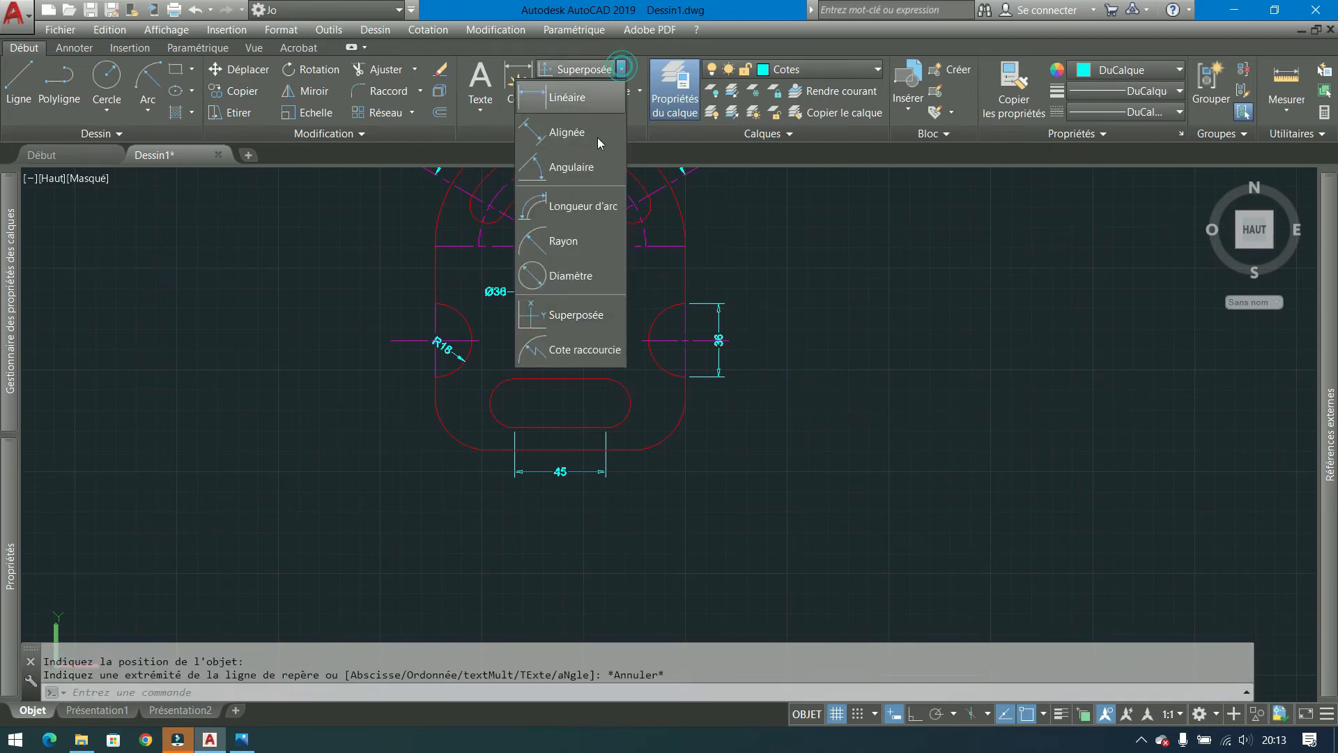
click(585, 352)
scroll(683, 398, up, 3)
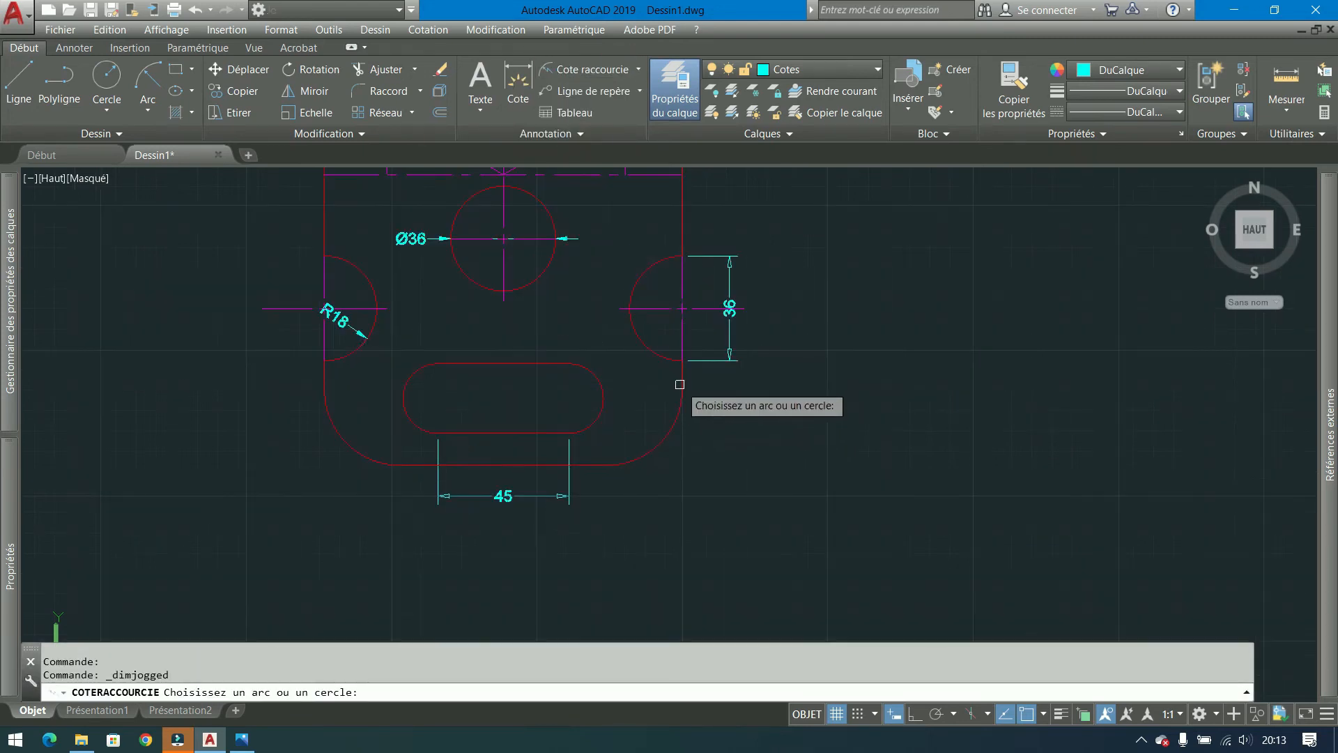
click(680, 384)
click(638, 337)
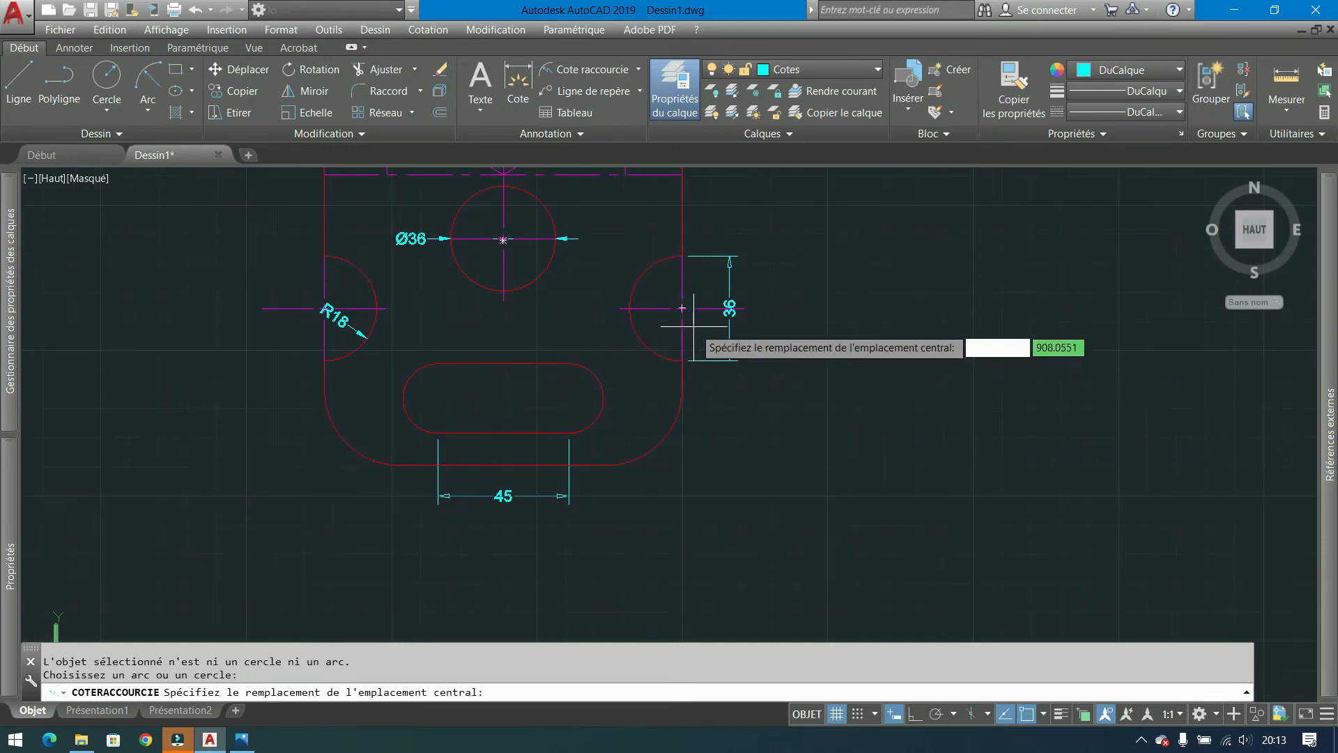
scroll(693, 325, up, 3)
key(F8)
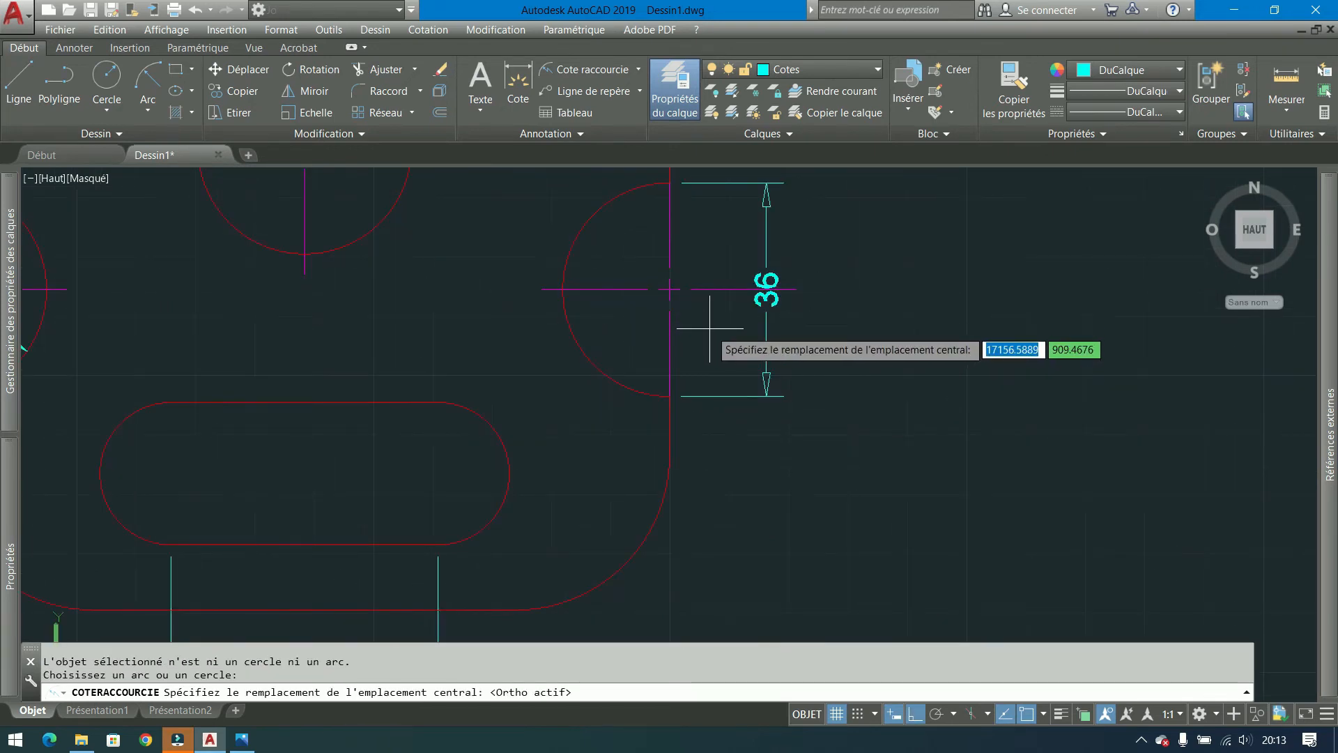
click(704, 329)
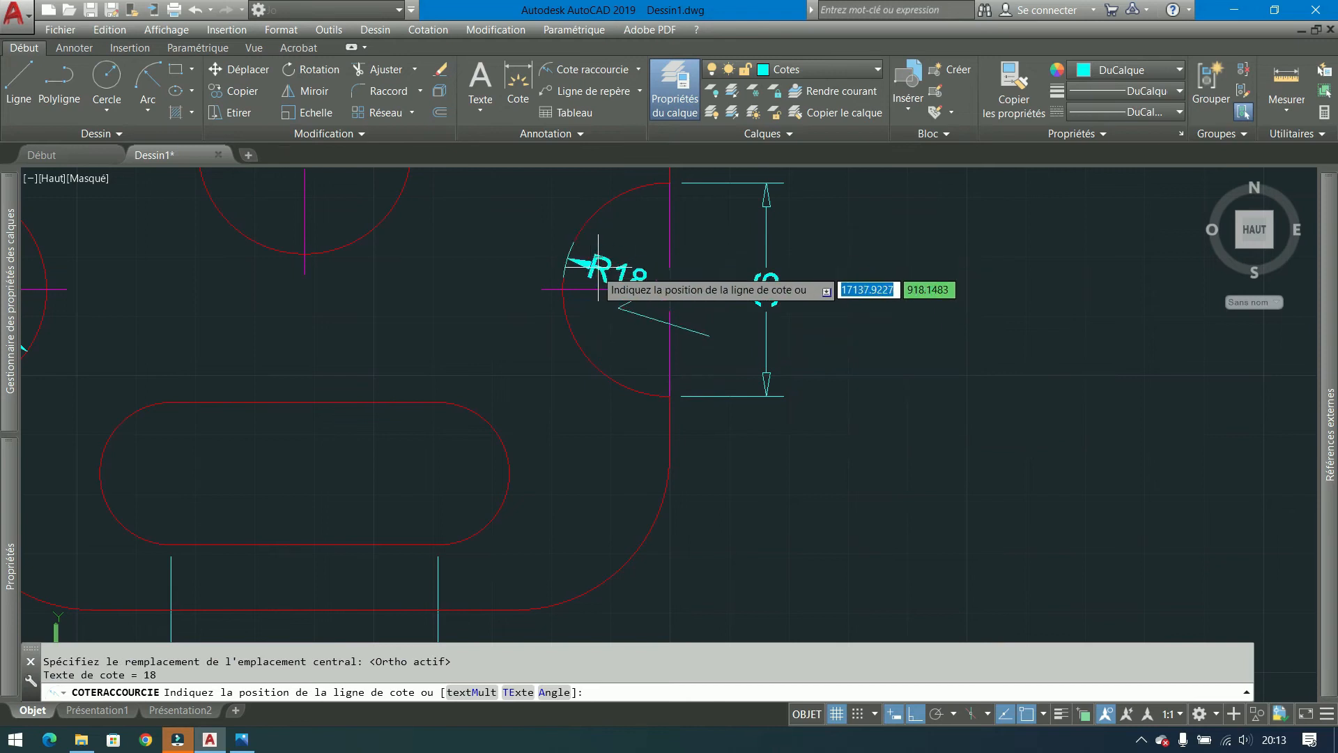
click(525, 318)
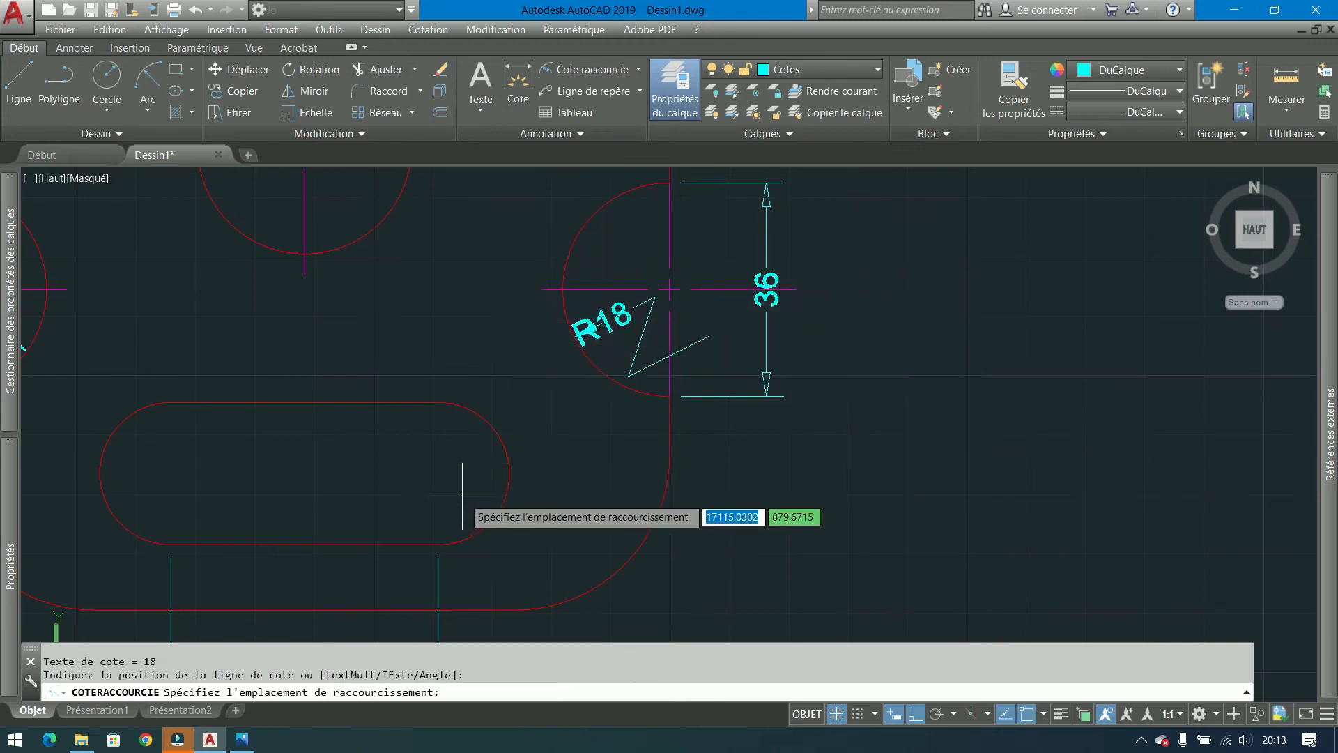
key(Escape)
scroll(653, 338, down, 2)
middle_drag(618, 379, 767, 405)
key(F12)
middle_drag(580, 277, 474, 322)
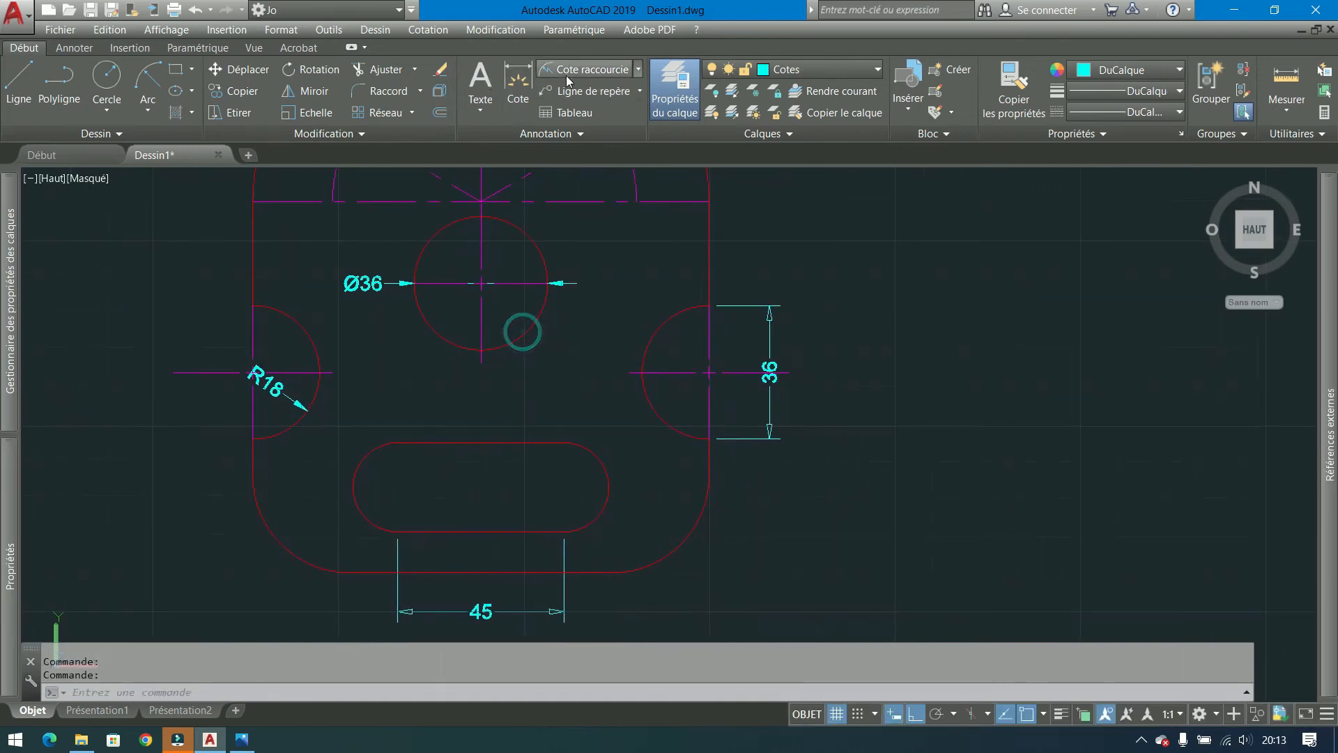
click(78, 48)
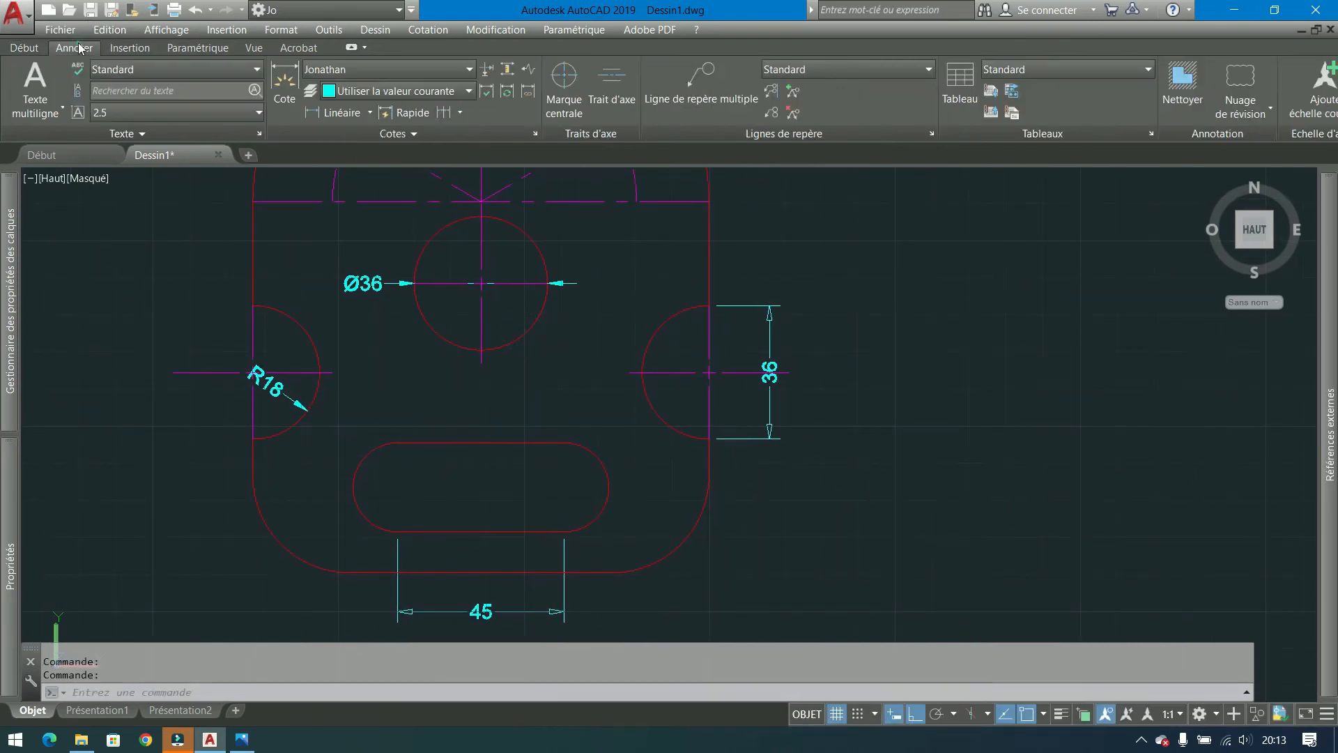
click(370, 114)
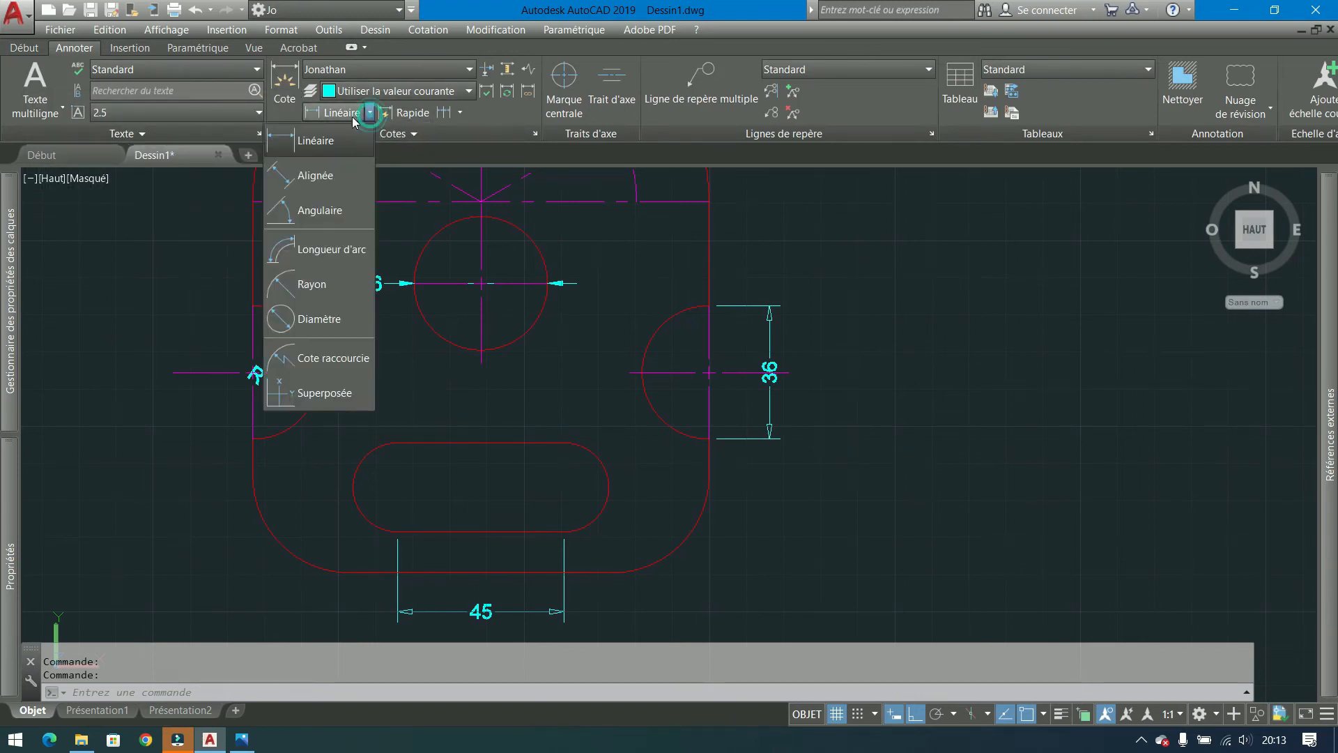
click(505, 132)
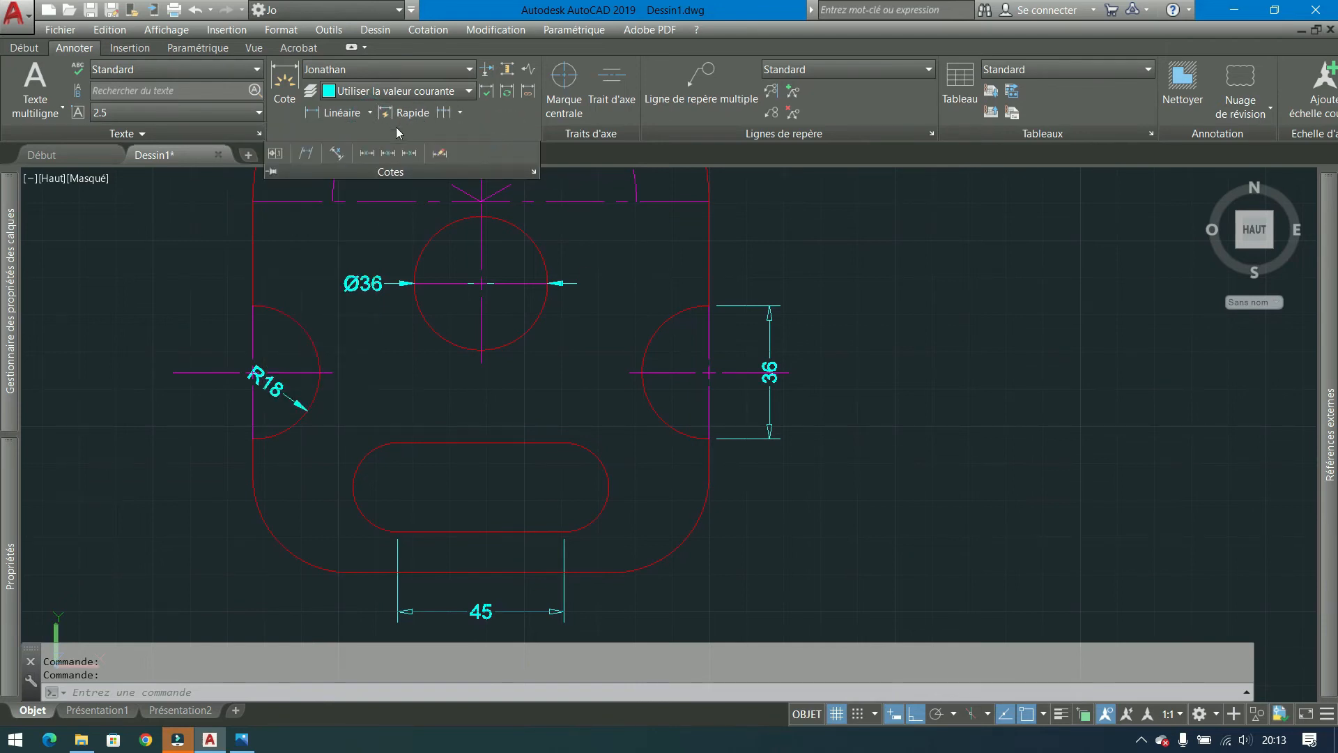
click(459, 114)
scroll(884, 290, down, 5)
scroll(899, 320, up, 3)
key(Escape)
Erase the vertical dimension beside the right semicircular notch.
scroll(739, 328, up, 2)
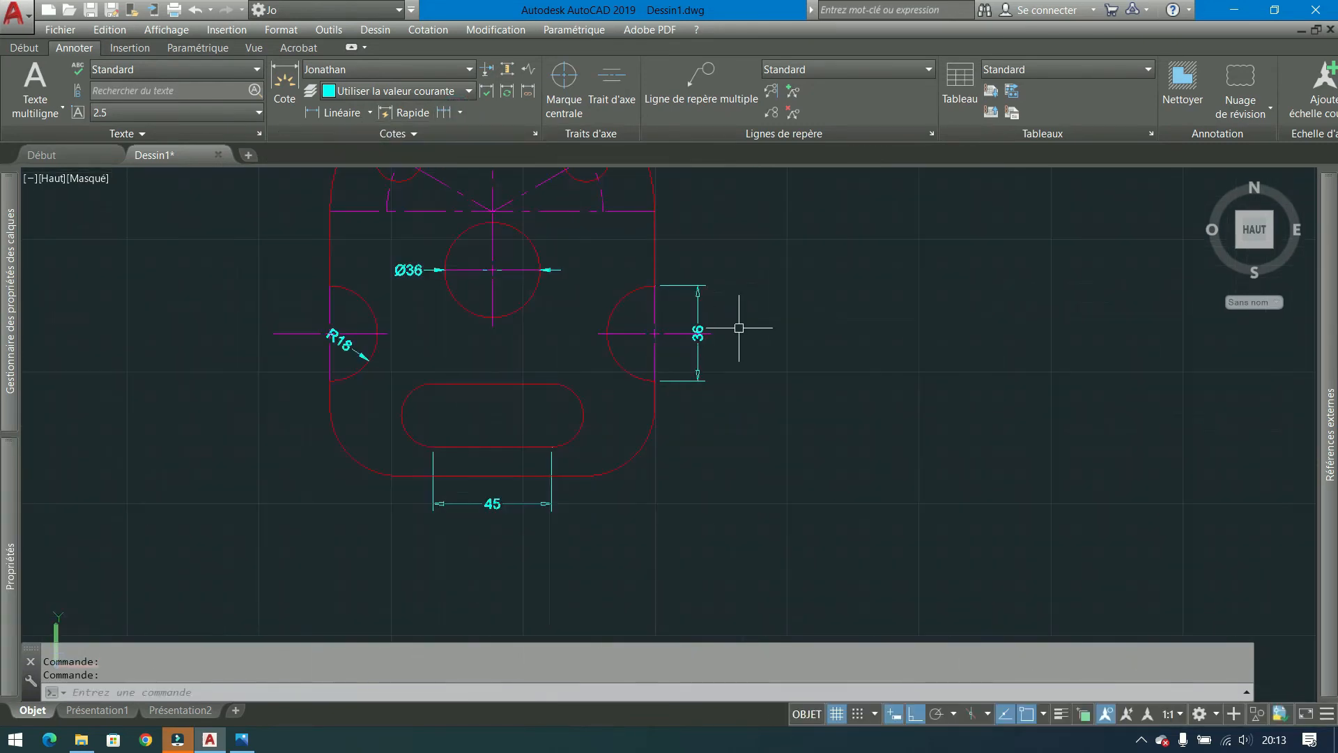
click(727, 348)
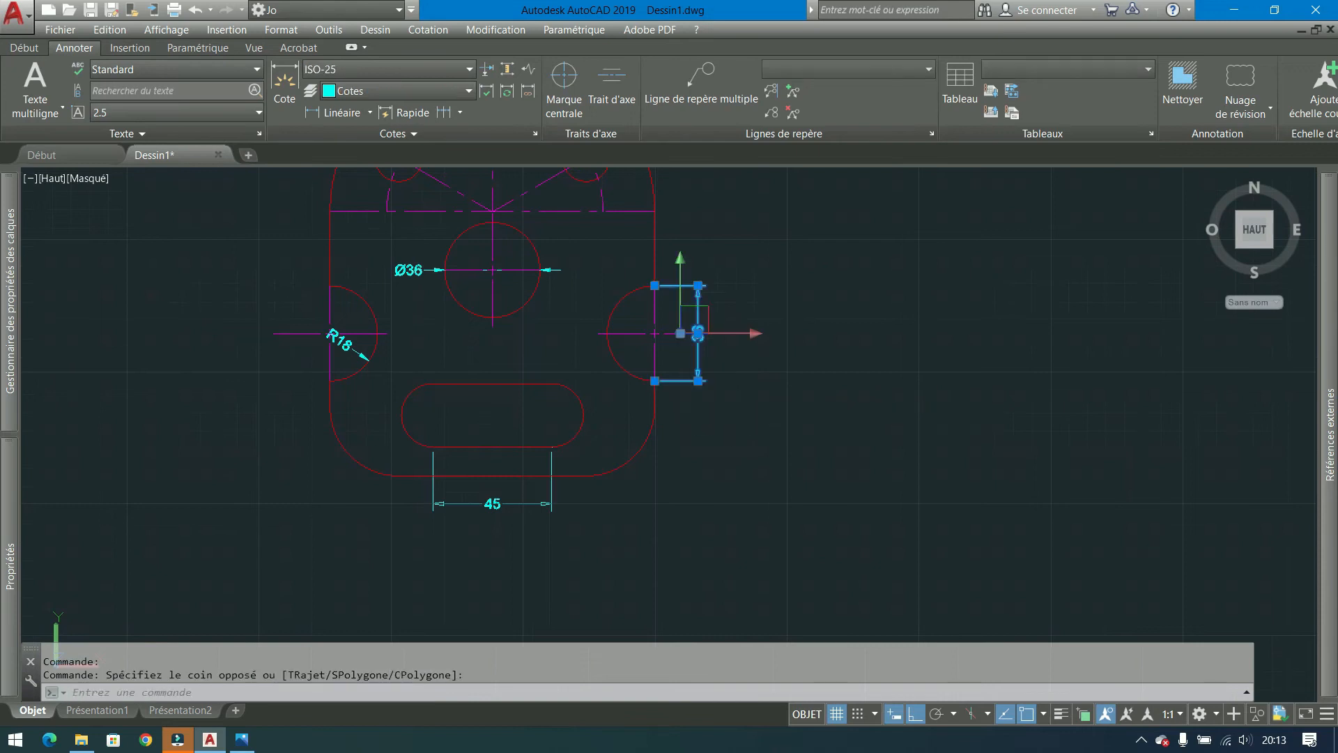
key(Delete)
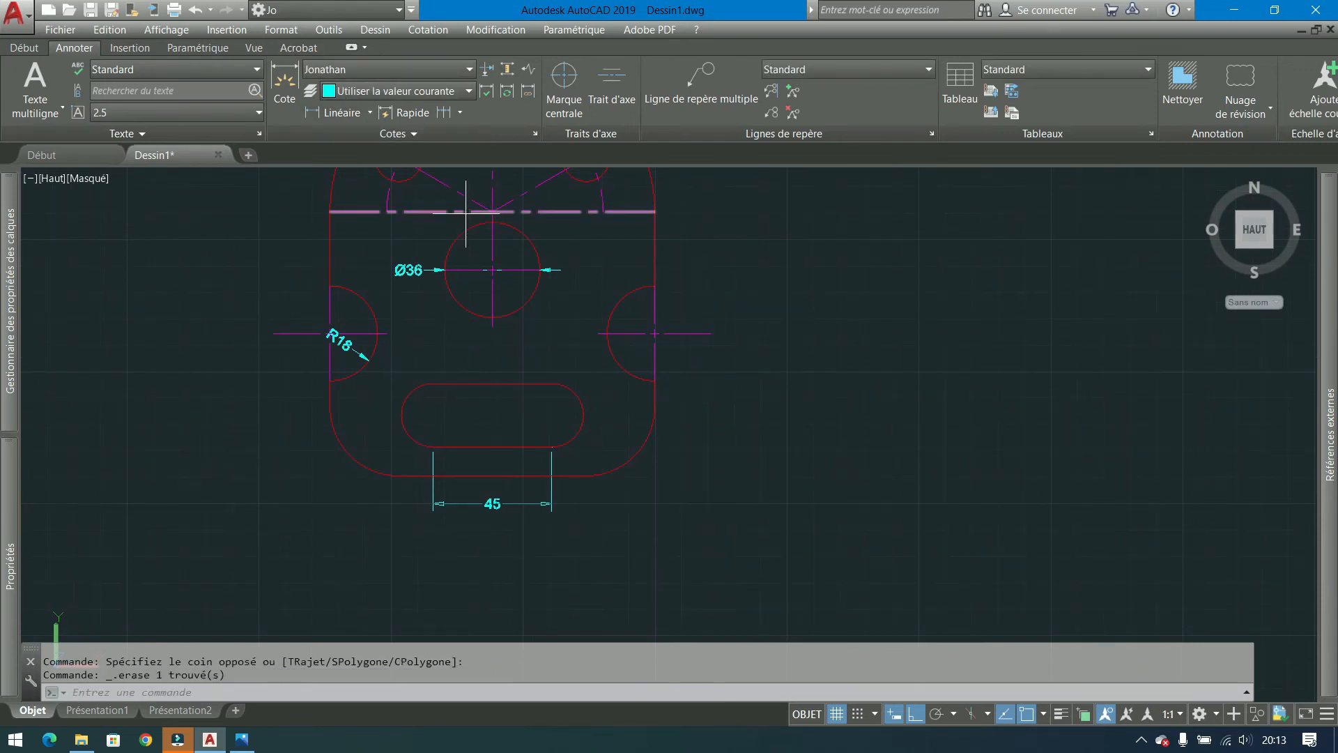
Add a vertical linear dimension from the plate's bottom edge to the right notch's lower end, placed outside the right edge.
click(333, 112)
click(587, 474)
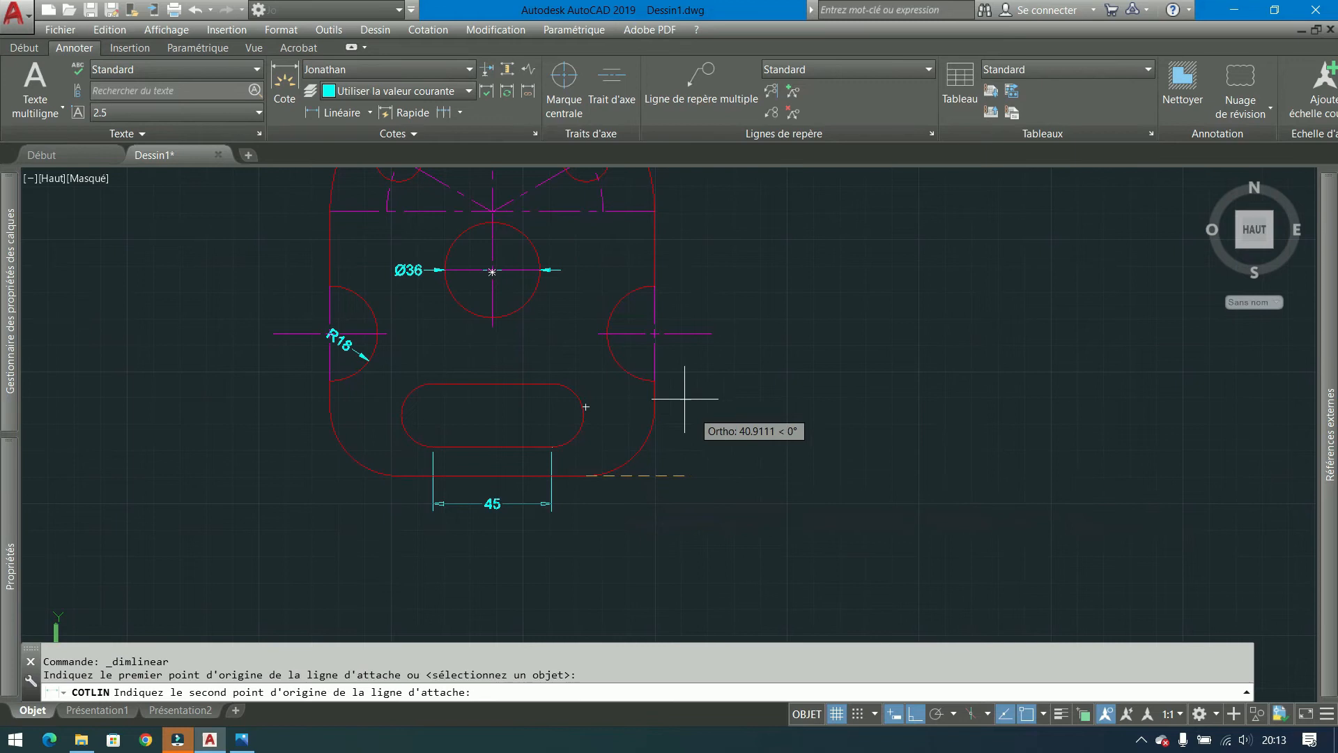
click(654, 381)
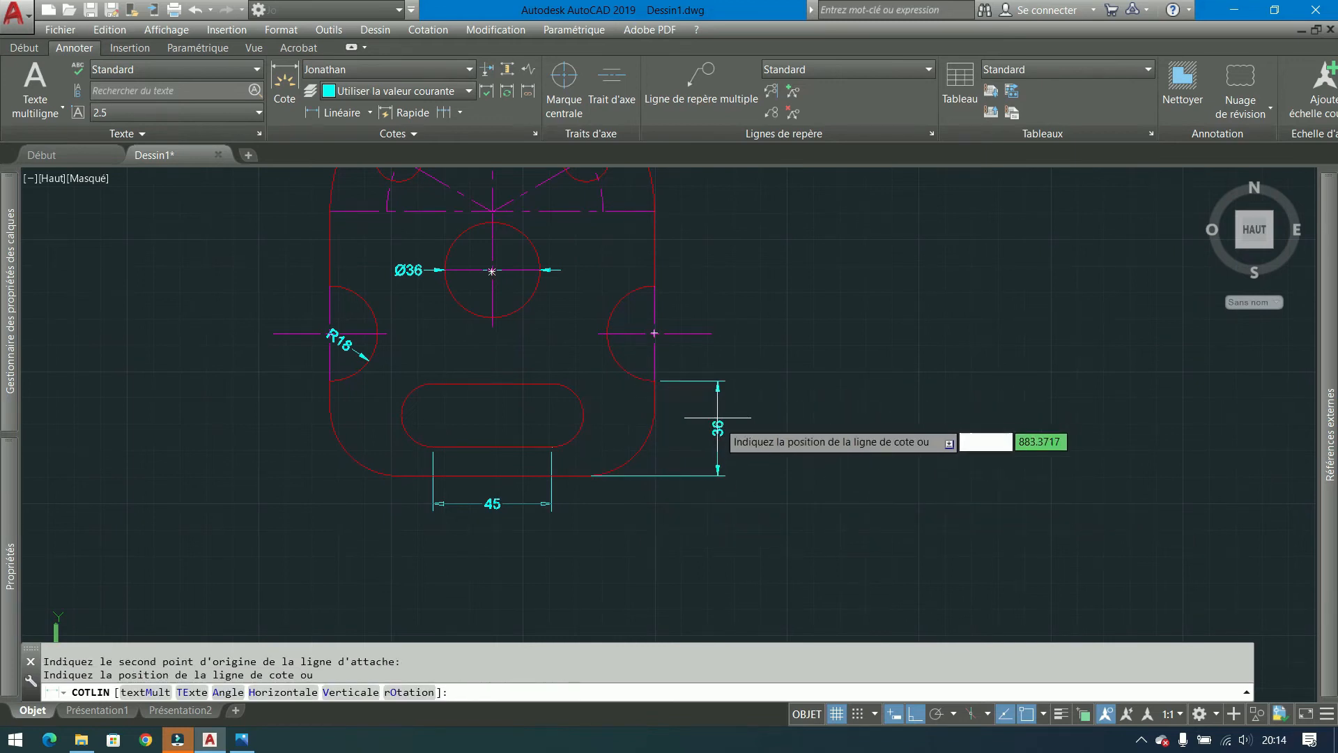
click(698, 457)
middle_drag(716, 429, 573, 427)
Continue the vertical dimension upward to the right notch's centre, its upper end and the plate's horizontal centreline.
click(461, 112)
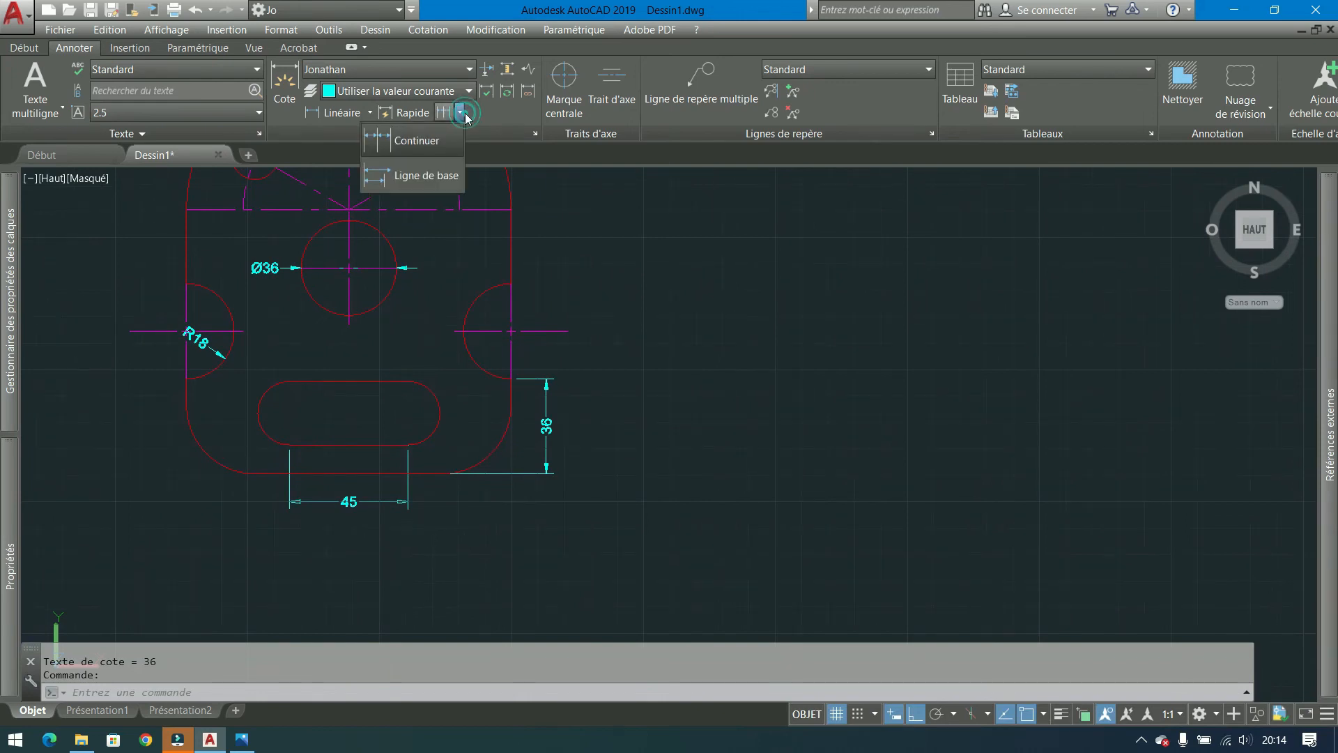
click(408, 140)
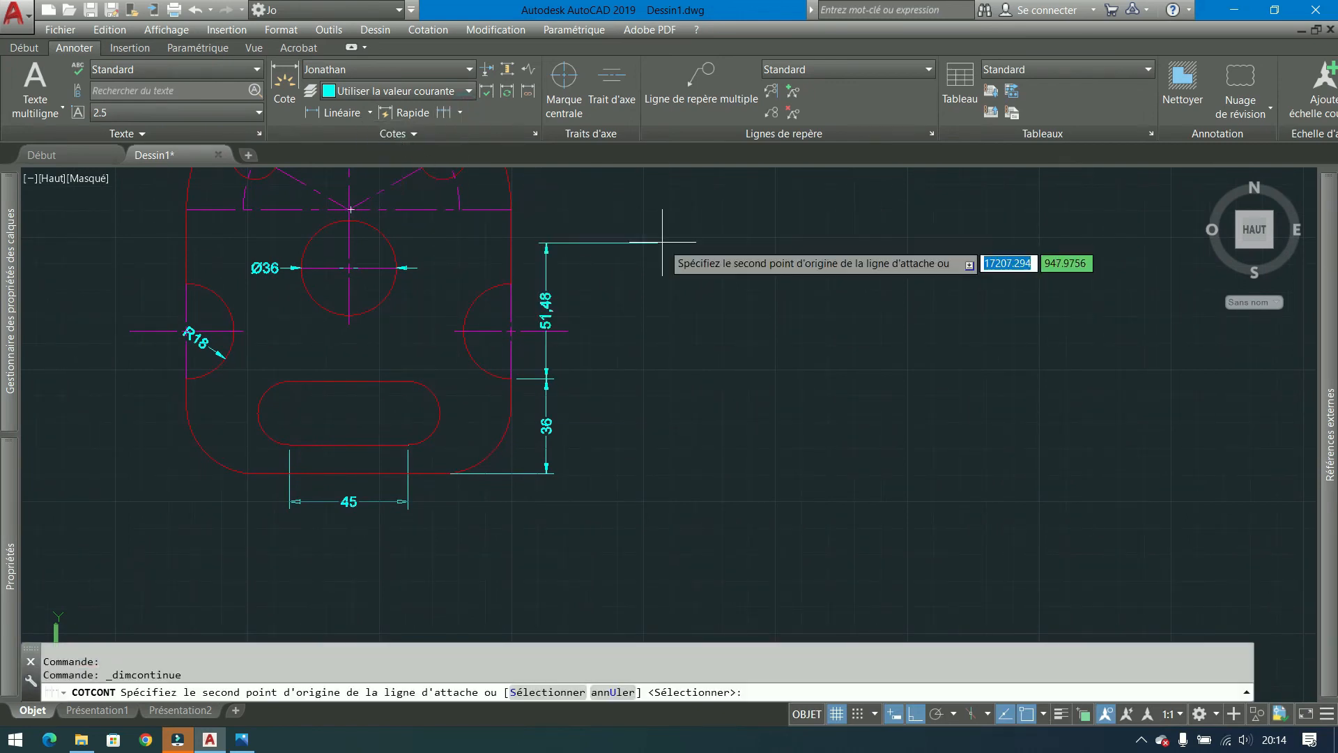
click(512, 330)
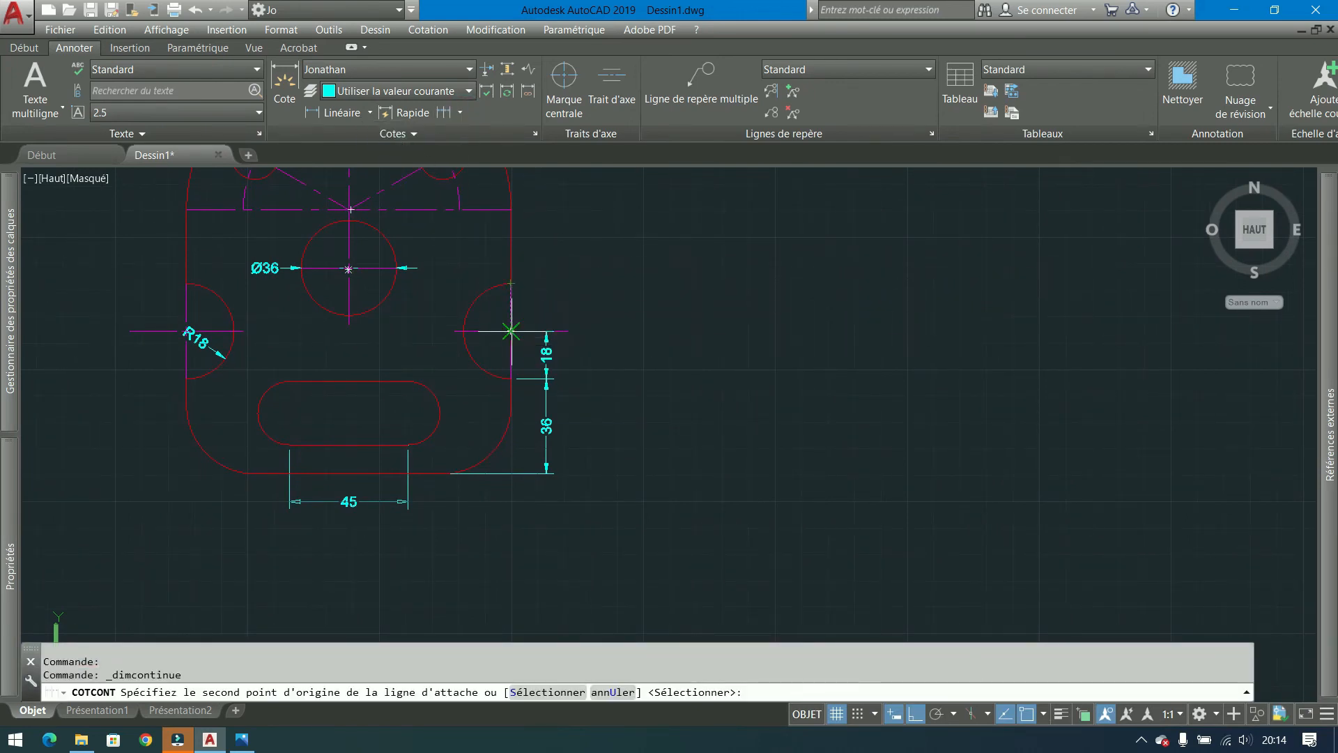
click(511, 284)
key(Escape)
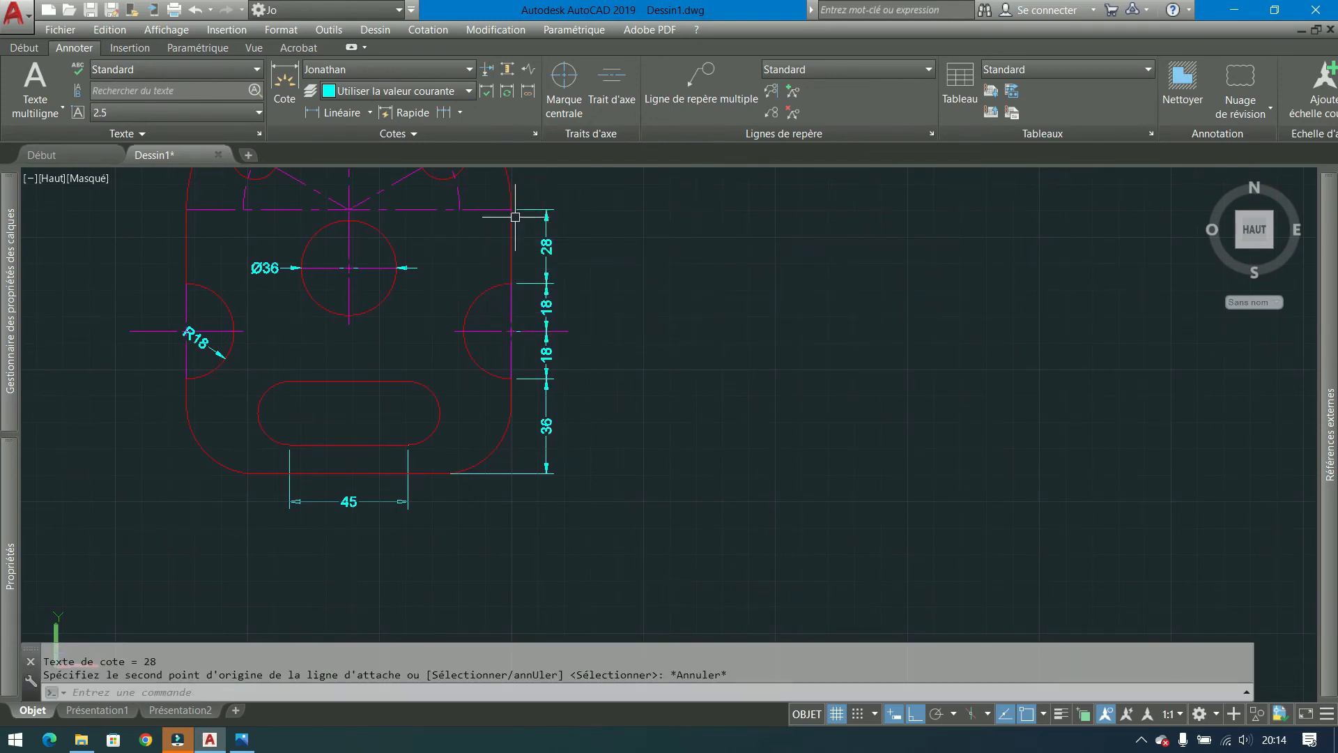
Undo the chain of continued dimensions, keeping only the base dimension below the right notch.
scroll(551, 481, up, 1)
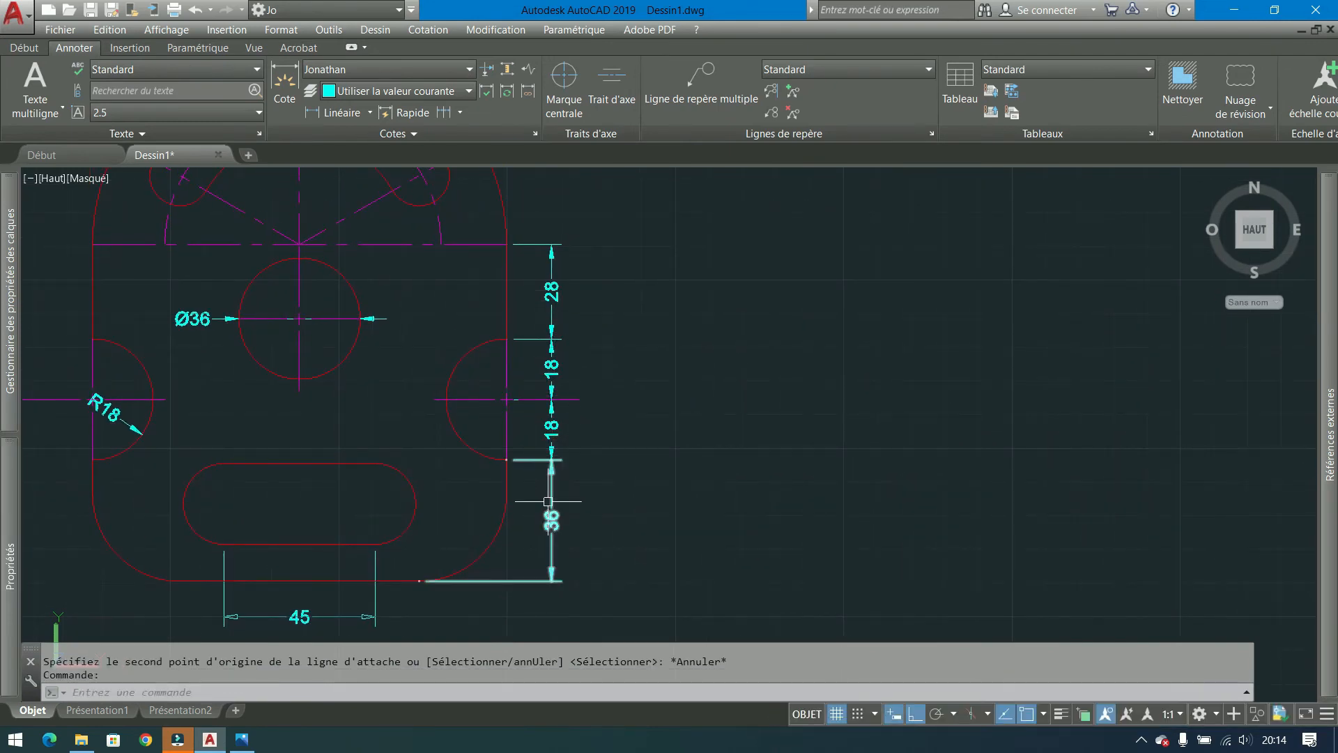
click(521, 580)
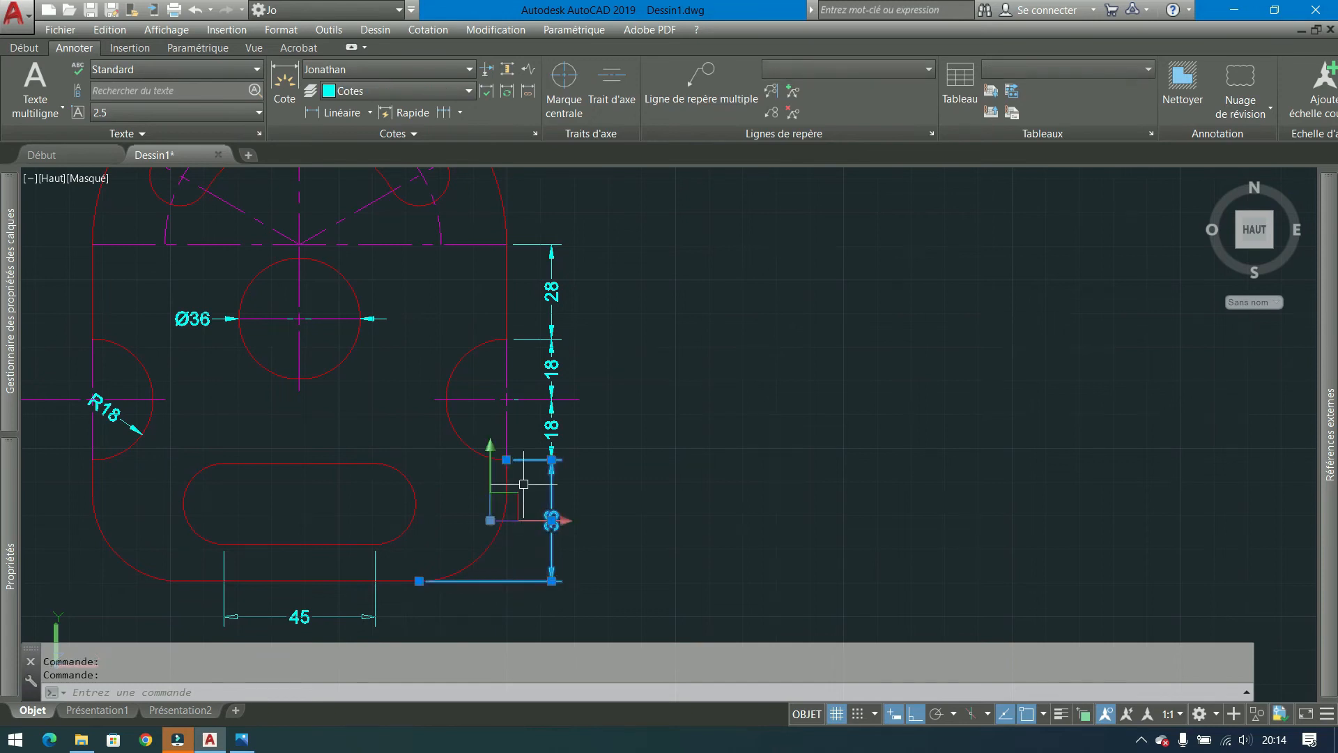
key(Escape)
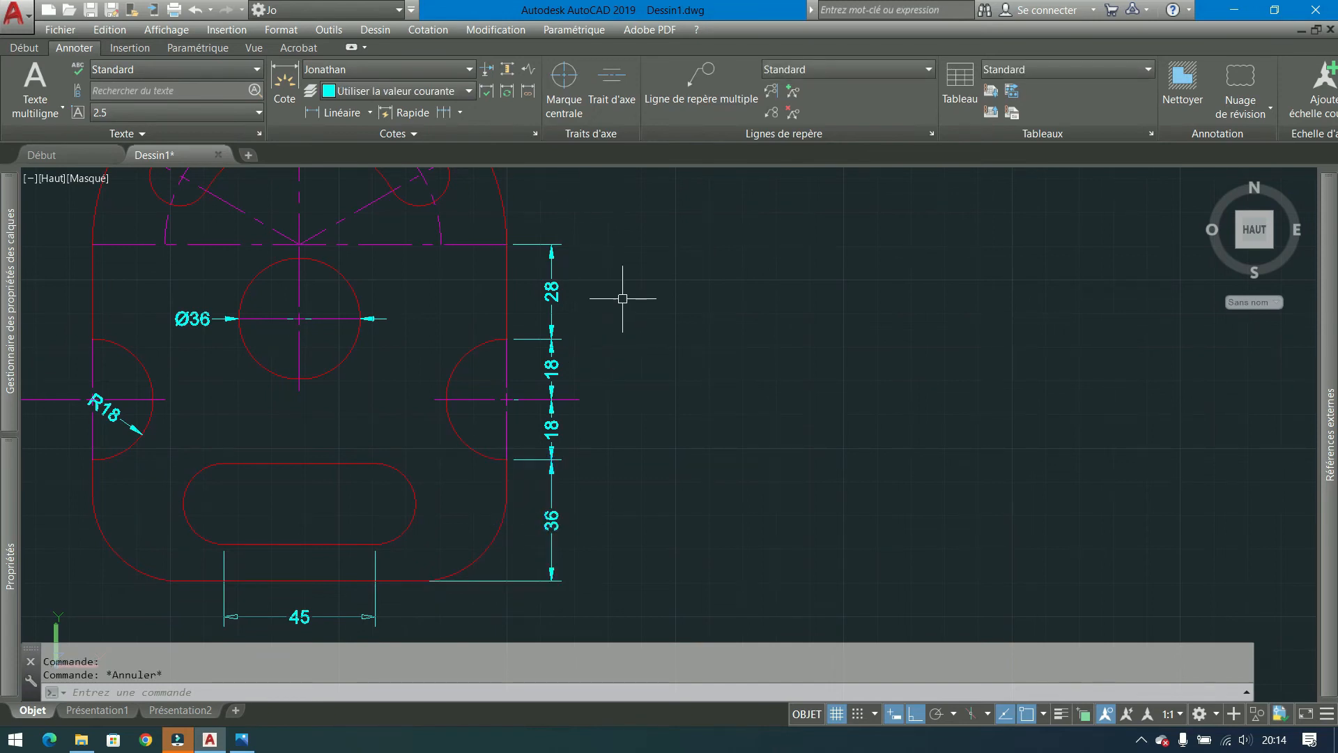
key(ctrl+z)
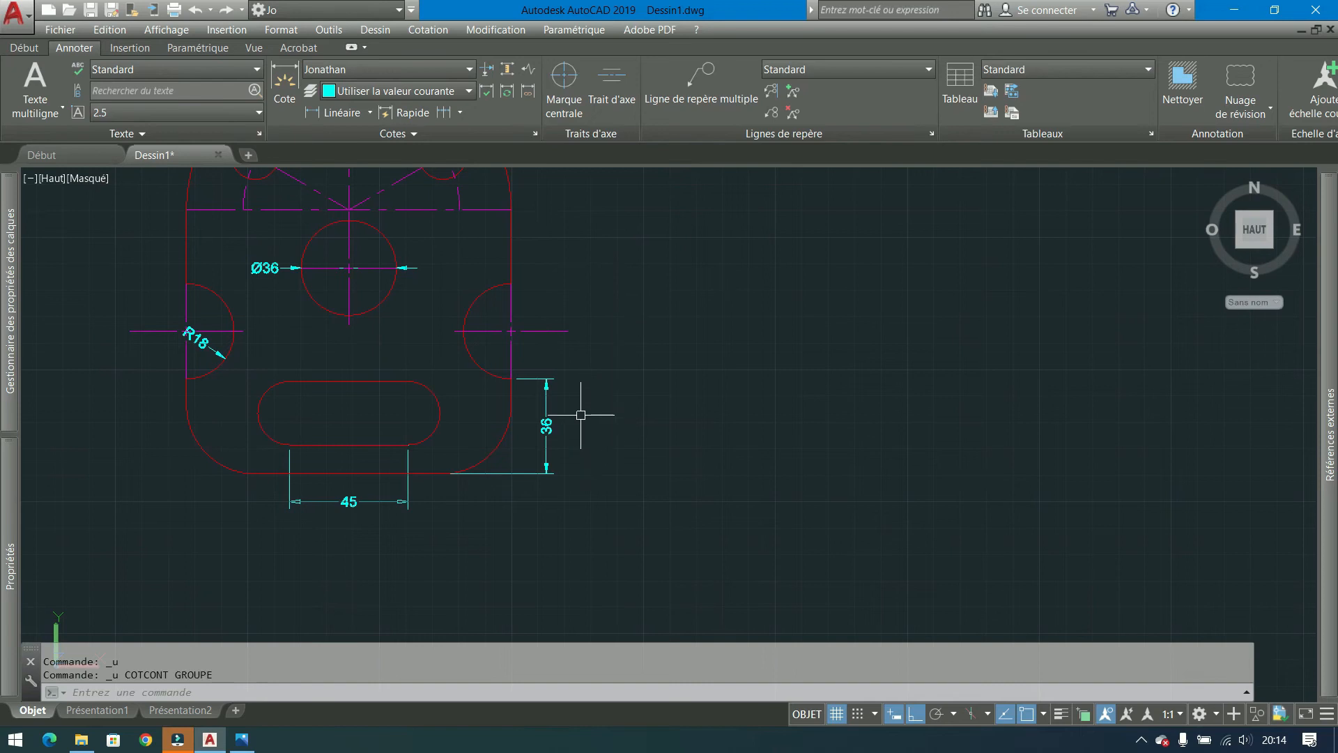
Add baseline dimensions from the plate's bottom edge to the right notch's centre, the central circle's centreline and the upper horizontal centreline.
click(460, 113)
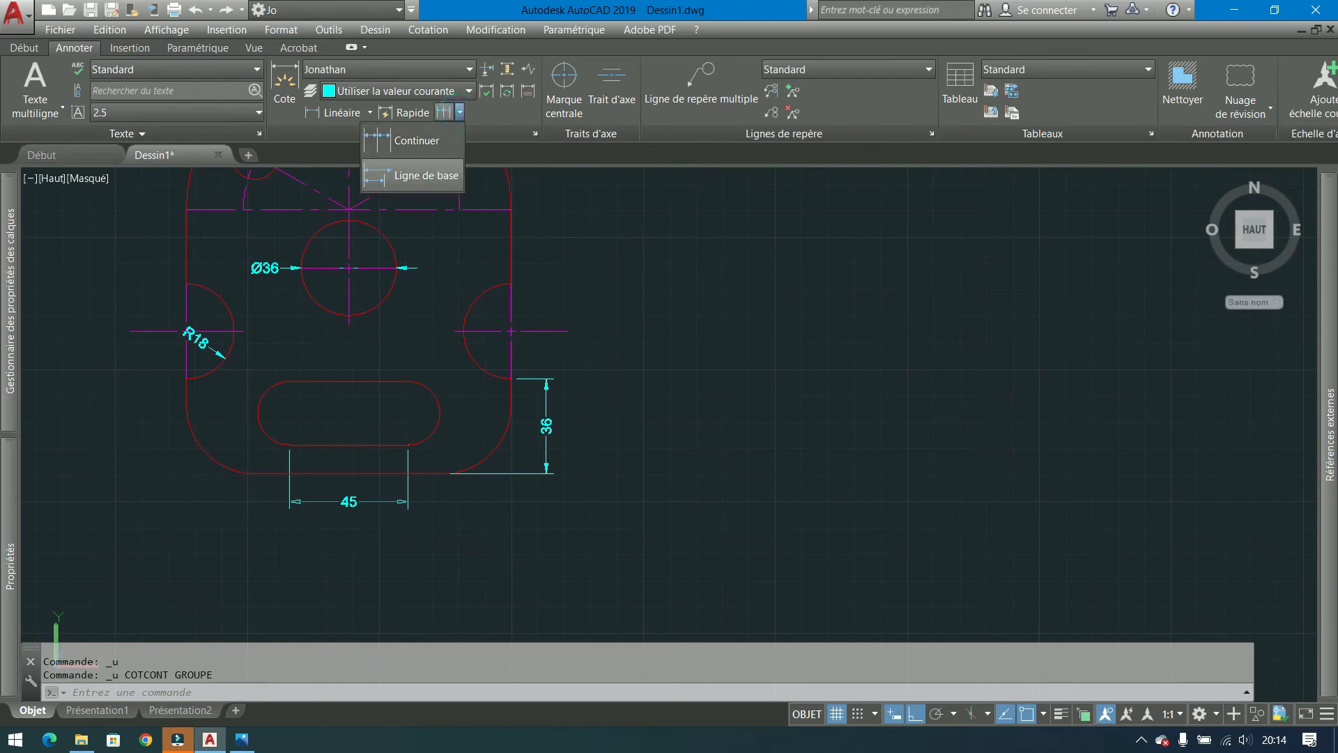
click(415, 175)
click(545, 453)
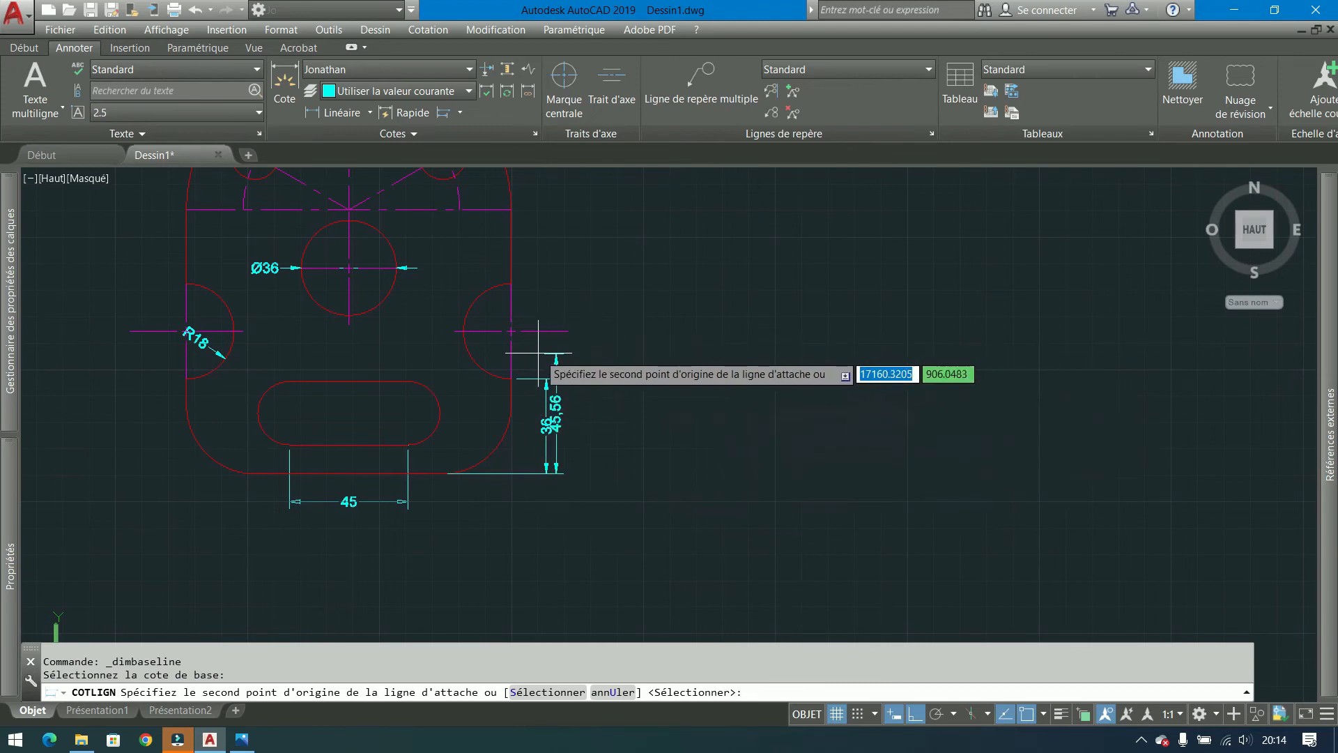
click(511, 331)
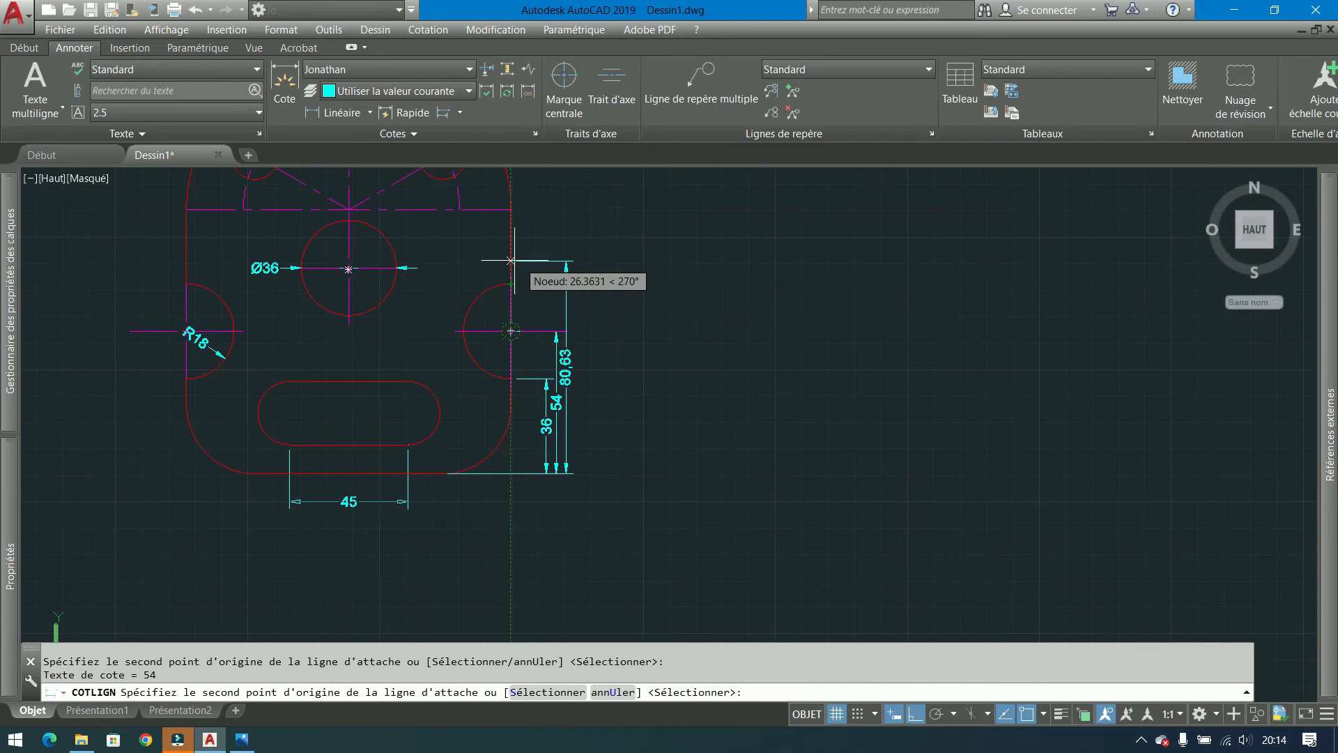
click(418, 268)
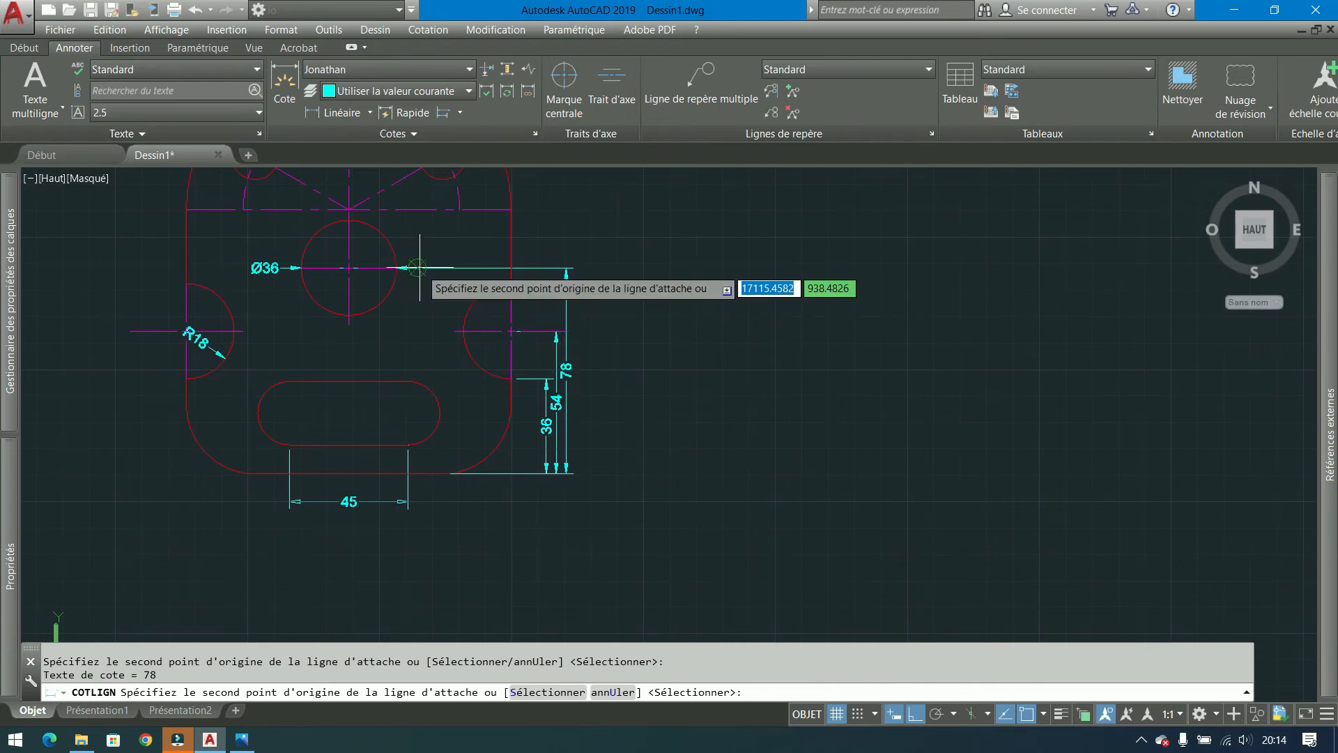
click(506, 211)
key(Escape)
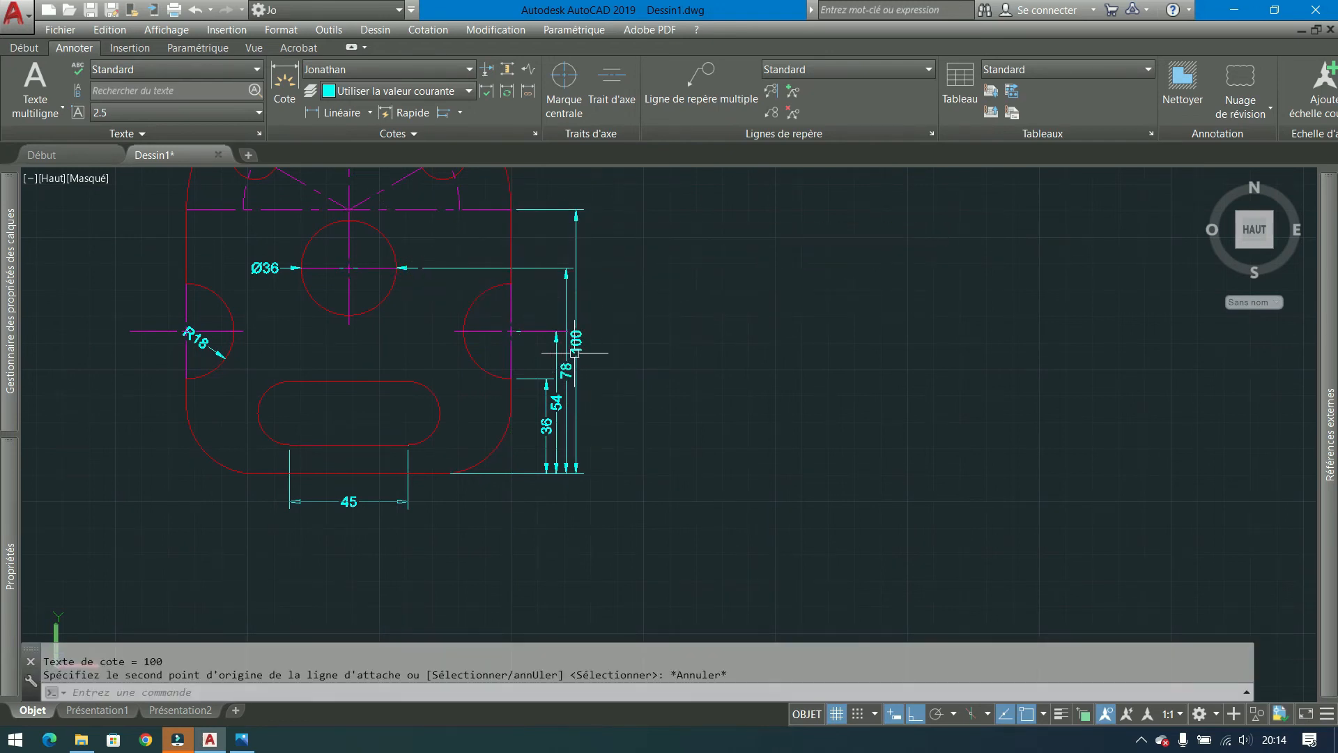
Erase the four stacked vertical dimensions beside the plate's right edge.
scroll(612, 486, up, 3)
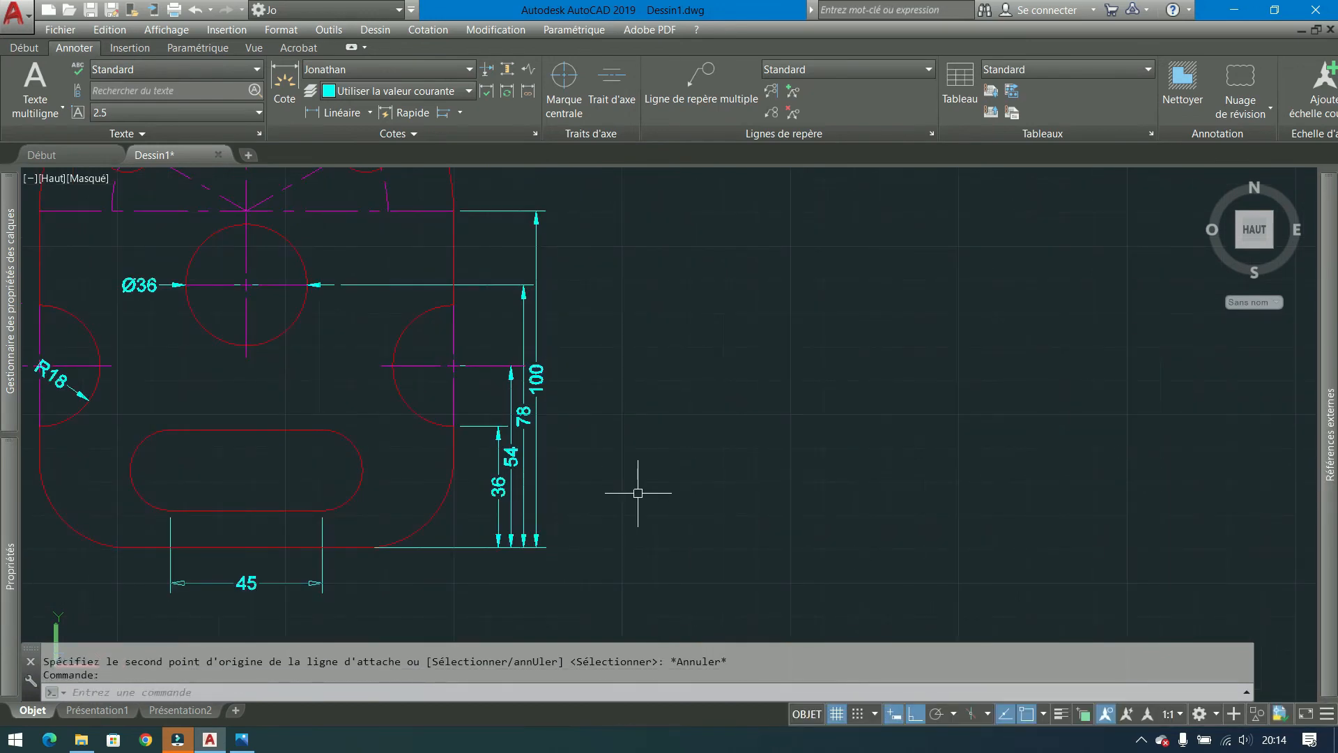
click(638, 492)
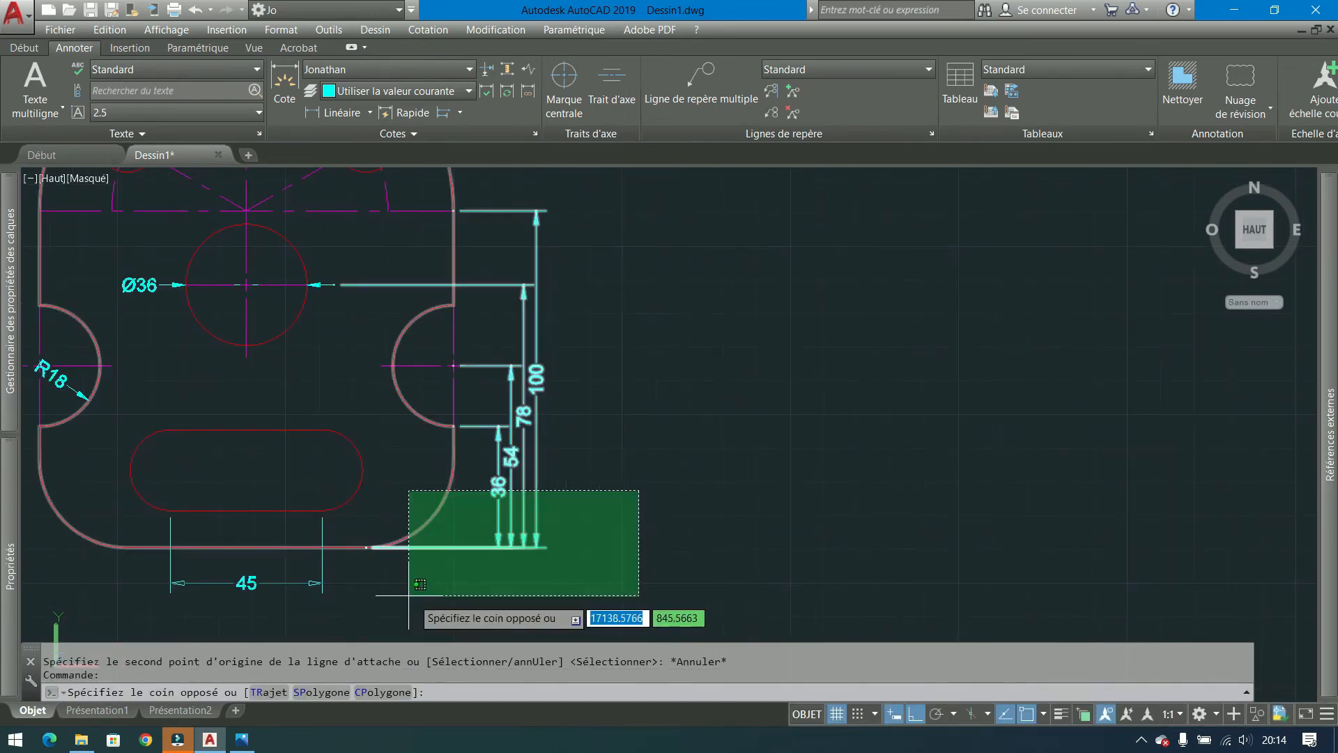
click(488, 547)
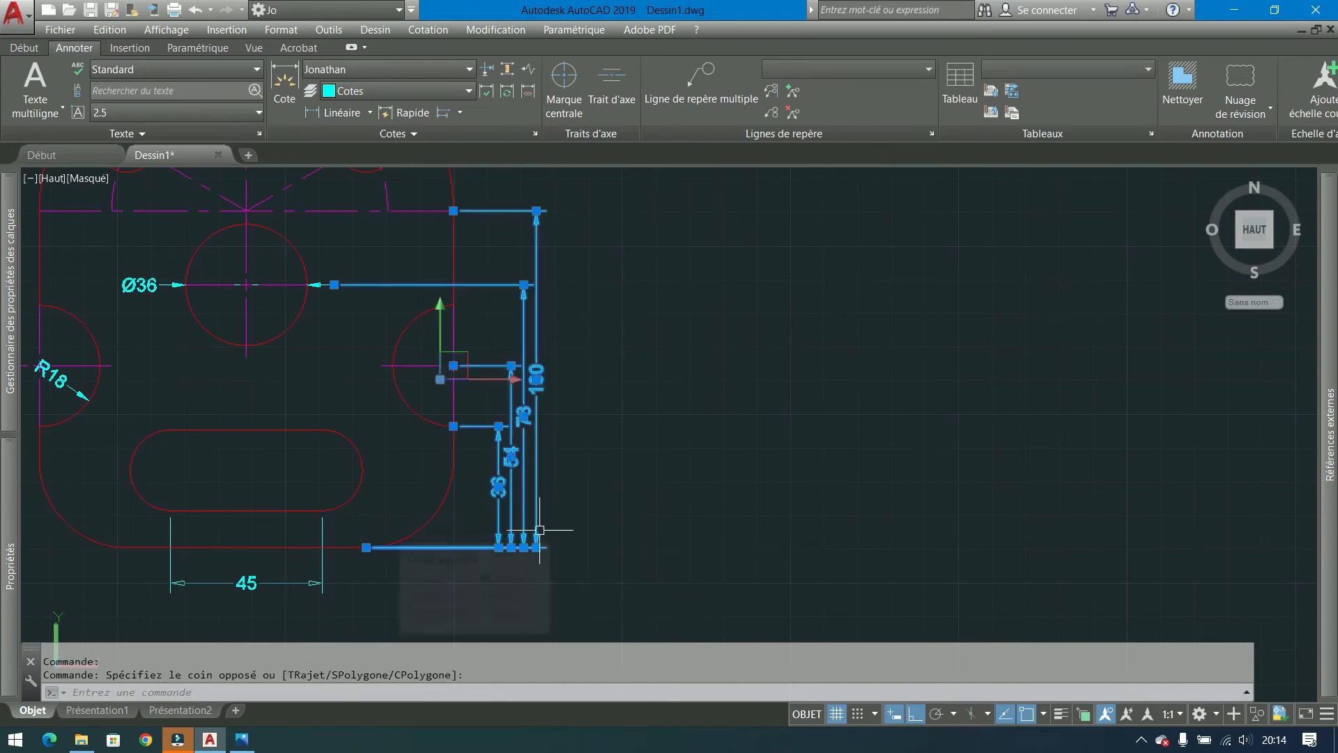
key(Delete)
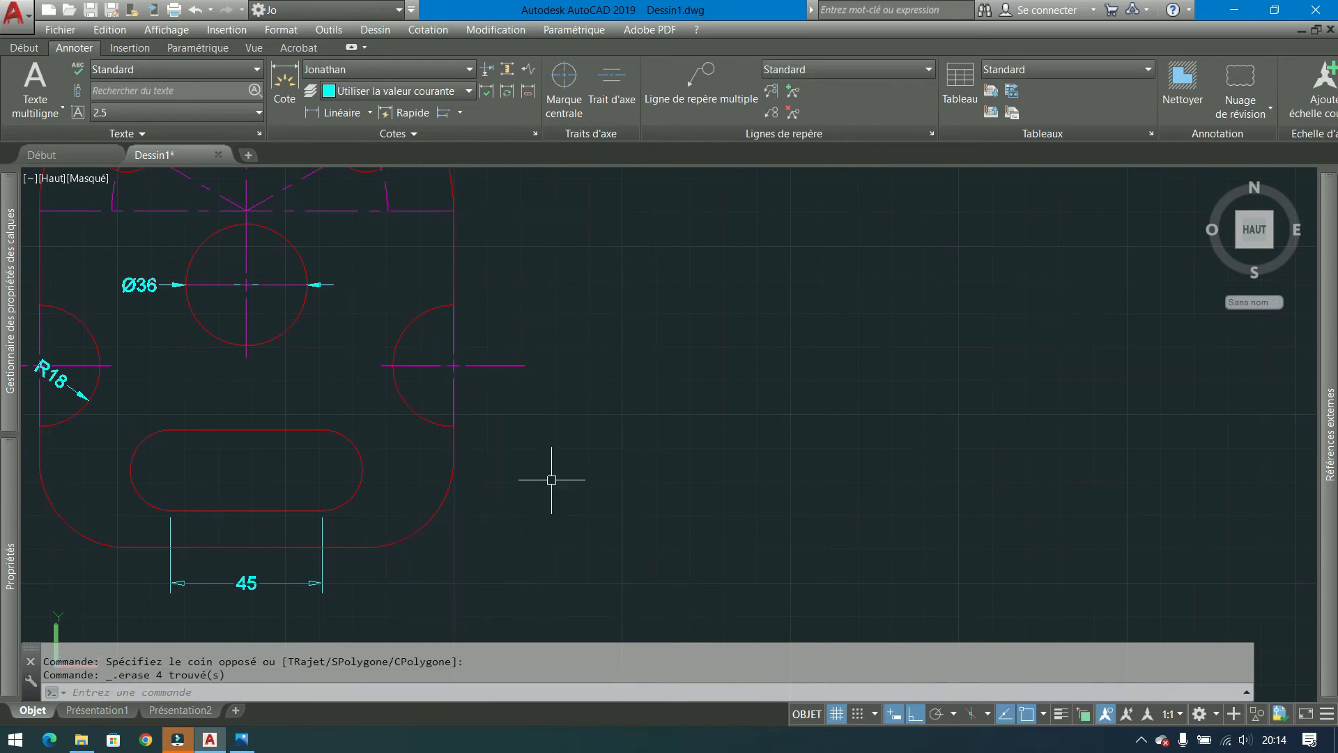
Select the dimension below the slot and open its custom dimension style for modification from the dimension style manager.
mouse_move(493, 473)
middle_down()
mouse_move(864, 374)
mouse_move(825, 391)
middle_up()
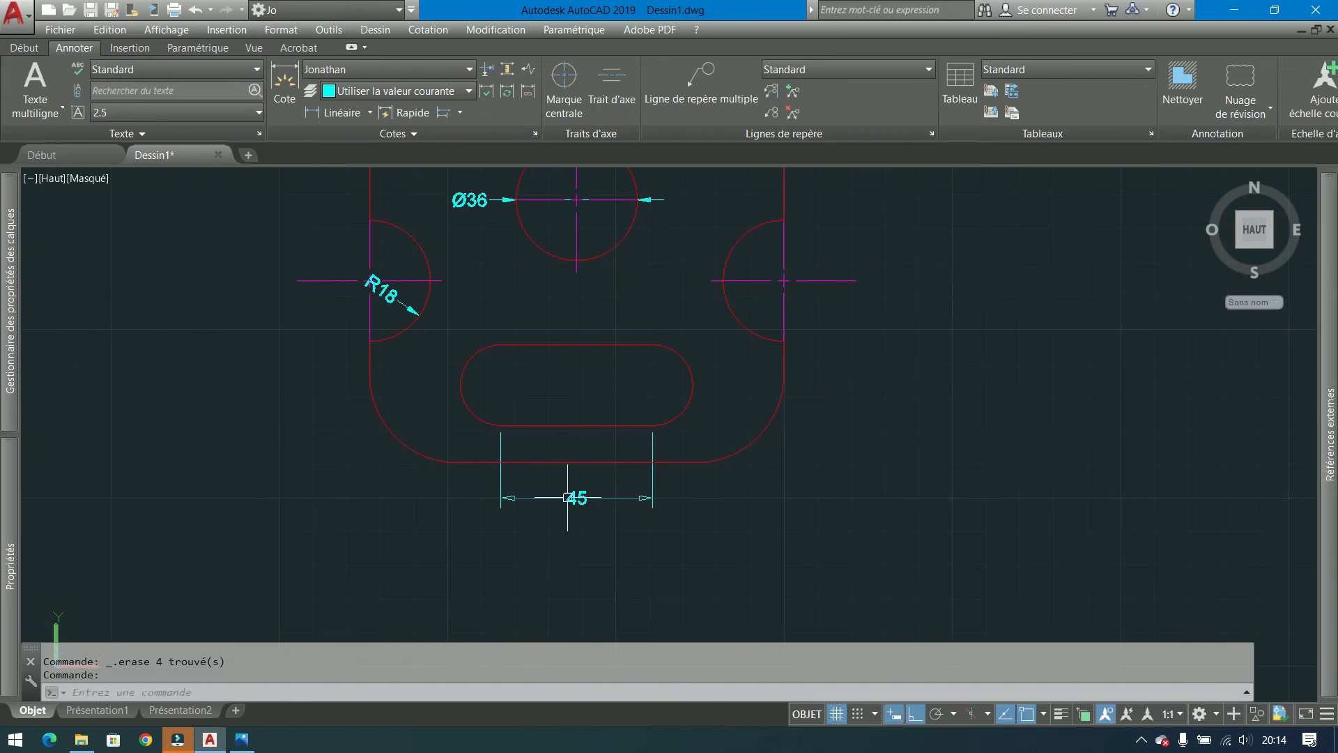
click(609, 495)
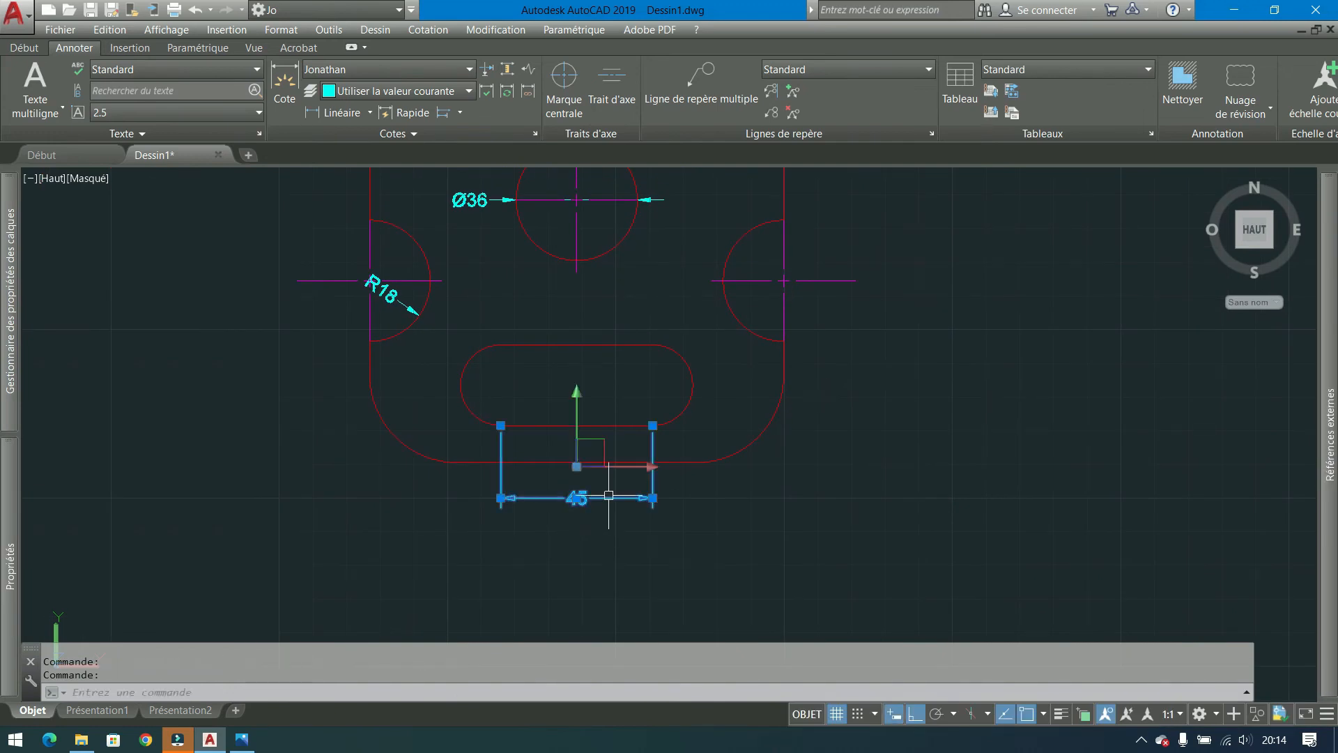
click(462, 138)
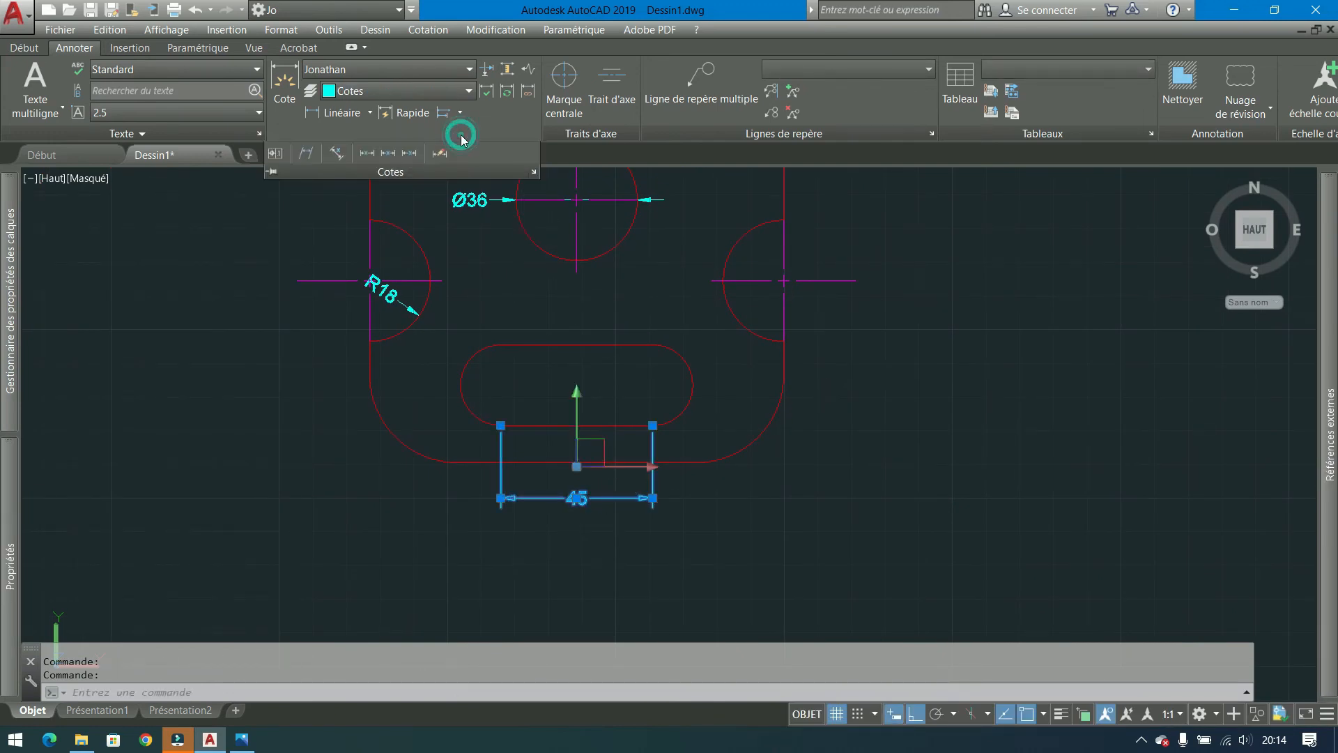
click(469, 69)
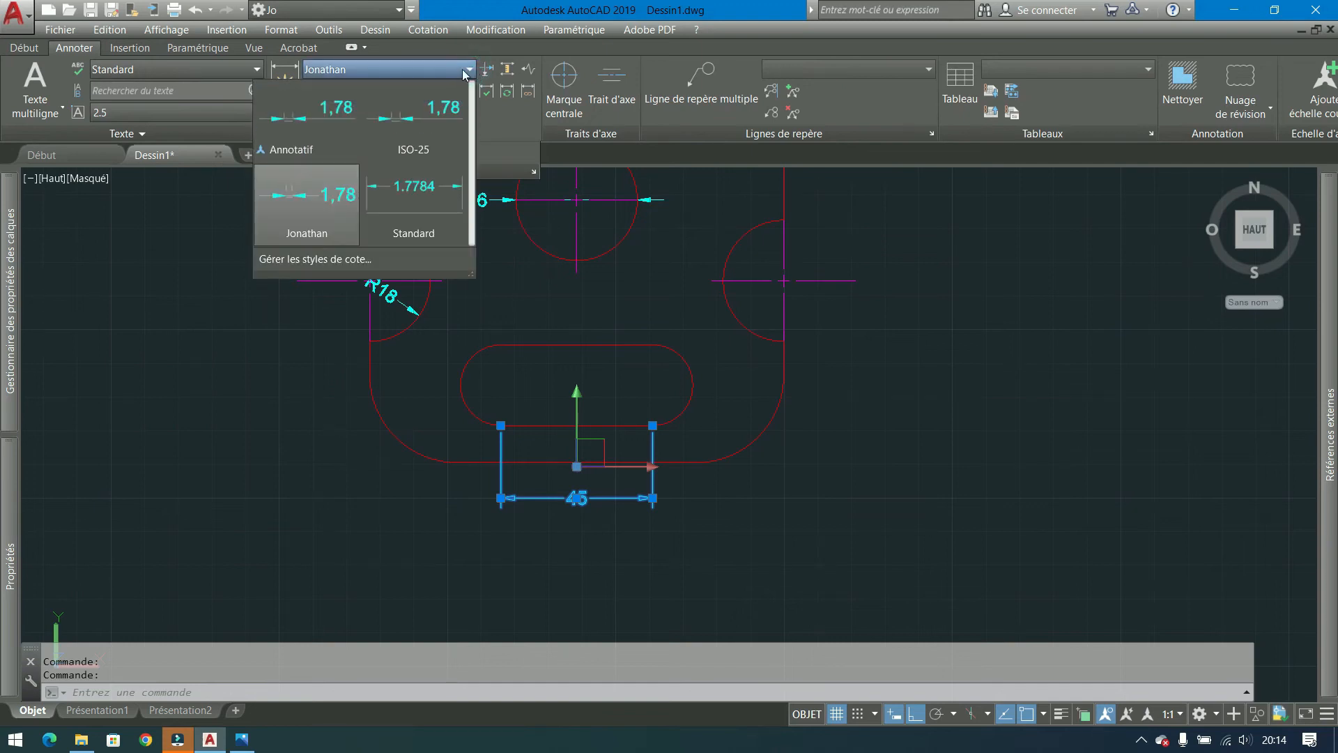
click(293, 260)
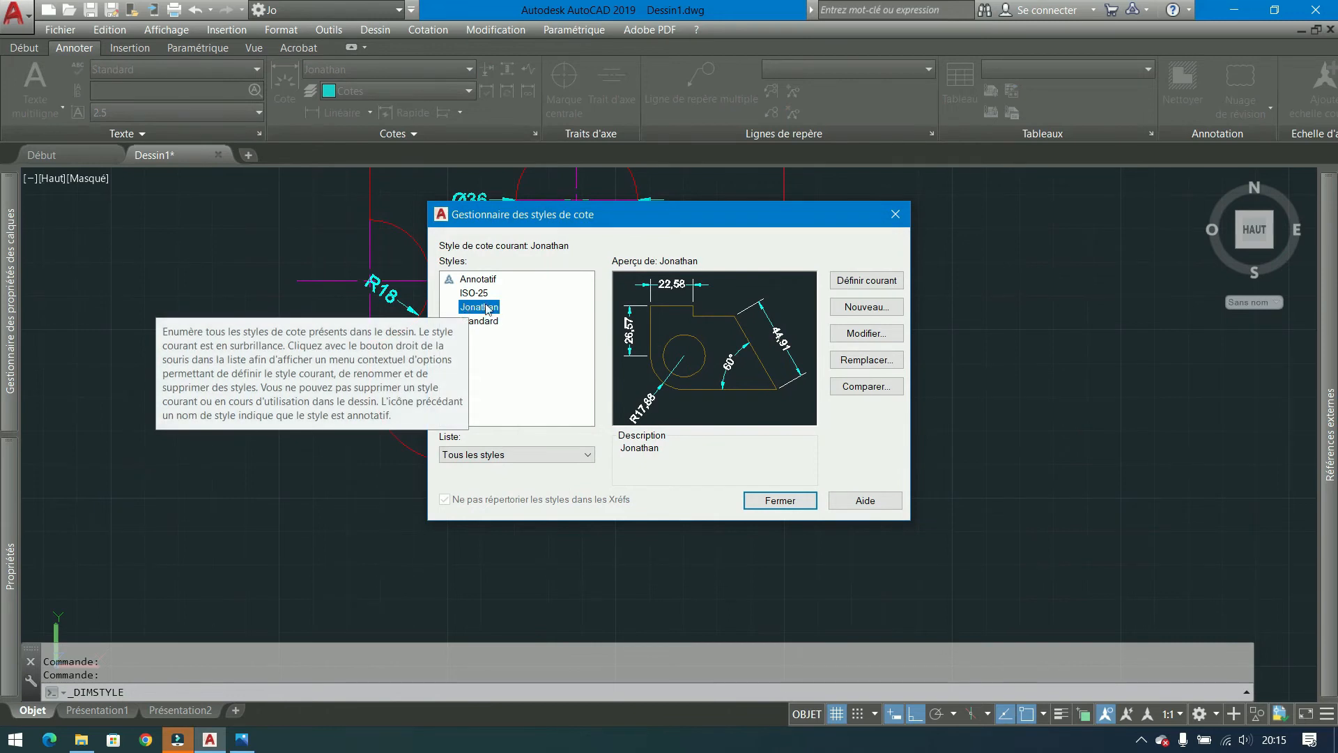
click(867, 335)
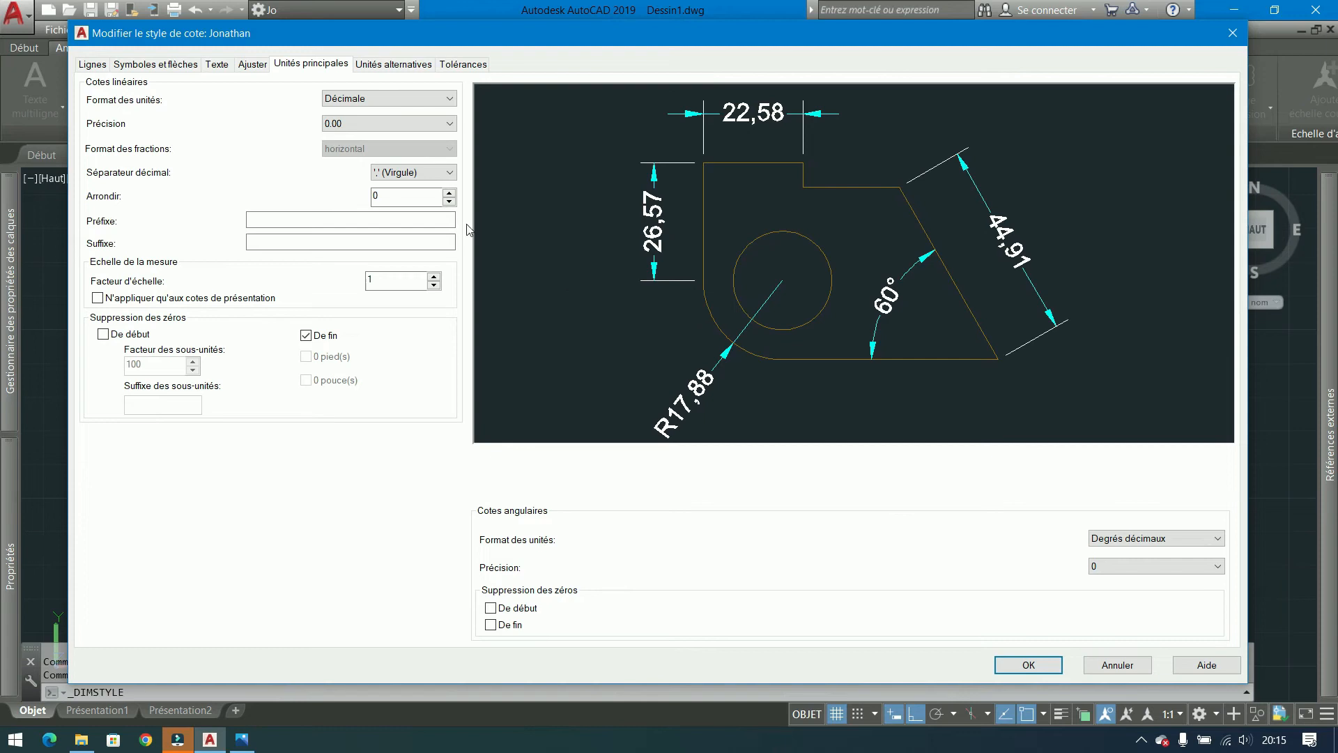
Set the style's linear dimension precision to 0.0 with the Décimale unit format, after trying 0.00000000.
click(407, 102)
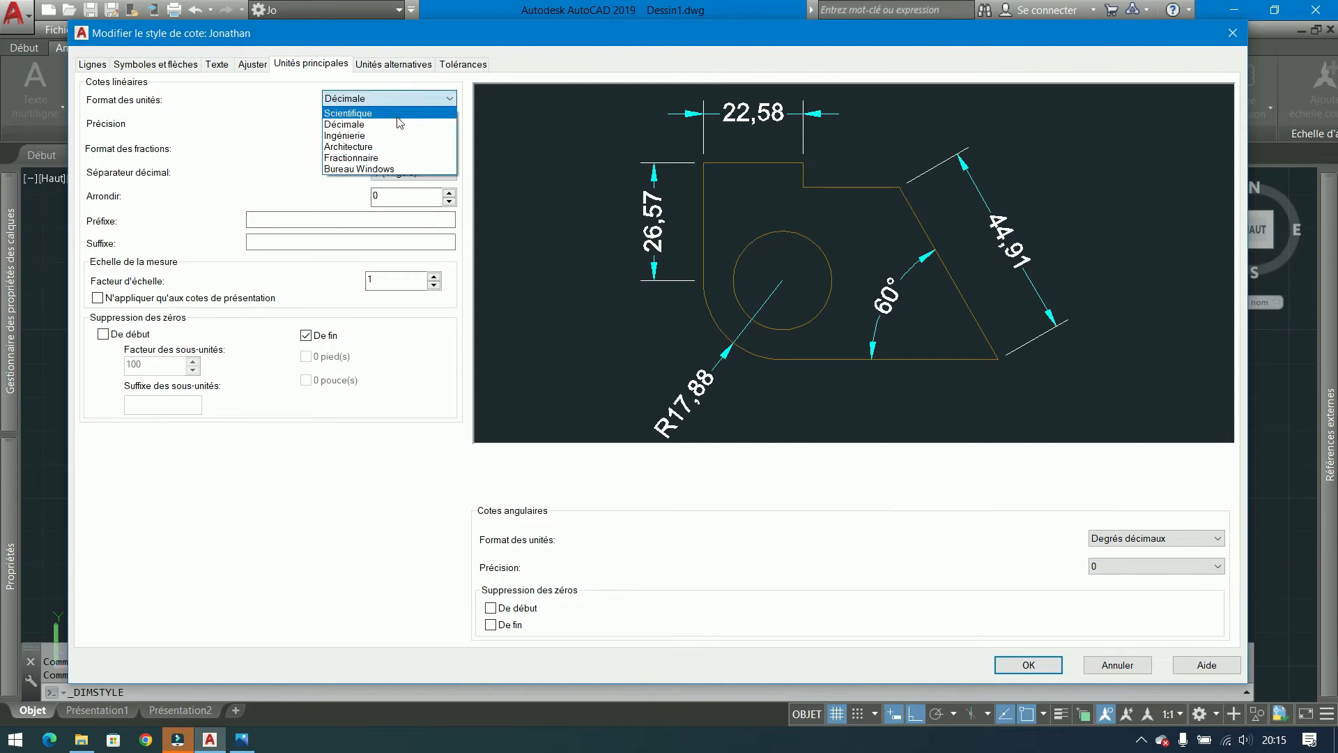
click(398, 341)
click(382, 122)
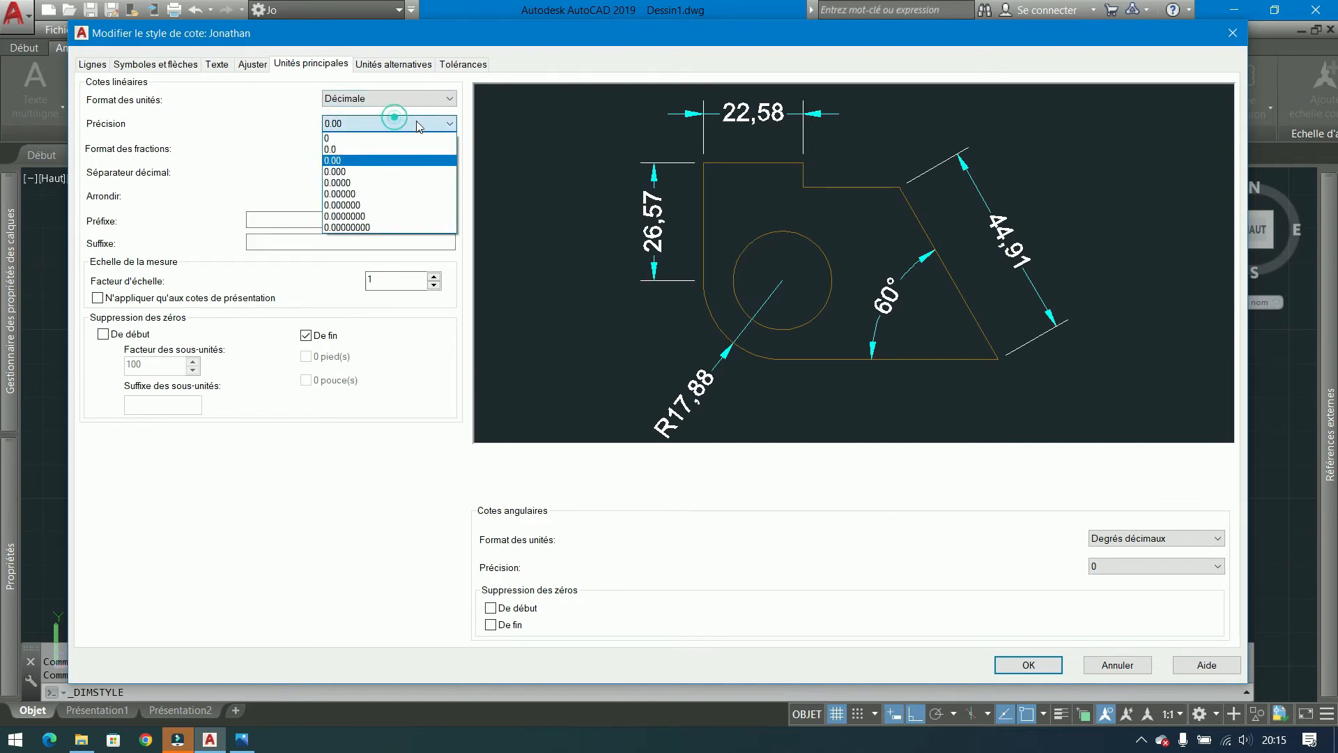
click(372, 229)
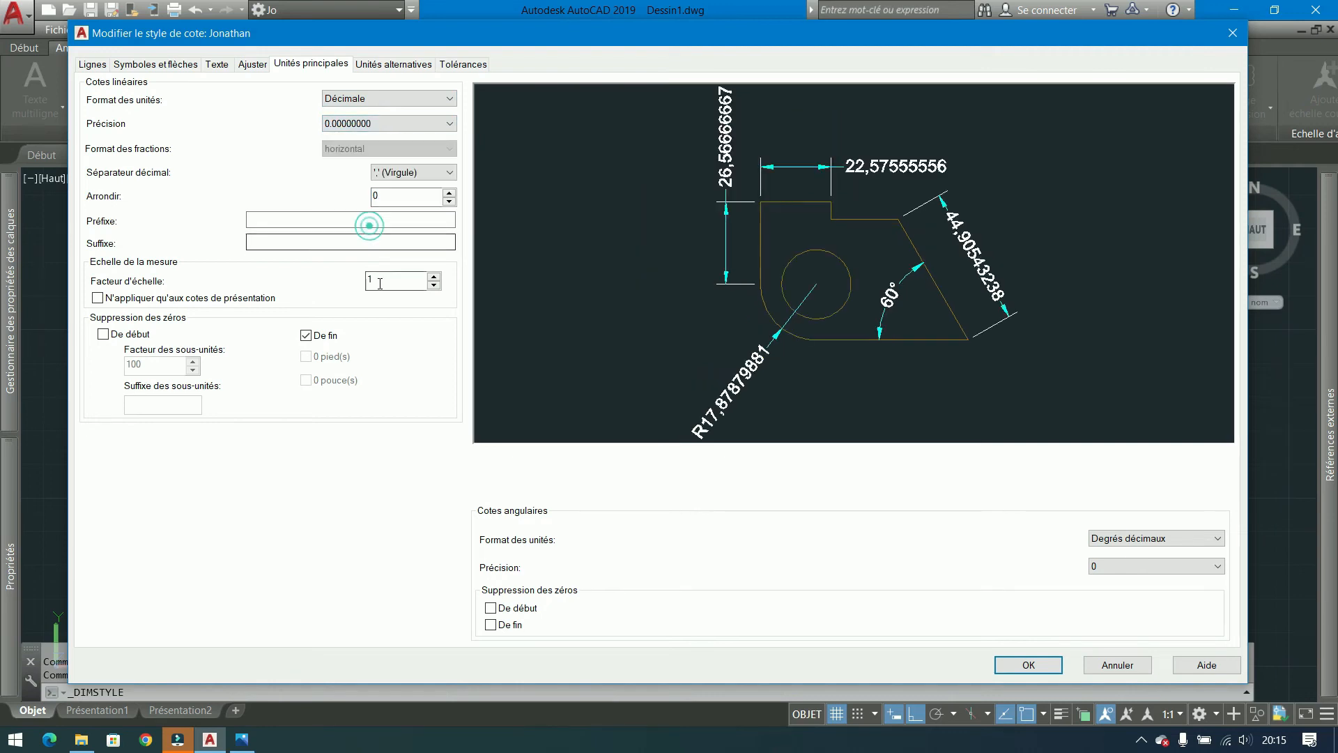
click(403, 126)
click(348, 152)
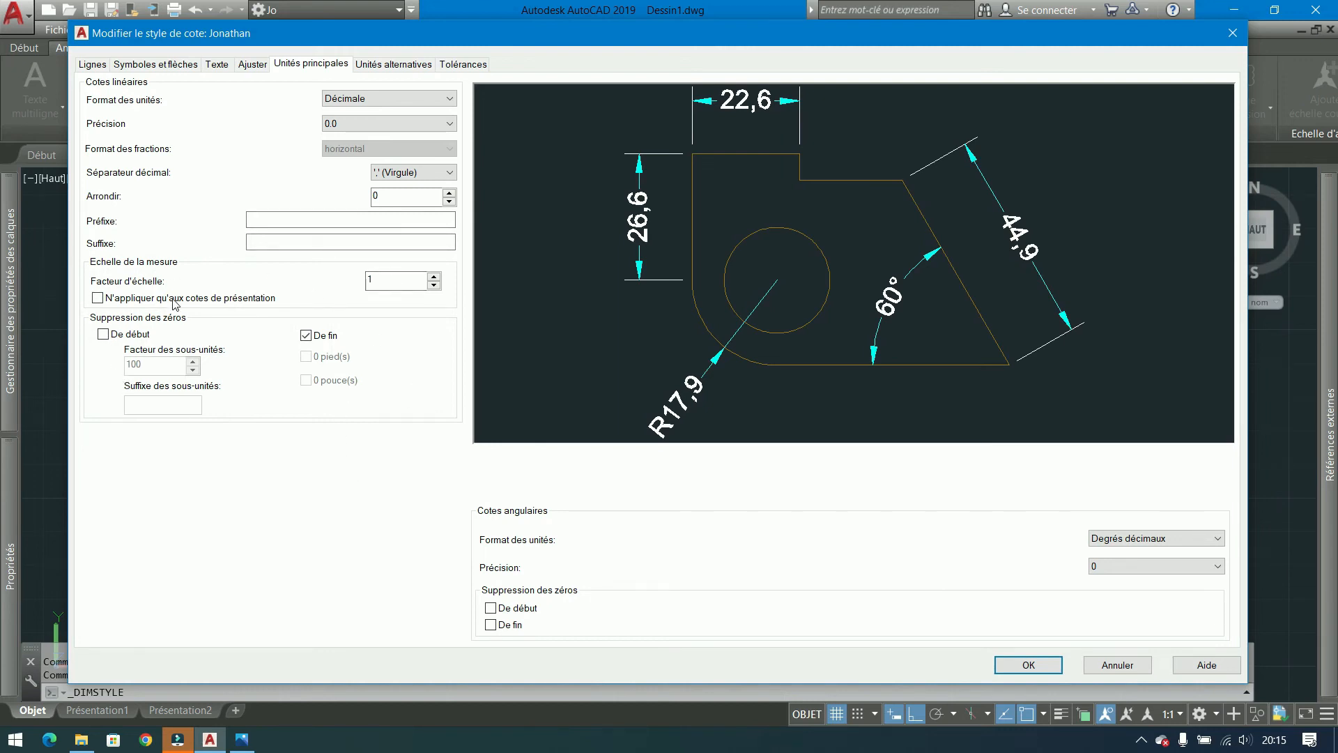
Try suppressing leading zeros for linear dimensions and trailing zeros for angular dimensions.
click(103, 334)
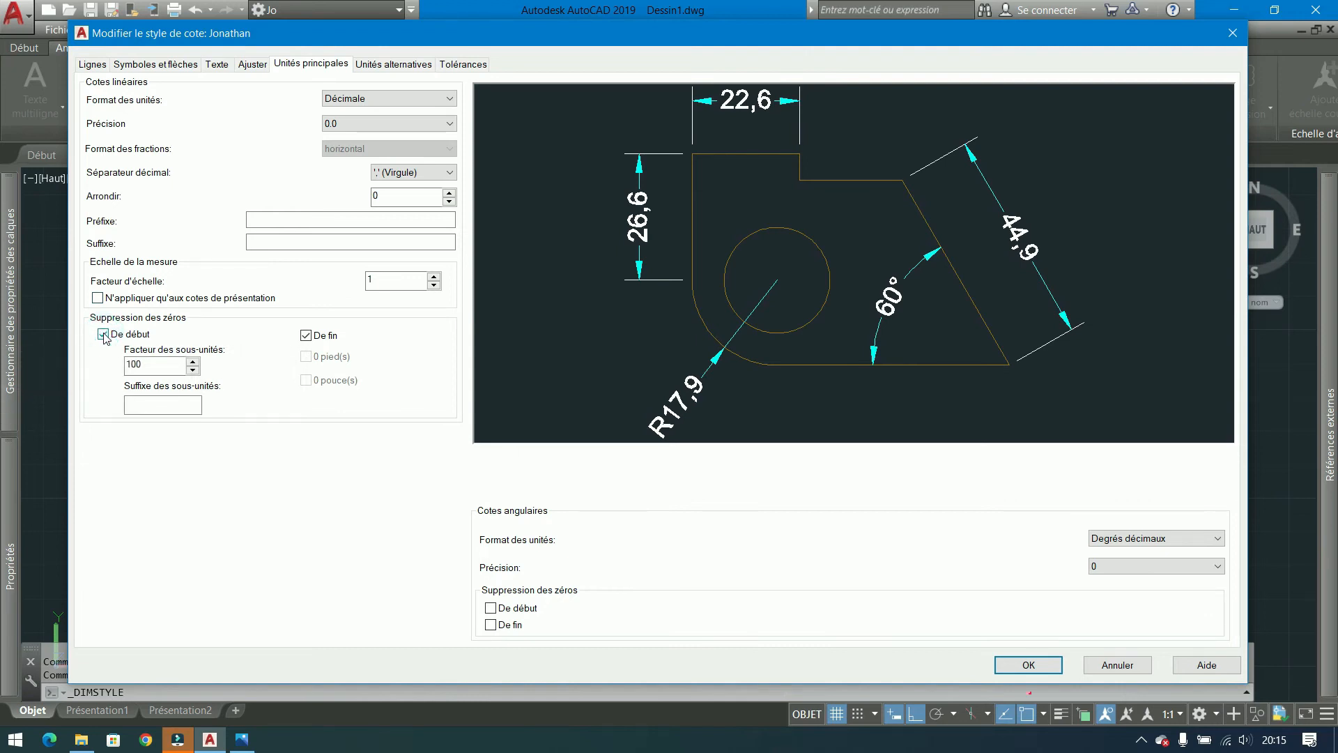
click(491, 624)
click(490, 624)
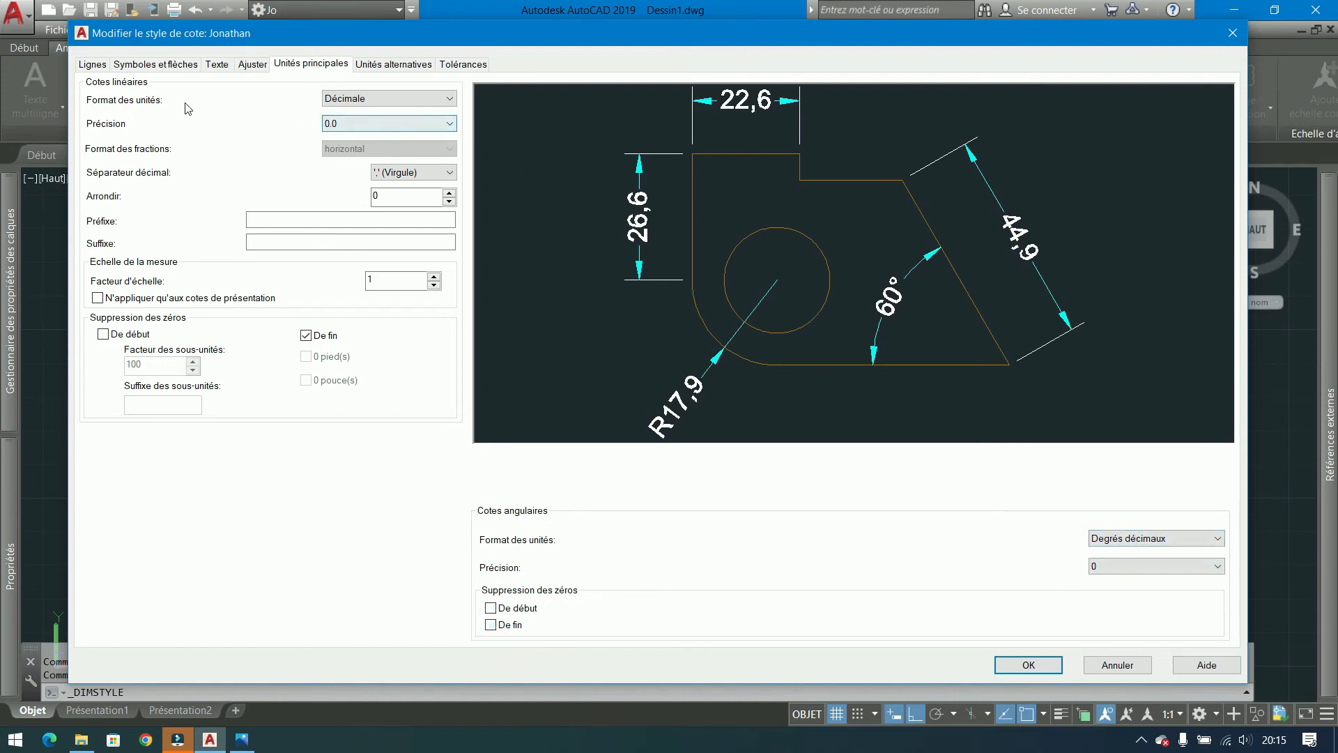
Try extending the extension lines 6 and 4 beyond the dimension lines, and return the value to 3.
click(88, 65)
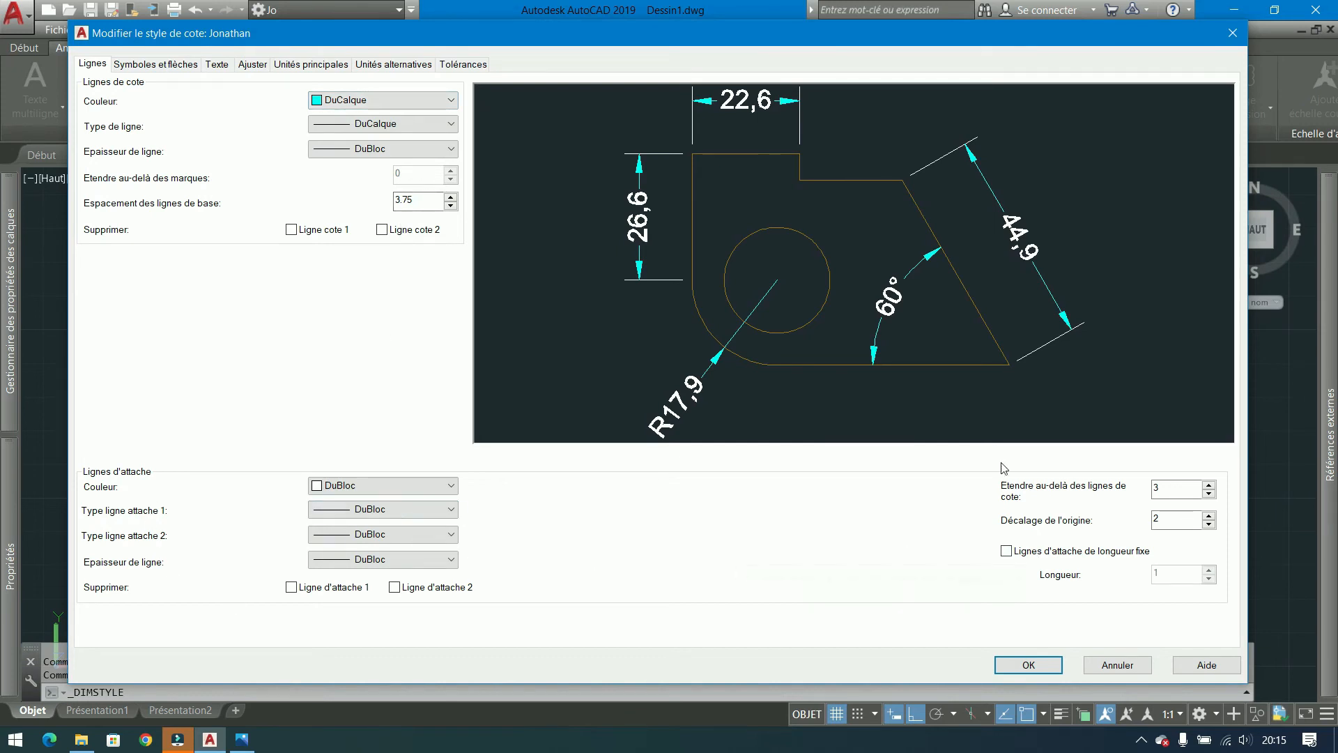
double_click(1178, 488)
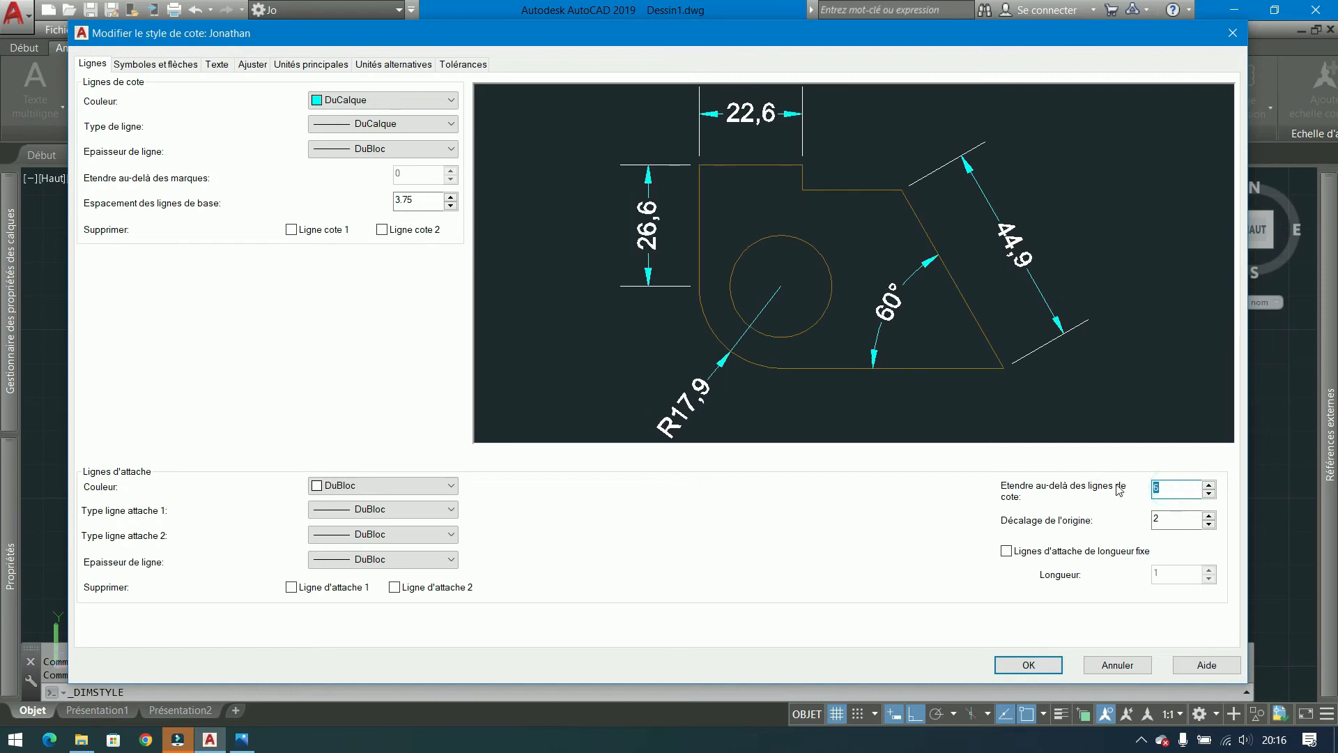
text(4)
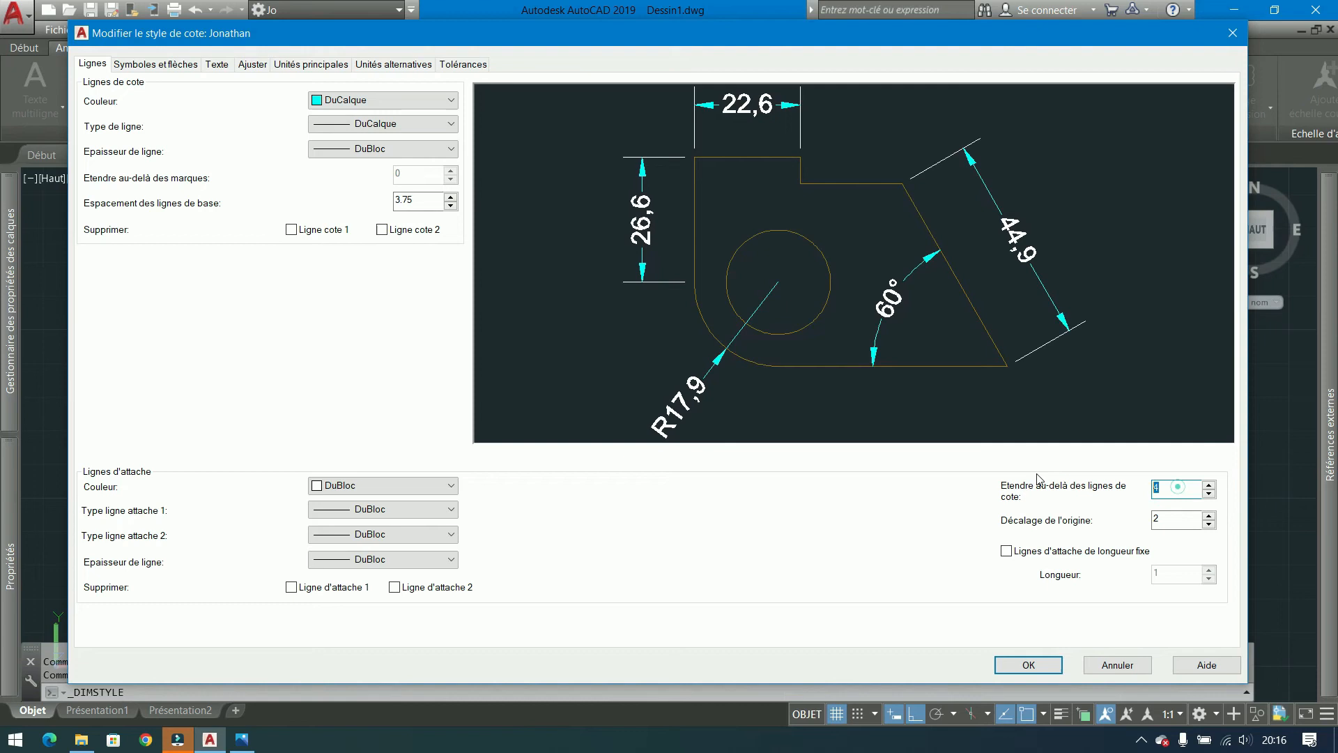
text(3)
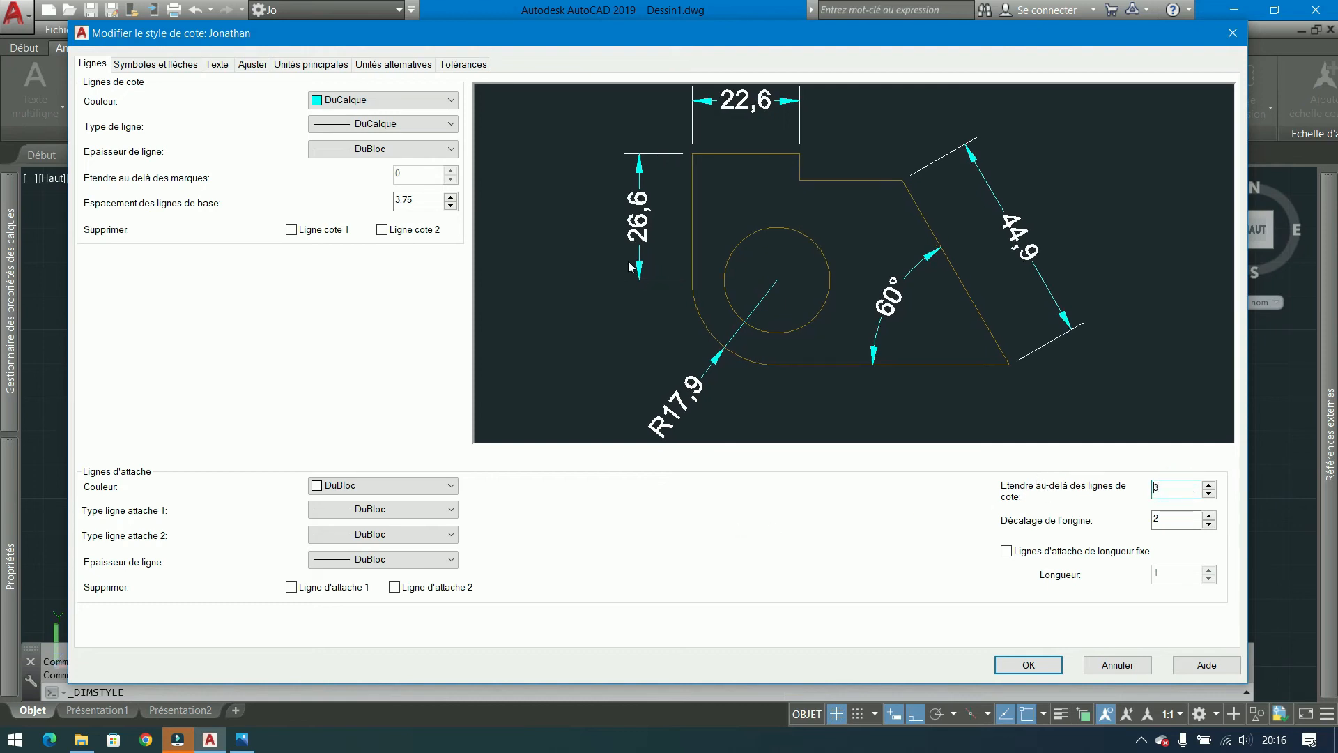
Try Petit point for the leader, Marque architecturale for the second arrowhead and Fermée for the first arrowhead.
click(154, 65)
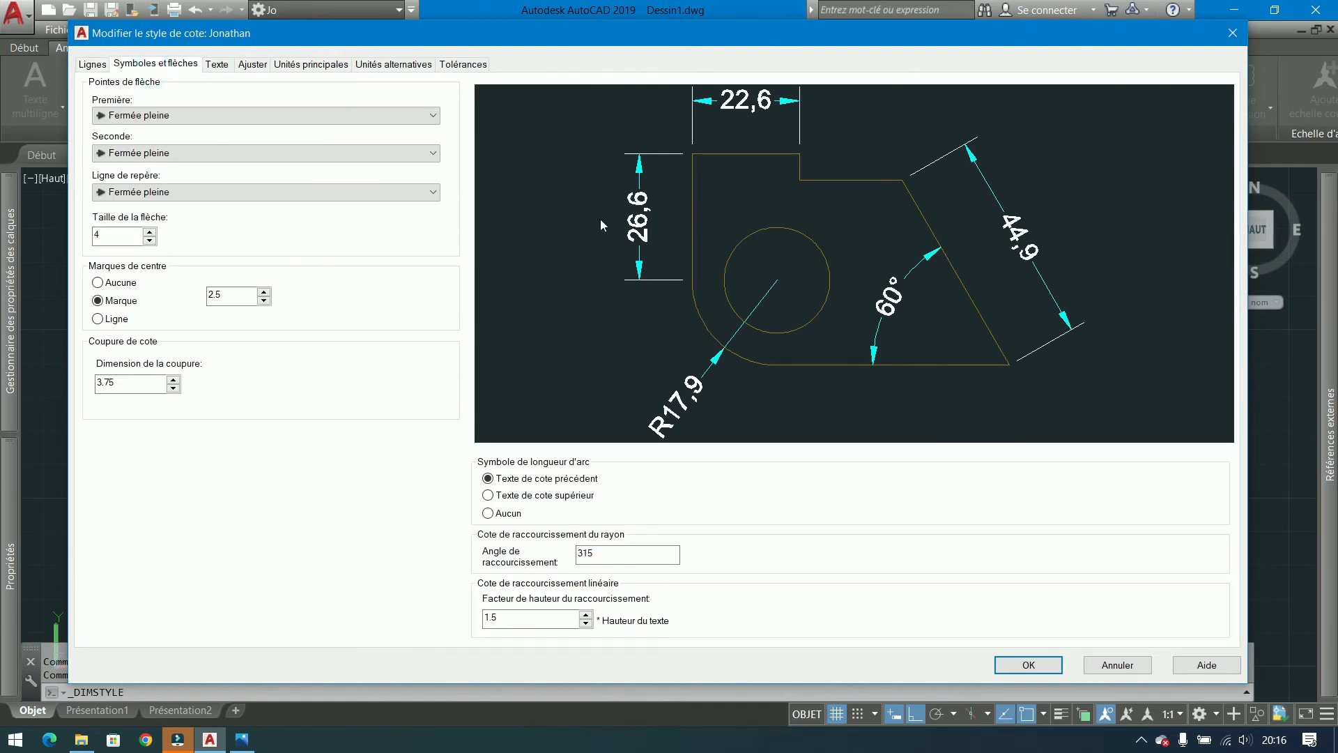
click(232, 191)
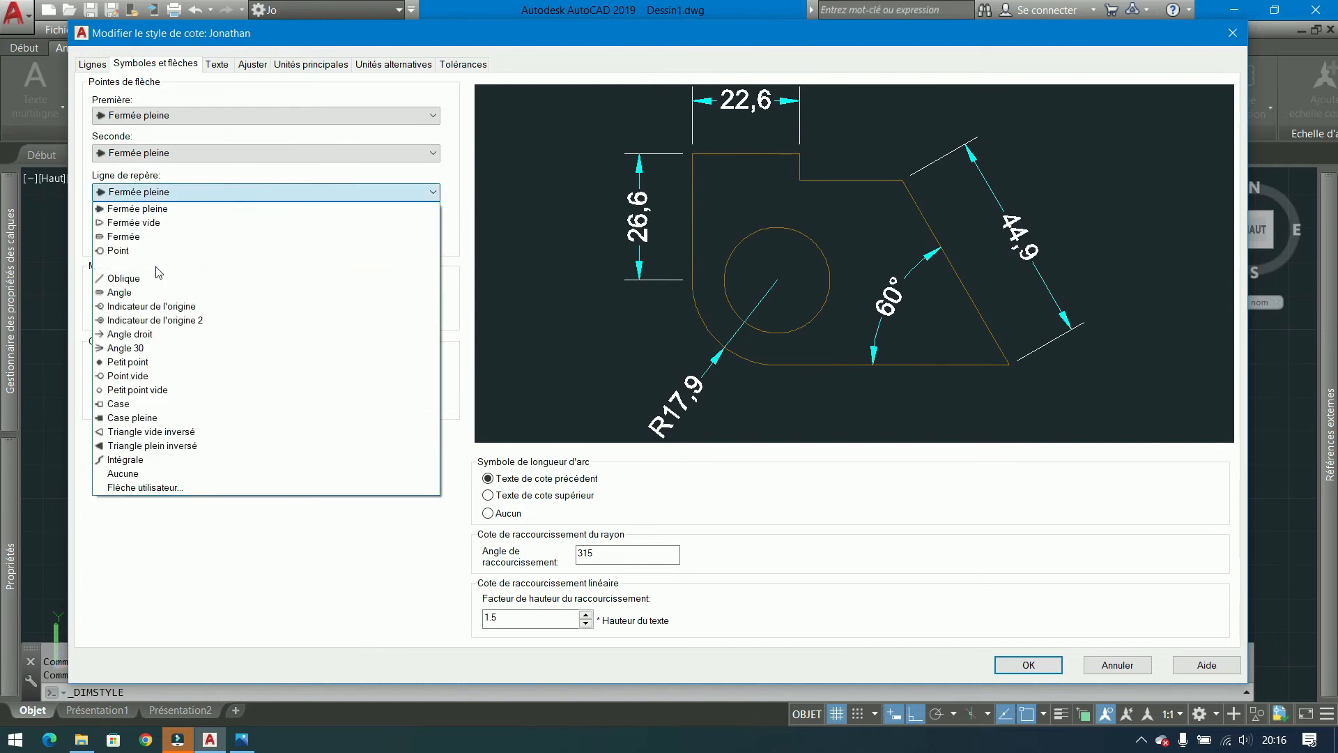
click(136, 362)
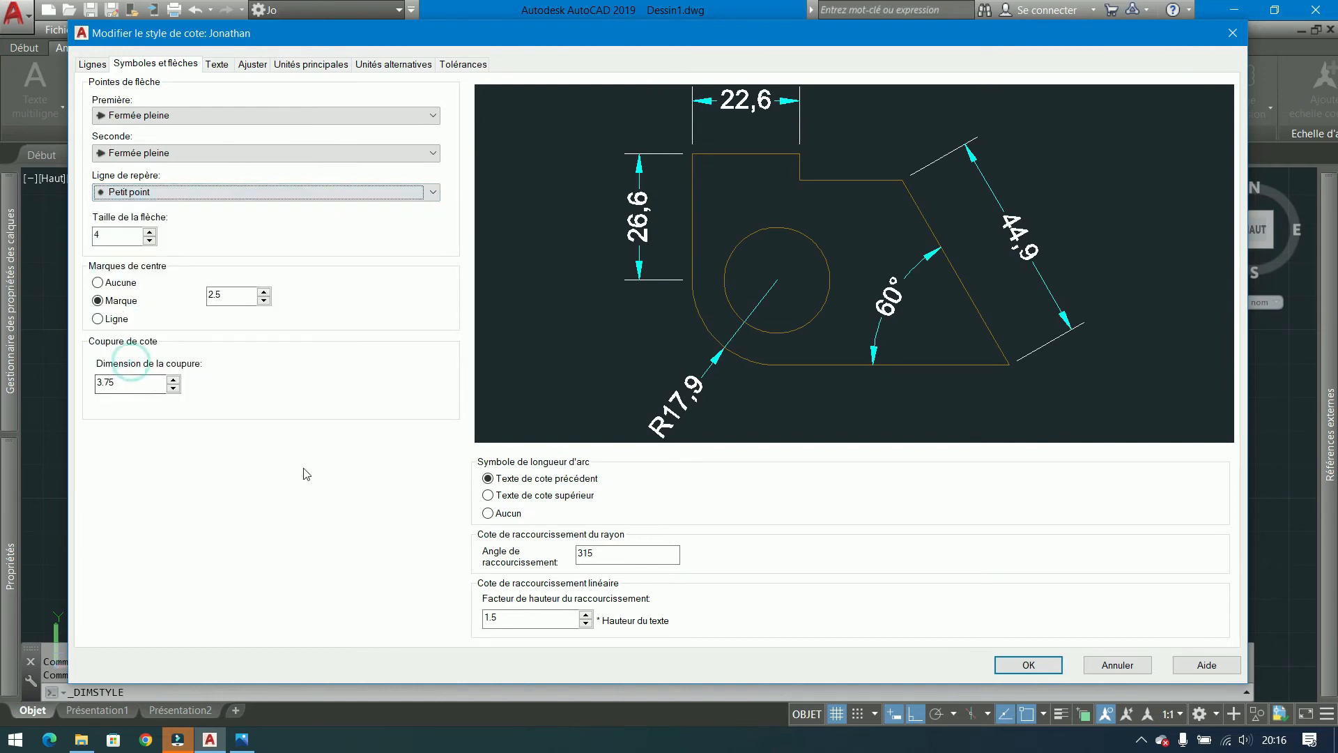
click(215, 153)
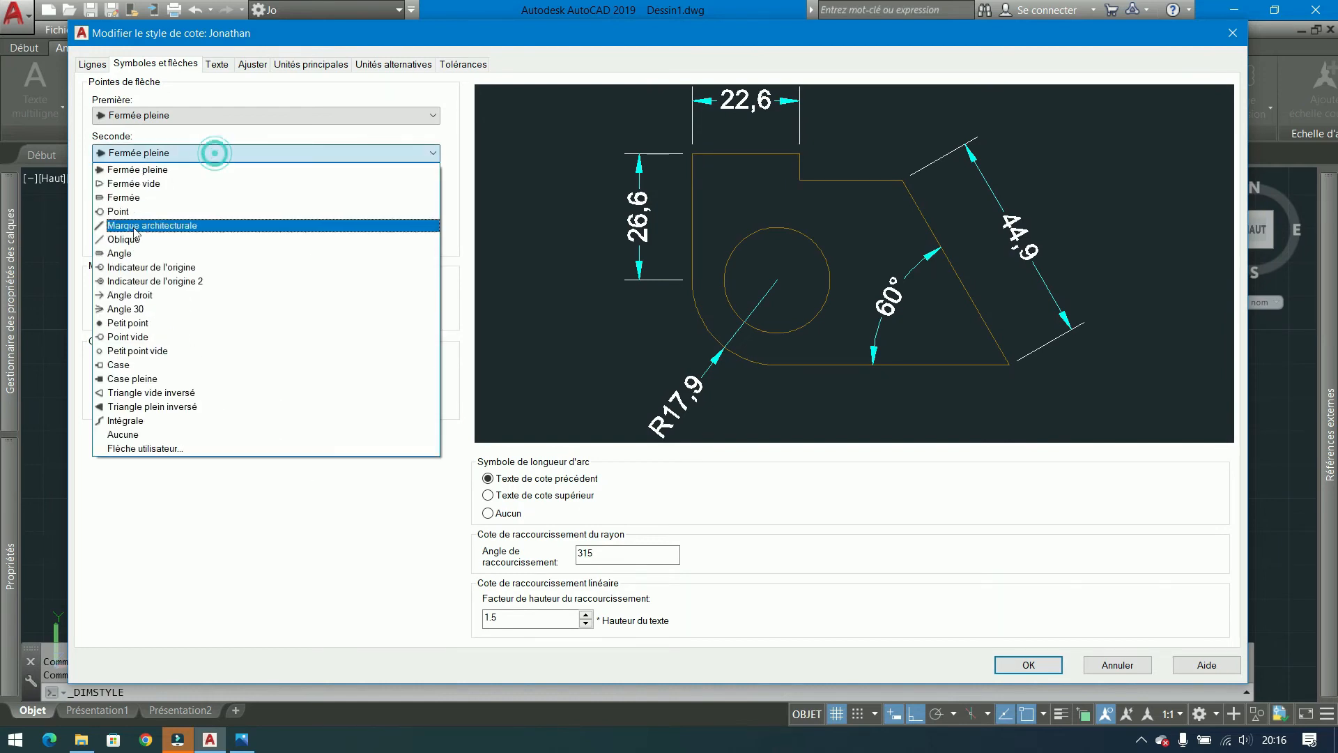
click(134, 229)
click(230, 115)
click(175, 157)
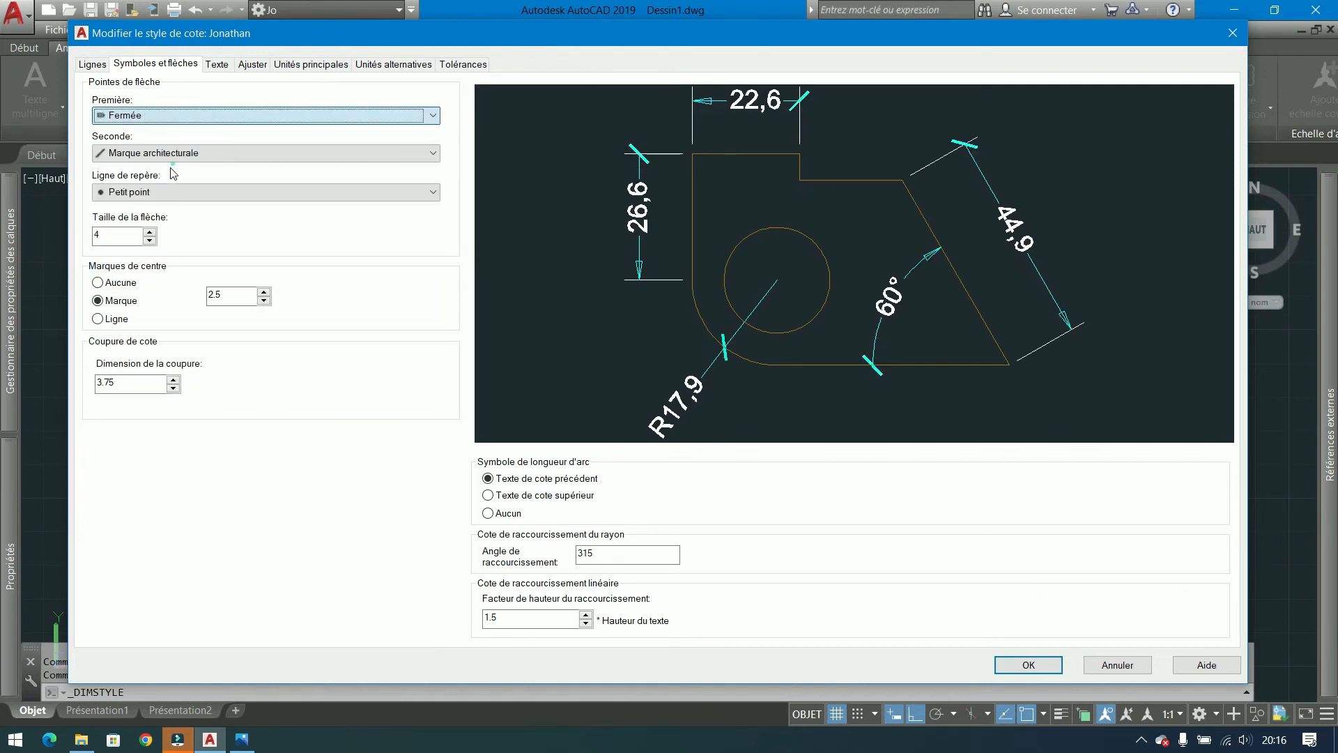
Reset the first, second and leader arrowheads to Fermée pleine, with centre marks of 10 and a dimension break of 5.
click(237, 115)
click(175, 132)
click(183, 154)
click(180, 182)
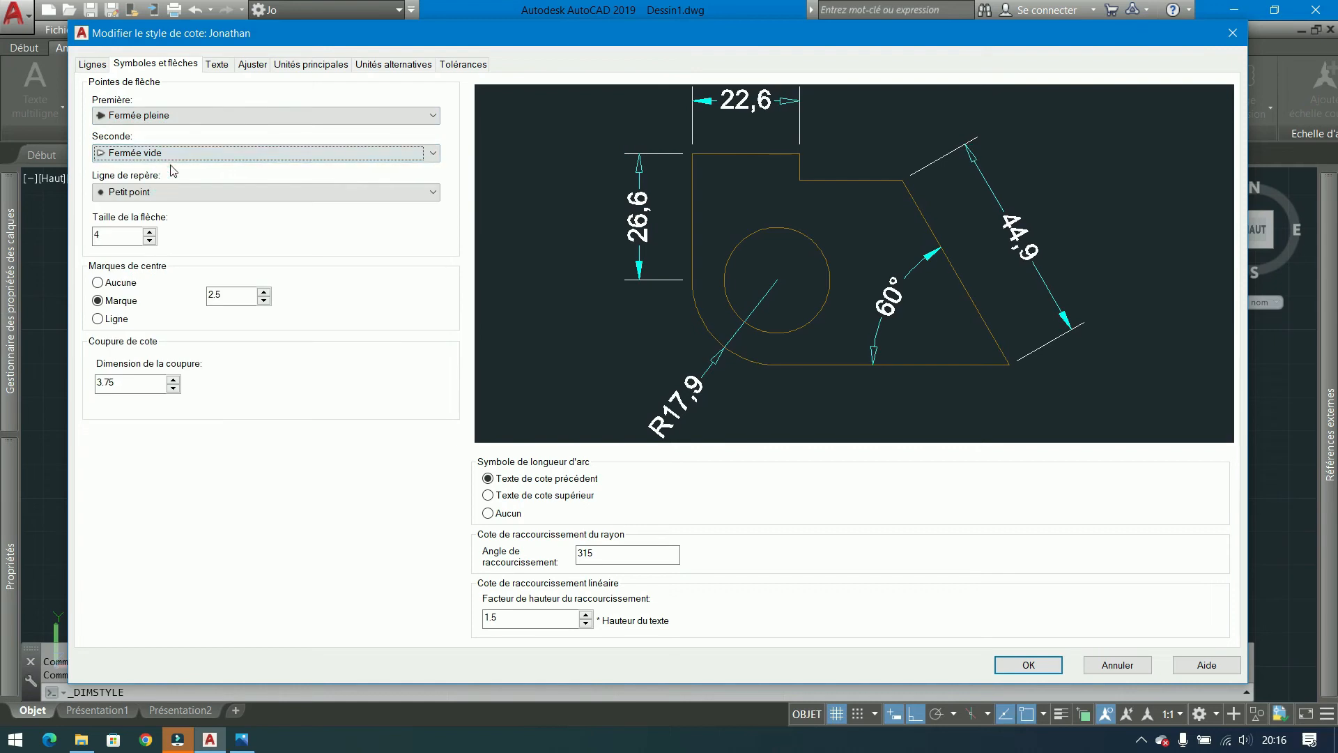
click(167, 153)
click(156, 170)
click(185, 192)
click(160, 208)
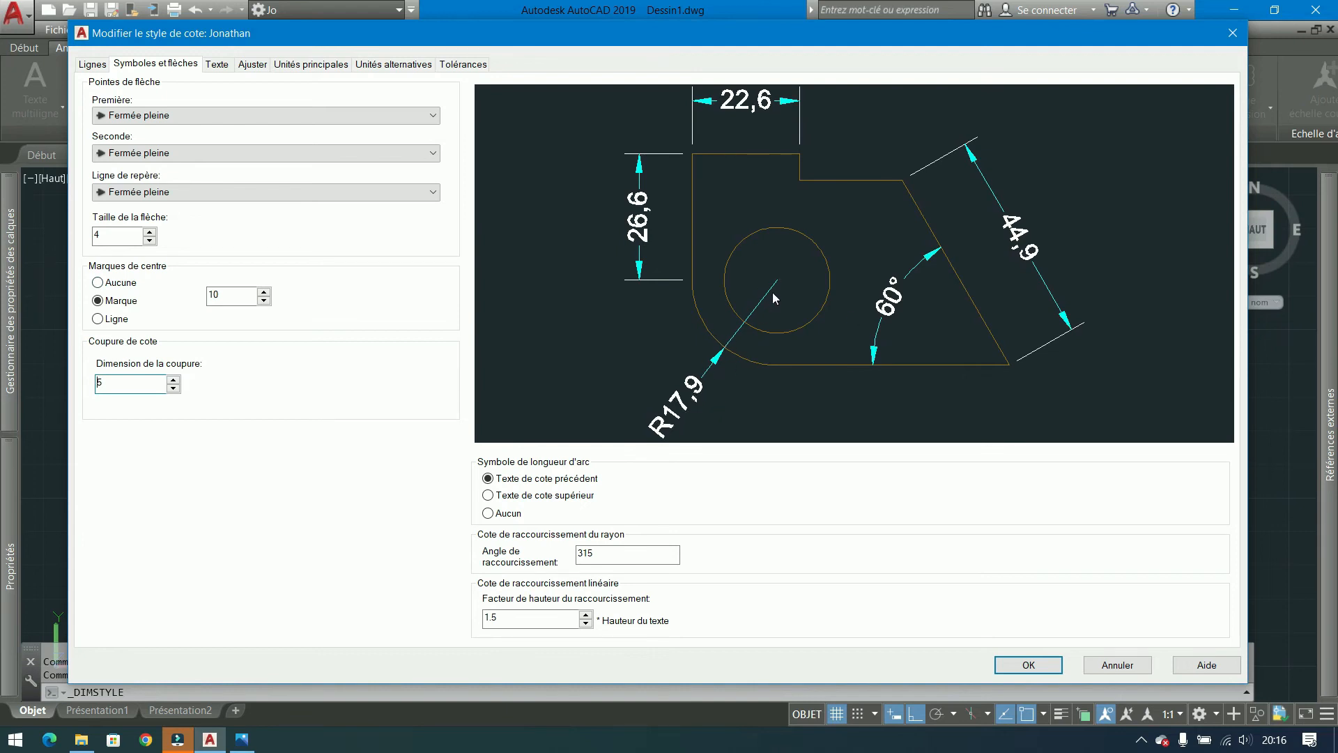
click(542, 479)
Set the dimension text colour to DuCalque after trying Rouge, keeping the Standard text style.
click(216, 65)
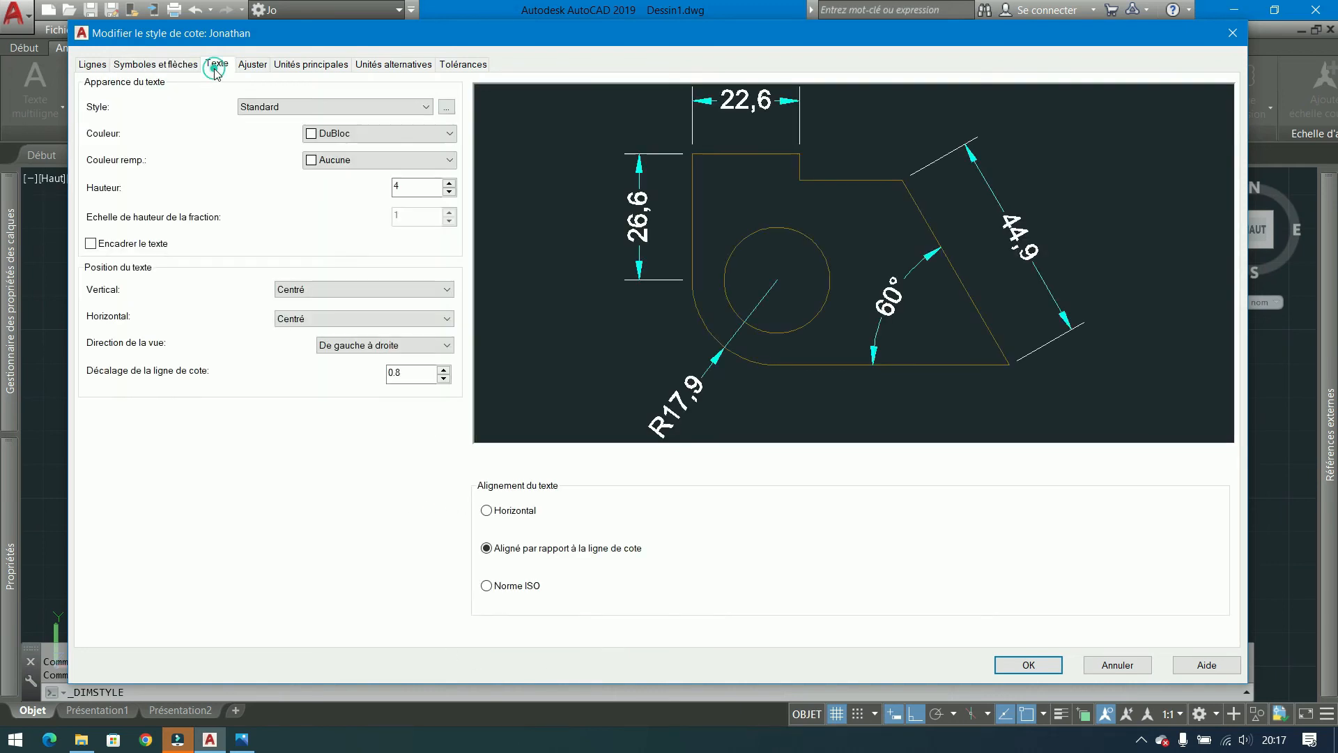
click(312, 105)
click(313, 104)
click(411, 133)
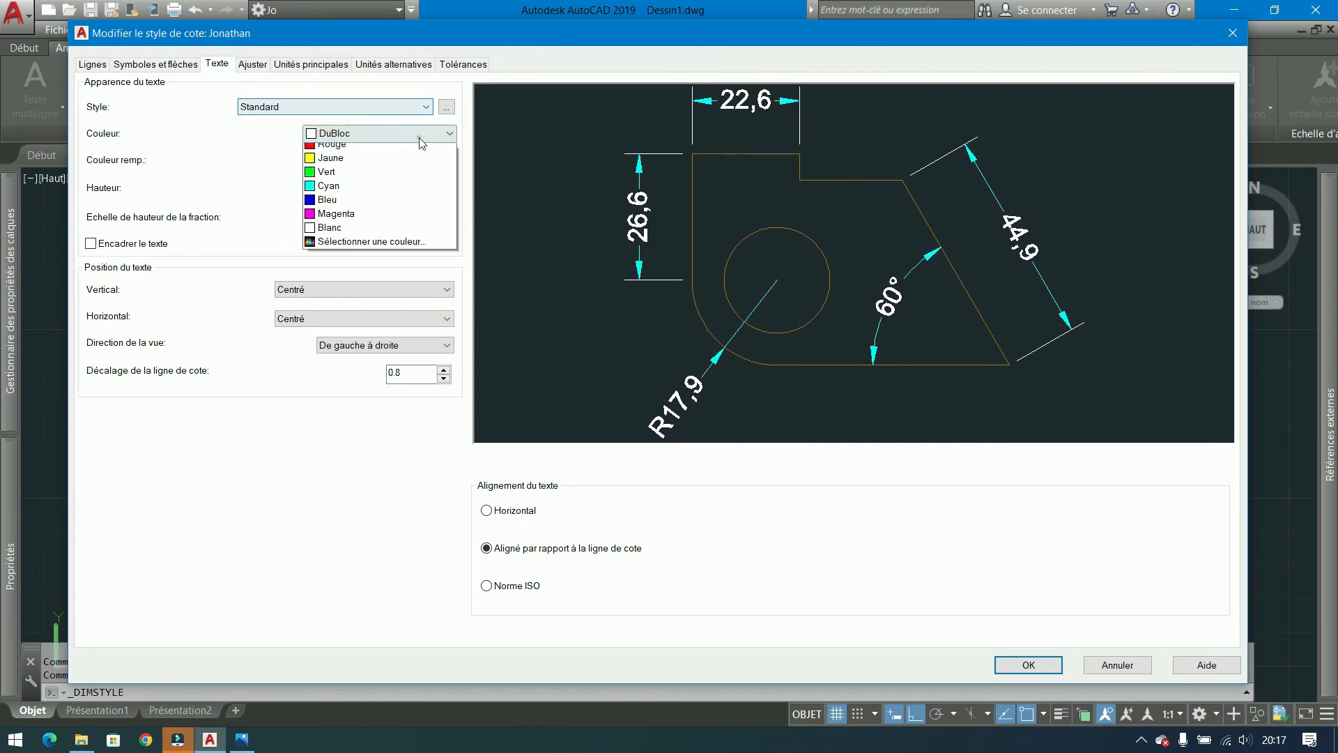
click(347, 180)
click(388, 133)
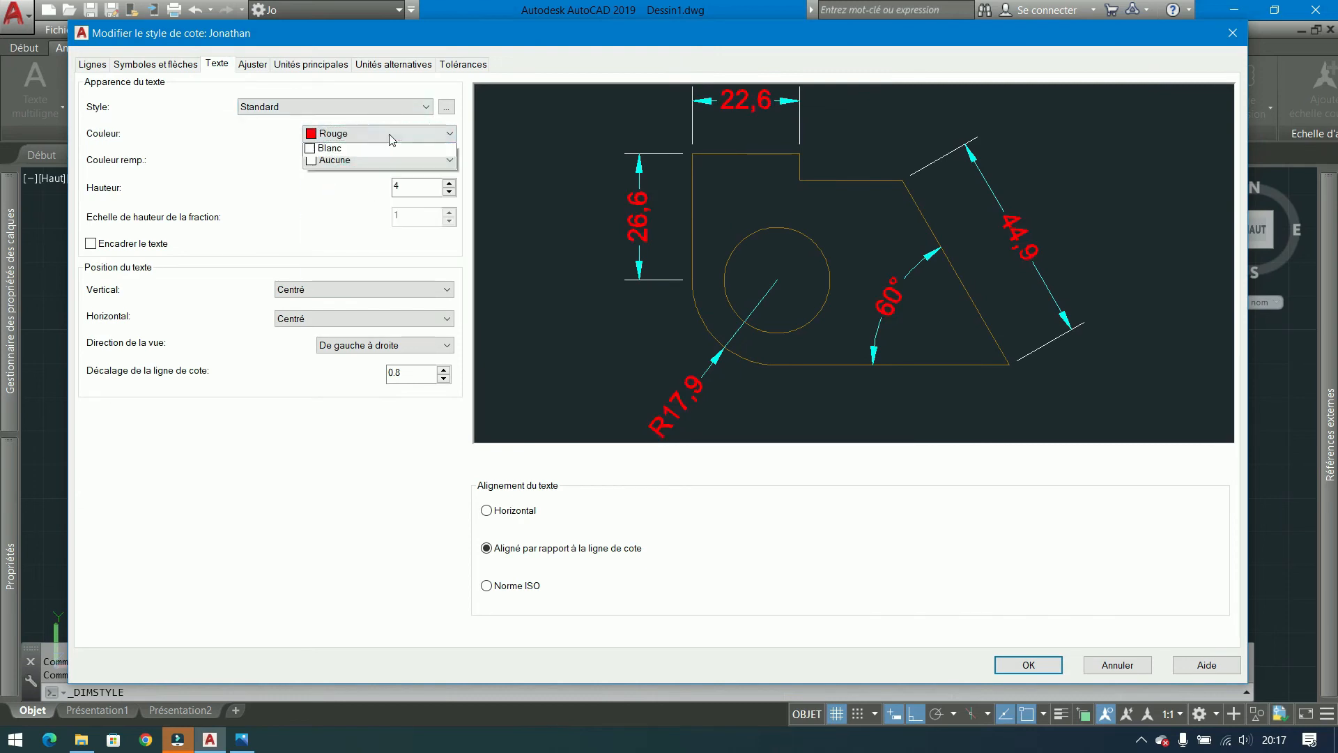
click(333, 152)
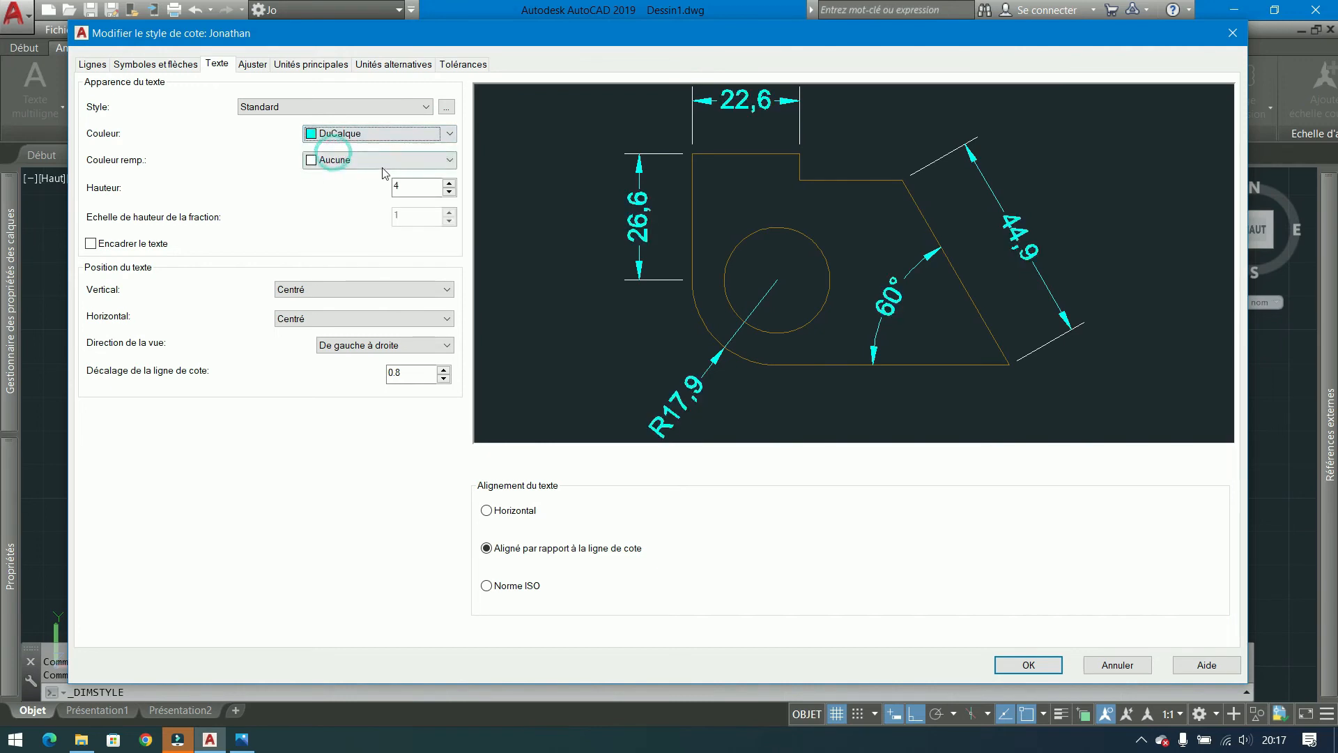
click(294, 202)
Try vertical text positions including Au-dessus and JIS, and horizontal positions Au-dessus de la ligne d'attache 2 and Côté ligne d'attache 1.
click(355, 291)
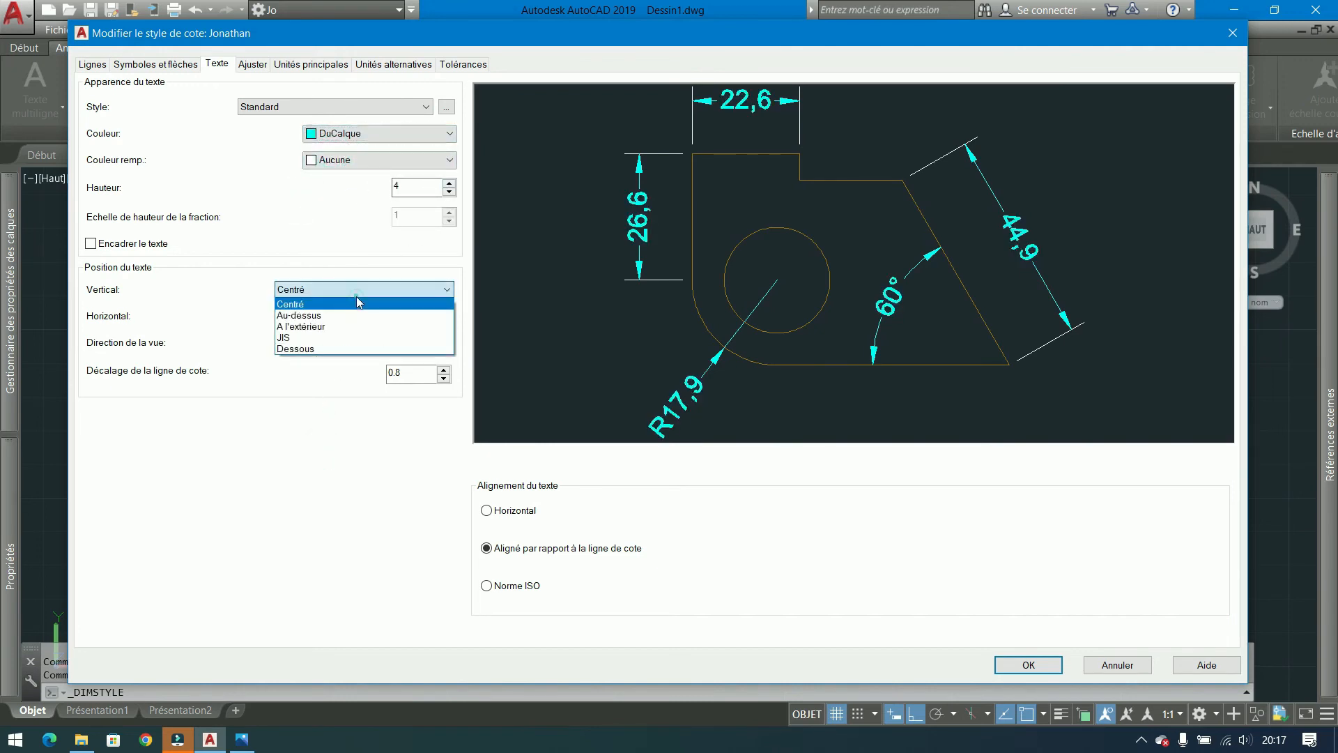
click(336, 314)
click(369, 289)
click(324, 335)
click(357, 322)
click(293, 373)
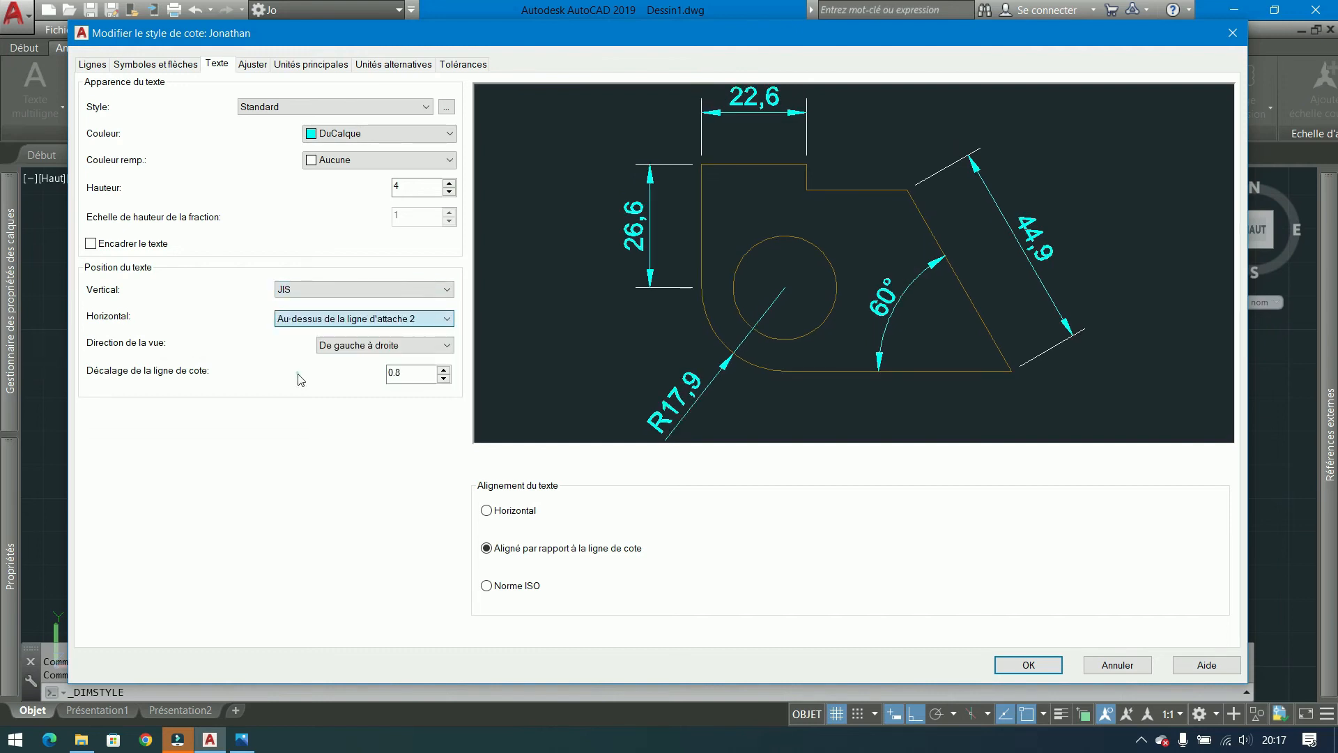
click(359, 321)
click(321, 345)
click(333, 322)
click(300, 344)
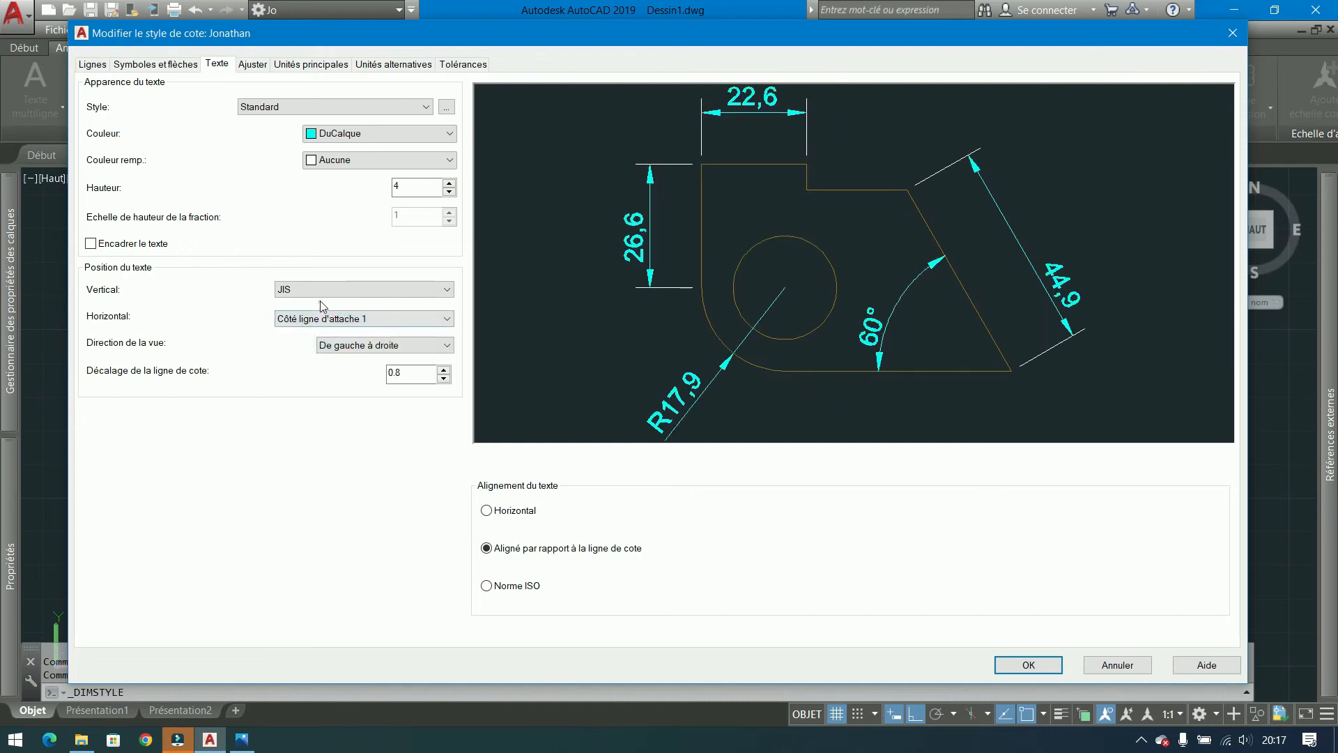
Return both the vertical and the horizontal dimension text position to Centré.
click(319, 290)
click(300, 304)
click(340, 320)
click(315, 333)
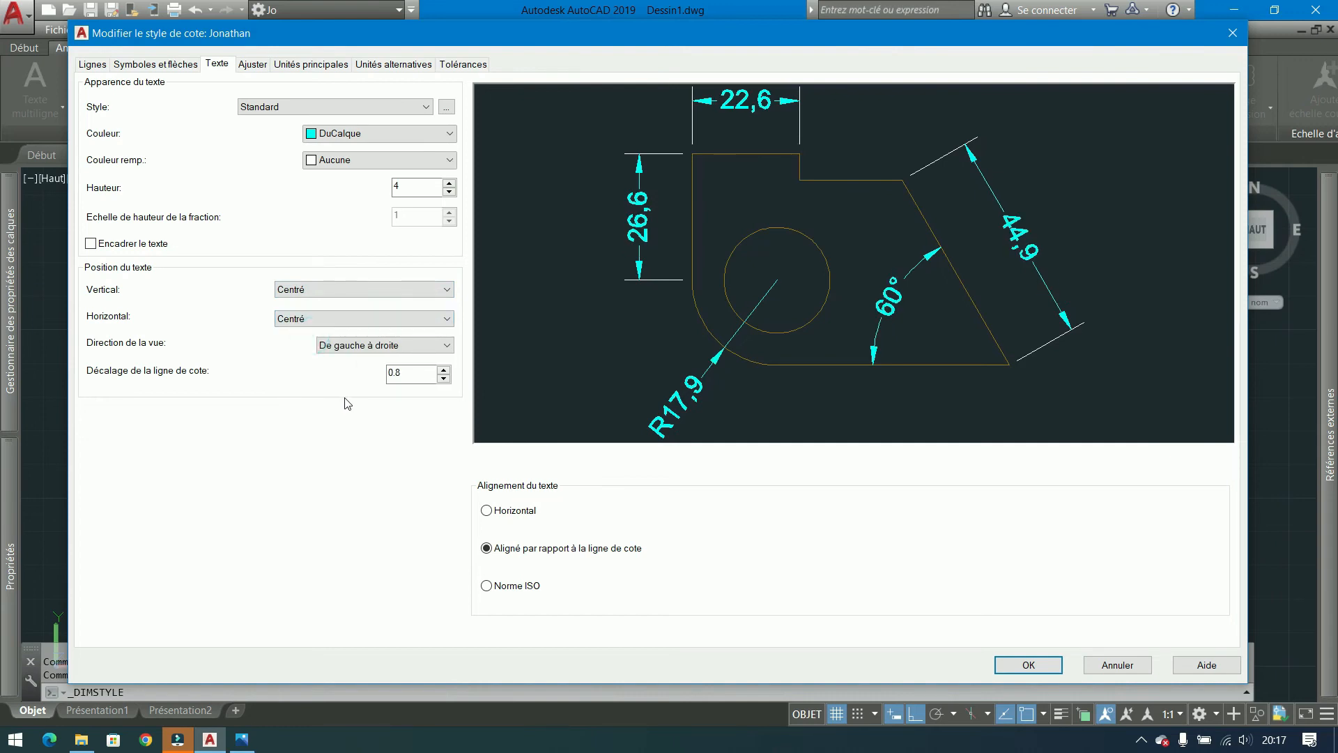
Try the De droite à gauche view direction for the dimension text and return it to De gauche à droite.
click(439, 345)
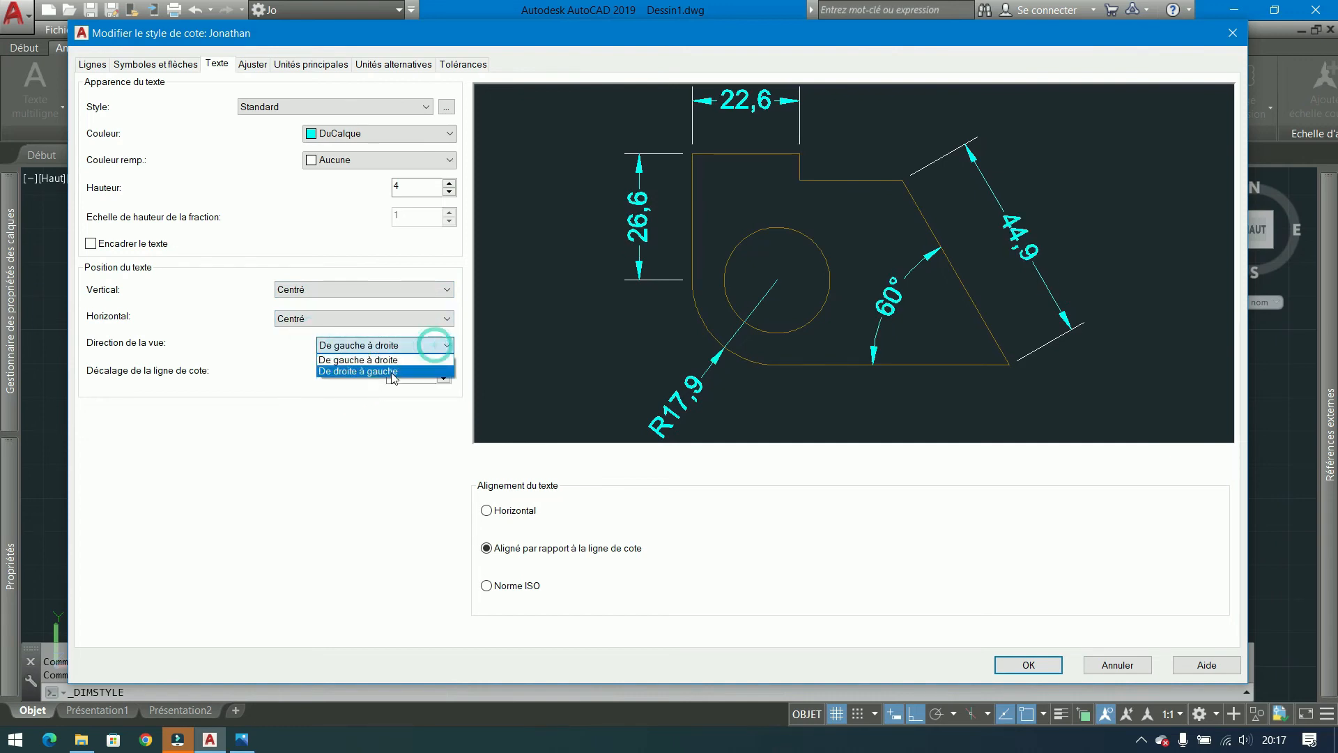
click(429, 372)
click(418, 345)
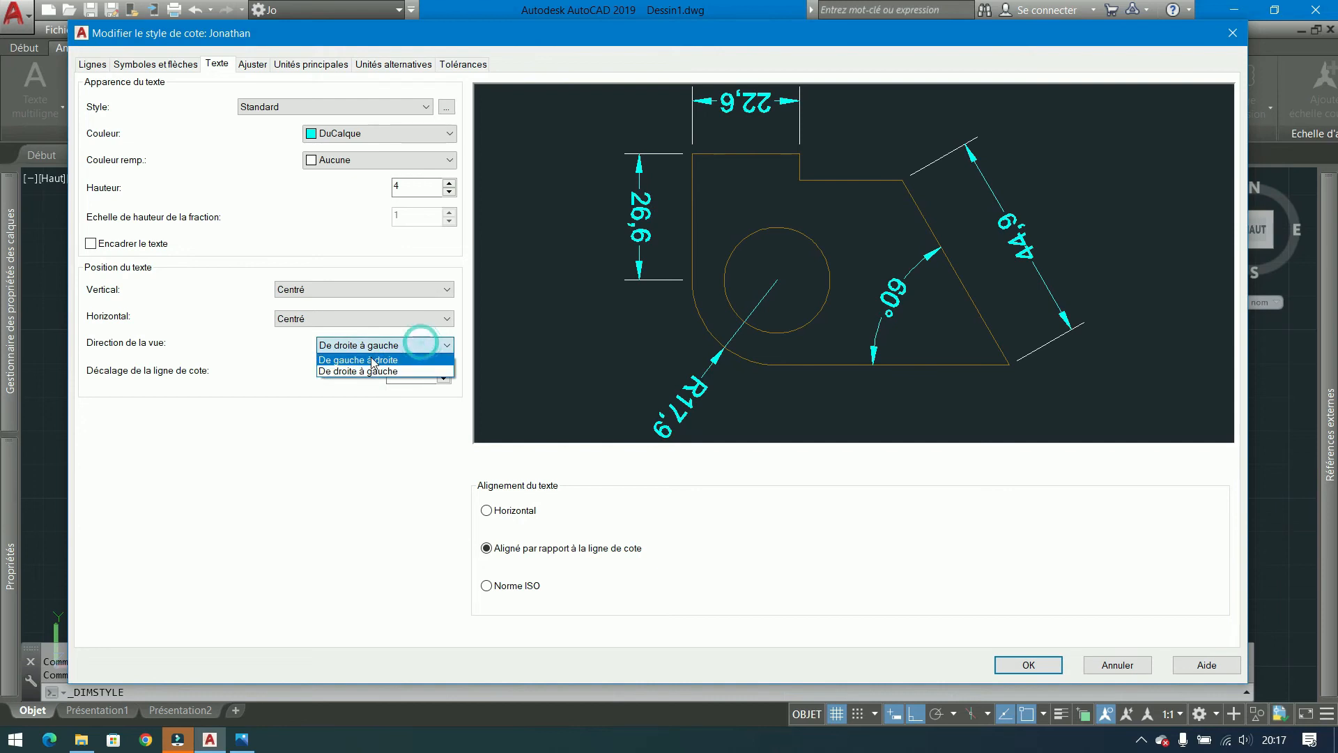
click(371, 359)
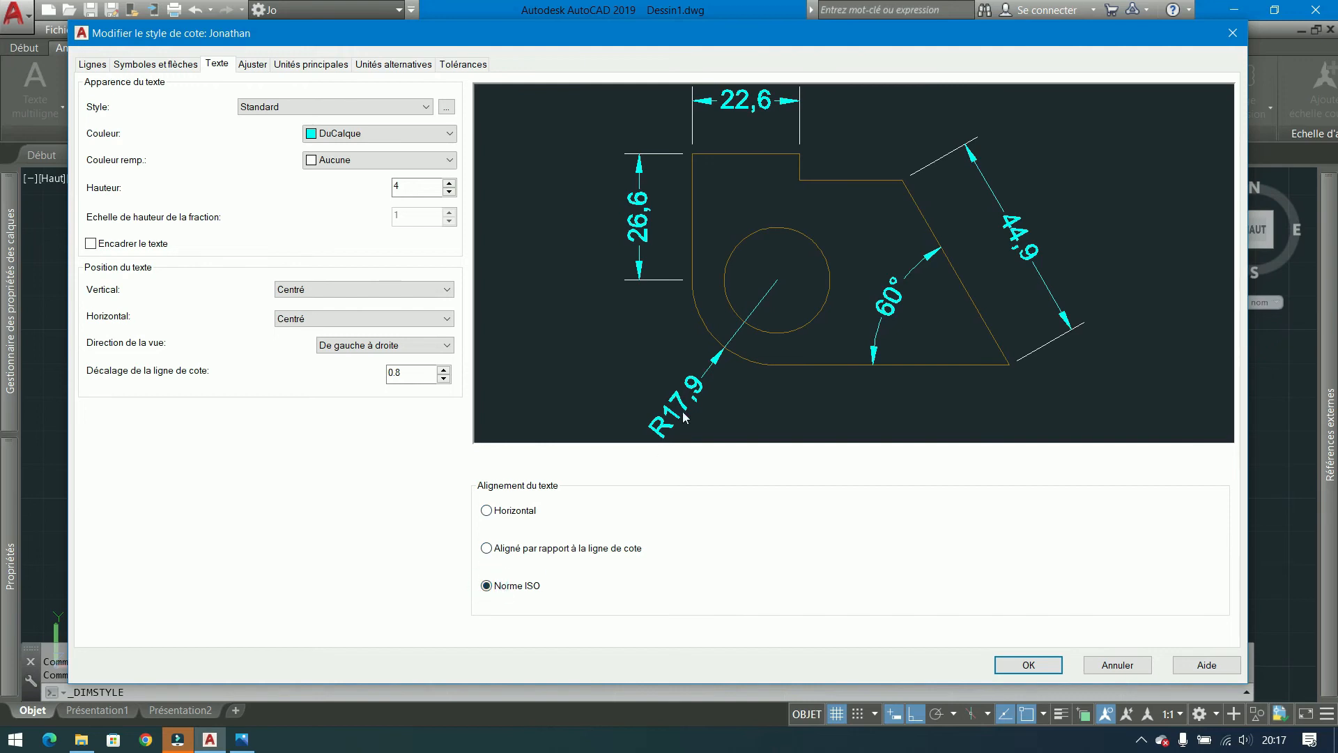
Set the dimension text alignment to Horizontal after trying Aligné par rapport à la ligne de cote.
click(487, 510)
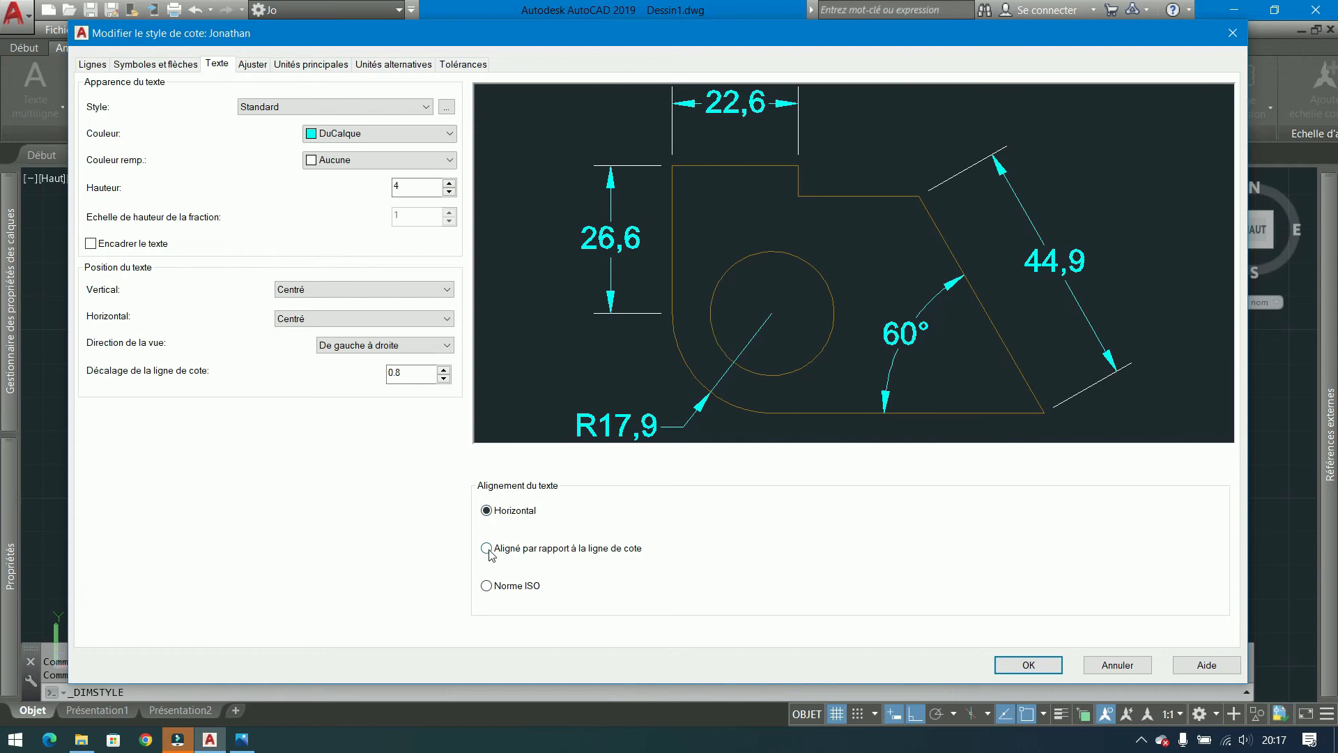
click(489, 550)
click(488, 511)
click(487, 548)
click(487, 511)
Try the Flèches, Texte and Texte et flèches fit options and return to Texte ou flèches (ajust. optimal).
click(254, 67)
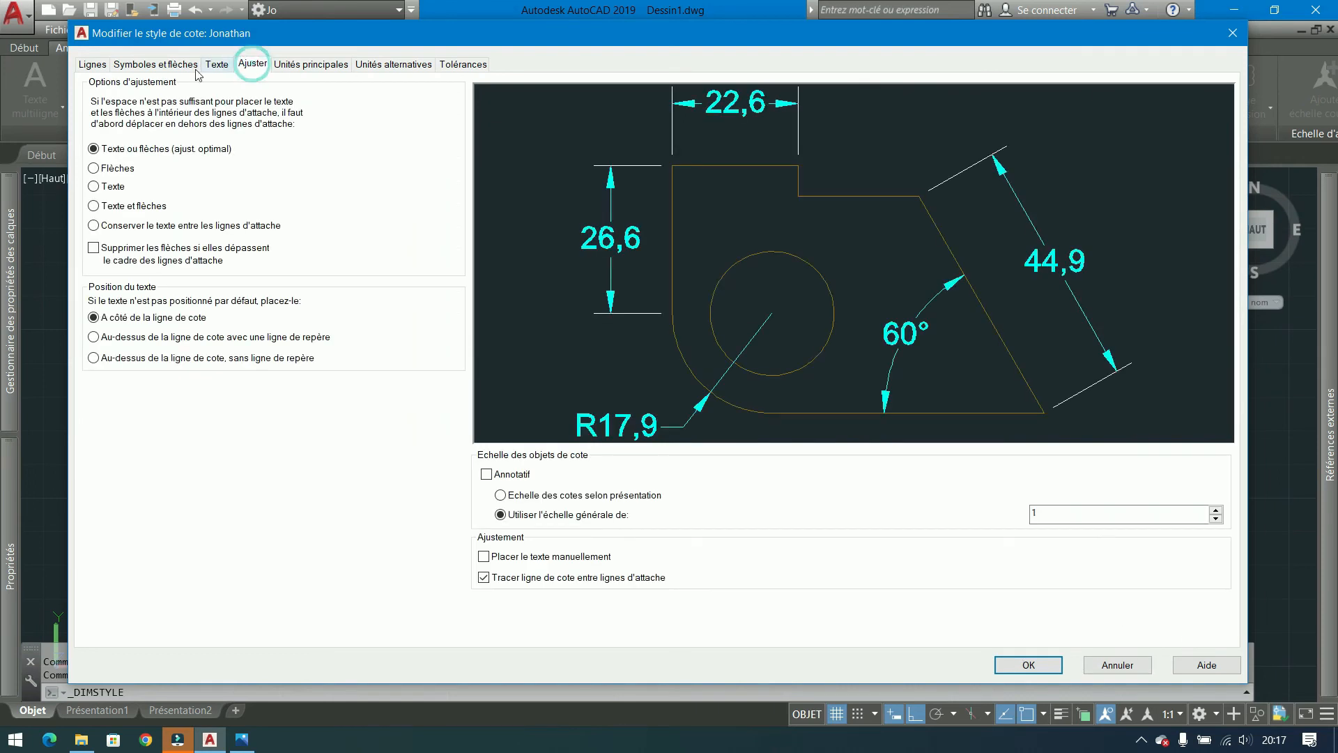
click(94, 169)
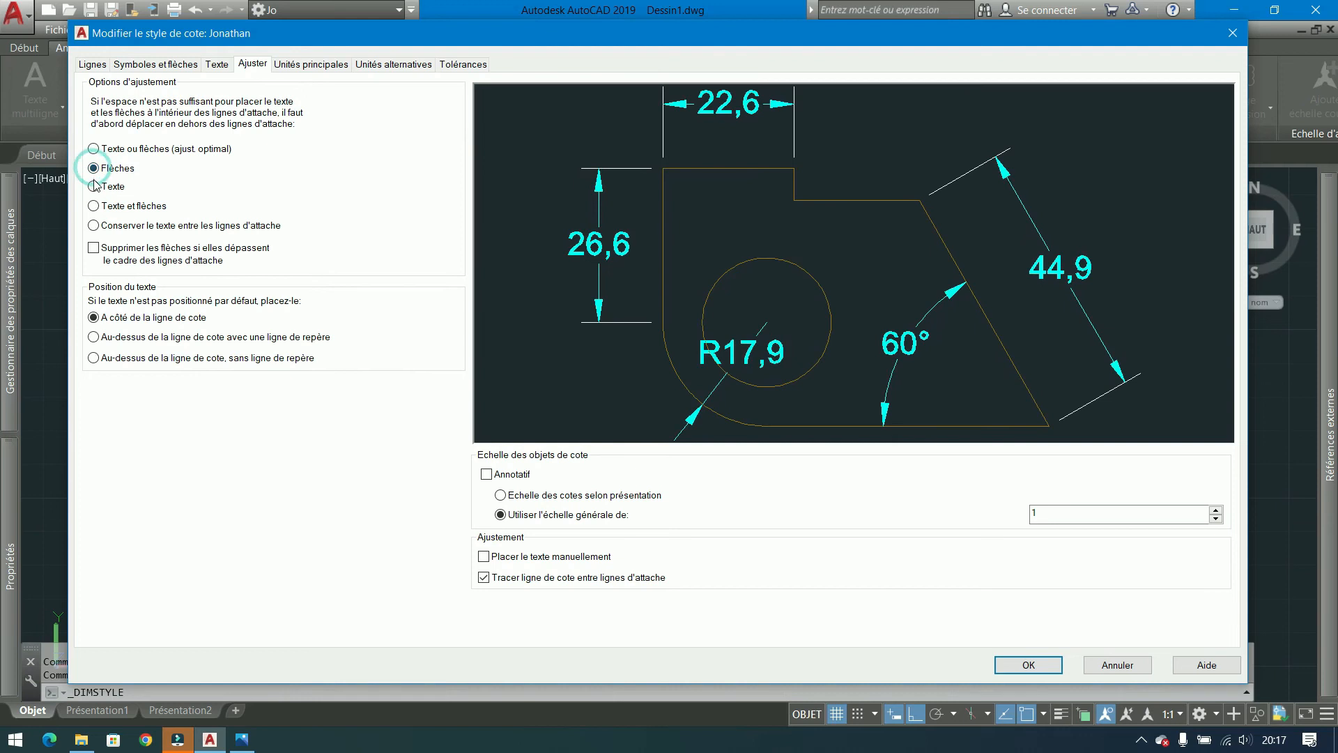
click(94, 149)
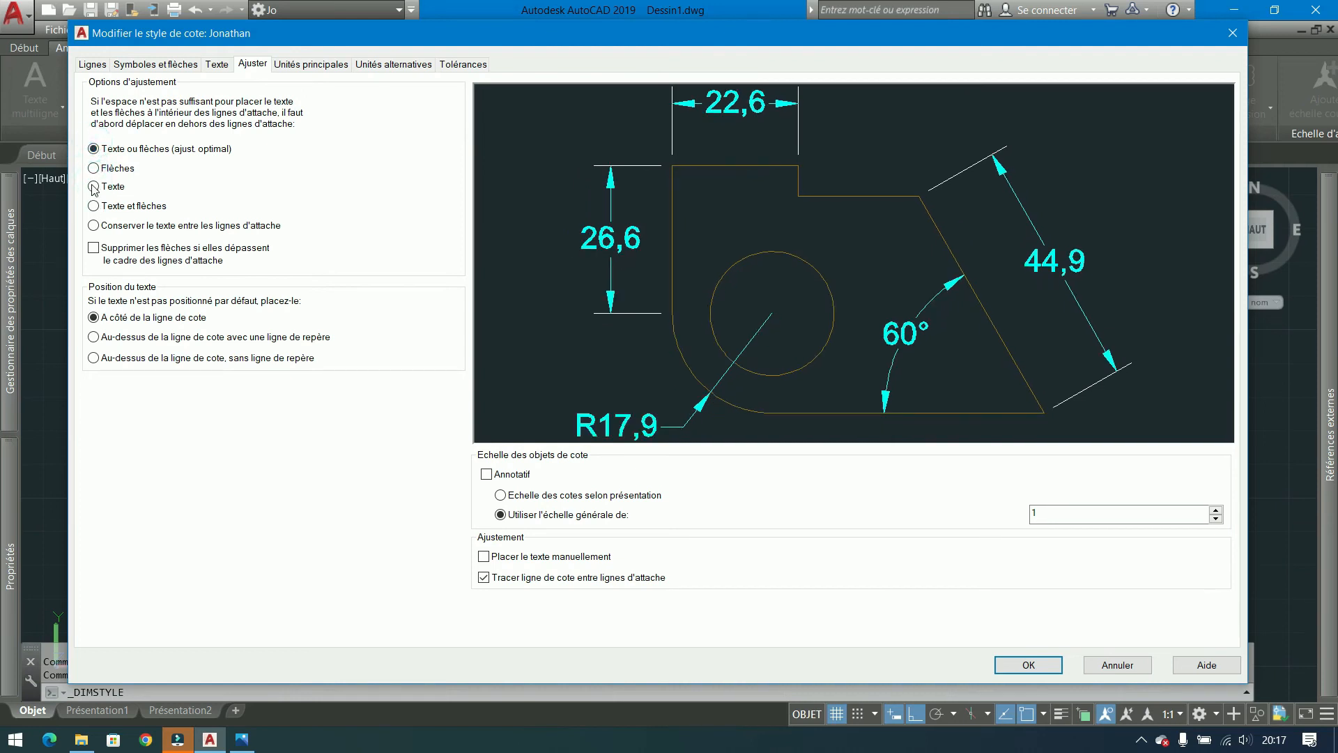
click(93, 169)
click(93, 186)
click(95, 206)
click(94, 148)
Review the primary units, alternate units and tolerance settings, accept the style changes and close the dimension style manager.
click(306, 67)
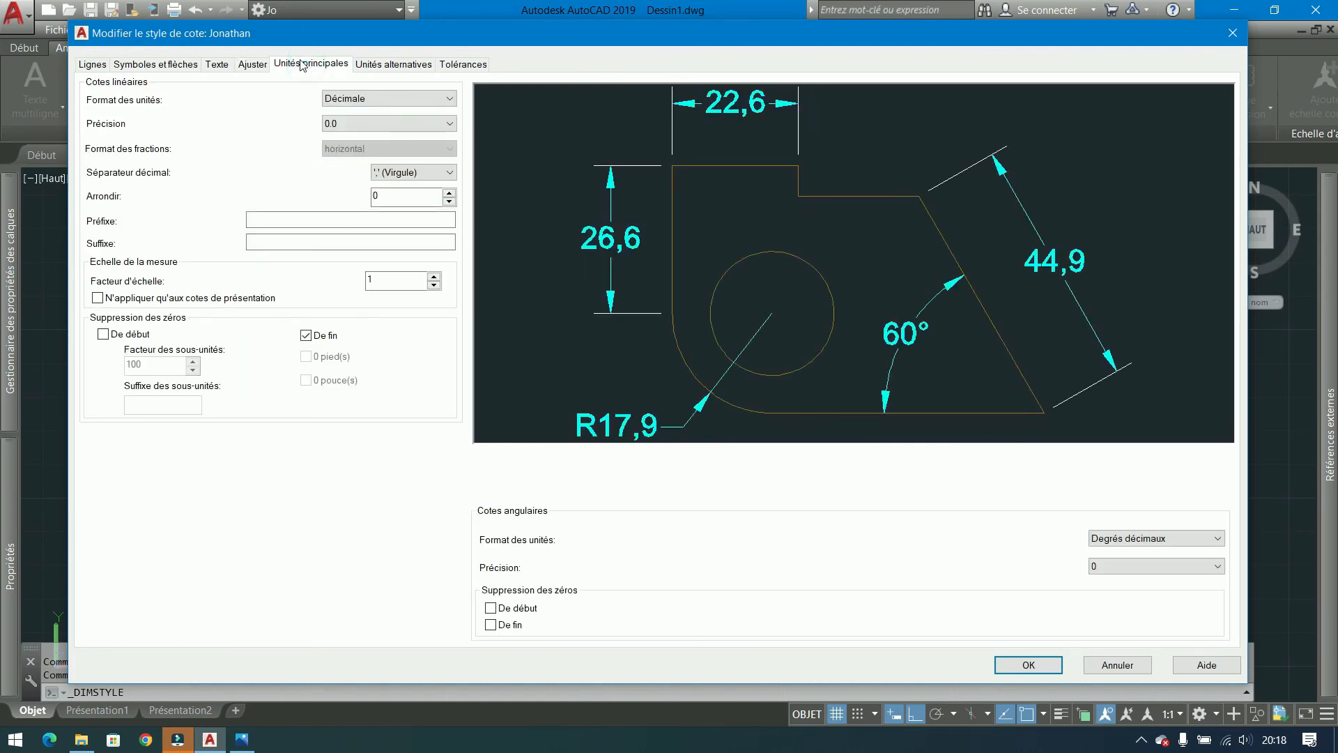
click(412, 93)
click(413, 94)
click(382, 65)
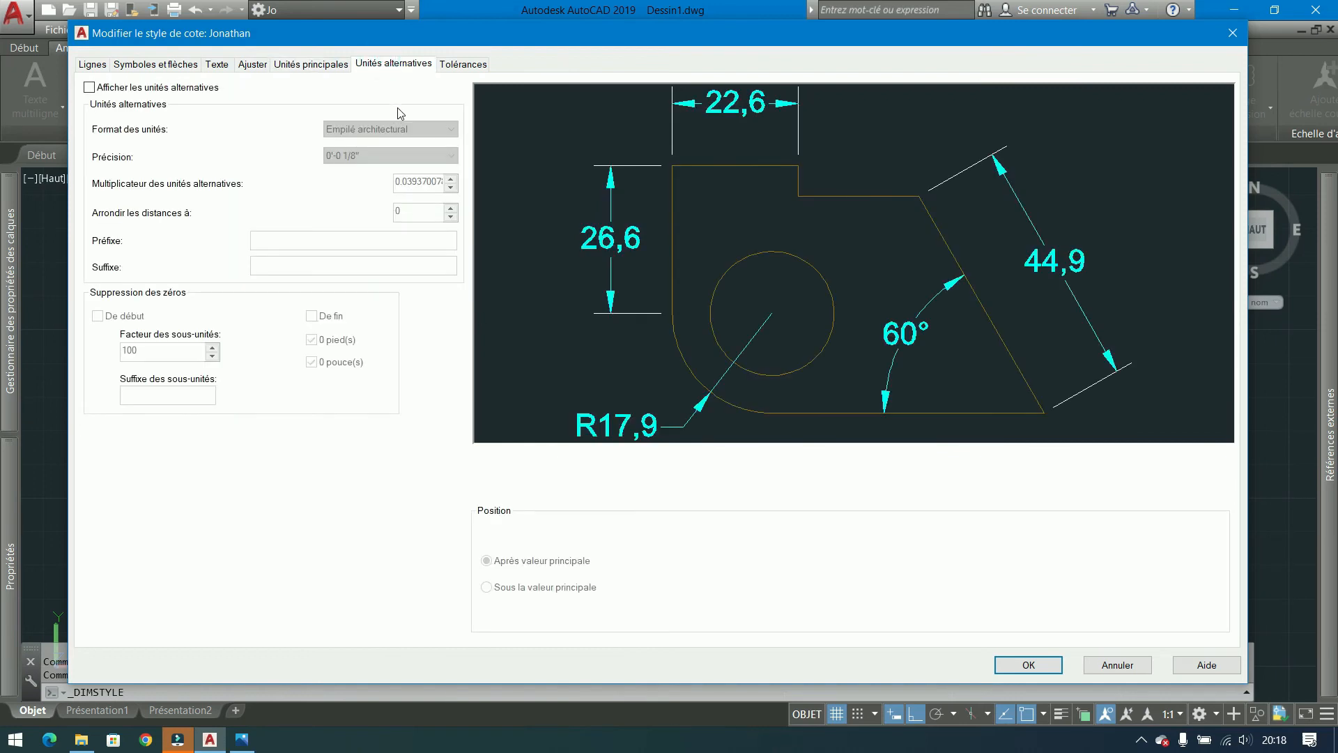
click(462, 65)
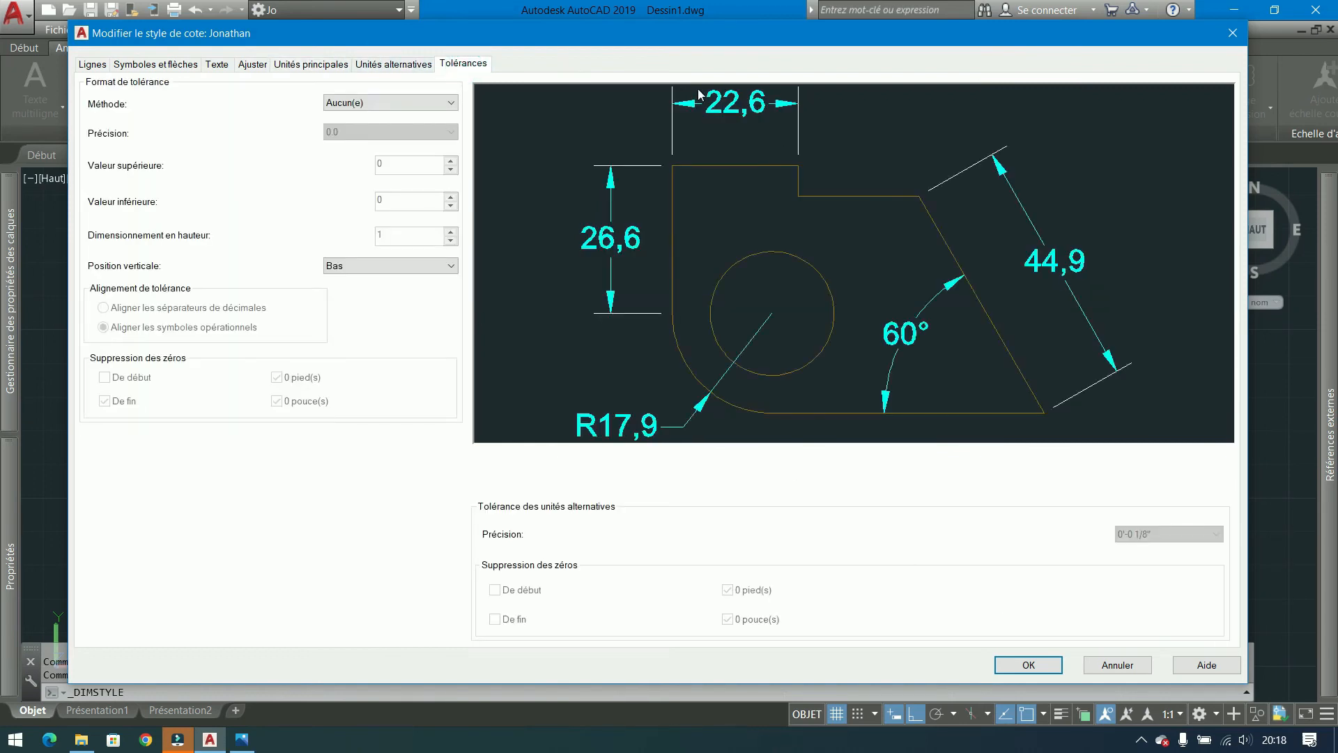
click(1028, 665)
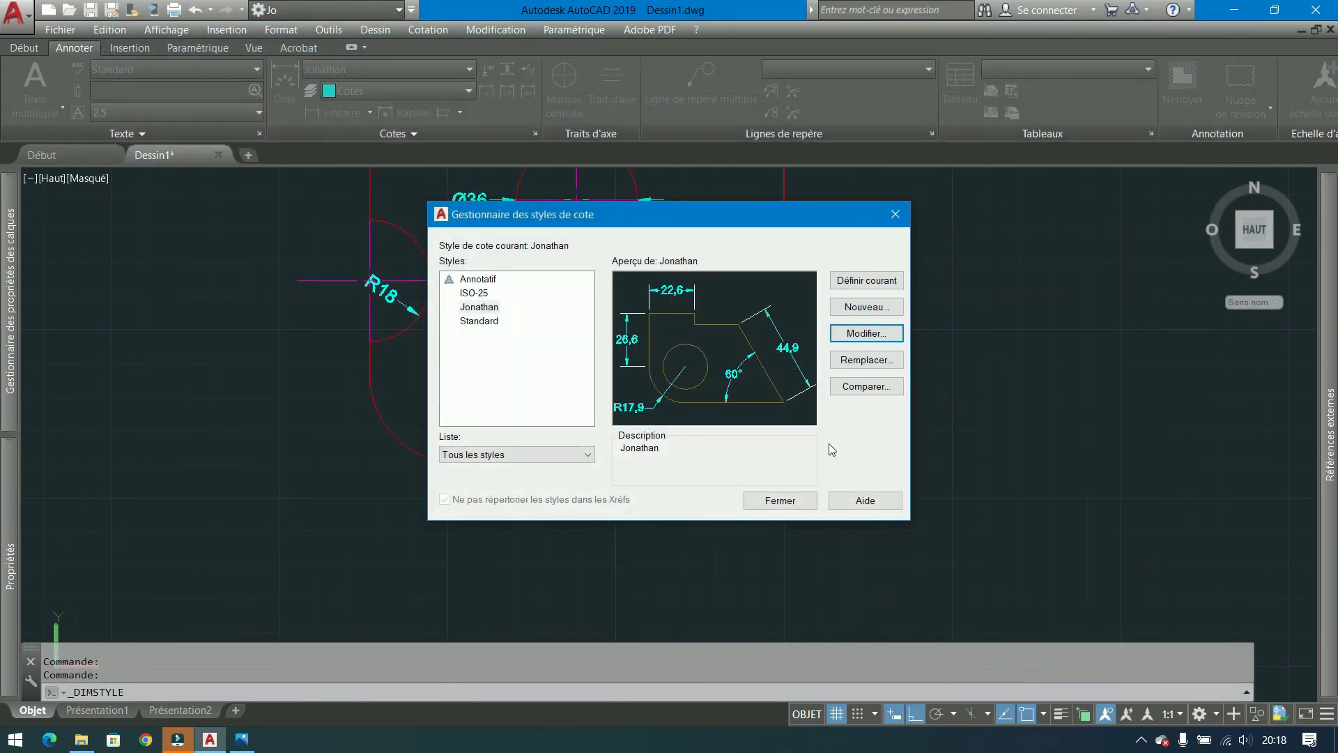
click(770, 498)
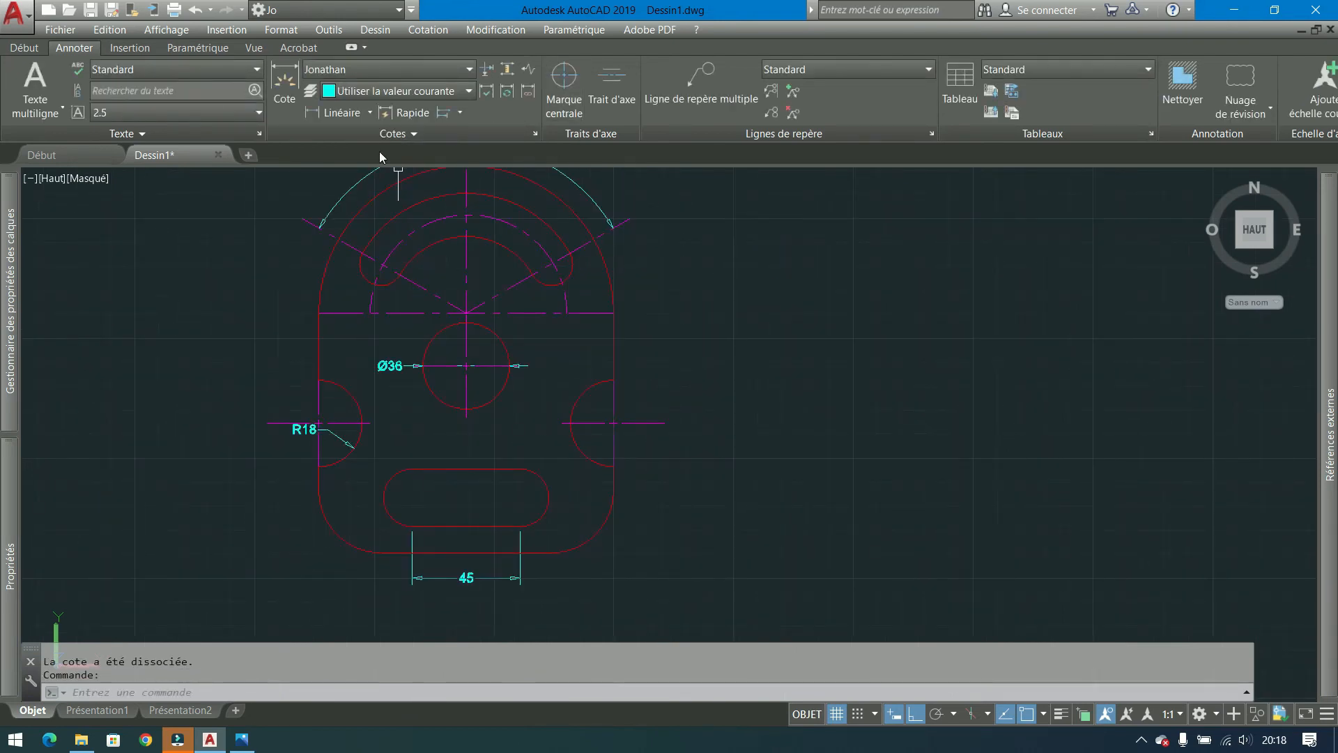
Add a vertical linear dimension from the plate's bottom edge to the upper end of its lower-right corner arc, placed outside the plate.
click(34, 48)
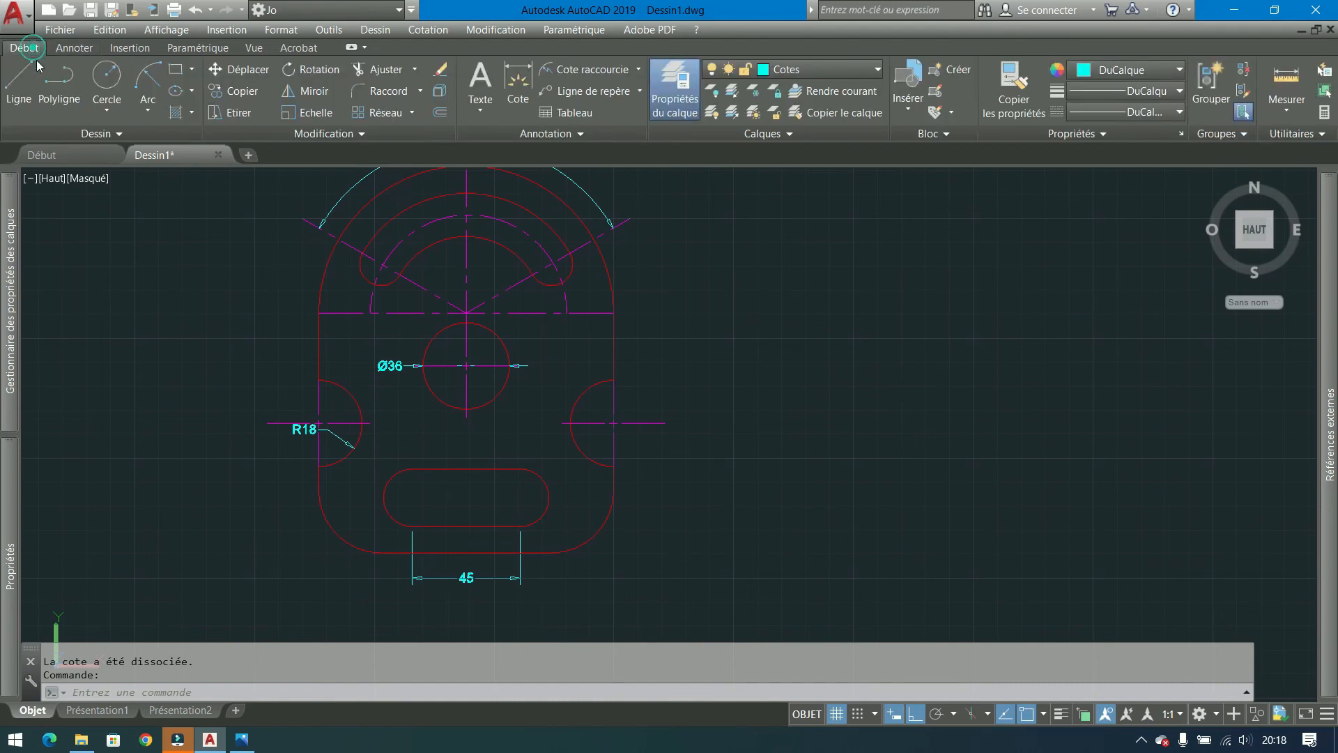
click(638, 71)
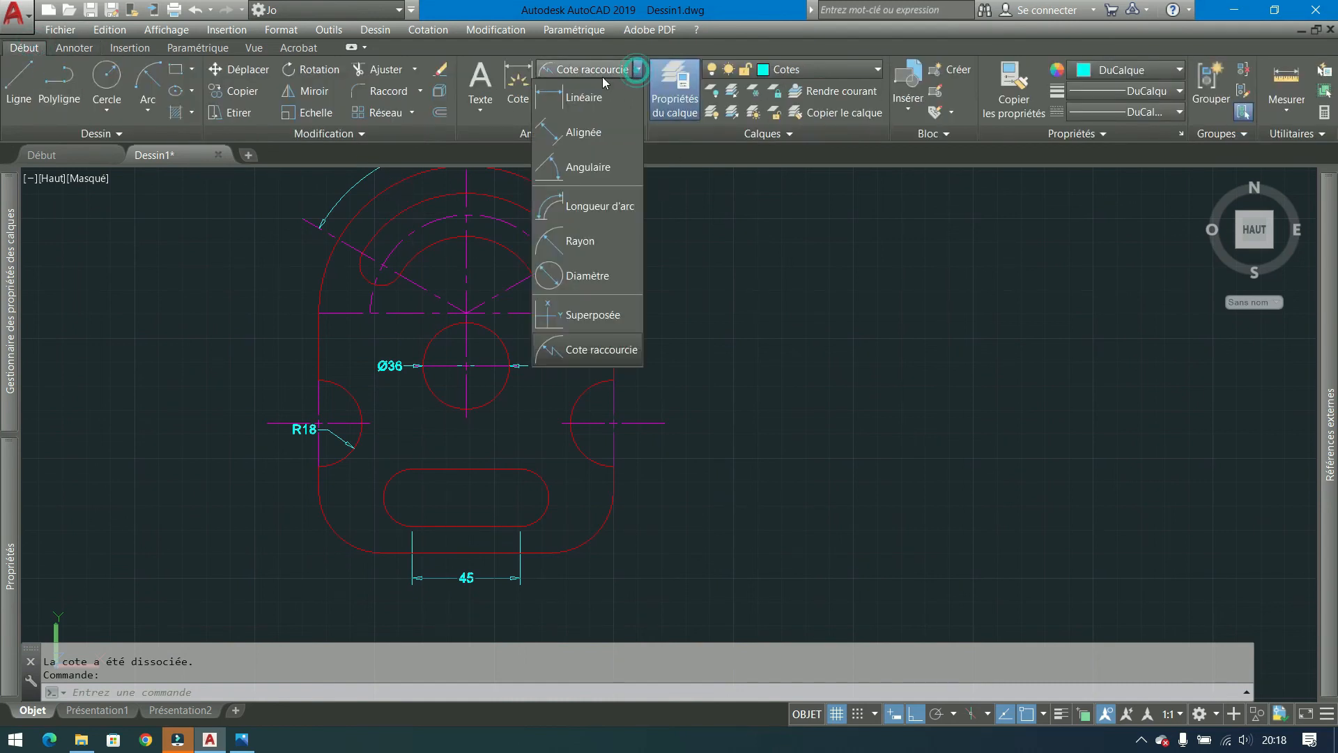
click(565, 96)
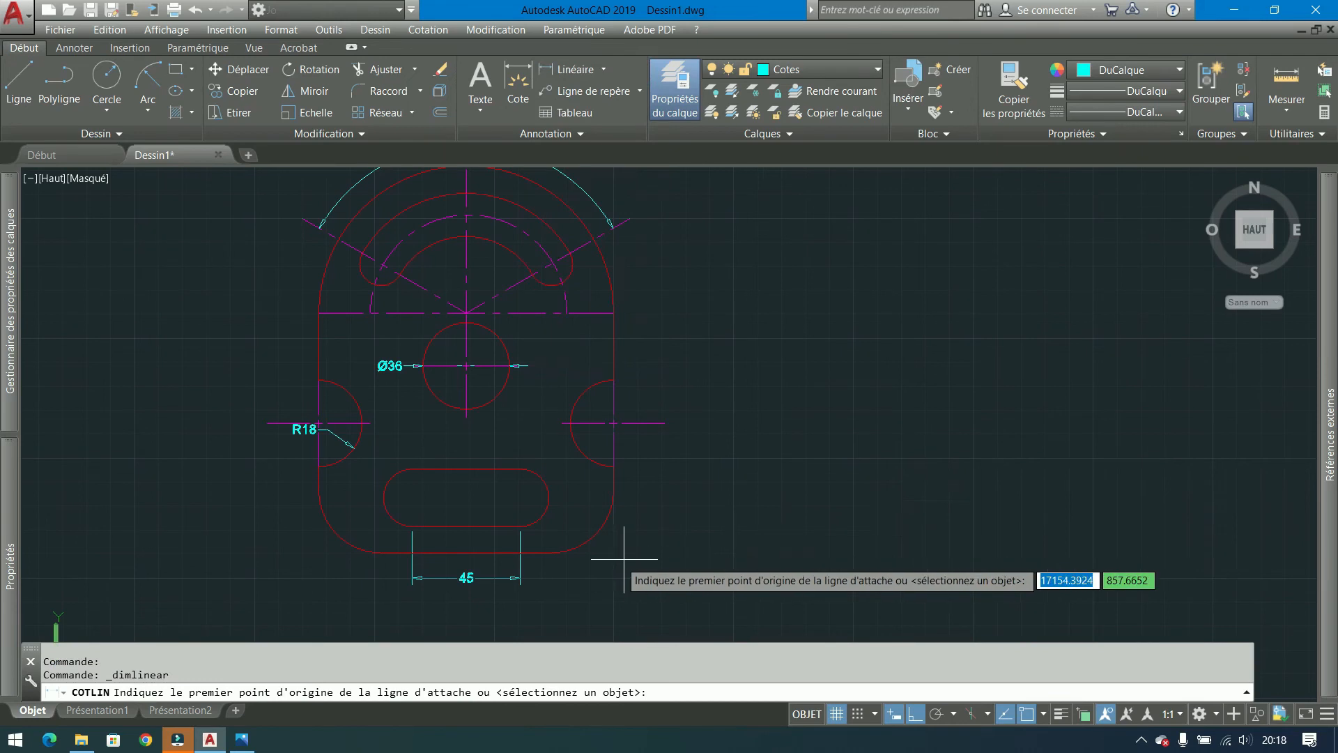
click(551, 552)
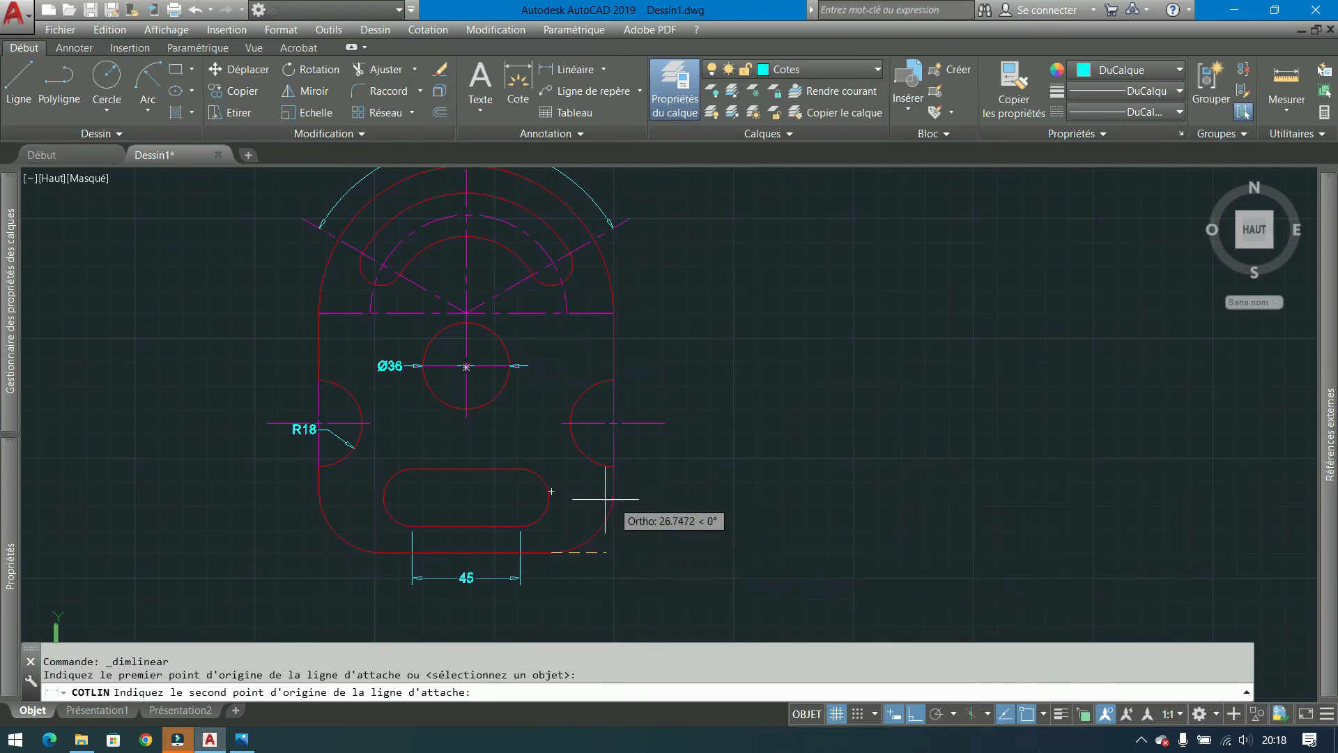
click(612, 467)
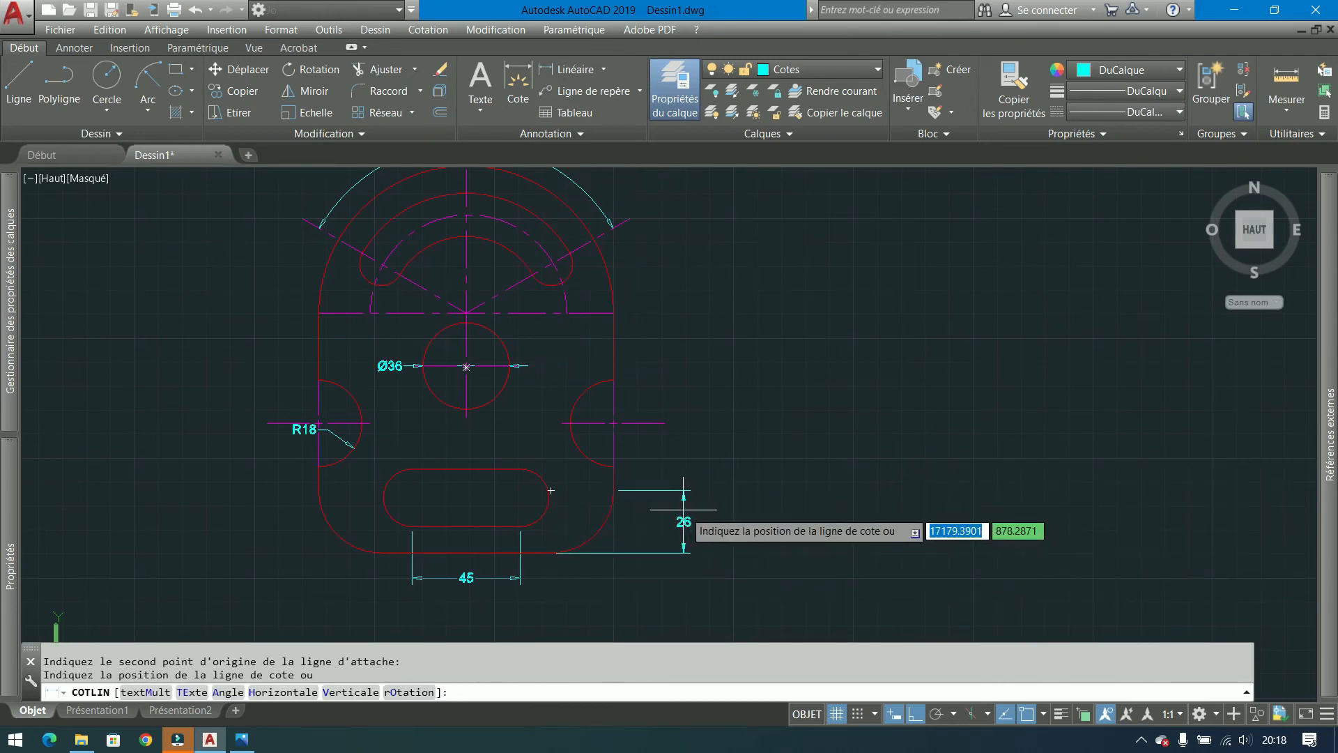
click(659, 509)
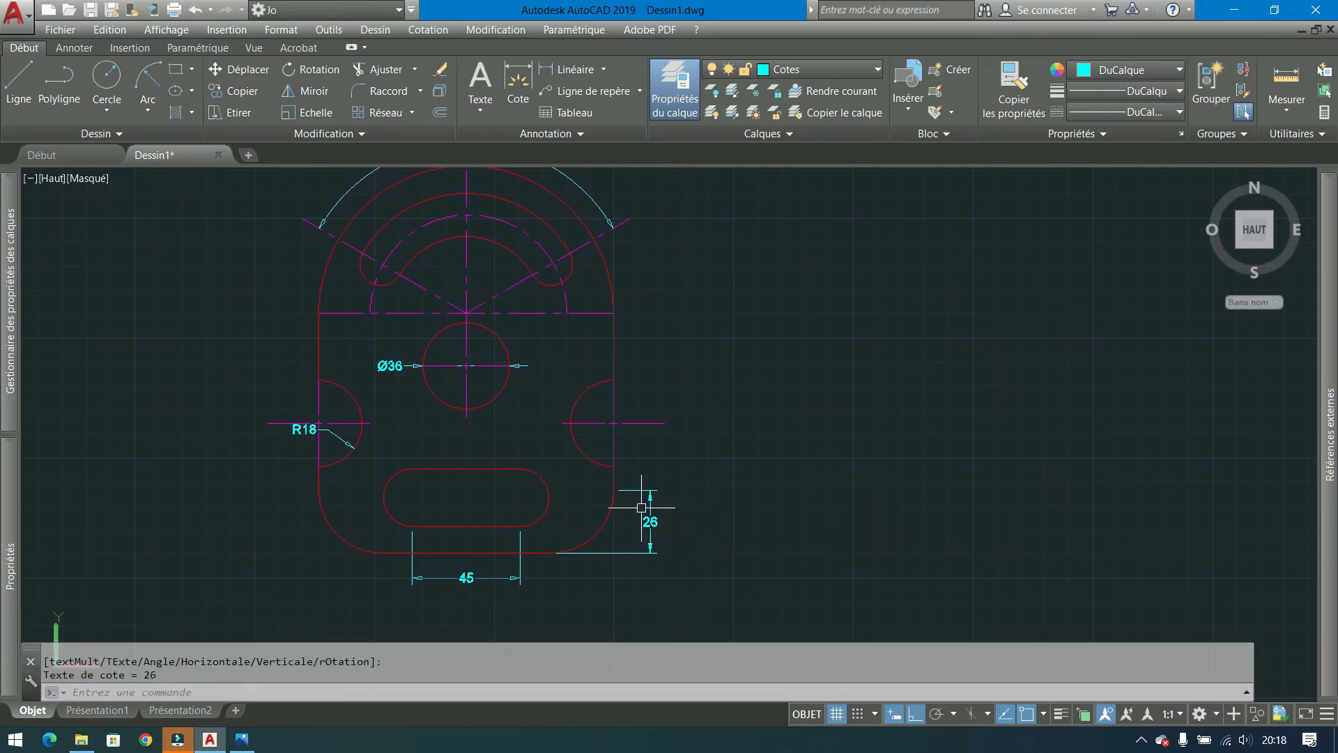
Stretch the new dimension's upper extension origin to the slot's mid-height, placing it on the plate's right edge.
scroll(637, 508, up, 5)
click(649, 476)
click(589, 514)
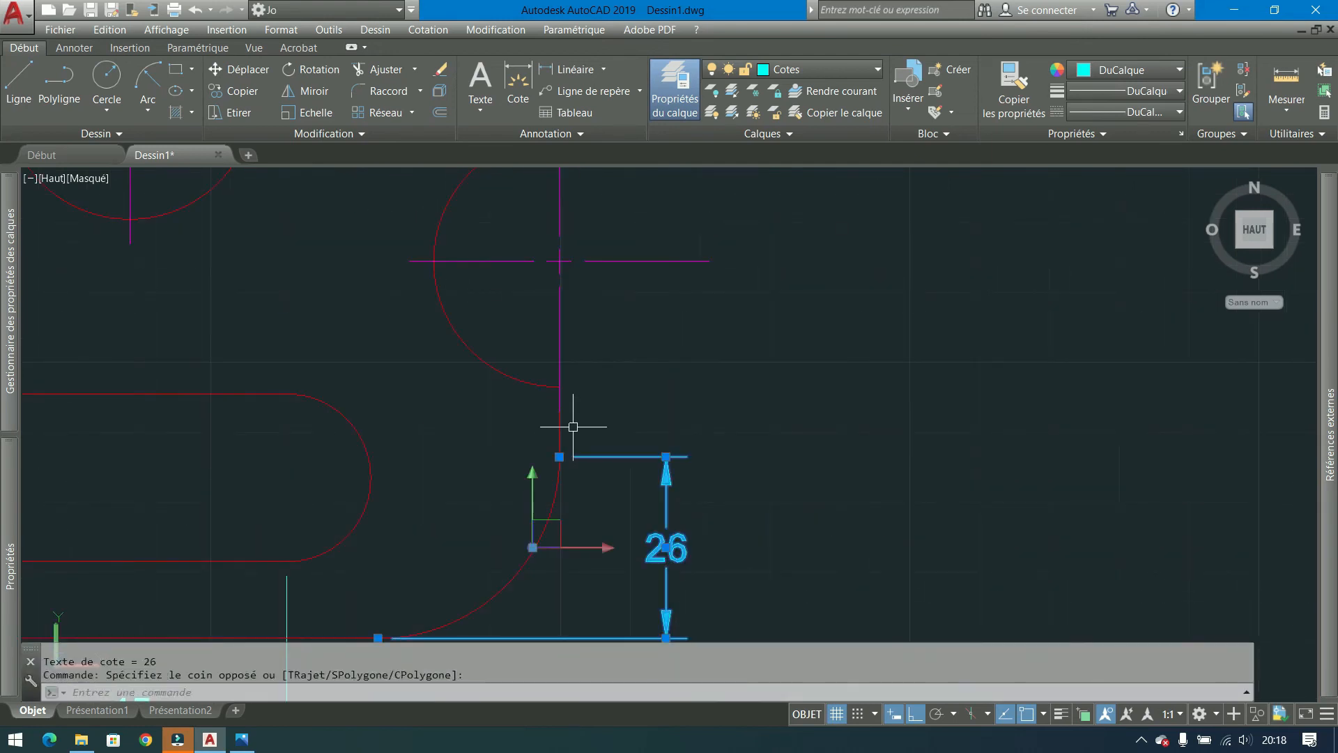
click(559, 457)
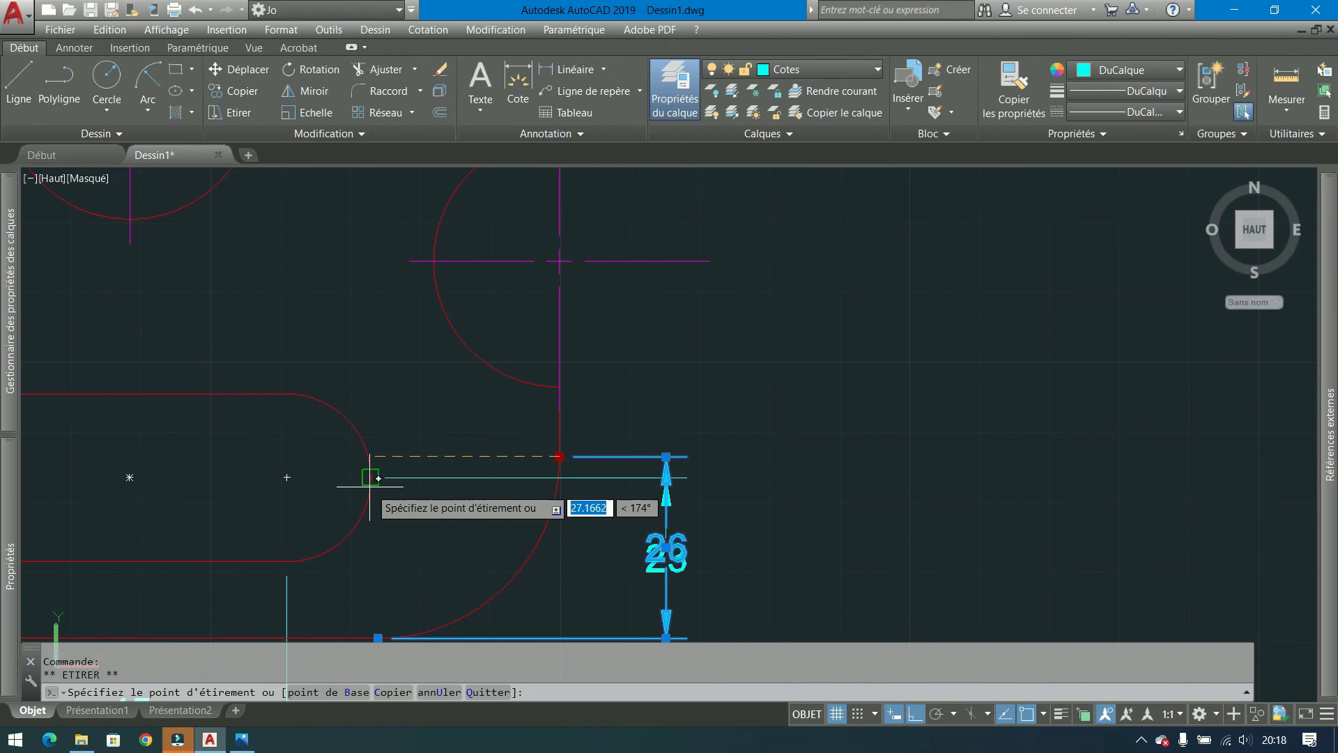
click(371, 478)
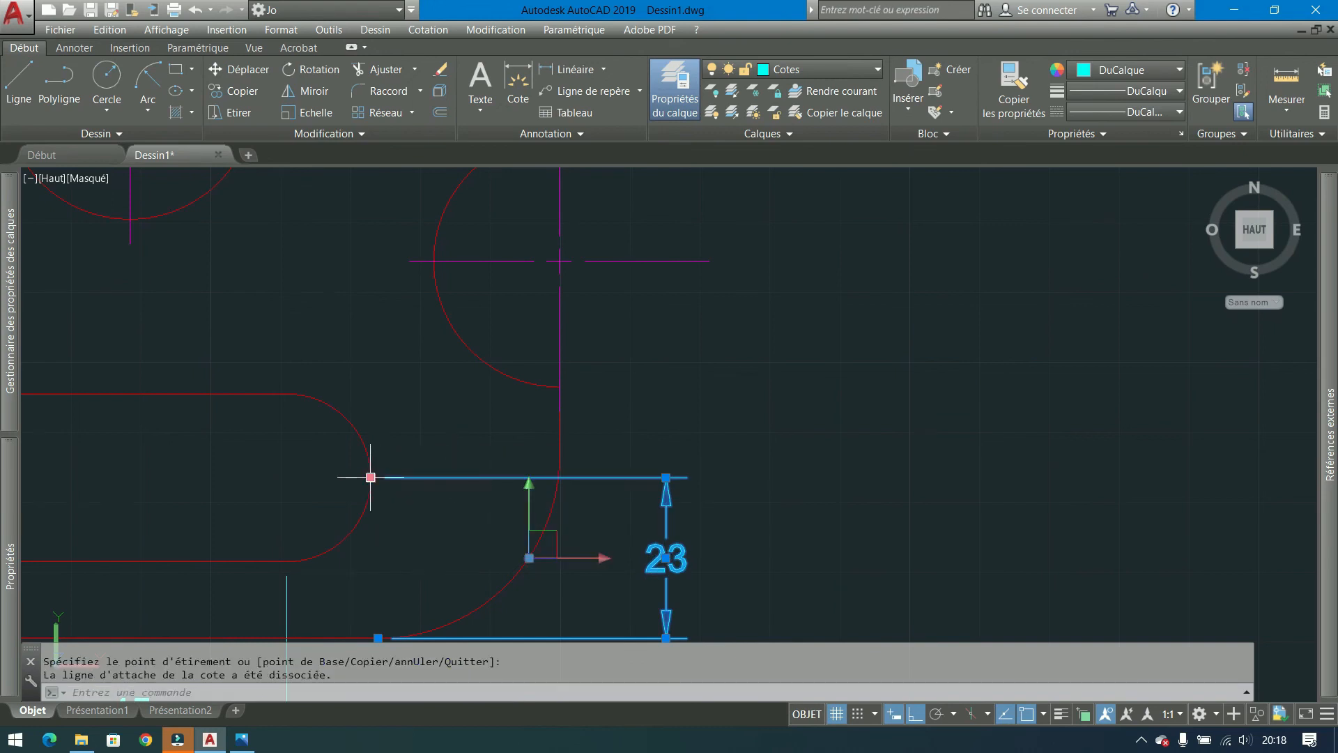
click(371, 477)
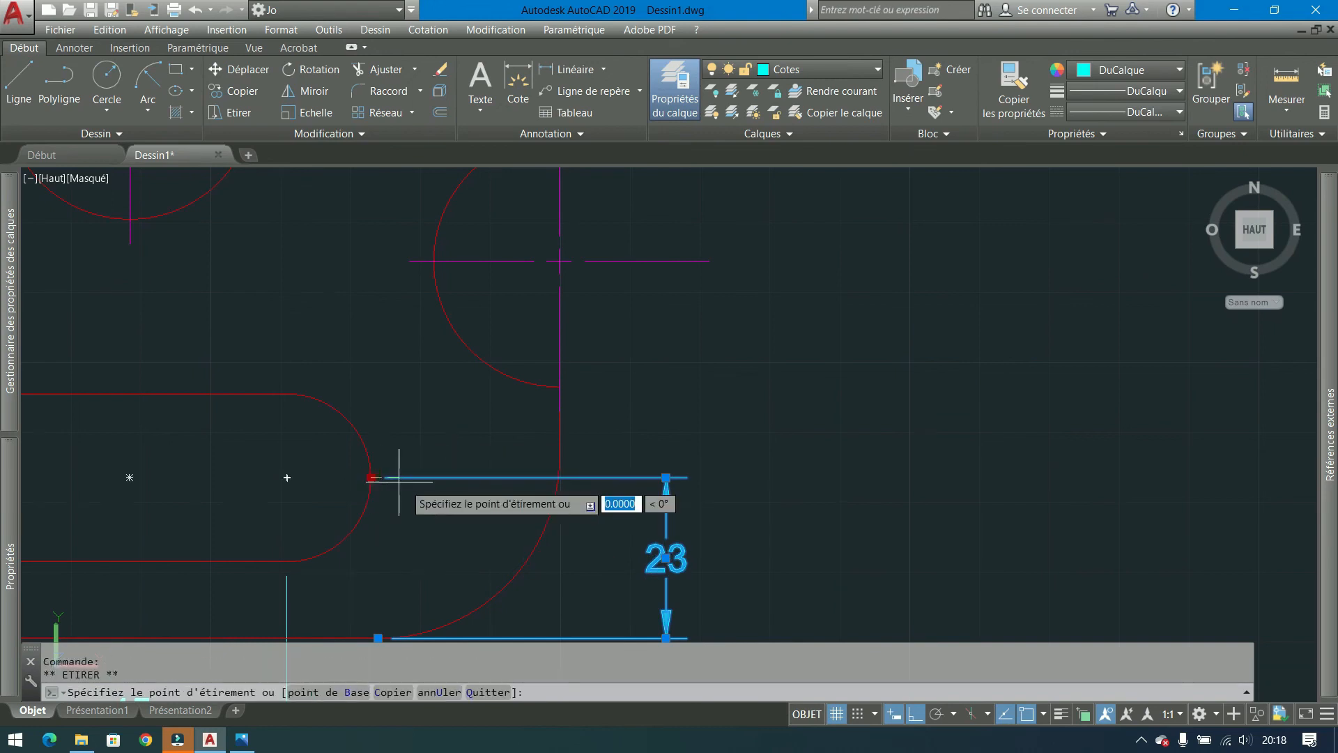
click(559, 477)
key(Escape)
scroll(726, 442, down, 4)
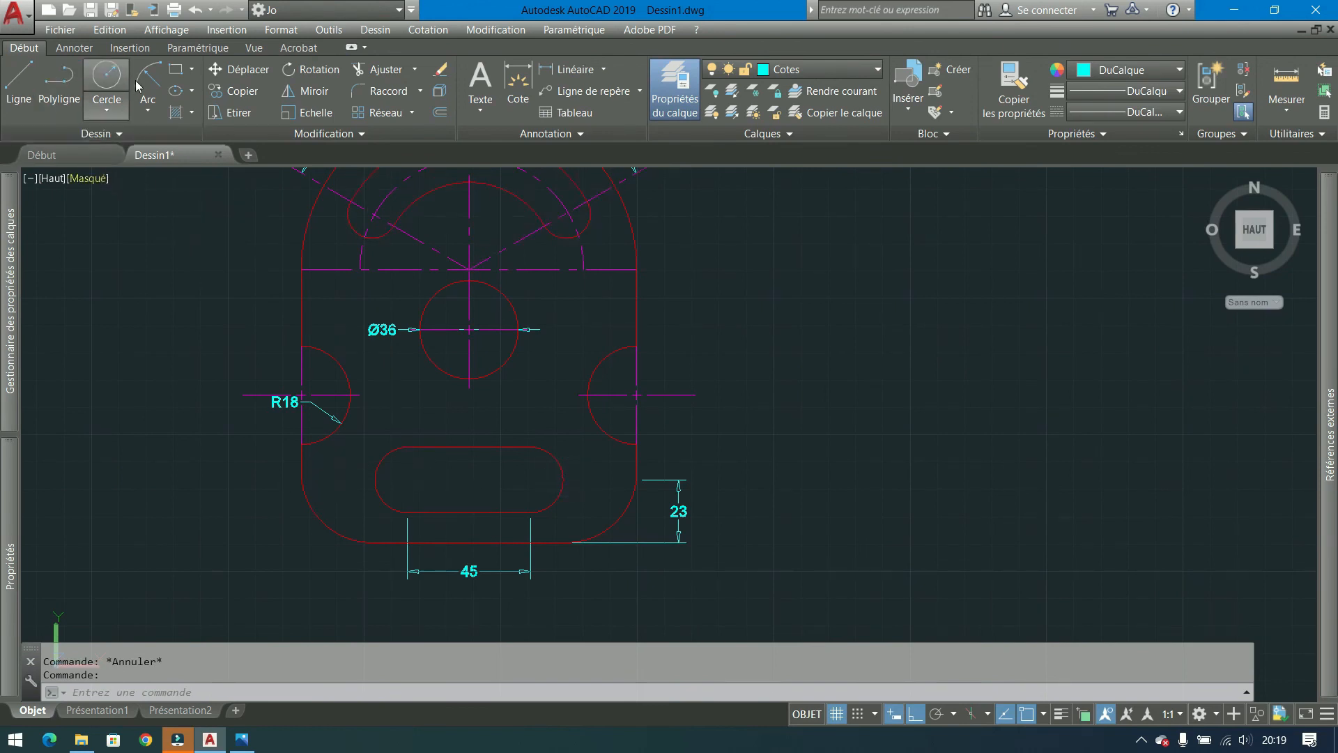
Add baseline dimensions from the bottom edge to the right notch's centre, the Ø36 circle's centre height and the upper horizontal centreline.
click(67, 48)
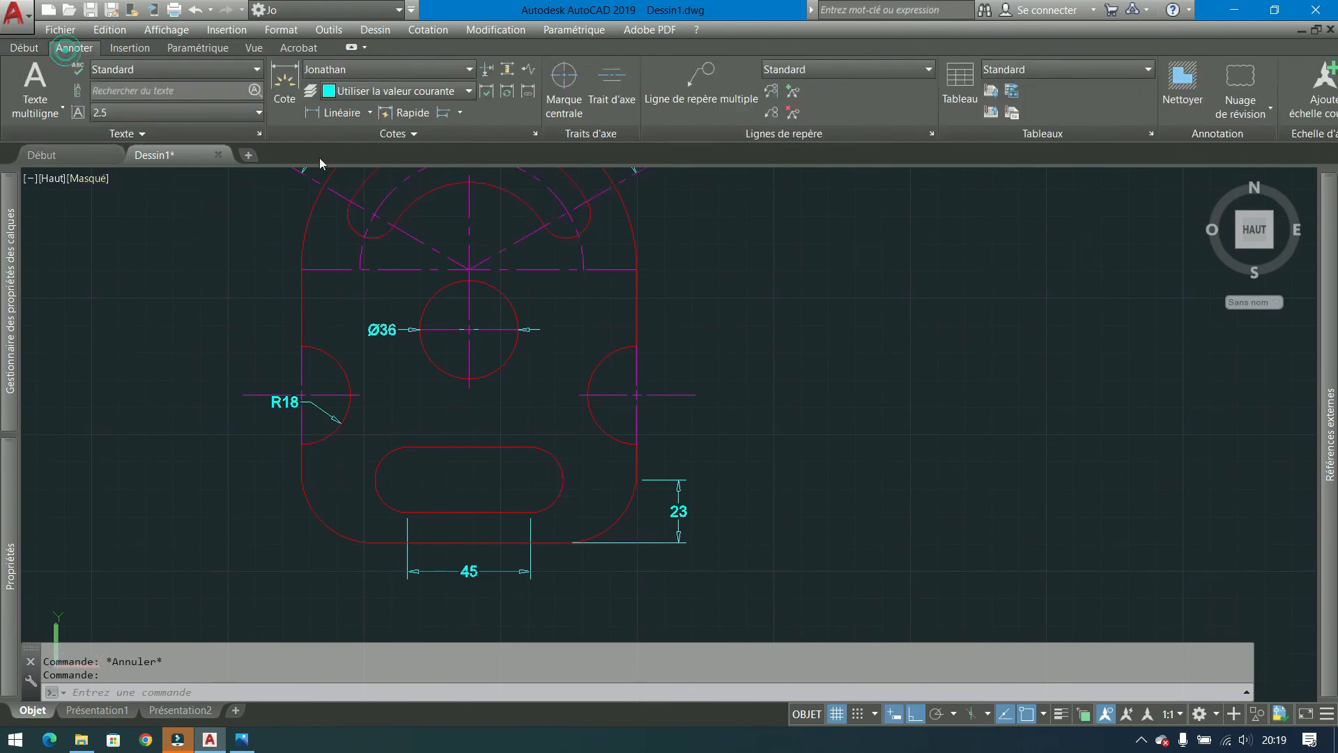
click(460, 113)
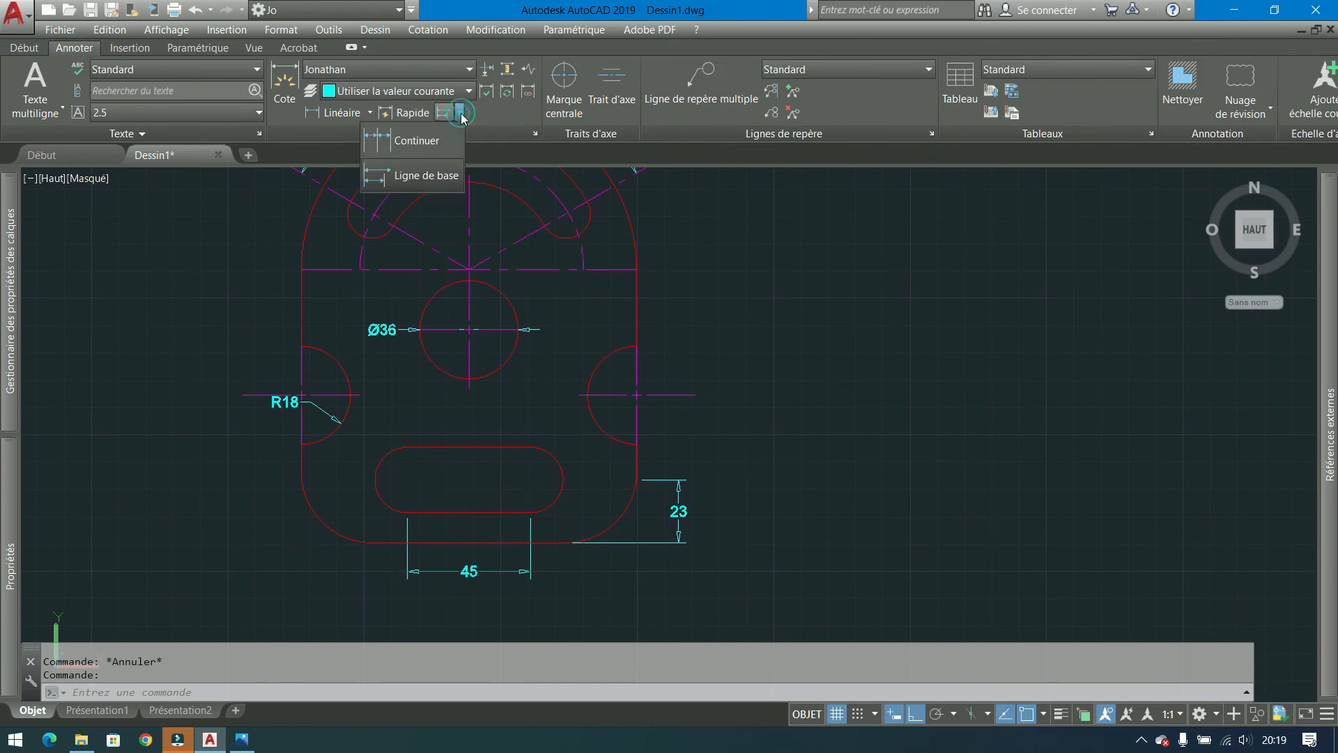
click(426, 176)
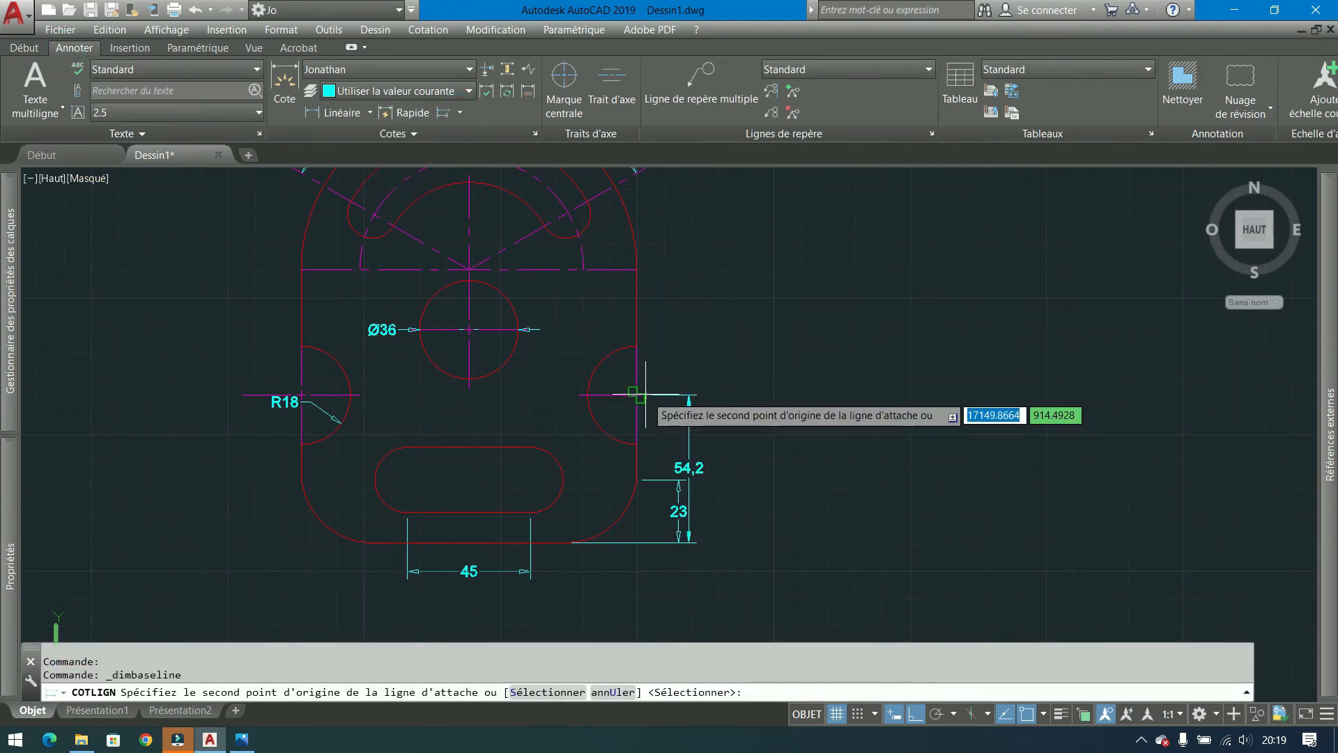
scroll(645, 395, up, 5)
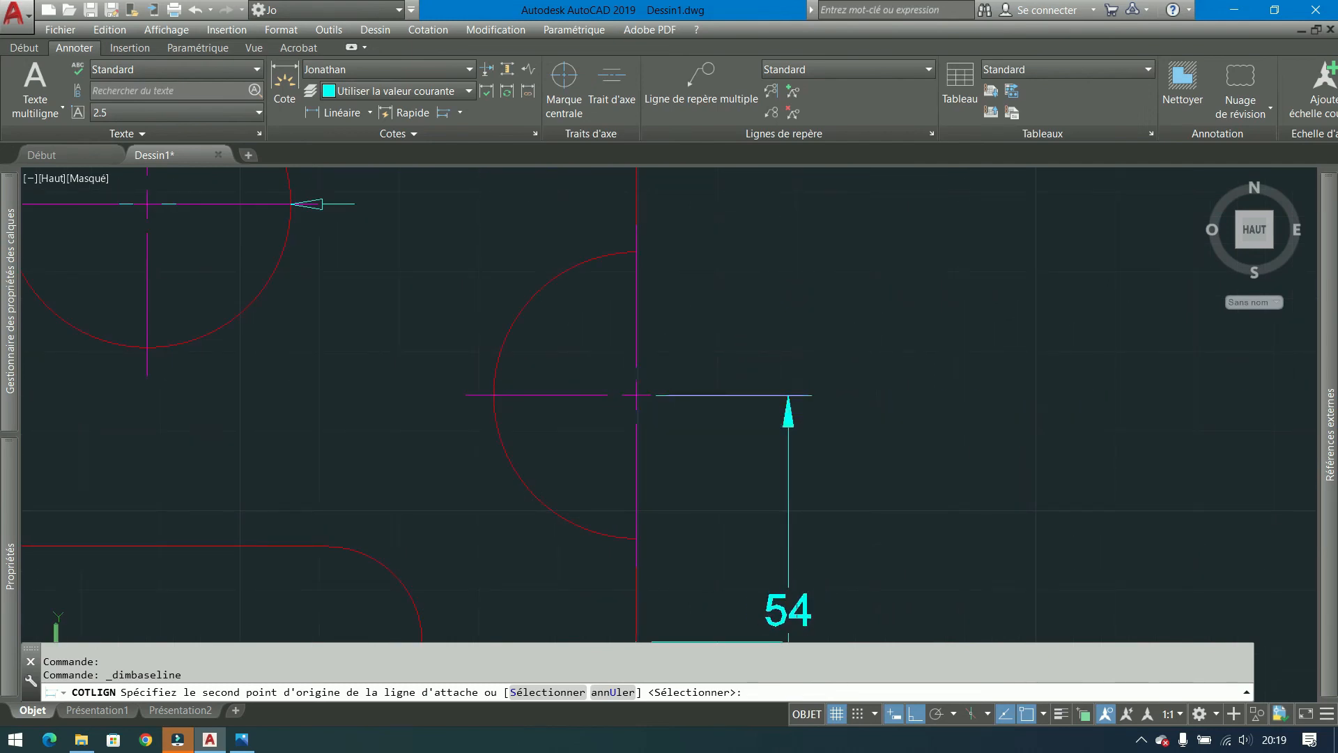
click(637, 394)
scroll(637, 395, down, 4)
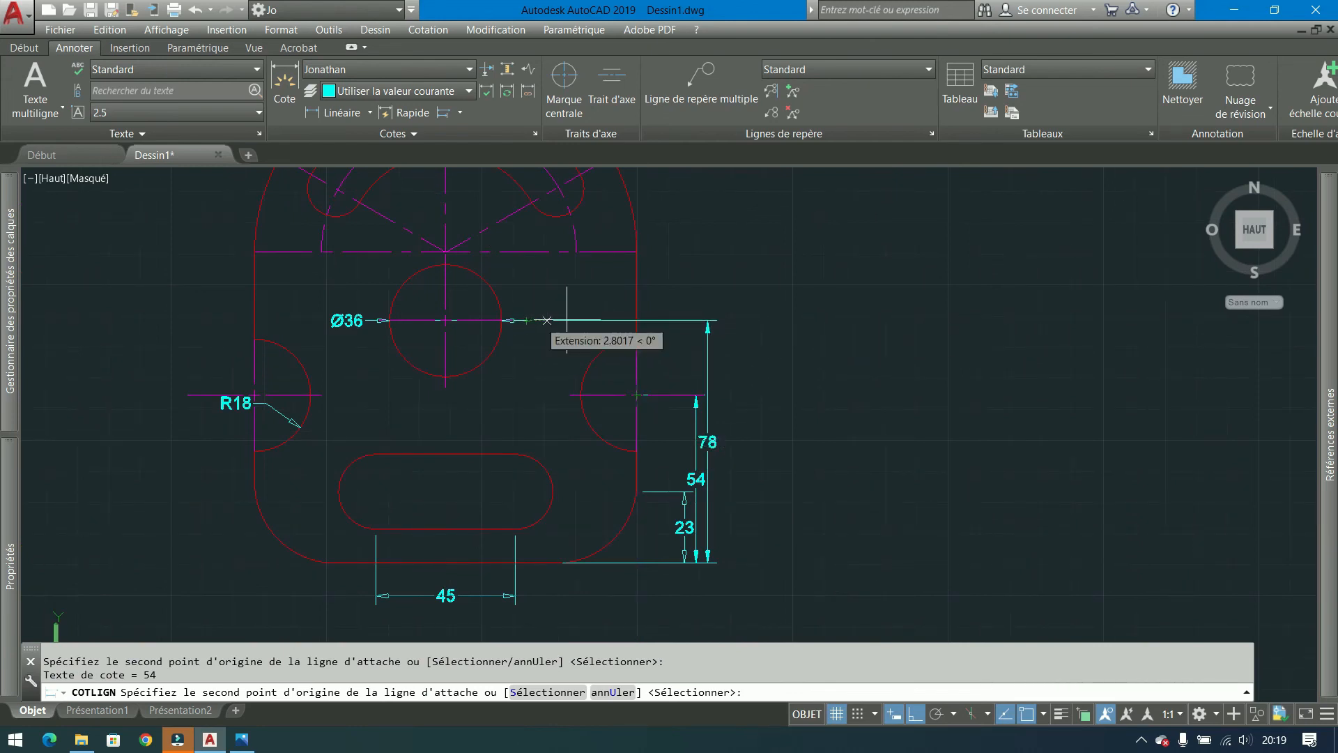
click(636, 320)
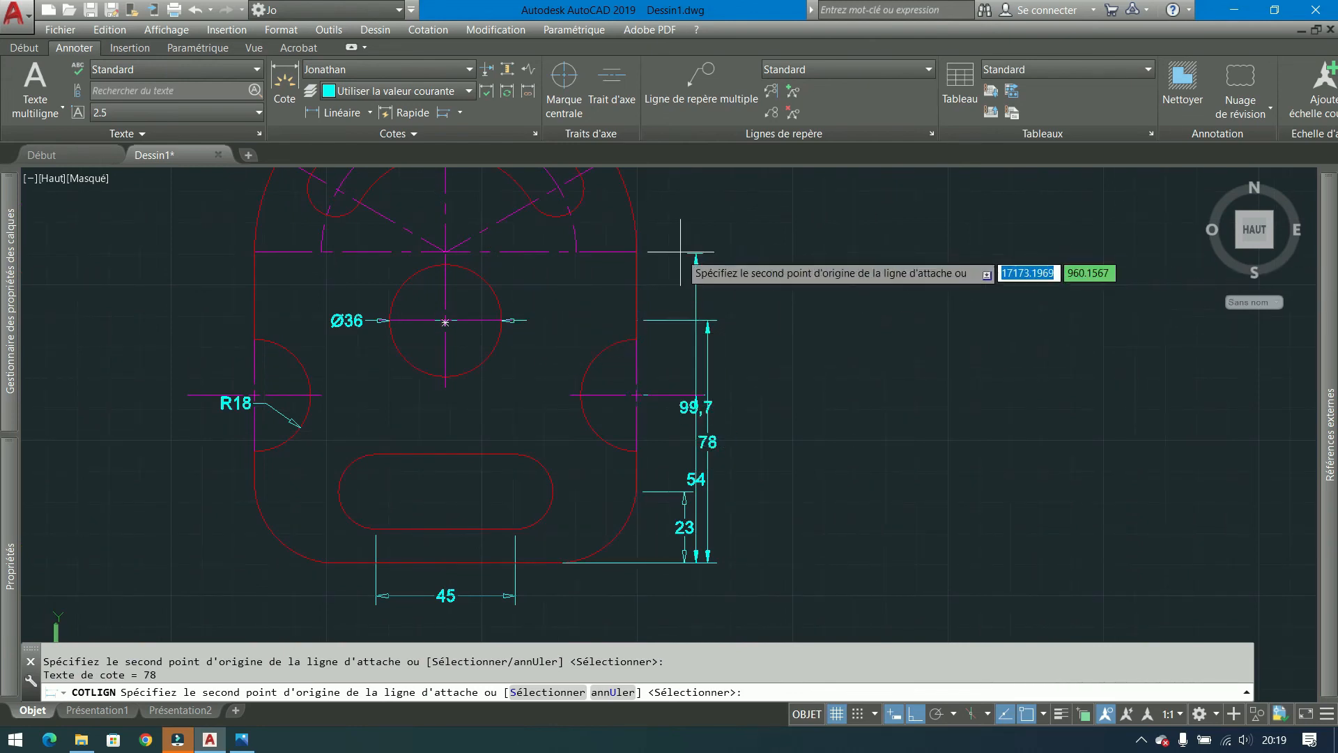
click(636, 251)
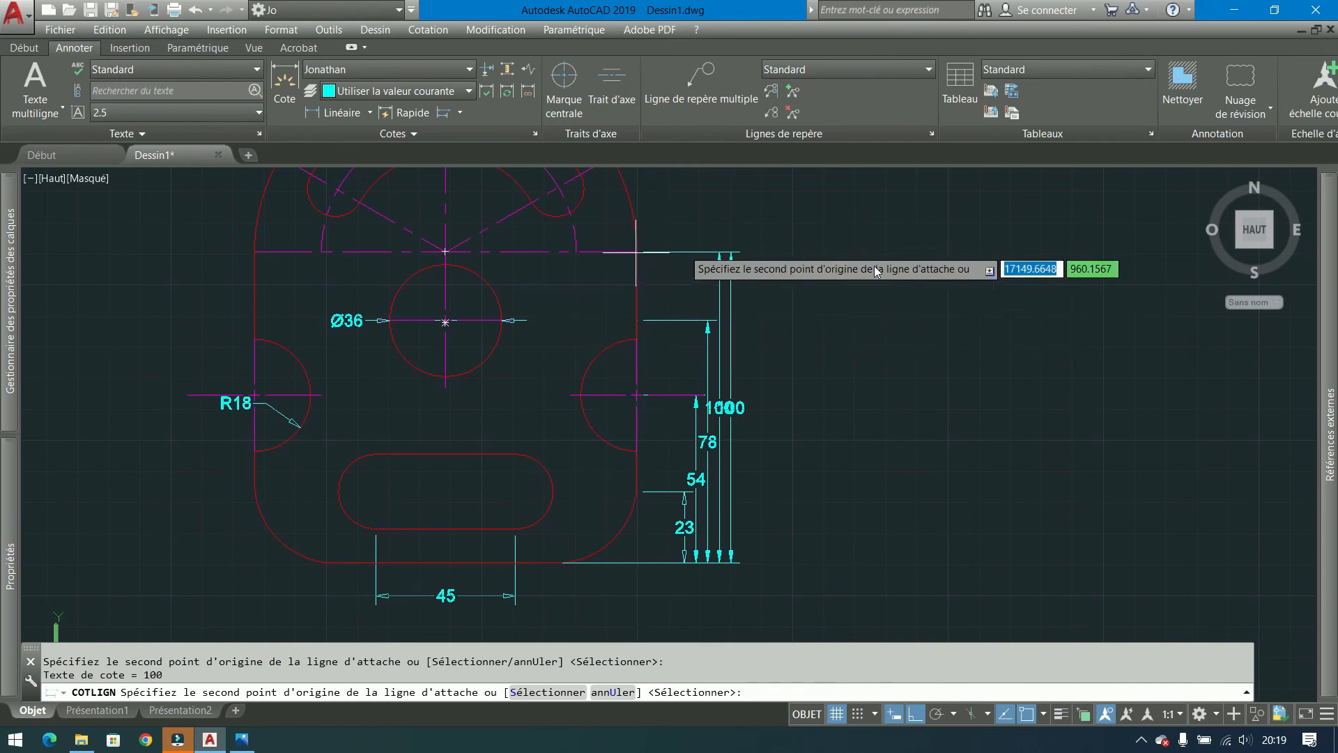
key(Return)
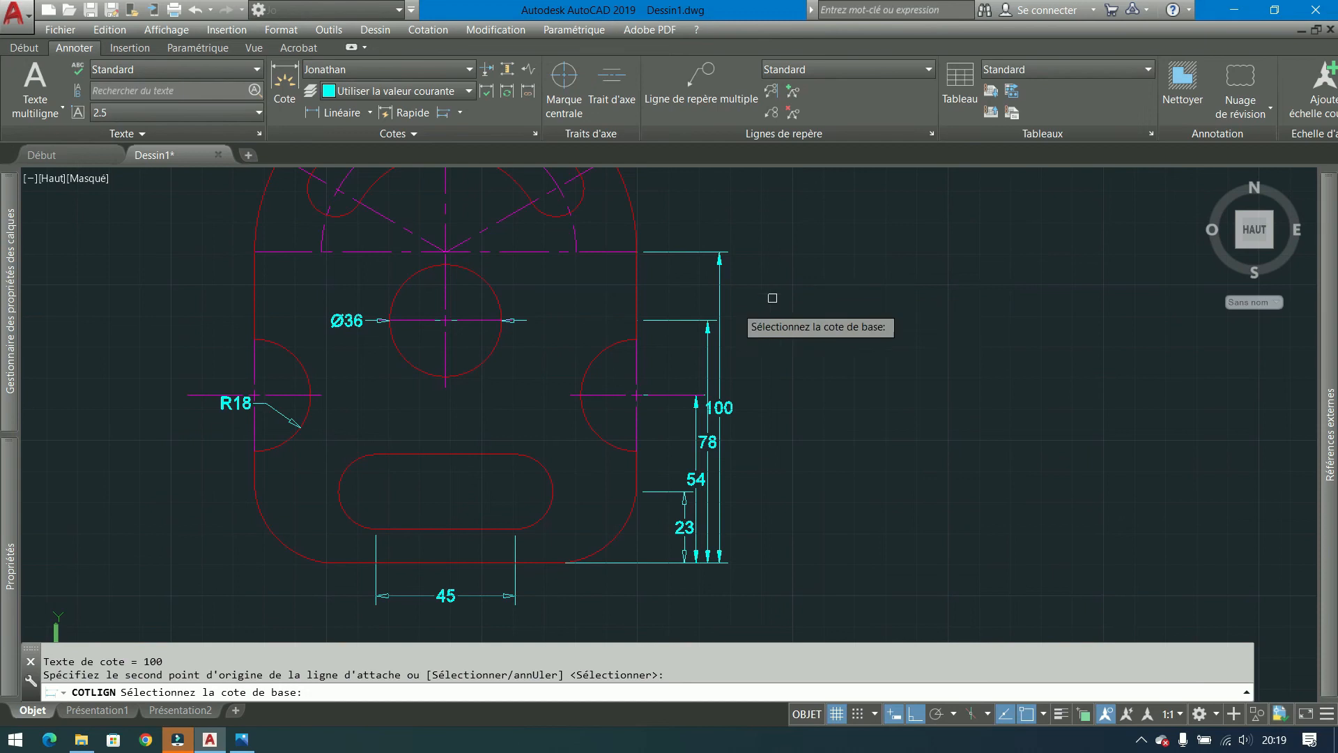
key(Escape)
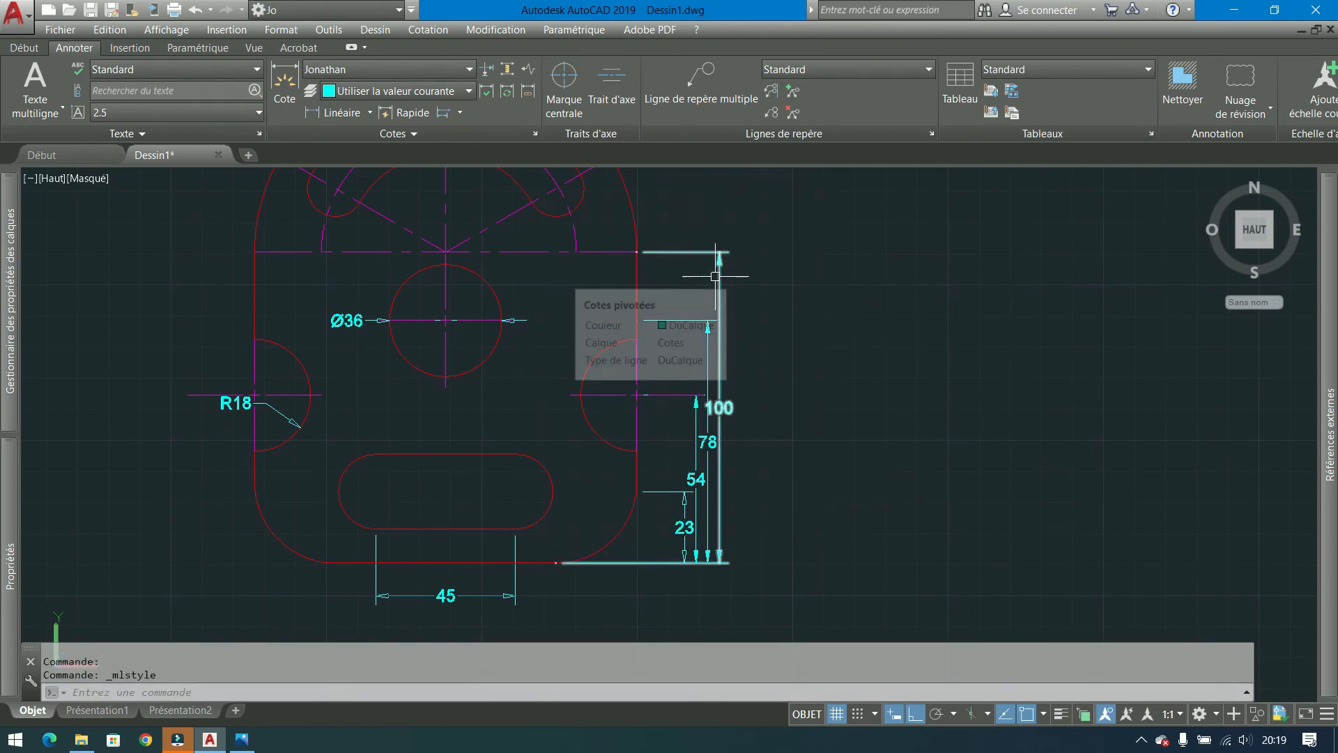
key(Escape)
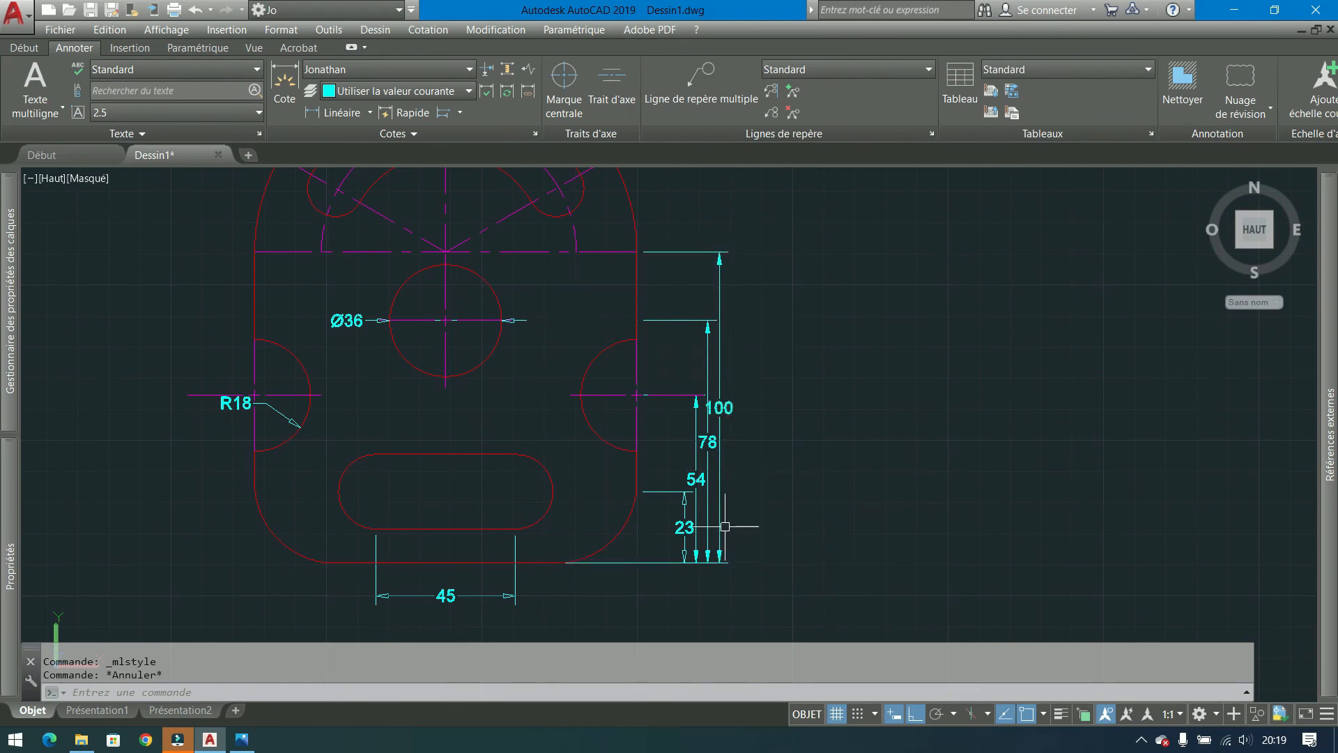
Select the three baseline dimensions and move the 100 dimension line farther out from the plate.
scroll(718, 530, up, 3)
middle_drag(718, 523, 510, 512)
click(554, 276)
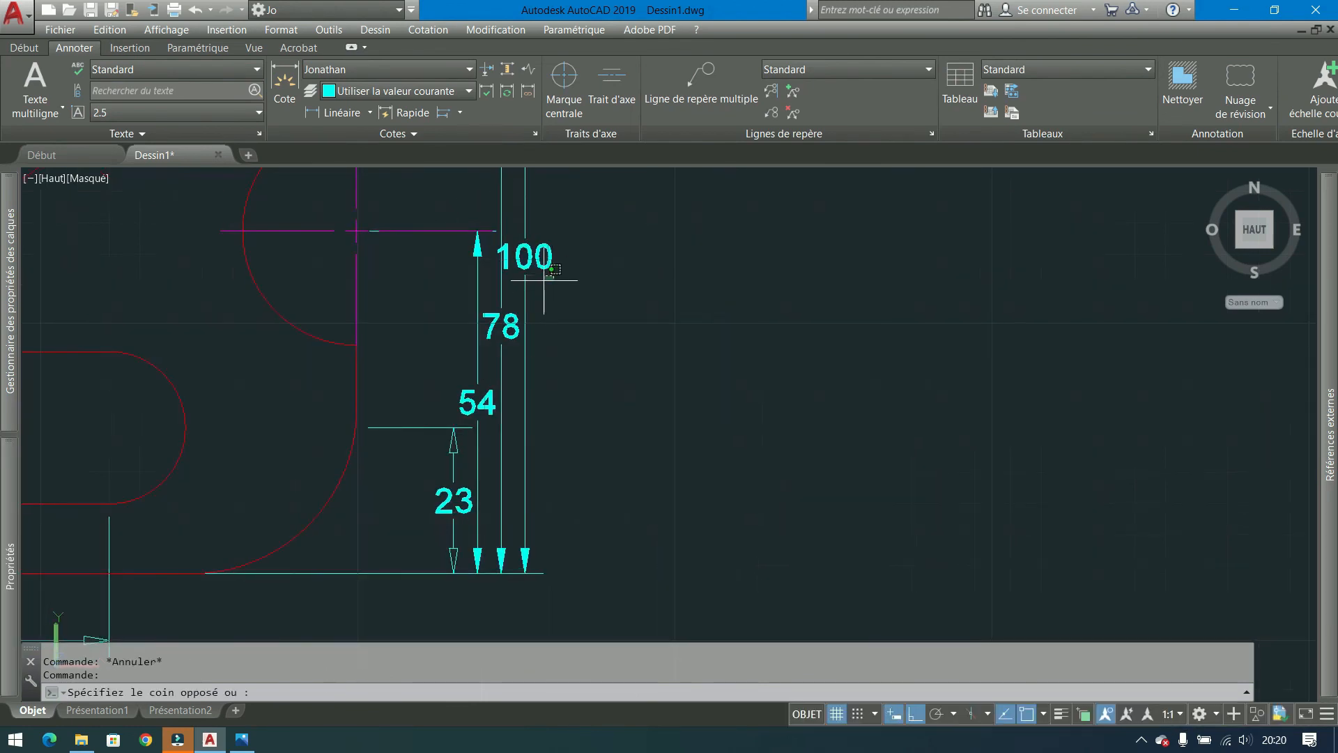
click(463, 314)
scroll(520, 414, down, 2)
scroll(528, 271, up, 2)
middle_drag(528, 271, 490, 455)
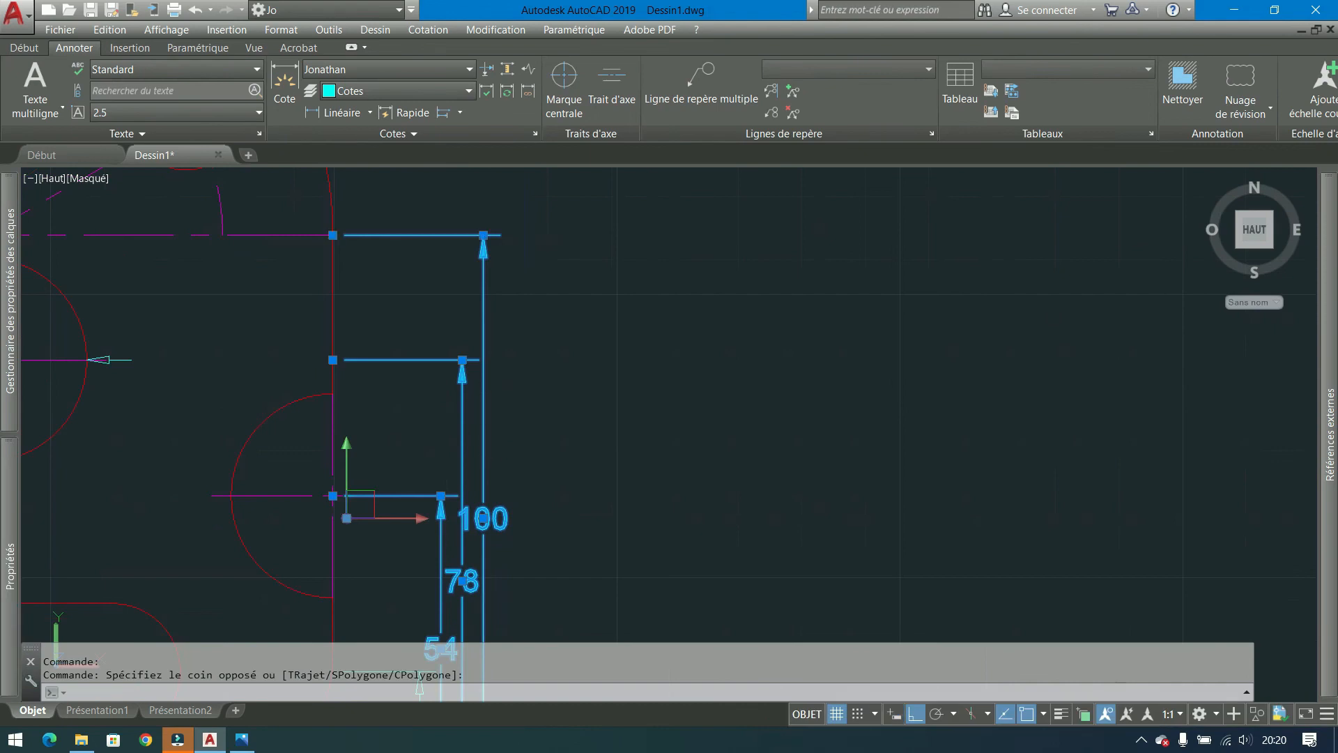
click(483, 518)
middle_drag(551, 521, 603, 340)
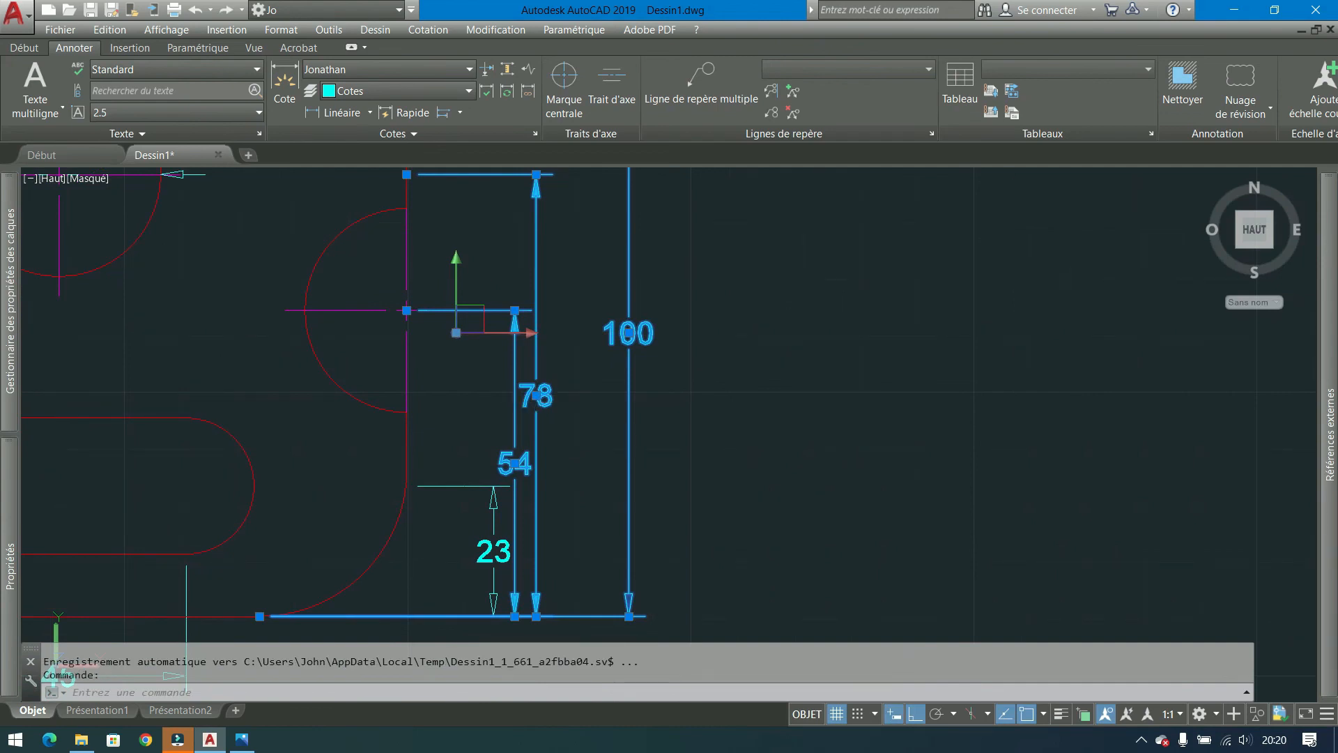
Move the 78 and 54 dimension lines outward to spread the stacked baseline dimensions apart.
click(535, 395)
click(589, 395)
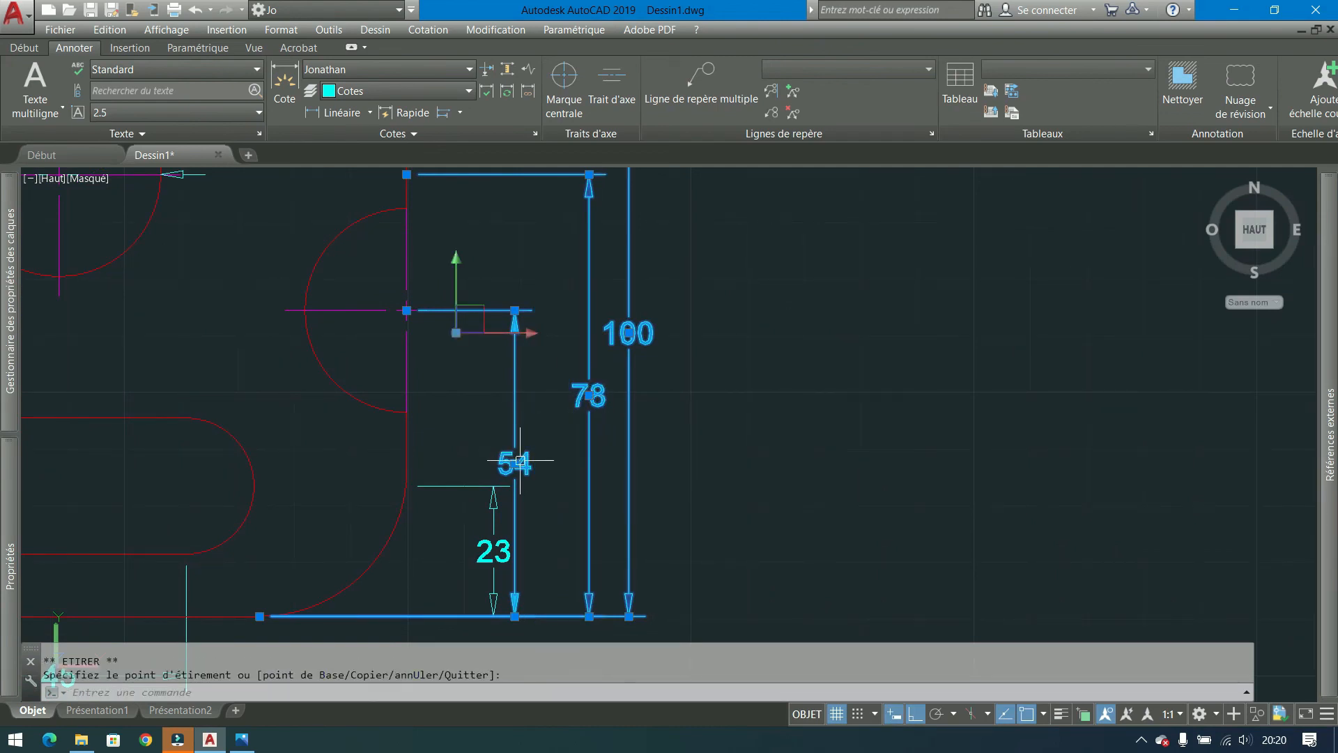
click(514, 463)
click(544, 463)
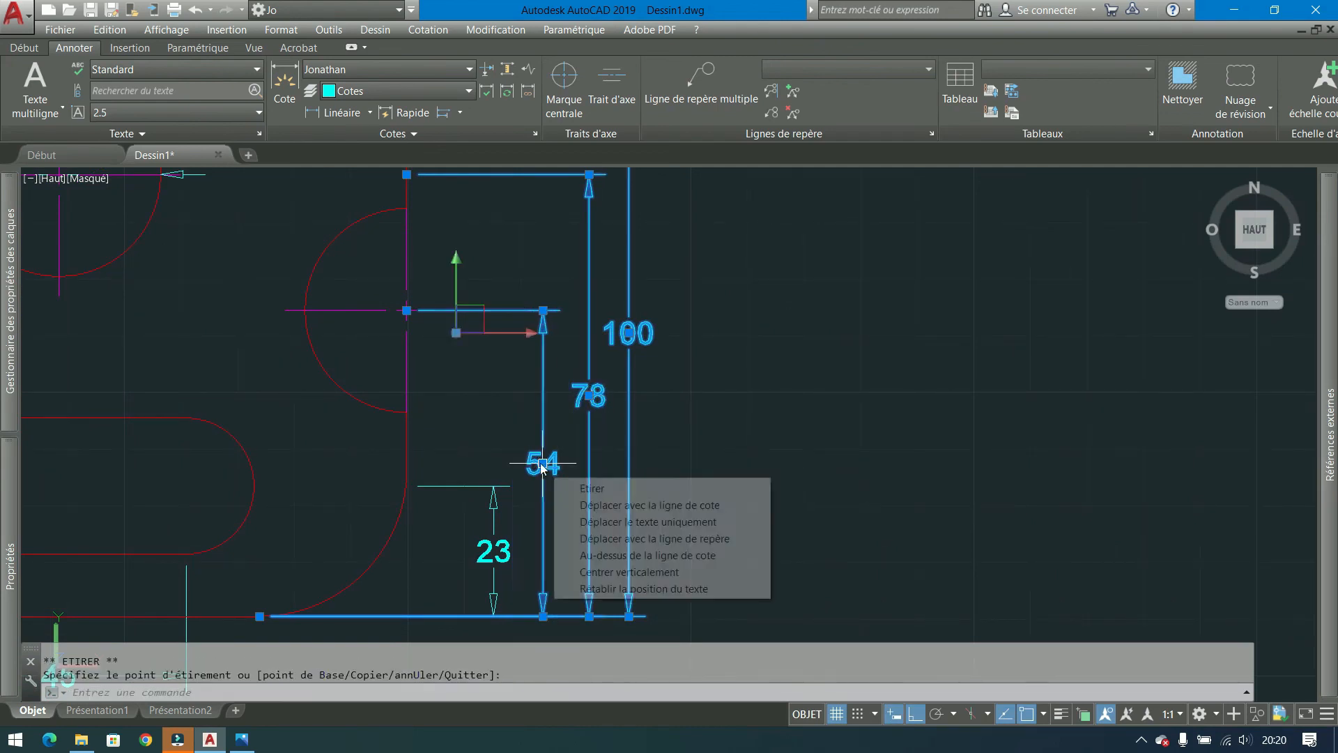
Add a radius dimension to the curved slot's dashed centreline arc, placing its text below the arc near the vertical axis.
scroll(532, 471, down, 1)
key(Escape)
scroll(753, 406, down, 4)
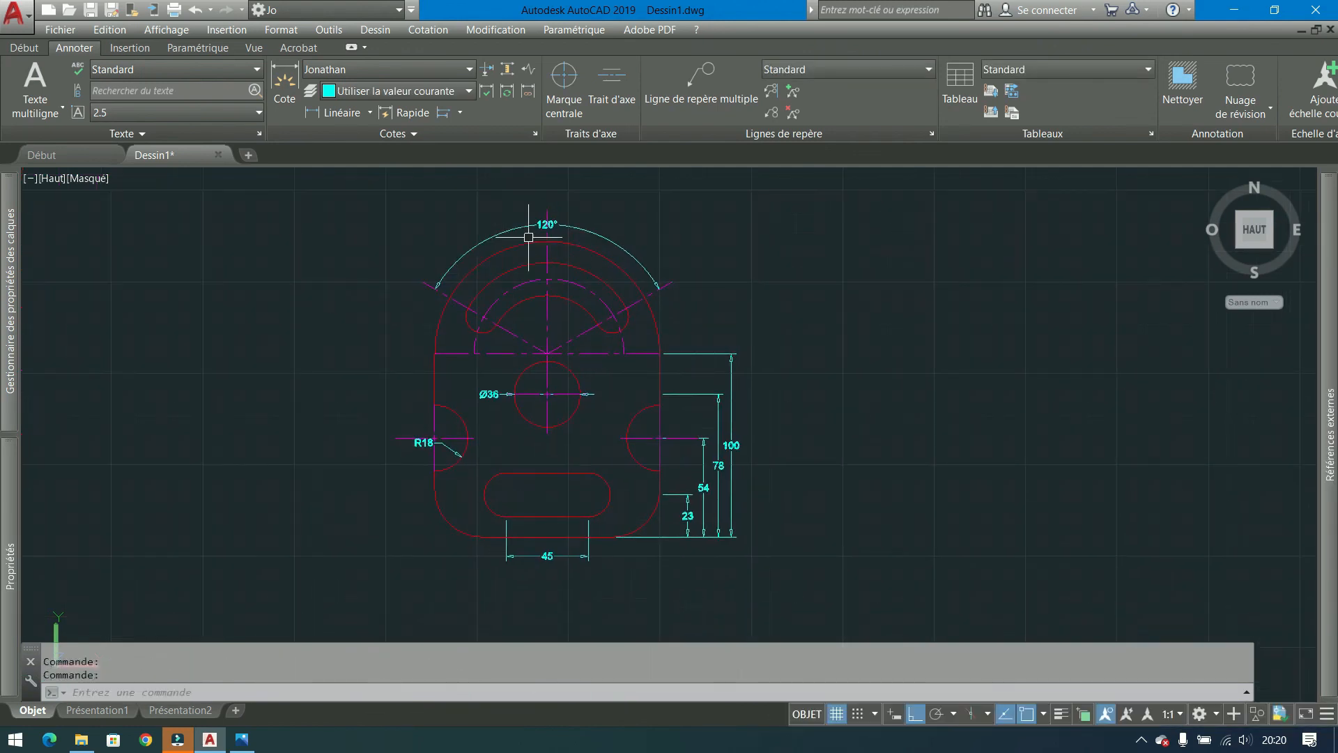
scroll(544, 230, up, 2)
click(338, 112)
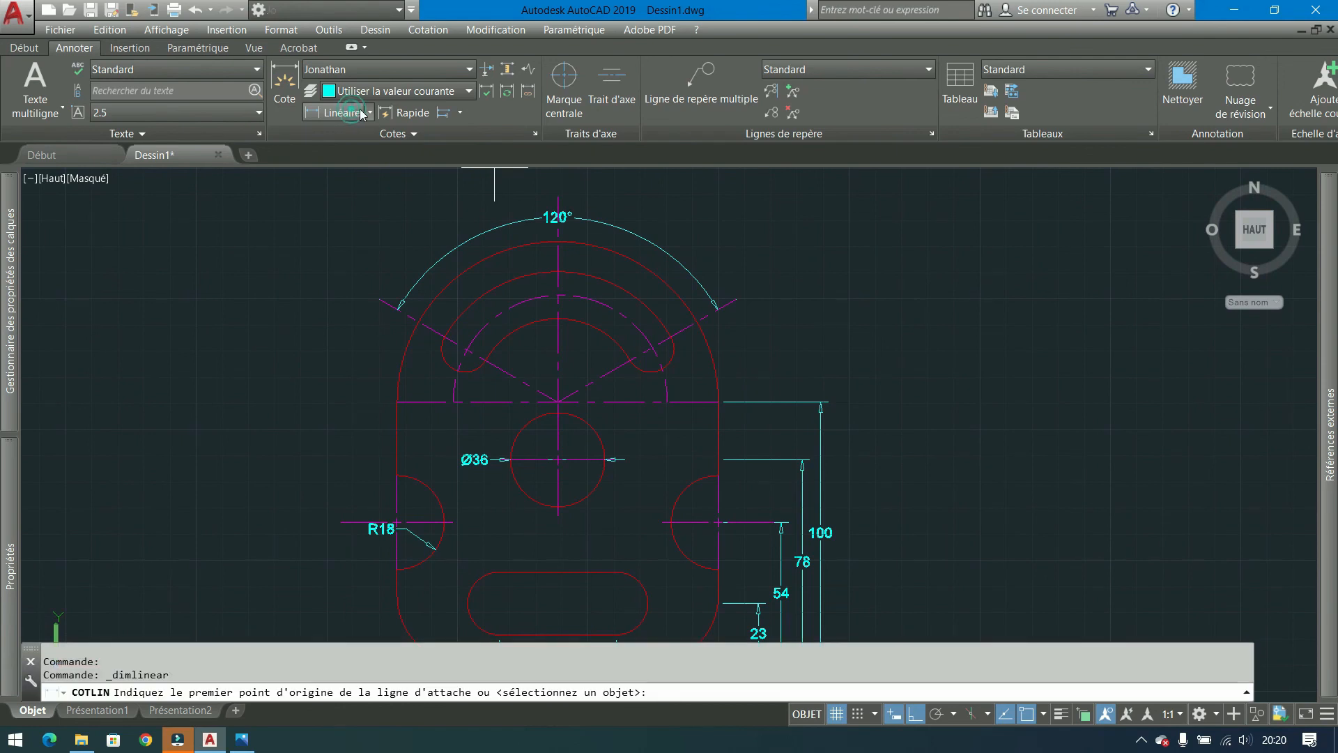
click(369, 112)
click(311, 284)
click(522, 309)
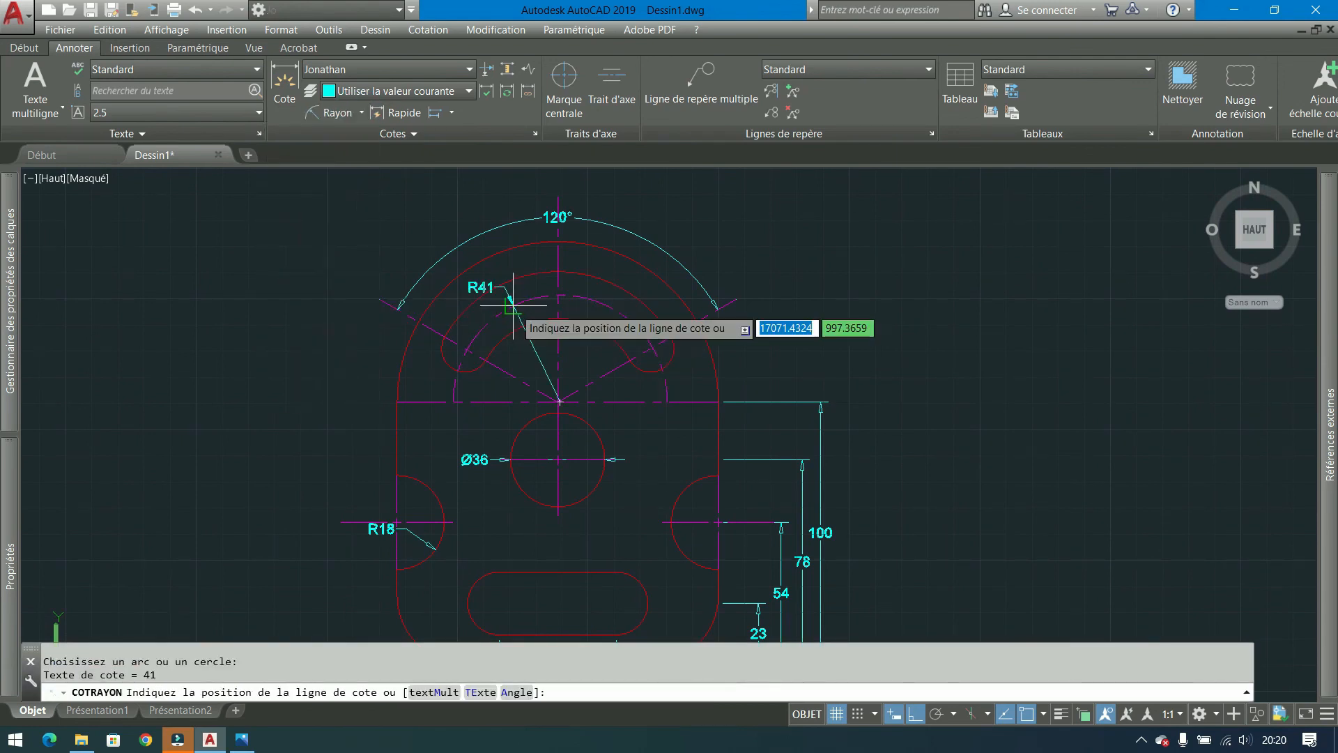
click(525, 343)
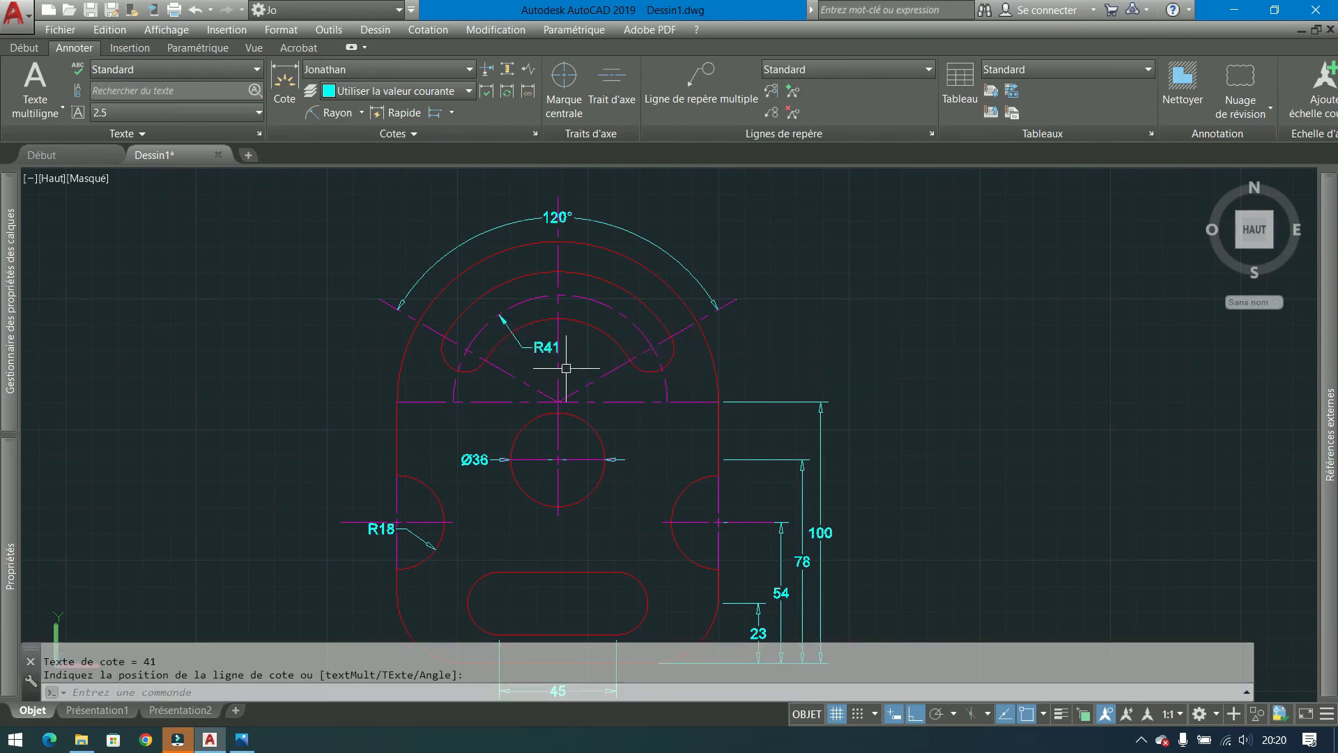
Add a radius dimension to the rounded right end of the curved slot, with its text outside the slot.
key(Return)
click(671, 365)
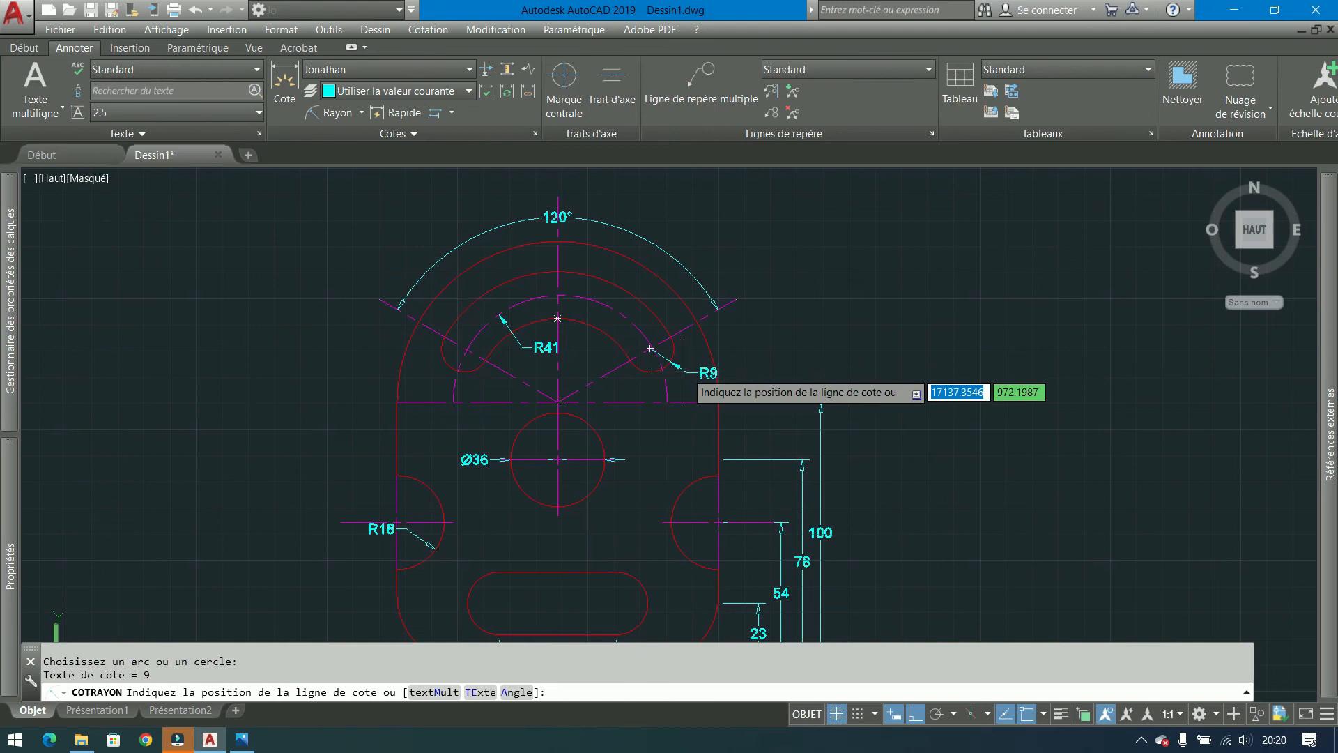
click(682, 373)
middle_drag(673, 449, 669, 259)
key(Escape)
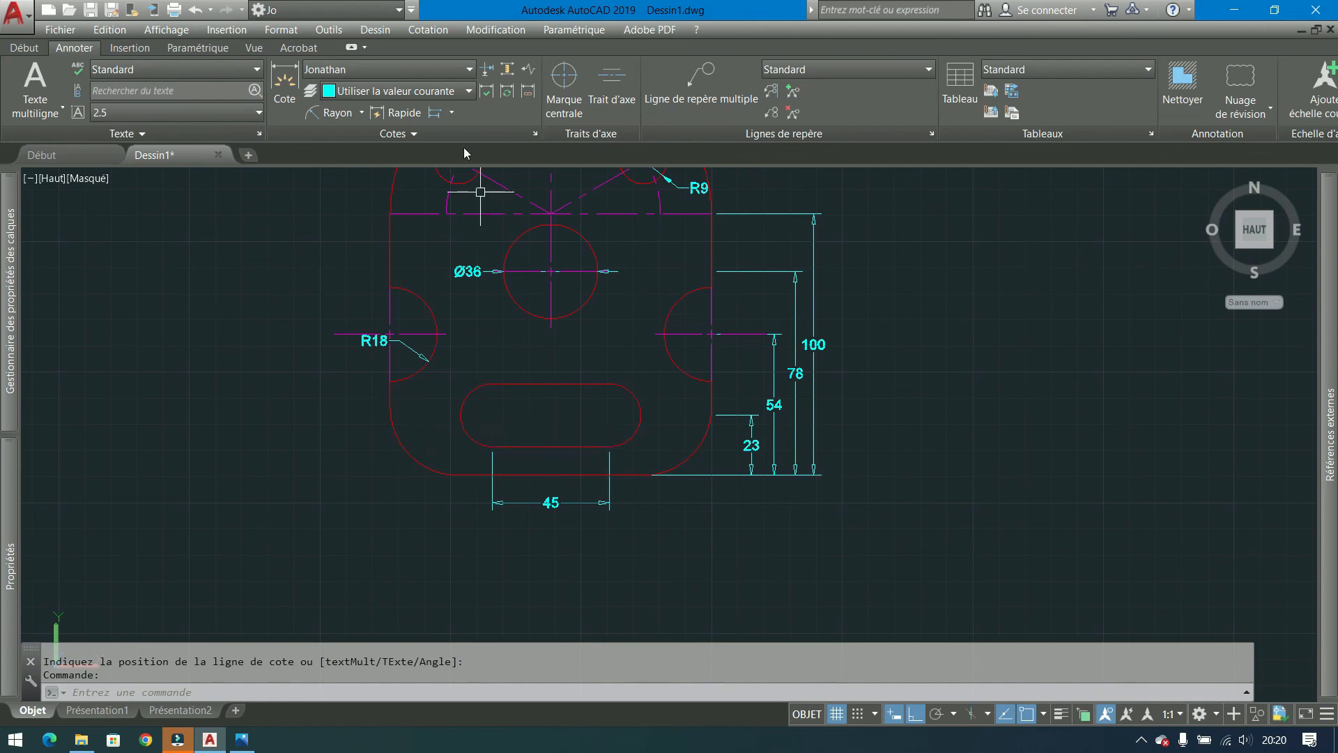
Add a radius dimension to the left end arc of the horizontal slot, with its text inside the slot.
click(331, 112)
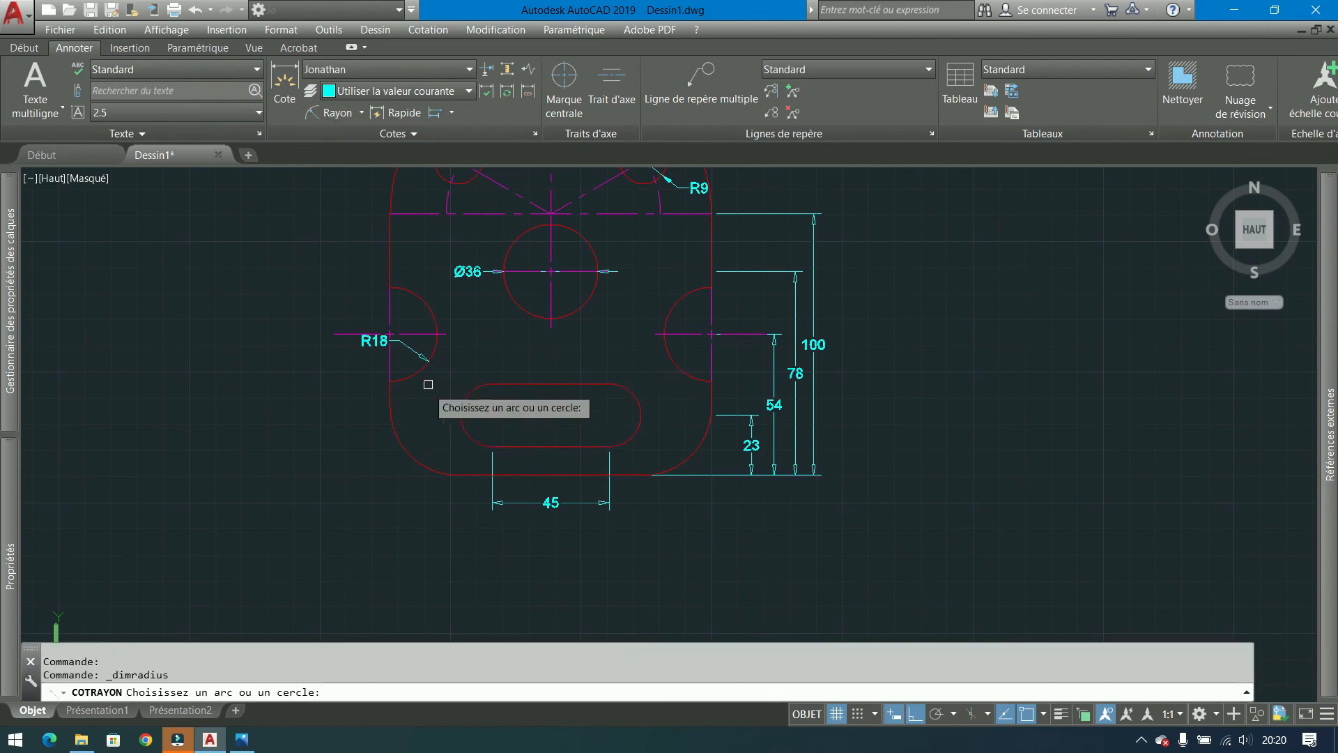
click(463, 428)
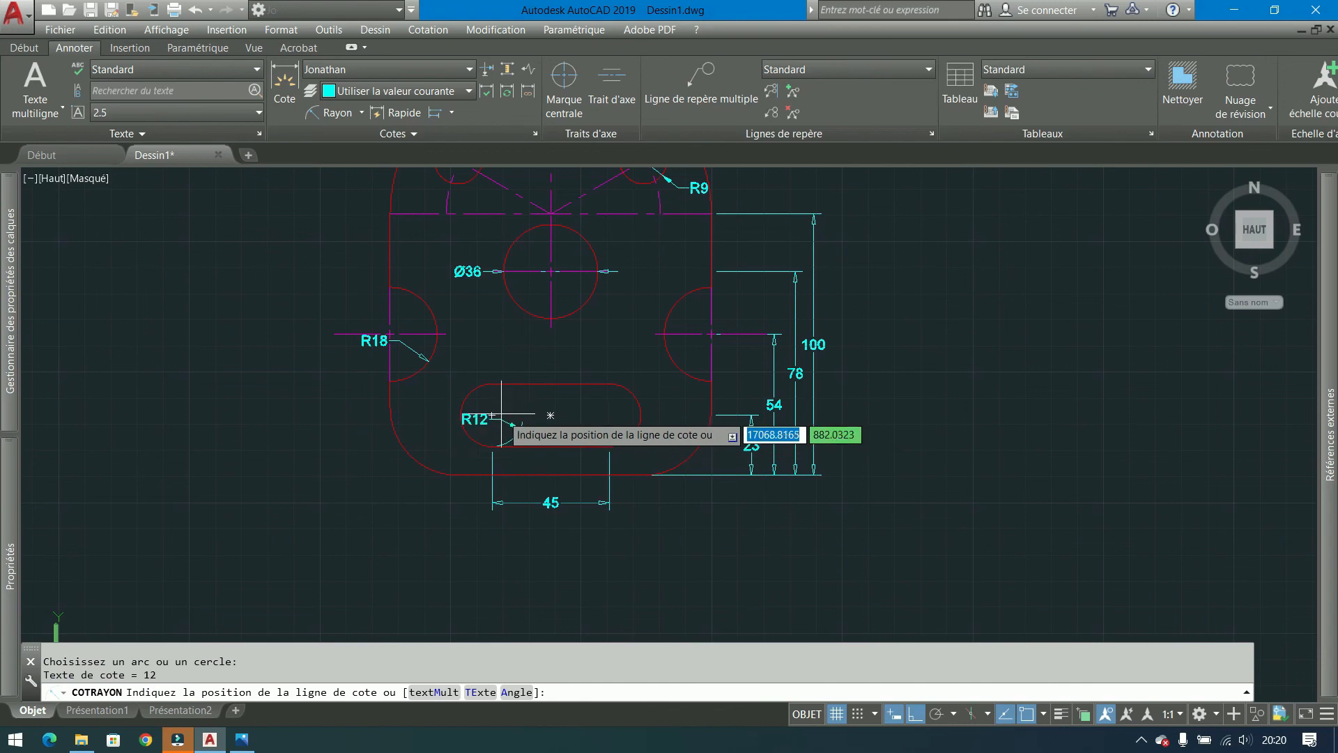
scroll(494, 403, up, 3)
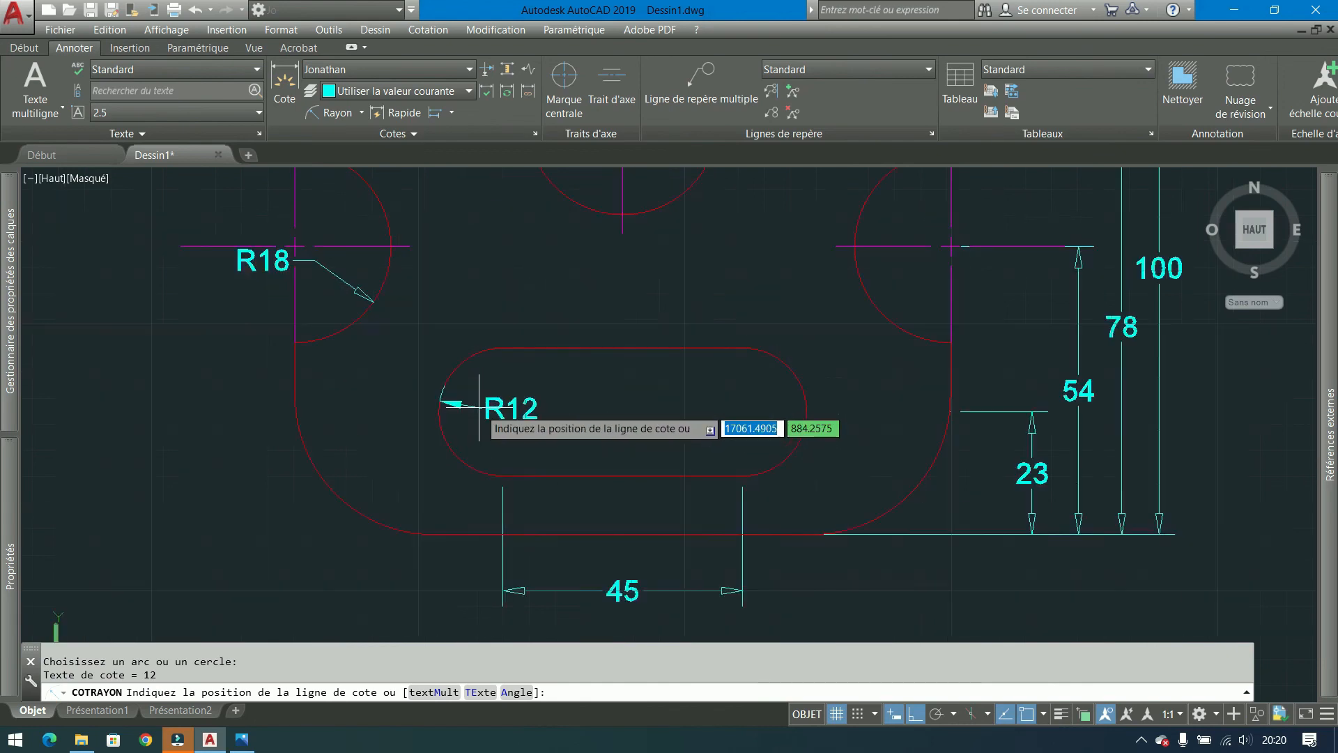
click(547, 400)
Add a radius dimension to the plate's bottom-left corner arc, with its text outside the outline.
click(338, 112)
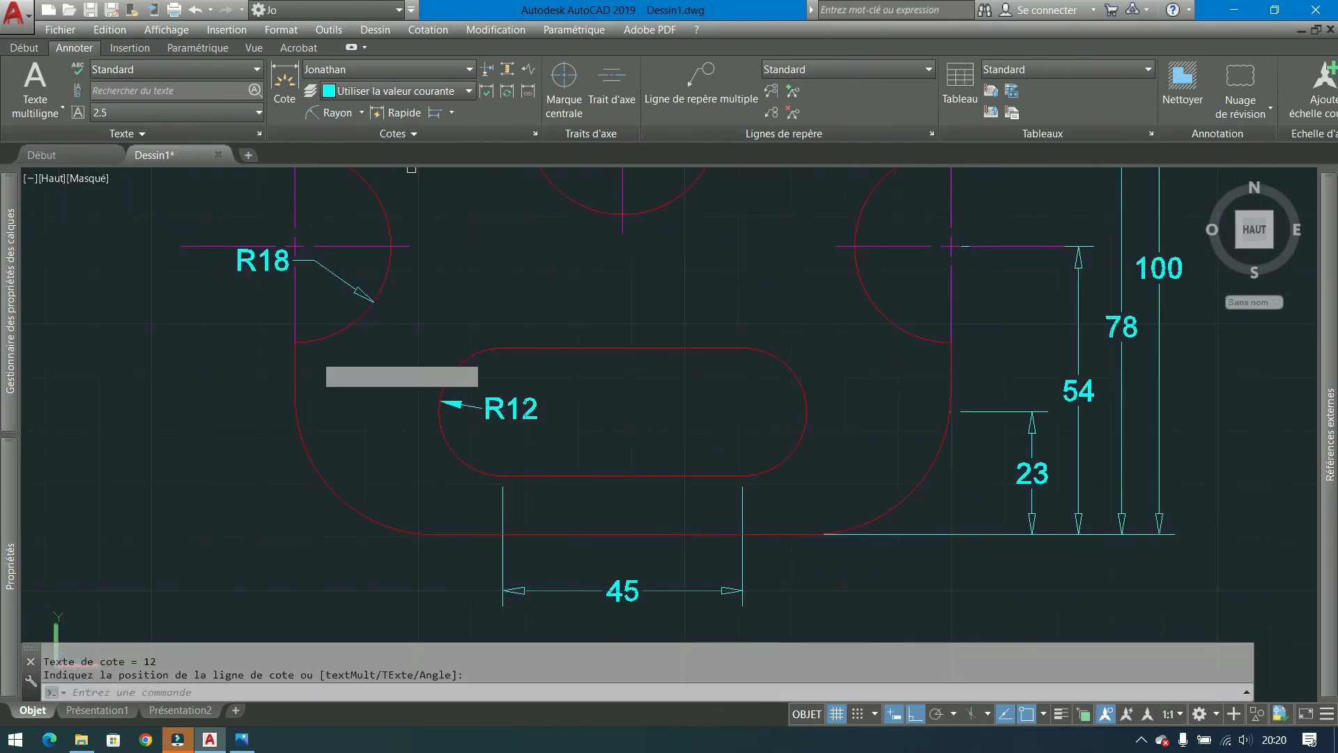
click(313, 466)
click(278, 478)
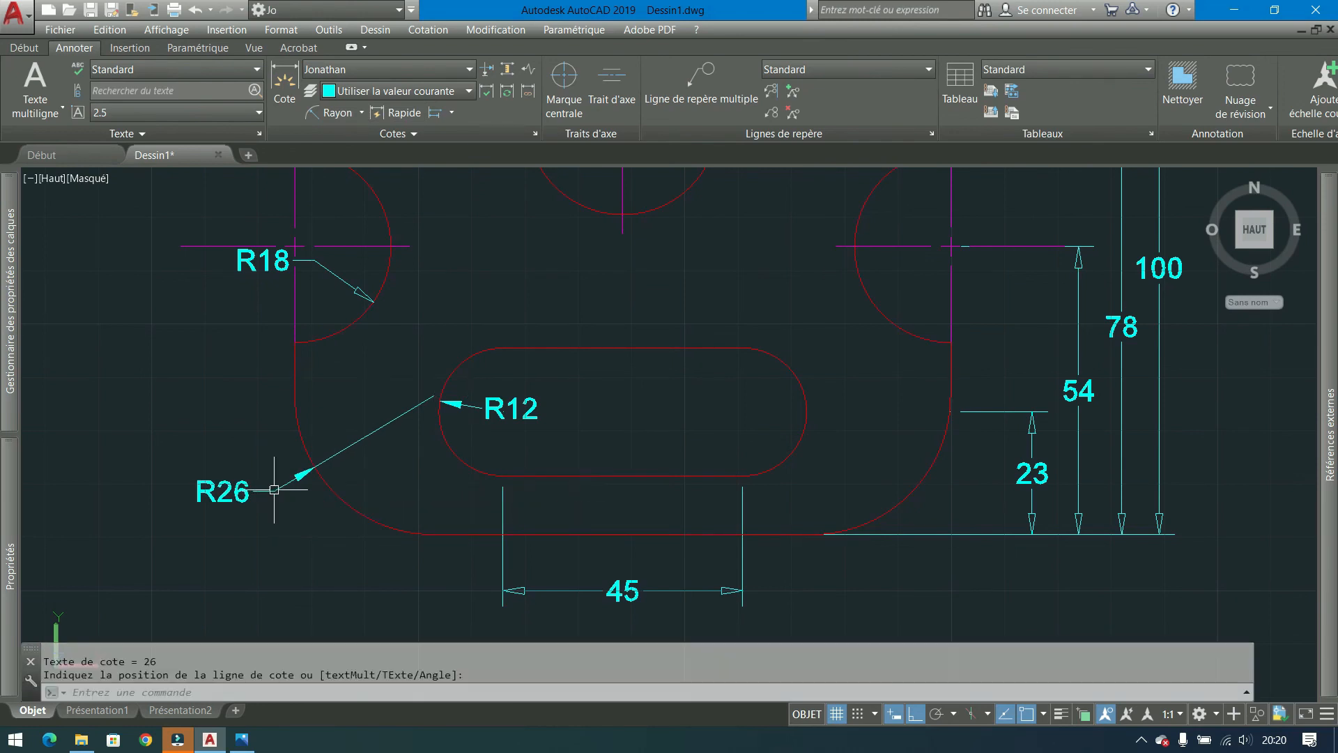
scroll(345, 432, down, 2)
scroll(543, 627, down, 2)
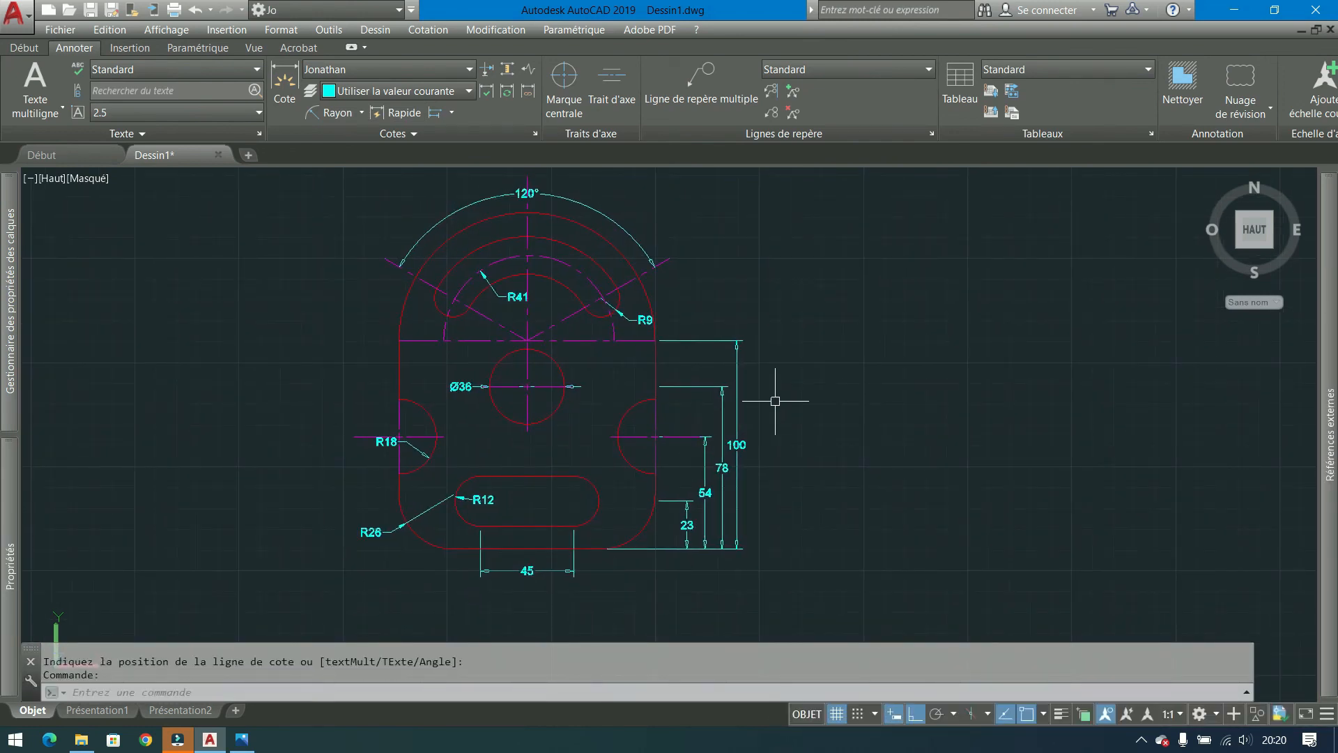
Add a linear dimension for the plate's overall width, placed below the slot's 45 dimension.
middle_drag(660, 408, 665, 383)
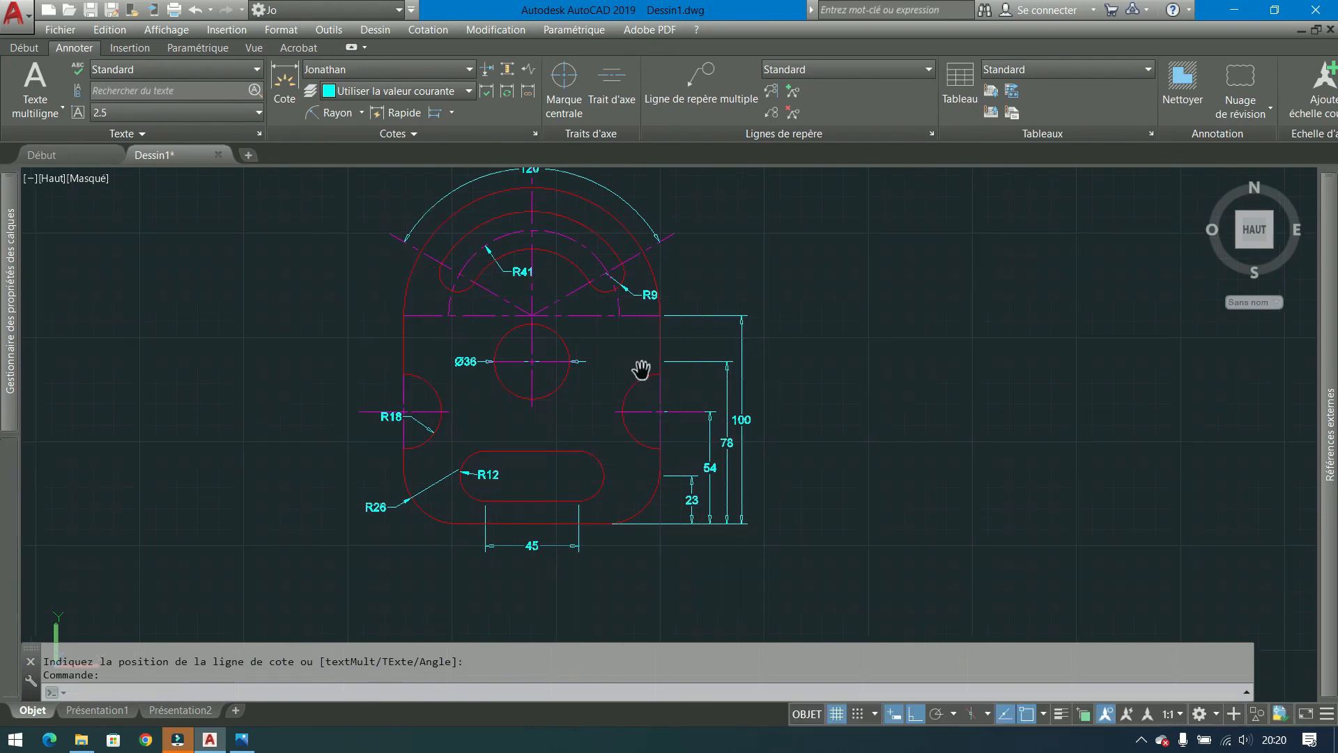
click(361, 112)
click(307, 140)
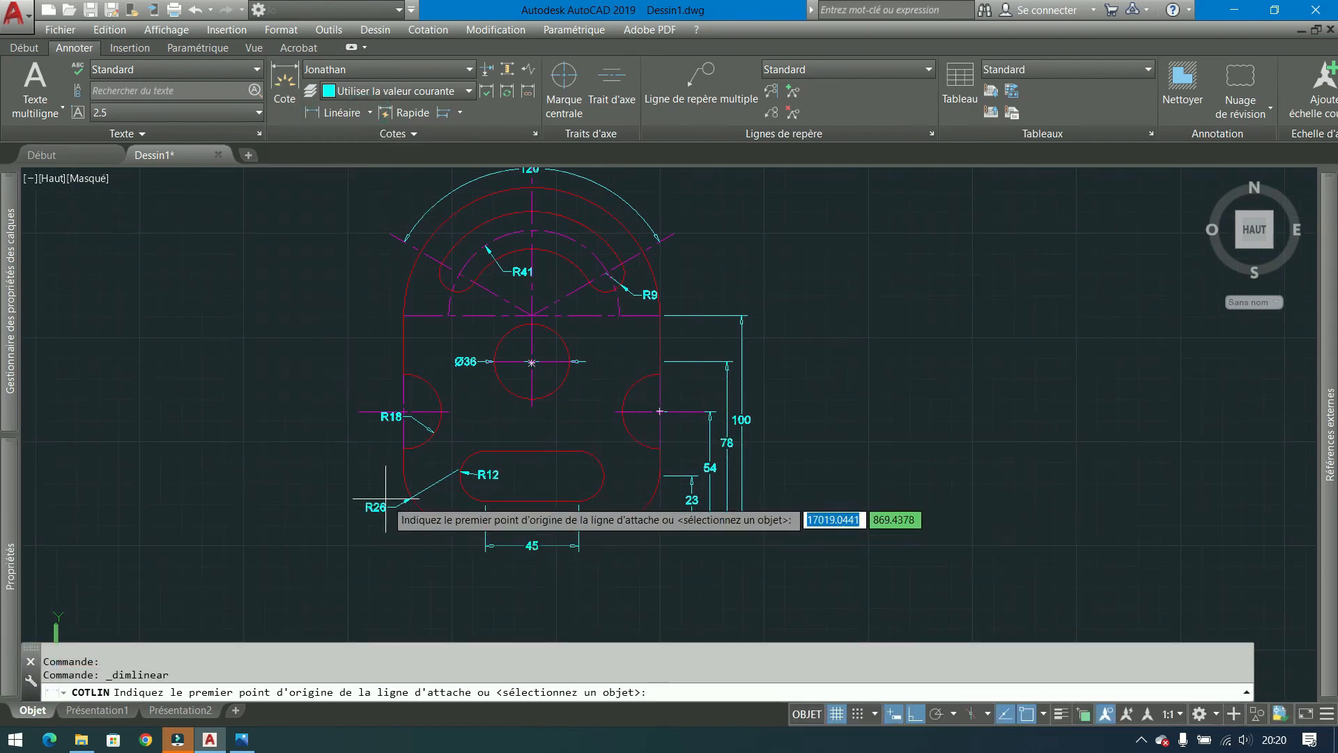
click(404, 469)
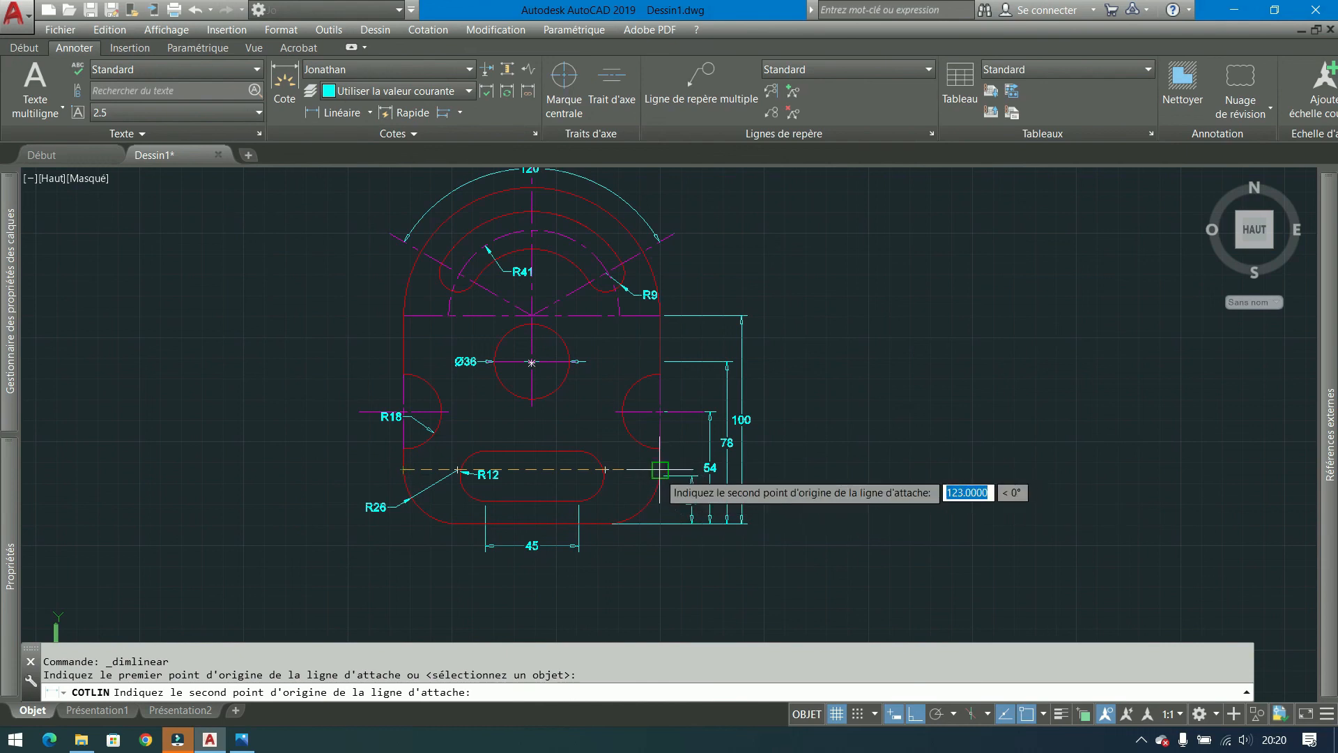
click(659, 469)
click(621, 589)
Stretch the origins of the plate-width dimension and the height dimensions' shared lower origin to the plate's projected bottom corners.
middle_drag(609, 548, 624, 460)
scroll(624, 460, up, 5)
scroll(688, 455, down, 2)
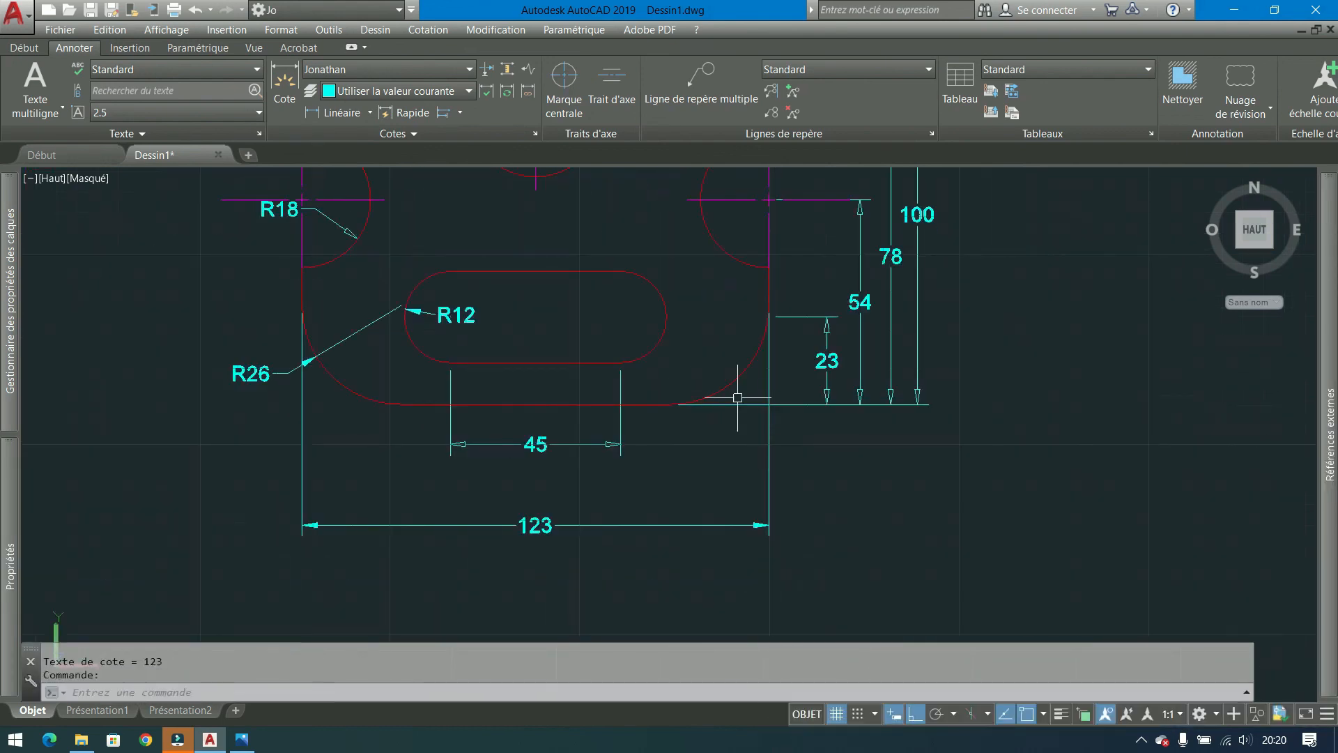
click(782, 442)
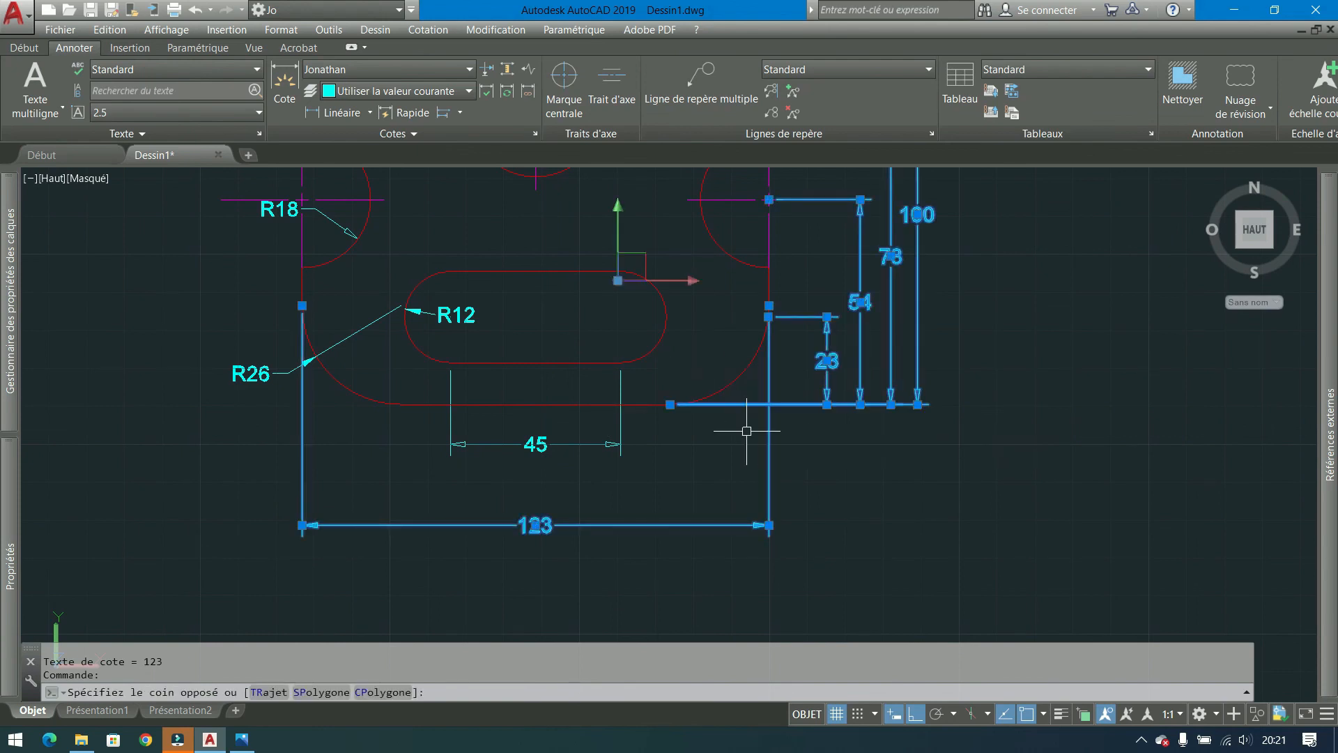
click(767, 316)
click(769, 305)
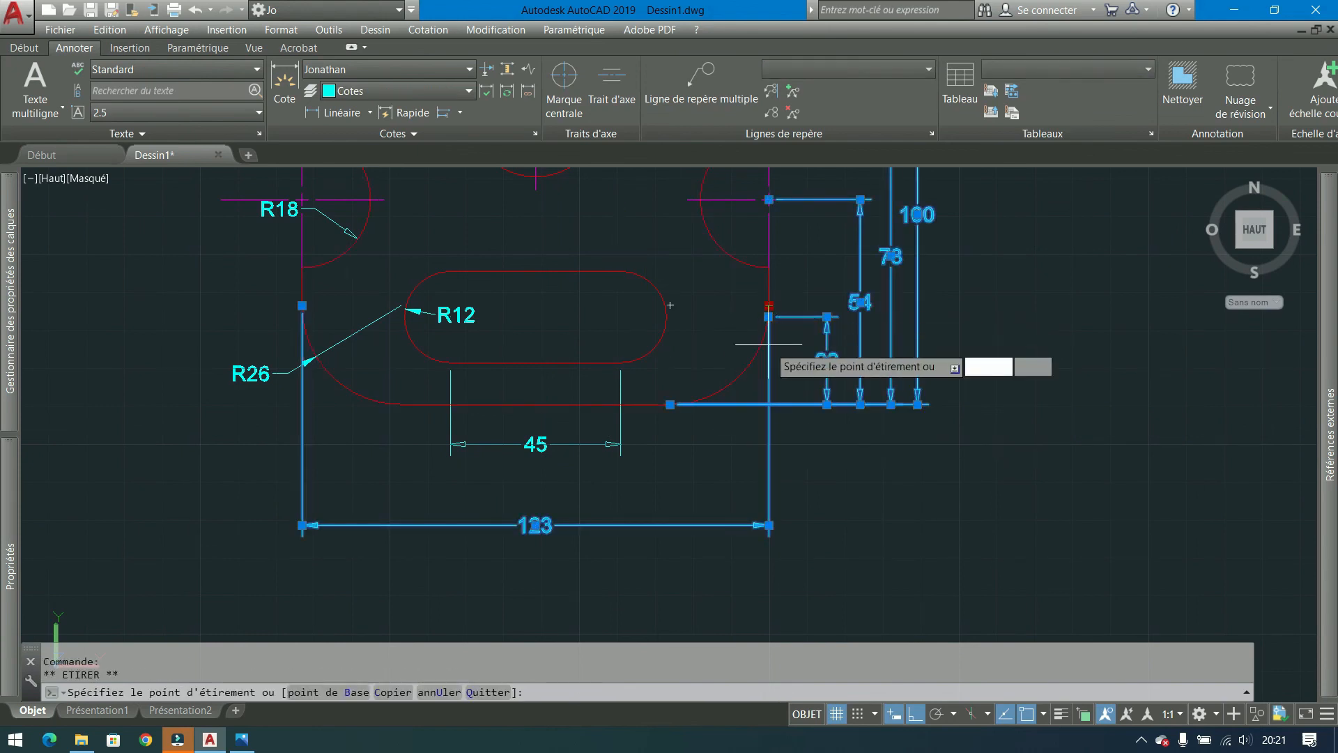
click(768, 405)
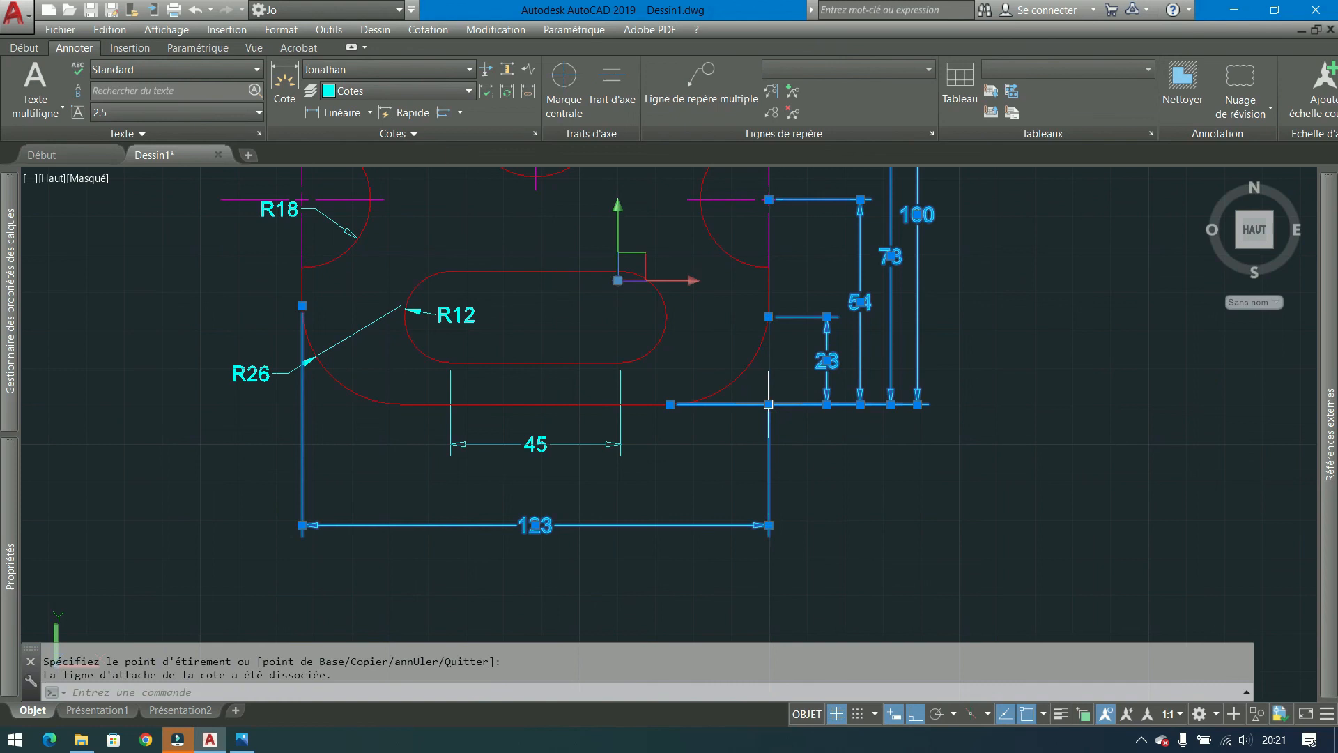
click(670, 404)
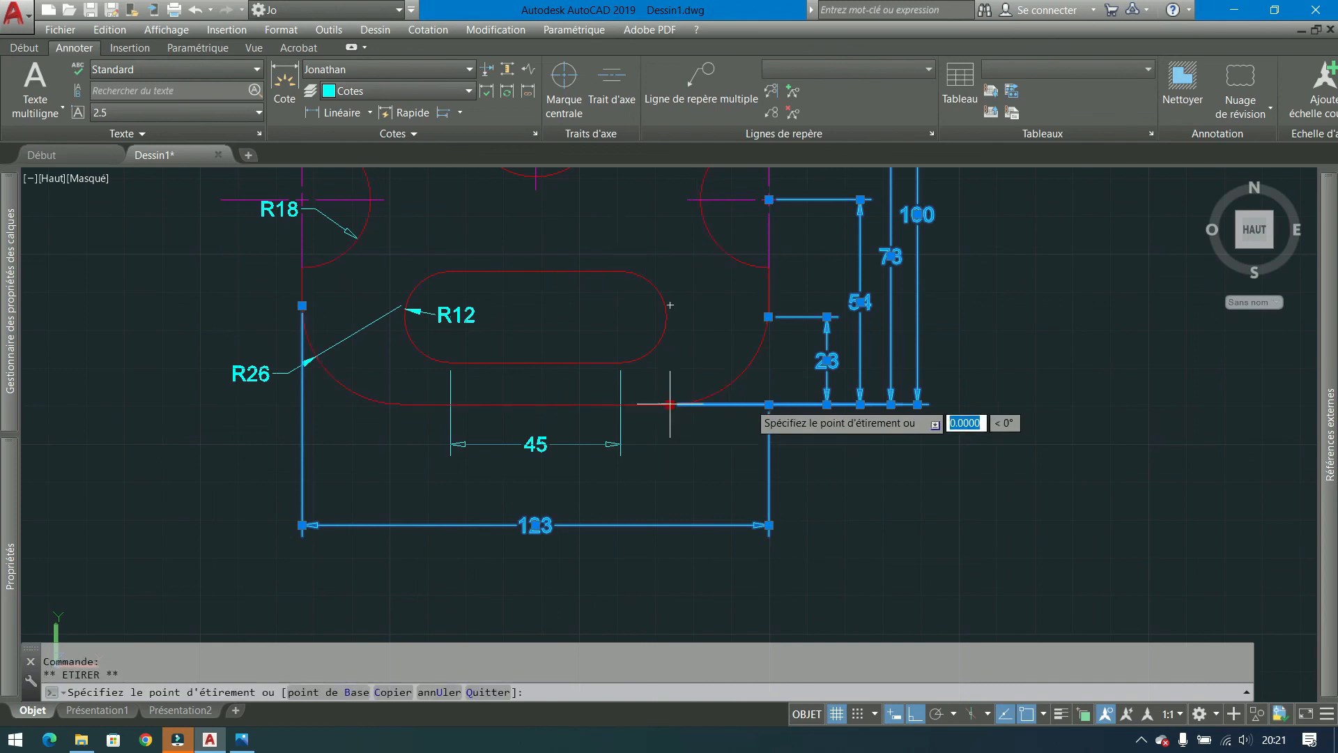
click(769, 404)
click(302, 305)
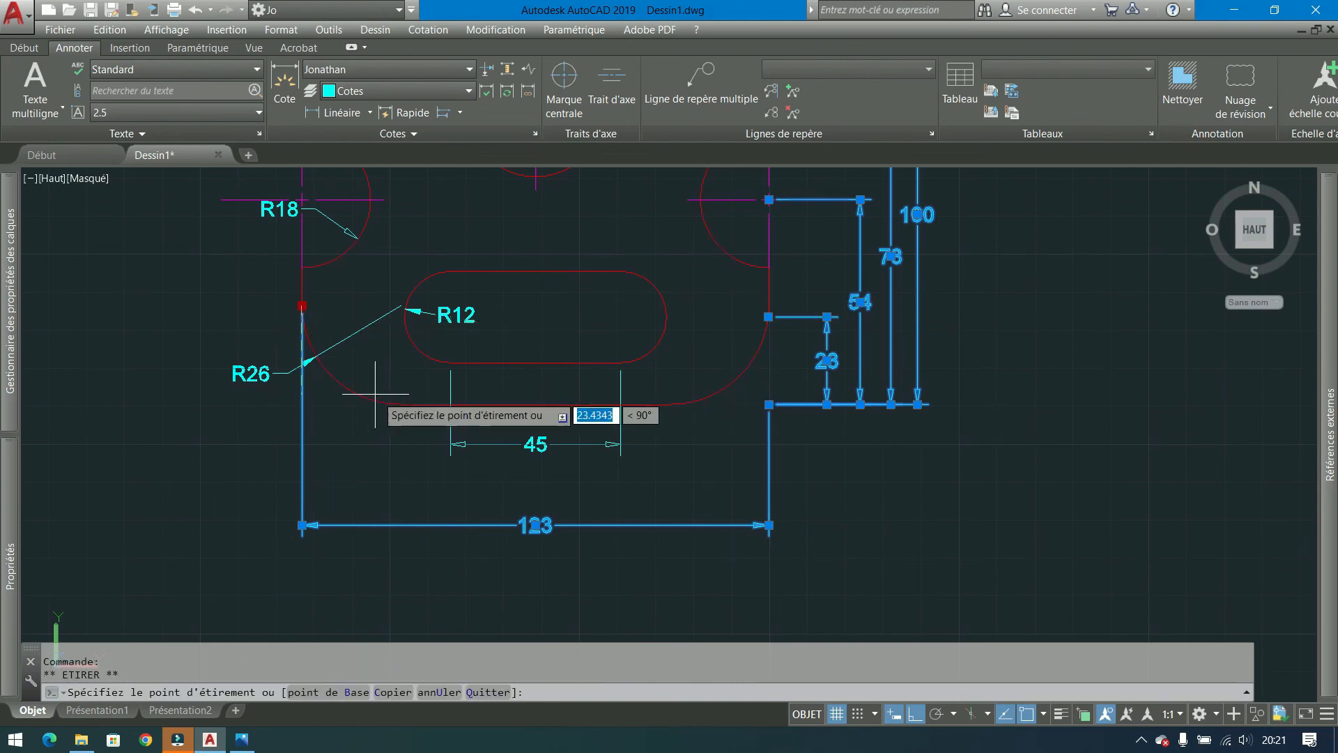
click(302, 404)
key(Escape)
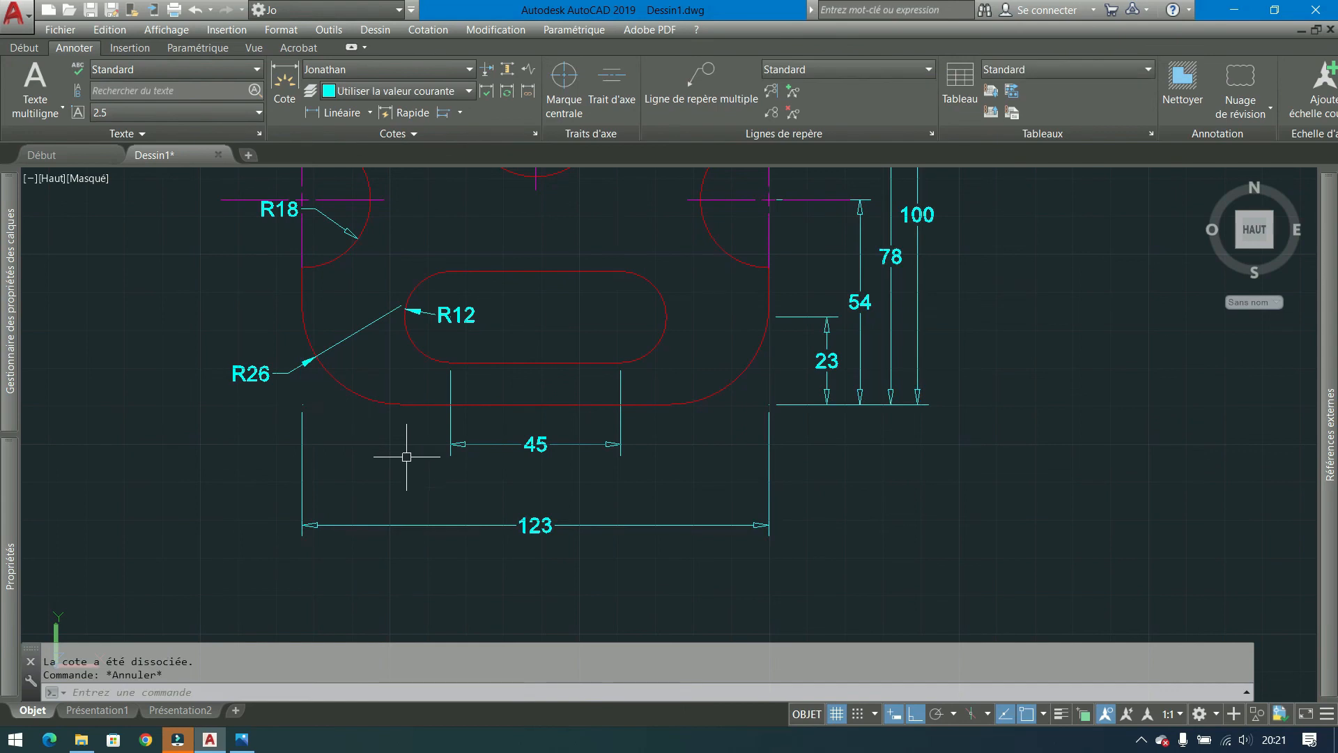
scroll(407, 460, down, 3)
middle_drag(636, 446, 643, 469)
scroll(515, 434, up, 2)
middle_drag(515, 433, 508, 493)
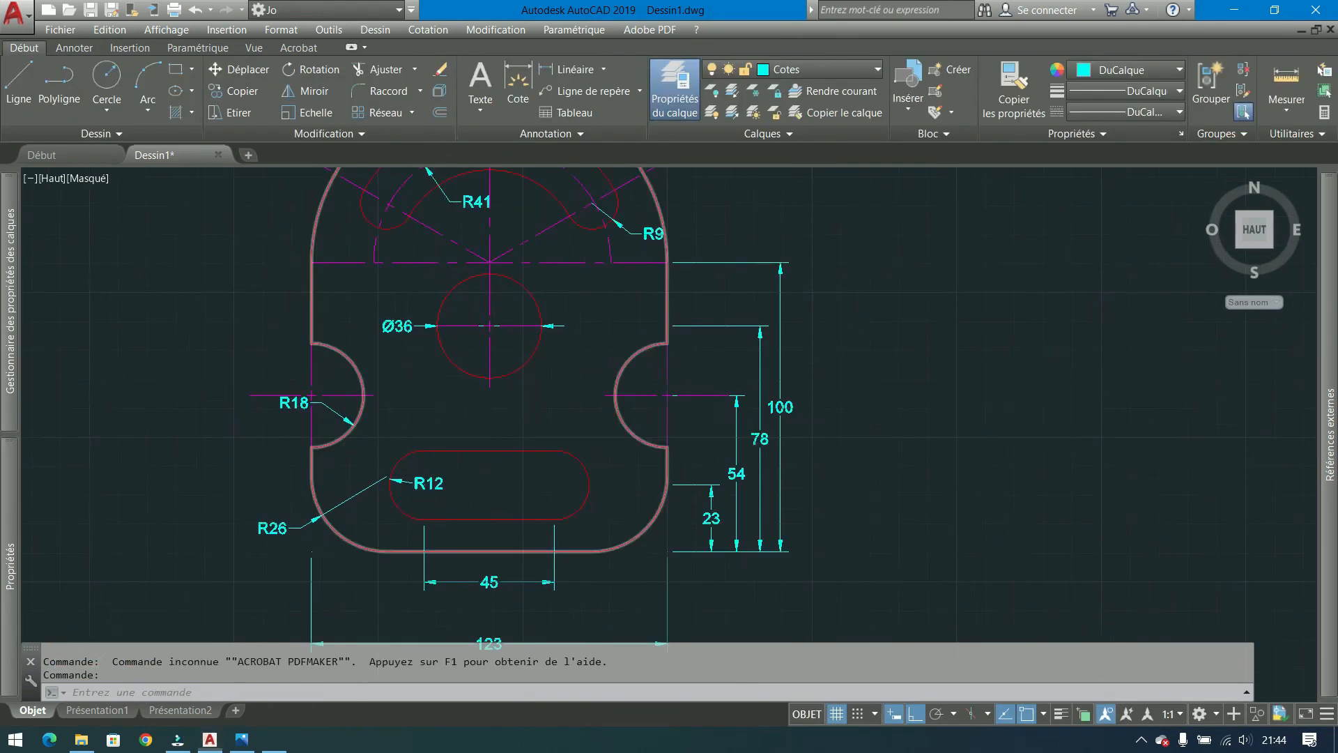
Try replacing the text of the slot's 45 dimension with Δ1651*, using the Delta symbol, and discard the edit.
middle_drag(423, 517, 612, 296)
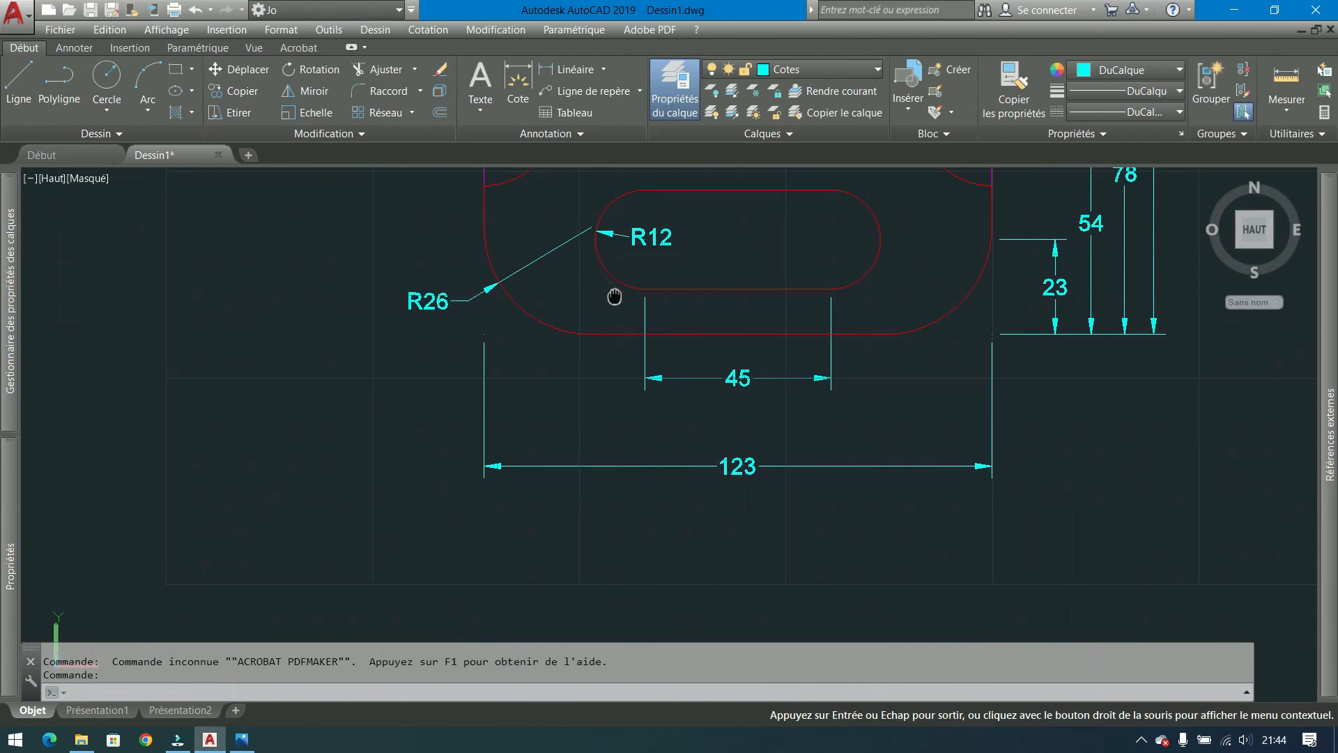
click(747, 380)
double_click(739, 378)
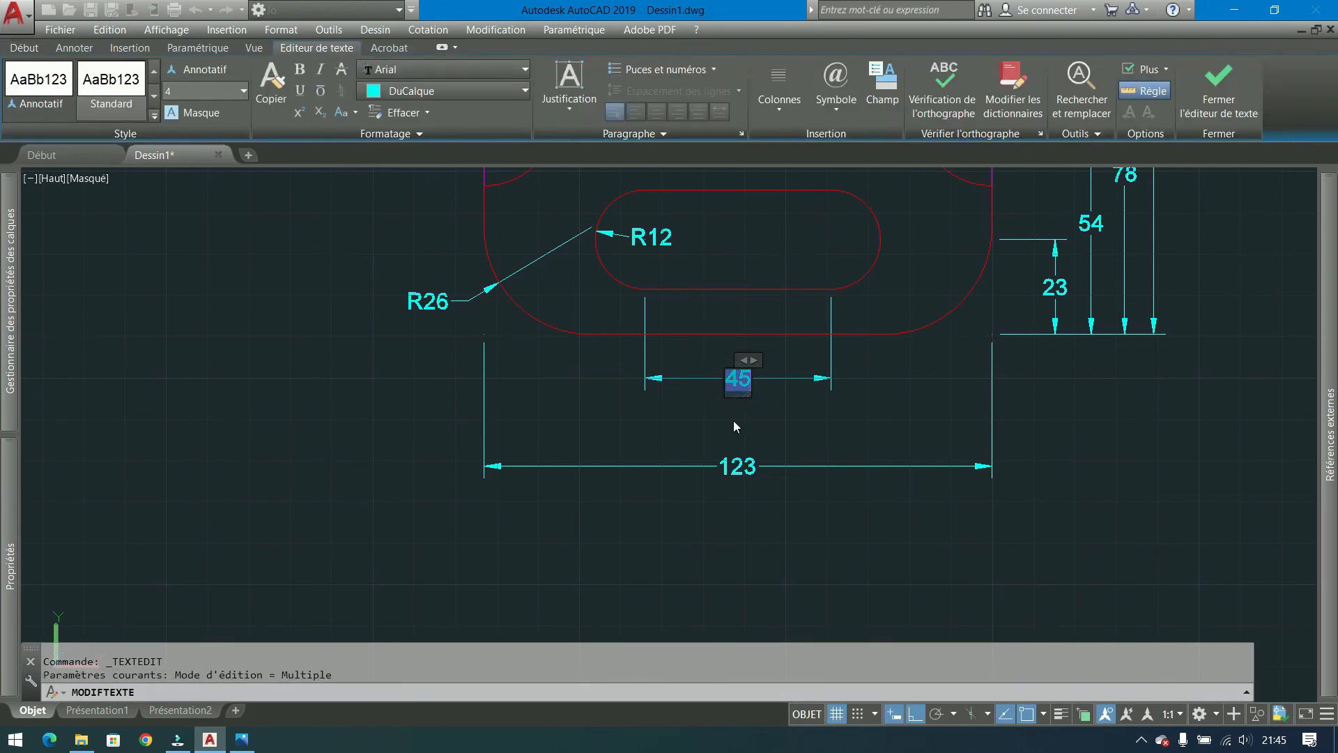
click(836, 89)
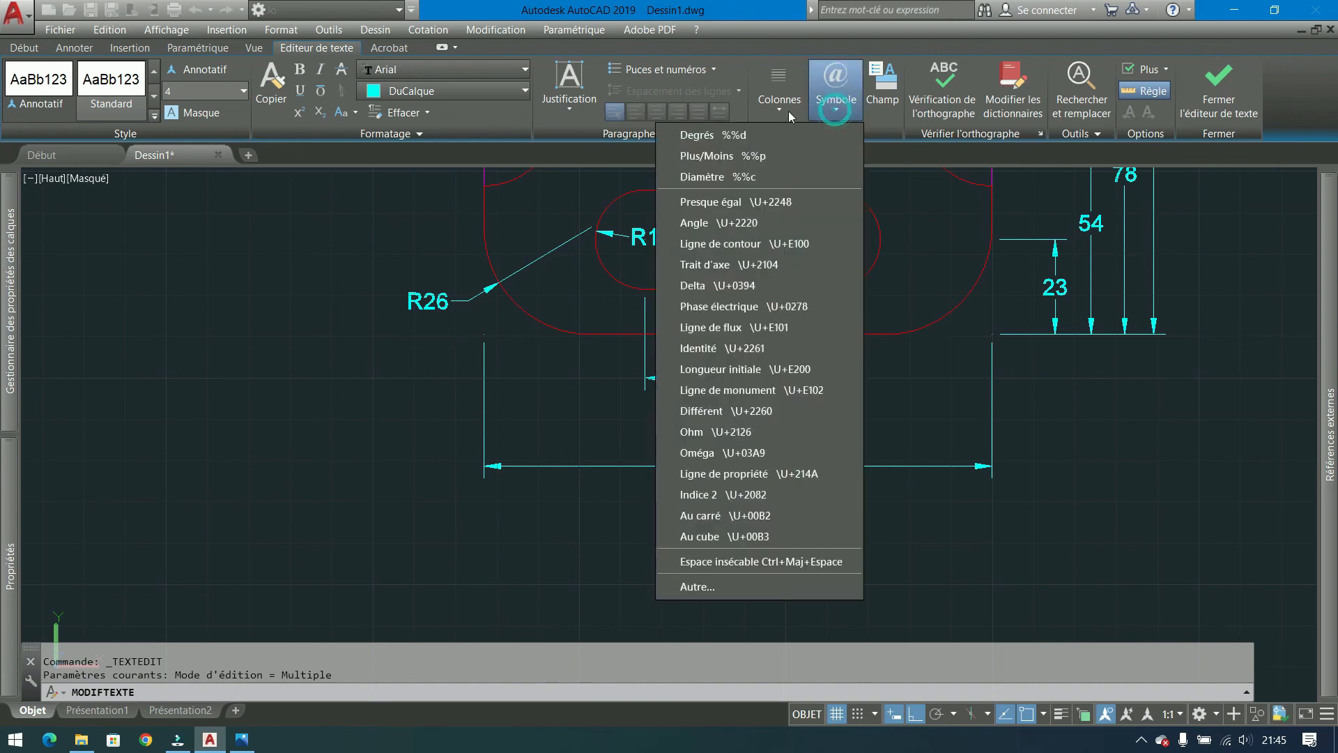
click(725, 285)
text(1651*)
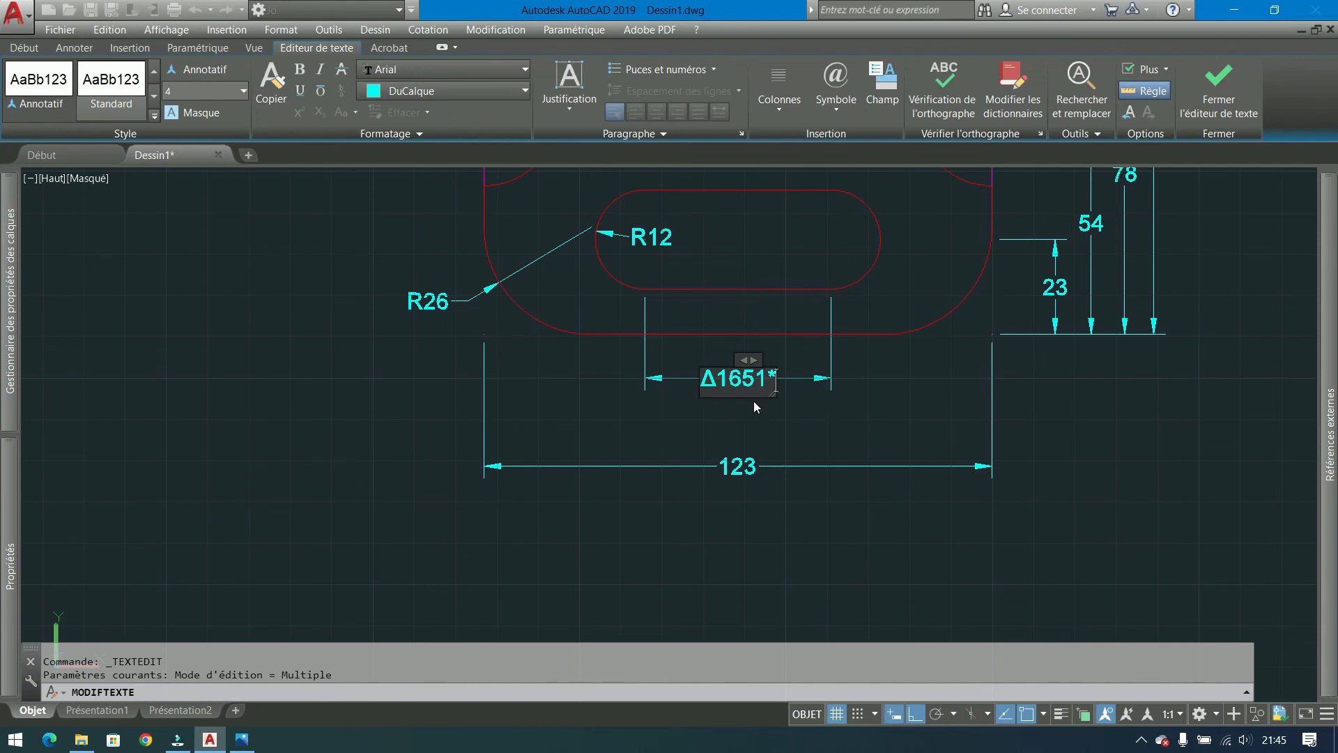
key(Escape)
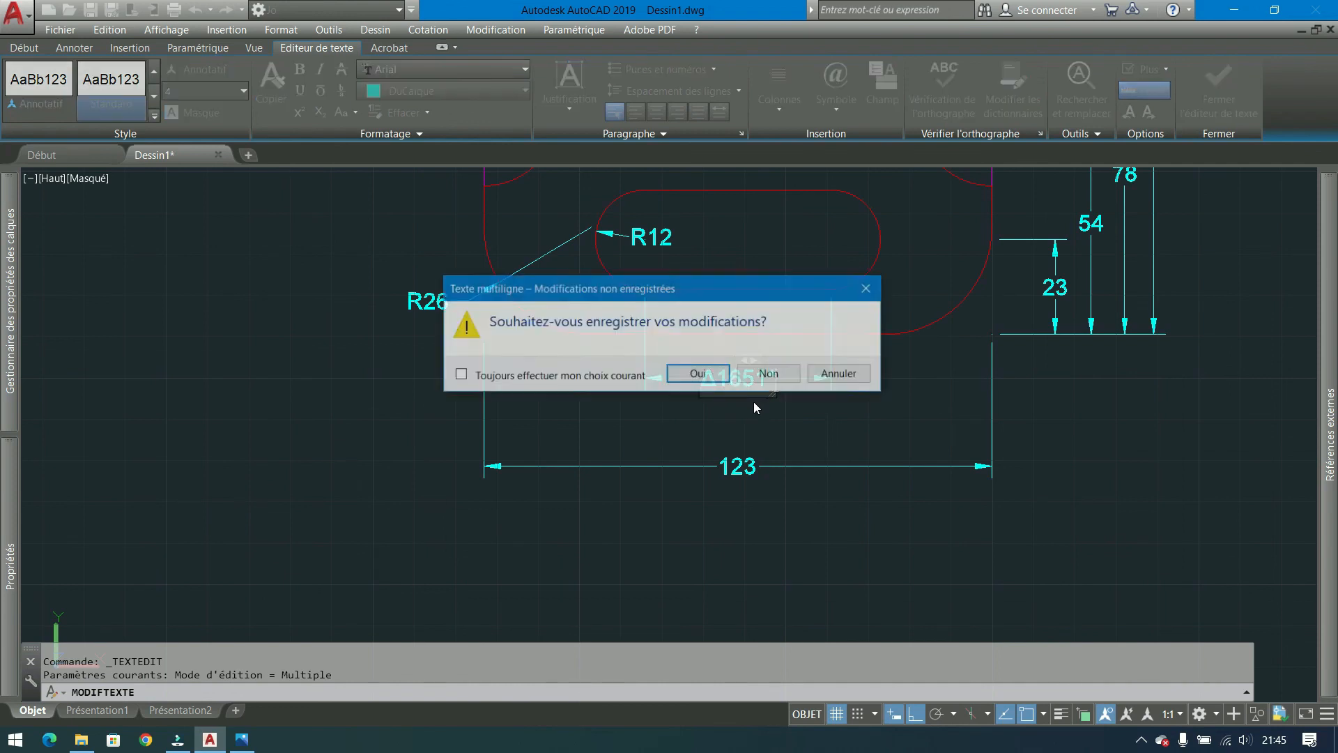
click(766, 370)
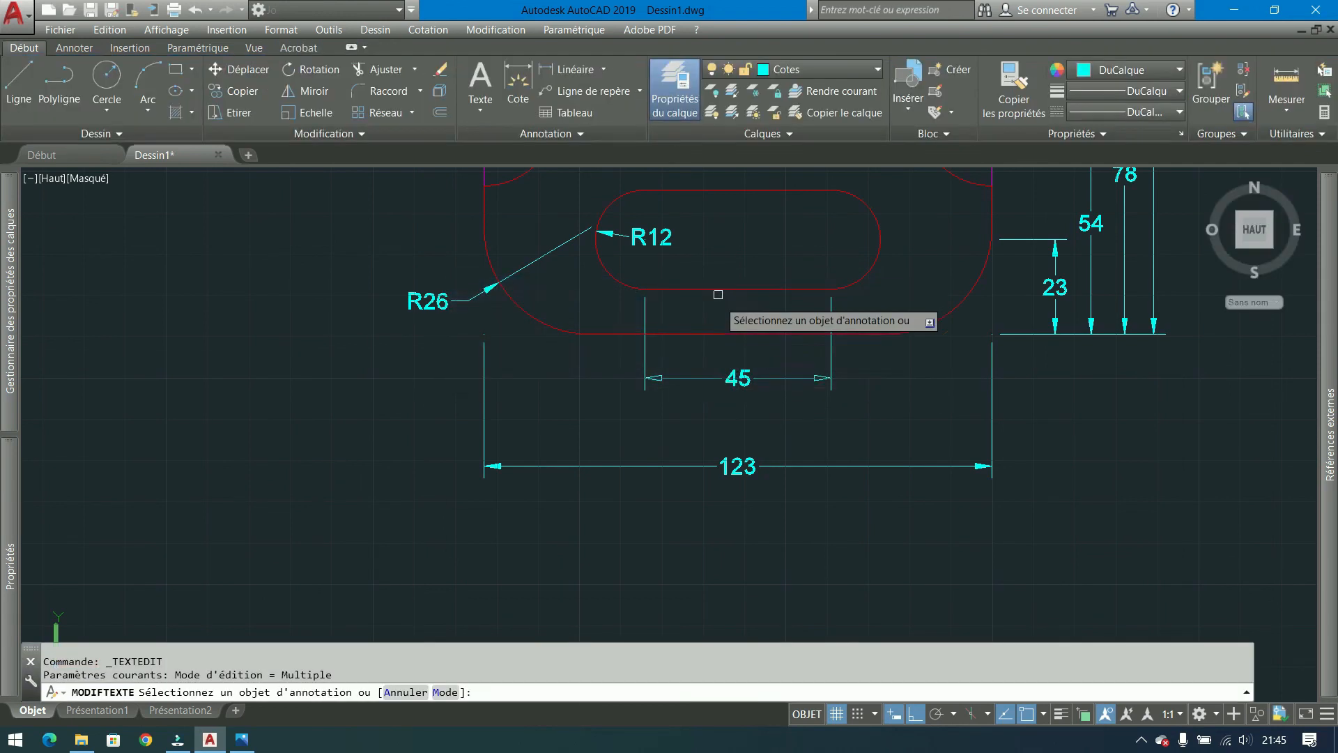
key(Escape)
Override the text of the slot's 45 dimension with "bonjour" in its properties and deselect it.
click(749, 354)
click(706, 382)
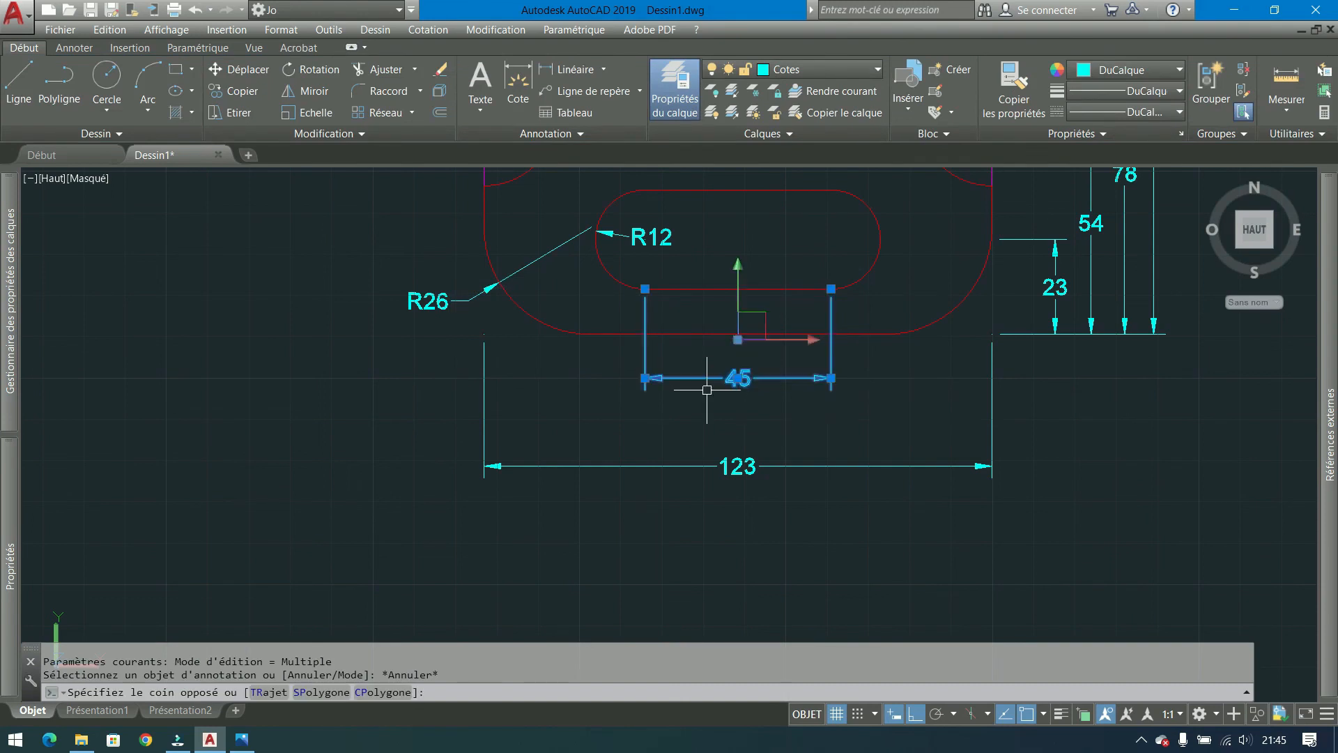
mouse_move(13, 530)
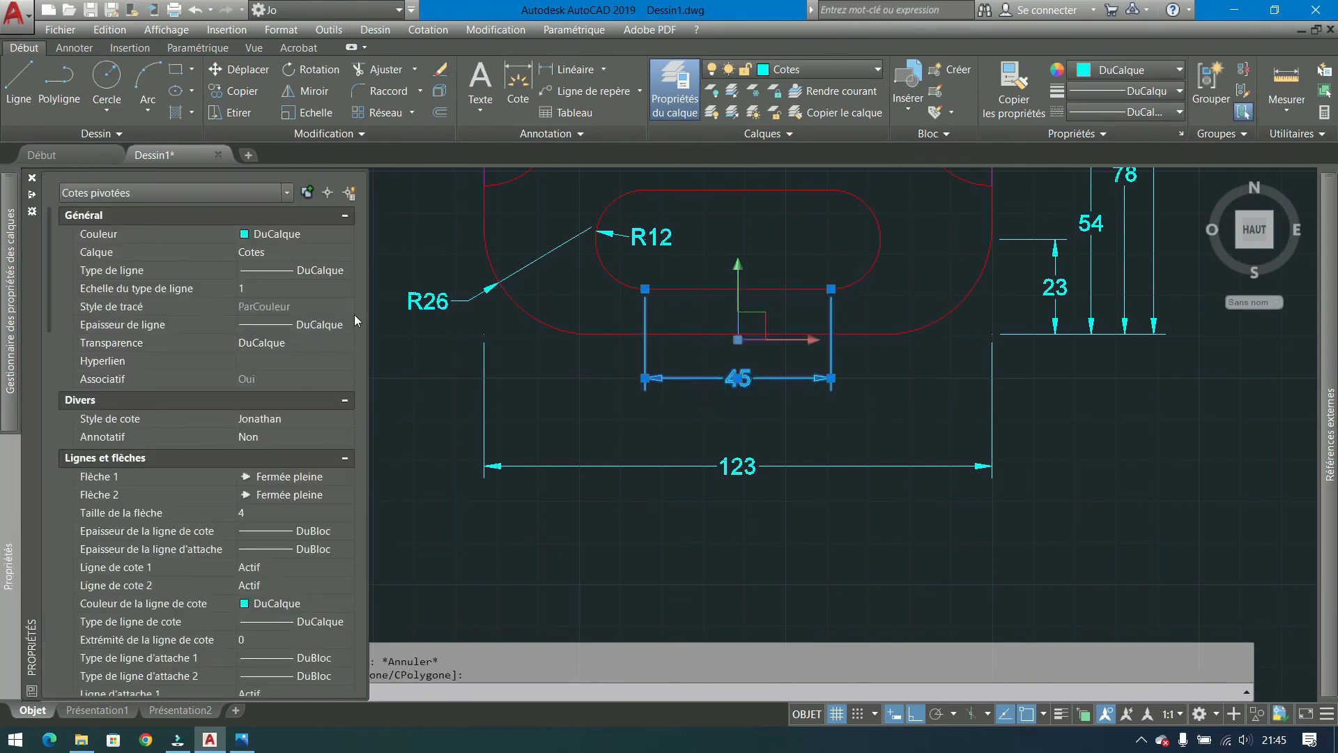
scroll(318, 316, down, 9)
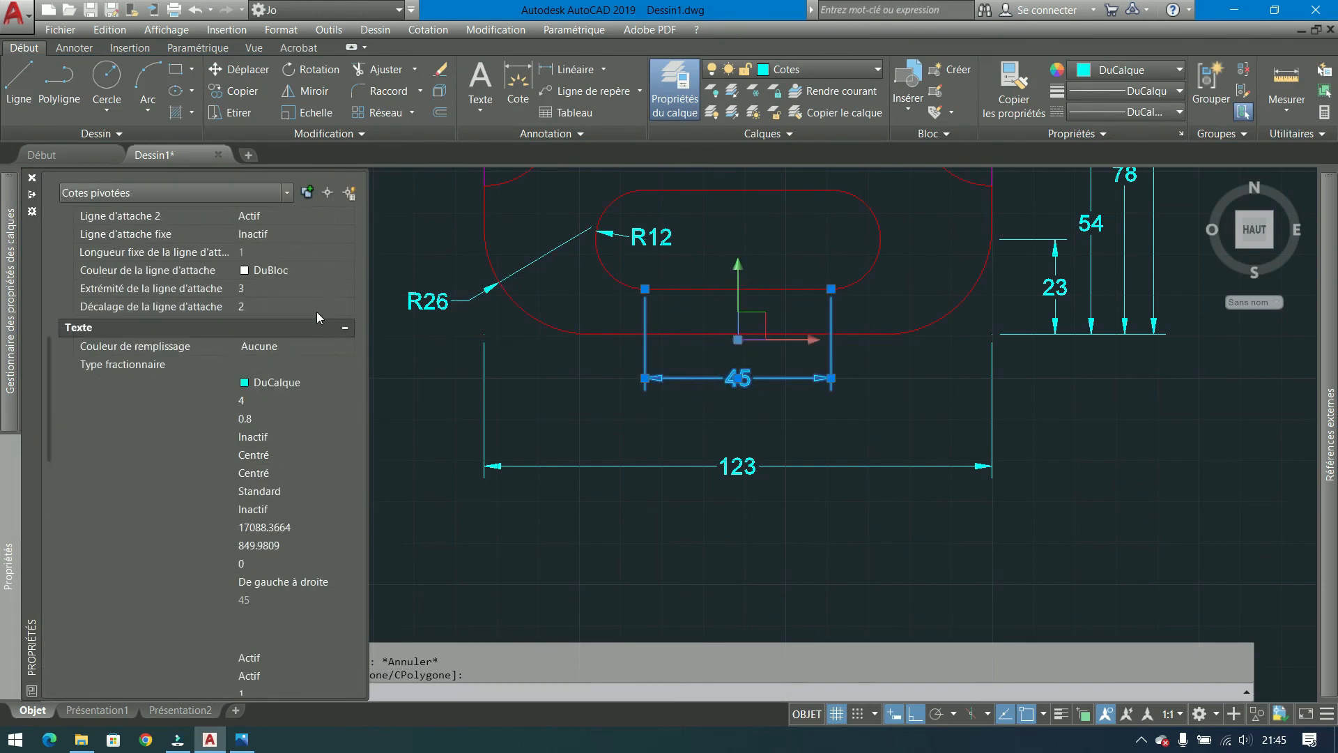
click(259, 619)
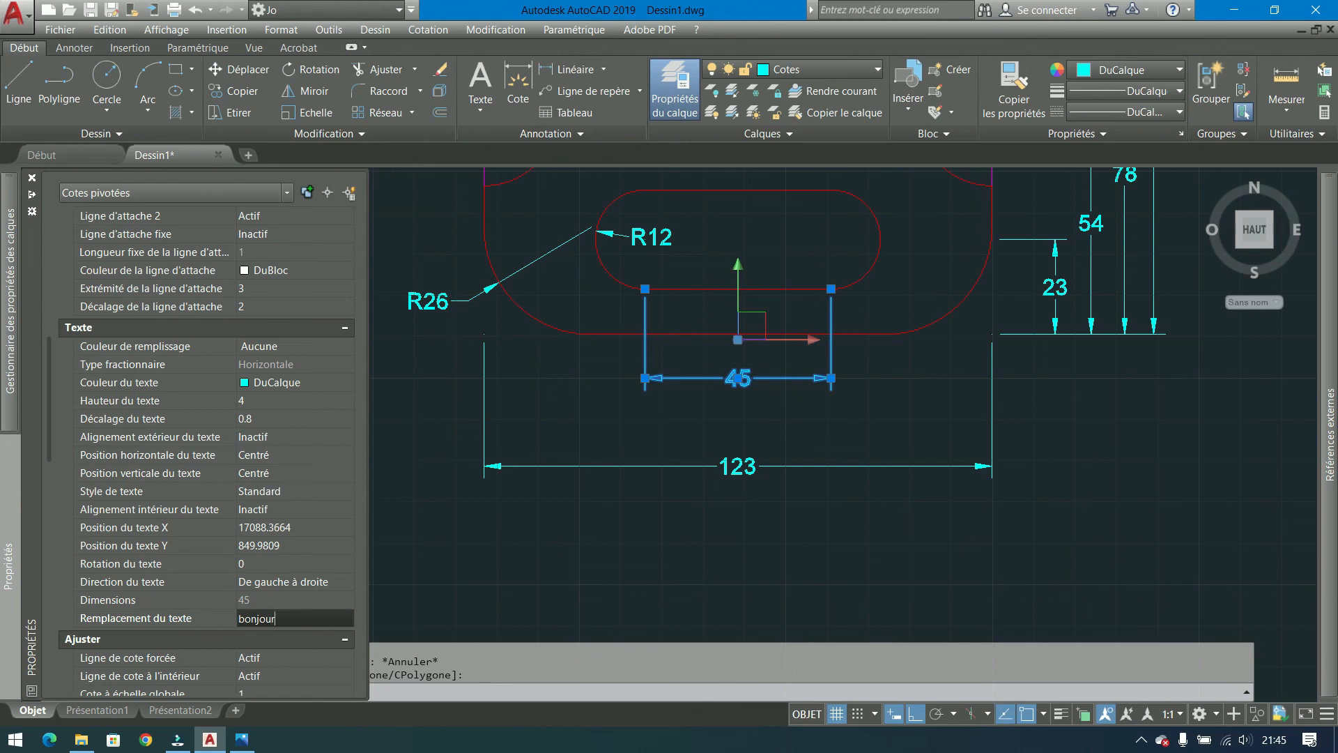
key(Return)
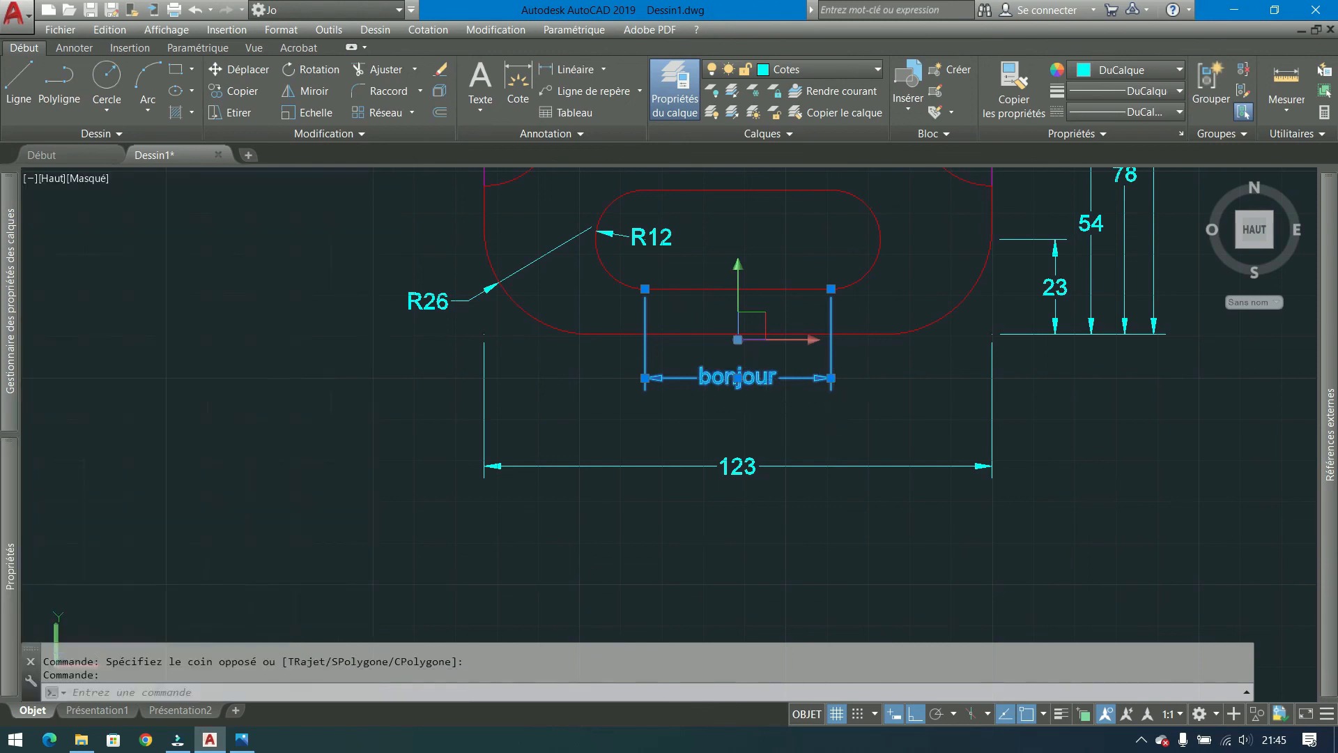
key(Escape)
Add an aligned dimension across the curved pipe's outer walls, perpendicular to its centreline, with the dimension line crossing the pipe.
scroll(802, 412, down, 6)
middle_drag(568, 379, 1192, 335)
scroll(1192, 334, down, 4)
scroll(756, 368, up, 8)
middle_drag(861, 344, 675, 439)
click(559, 70)
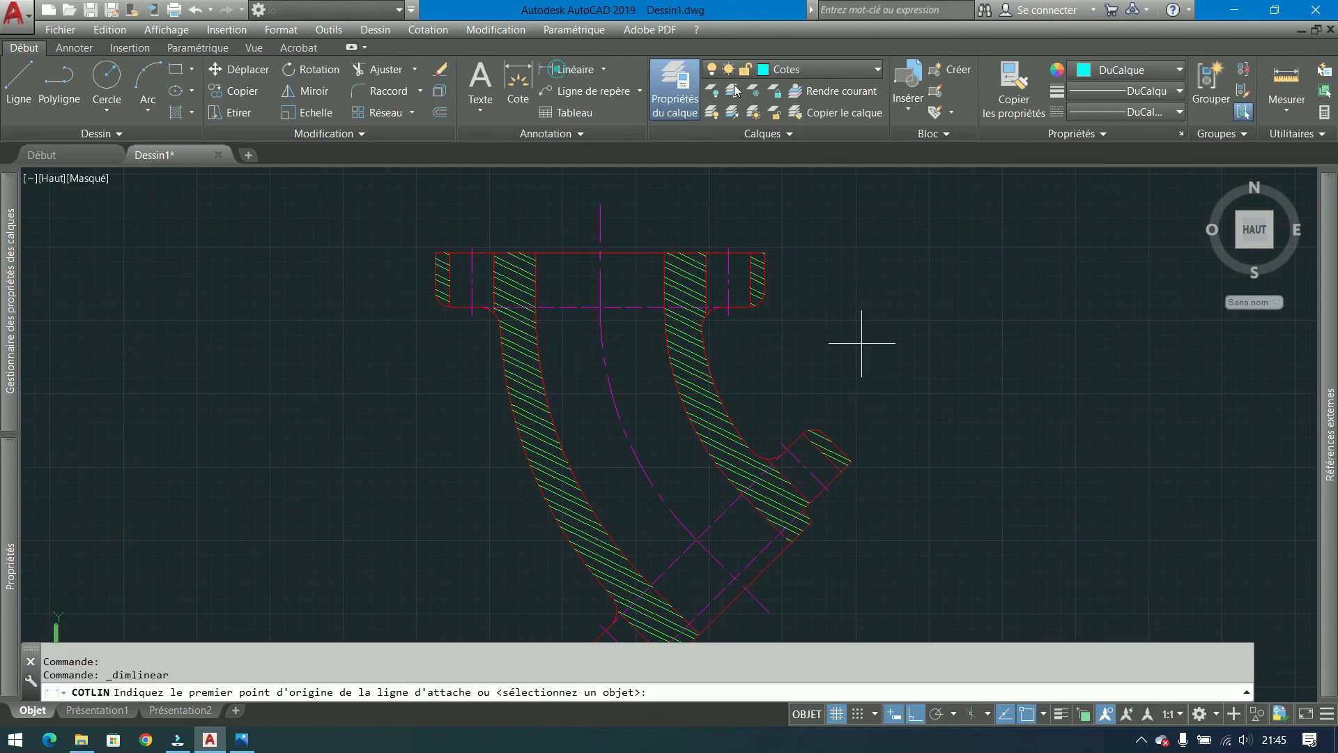
click(604, 70)
click(554, 128)
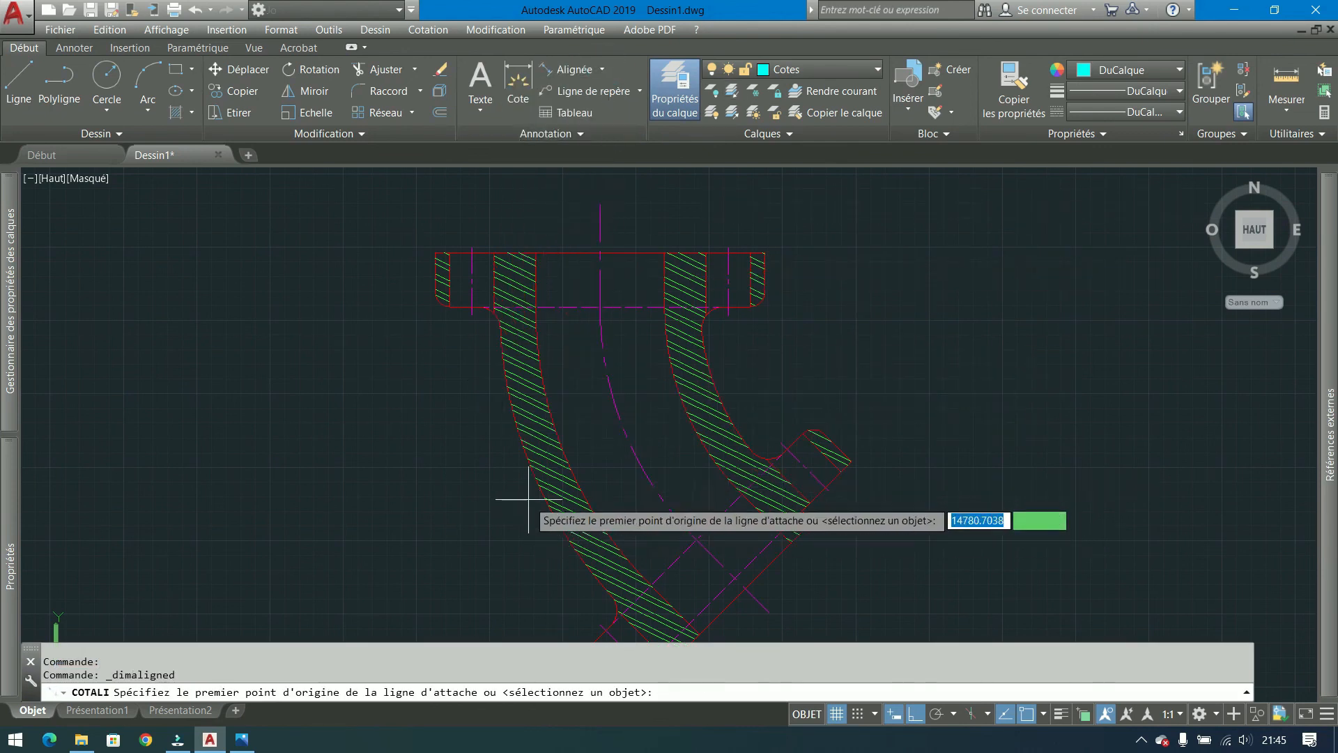
click(562, 465)
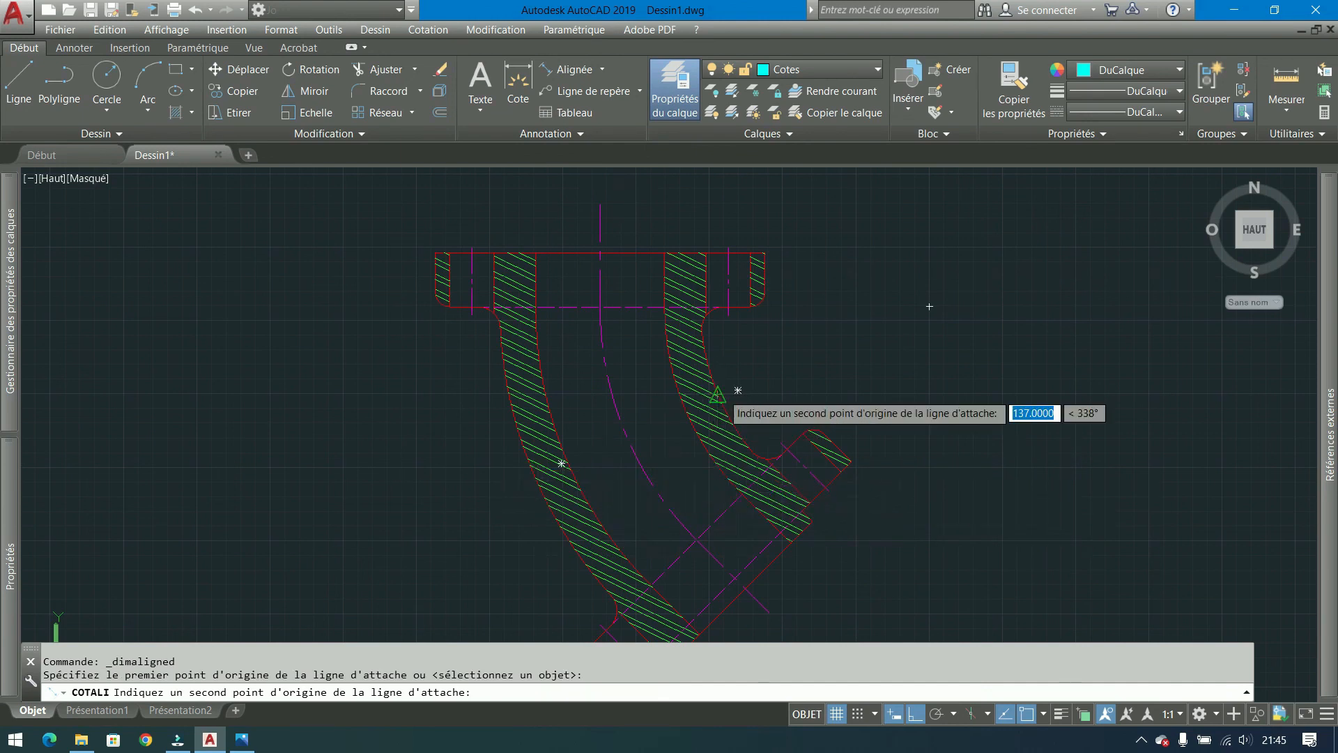
click(715, 391)
click(650, 417)
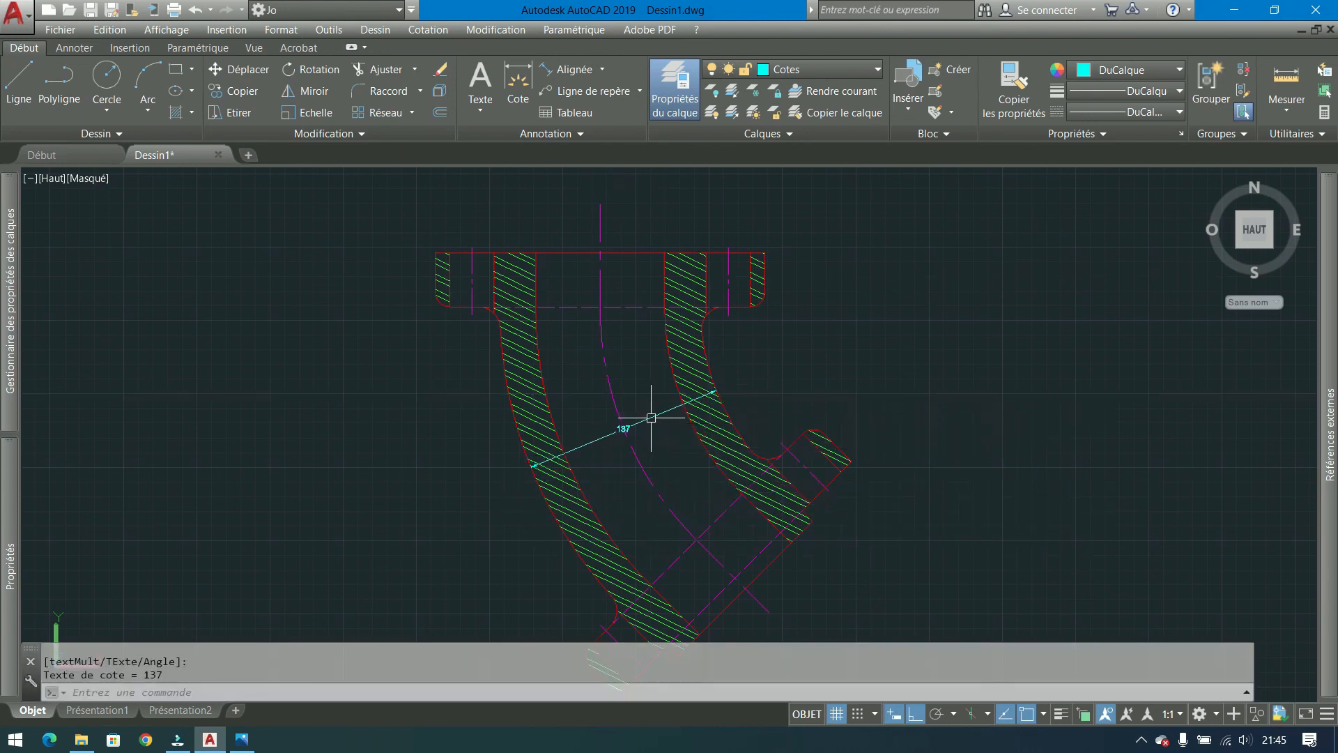
Insert the diameter symbol Ø before the text of the pipe's aligned outer-width dimension and finish the text edit.
scroll(647, 422, up, 5)
middle_drag(645, 425, 711, 367)
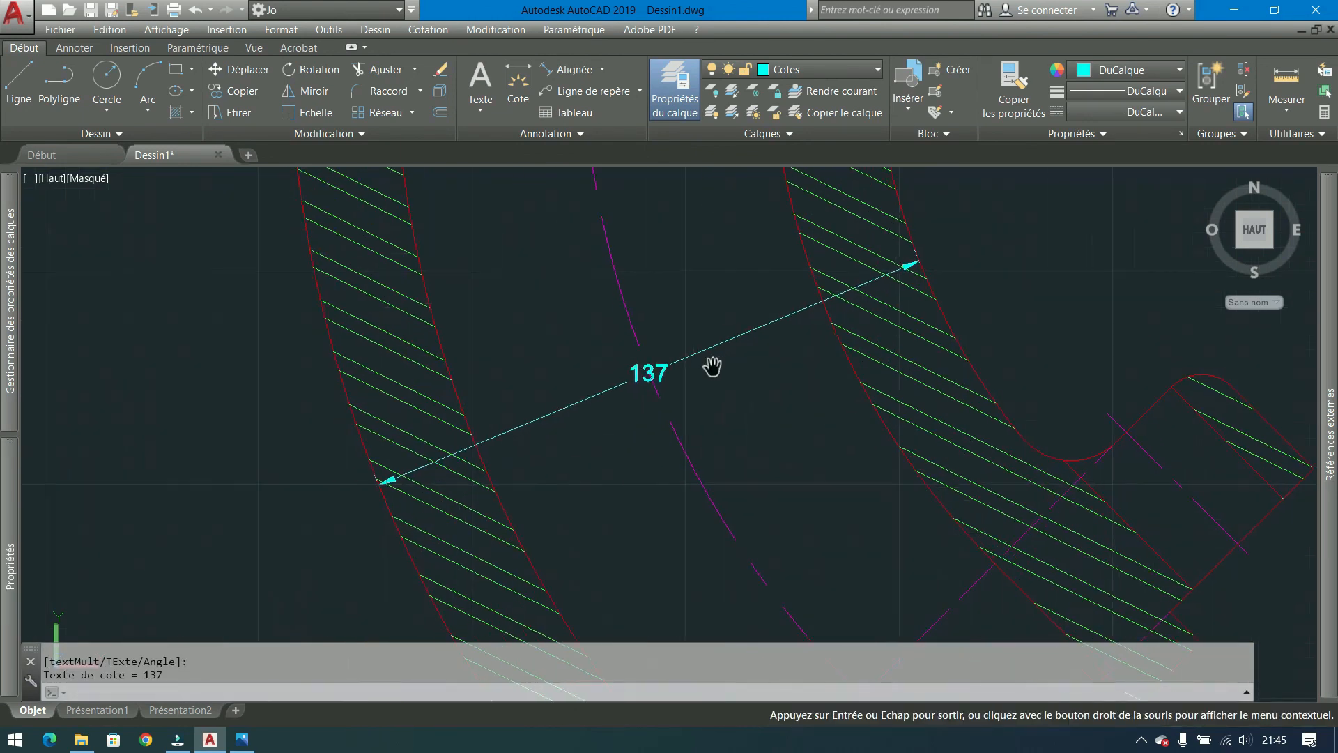
click(633, 374)
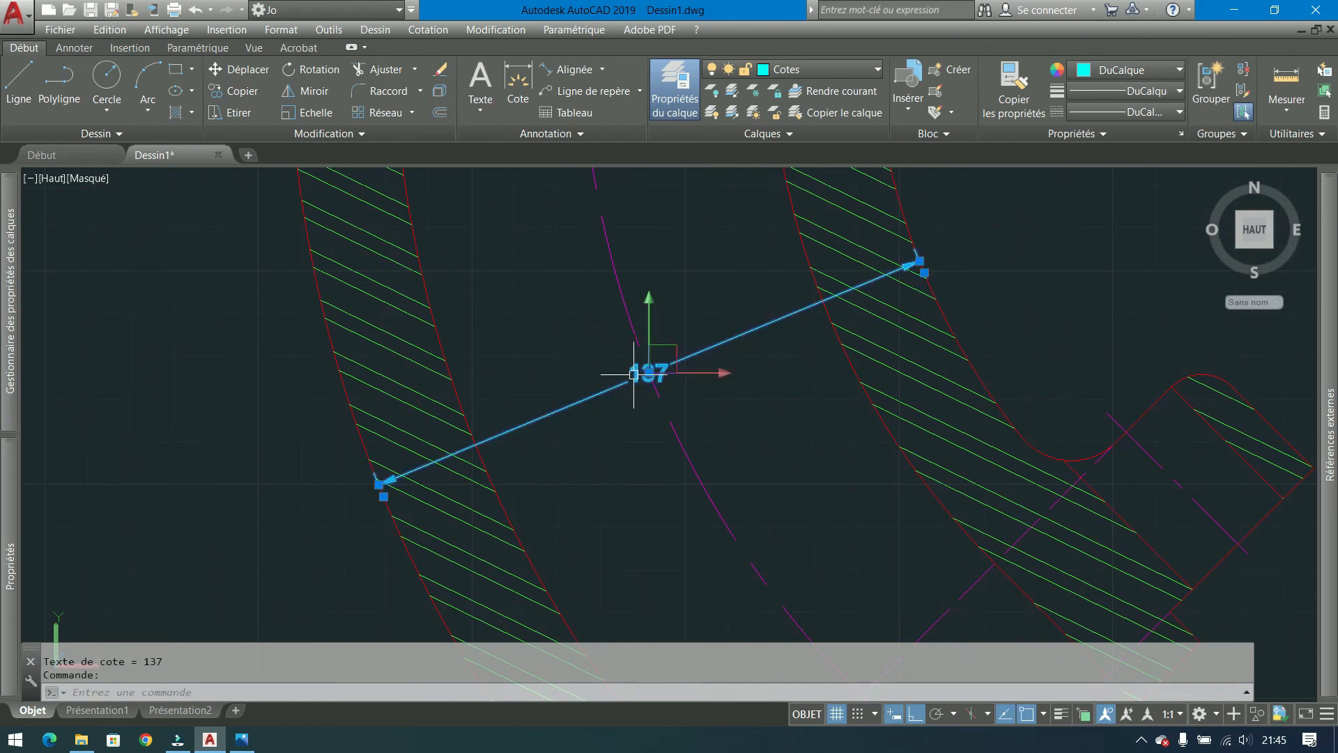
scroll(635, 375, up, 2)
double_click(644, 374)
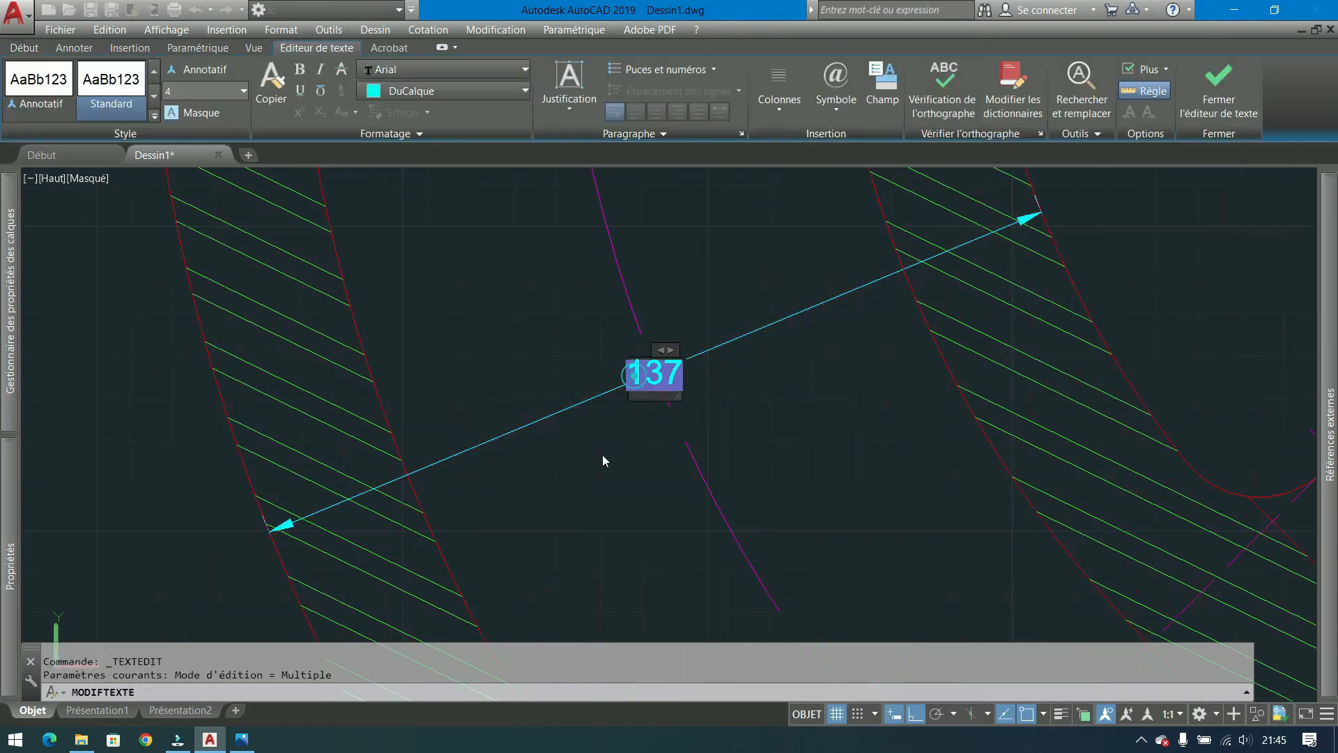
click(836, 96)
click(713, 177)
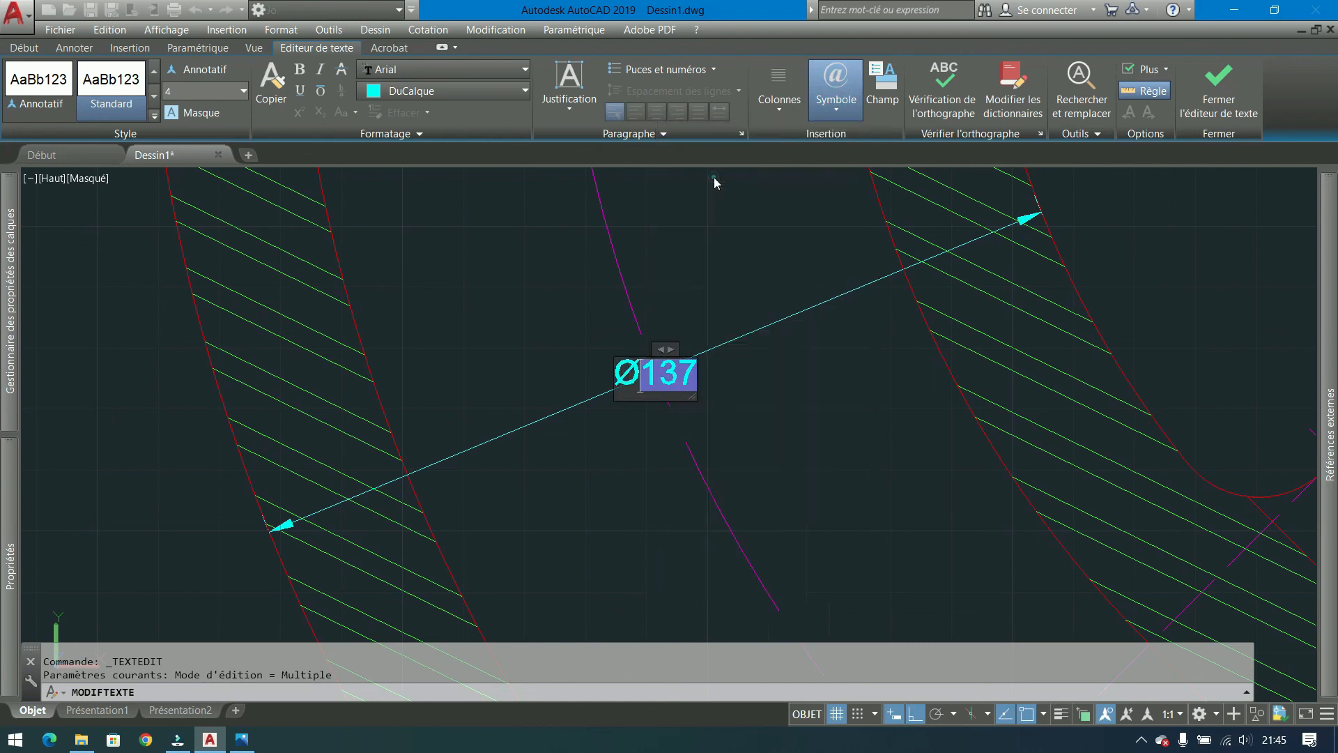
click(1188, 101)
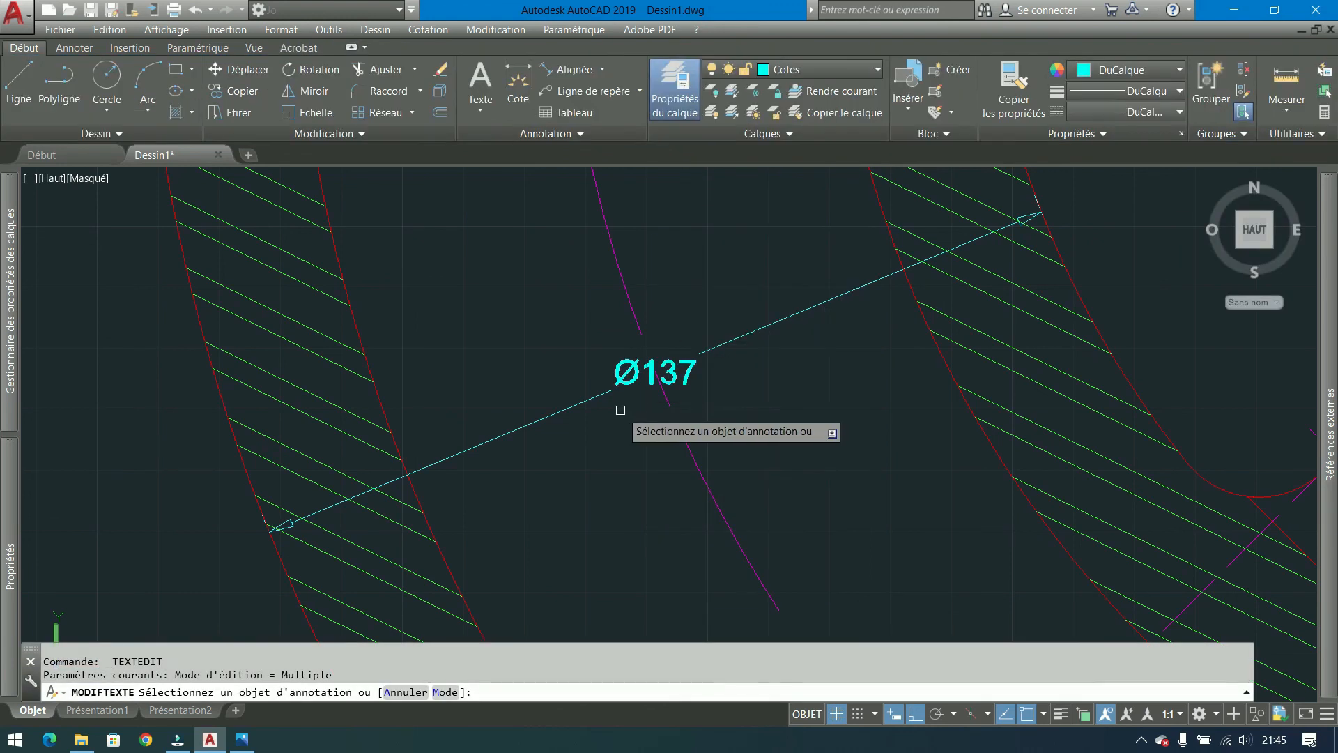
key(Return)
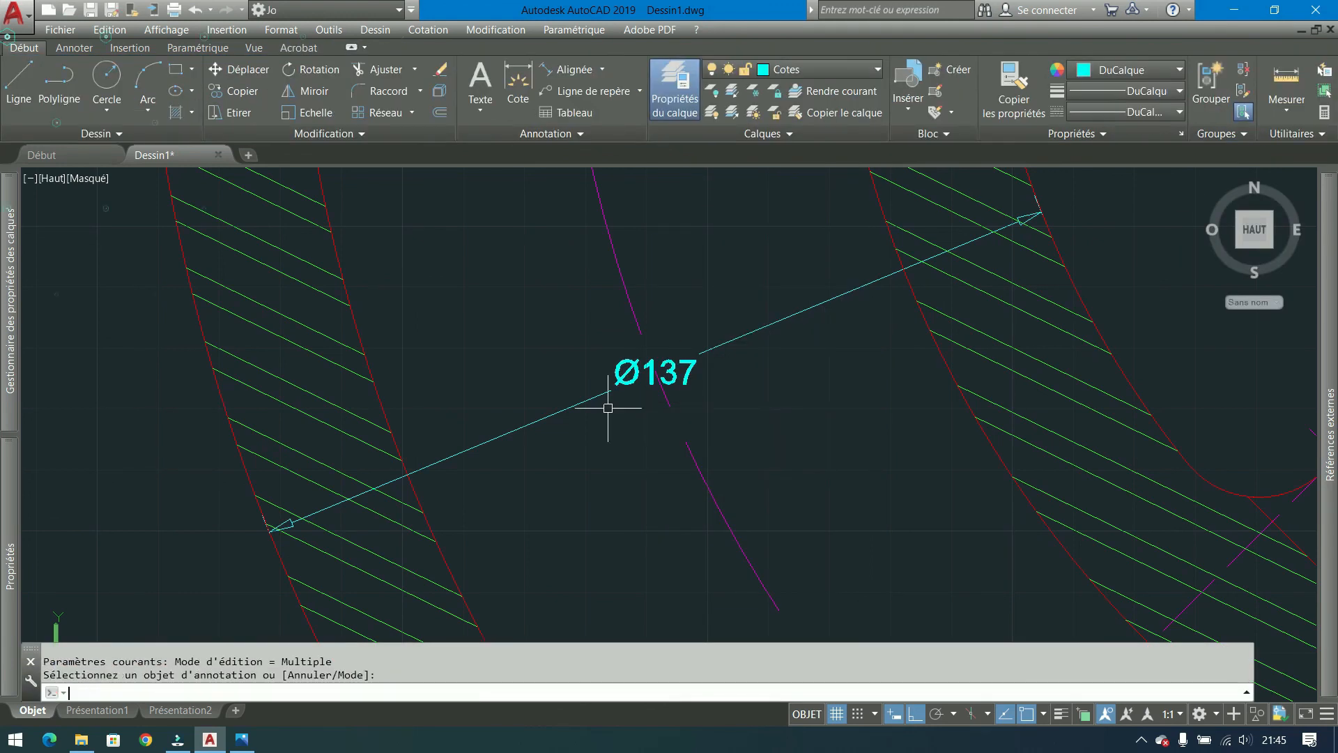